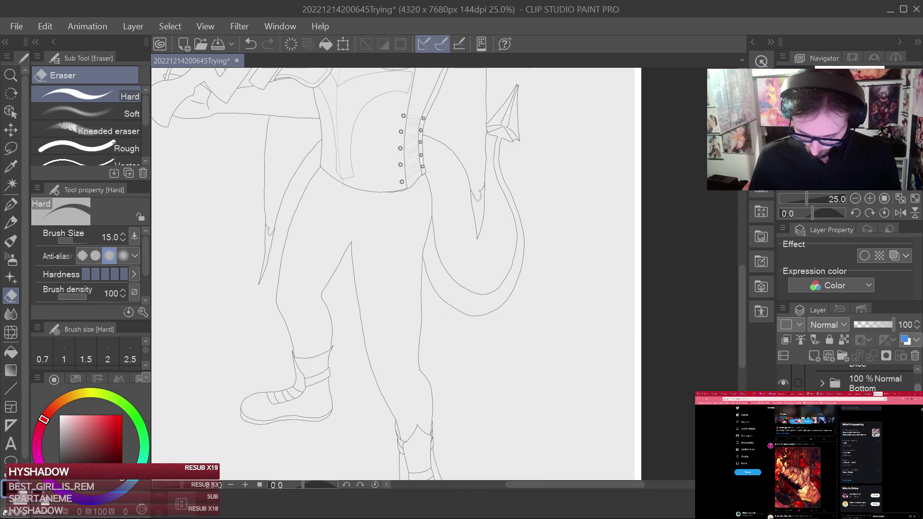
Select and unlock Layer 14, and shift its grey background slightly with the Move layer tool.
scroll(573, 445, "up", 10)
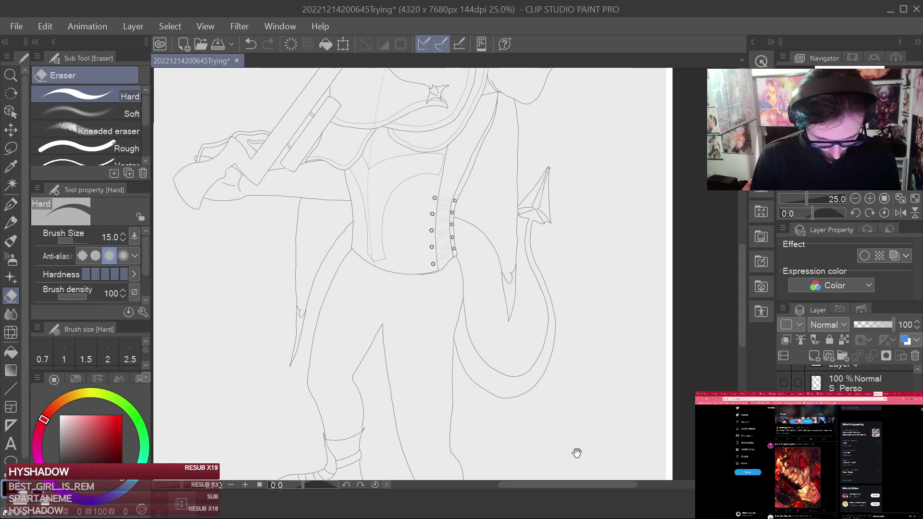
scroll(575, 396, "down", 5)
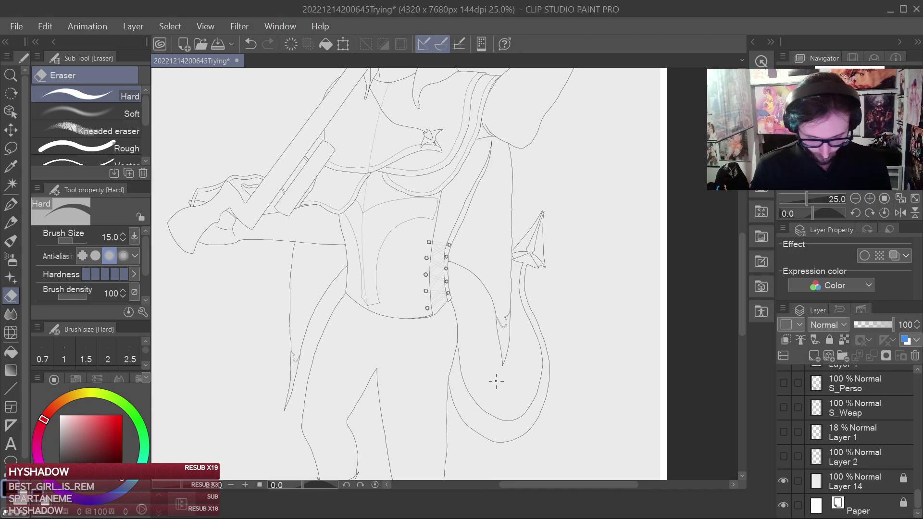
left_click(846, 487)
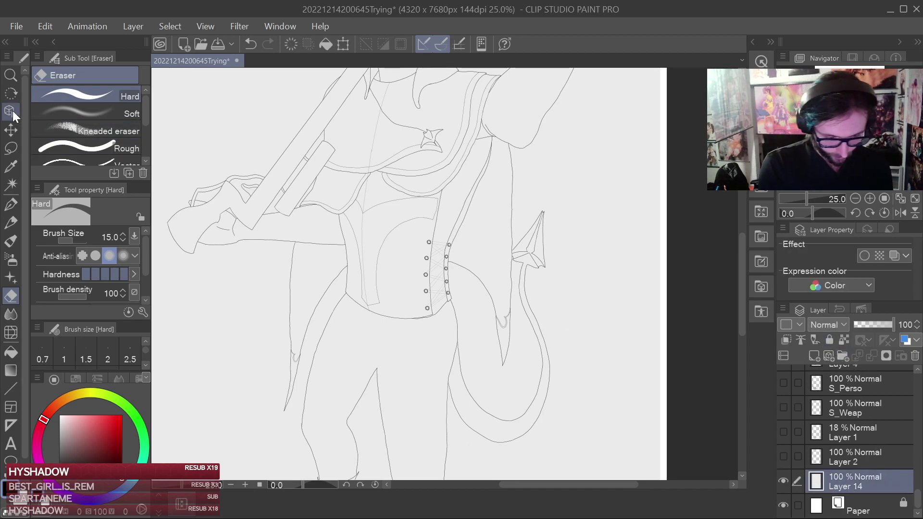
key("k")
left_click_drag(628, 334, 620, 349)
Fill the white strip along the canvas edges on Layer 14 with the light grey sampled from the background.
key("space")
left_click_drag(667, 264, 663, 374)
left_click_drag(732, 144, 687, 462)
scroll(620, 331, "up", 2)
left_click(582, 269, "alt")
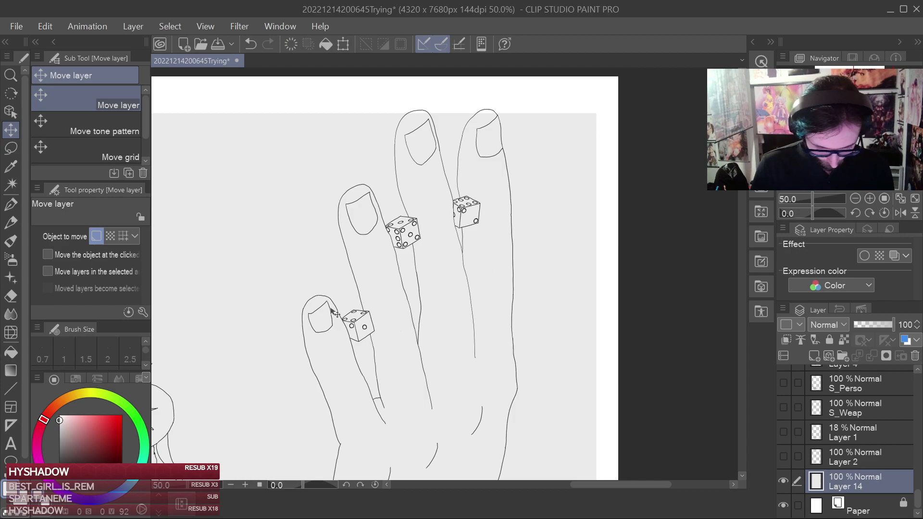
left_click(11, 353)
left_click(616, 262)
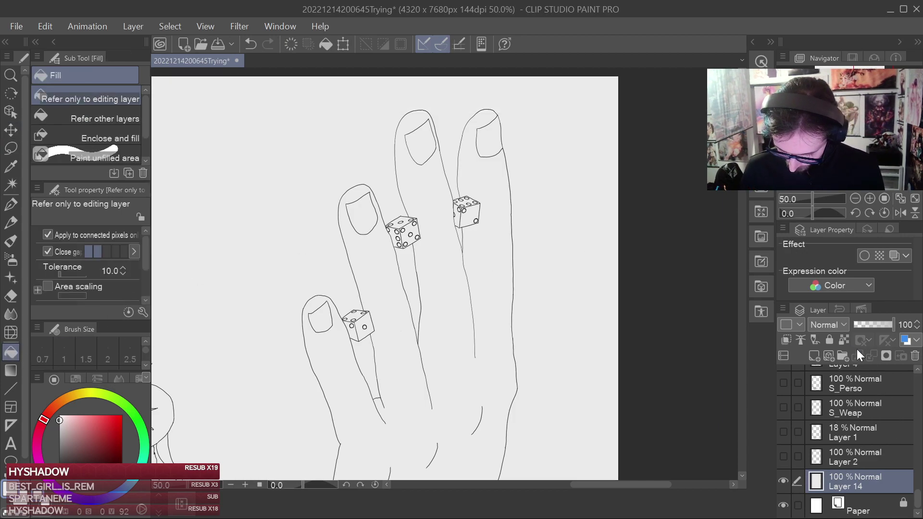
Lock Layer 14 and save the drawing.
left_click(829, 340)
left_click_drag(563, 290, 686, 288)
key("ctrl+s")
Compare the corset's centre line by toggling the visibility of Layer 20, Layer 20 Copy and Layer 21 in the Armor folder.
left_click_drag(605, 371, 696, 228)
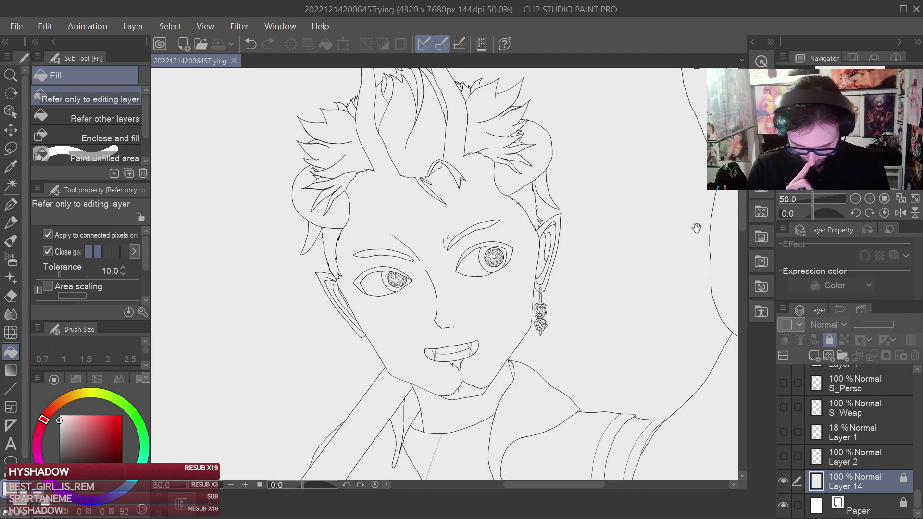
left_click_drag(584, 365, 586, 295)
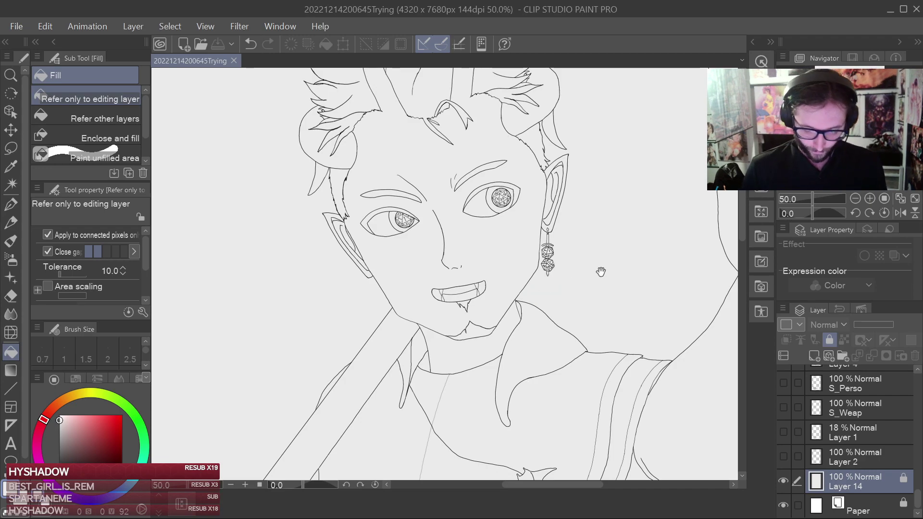
left_click_drag(597, 271, 604, 161)
scroll(615, 339, "down", 8)
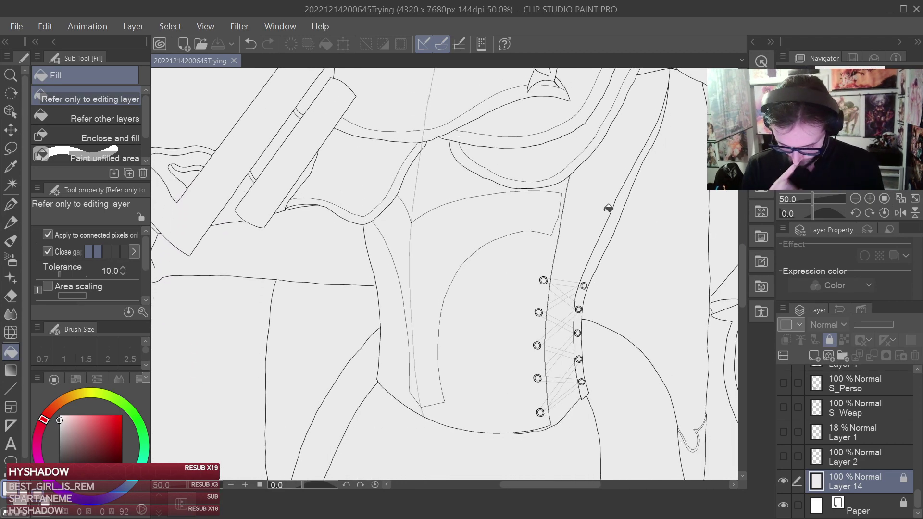
left_click_drag(917, 500, 920, 412)
left_click(784, 410)
left_click(784, 408)
left_click_drag(777, 406, 779, 418)
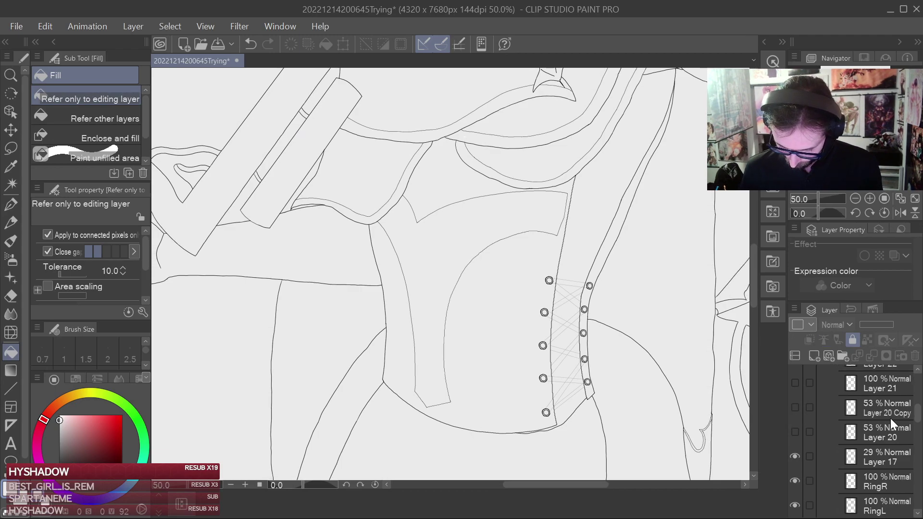
left_click(795, 431)
scroll(867, 429, "up", 2)
left_click(795, 456)
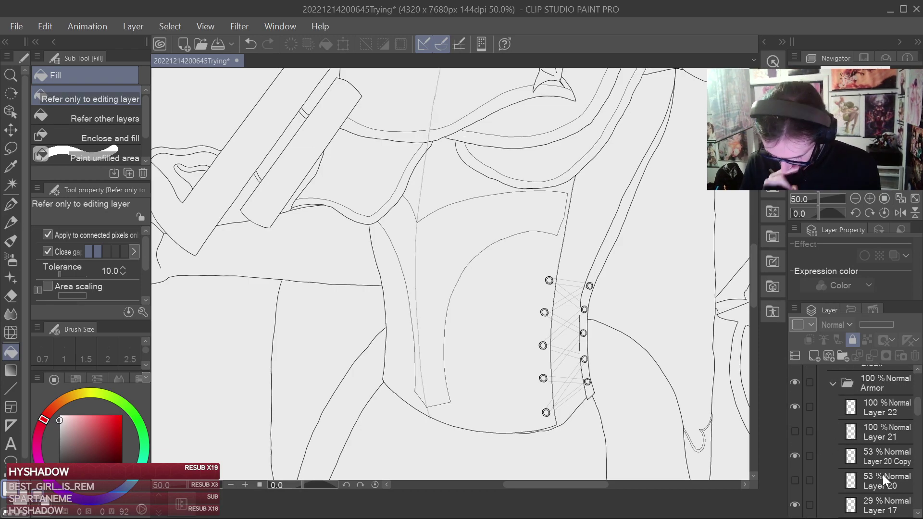
left_click(793, 431)
left_click(794, 431)
scroll(621, 371, "up", 3)
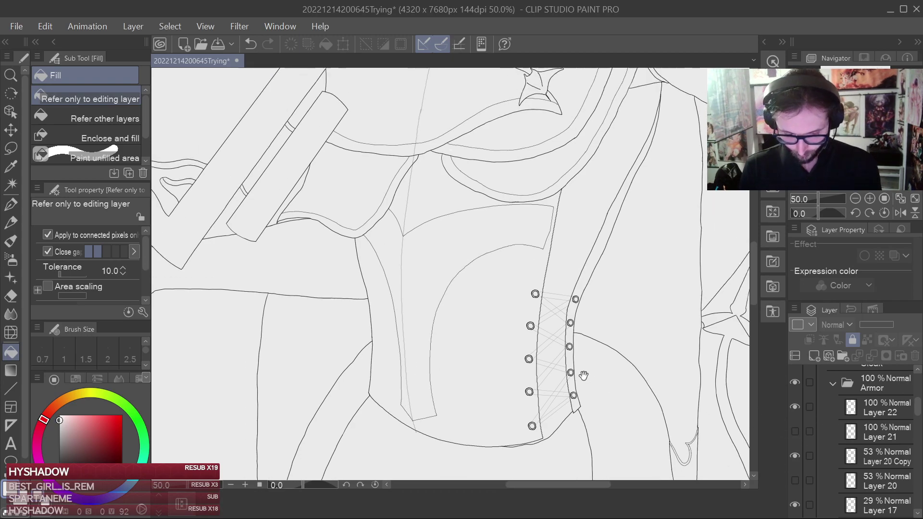
Compare the whole figure and the corset without and with Layer 20 Copy, leaving that layer visible.
left_click_drag(586, 348, 662, 373)
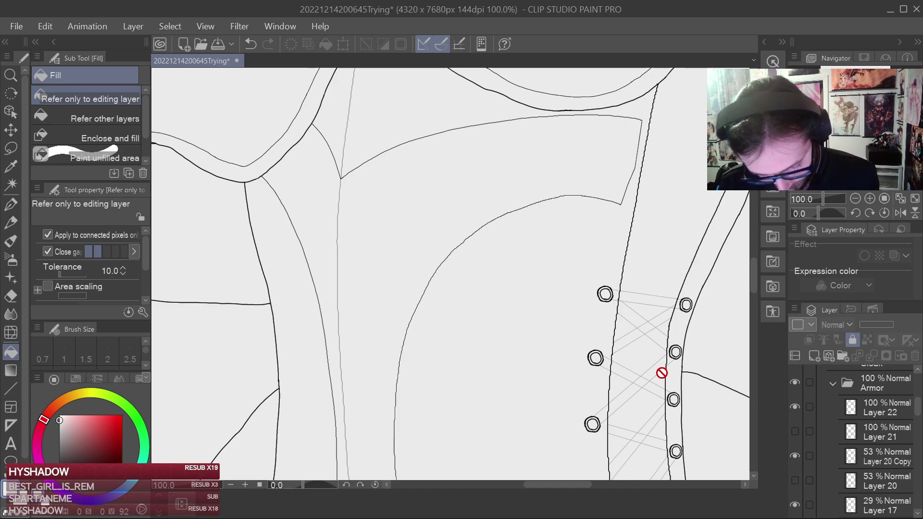
scroll(662, 373, "down", 2)
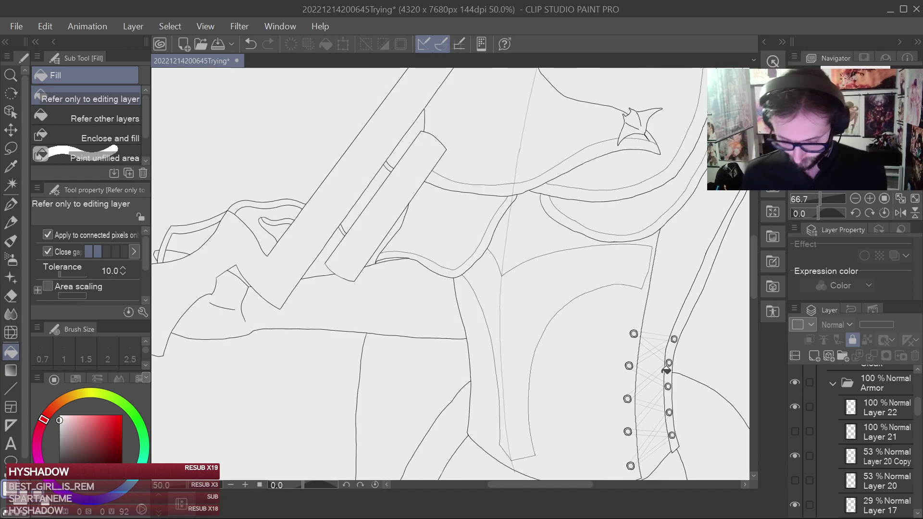
left_click(796, 456)
key("ctrl+minus")
key("ctrl+minus")
key("ctrl+minus")
key("ctrl+minus")
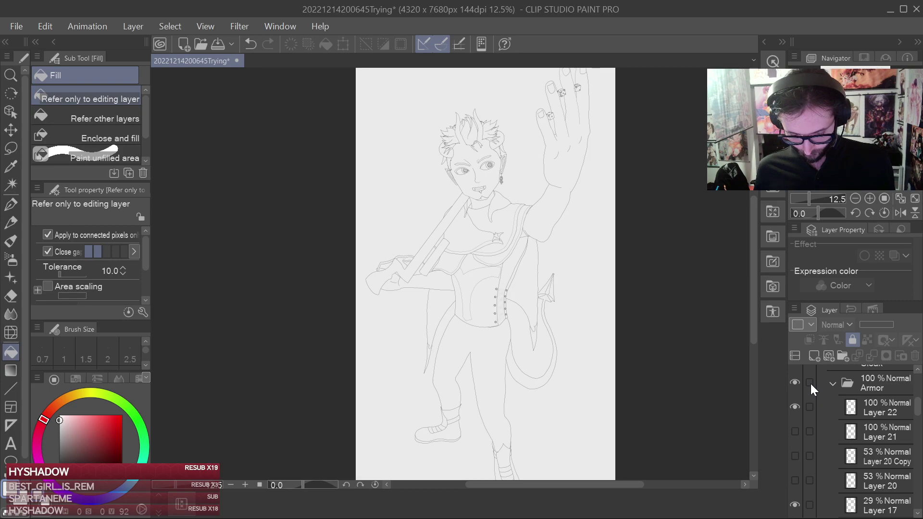
key("ctrl+plus")
key("ctrl+plus")
key("ctrl+plus")
key("ctrl+plus")
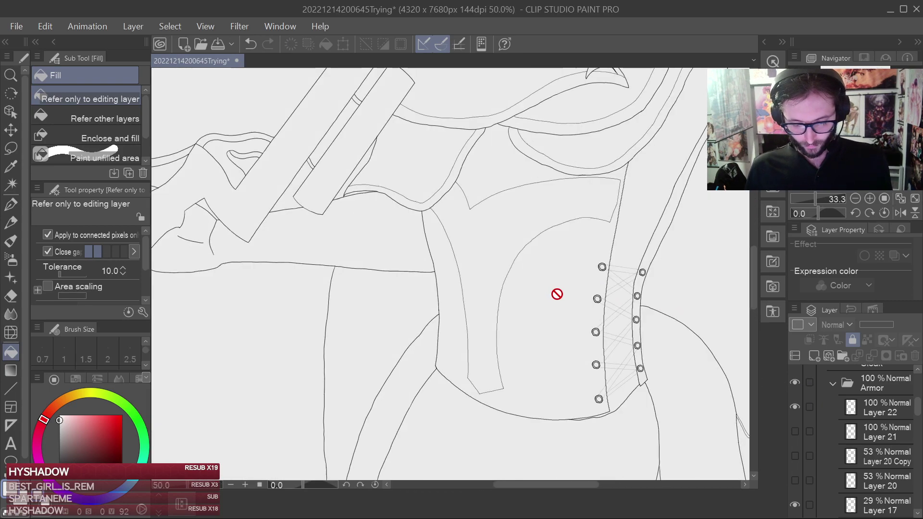
scroll(555, 292, "up", 1)
left_click(795, 455)
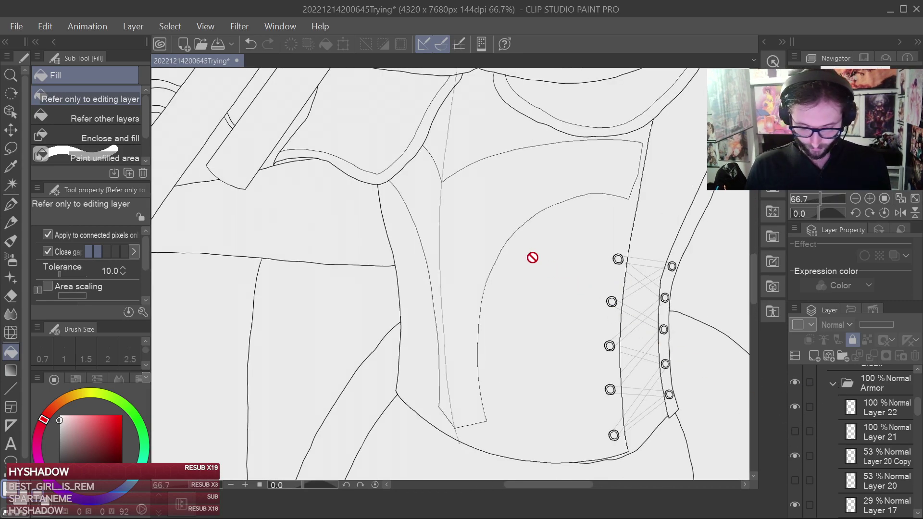
Erase the short curved line between the breastplate's lower edge and the corset's centre line on Layer 22.
scroll(535, 259, "up", 3)
scroll(614, 314, "up", 1)
scroll(585, 334, "up", 1)
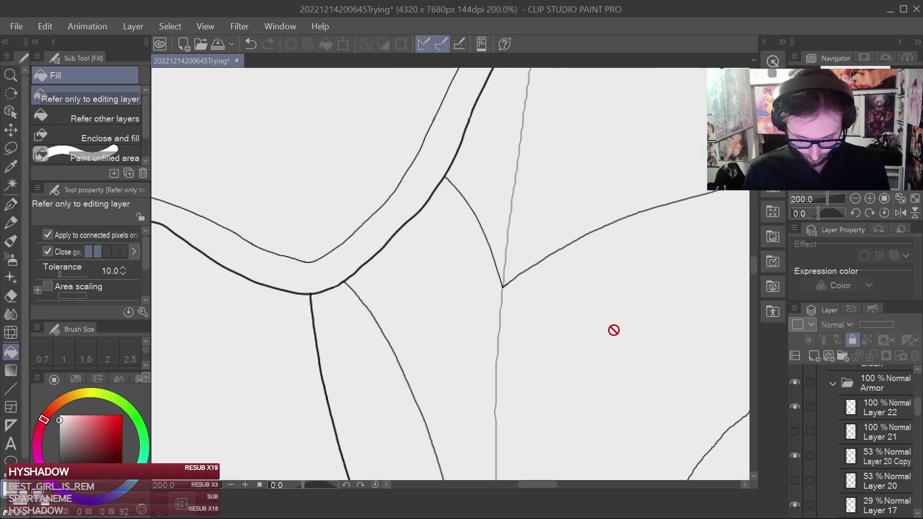
left_click(11, 203)
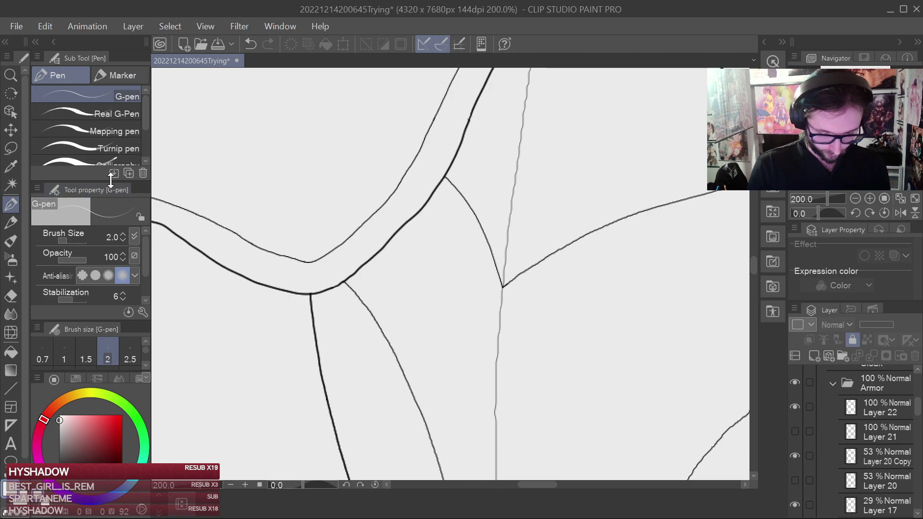
left_click(849, 405)
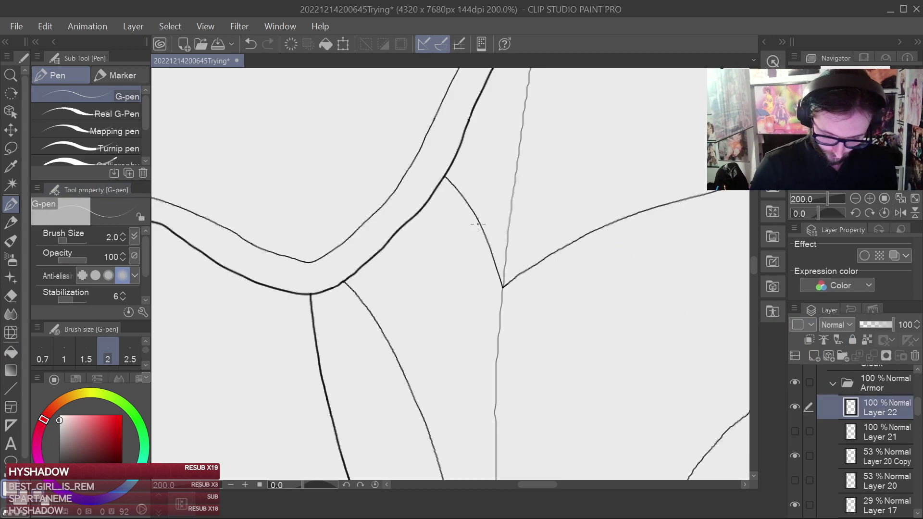
left_click(5, 297)
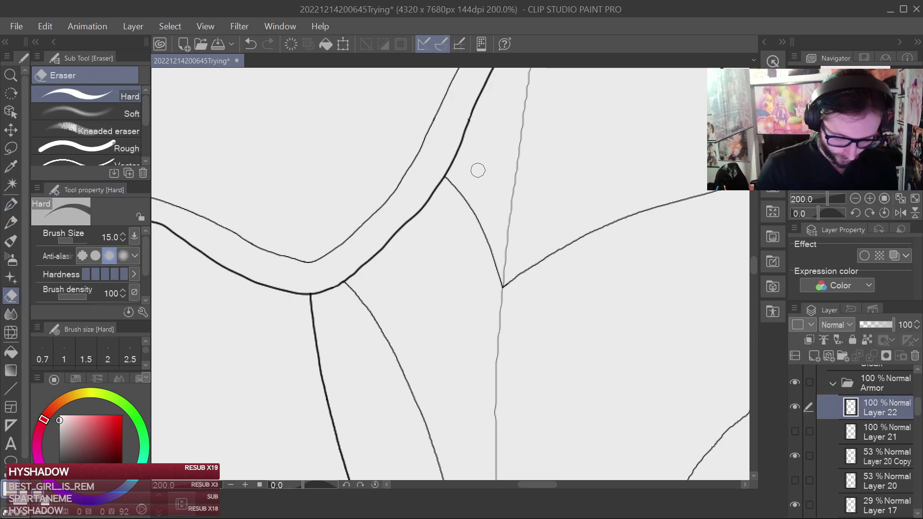
left_click_drag(493, 264, 495, 287)
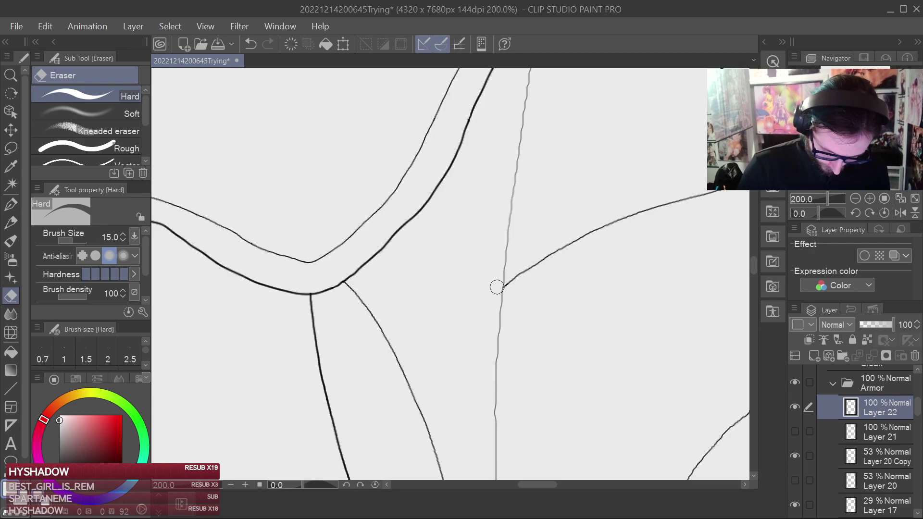
Redraw the short line from the breastplate's lower edge to the corset panel's centre point with the size 2 G-pen.
left_click(11, 208)
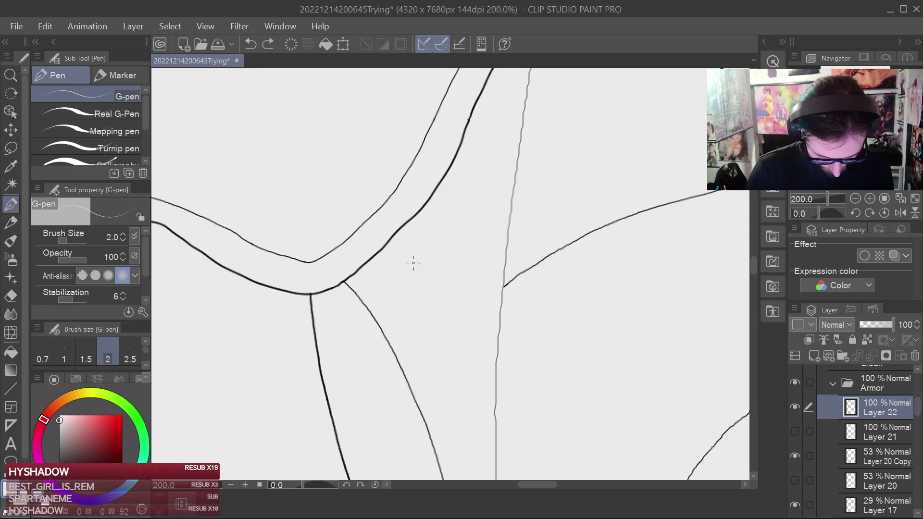
left_click_drag(419, 231, 469, 208)
key("ctrl+z")
scroll(500, 253, "up", 2)
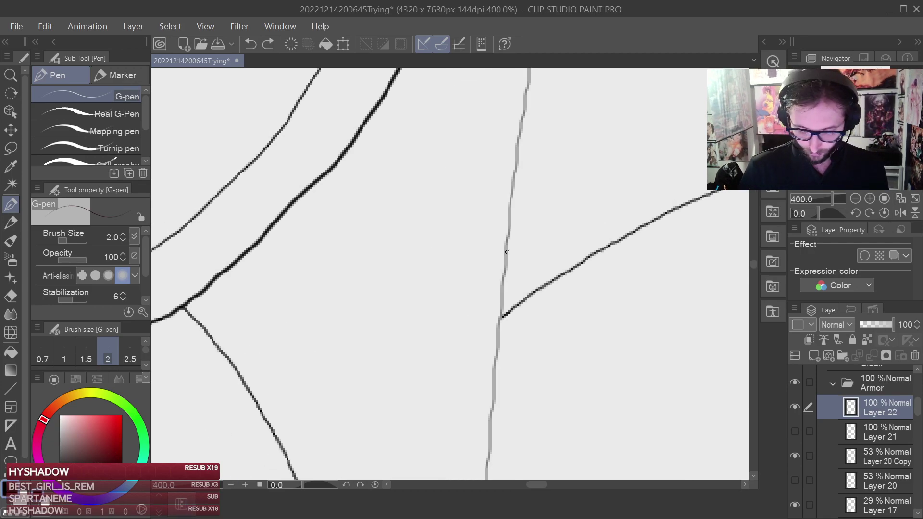
left_click_drag(298, 196, 435, 283)
key("ctrl+z")
mouse_move(317, 190)
left_mouse_down()
mouse_move(372, 215)
mouse_move(501, 317)
left_mouse_up()
key("ctrl+z")
mouse_move(308, 191)
left_mouse_down()
mouse_move(447, 263)
mouse_move(501, 318)
left_mouse_up()
key("ctrl+z")
left_click_drag(300, 195, 404, 262)
key("ctrl+z")
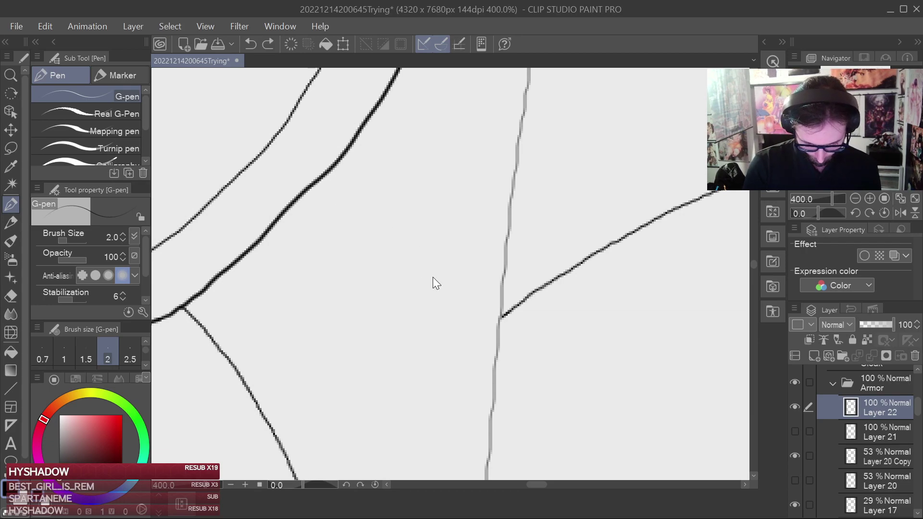
mouse_move(299, 197)
left_mouse_down()
mouse_move(371, 232)
mouse_move(498, 318)
left_mouse_up()
scroll(580, 385, "down", 5)
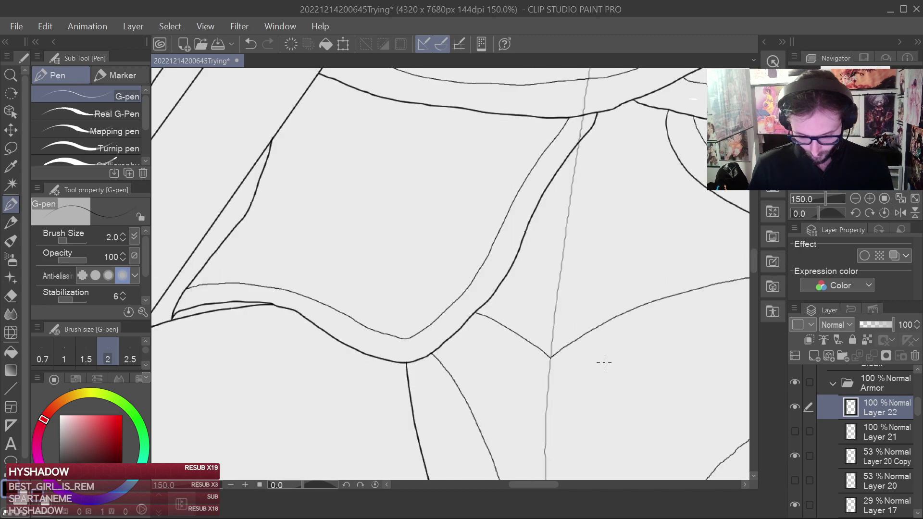
Check the corset line art with Layer 22 hidden and shown, and undo the redrawn short line.
left_click_drag(667, 382, 589, 279)
scroll(607, 323, "up", 3)
left_click_drag(479, 252, 677, 271)
scroll(683, 274, "down", 2)
left_click_drag(705, 349, 554, 260)
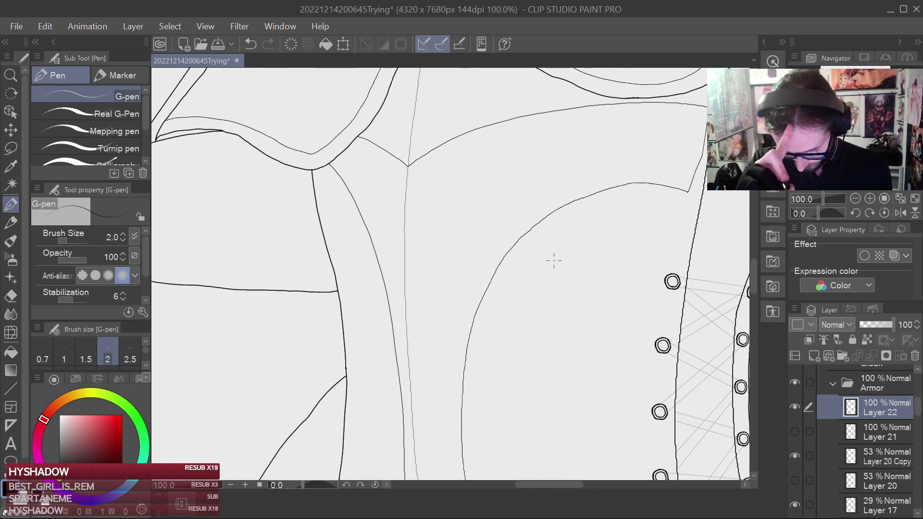
left_click(796, 407)
left_click(797, 406)
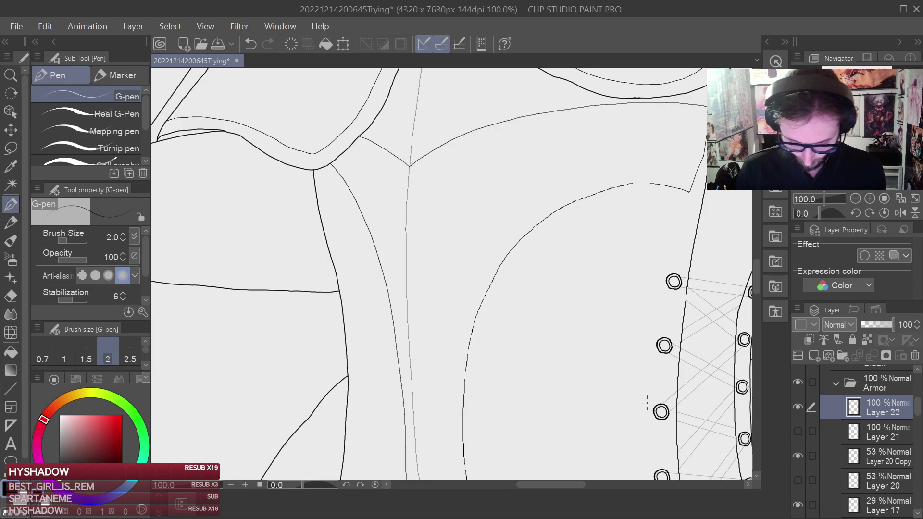
scroll(474, 309, "up", 1)
left_click_drag(513, 292, 581, 414)
key("ctrl+z")
Draw a straighter short line from the breastplate's edge to the panel's centre point in a vertically flipped view, and restore the view.
left_click(914, 213)
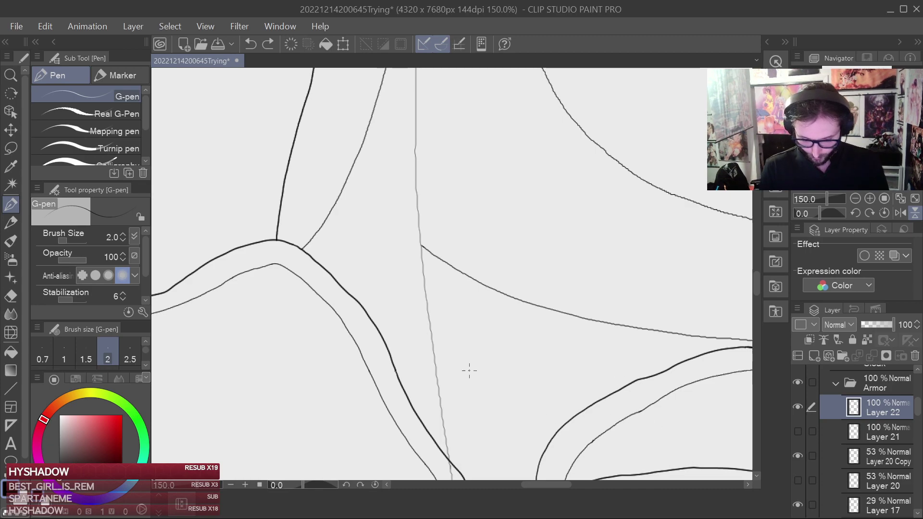
left_click_drag(525, 328, 573, 308)
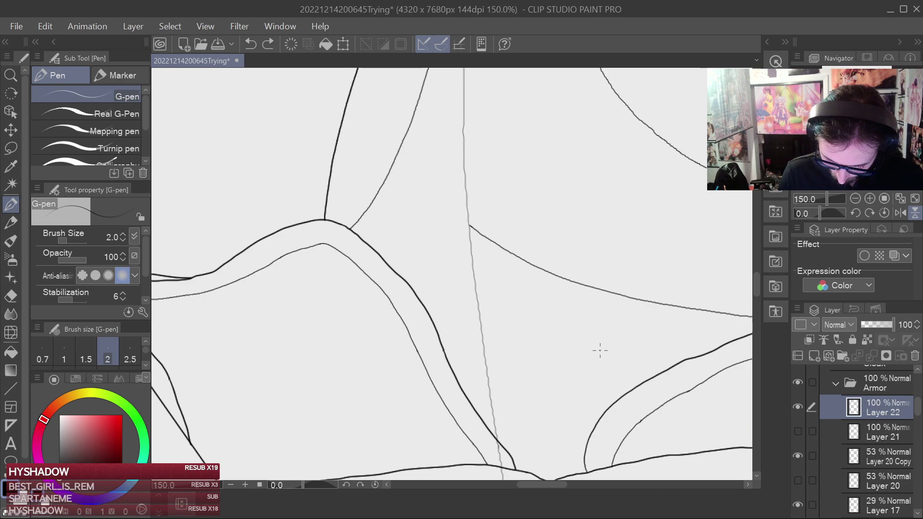
left_click_drag(447, 249, 469, 226)
key("ctrl+z")
left_click_drag(412, 287, 469, 225)
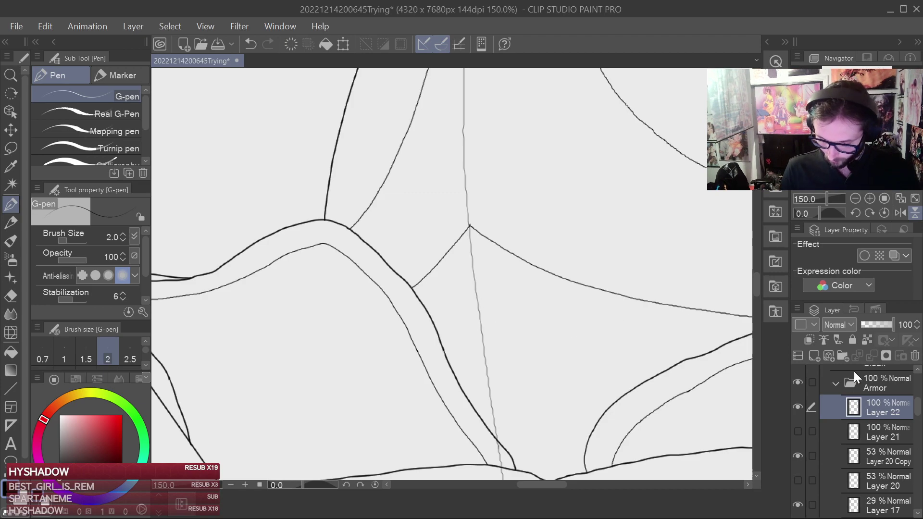
left_click(915, 212)
scroll(640, 294, "down", 3)
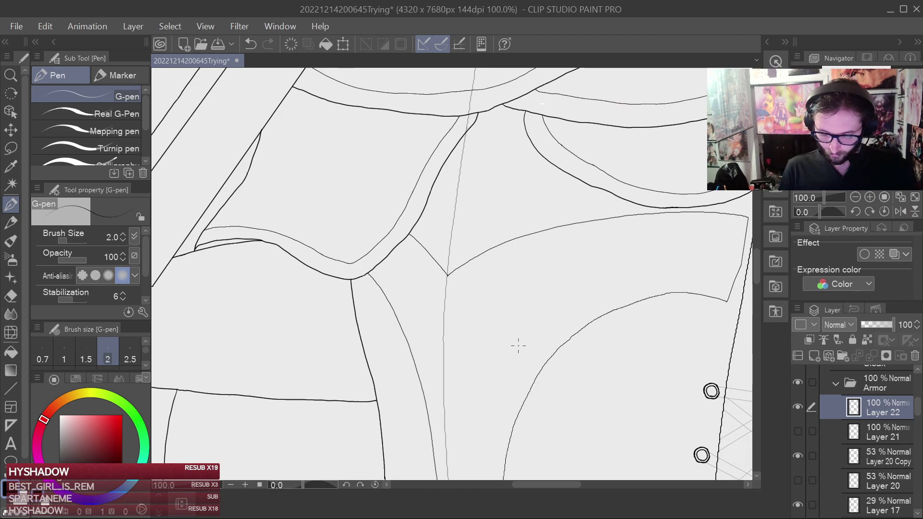
scroll(518, 346, "up", 2)
left_click_drag(549, 347, 544, 169)
scroll(572, 301, "down", 2)
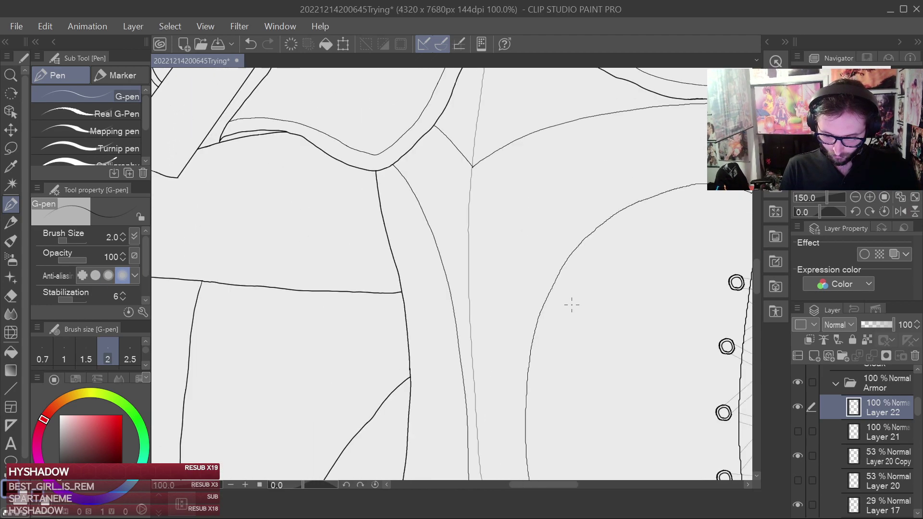
scroll(569, 315, "down", 2)
left_click_drag(570, 139, 635, 362)
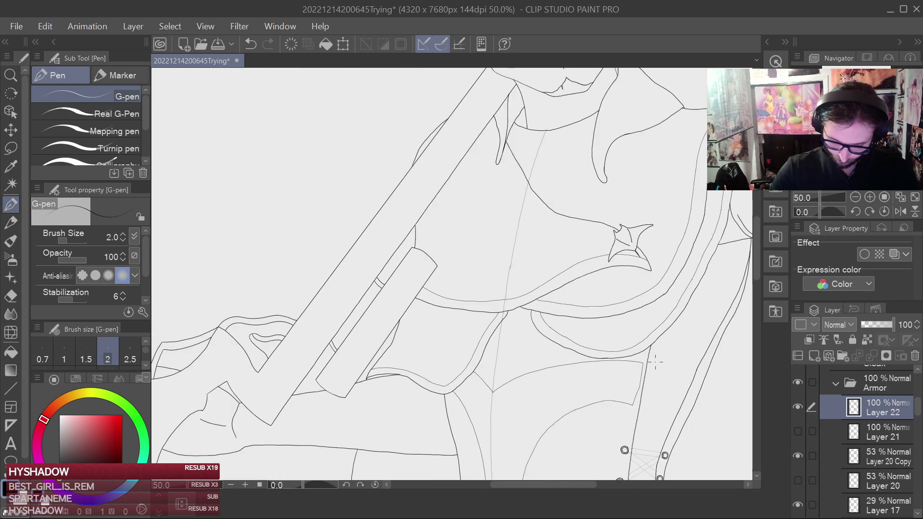
mouse_move(646, 363)
left_mouse_down()
mouse_move(589, 356)
mouse_move(445, 308)
left_mouse_up()
key("ctrl+z")
key("ctrl+z")
key("ctrl+z")
left_click_drag(439, 321, 583, 361)
key("ctrl+z")
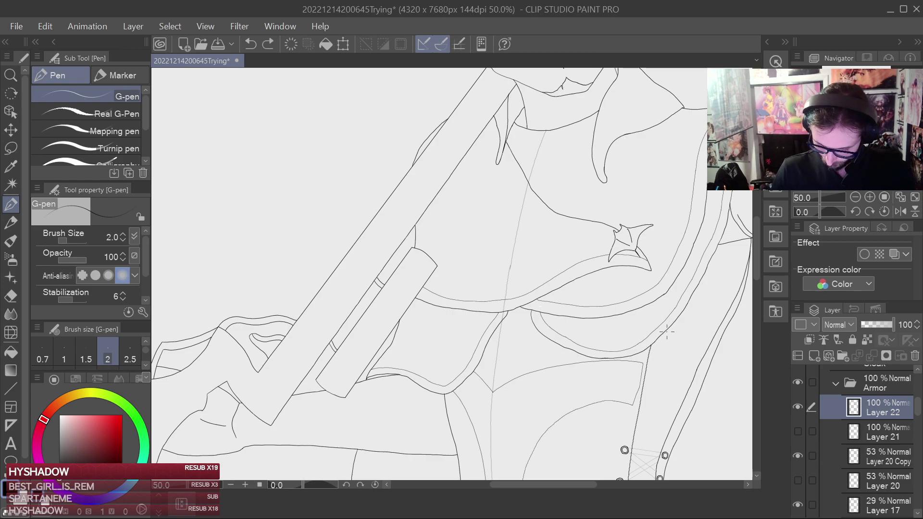
Save the drawing.
key("ctrl+s")
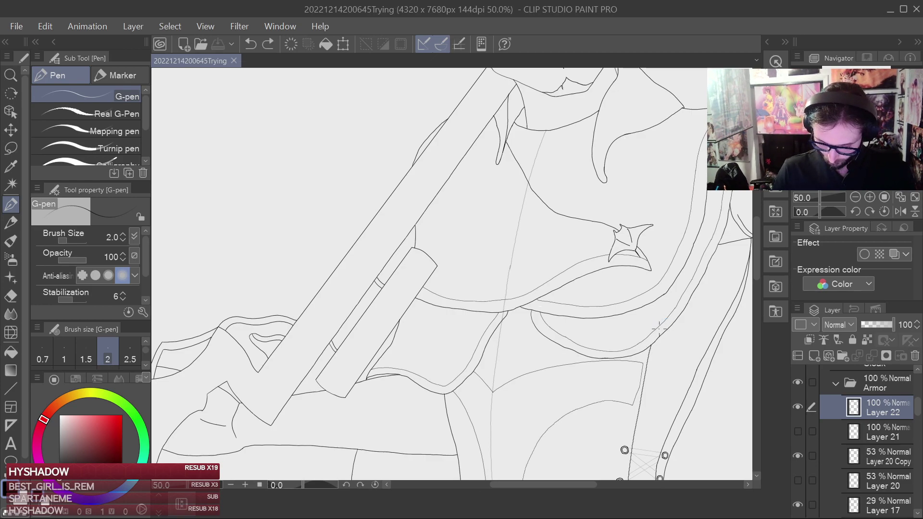
Redraw the upper part of the corset panel's left curve with the size 2 G-pen, starting slightly closer to the outer edge.
scroll(664, 323, "up", 3)
left_click_drag(448, 324, 594, 144)
scroll(589, 174, "up", 1)
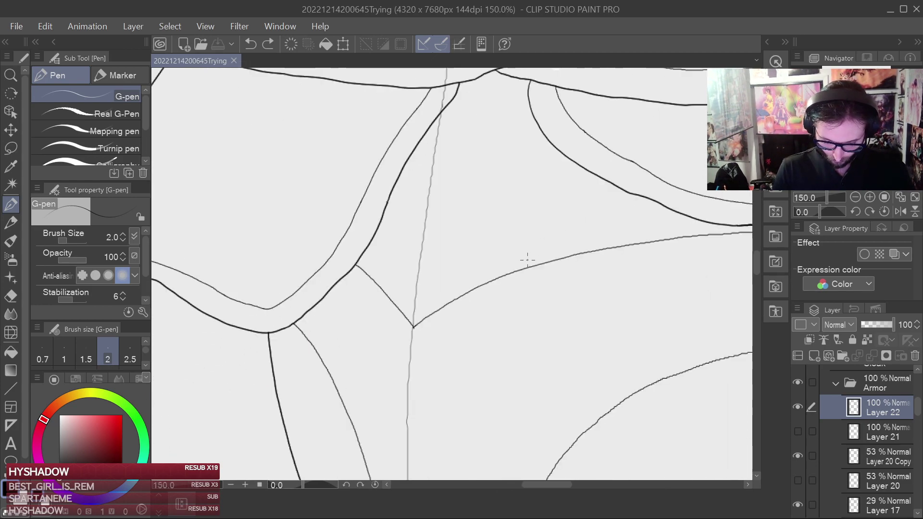
mouse_move(526, 282)
left_mouse_down()
mouse_move(600, 158)
mouse_move(577, 169)
left_mouse_up()
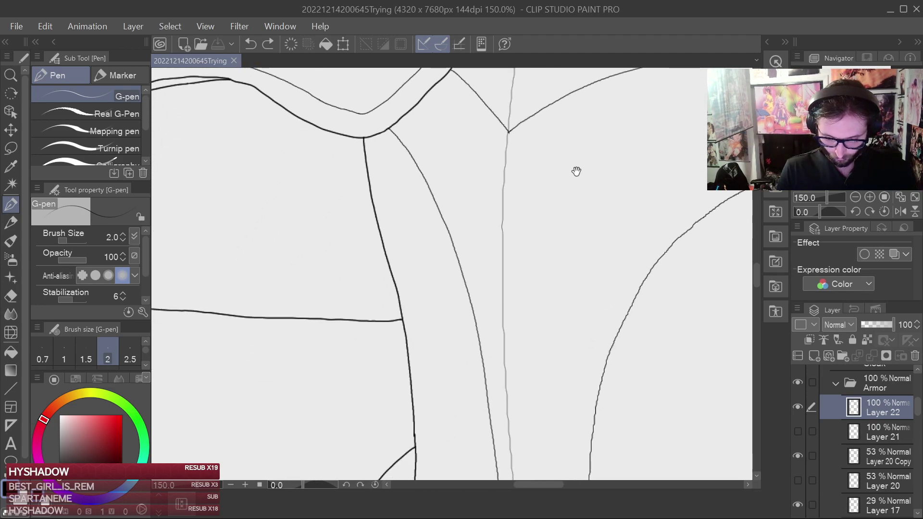
left_click_drag(568, 203, 583, 156)
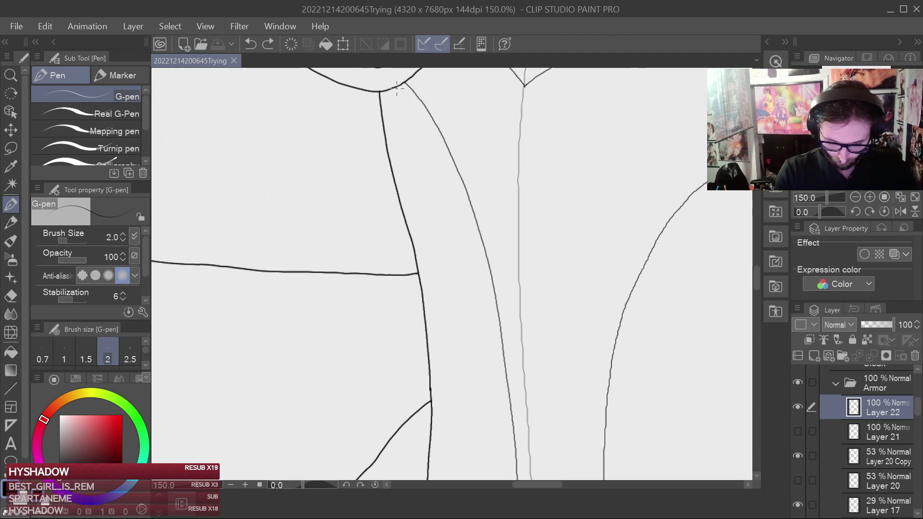
left_click_drag(400, 95, 418, 129)
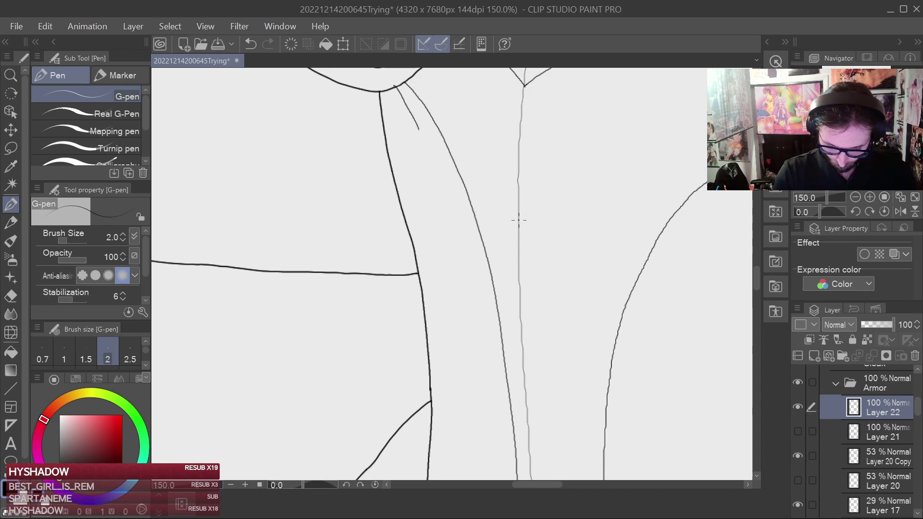
key("ctrl+z")
left_click_drag(550, 223, 495, 118)
mouse_move(503, 192)
left_mouse_down()
mouse_move(494, 149)
mouse_move(476, 206)
mouse_move(485, 248)
left_mouse_up()
scroll(491, 156, "down", 1)
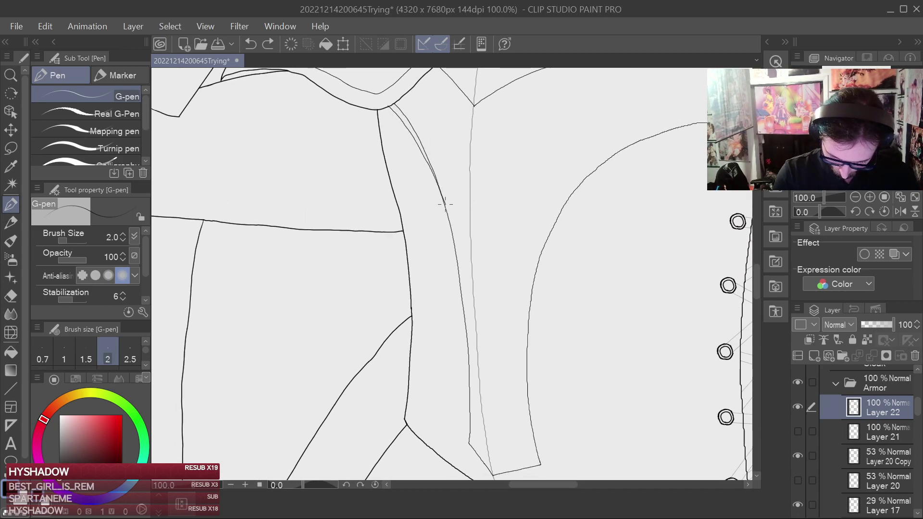
Erase the old upper stretch of the left curve with the size 15 Hard eraser, and save the drawing.
scroll(460, 181, "up", 3)
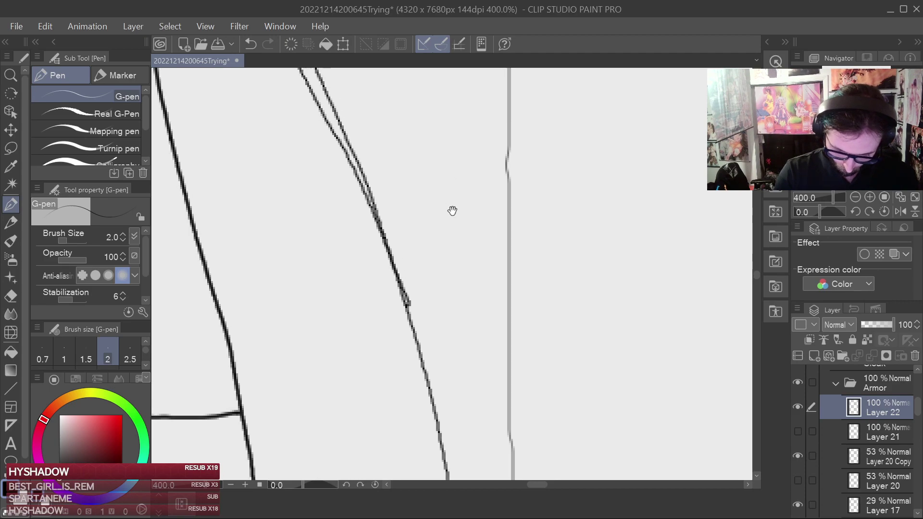
left_click(7, 300)
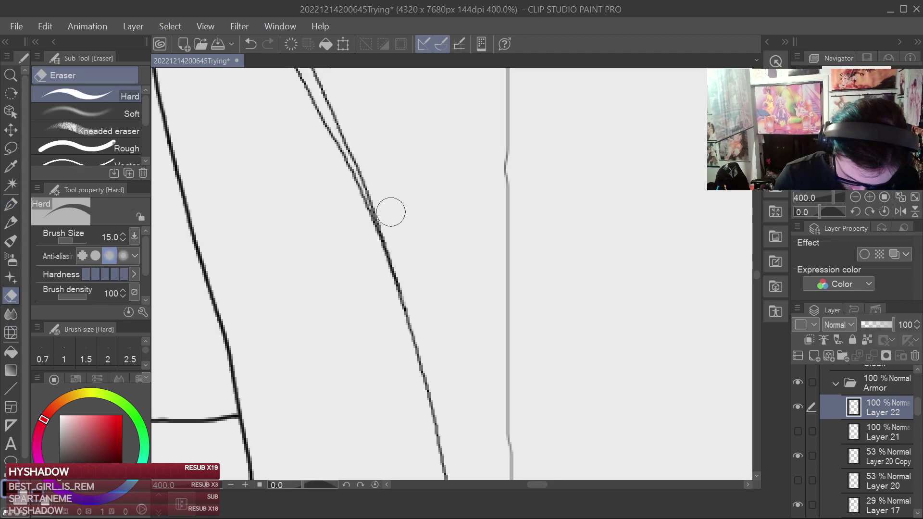
mouse_move(388, 159)
left_mouse_down()
mouse_move(434, 281)
mouse_move(428, 305)
mouse_move(423, 295)
mouse_move(436, 325)
left_mouse_up()
mouse_move(417, 269)
left_mouse_down()
mouse_move(423, 293)
mouse_move(367, 169)
mouse_move(472, 333)
left_mouse_up()
mouse_move(444, 323)
left_mouse_down()
mouse_move(435, 285)
mouse_move(379, 210)
mouse_move(416, 220)
left_mouse_up()
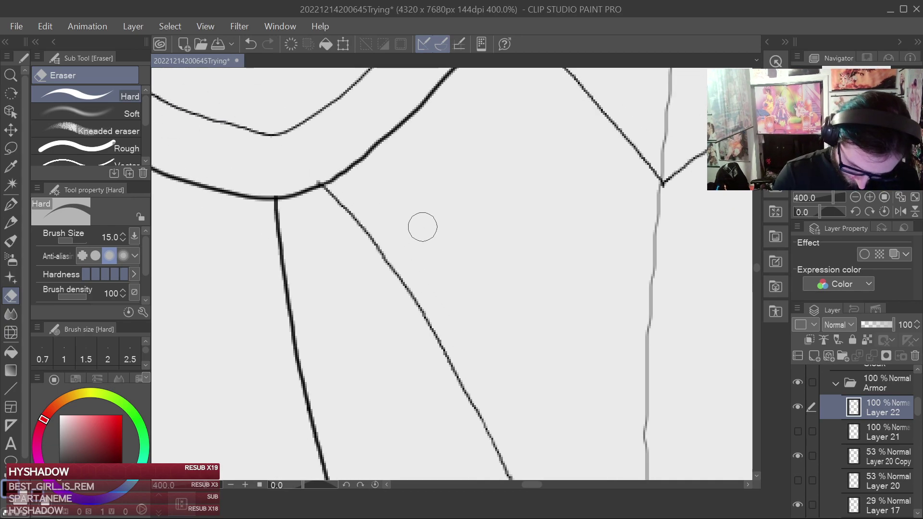
key("ctrl+s")
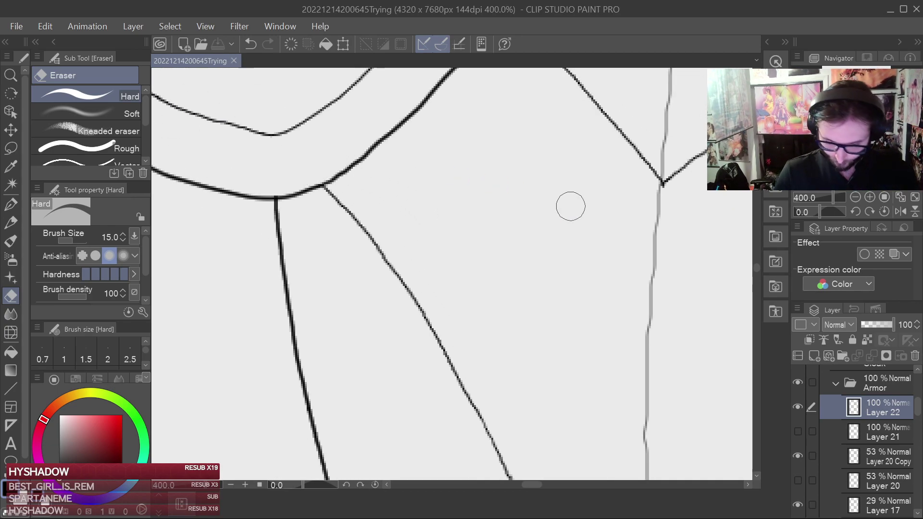
Thin out the thick, dark overlap where the redrawn left curve joins the older line with the Hard eraser.
scroll(572, 211, "down", 5)
left_click_drag(629, 307, 604, 292)
scroll(605, 292, "up", 10)
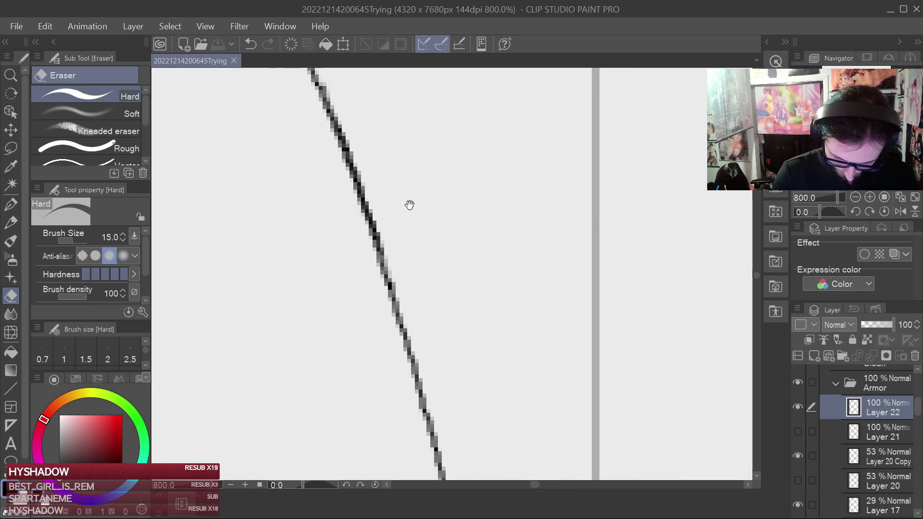
left_click_drag(380, 195, 430, 366)
key("ctrl+z")
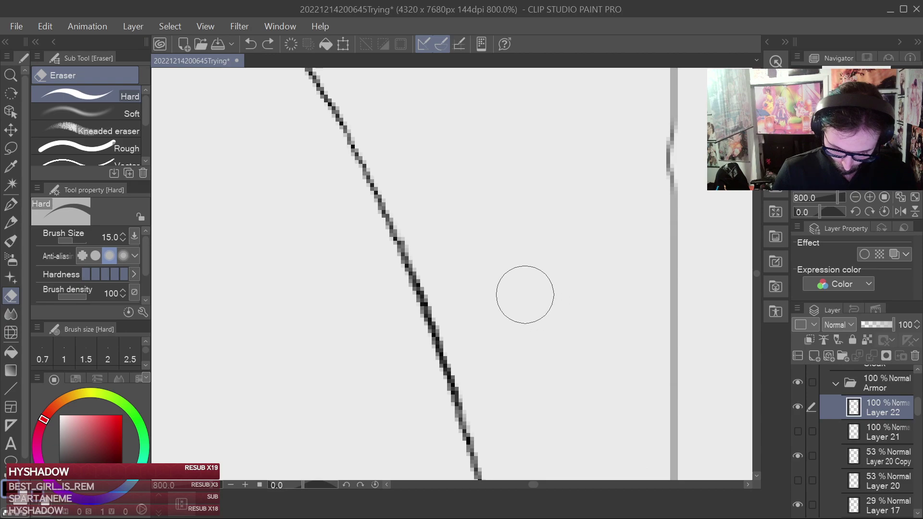
left_click_drag(408, 202, 478, 391)
left_click_drag(508, 304, 487, 169)
left_click_drag(313, 161, 311, 231)
Redraw the faded stretch of the left curve with the size 2 G-pen, and save the drawing.
left_click(11, 204)
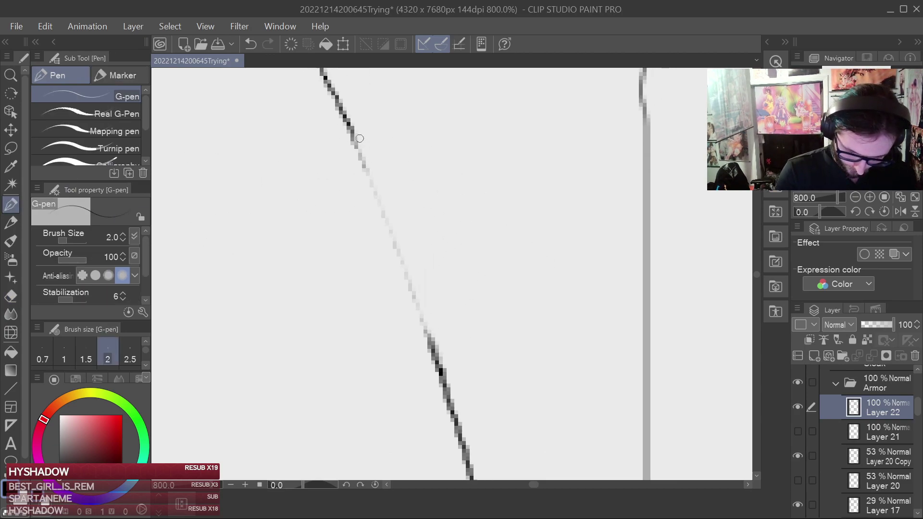
mouse_move(355, 143)
left_mouse_down()
mouse_move(433, 356)
mouse_move(431, 338)
mouse_move(450, 361)
mouse_move(414, 317)
mouse_move(447, 387)
left_mouse_up()
left_click(13, 300)
key("p")
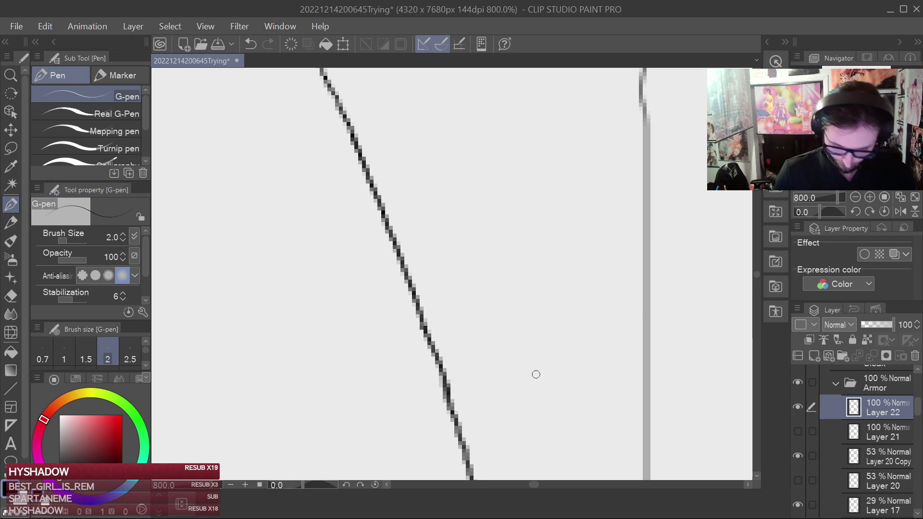
key("ctrl+z")
left_click_drag(430, 345, 443, 384)
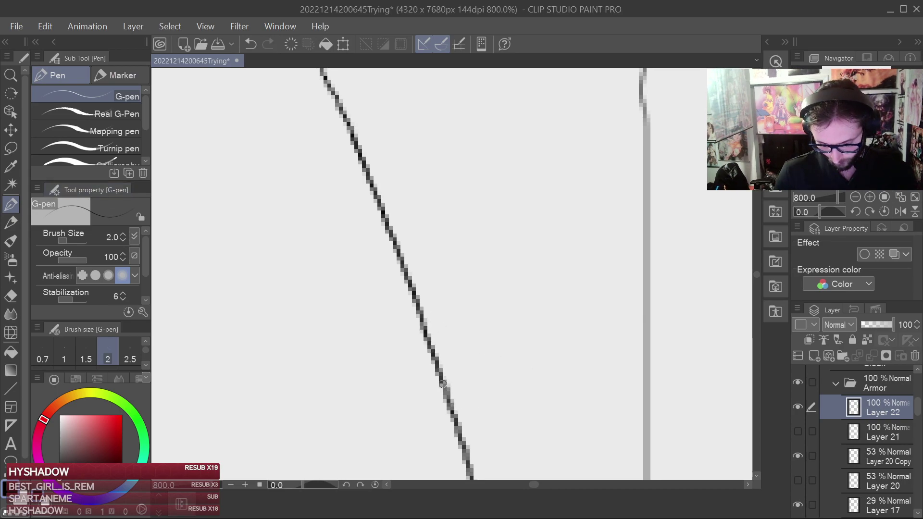
key("ctrl+s")
Start a lasso selection around the upper part of the corset panel's left half, beside the centre line.
scroll(536, 339, "down", 4)
left_click_drag(560, 291, 521, 327)
scroll(583, 336, "down", 3)
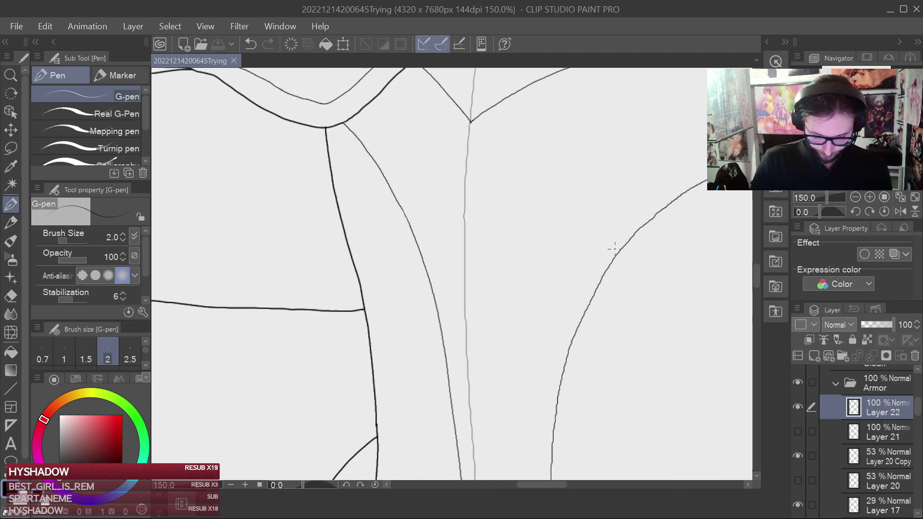
scroll(639, 323, "down", 2)
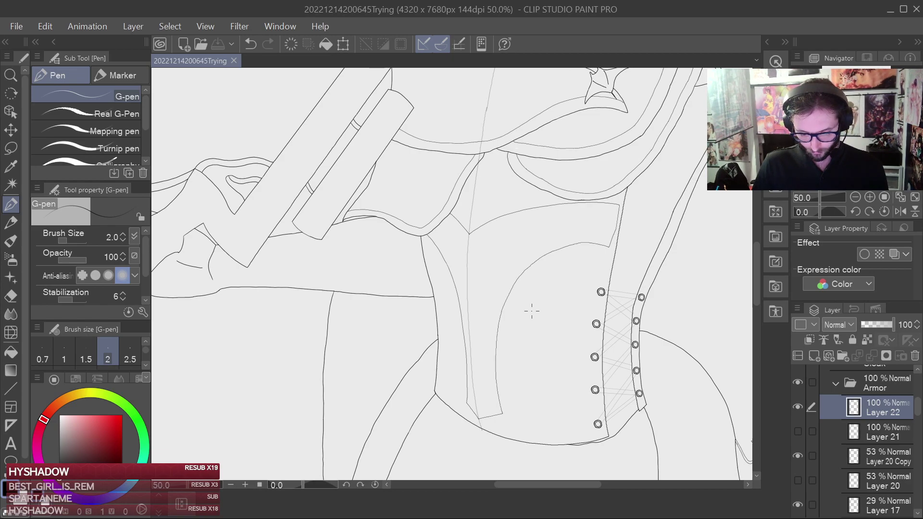
scroll(532, 312, "up", 1)
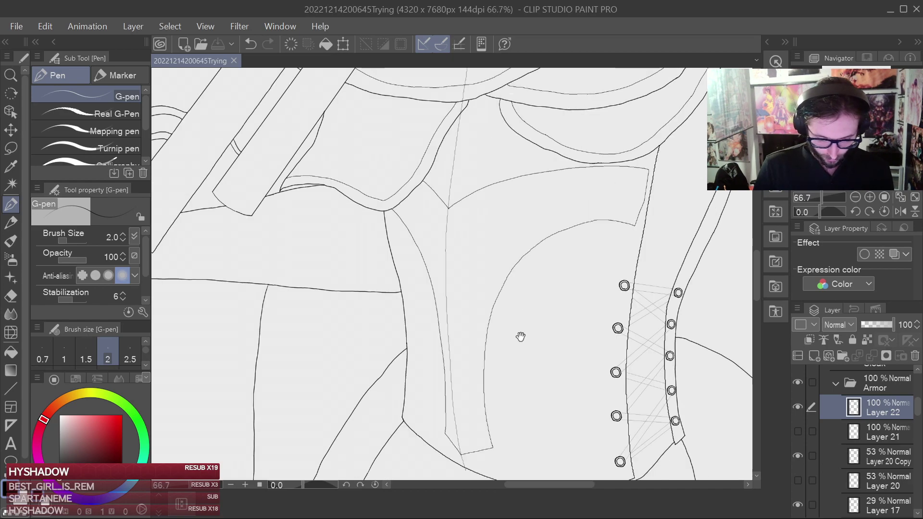
left_click_drag(520, 338, 536, 285)
left_click(11, 149)
left_click_drag(513, 365, 506, 290)
scroll(489, 338, "up", 1)
left_click_drag(449, 340, 461, 321)
mouse_move(459, 285)
left_mouse_down()
mouse_move(466, 132)
mouse_move(455, 384)
mouse_move(409, 209)
mouse_move(382, 191)
mouse_move(385, 173)
mouse_move(330, 77)
mouse_move(208, 295)
mouse_move(241, 360)
left_mouse_up()
scroll(440, 211, "up", 2)
key("ctrl+z")
left_click_drag(433, 307, 453, 124)
scroll(427, 169, "down", 1)
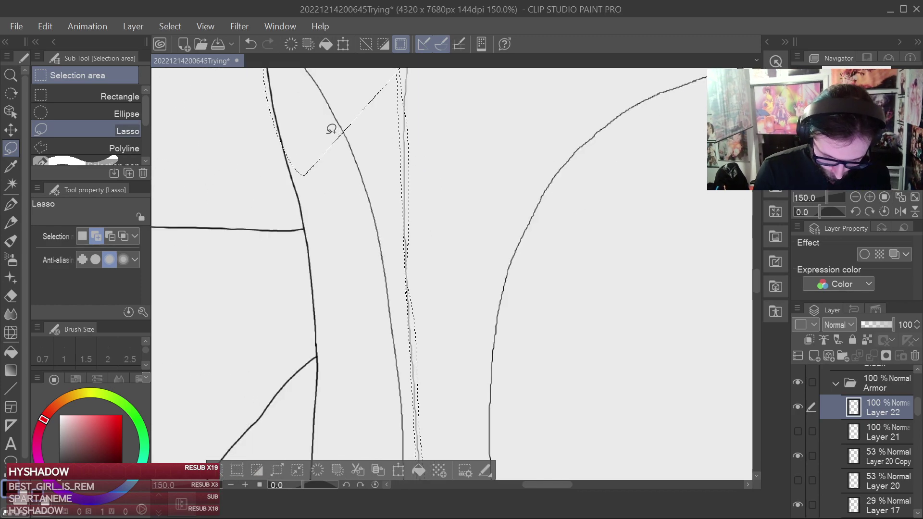
Extend the lasso selection along the left curve down to the panel's bottom tip.
scroll(445, 183, "down", 1)
left_click_drag(481, 218, 481, 184)
mouse_move(360, 100)
left_mouse_down()
mouse_move(384, 314)
mouse_move(421, 415)
mouse_move(441, 411)
left_mouse_up()
mouse_move(425, 338)
left_mouse_down()
mouse_move(414, 206)
mouse_move(386, 76)
left_mouse_up()
mouse_move(402, 325)
left_mouse_down()
mouse_move(428, 308)
mouse_move(439, 249)
left_mouse_up()
mouse_move(419, 383)
left_mouse_down()
mouse_move(437, 343)
mouse_move(442, 207)
left_mouse_up()
scroll(467, 218, "up", 1)
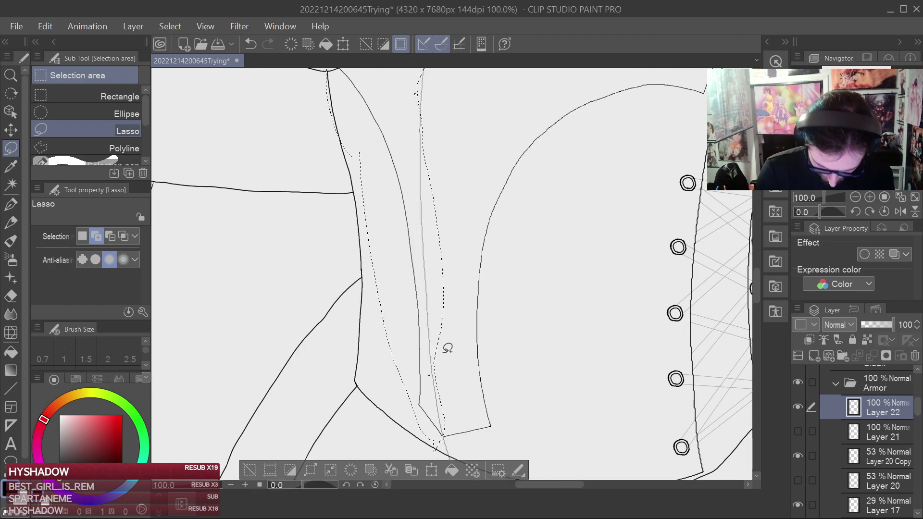
left_click_drag(442, 392, 430, 363)
scroll(431, 362, "up", 5)
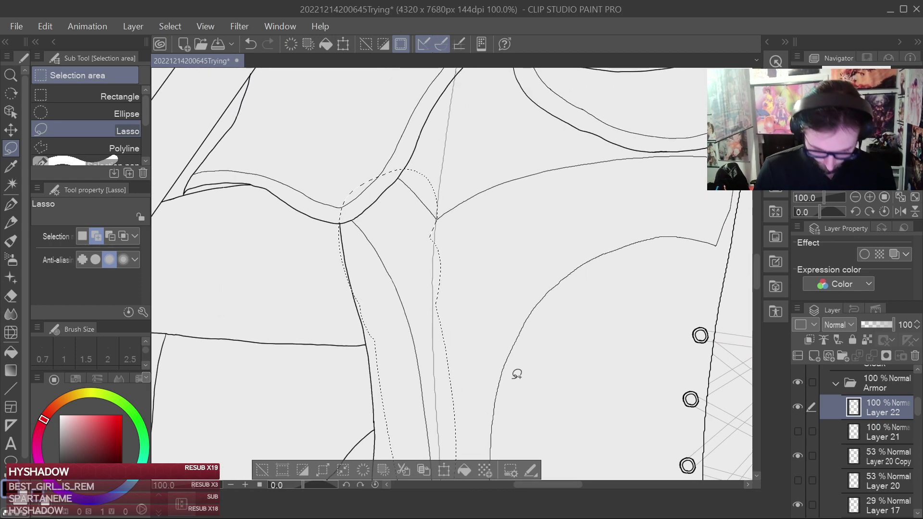
scroll(511, 351, "down", 5)
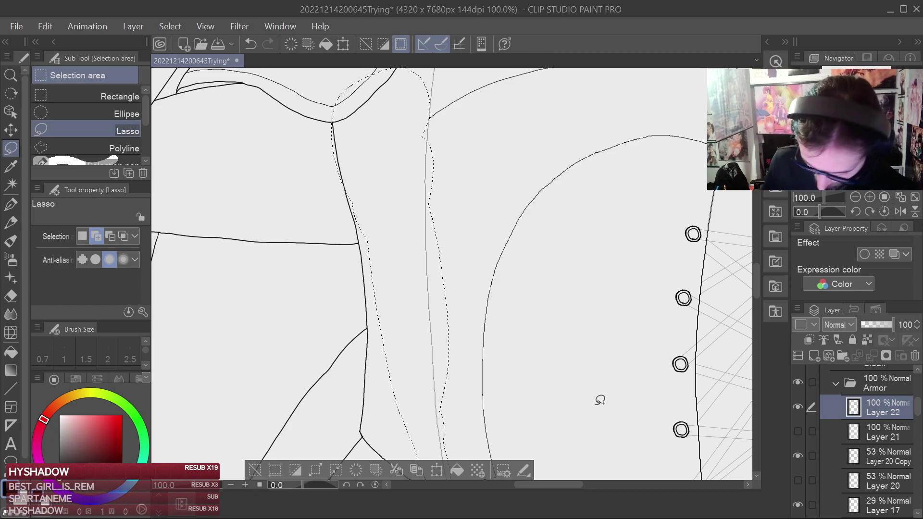
Cut the selected left-half lines and paste them onto a separate layer, hide it, clear the selection, and make Layer 22 active.
key("ctrl+v")
left_click(798, 408)
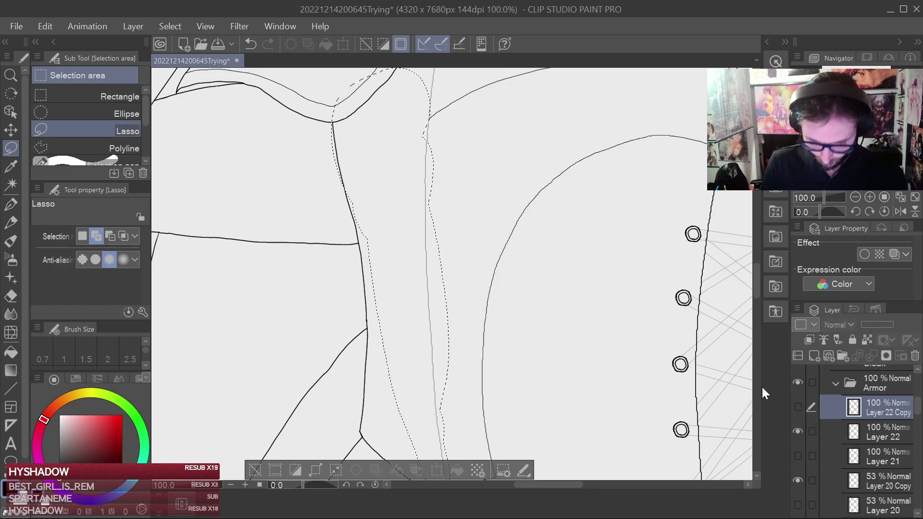
key("ctrl+d")
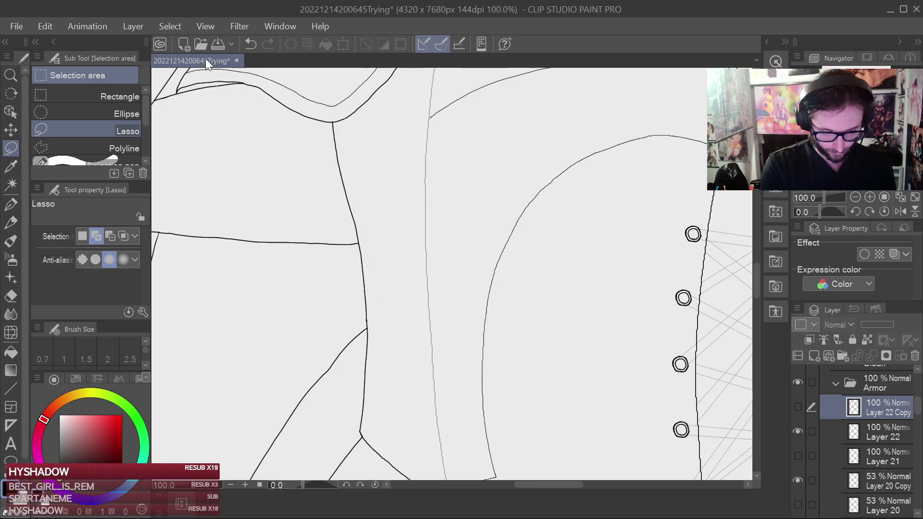
left_click(888, 436)
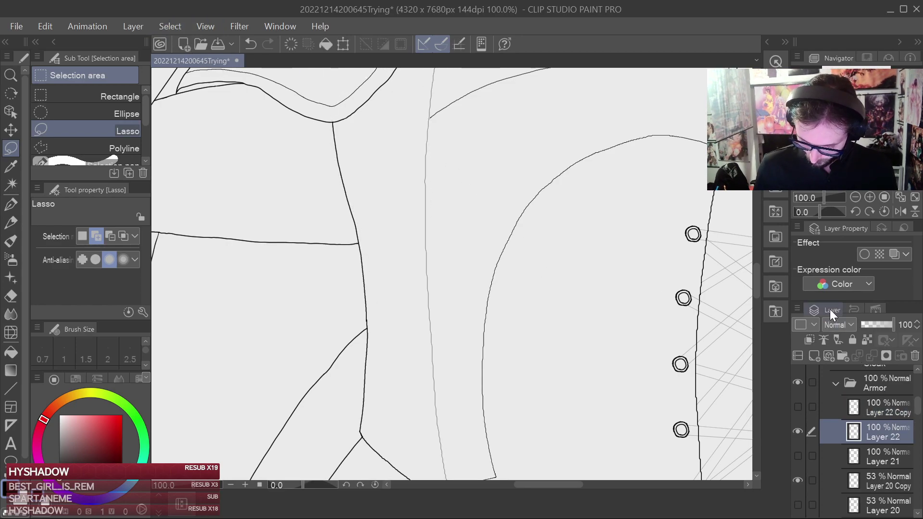
left_click(347, 43)
scroll(416, 365, "down", 1)
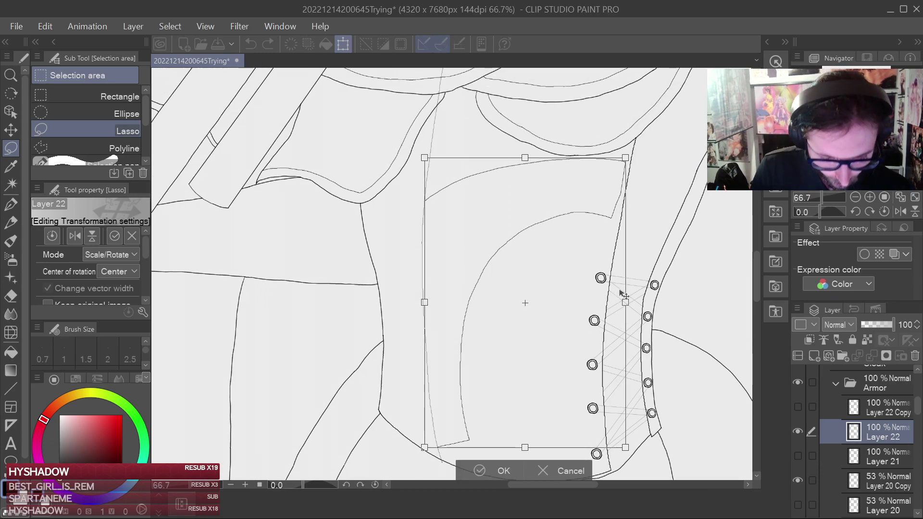
left_click(559, 476)
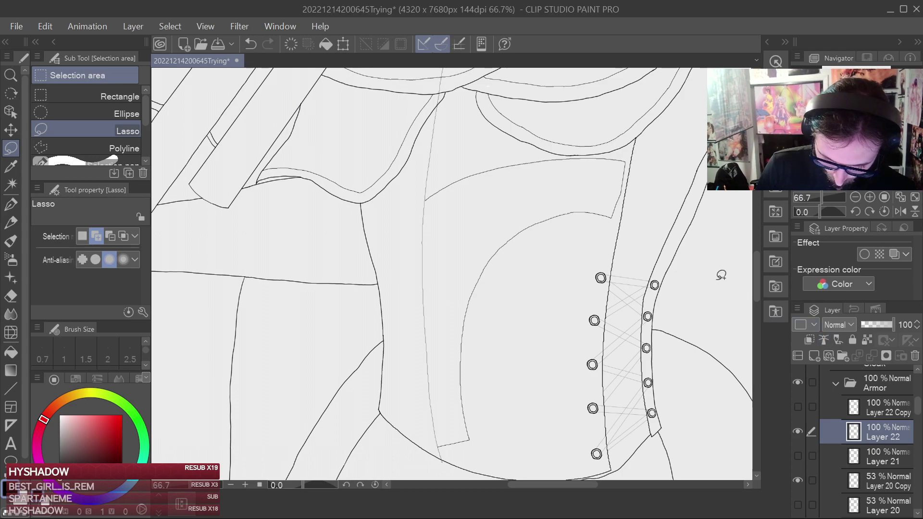
Paste a duplicate of Layer 22's right-half panel, flip it horizontally, and move it across to the left of the corset's centre line.
key("ctrl+v")
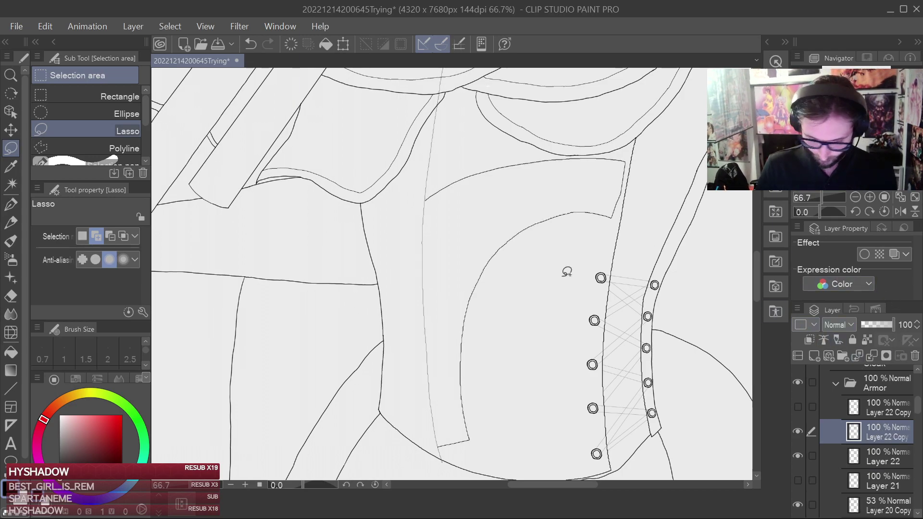
left_click(344, 44)
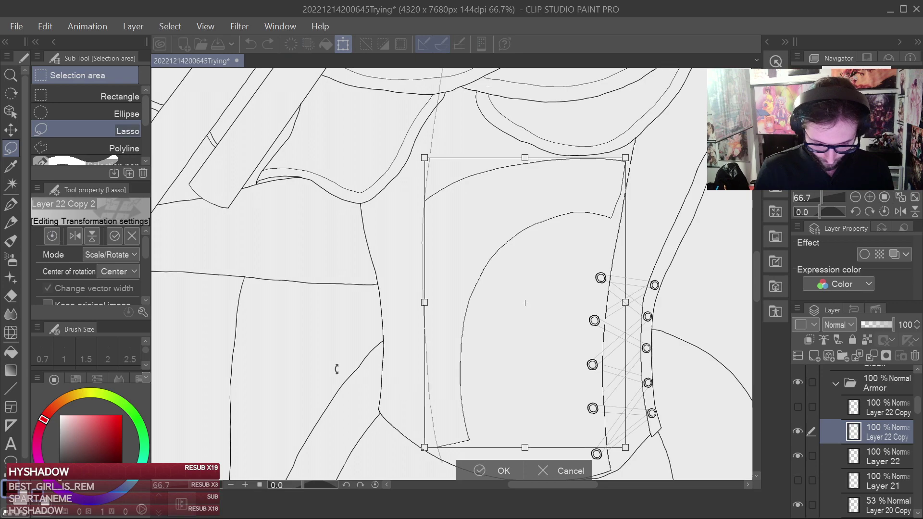
left_click(74, 236)
left_click_drag(570, 383, 510, 236)
scroll(441, 385, "up", 2)
key("ctrl+z")
left_click_drag(518, 323, 566, 141)
left_click_drag(457, 277, 459, 283)
scroll(552, 260, "down", 2)
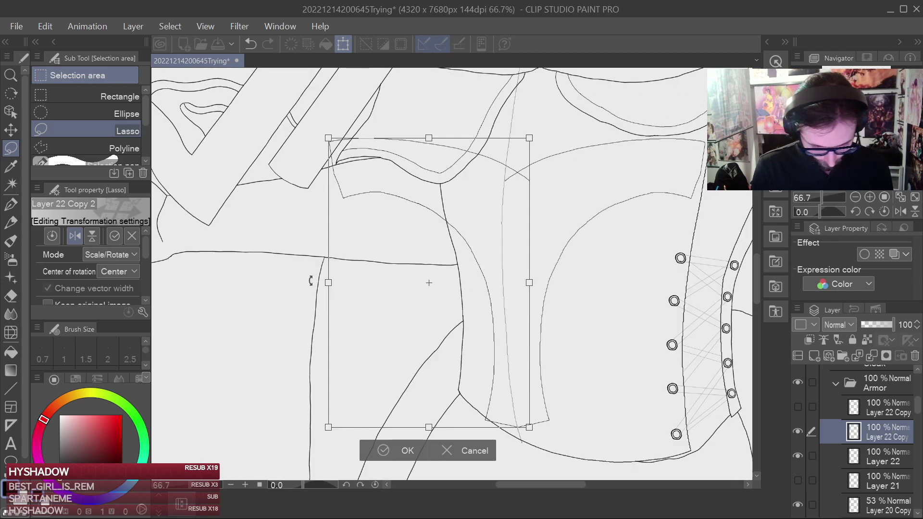
Set the transformation mode to Perspective and narrow the mirrored panel to fit between the corset's left edge and the centre line.
left_click(121, 340)
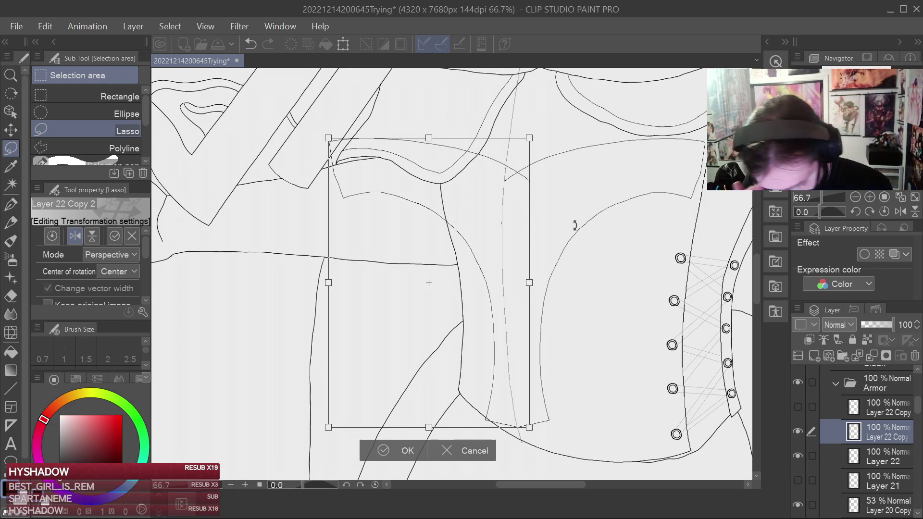
mouse_move(530, 138)
left_mouse_down()
mouse_move(504, 138)
mouse_move(505, 161)
mouse_move(503, 142)
mouse_move(521, 134)
mouse_move(528, 145)
left_mouse_up()
left_click_drag(490, 208, 502, 202)
left_click_drag(384, 129, 429, 136)
left_click_drag(475, 179, 477, 185)
left_click_drag(331, 420, 380, 421)
left_click_drag(459, 371, 501, 367)
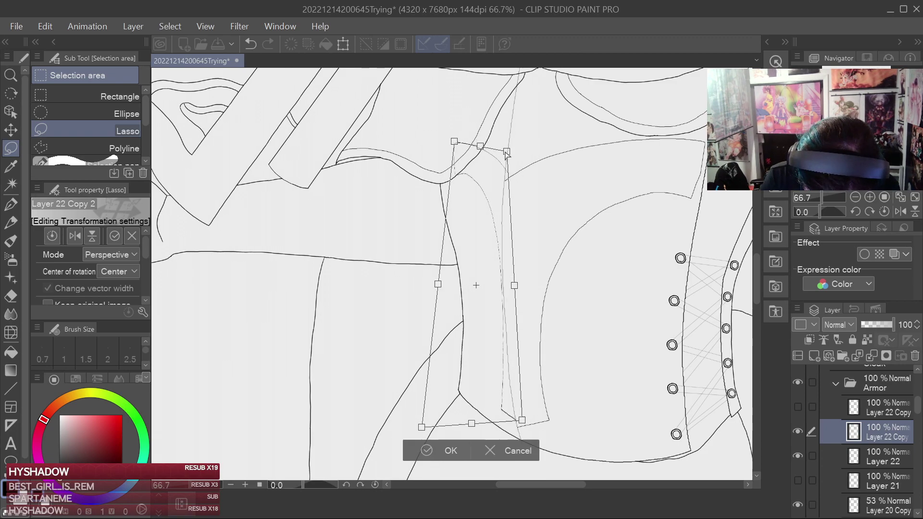
Lower the mirrored panel's upper-left corner, then shift the panel and narrow its top edge against the corset's centre line.
left_click_drag(454, 142, 453, 153)
left_click_drag(510, 262, 507, 267)
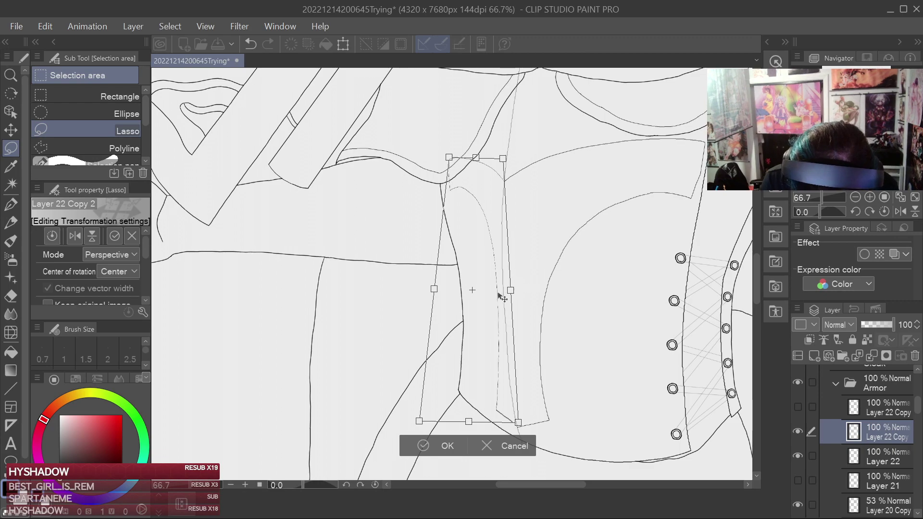
left_click_drag(527, 404, 509, 406)
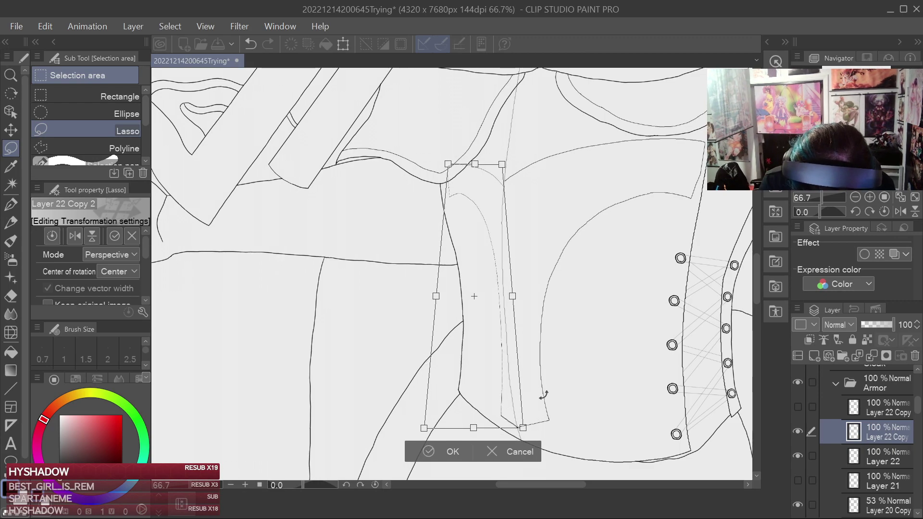
left_click_drag(502, 164, 502, 166)
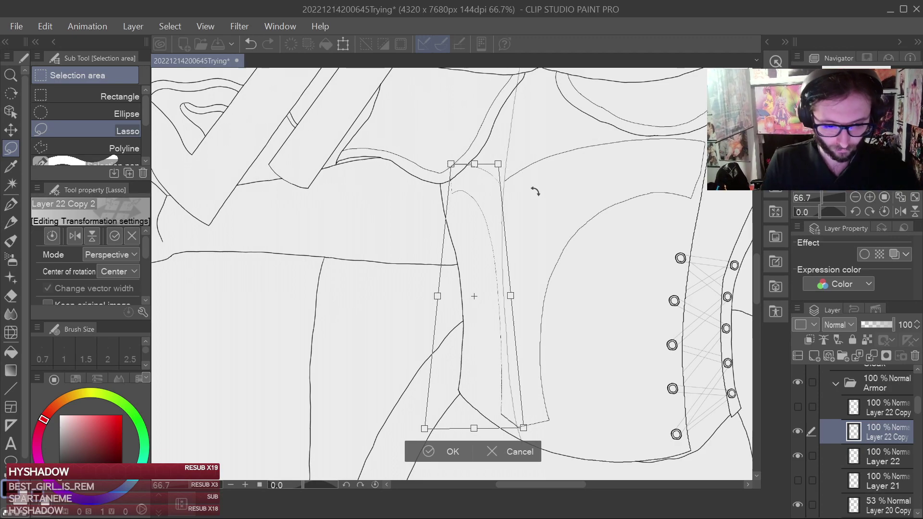
Raise the mirrored panel's upper-right corner so its top curve meets the right half's curve at the centre line.
scroll(532, 202, "up", 4)
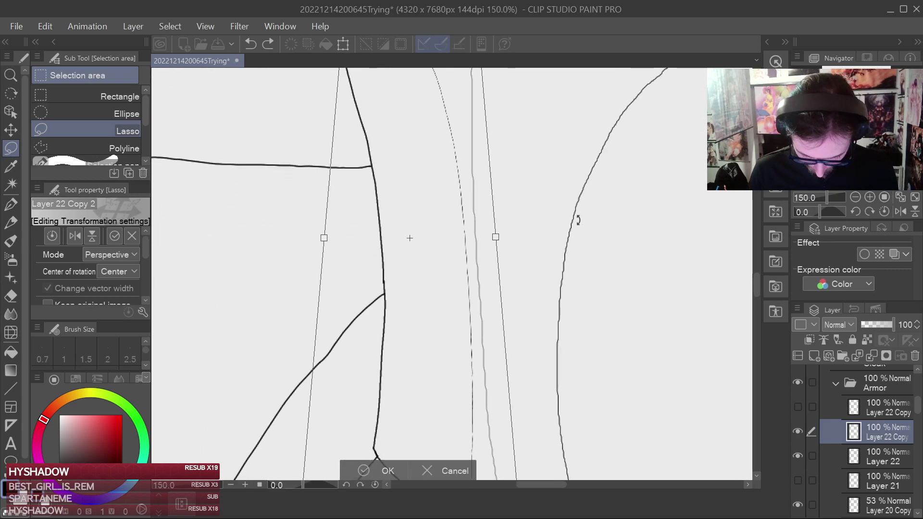
scroll(578, 220, "down", 2)
left_click_drag(493, 103, 497, 91)
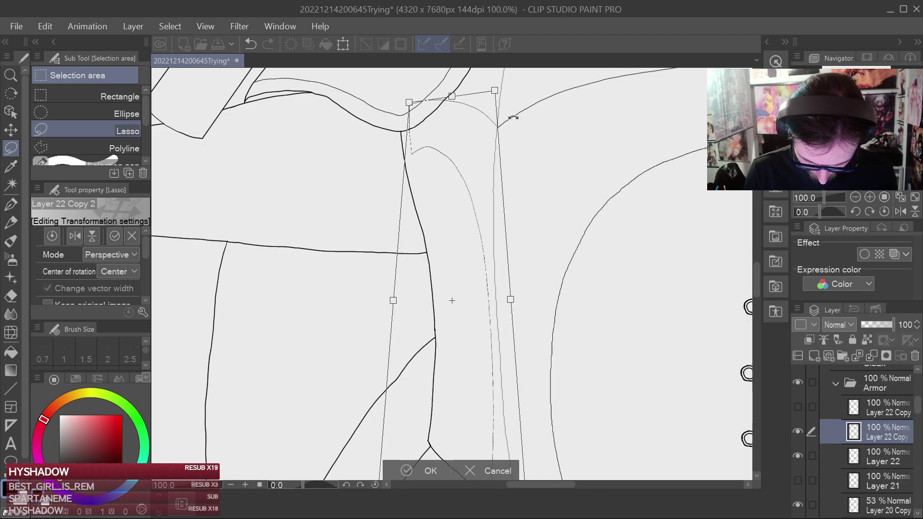
left_click_drag(526, 131, 531, 71)
key("ctrl+t")
left_click_drag(506, 315, 505, 319)
key("ctrl+z")
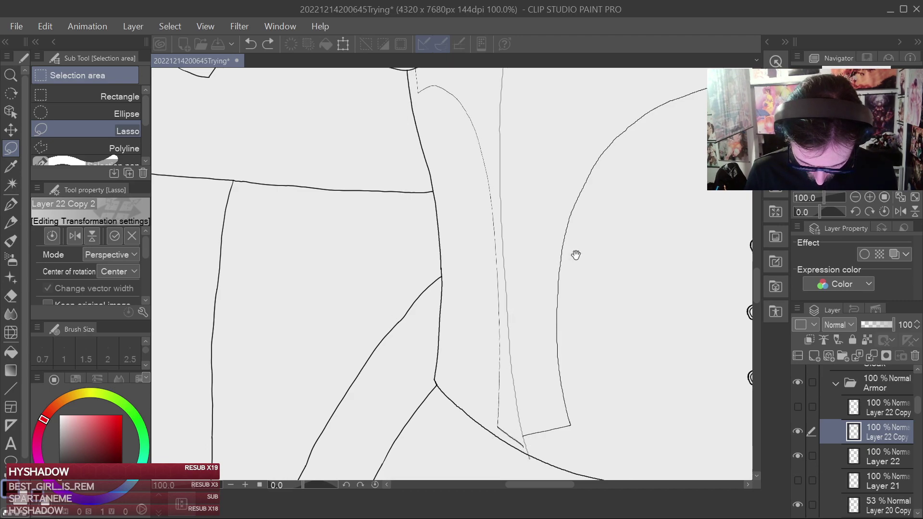
left_click_drag(575, 253, 570, 305)
scroll(549, 188, "down", 2)
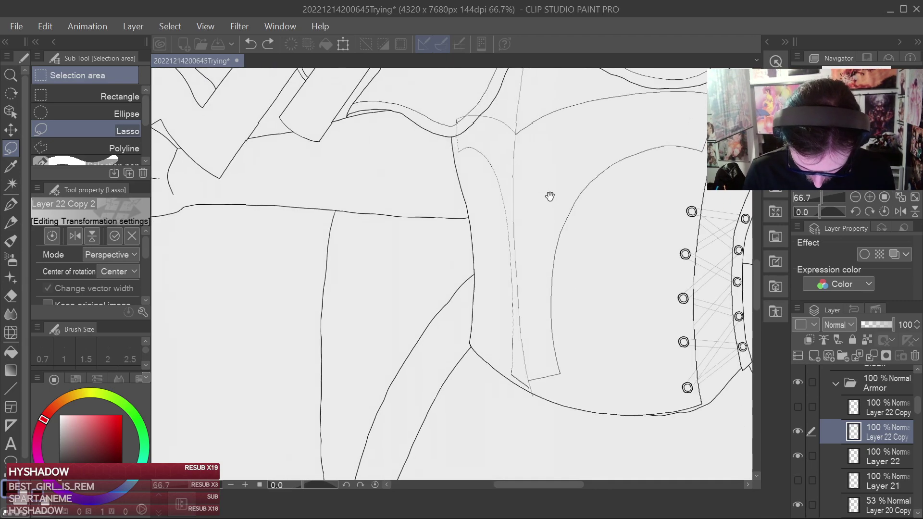
left_click_drag(515, 269, 514, 268)
left_click_drag(516, 87, 518, 89)
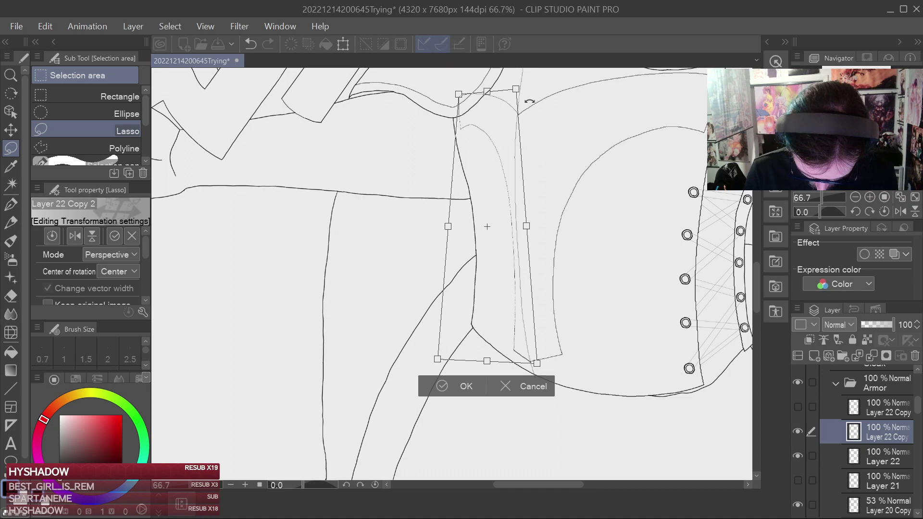
Widen the mirrored panel by pulling its upper-left corner toward the corset's left edge and its lower-right corner outward.
left_click_drag(589, 214, 623, 231)
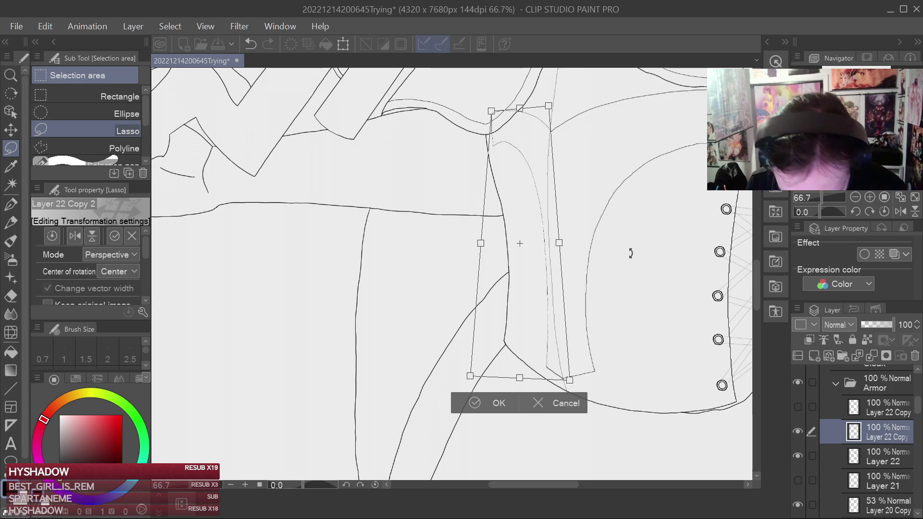
mouse_move(491, 111)
left_mouse_down()
mouse_move(474, 113)
mouse_move(487, 112)
left_mouse_up()
left_click_drag(539, 213, 535, 211)
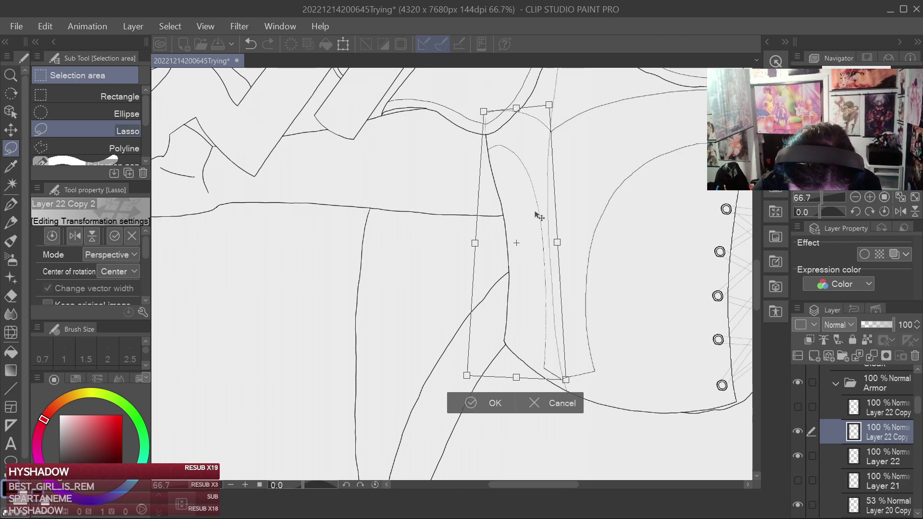
left_click_drag(594, 344, 595, 345)
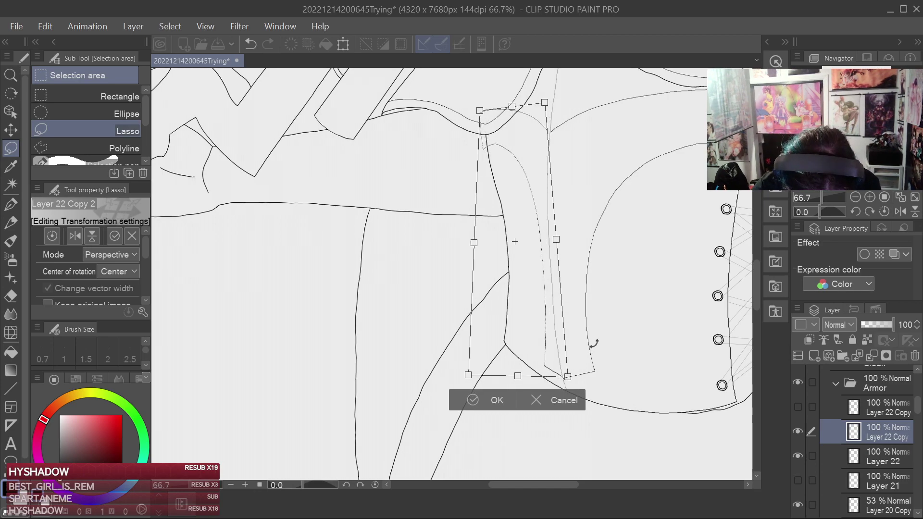
key("ctrl+z")
left_click_drag(565, 378, 572, 384)
left_click_drag(541, 326, 541, 327)
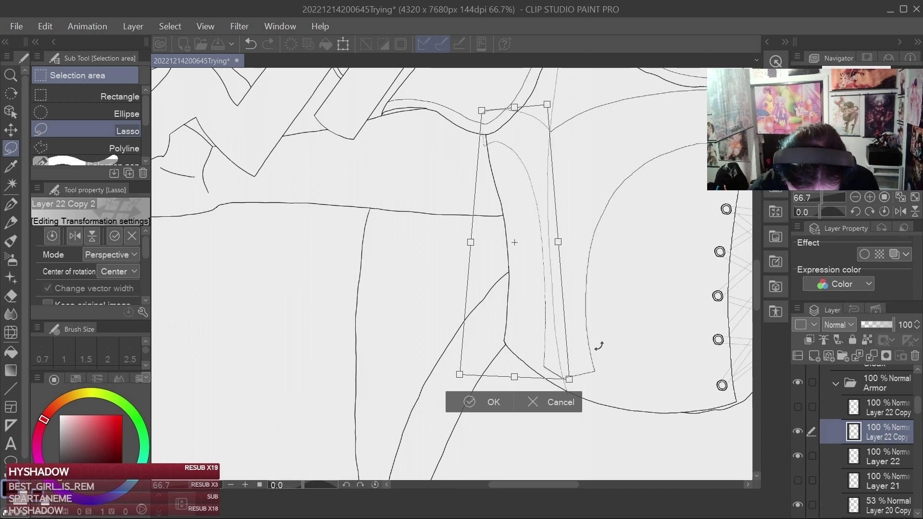
Nudge the mirrored panel so its bottom tip meets the right half's bottom point on the centre line.
scroll(598, 345, "up", 2)
left_click_drag(587, 372, 585, 358)
left_click_drag(526, 378, 528, 378)
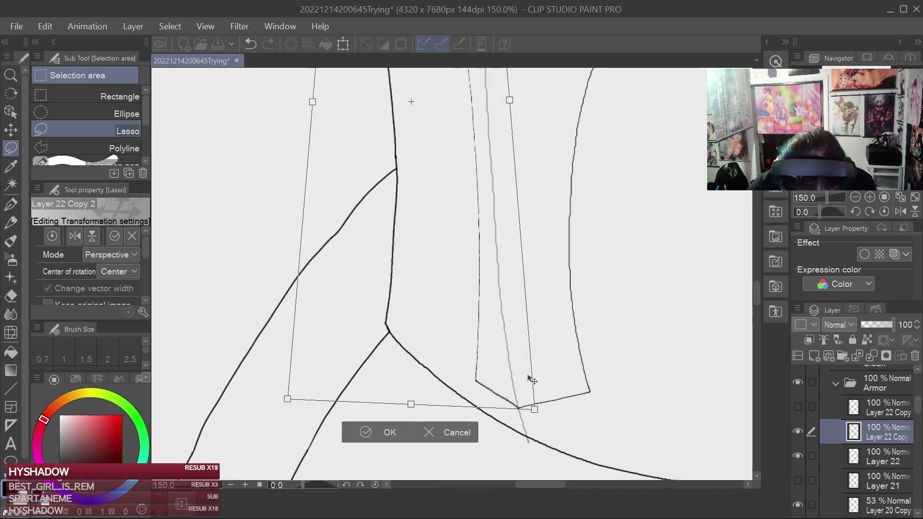
key("Return")
left_click_drag(553, 279, 565, 406)
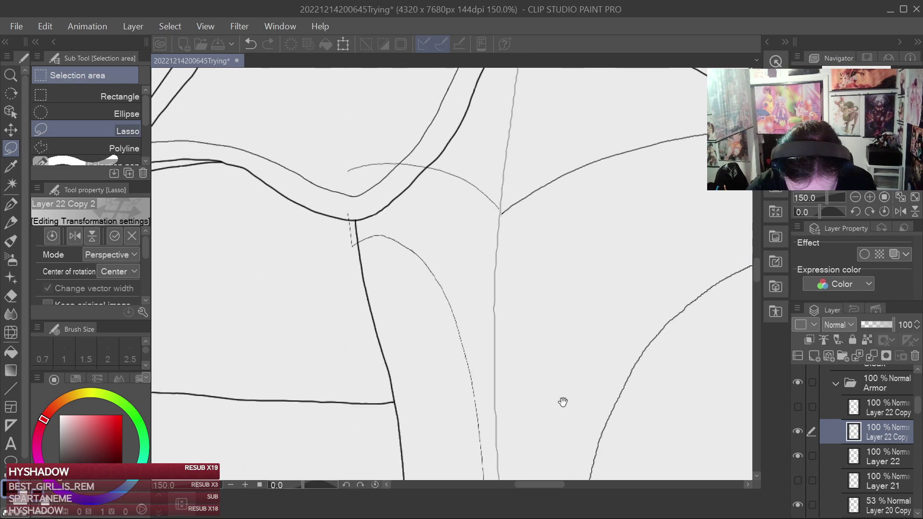
Rotate the mirrored panel slightly and shift it across toward the corset's centre line.
left_click_drag(495, 153, 496, 156)
left_click_drag(483, 269, 483, 272)
mouse_move(542, 179)
left_mouse_down()
mouse_move(543, 155)
mouse_move(567, 181)
mouse_move(553, 165)
left_mouse_up()
scroll(553, 165, "down", 3)
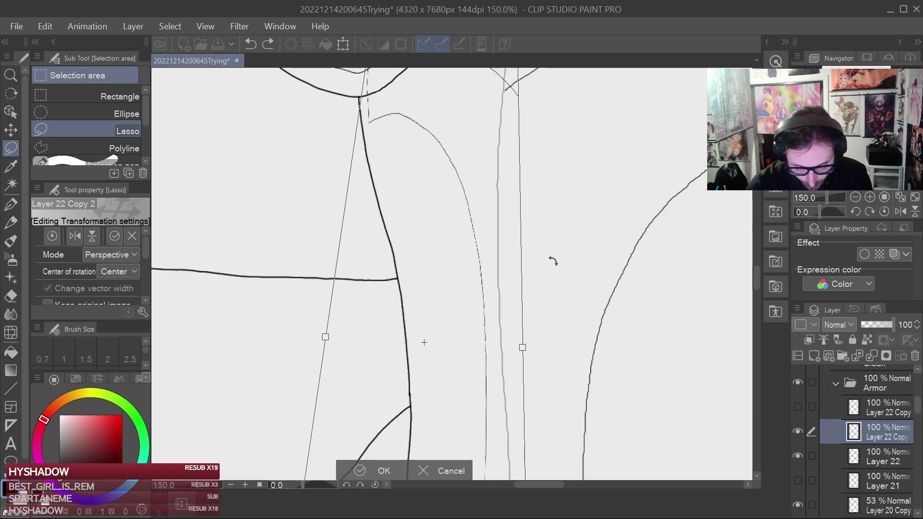
scroll(563, 288, "down", 6)
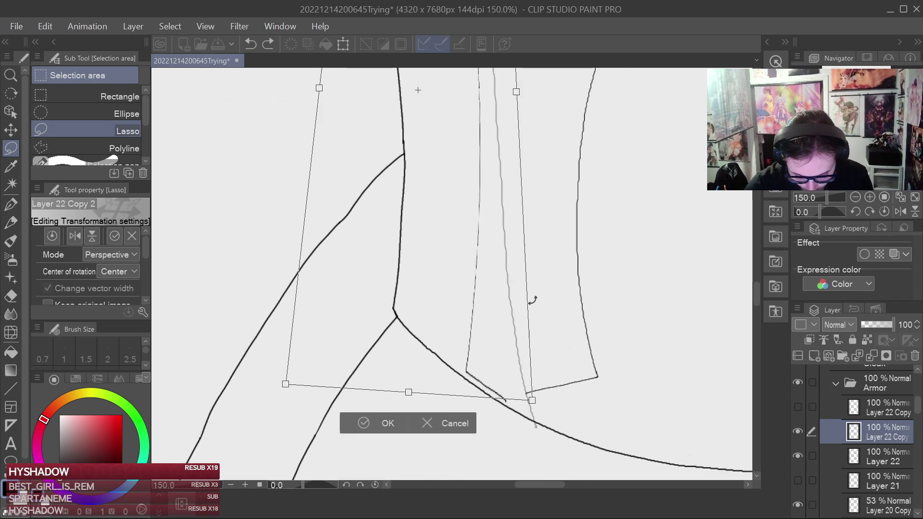
left_click_drag(531, 295, 556, 280)
left_click_drag(490, 284, 503, 270)
left_click_drag(579, 130, 611, 515)
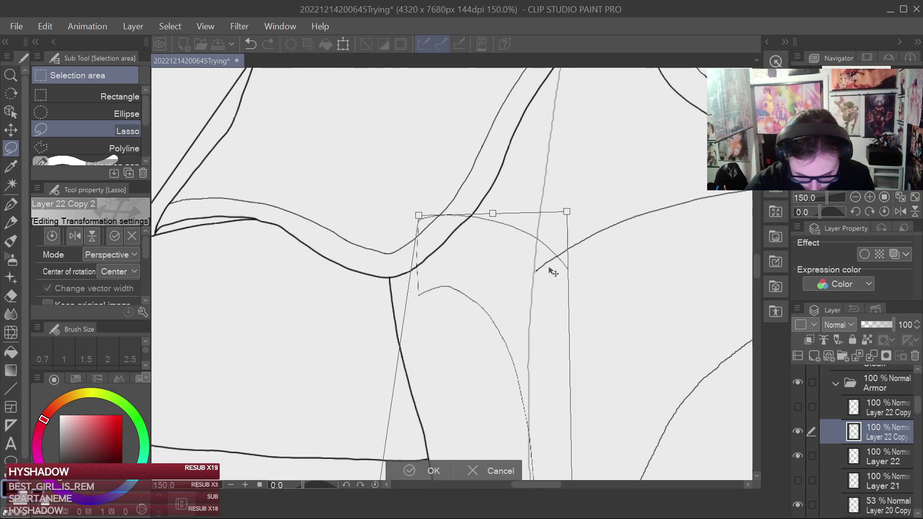
Stretch the mirrored panel's upper-left corner outward past the corset's left edge.
left_click_drag(419, 216, 365, 217)
left_click_drag(633, 342, 630, 168)
left_click_drag(630, 295, 635, 99)
scroll(629, 269, "down", 1)
left_click_drag(632, 282, 601, 374)
left_click_drag(410, 279, 411, 267)
key("ctrl+z")
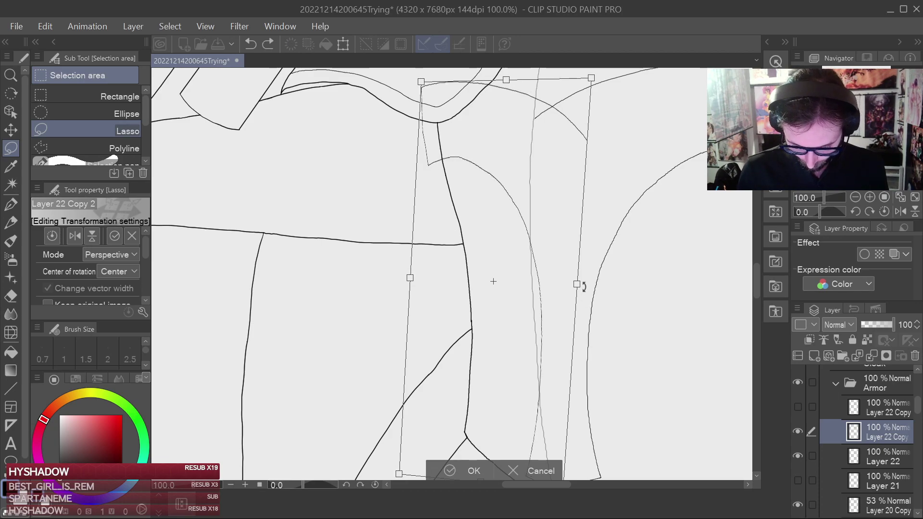
Skew the mirrored panel's top edge to the left, pull its upper-left corner slightly inward, and raise its upper-right corner.
left_click_drag(507, 72, 450, 73)
left_click_drag(364, 84, 380, 83)
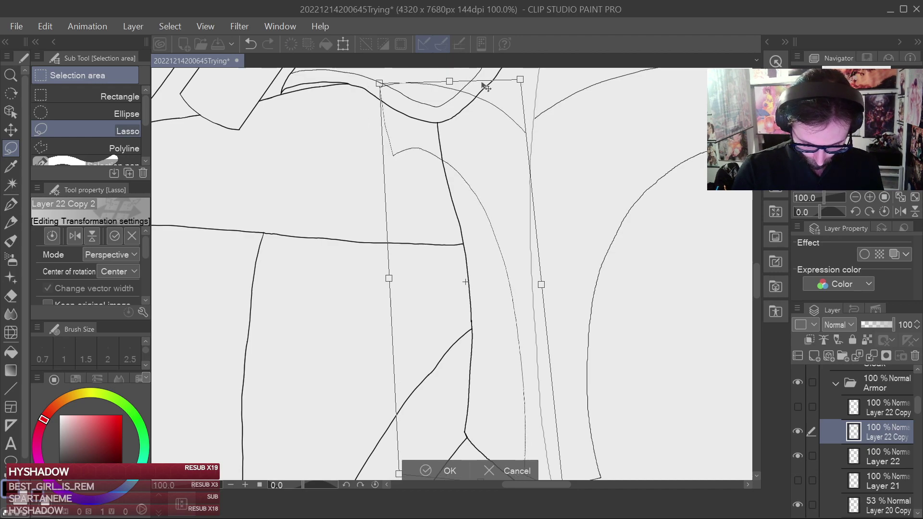
left_click_drag(520, 78, 515, 72)
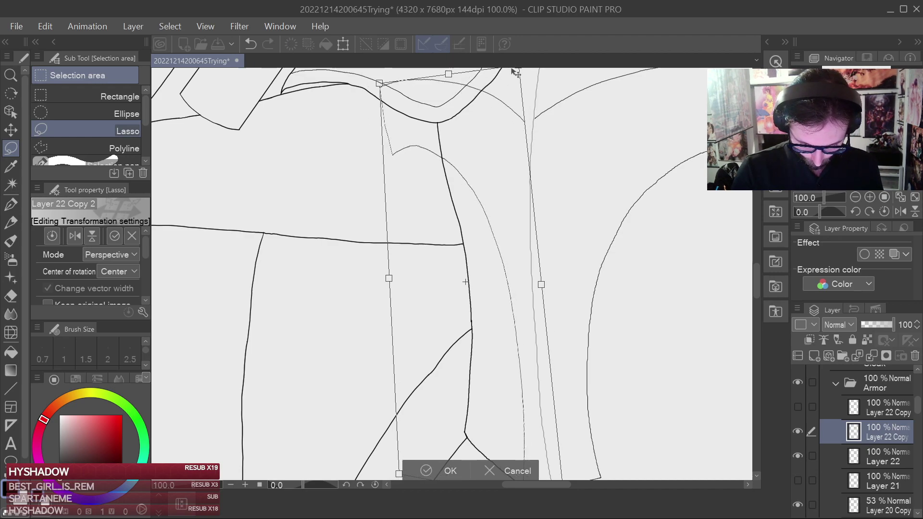
left_click_drag(570, 161, 554, 168)
key("ctrl+z")
key("space")
left_click_drag(614, 299, 571, 364)
key("Return")
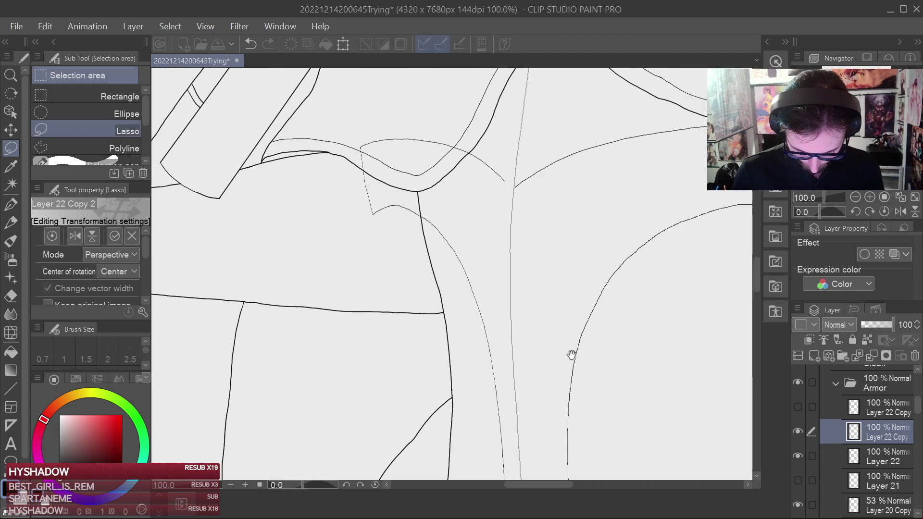
Adjust the mirrored panel's lower-right corner so its bottom tip joins the right half's bottom point.
left_click_drag(501, 309, 503, 312)
key("space")
left_click_drag(567, 318, 566, 149)
left_click_drag(542, 398, 543, 390)
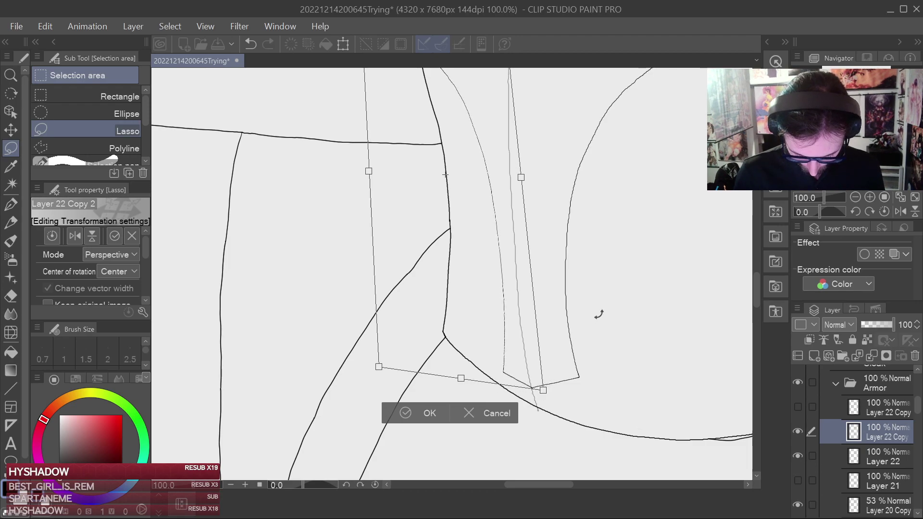
Try rotating the mirrored panel and shifting it to the right along the centre line.
left_click_drag(592, 348, 587, 365)
left_click_drag(509, 335, 526, 328)
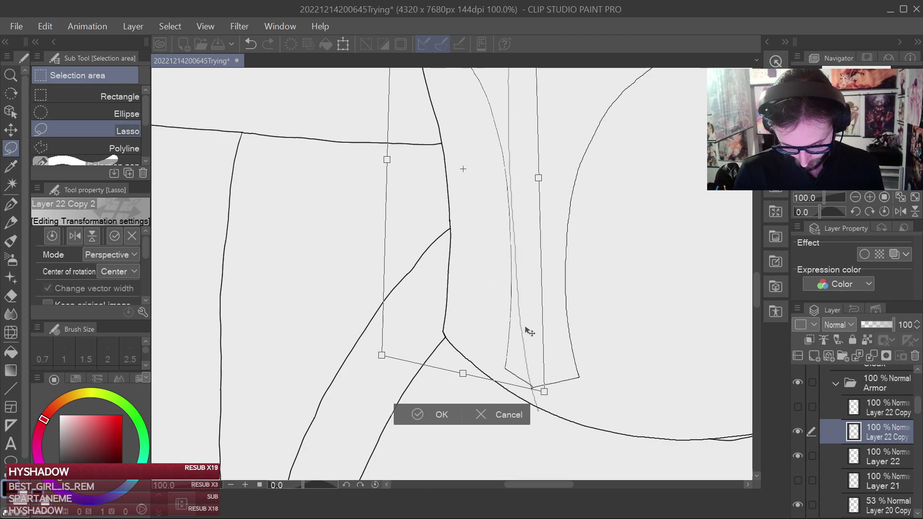
key("ctrl+z")
key("ctrl+z")
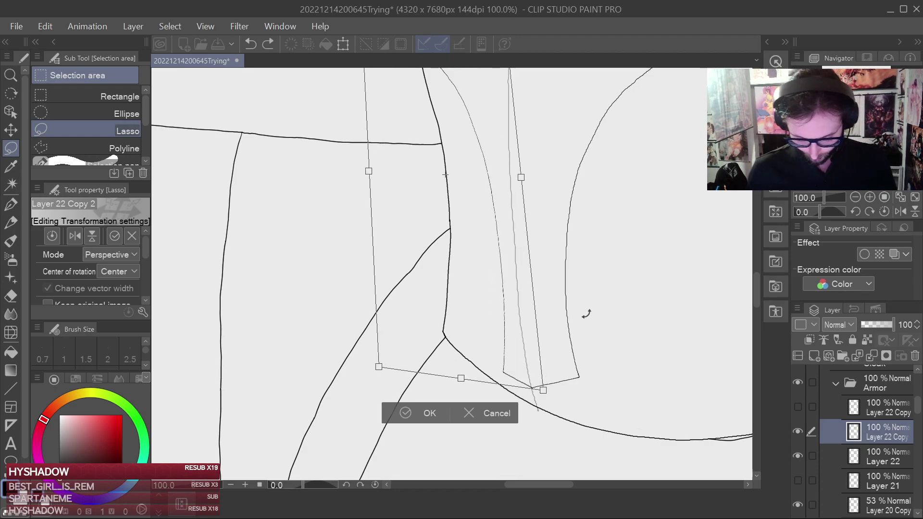
Move the mirrored panel's upper-right corner and top edge until its upper curve meets the right half's at the centre line.
scroll(581, 261, "up", 5)
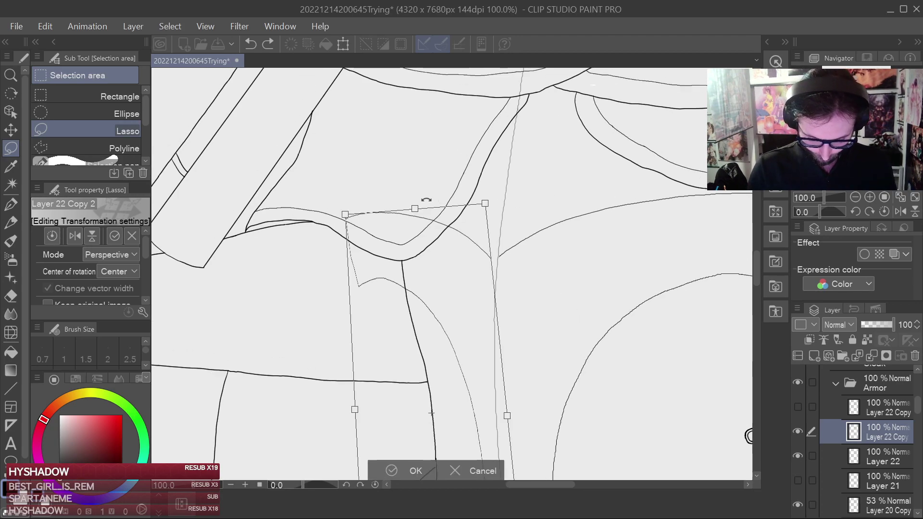
left_click_drag(433, 198, 492, 204)
left_click_drag(422, 210, 434, 205)
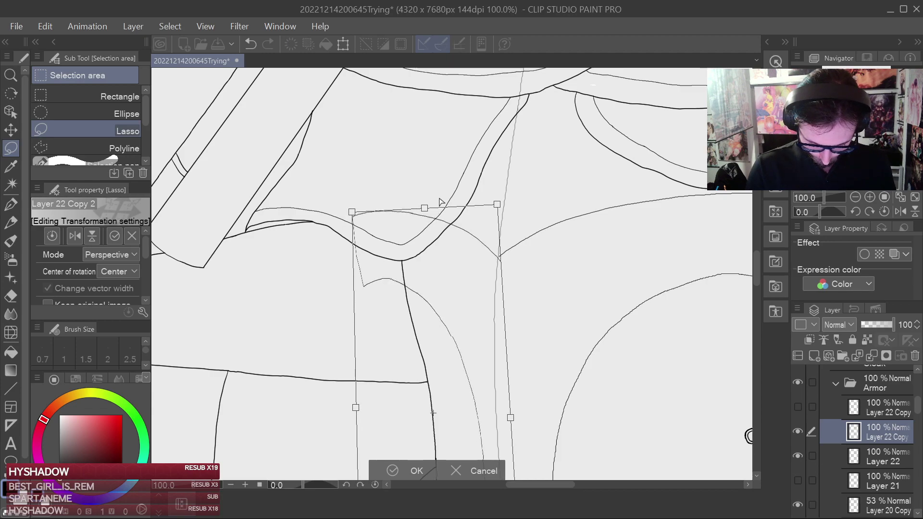
left_click_drag(499, 205, 498, 202)
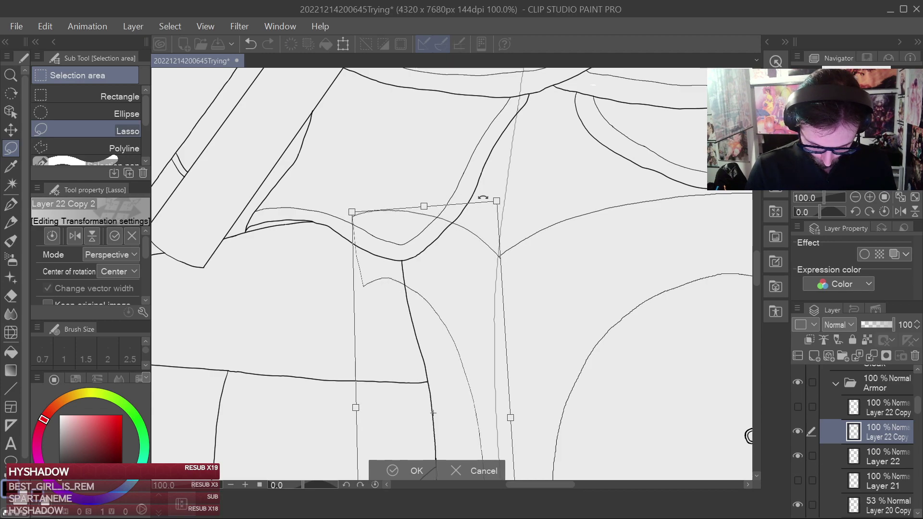
left_click_drag(429, 206, 422, 207)
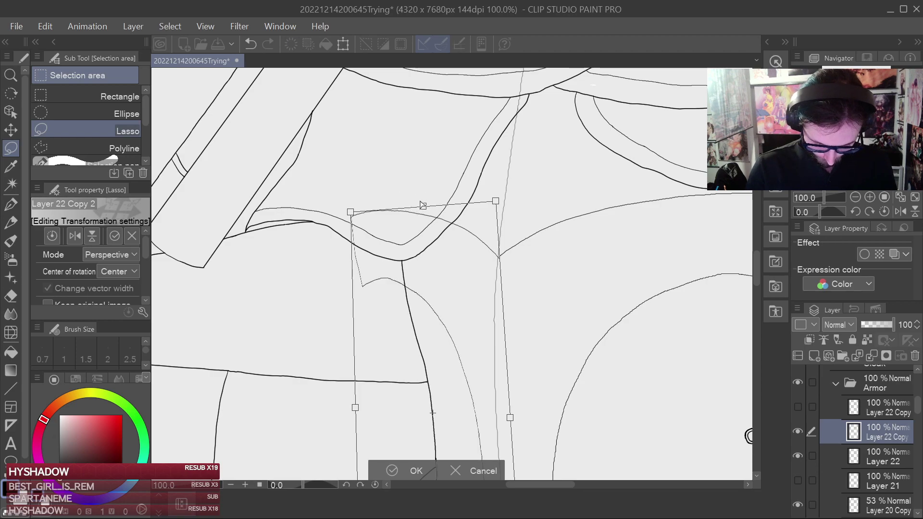
Extend the mirrored panel's lower-right corner down and outward to close the gap at the right half's bottom point.
scroll(441, 186, "down", 5)
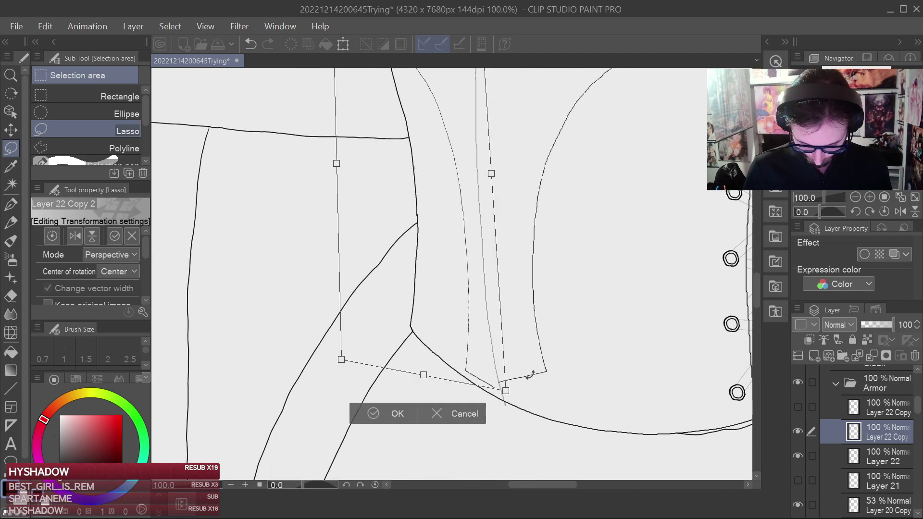
left_click_drag(506, 392, 528, 405)
key("space")
left_click_drag(546, 302, 555, 354)
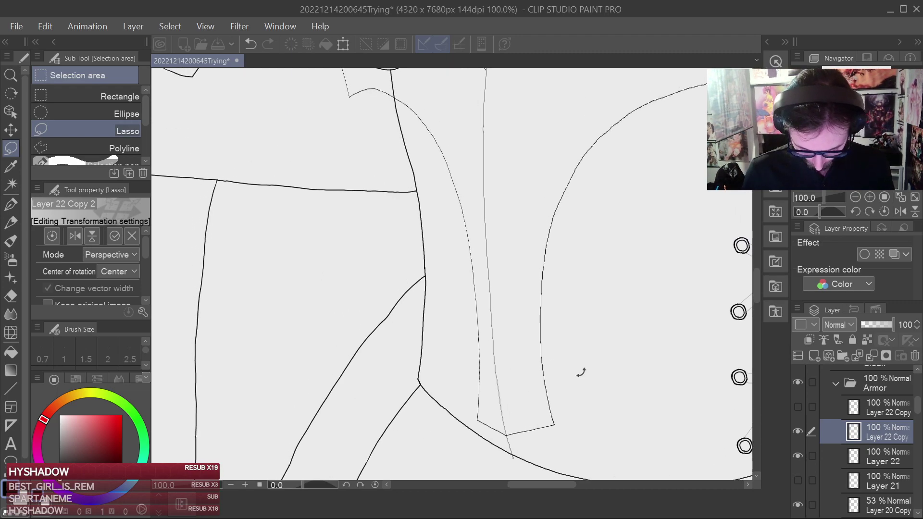
key("space")
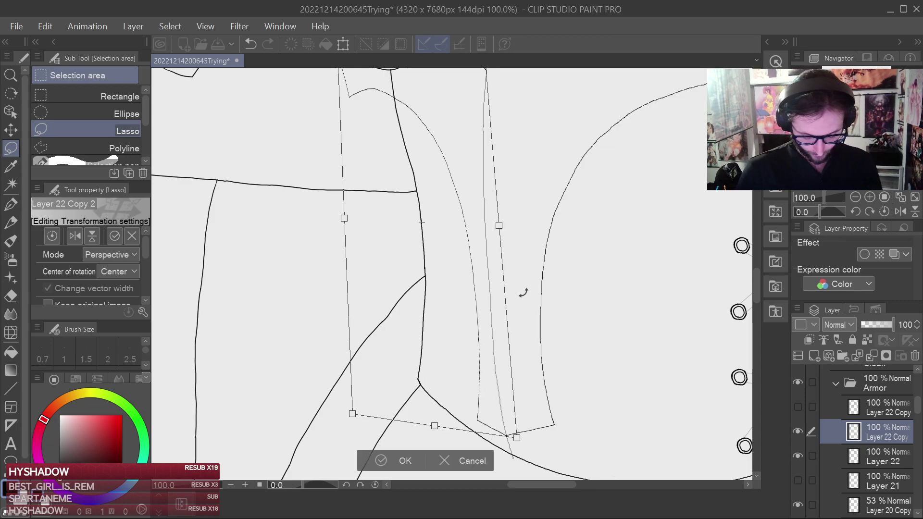
Pull the mirrored panel's lower-left corner up and inward to steepen its bottom edge, undoing the trial rotation.
left_click_drag(352, 417, 402, 364)
left_click_drag(426, 395, 450, 409)
left_click_drag(569, 373, 566, 319)
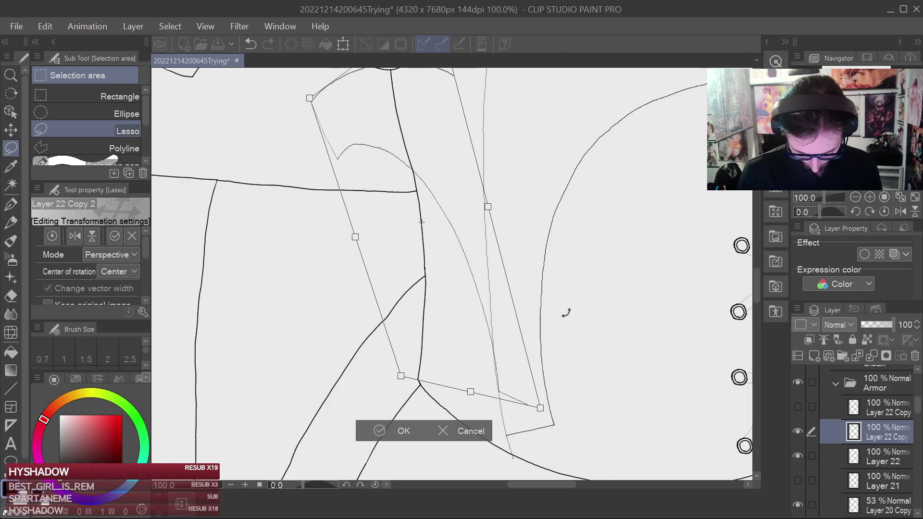
key("ctrl+z")
Shift the reshaped mirrored panel right and down so its bottom tip touches the right half's lower end.
left_click_drag(562, 319, 550, 220)
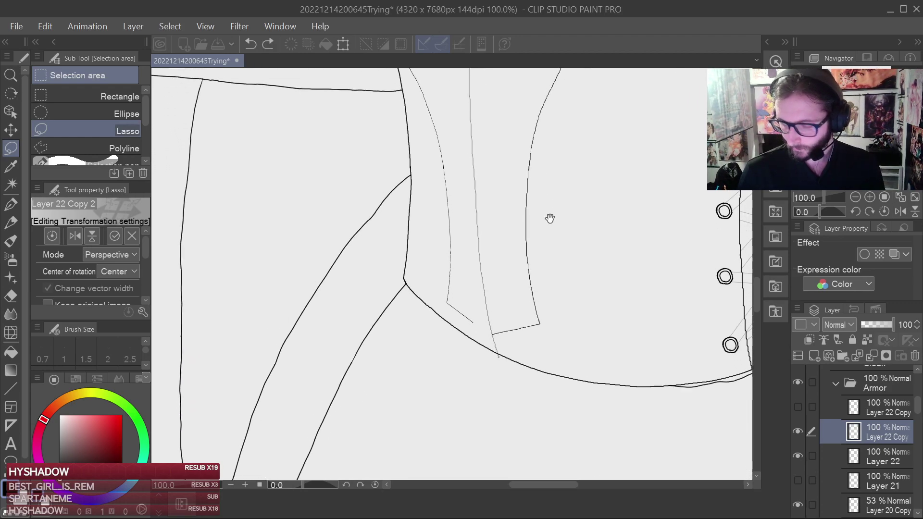
mouse_move(553, 268)
left_mouse_down()
mouse_move(552, 249)
mouse_move(550, 268)
left_mouse_up()
scroll(551, 268, "up", 3)
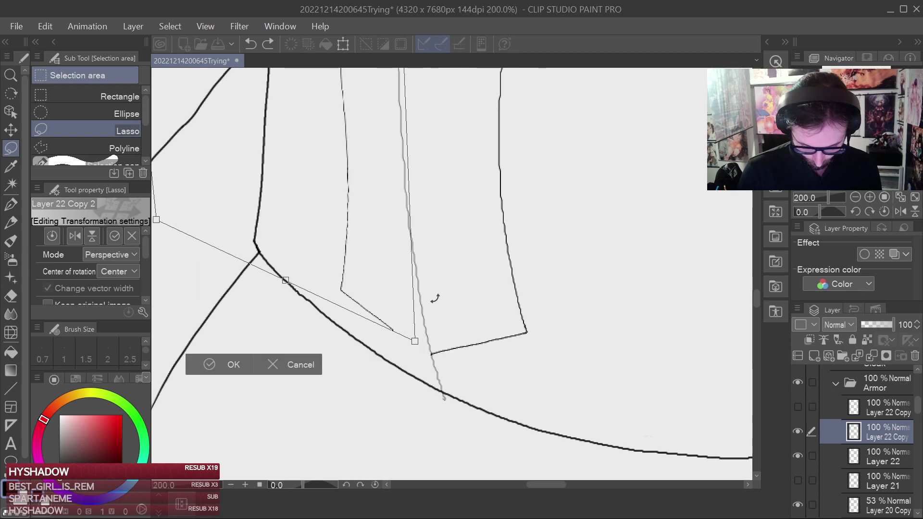
left_click_drag(411, 281, 420, 284)
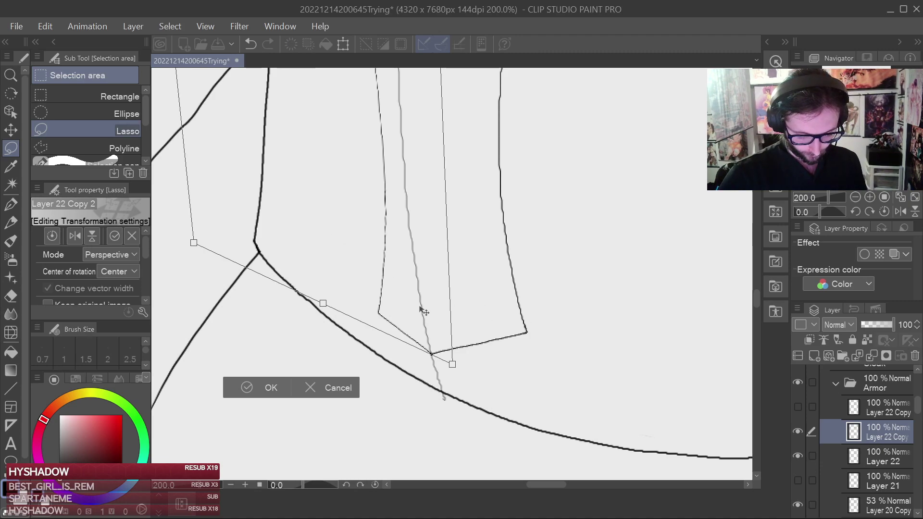
Discard the mirrored copy being reshaped and show the hidden earlier mirrored copy in its place.
left_click(321, 385)
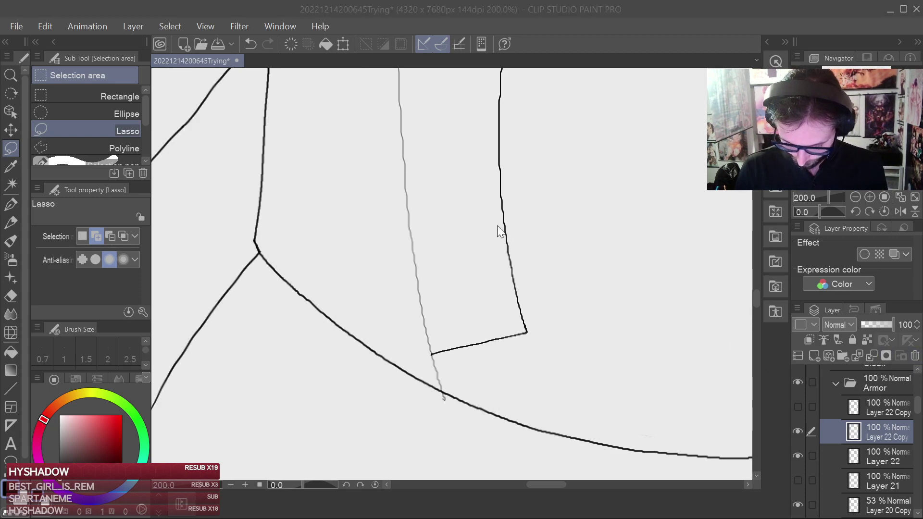
left_click(486, 208)
left_click(890, 417)
left_click(798, 408)
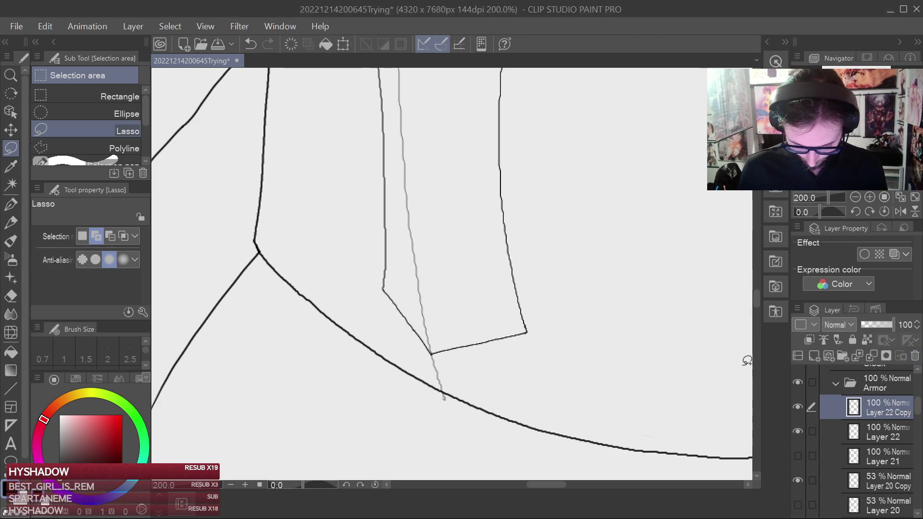
Try inking the left half's slanted bottom edge toward the bottom tip with the G-pen at size 2.
key("p")
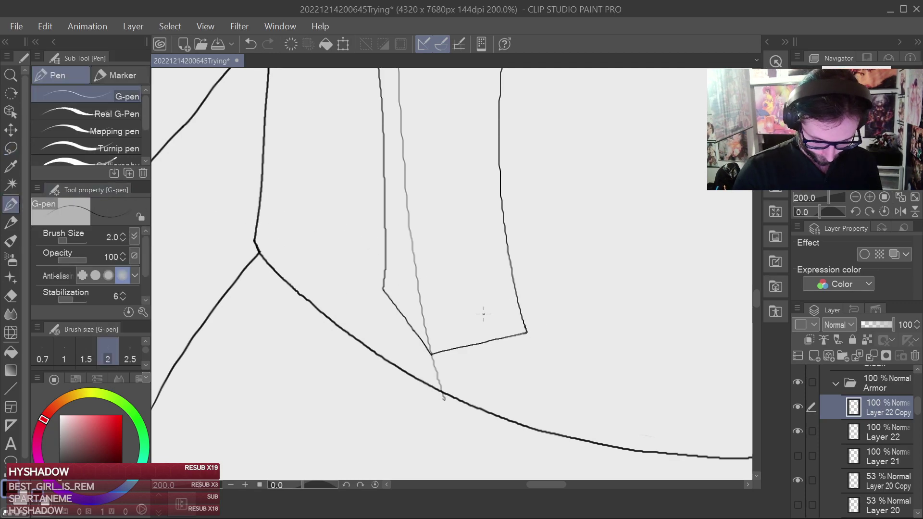
left_click_drag(547, 316, 485, 298)
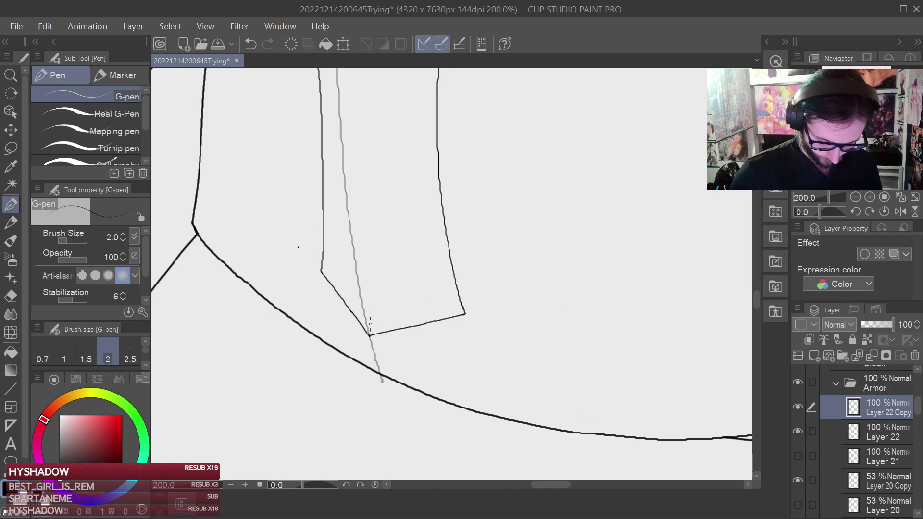
left_click_drag(298, 247, 370, 335)
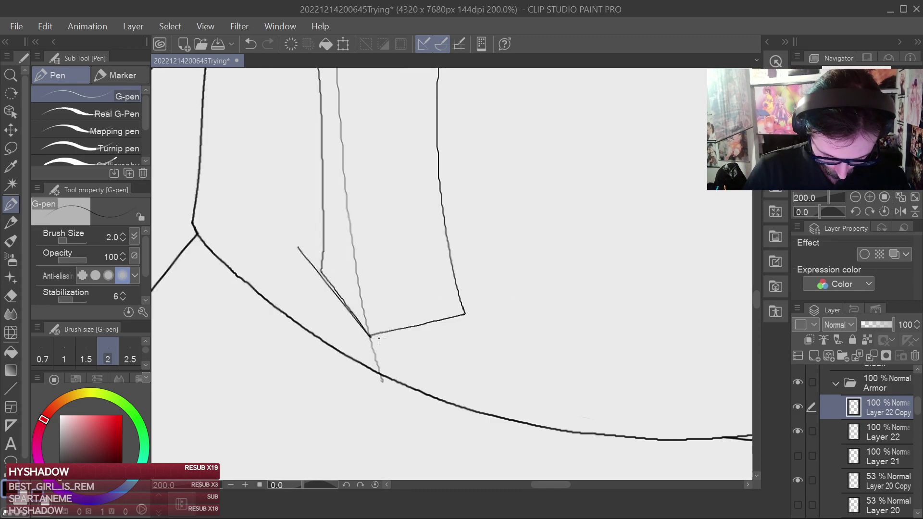
key("ctrl+z")
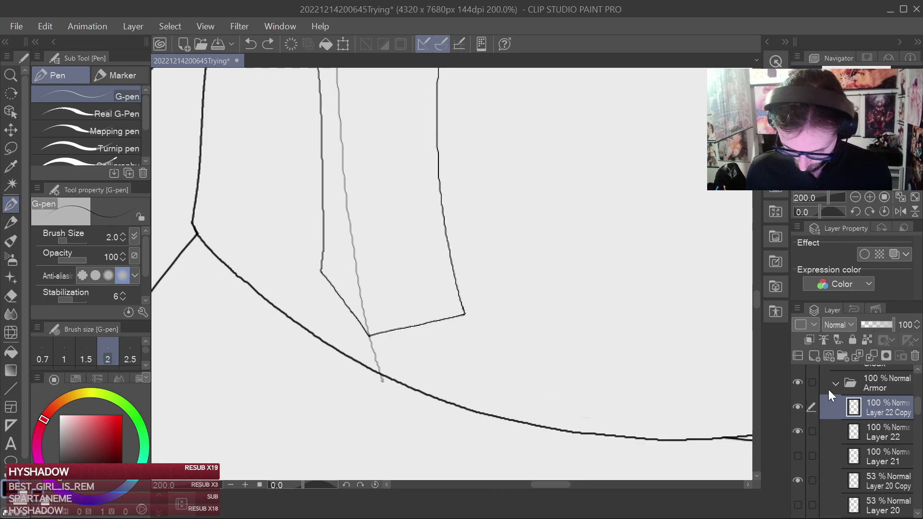
Fade the mirrored copy to 29% opacity and draw the left half's slanted bottom edge from the tip on a new layer.
left_click(871, 325)
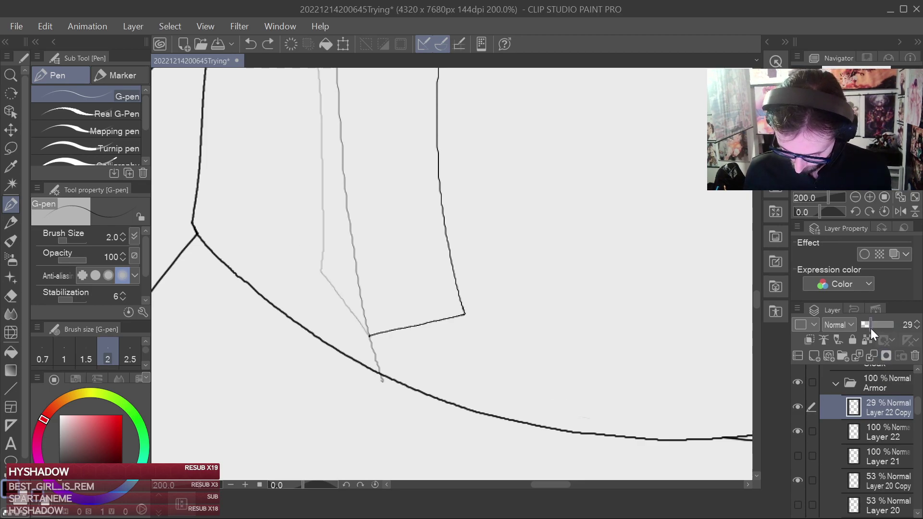
left_click(815, 356)
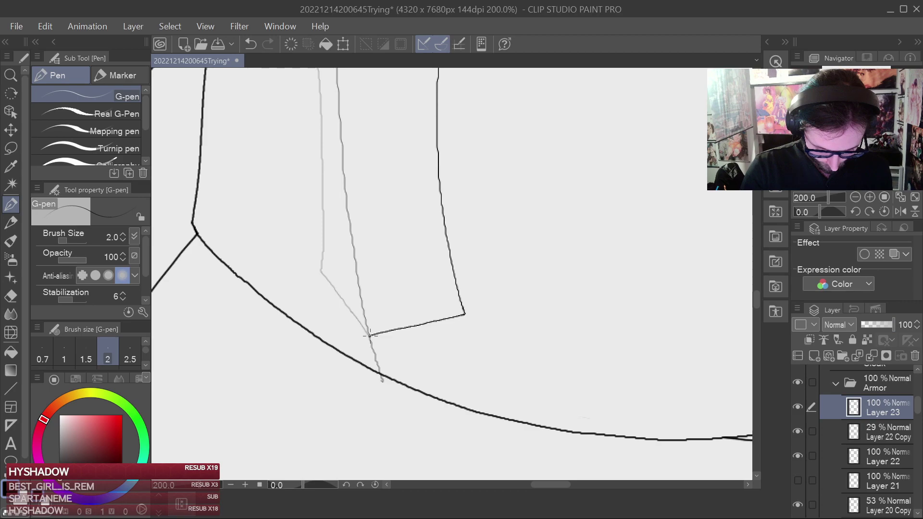
left_click_drag(369, 334, 304, 256)
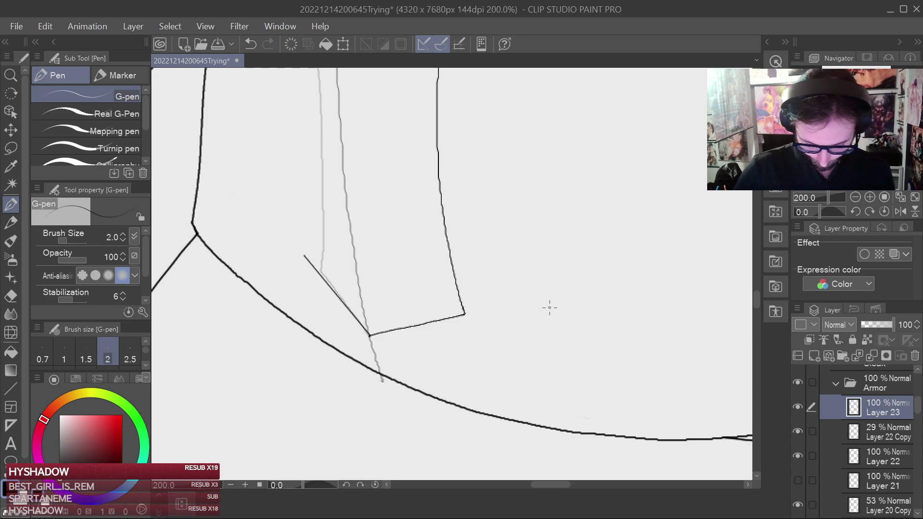
scroll(545, 301, "down", 1)
left_click_drag(583, 262, 412, 276)
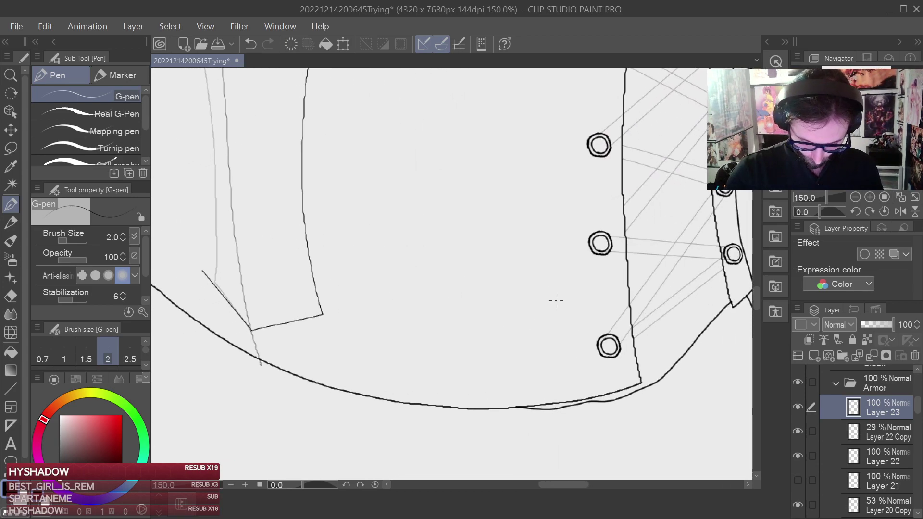
left_click_drag(561, 289, 619, 293)
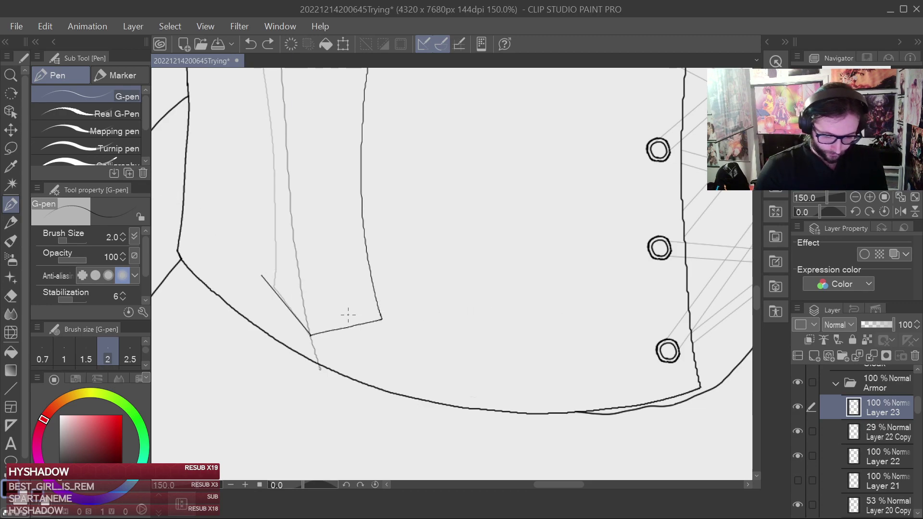
Place two short guide marks inside the left breast cup, one near its lower trim and one higher up.
left_click_drag(547, 330, 584, 409)
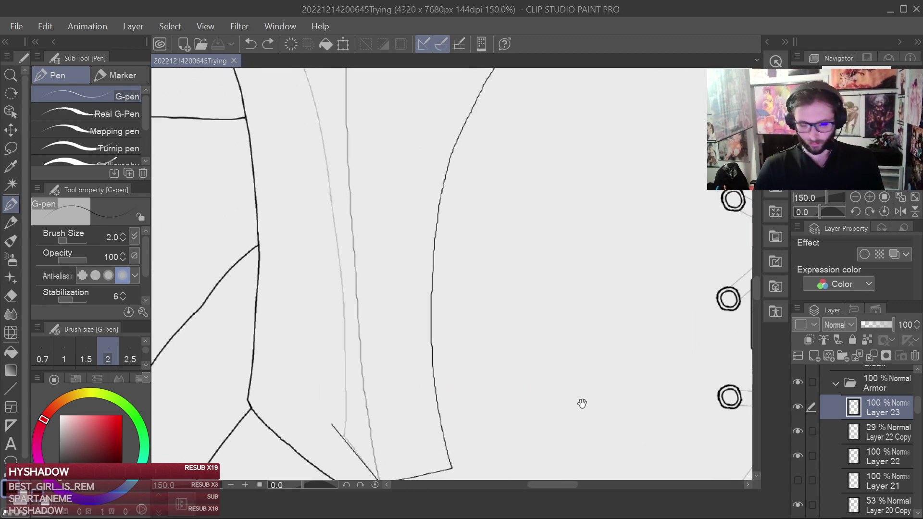
scroll(582, 355, "down", 1)
left_click_drag(565, 300, 491, 400)
left_click_drag(530, 277, 492, 420)
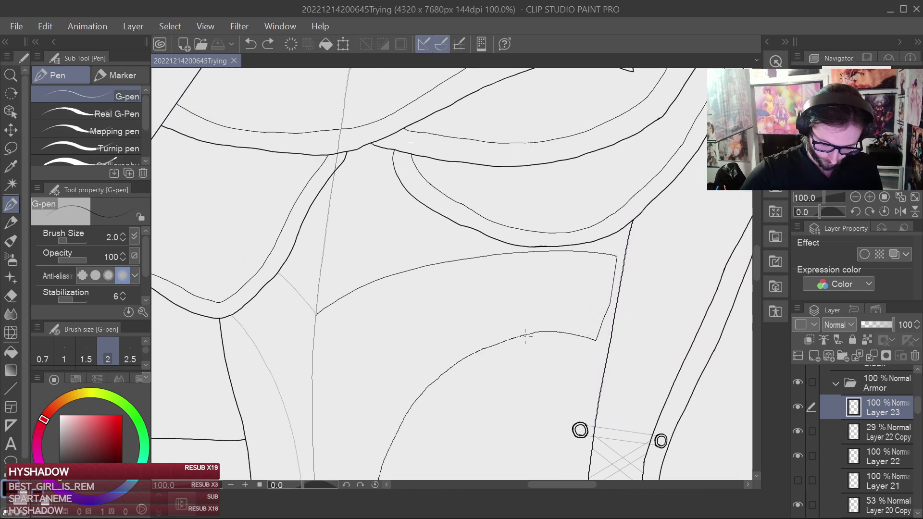
left_click_drag(215, 284, 222, 285)
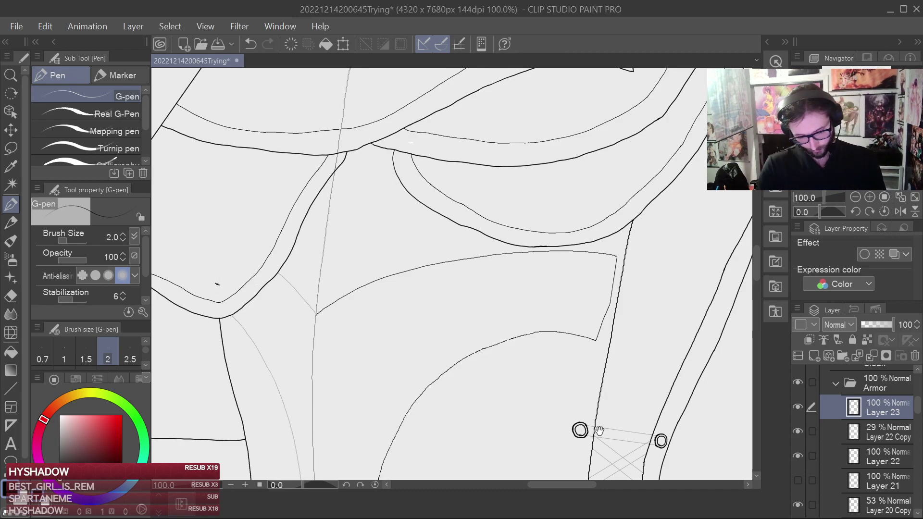
left_click_drag(447, 346, 461, 262)
mouse_move(629, 192)
left_mouse_down()
mouse_move(597, 208)
mouse_move(659, 320)
left_mouse_up()
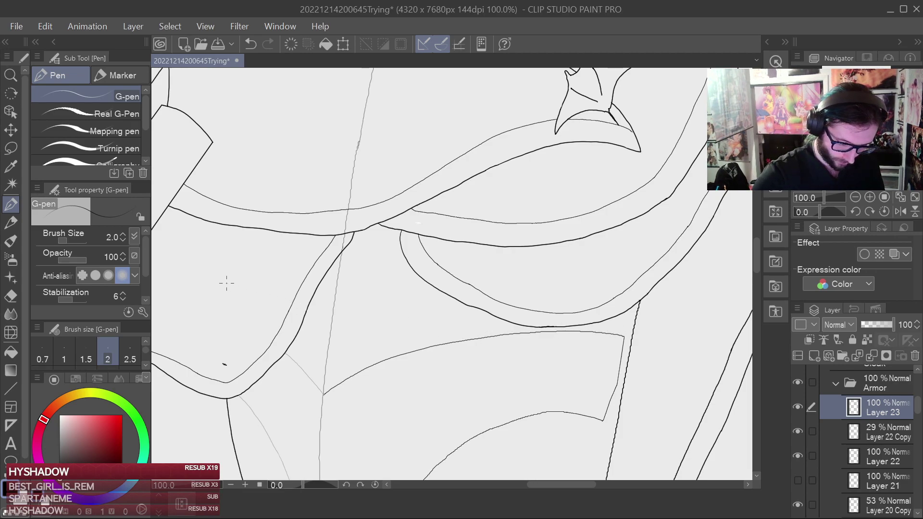
left_click_drag(202, 271, 221, 277)
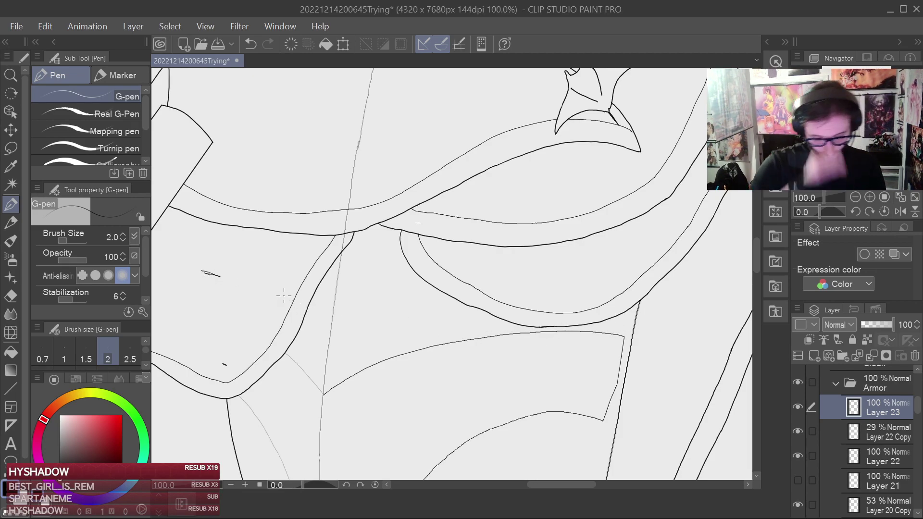
Replace the upper guide mark inside the left cup with a single short dash slightly lower.
key("space")
left_click_drag(452, 318, 477, 227)
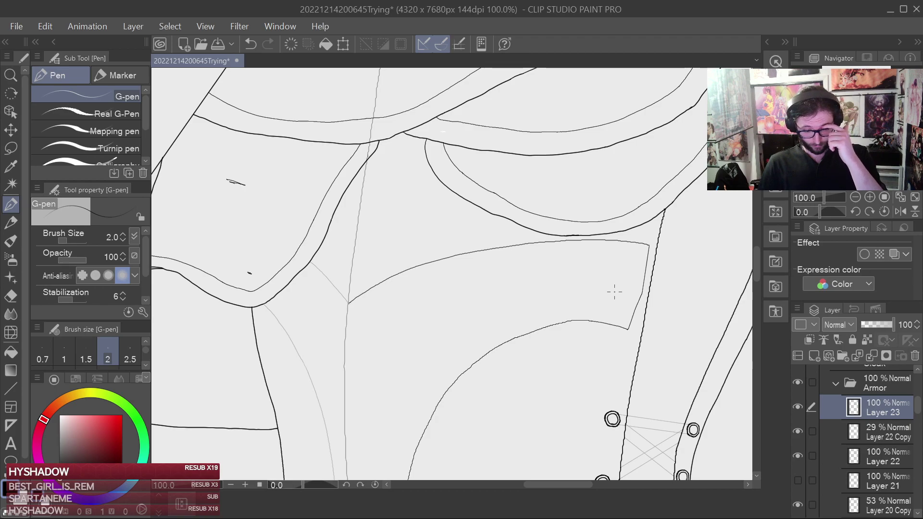
mouse_move(232, 201)
left_mouse_down()
mouse_move(252, 202)
mouse_move(223, 179)
left_mouse_up()
left_click(10, 296)
left_click(10, 204)
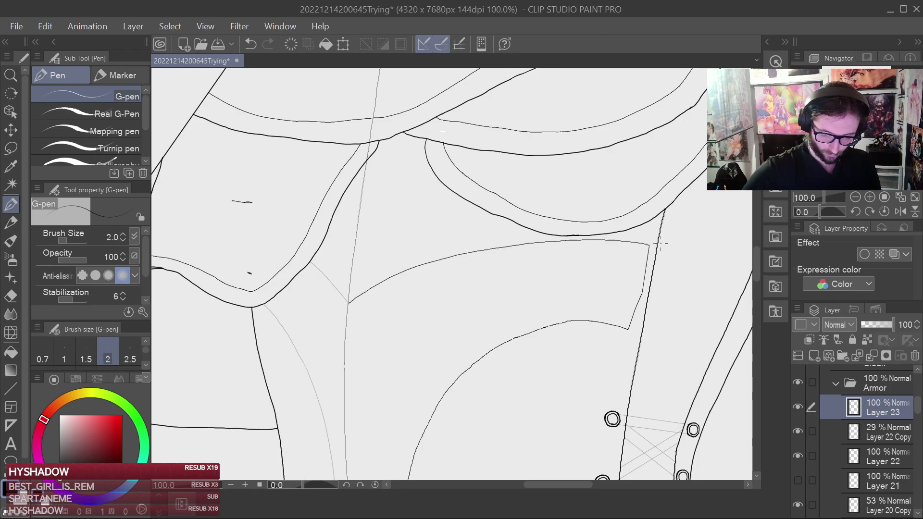
Try a second dash just beneath the upper guide mark, remove it and save the drawing.
left_click_drag(236, 208, 250, 209)
left_click(11, 294)
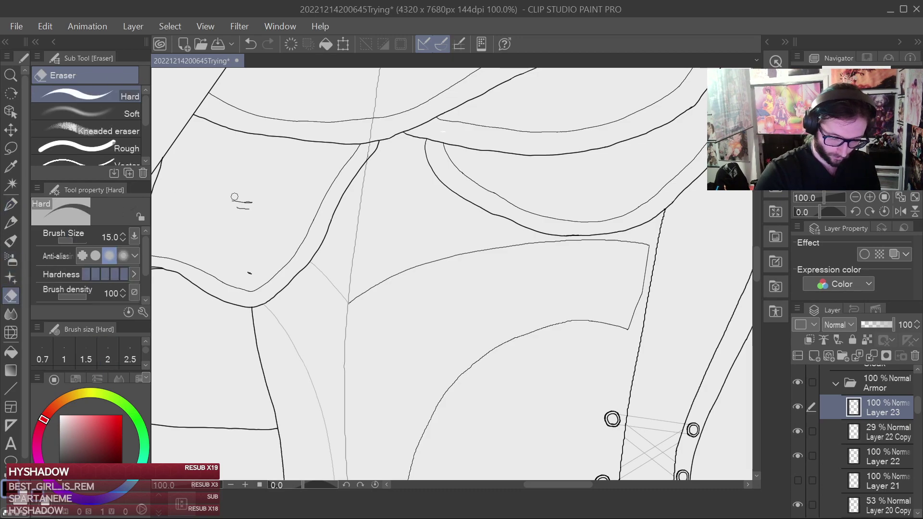
key("p")
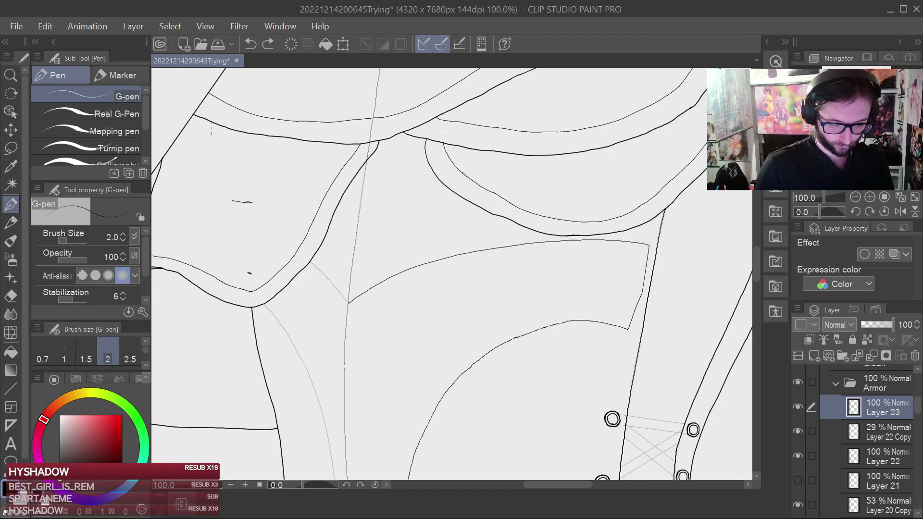
left_click_drag(237, 207, 249, 209)
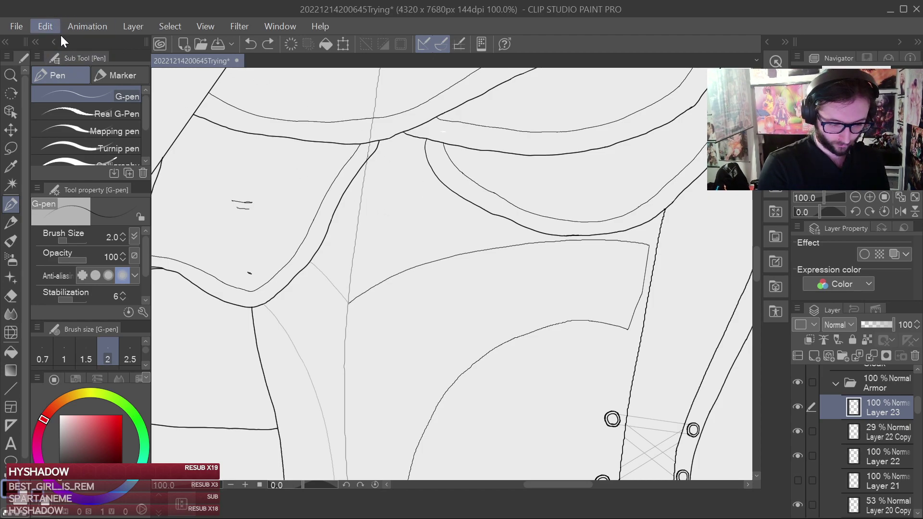
key("ctrl+y")
key("ctrl+s")
Draw the left half's long outer side curve between the cup's lower trim and the slanted bottom edge, redoing unsatisfactory strokes.
left_click_drag(513, 311, 533, 215)
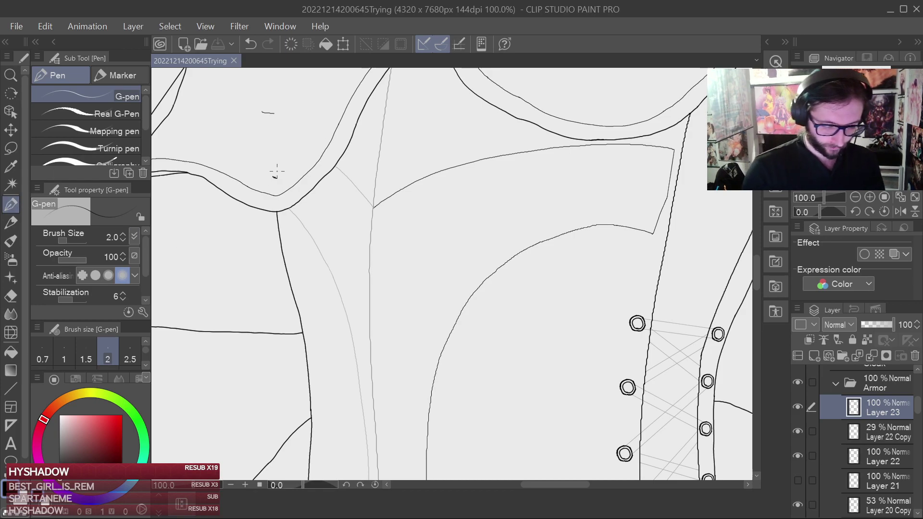
left_click_drag(485, 290, 510, 188)
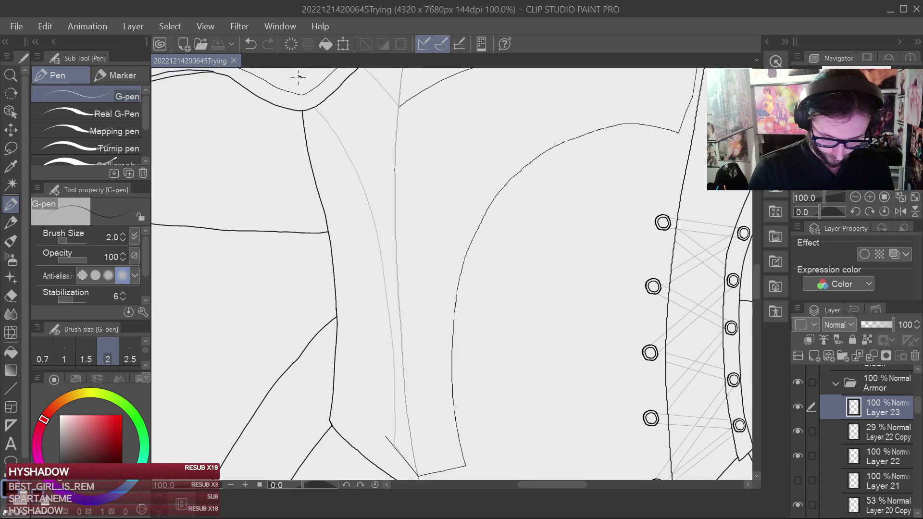
left_click_drag(322, 95, 324, 98)
key("ctrl+z")
left_click_drag(343, 127, 353, 148)
key("ctrl+z")
mouse_move(337, 112)
left_mouse_down()
mouse_move(347, 129)
mouse_move(332, 105)
mouse_move(378, 260)
left_mouse_up()
key("ctrl+z")
key("ctrl+z")
mouse_move(389, 413)
left_mouse_down()
mouse_move(383, 260)
mouse_move(336, 132)
left_mouse_up()
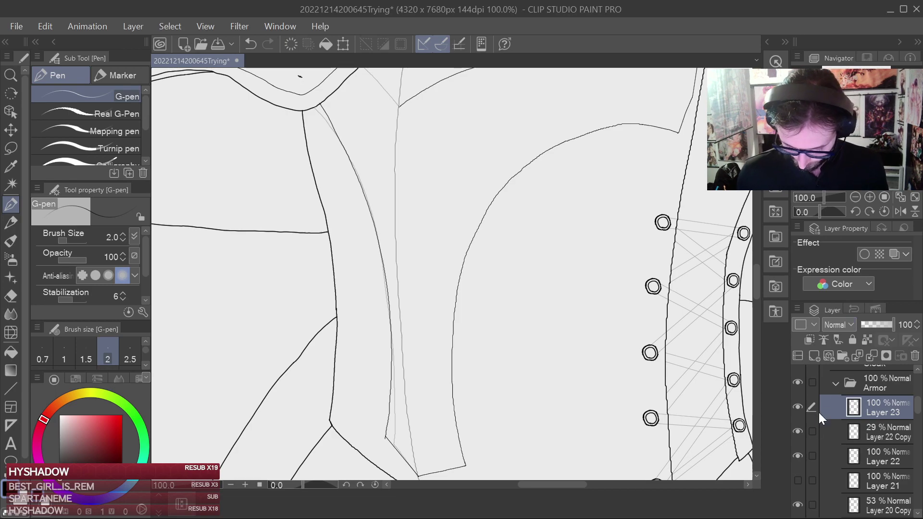
Hide the 29% mirrored copy layer and save the drawing.
key("ctrl+z")
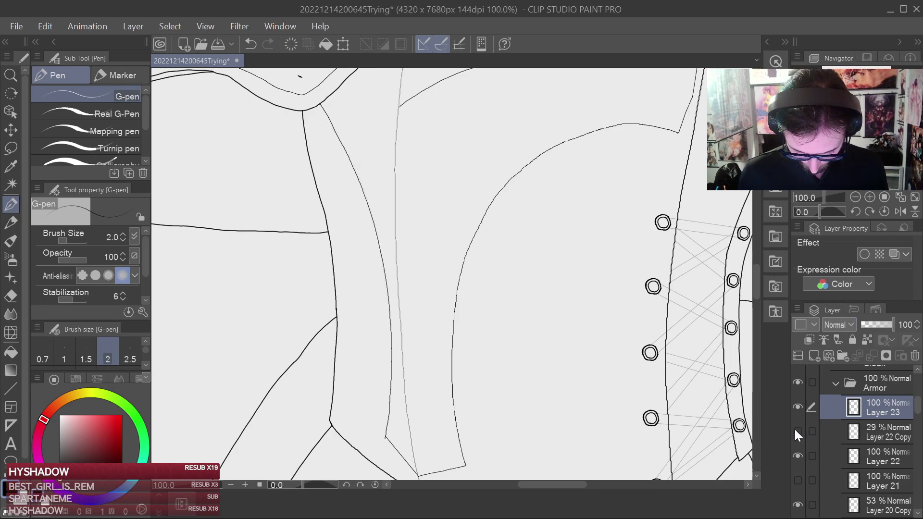
scroll(592, 415, "up", 1)
key("ctrl+s")
Clean up the overshoot where the new side curve meets the slanted bottom edge using the Hard eraser.
left_click_drag(448, 390, 579, 168)
scroll(464, 278, "up", 1)
left_click_drag(412, 253, 446, 307)
scroll(446, 308, "up", 2)
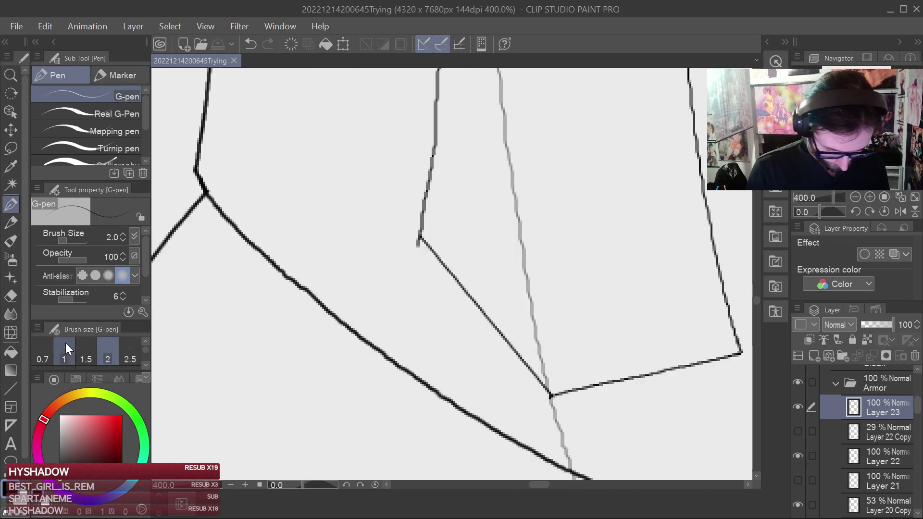
left_click(11, 296)
scroll(427, 274, "down", 6)
left_click_drag(580, 252, 569, 293)
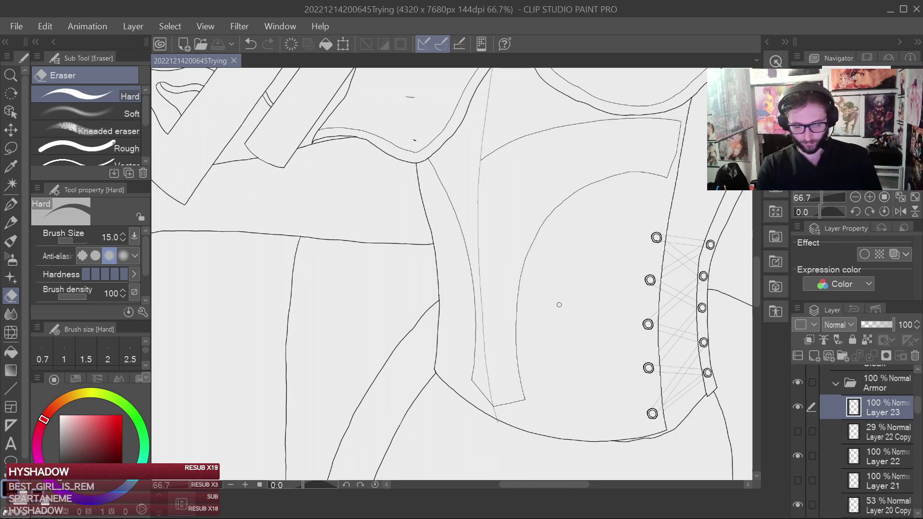
scroll(552, 317, "up", 3)
left_click_drag(528, 283, 592, 377)
scroll(594, 341, "down", 1)
left_click_drag(595, 331, 608, 243)
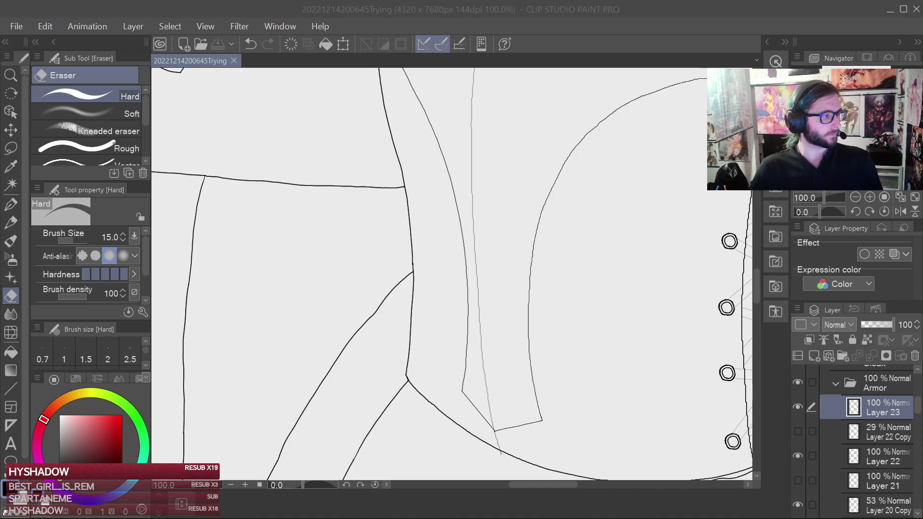
left_click(462, 241)
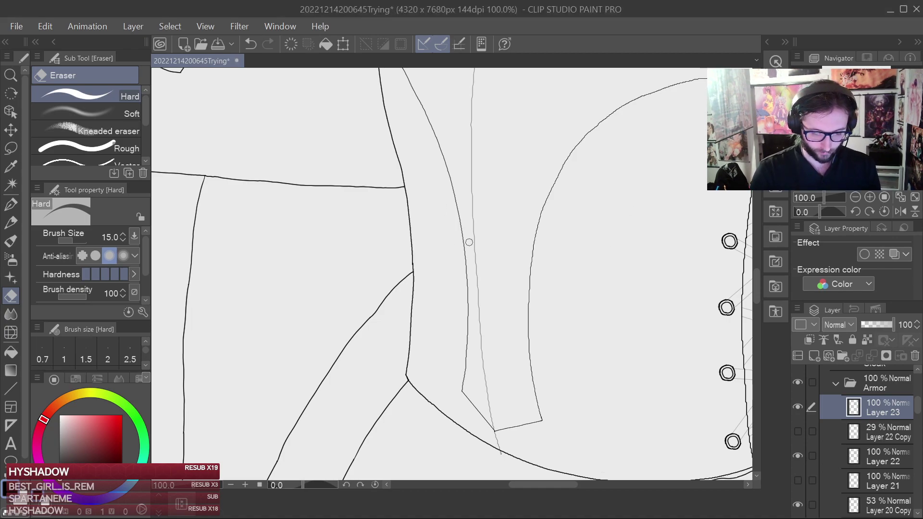
mouse_move(490, 250)
left_mouse_down()
mouse_move(482, 282)
mouse_move(484, 235)
left_mouse_up()
scroll(487, 273, "up", 2)
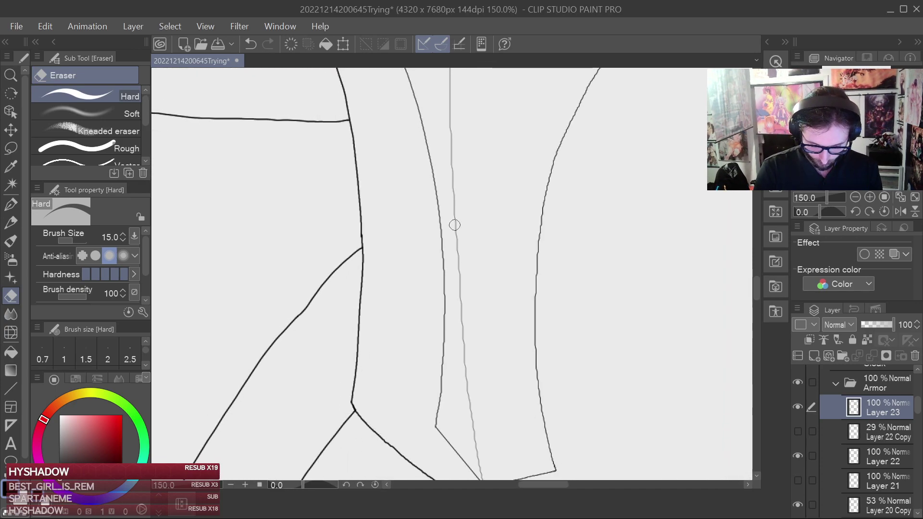
Draw the left half's upper edge with the G-pen, curving from the upper guide dash to the right half's point on the centre line.
left_click(13, 205)
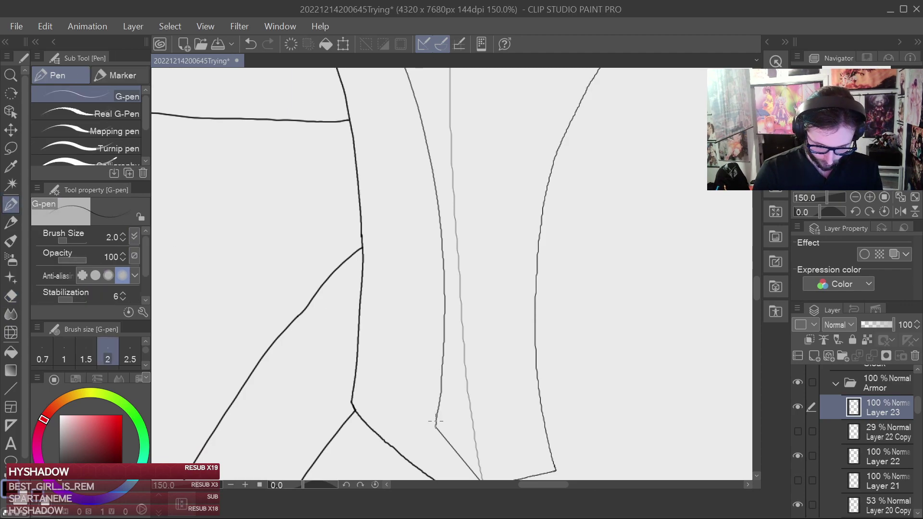
left_click_drag(466, 309, 482, 446)
scroll(562, 322, "down", 3)
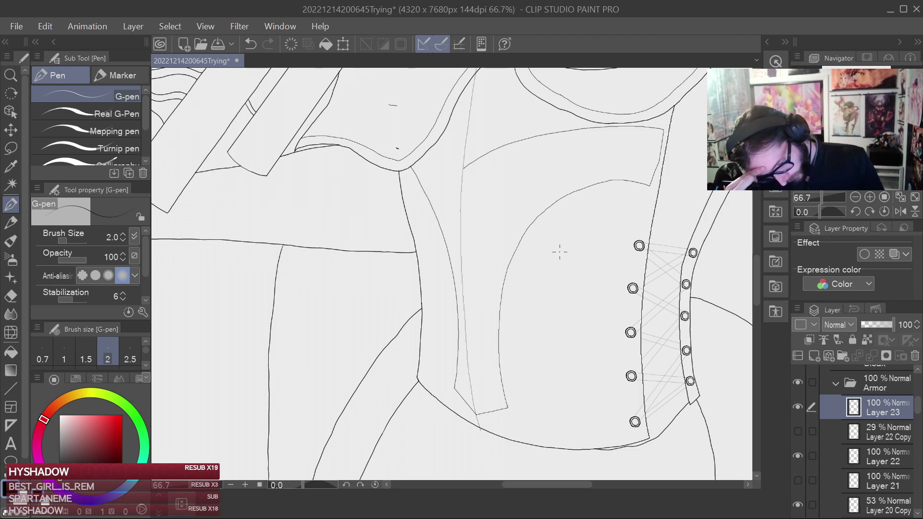
scroll(559, 251, "up", 5)
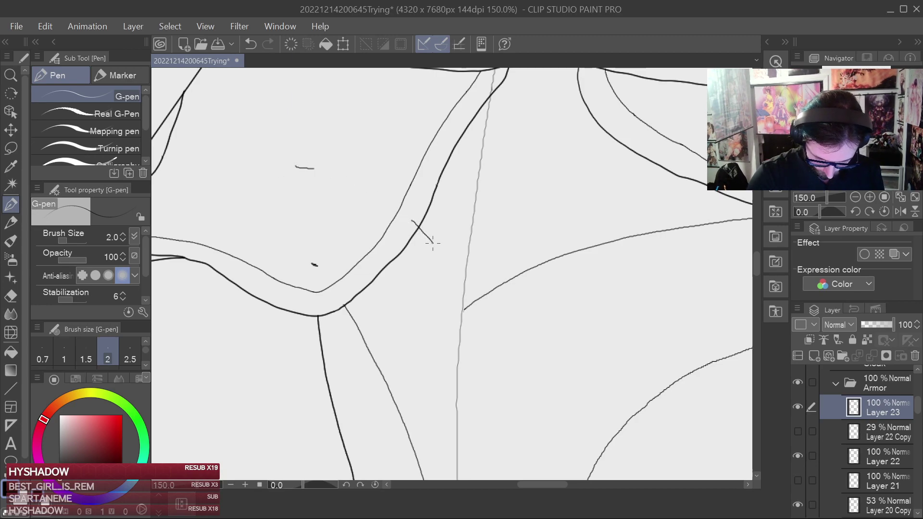
key("ctrl+z")
mouse_move(297, 168)
left_mouse_down()
mouse_move(390, 221)
mouse_move(432, 259)
mouse_move(459, 305)
left_mouse_up()
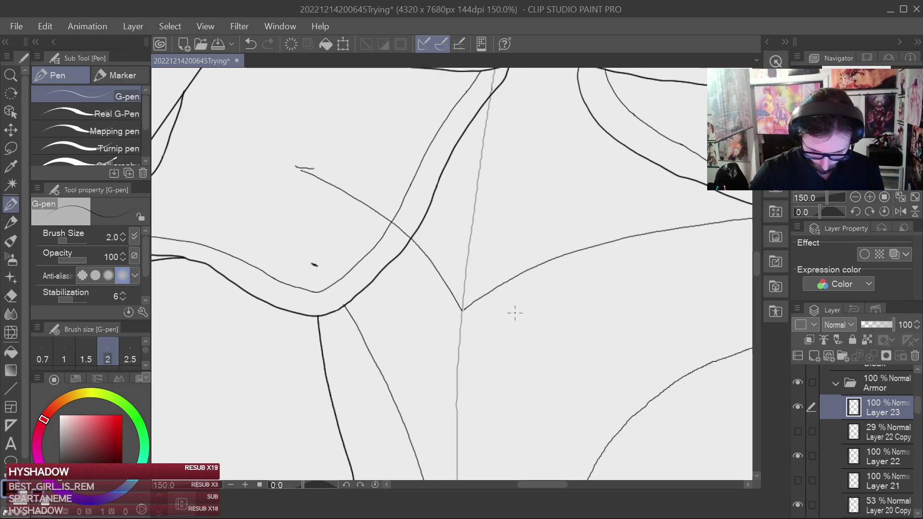
scroll(515, 311, "up", 3)
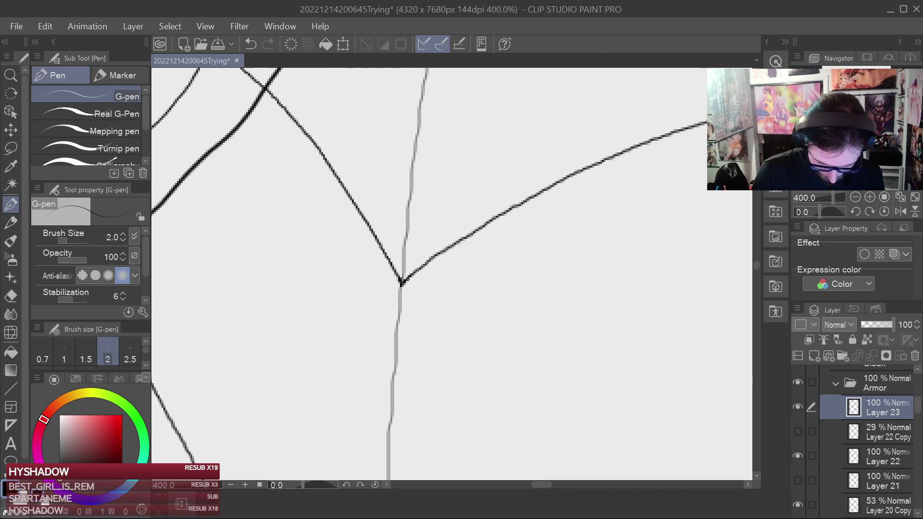
Erase the new upper edge's overshoot inside the cup and the leftover guide dashes with the Hard eraser, and save.
scroll(486, 294, "down", 2)
left_click_drag(467, 292, 560, 370)
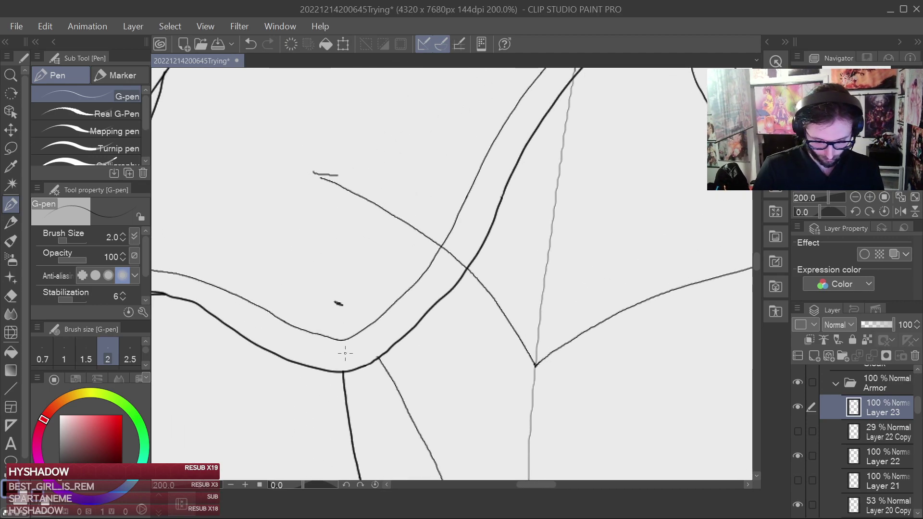
left_click(10, 296)
mouse_move(430, 238)
left_mouse_down()
mouse_move(473, 241)
mouse_move(461, 265)
mouse_move(342, 177)
left_mouse_up()
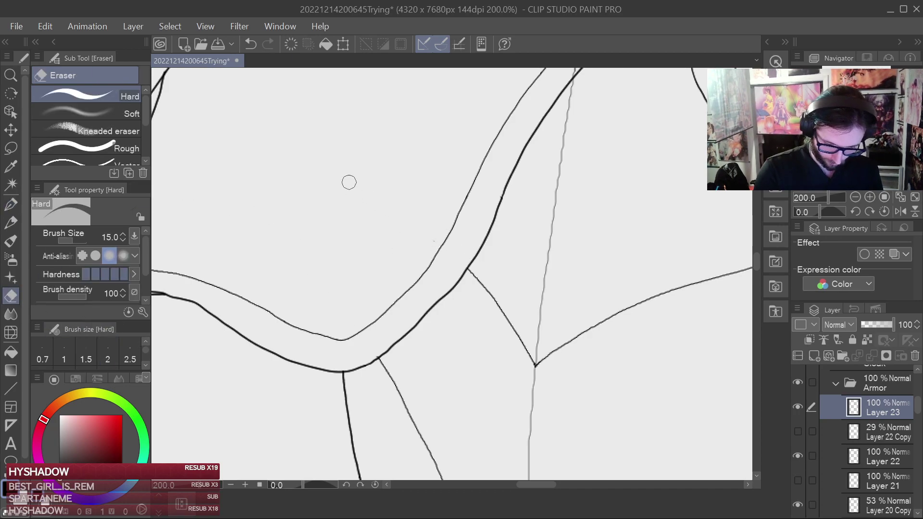
scroll(533, 216, "down", 1)
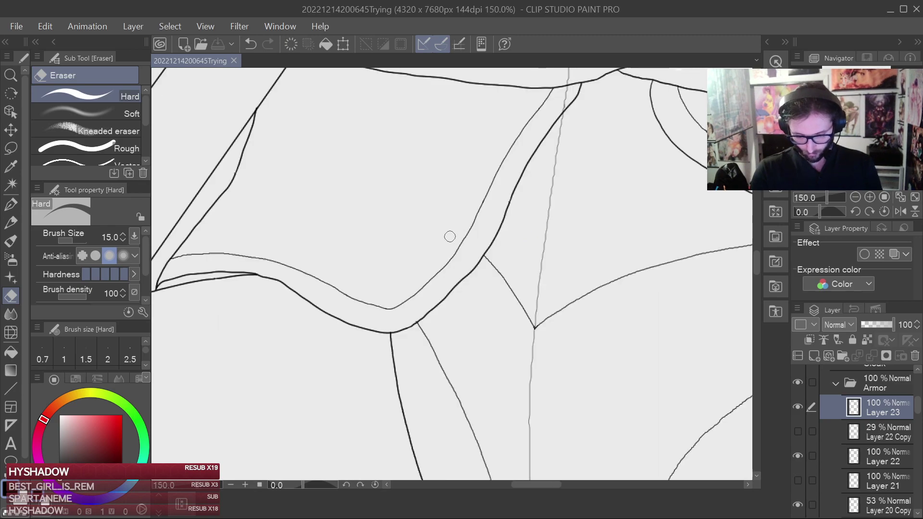
key("ctrl+s")
Move Layer 23 directly above Layer 22, merge the two, and name the merged layer DesignArmor.
scroll(494, 200, "down", 4)
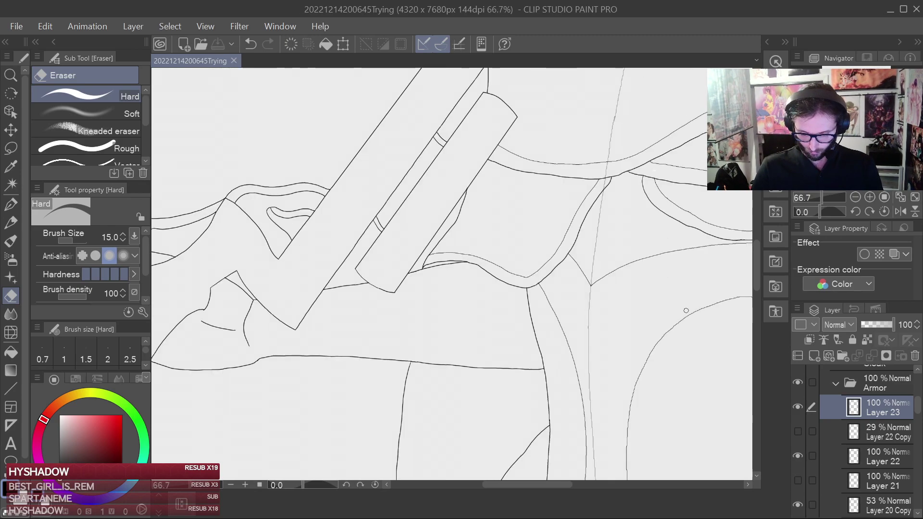
scroll(698, 359, "down", 1)
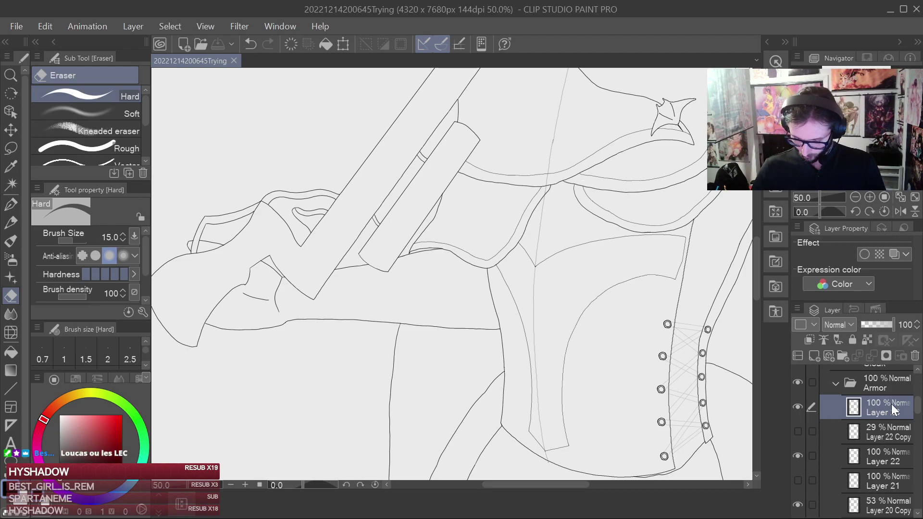
left_click_drag(888, 404, 892, 435)
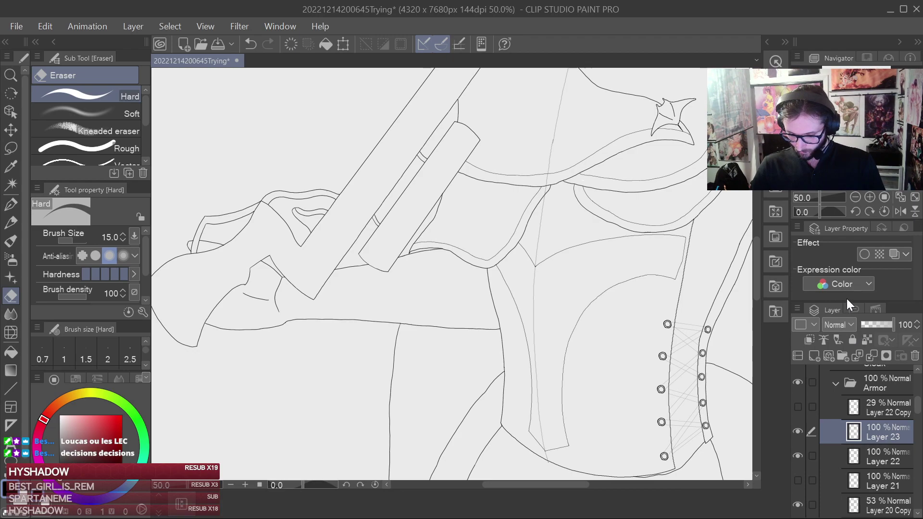
key("ctrl+e")
left_click(797, 431)
left_click(801, 431)
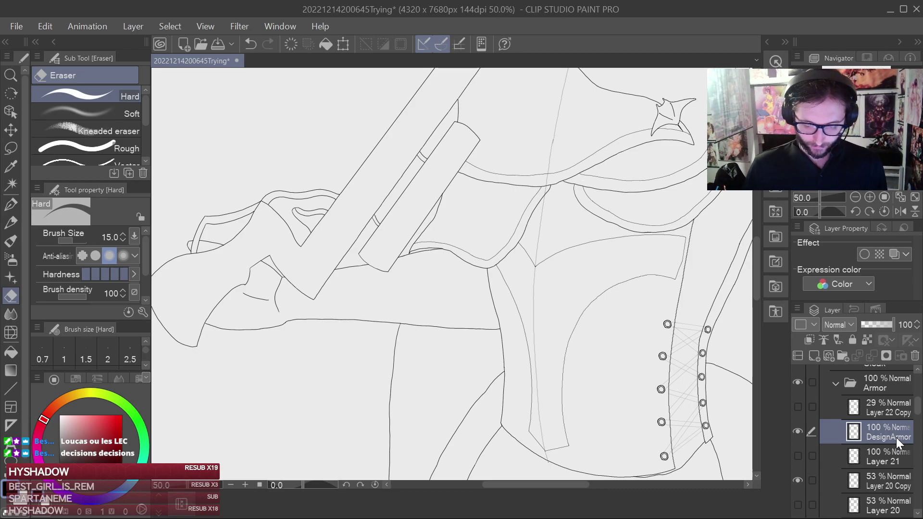
Hide the 53% Layer 20 Copy containing the centre guide line and save the drawing.
left_click_drag(632, 283, 590, 217)
left_click(797, 481)
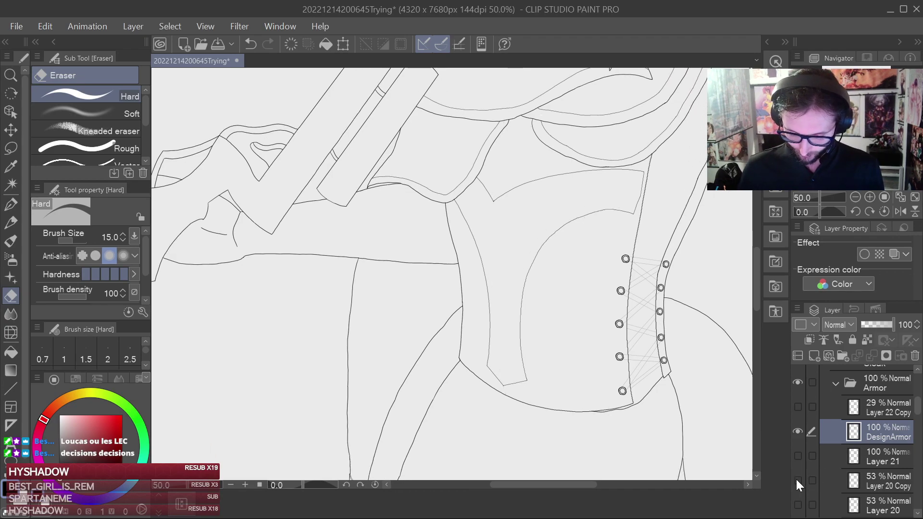
left_click_drag(635, 323, 579, 297)
key("ctrl+s")
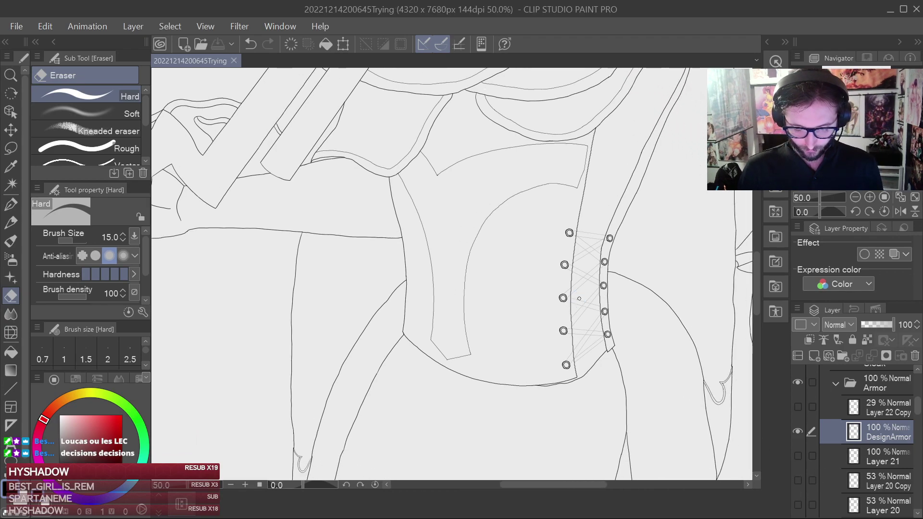
Check the whole line art by flipping the canvas view horizontally, and restore its original orientation.
scroll(579, 300, "down", 8)
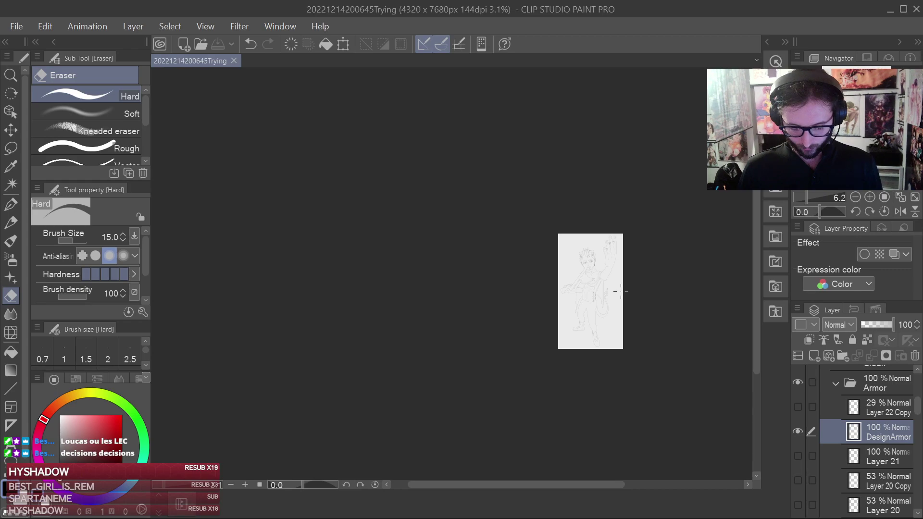
scroll(619, 294, "up", 6)
left_click_drag(578, 296, 635, 303)
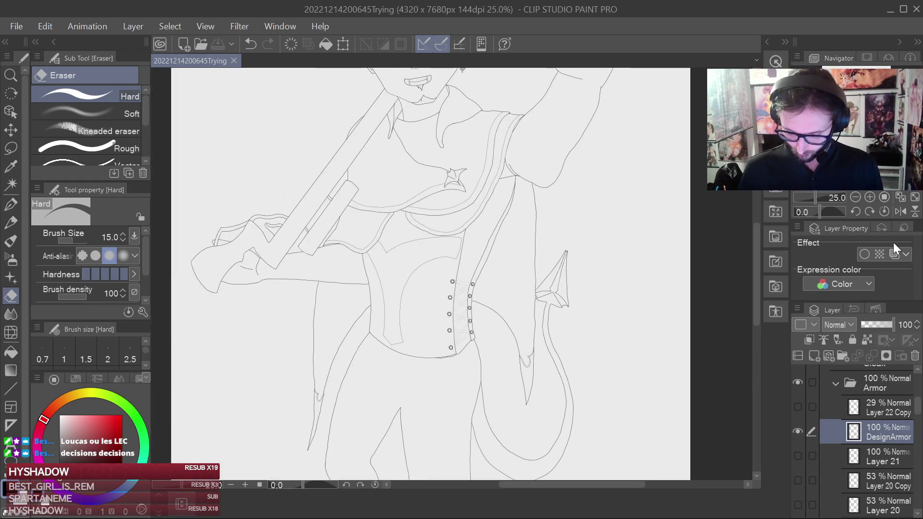
left_click(898, 213)
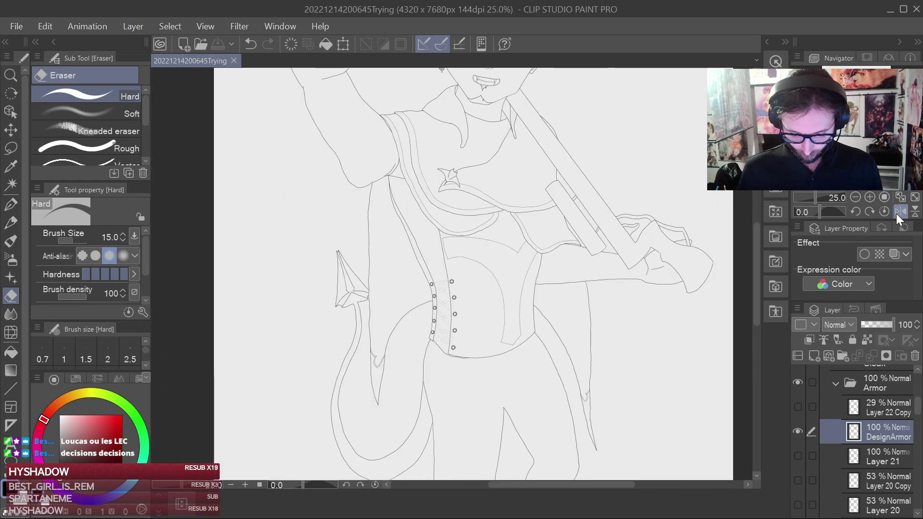
left_click(899, 212)
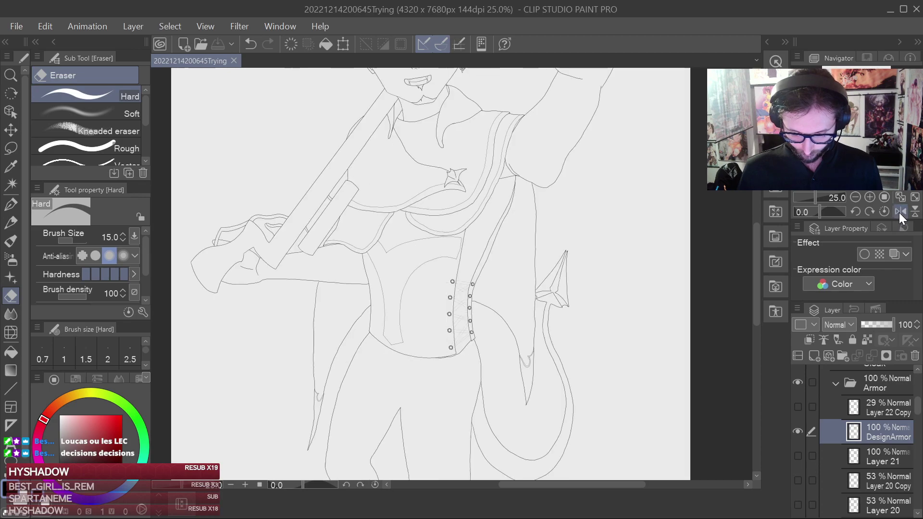
Draw the lower stretch of a parallel inner line beside the front panel's right curved edge with the size 2 G-pen.
scroll(580, 314, "up", 2)
left_click_drag(469, 303, 694, 337)
scroll(694, 337, "up", 1)
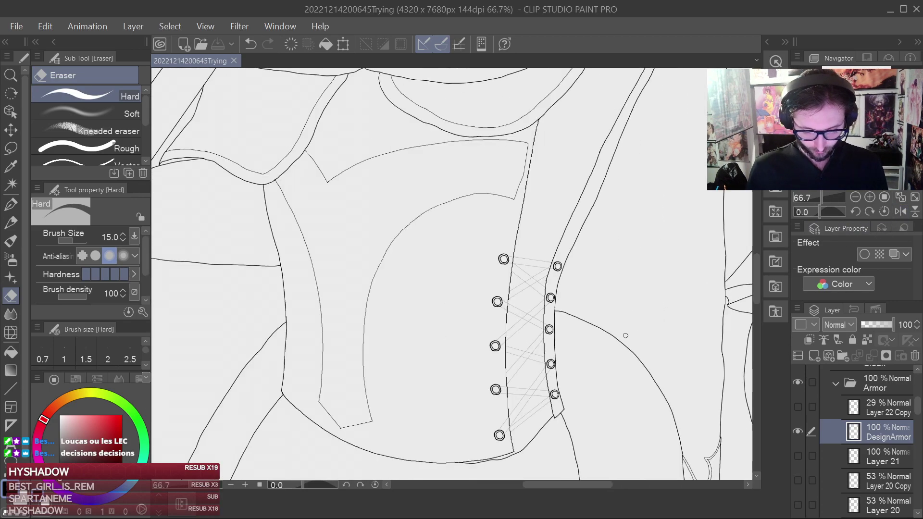
left_click_drag(573, 346, 629, 254)
left_click_drag(596, 332, 723, 472)
scroll(604, 369, "down", 1)
key("p")
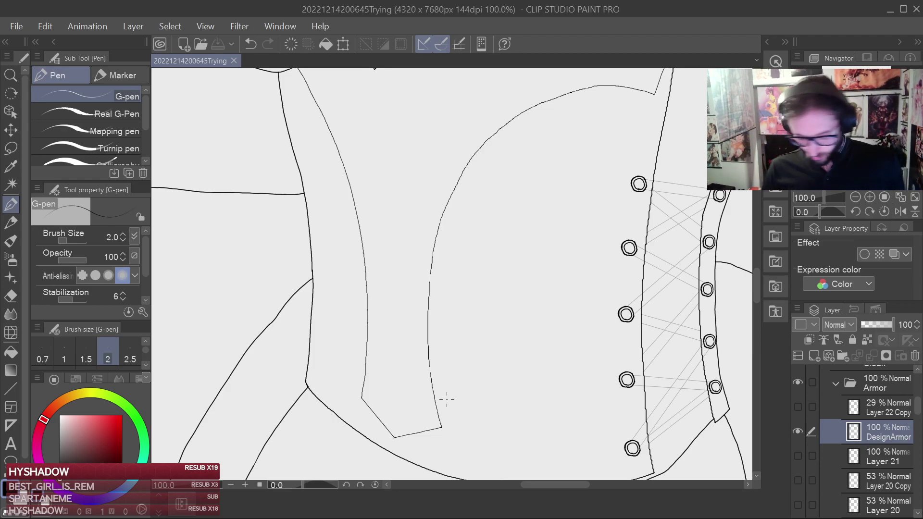
mouse_move(446, 398)
left_mouse_down()
mouse_move(444, 286)
mouse_move(484, 179)
left_mouse_up()
mouse_move(509, 150)
left_mouse_down()
mouse_move(568, 116)
mouse_move(642, 112)
left_mouse_up()
scroll(650, 120, "up", 1)
key("ctrl+z")
left_click_drag(472, 326, 511, 144)
mouse_move(393, 392)
left_mouse_down()
mouse_move(377, 269)
mouse_move(391, 113)
mouse_move(404, 89)
left_mouse_up()
left_click_drag(441, 152, 436, 409)
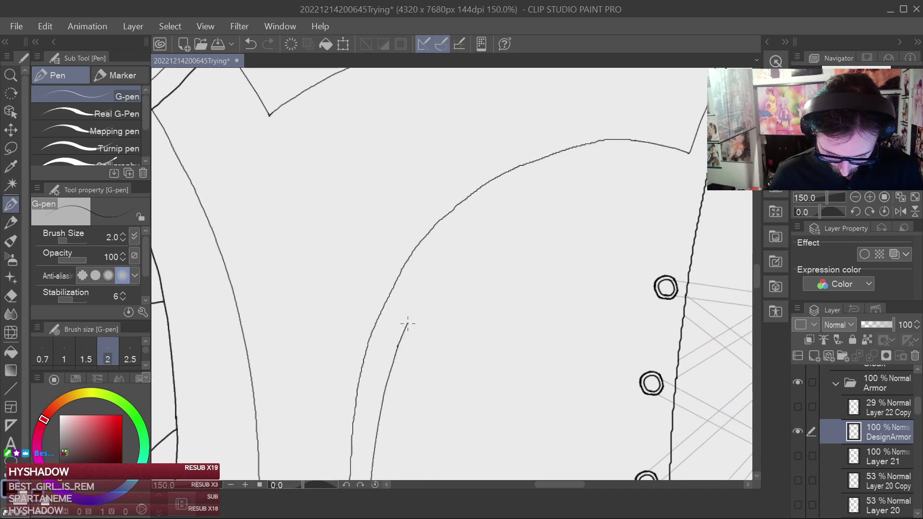
Redraw the inner line's bend with the G-pen and continue it up along the panel's arch toward the crest.
key("ctrl+z")
scroll(397, 358, "up", 5)
mouse_move(379, 364)
left_mouse_down()
mouse_move(509, 138)
mouse_move(565, 86)
left_mouse_up()
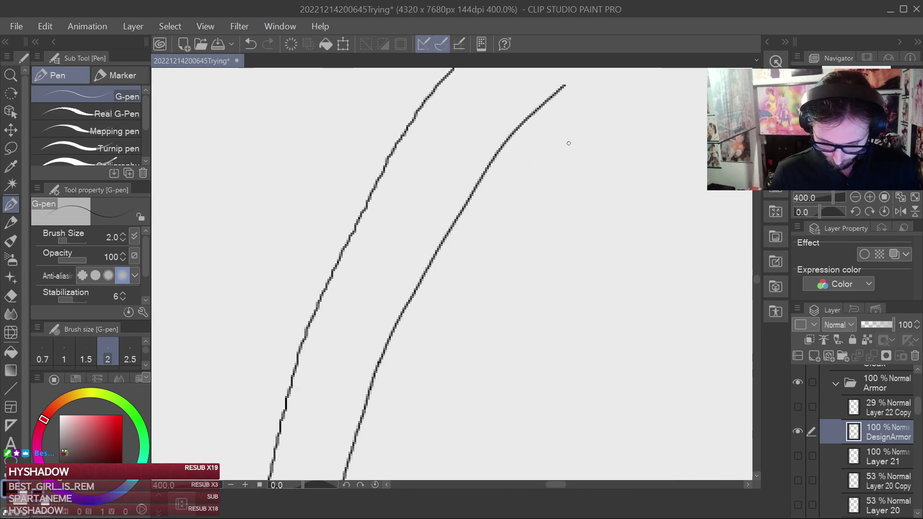
key("ctrl+s")
left_click_drag(579, 258, 417, 338)
mouse_move(302, 358)
left_mouse_down()
mouse_move(453, 250)
mouse_move(597, 186)
mouse_move(729, 164)
left_mouse_up()
left_click_drag(647, 215, 318, 282)
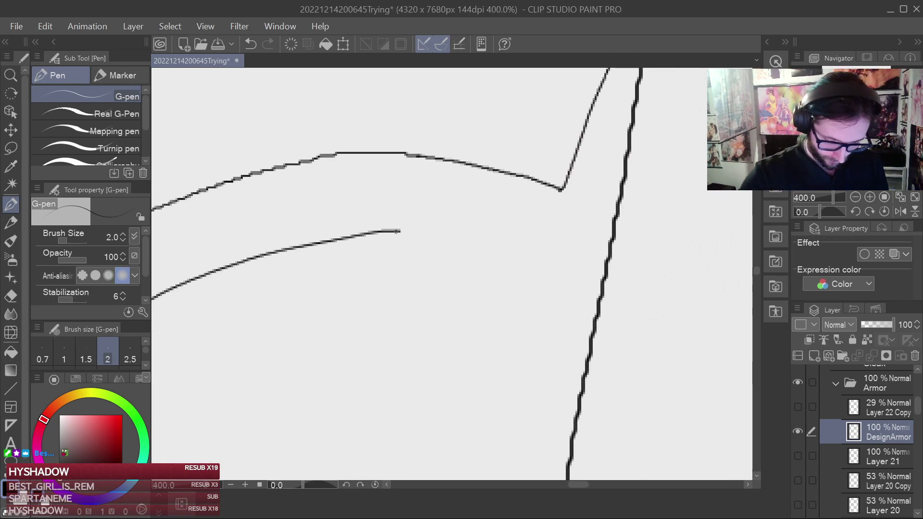
Extend the inner line over the crest and down toward the lacing edge, redoing unsatisfactory strokes, and save.
left_click_drag(402, 231, 484, 243)
key("ctrl+z")
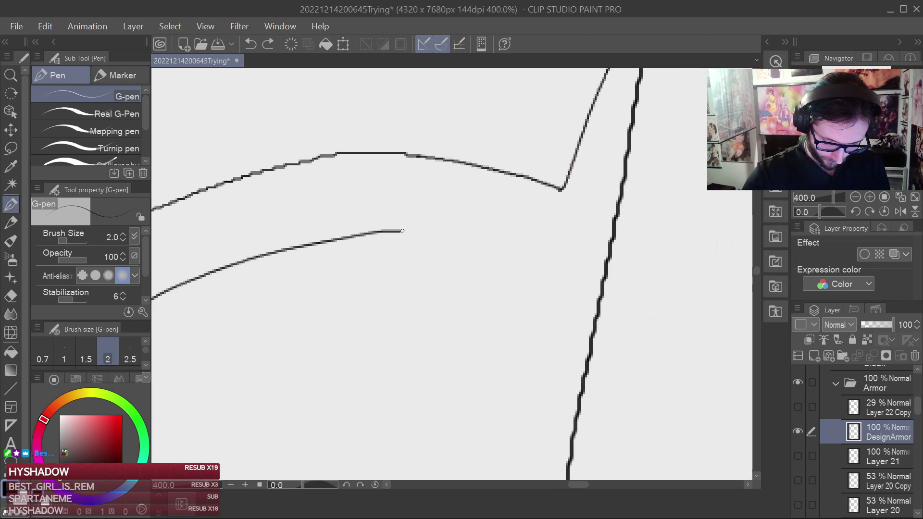
left_click_drag(401, 231, 466, 253)
key("ctrl+z")
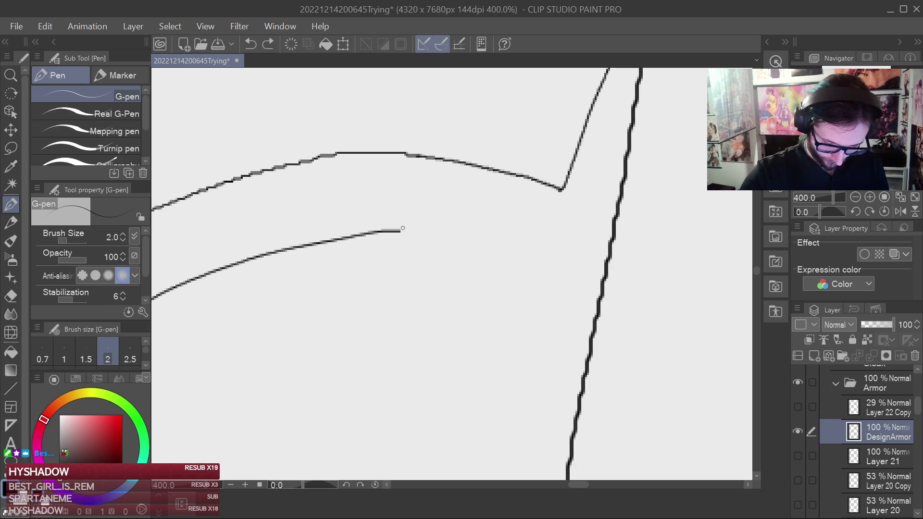
left_click_drag(401, 231, 521, 258)
key("ctrl+z")
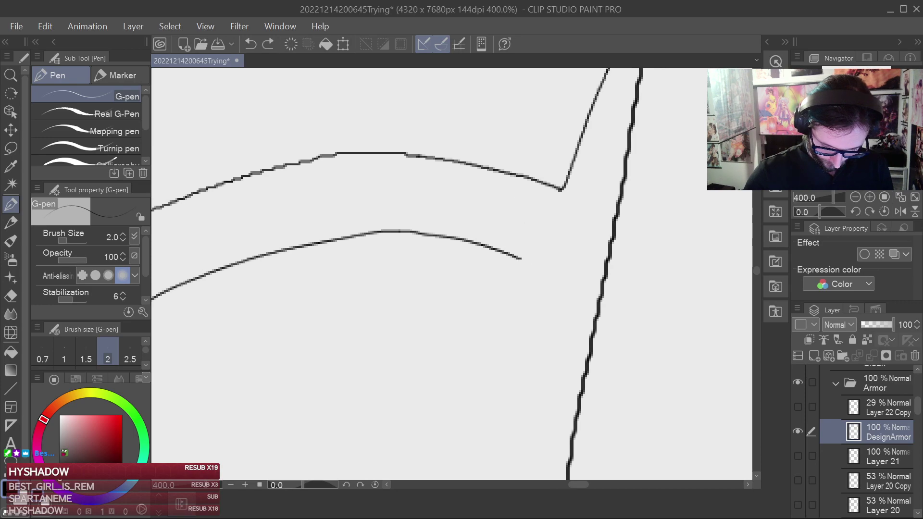
left_click_drag(523, 260, 526, 261)
key("ctrl+s")
Try to continue the inner line from its lower end toward the corset's bottom edge, and undo the strokes.
scroll(566, 282, "down", 2)
left_click_drag(587, 311, 621, 166)
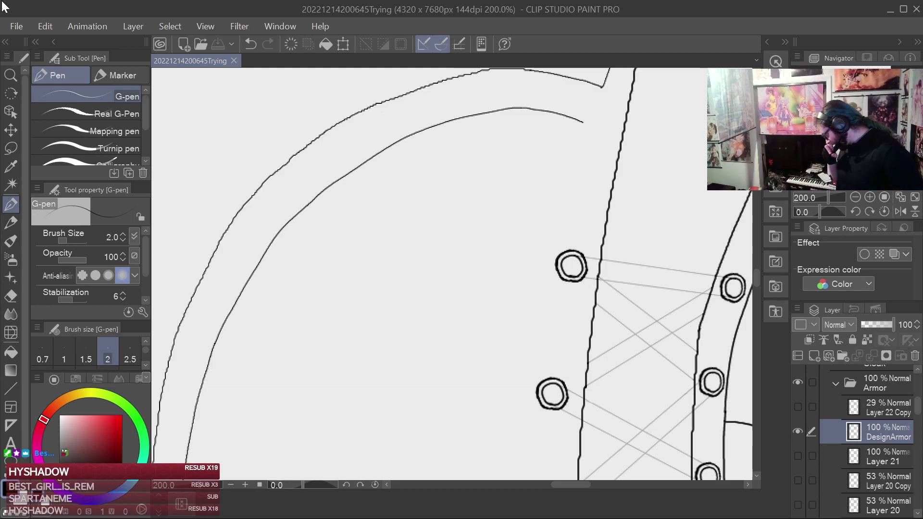
left_click_drag(589, 263, 587, 91)
left_click_drag(585, 297, 645, 43)
left_click_drag(561, 341, 710, 318)
left_click_drag(556, 264, 369, 258)
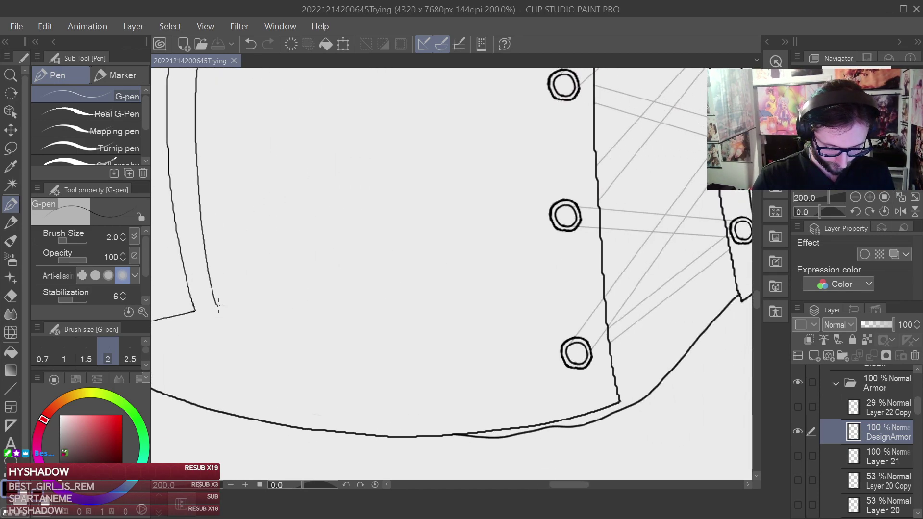
left_click_drag(225, 308, 394, 370)
key("ctrl+z")
key("ctrl+z")
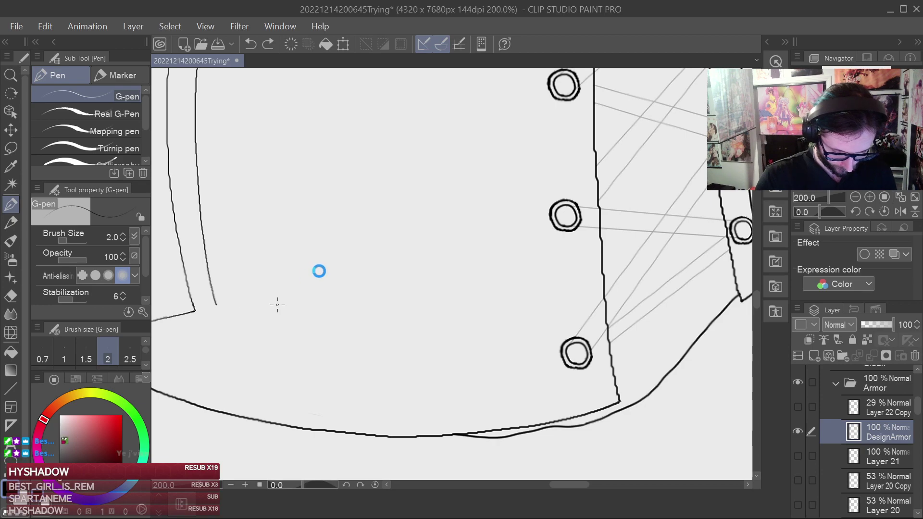
key("ctrl+s")
Try a sharper diagonal continuation from the inner line's lower end toward the corset's bottom edge, and undo it.
left_click_drag(318, 270, 361, 226)
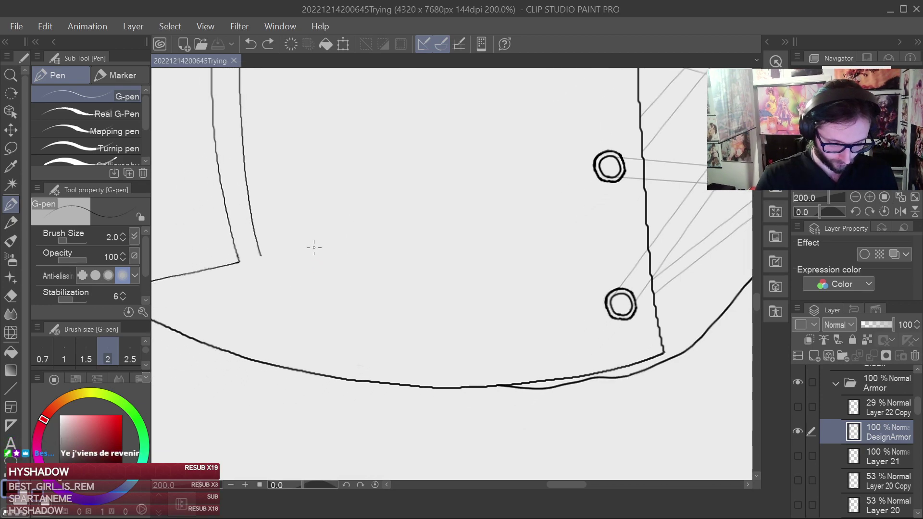
left_click_drag(270, 264, 287, 286)
key("ctrl+z")
key("ctrl+z")
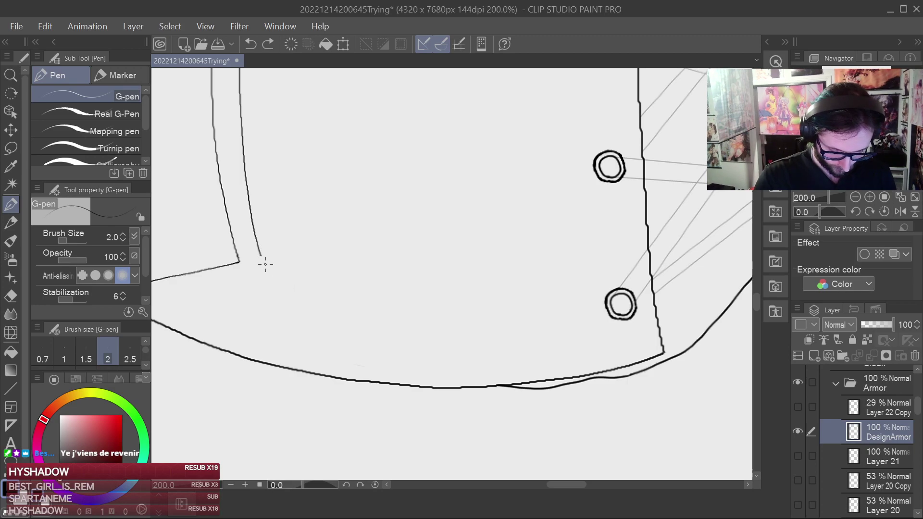
left_click_drag(261, 257, 329, 332)
key("ctrl+z")
left_click_drag(263, 257, 343, 334)
key("ctrl+s")
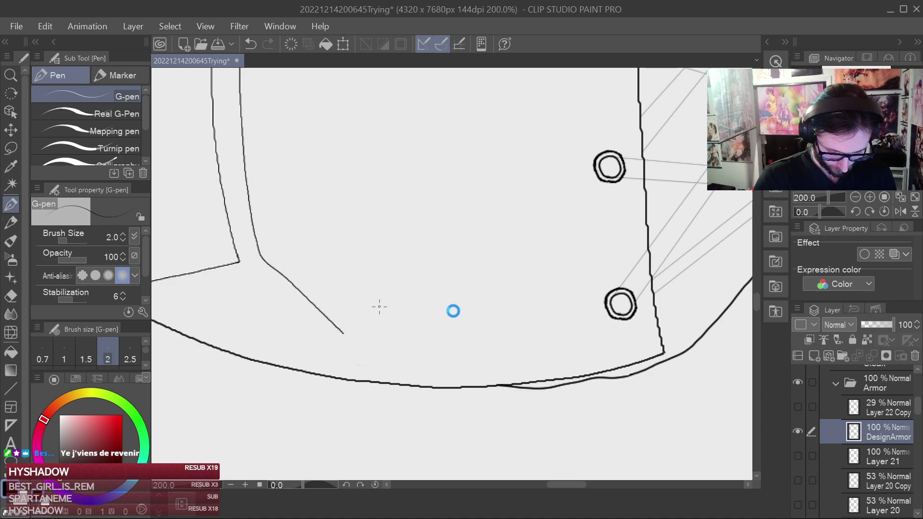
left_click_drag(497, 301, 400, 282)
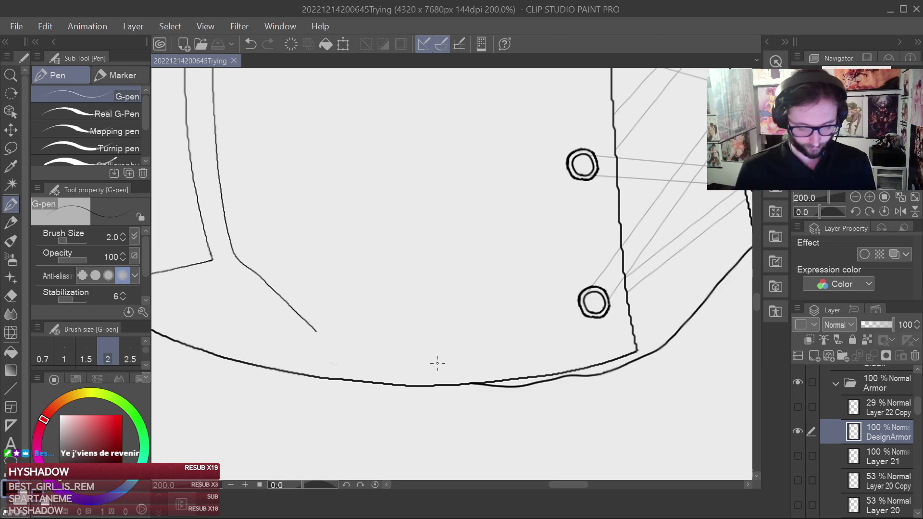
key("ctrl+z")
Draw a smooth curve from the inner line's lower end sweeping down toward the corset's bottom edge, and save.
scroll(305, 261, "up", 2)
left_click_drag(302, 254, 555, 151)
scroll(552, 162, "down", 1)
left_click_drag(507, 174, 406, 205)
left_click_drag(288, 177, 292, 188)
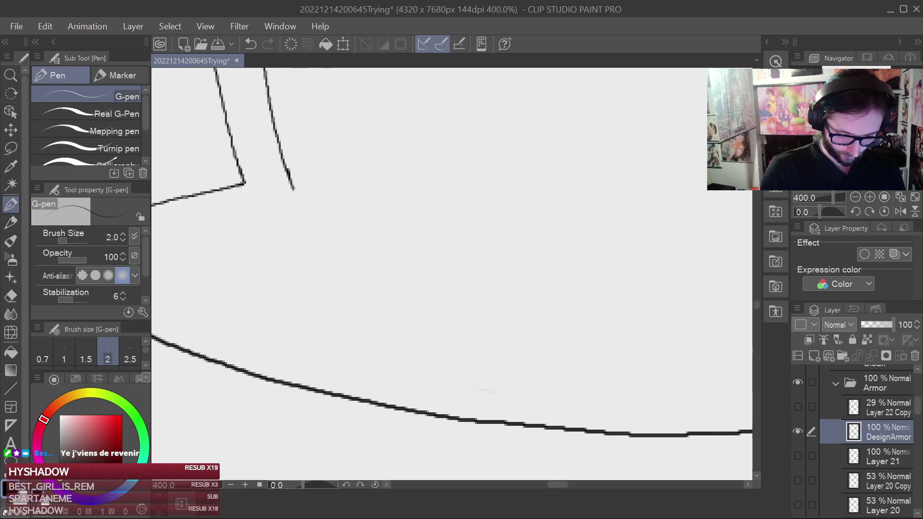
key("ctrl+z")
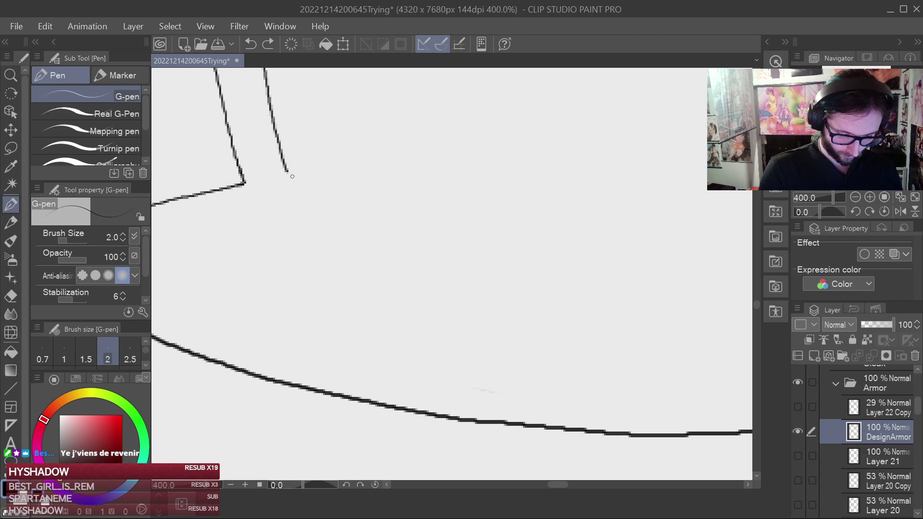
mouse_move(287, 171)
left_mouse_down()
mouse_move(340, 282)
mouse_move(398, 352)
mouse_move(439, 380)
left_mouse_up()
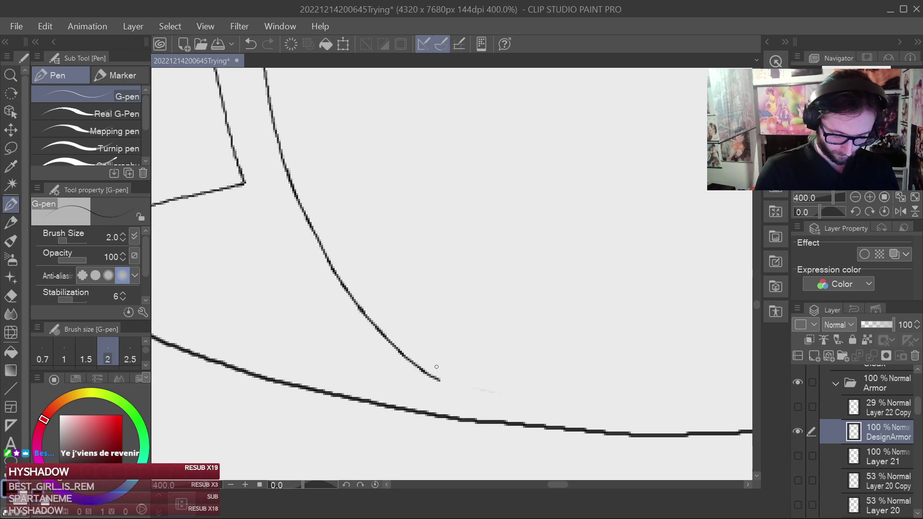
key("ctrl+s")
Examine the space between the inner line's lower end, the corset's bottom edge and the lacing side.
left_click_drag(545, 337, 377, 247)
left_click_drag(600, 314, 480, 301)
left_click_drag(589, 213, 671, 226)
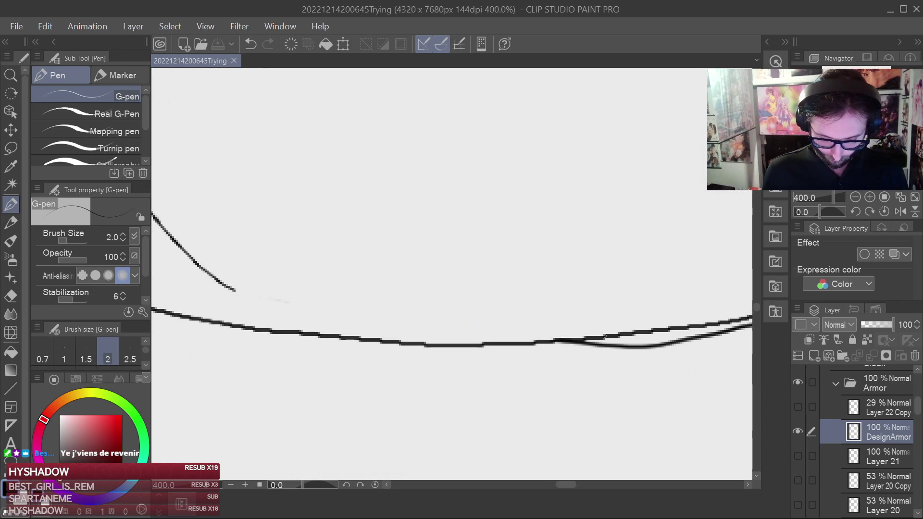
scroll(641, 340, "down", 3)
left_click_drag(639, 340, 534, 338)
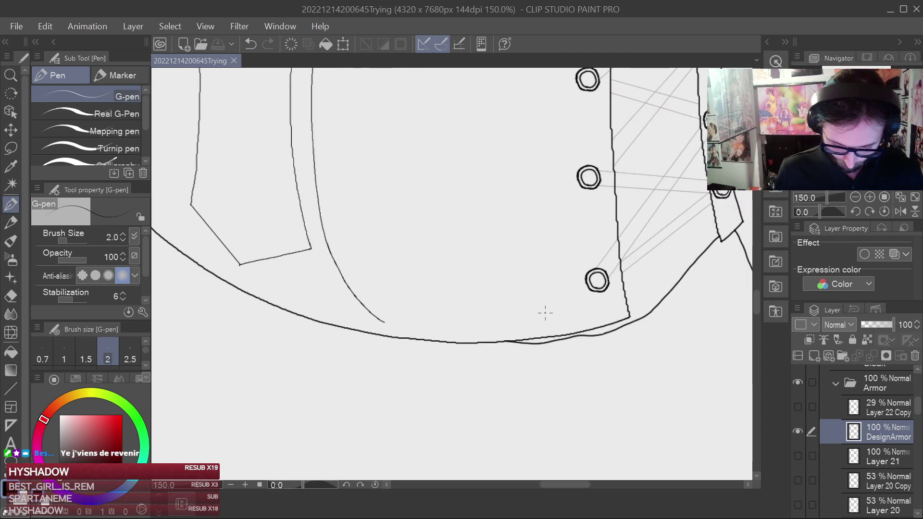
scroll(567, 313, "up", 3)
scroll(538, 356, "down", 2)
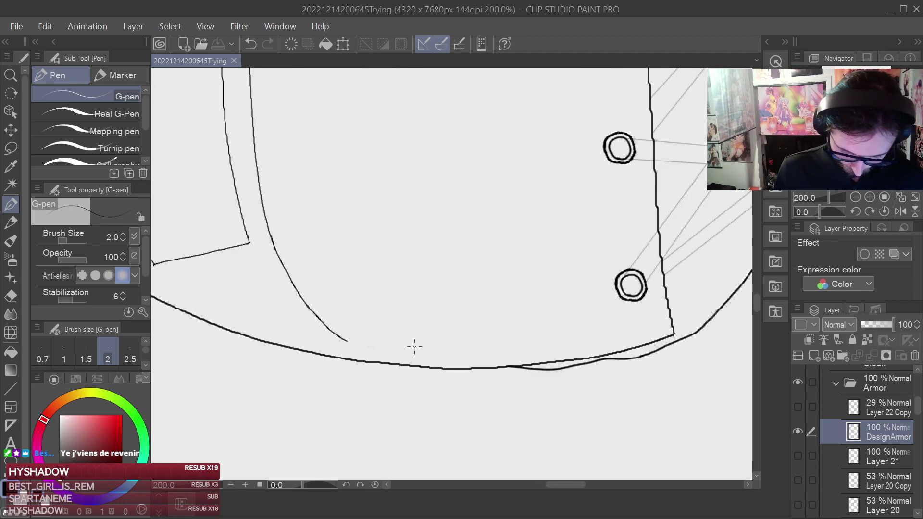
scroll(455, 406, "up", 2)
left_click_drag(480, 239, 402, 272)
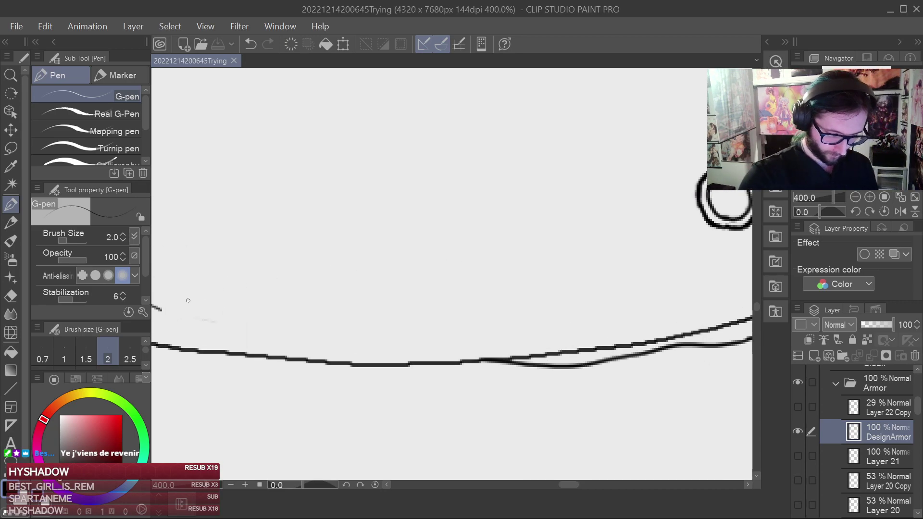
Continue the inner line parallel to the corset's bottom edge, angle it upward below the lowest eyelet with a straight segment, and save.
mouse_move(170, 310)
left_mouse_down()
mouse_move(402, 323)
mouse_move(580, 310)
left_mouse_up()
left_click_drag(633, 276, 439, 332)
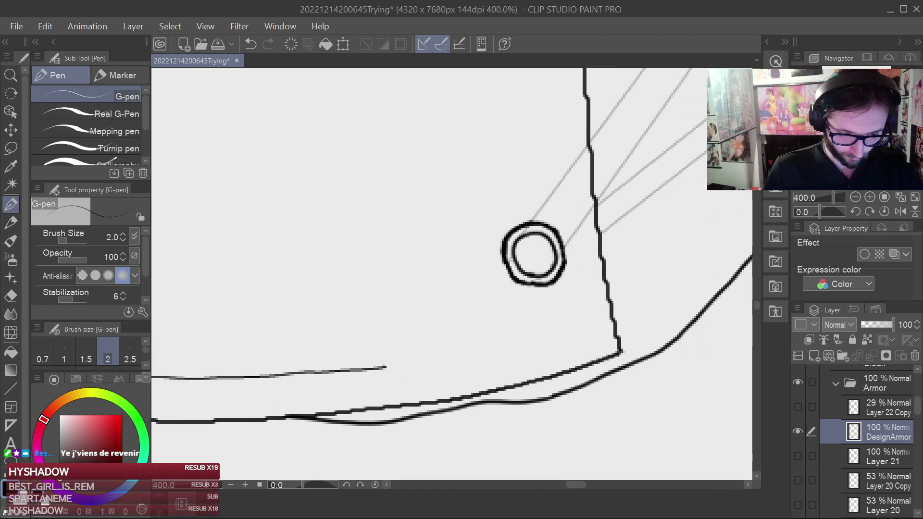
key("alt")
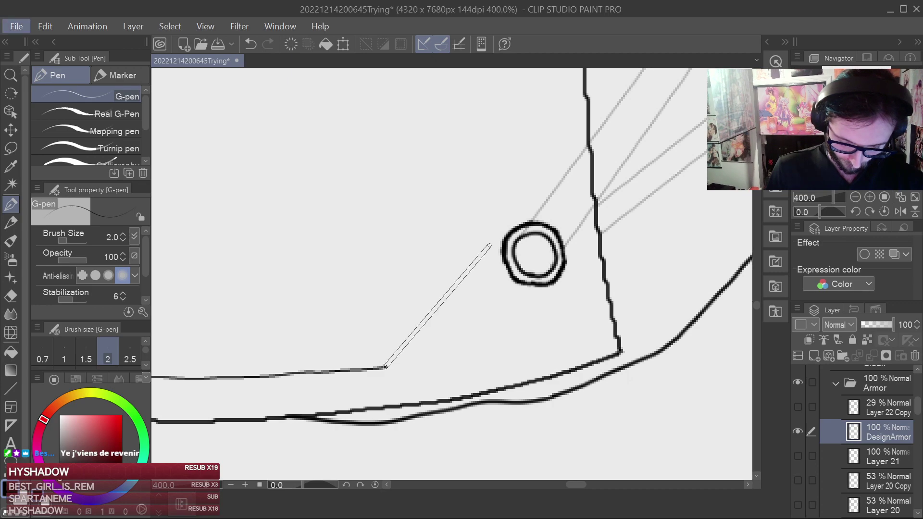
left_click(474, 321, "shift")
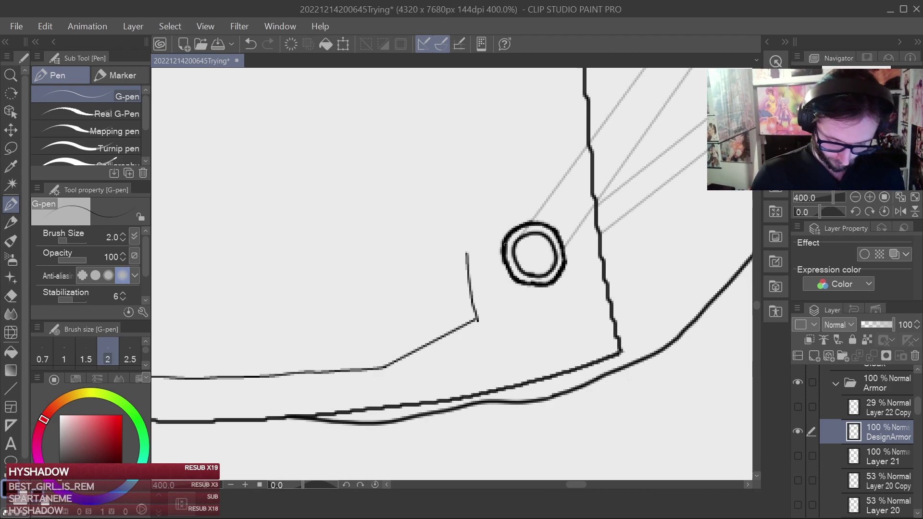
scroll(511, 249, "down", 3)
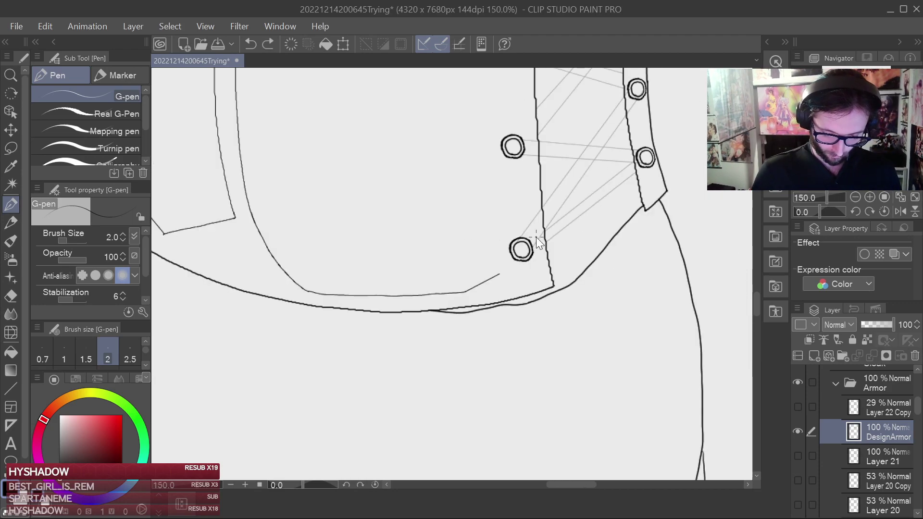
key("ctrl+s")
Draw a curved line from beside the top eyelet up to the inner contour's open upper end.
left_click_drag(534, 237, 462, 435)
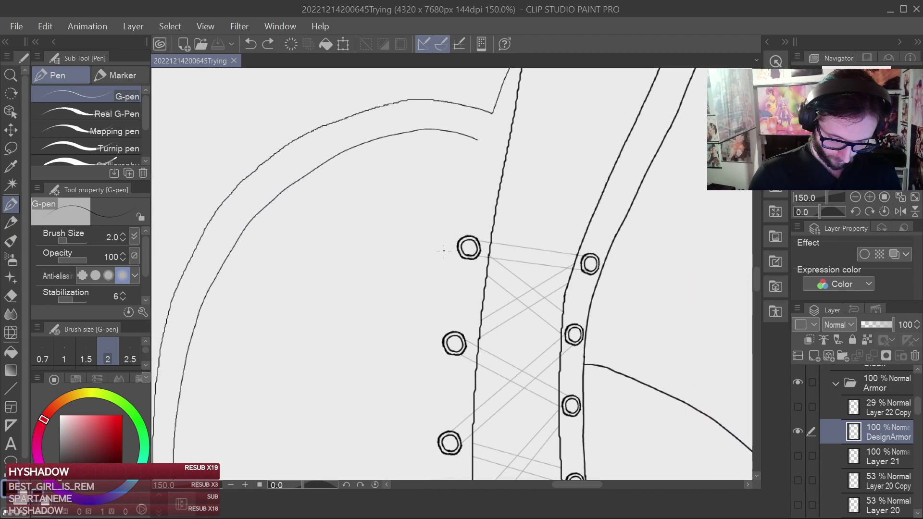
mouse_move(443, 256)
left_mouse_down()
mouse_move(452, 189)
mouse_move(477, 139)
left_mouse_up()
mouse_move(480, 264)
left_mouse_down()
mouse_move(462, 198)
mouse_move(438, 289)
left_mouse_up()
scroll(446, 244, "up", 1)
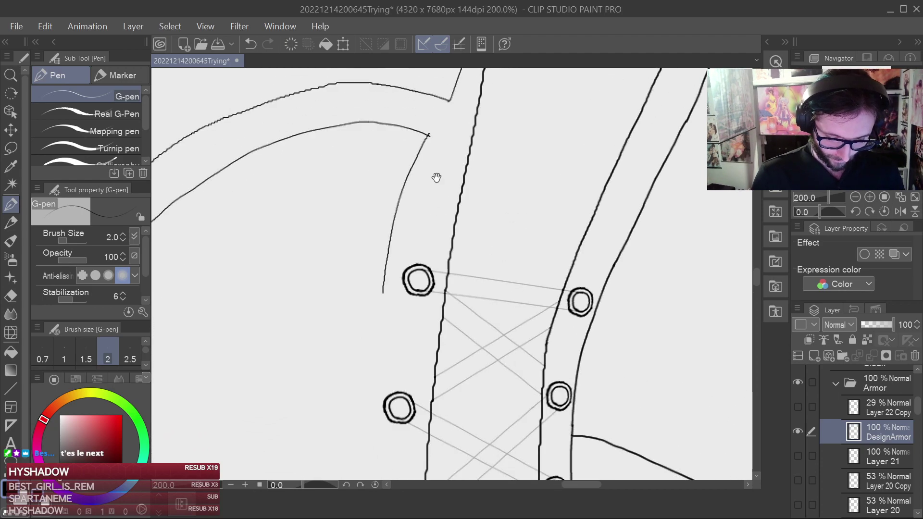
left_click_drag(436, 178, 426, 282)
Erase the stray pixels overshooting the inner contour's upper corner with the Hard eraser, and save.
scroll(423, 254, "up", 5)
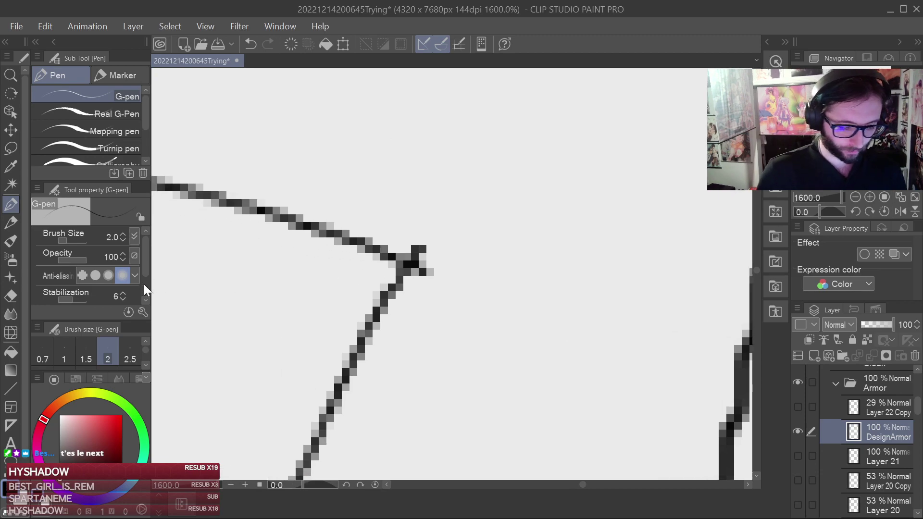
key("e")
left_click(440, 208)
left_click(472, 291)
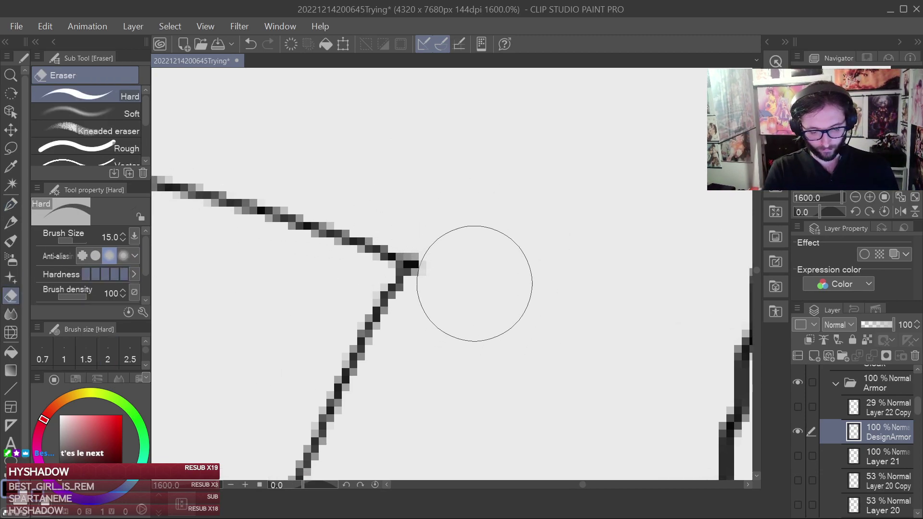
key("ctrl+s")
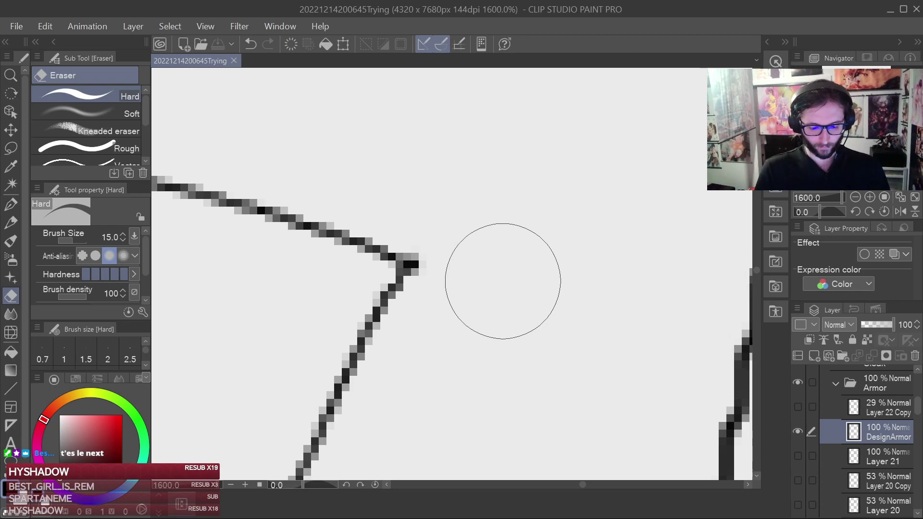
Trim the lower part of the new lacing-side line and redraw it with the G-pen down past the top eyelet.
scroll(503, 302, "down", 4)
left_click_drag(504, 420, 532, 128)
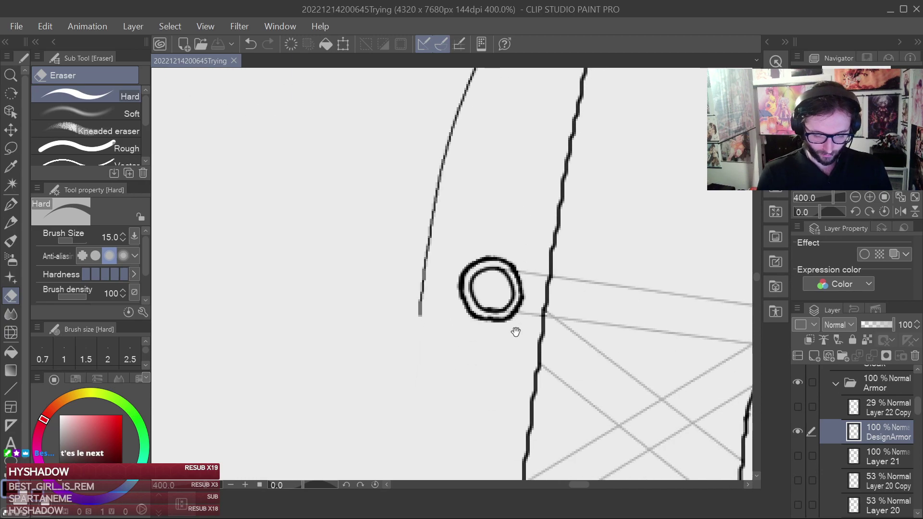
left_click_drag(515, 321, 499, 207)
left_click(13, 210)
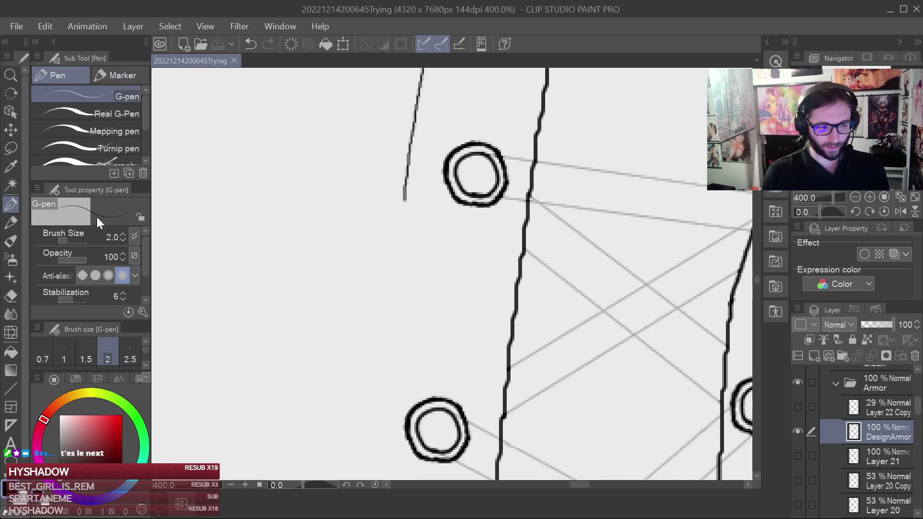
scroll(457, 327, "down", 3)
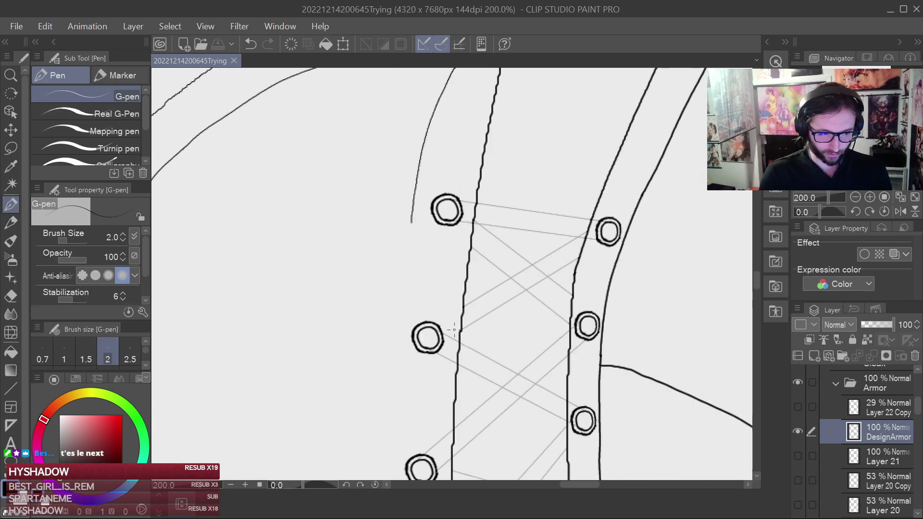
scroll(457, 327, "up", 3)
scroll(391, 268, "up", 2)
mouse_move(372, 222)
left_mouse_down()
mouse_move(348, 383)
mouse_move(336, 299)
mouse_move(343, 448)
mouse_move(350, 224)
left_mouse_up()
left_click(11, 296)
left_click(11, 204)
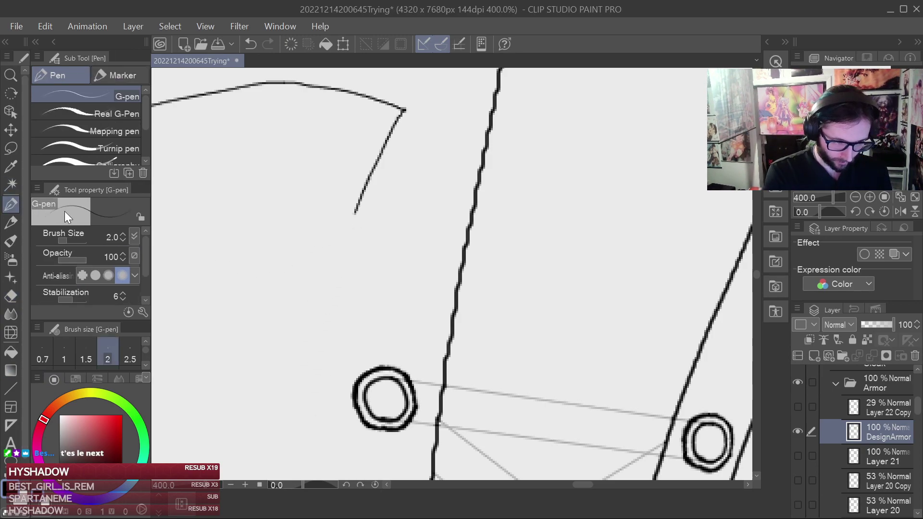
left_click_drag(354, 212, 303, 457)
Extend the lacing-side line down to just beside the second eyelet, undoing and redrawing the stroke as needed.
mouse_move(349, 414)
left_mouse_down()
mouse_move(378, 282)
mouse_move(337, 69)
left_mouse_up()
left_click_drag(292, 112, 279, 190)
key("ctrl+z")
left_click_drag(292, 112, 268, 310)
key("ctrl+z")
mouse_move(269, 351)
left_mouse_down()
mouse_move(272, 245)
mouse_move(293, 99)
left_mouse_up()
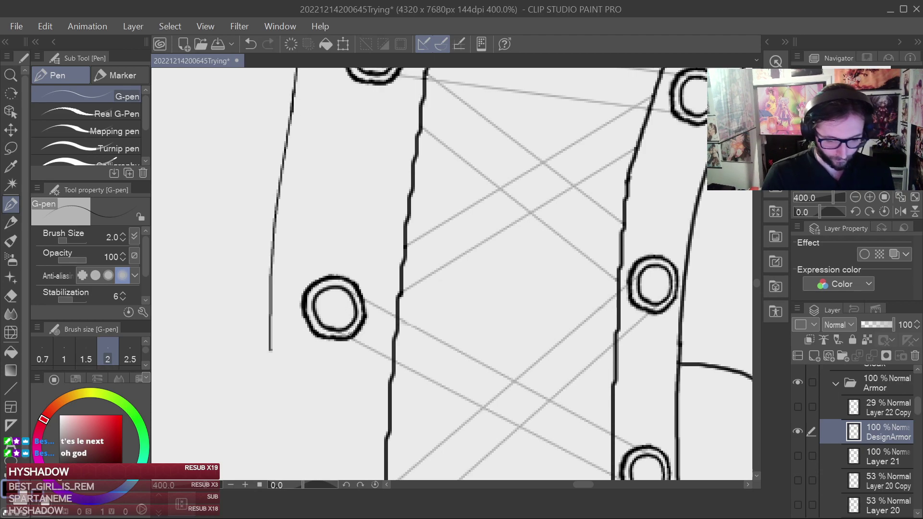
Continue the lacing-side line down beside the middle eyelet, redrawing the stroke until it joins smoothly, and save.
scroll(390, 352, "down", 2)
scroll(437, 354, "down", 2)
left_click_drag(480, 356, 440, 175)
scroll(429, 247, "up", 3)
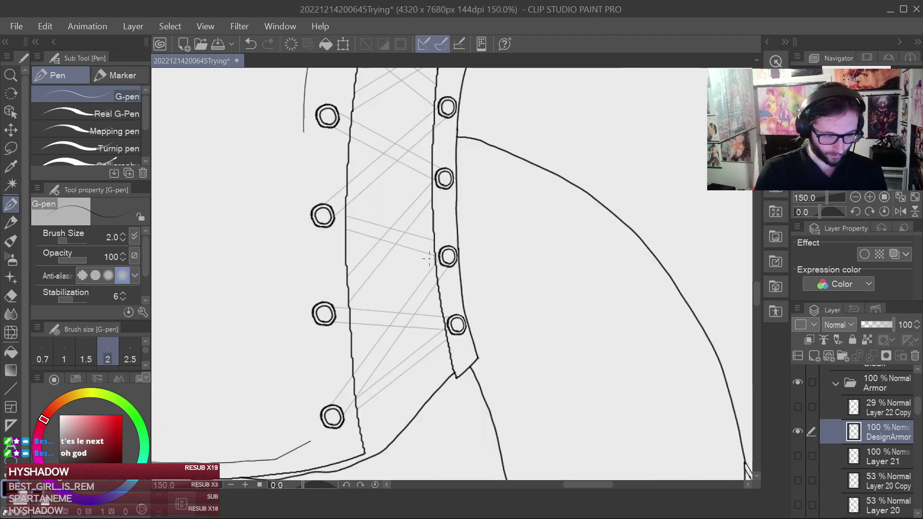
left_click_drag(402, 290, 529, 464)
left_click_drag(313, 405, 315, 143)
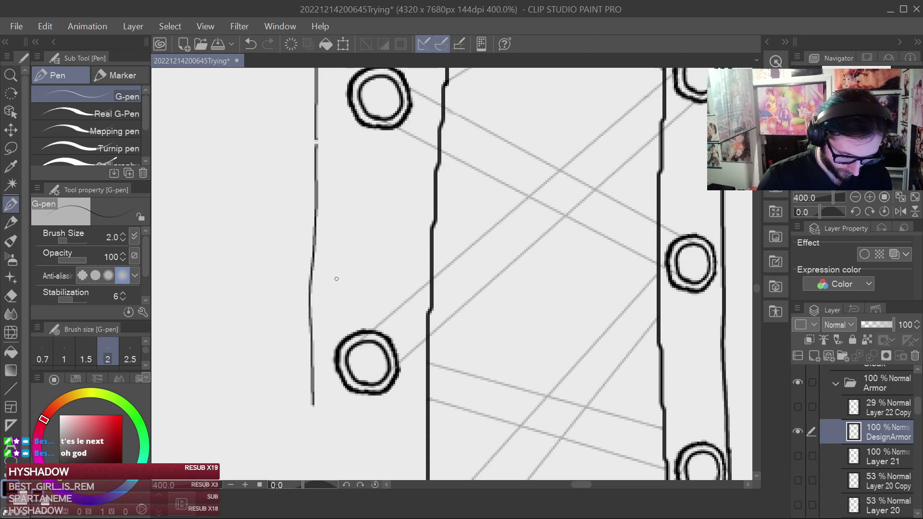
key("ctrl+z")
left_click_drag(312, 403, 317, 136)
key("ctrl+z")
left_click_drag(316, 385, 314, 153)
key("ctrl+s")
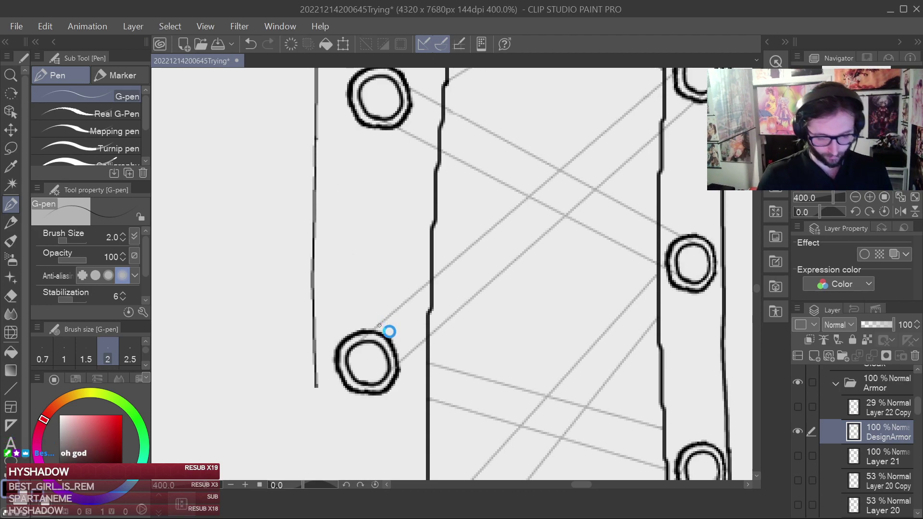
Extend the lacing-side line from the middle eyelet to below the fourth eyelet, and save.
left_click_drag(406, 413, 399, 230)
left_click_drag(401, 354, 413, 424)
left_click_drag(318, 434, 321, 135)
key("ctrl+z")
mouse_move(316, 422)
left_mouse_down()
mouse_move(322, 131)
mouse_move(312, 340)
mouse_move(311, 237)
mouse_move(322, 128)
left_mouse_up()
key("ctrl+z")
key("ctrl+s")
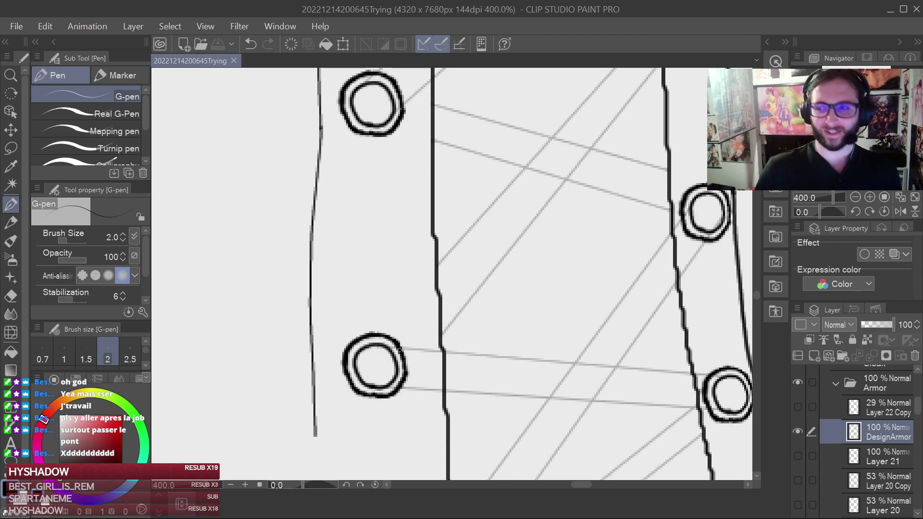
Connect the lacing-side line to the inner contour's lower corner beside the lowest eyelet, and save.
left_click_drag(417, 285, 427, 92)
left_click_drag(425, 239, 412, 91)
left_click_drag(386, 294, 374, 368)
left_click_drag(326, 439, 300, 167)
key("ctrl+s")
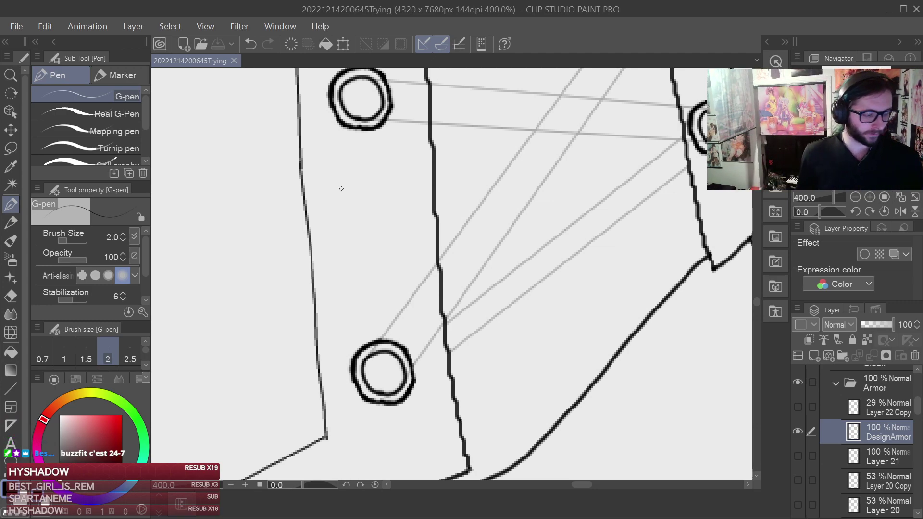
Select the whole inner line beside the left eyelet column, from its upper to its lower corner, with the Lasso.
scroll(342, 188, "down", 7)
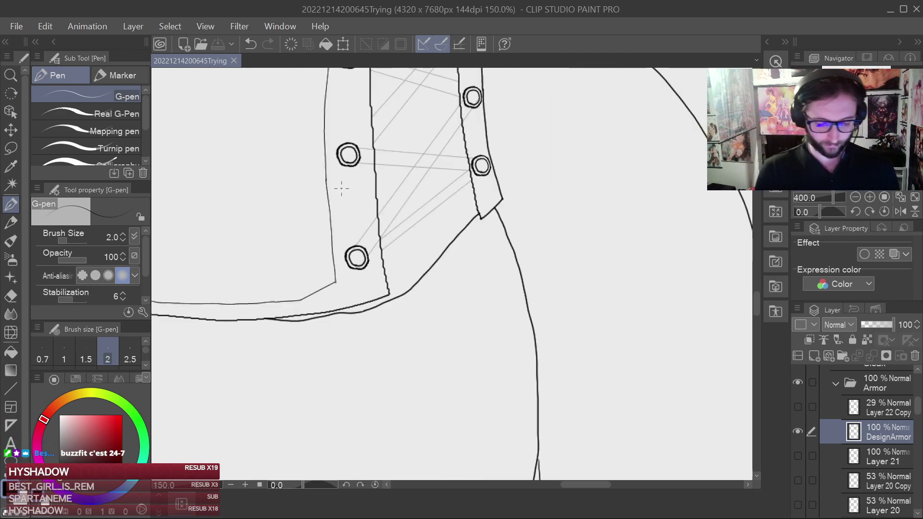
mouse_move(433, 237)
left_mouse_down()
mouse_move(549, 398)
mouse_move(529, 367)
mouse_move(519, 391)
mouse_move(461, 379)
left_mouse_up()
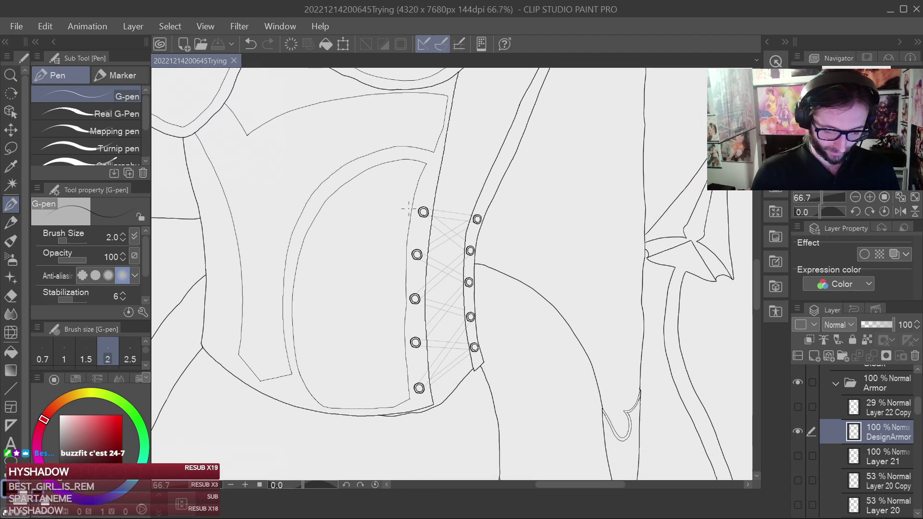
scroll(435, 348, "up", 3)
left_click_drag(435, 345, 475, 289)
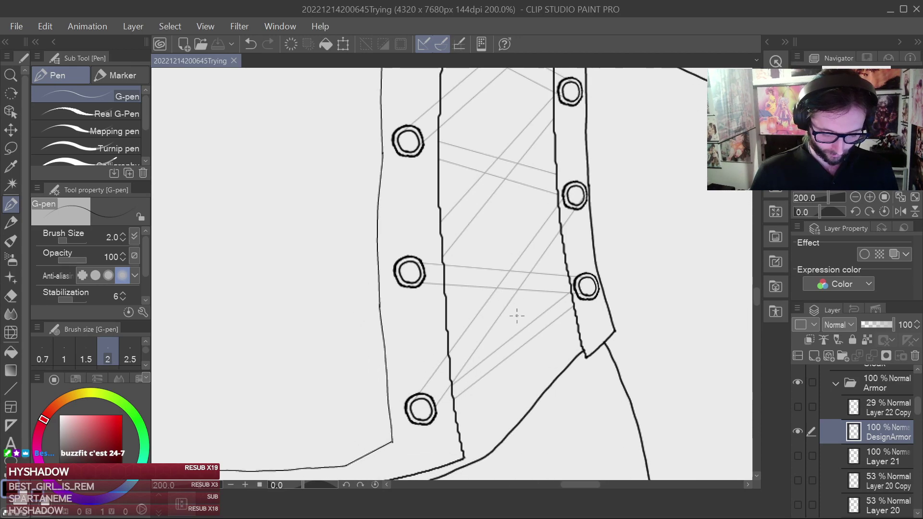
left_click(11, 148)
mouse_move(393, 436)
left_mouse_down()
mouse_move(398, 142)
mouse_move(391, 116)
left_mouse_up()
left_click_drag(454, 168, 422, 383)
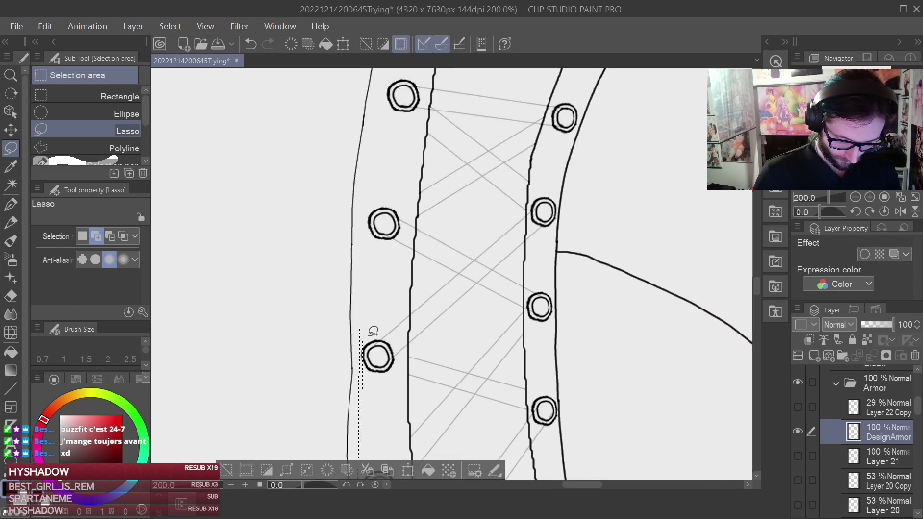
mouse_move(370, 318)
left_mouse_down()
mouse_move(363, 417)
mouse_move(413, 123)
mouse_move(385, 344)
mouse_move(355, 247)
mouse_move(246, 483)
left_mouse_up()
left_click_drag(370, 350, 393, 219)
mouse_move(297, 316)
left_mouse_down()
mouse_move(339, 148)
mouse_move(301, 342)
mouse_move(309, 417)
left_mouse_up()
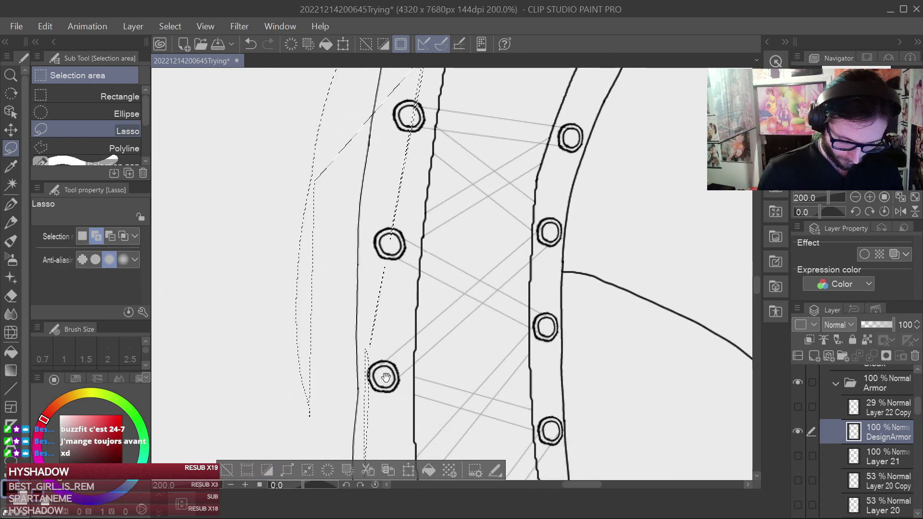
left_click_drag(396, 325, 407, 245)
mouse_move(315, 317)
left_mouse_down()
mouse_move(316, 330)
mouse_move(412, 183)
mouse_move(412, 150)
mouse_move(415, 261)
left_mouse_up()
mouse_move(350, 385)
left_mouse_down()
mouse_move(351, 138)
mouse_move(356, 357)
mouse_move(391, 363)
mouse_move(411, 126)
left_mouse_up()
mouse_move(330, 173)
left_mouse_down()
mouse_move(406, 340)
mouse_move(348, 150)
left_mouse_up()
mouse_move(402, 309)
left_mouse_down()
mouse_move(347, 373)
mouse_move(365, 72)
mouse_move(387, 330)
mouse_move(412, 306)
mouse_move(354, 340)
mouse_move(398, 77)
mouse_move(412, 223)
mouse_move(383, 348)
mouse_move(433, 223)
left_mouse_up()
left_click_drag(424, 347, 448, 146)
scroll(410, 335, "up", 5)
left_click_drag(403, 344, 403, 308)
mouse_move(324, 352)
left_mouse_down()
mouse_move(282, 301)
mouse_move(313, 321)
left_mouse_up()
scroll(470, 380, "down", 4)
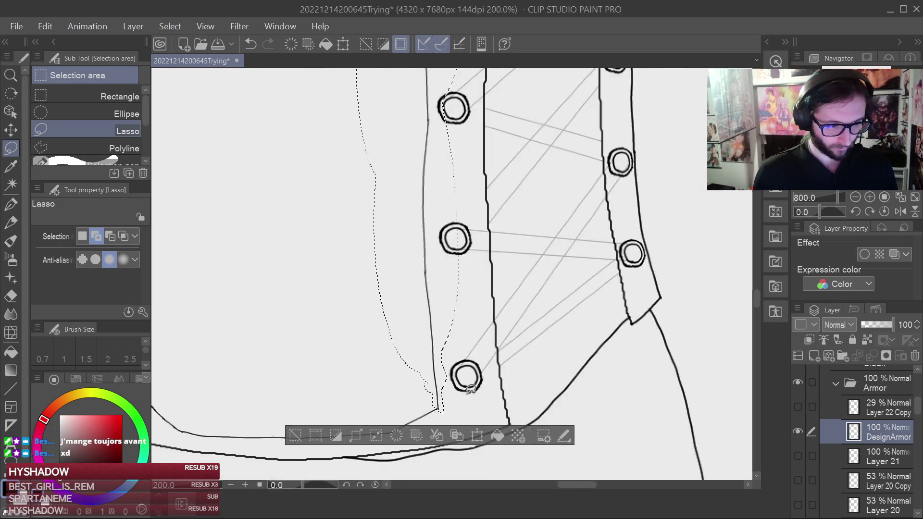
scroll(487, 267, "down", 3)
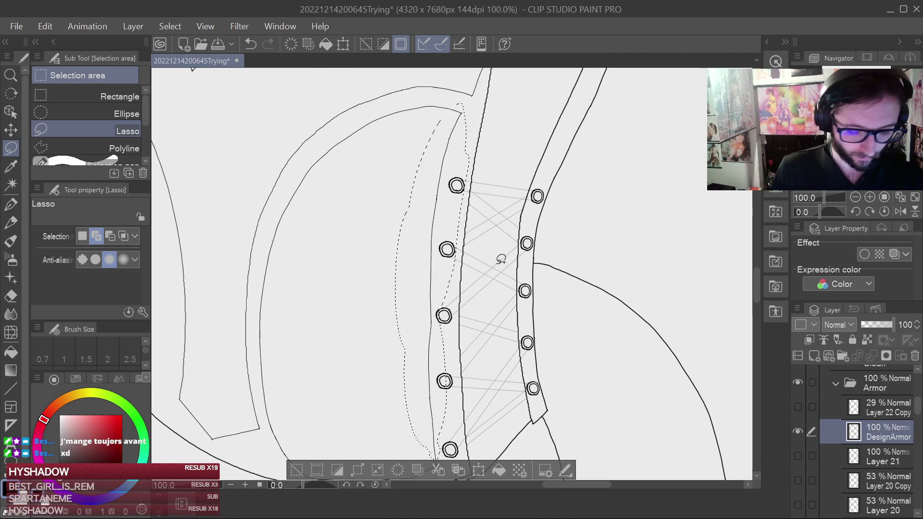
Move the selected lacing-side line onto its own layer, hide that layer, and save.
key("ctrl+c")
key("ctrl+v")
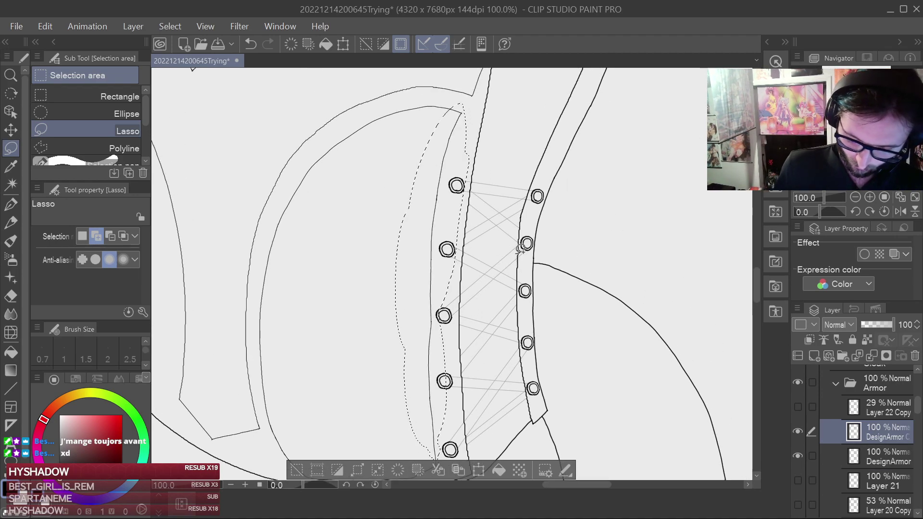
left_click(798, 432)
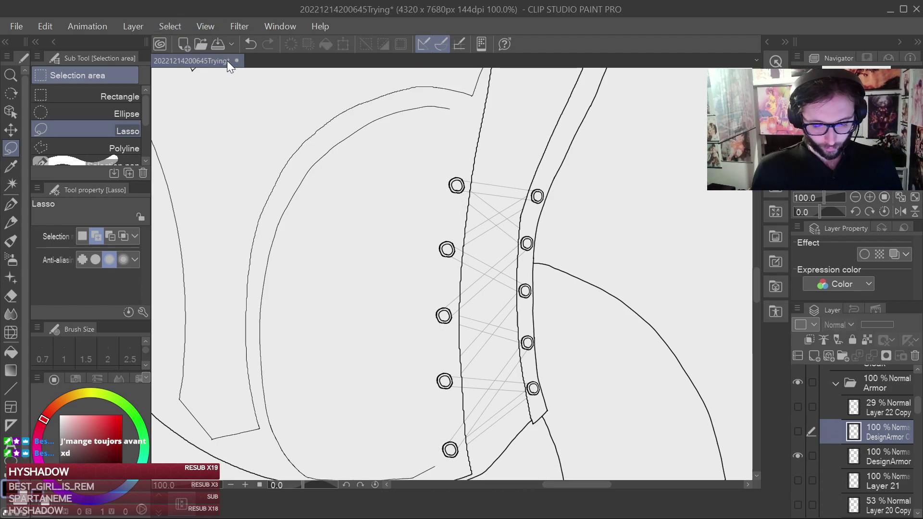
key("ctrl+s")
On the DesignArmor layer, redraw the lacing-side line with the G-pen from the lower corner up past the middle eyelet, and save.
left_click(11, 204)
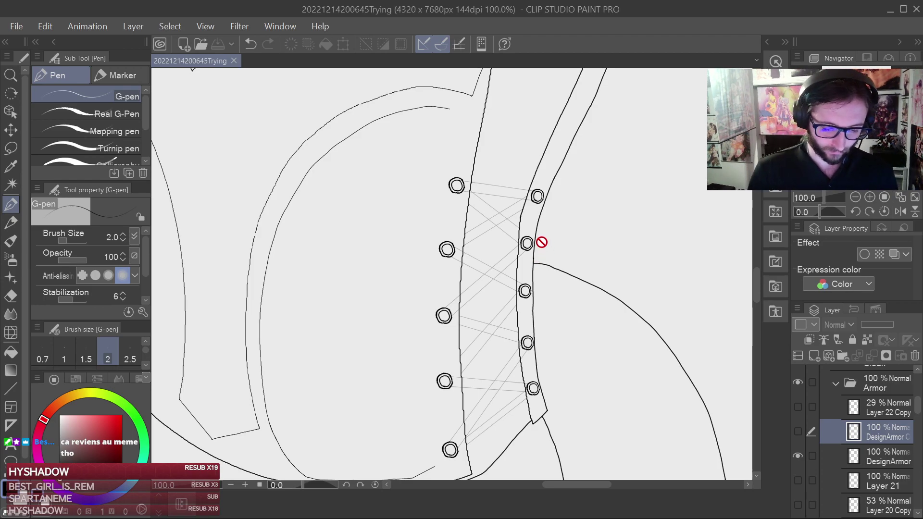
left_click(879, 457)
scroll(483, 345, "up", 2)
left_click_drag(480, 365, 420, 293)
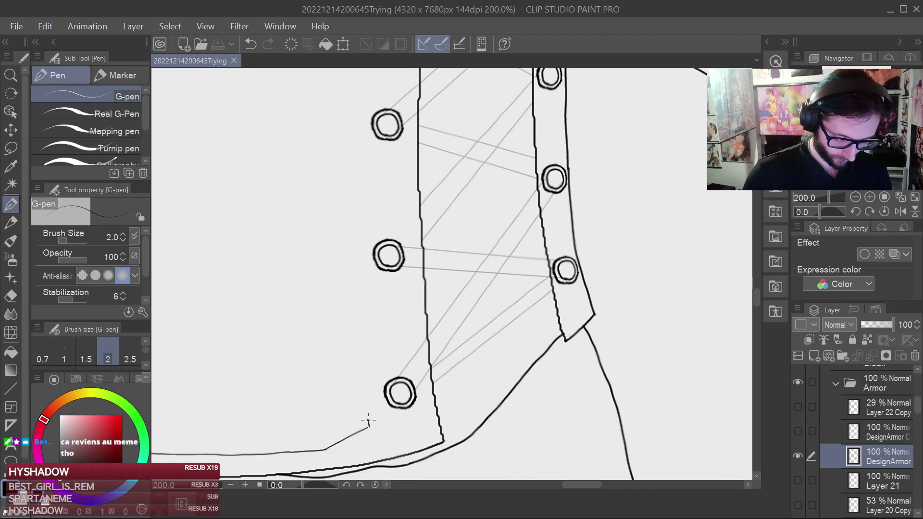
key("ctrl+z")
mouse_move(367, 425)
left_mouse_down()
mouse_move(347, 276)
mouse_move(336, 101)
left_mouse_up()
key("ctrl+z")
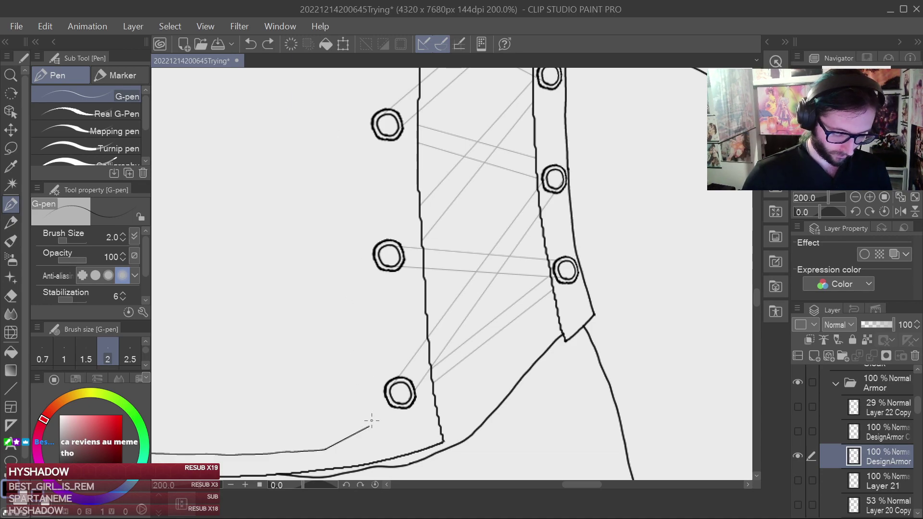
mouse_move(369, 427)
left_mouse_down()
mouse_move(343, 231)
mouse_move(341, 93)
left_mouse_up()
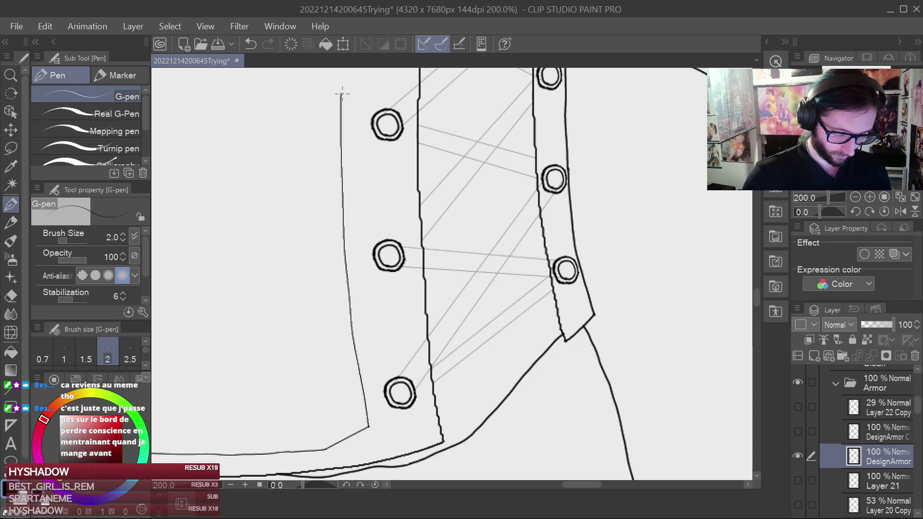
key("ctrl+s")
Extend the redrawn line past the upper eyelets to the inner contour's upper end, closing the contour, and save.
left_click_drag(402, 146, 367, 485)
left_click_drag(305, 417, 325, 141)
mouse_move(369, 203)
left_mouse_down()
mouse_move(374, 315)
mouse_move(395, 281)
mouse_move(404, 176)
mouse_move(400, 213)
left_mouse_up()
key("ctrl+z")
left_click_drag(390, 259, 389, 275)
left_click_drag(315, 470, 336, 195)
key("ctrl+z")
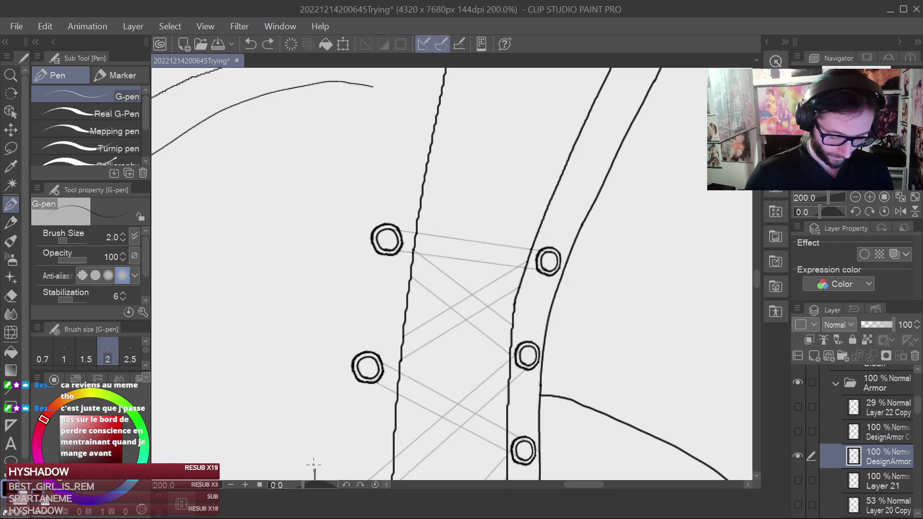
mouse_move(315, 470)
left_mouse_down()
mouse_move(335, 241)
mouse_move(372, 86)
left_mouse_up()
scroll(515, 312, "down", 2)
mouse_move(542, 348)
left_mouse_down()
mouse_move(553, 208)
mouse_move(551, 234)
left_mouse_up()
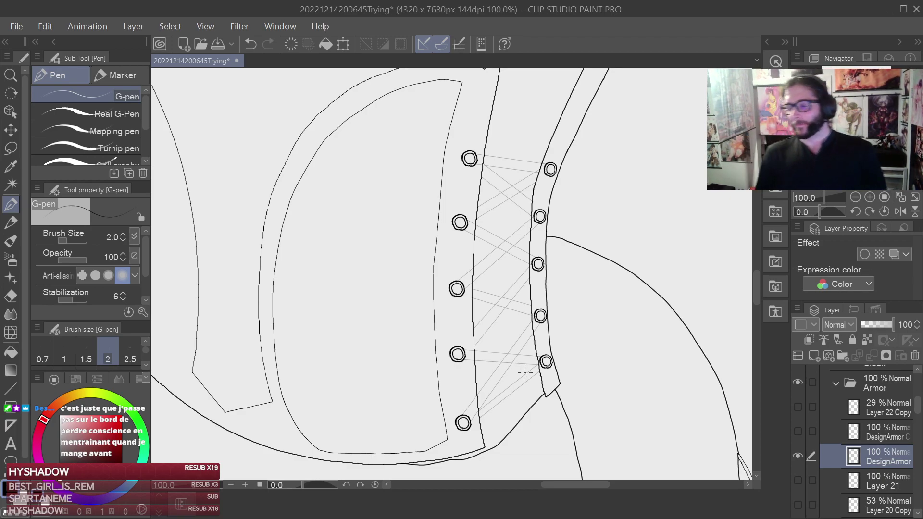
key("ctrl+s")
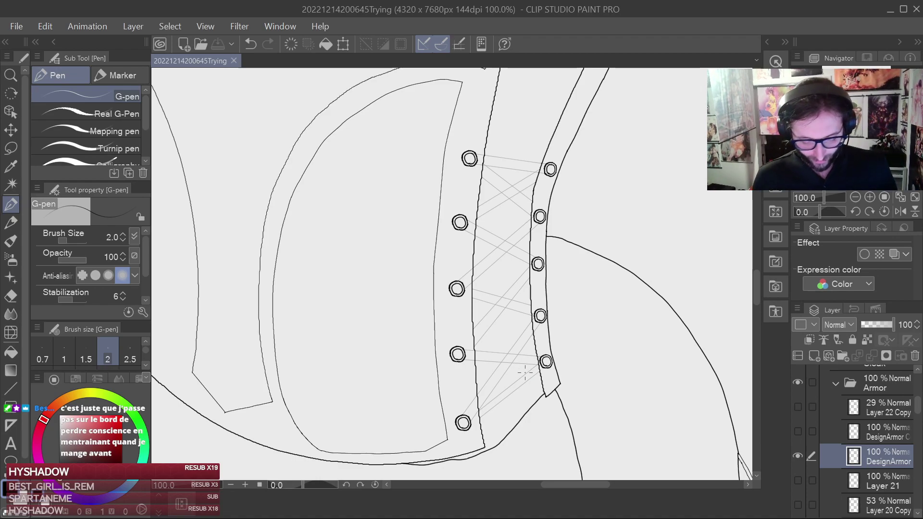
Undo both strokes of the redrawn lacing-side line and delete the hidden DesignArmor Copy layer.
scroll(525, 371, "up", 1)
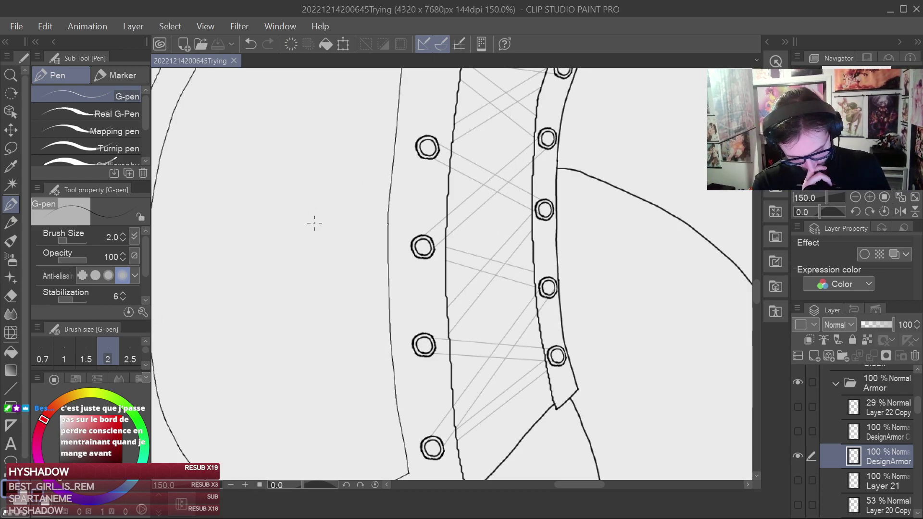
key("ctrl+z")
key("ctrl+z")
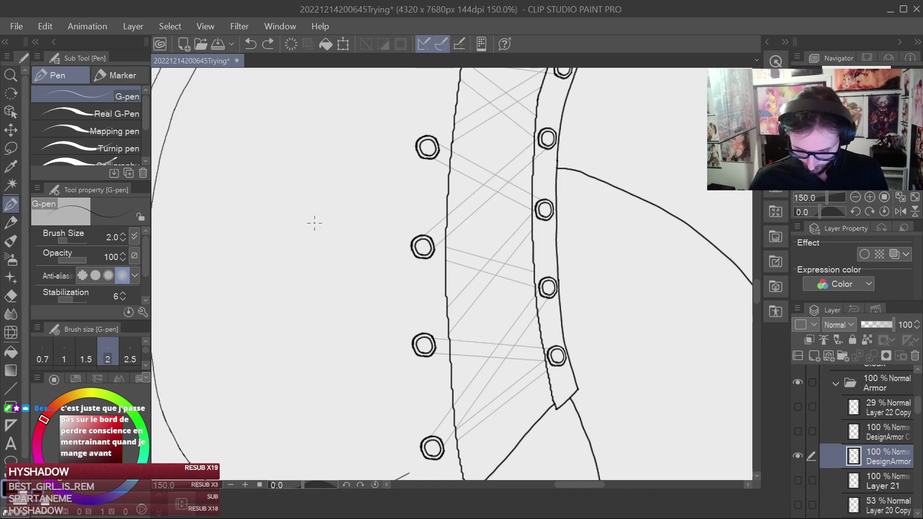
left_click(897, 428)
left_click(916, 356)
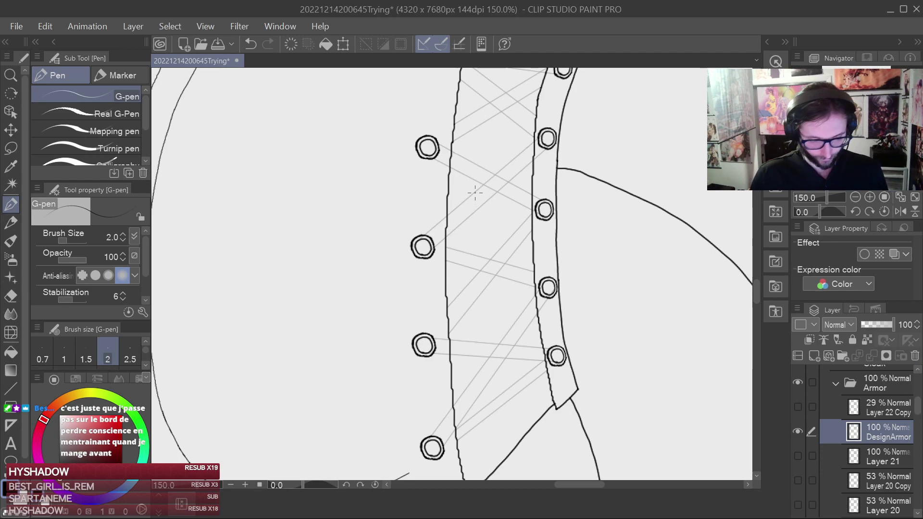
Try building the lacing-side line from short overlapping G-pen strokes, from the inner contour's lower corner up to its upper end.
left_click_drag(404, 426, 402, 414)
left_click_drag(408, 473, 397, 401)
left_click_drag(406, 451, 391, 347)
left_click_drag(401, 429, 392, 288)
left_click_drag(399, 366, 397, 222)
left_click_drag(393, 320, 401, 166)
left_click_drag(394, 339, 400, 164)
mouse_move(396, 282)
left_mouse_down()
mouse_move(406, 133)
mouse_move(403, 330)
mouse_move(395, 219)
left_mouse_up()
left_click_drag(385, 330, 403, 165)
left_click_drag(398, 217, 413, 119)
left_click_drag(401, 179, 419, 102)
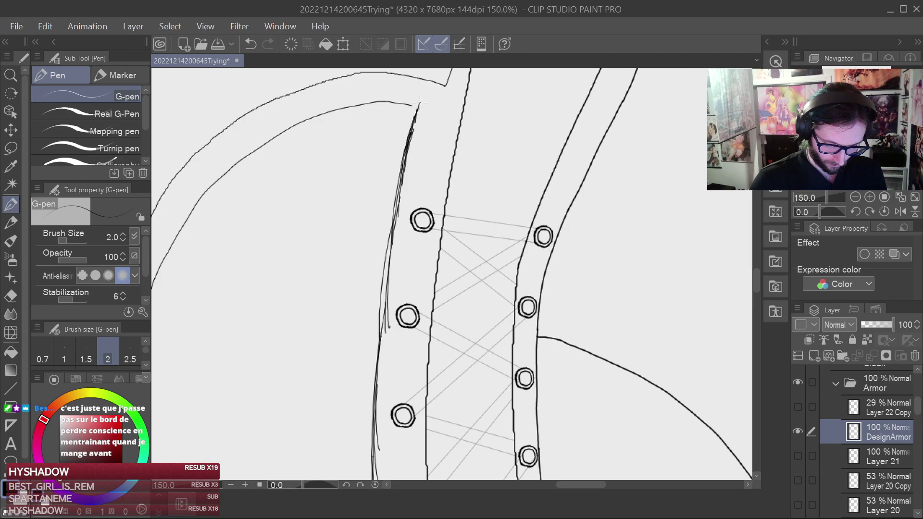
Erase all the overlapping strokes beside the left eyelets with the Hard eraser, keeping the contour's curved upper end, and save.
scroll(442, 129, "up", 3)
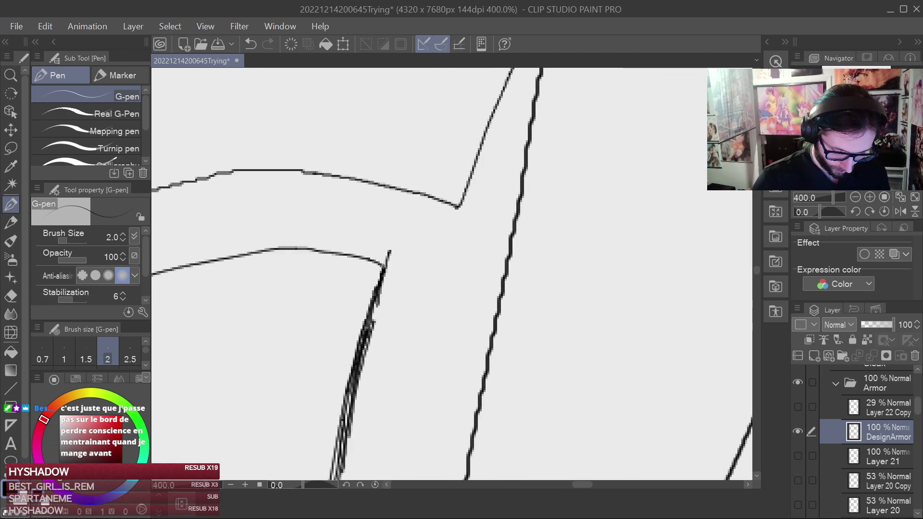
key("e")
mouse_move(402, 244)
left_mouse_down()
mouse_move(383, 297)
mouse_move(383, 284)
left_mouse_up()
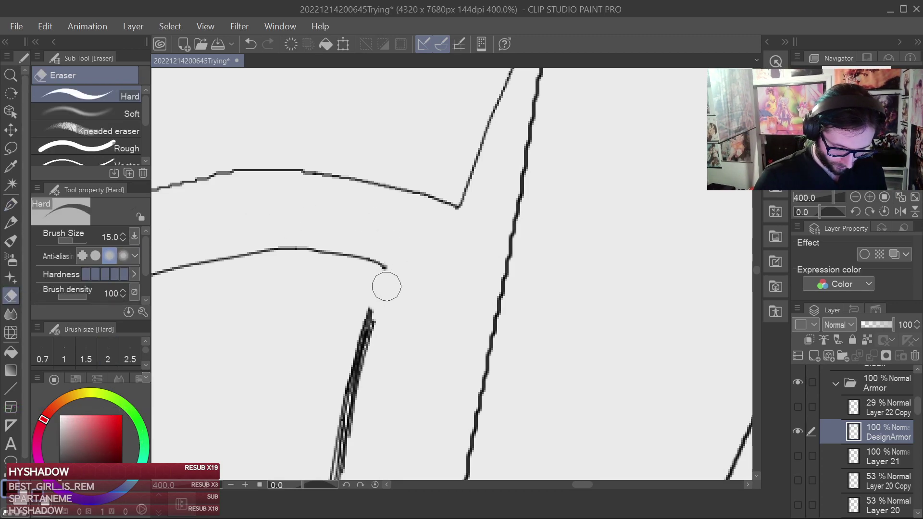
key("ctrl+minus")
key("ctrl+minus")
key("ctrl+minus")
left_click_drag(495, 326, 529, 251)
left_click_drag(525, 379, 534, 208)
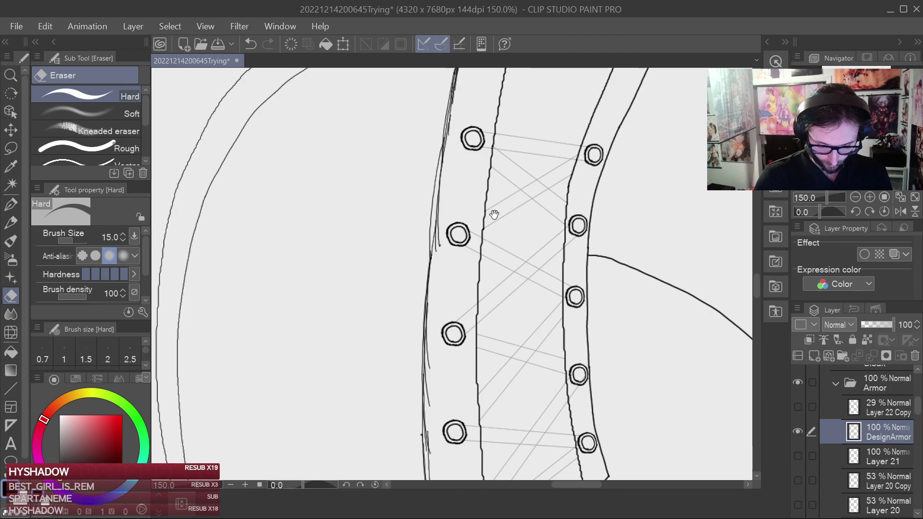
left_click_drag(495, 239, 500, 126)
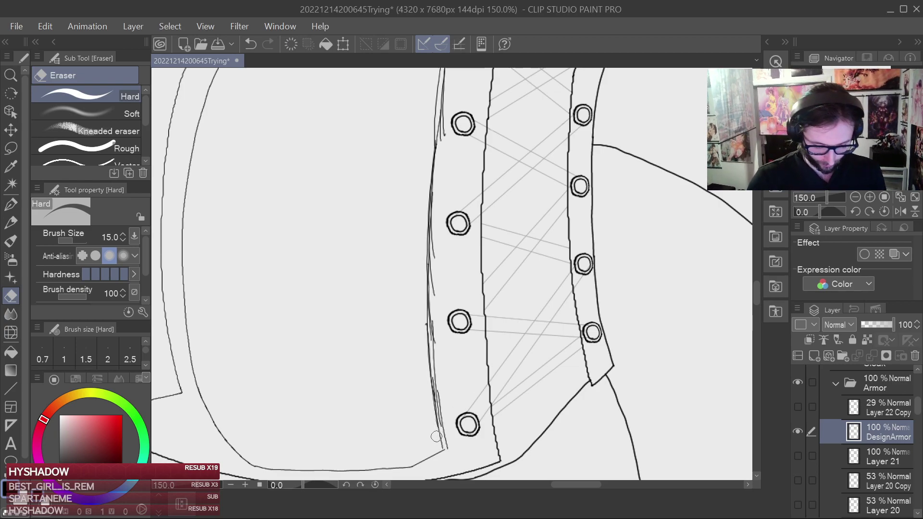
mouse_move(444, 446)
left_mouse_down()
mouse_move(431, 309)
mouse_move(435, 140)
left_mouse_up()
mouse_move(446, 177)
left_mouse_down()
mouse_move(421, 334)
mouse_move(412, 330)
mouse_move(446, 162)
left_mouse_up()
left_click_drag(433, 225, 439, 194)
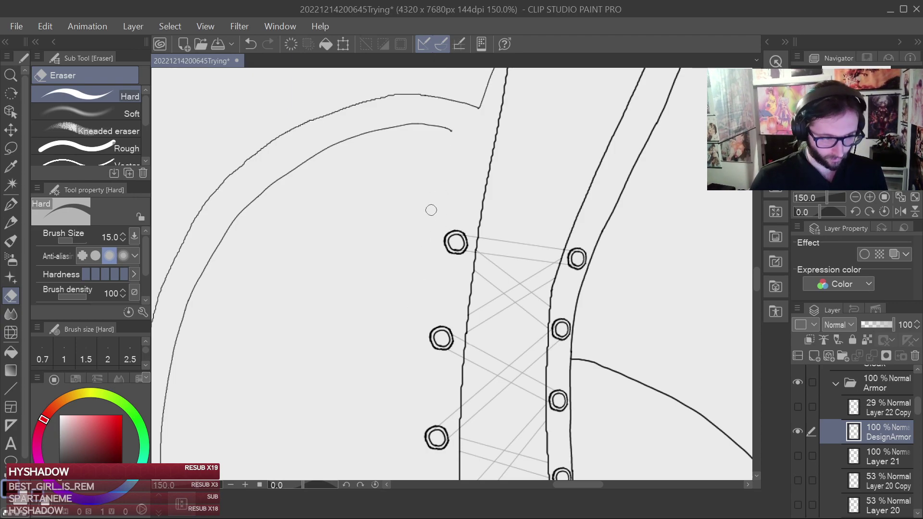
key("ctrl+s")
Redraw the lacing-side line in one long G-pen stroke from the inner contour's lower corner to its upper end, retrying until it is smooth.
key("p")
scroll(499, 279, "down", 4)
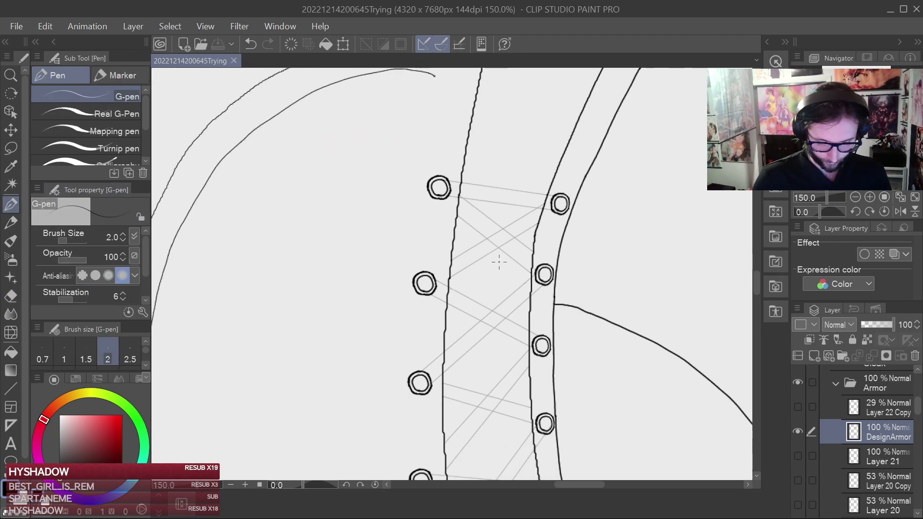
scroll(498, 286, "up", 1)
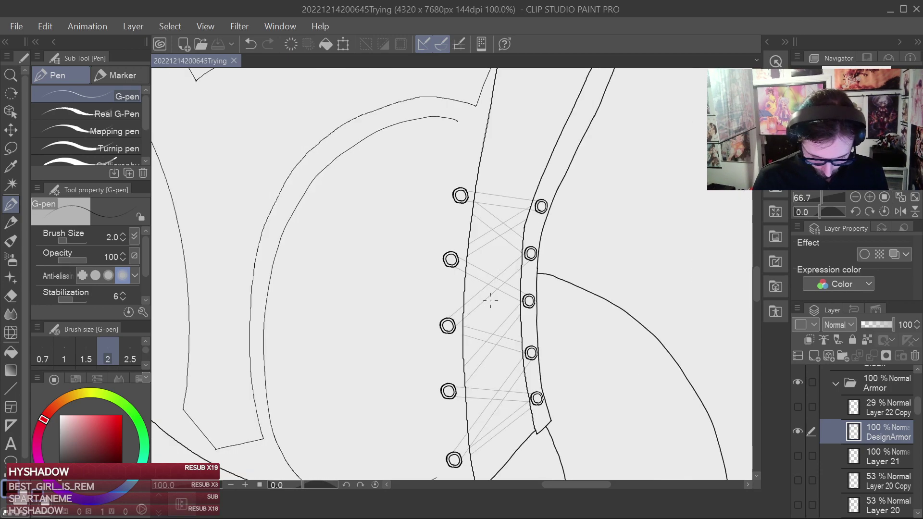
scroll(465, 284, "up", 2)
scroll(465, 284, "up", 1)
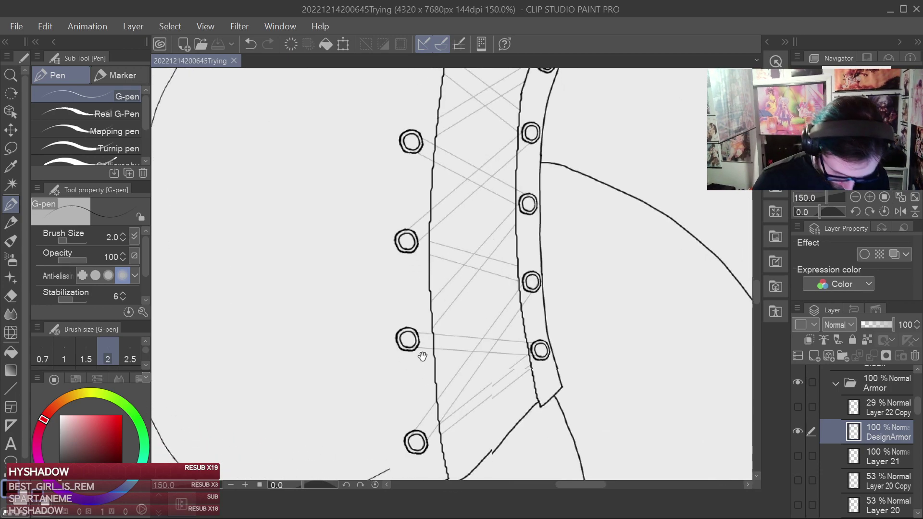
left_click_drag(423, 289, 413, 394)
scroll(413, 388, "down", 1)
left_click_drag(413, 357, 375, 405)
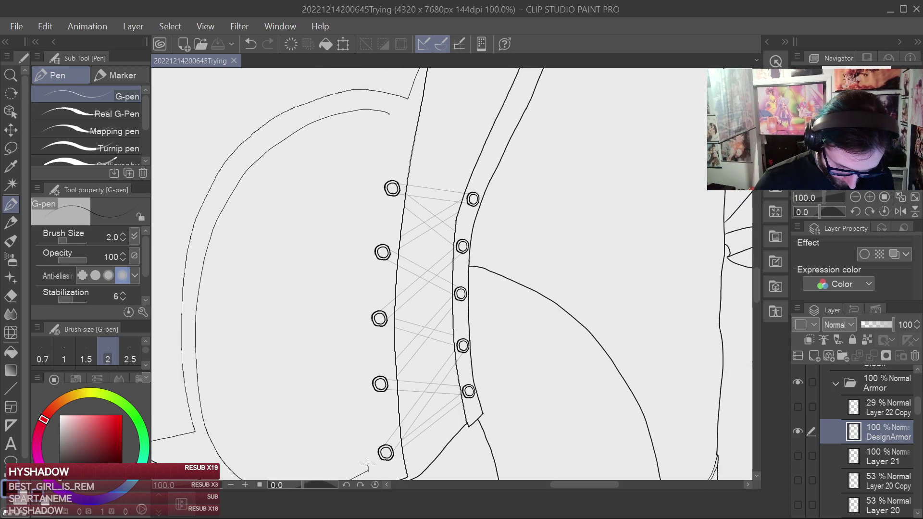
key("ctrl+z")
mouse_move(367, 456)
left_mouse_down()
mouse_move(367, 253)
mouse_move(391, 116)
left_mouse_up()
key("ctrl+z")
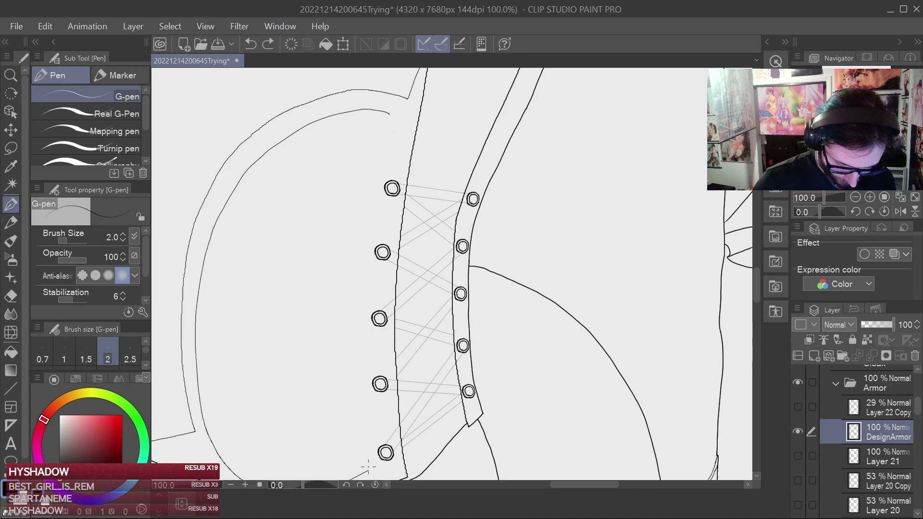
mouse_move(365, 453)
left_mouse_down()
mouse_move(361, 243)
mouse_move(392, 115)
left_mouse_up()
key("ctrl+z")
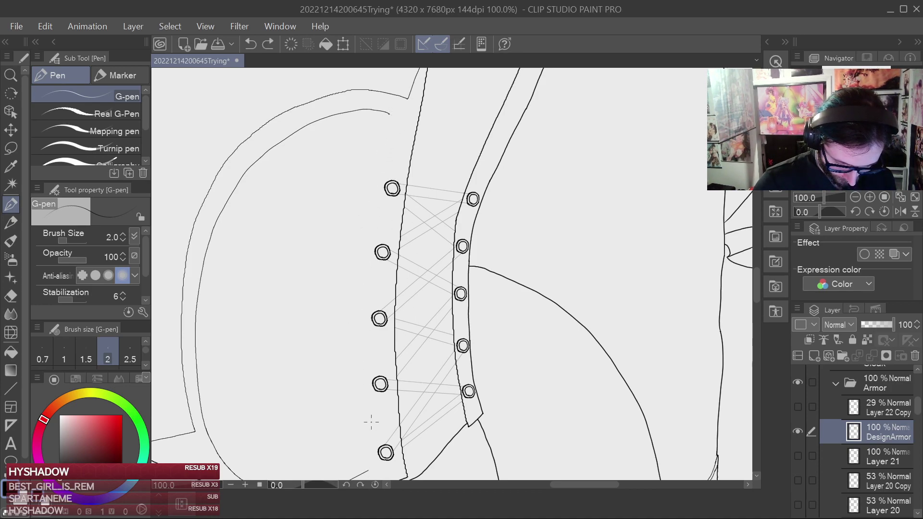
mouse_move(365, 457)
left_mouse_down()
mouse_move(359, 275)
mouse_move(386, 123)
left_mouse_up()
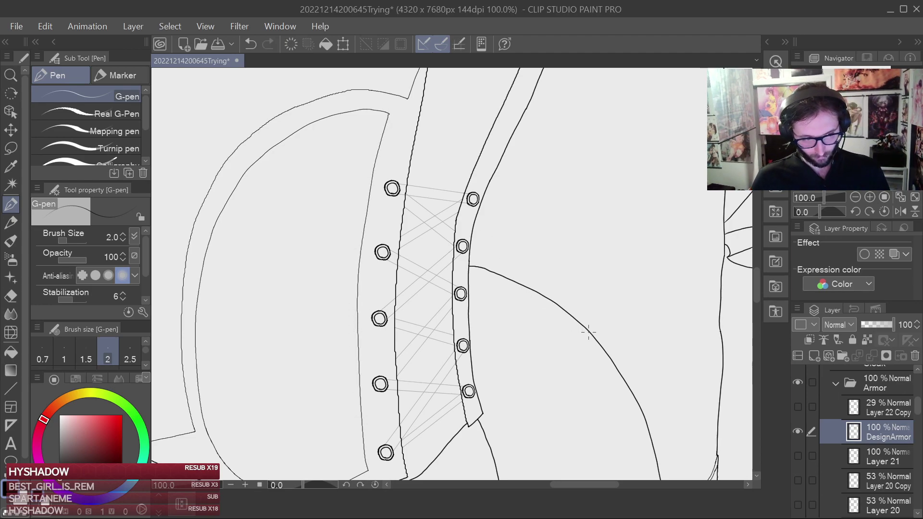
Clean the inner contour's upper corner by erasing the rough overlap and redrawing the short joining line with the G-pen, and save.
scroll(589, 333, "up", 2)
left_click_drag(471, 225, 653, 414)
scroll(561, 319, "up", 2)
left_click_drag(387, 174, 698, 518)
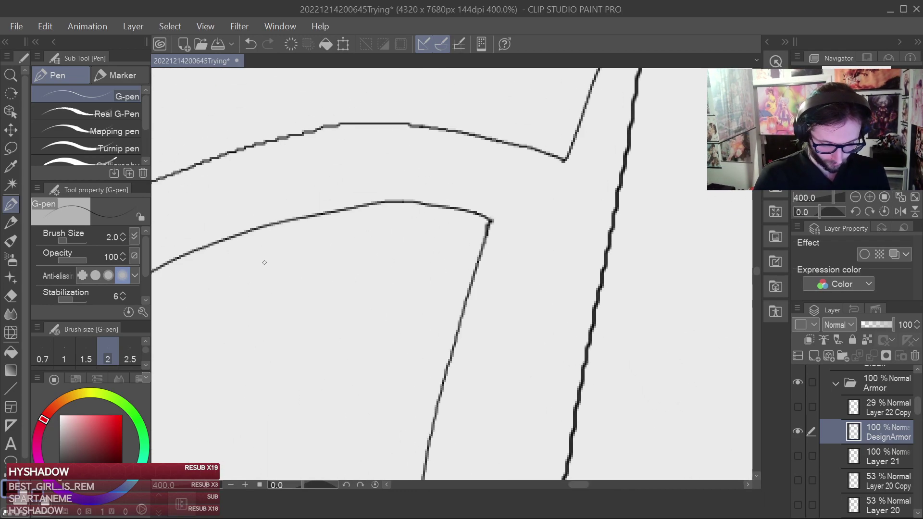
left_click(11, 297)
left_click(488, 222)
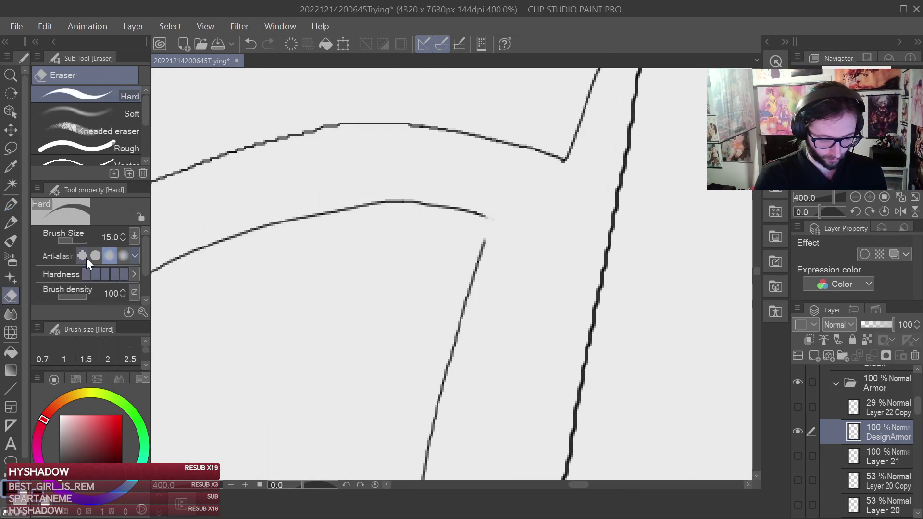
left_click(11, 204)
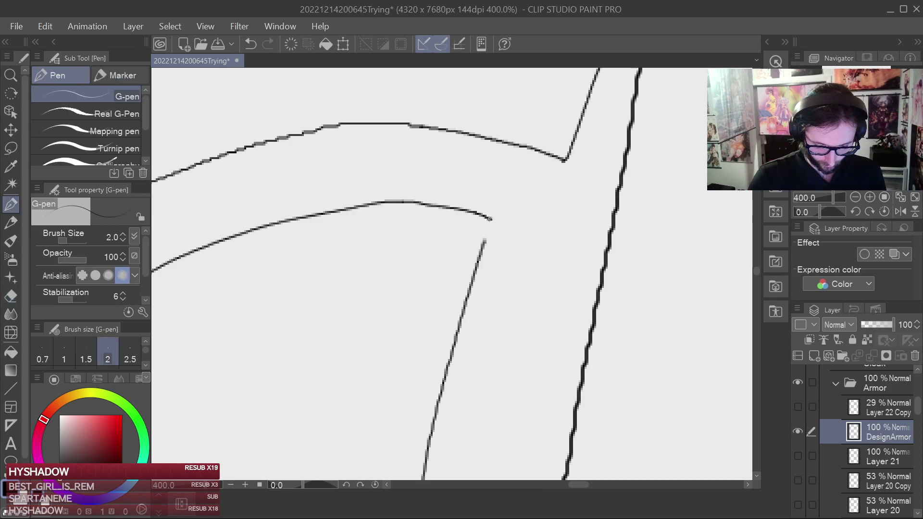
left_click_drag(486, 234, 492, 219)
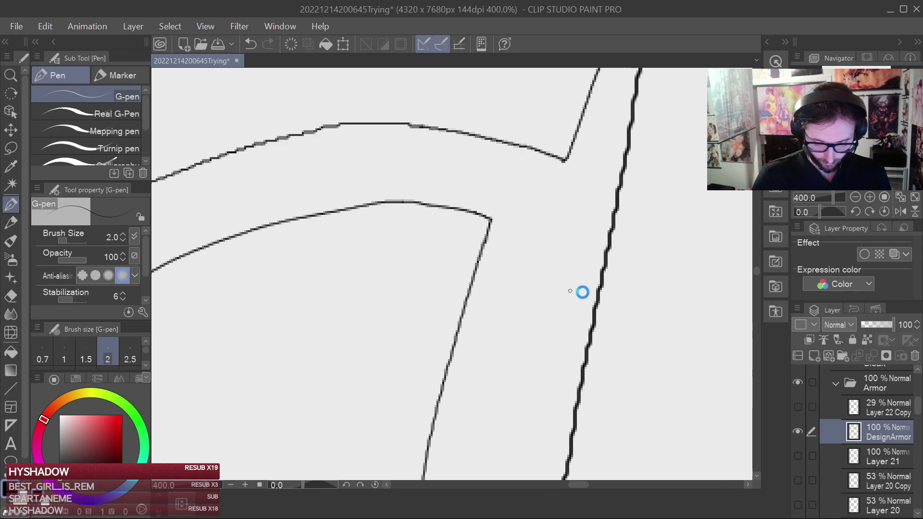
key("ctrl+s")
Lasso the closed inner contour beside the left eyelets, paste a copy of it on its own layer, and deselect.
scroll(581, 292, "down", 5)
left_click_drag(621, 336, 613, 249)
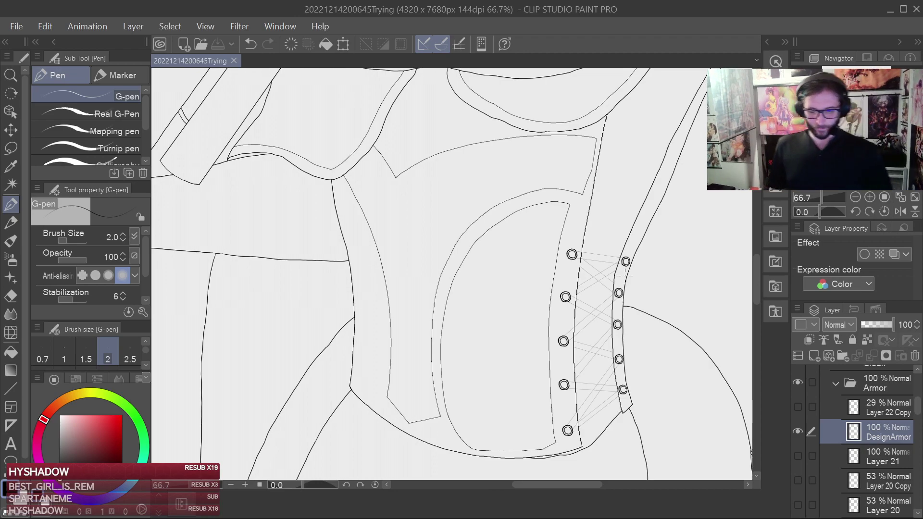
scroll(626, 275, "down", 9)
scroll(626, 276, "up", 3)
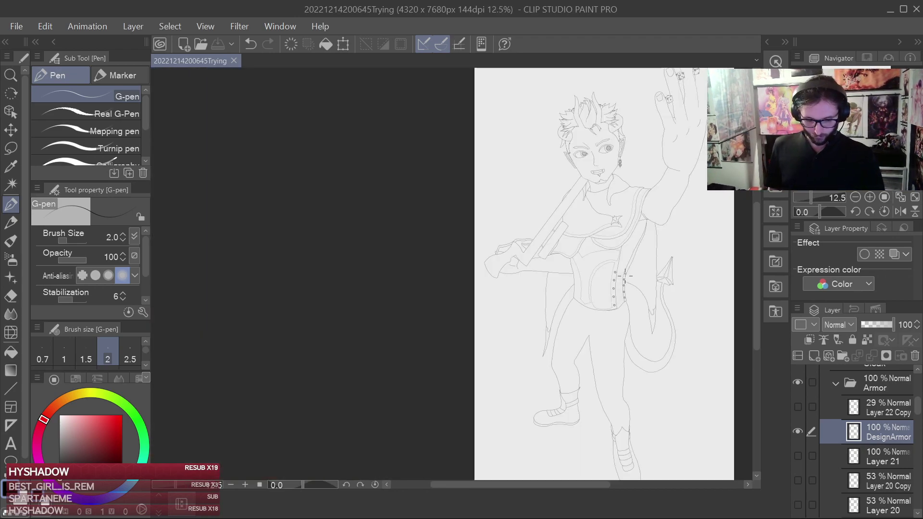
left_click_drag(625, 276, 613, 450)
scroll(553, 342, "up", 4)
scroll(597, 382, "up", 1)
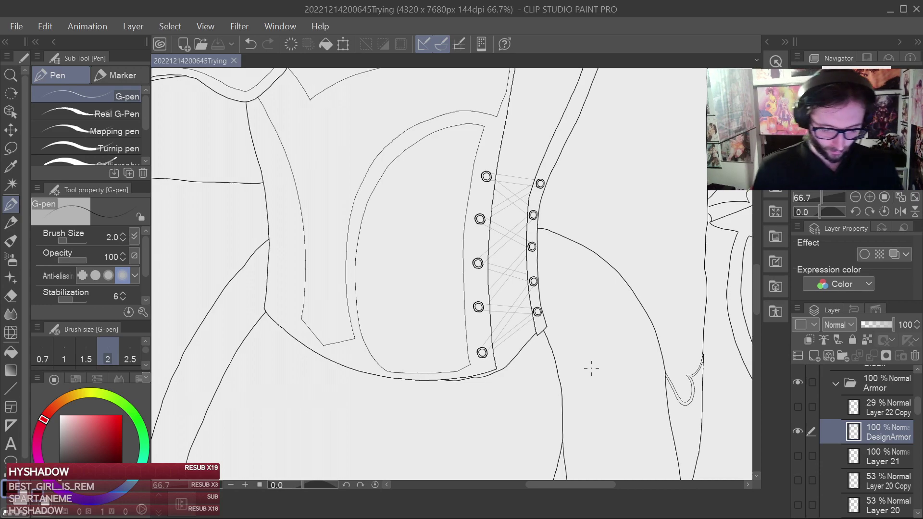
key("m")
mouse_move(351, 291)
left_mouse_down()
mouse_move(355, 226)
mouse_move(374, 168)
mouse_move(419, 128)
mouse_move(480, 114)
mouse_move(499, 324)
mouse_move(490, 397)
mouse_move(435, 410)
mouse_move(386, 381)
mouse_move(354, 280)
left_mouse_up()
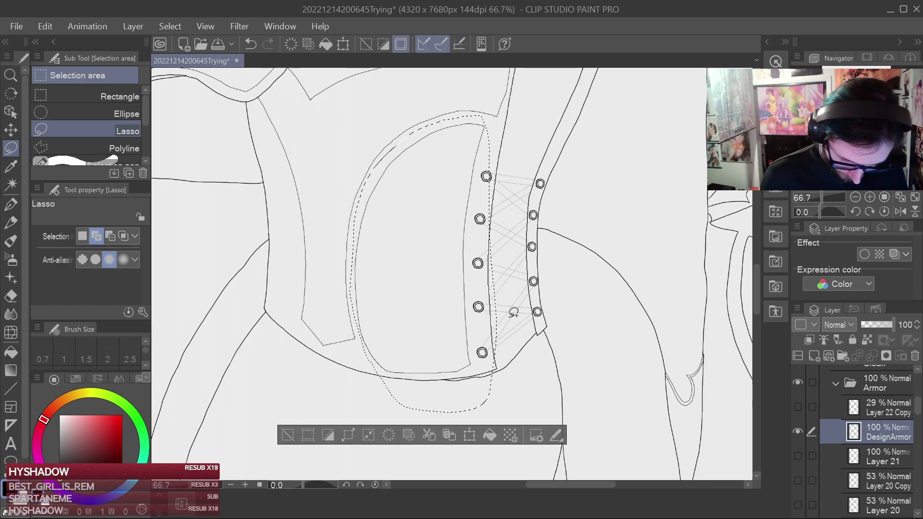
key("ctrl+c")
key("ctrl+v")
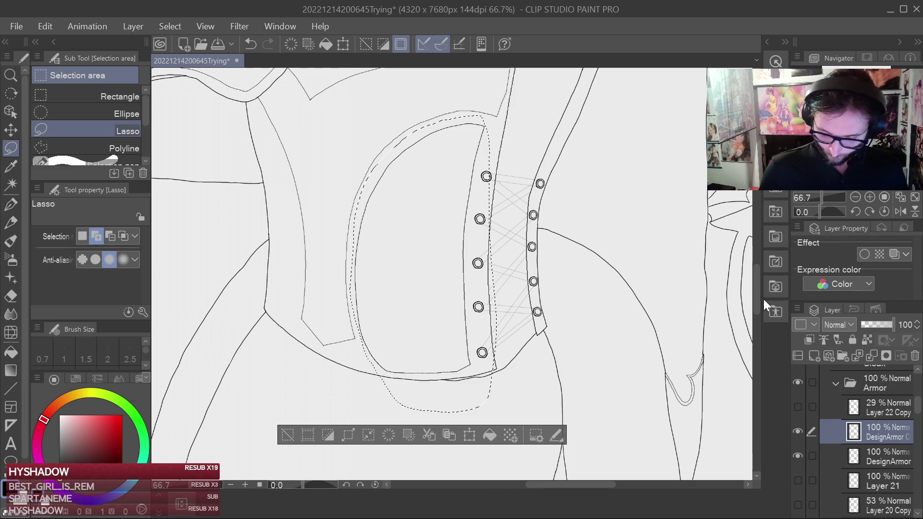
key("ctrl+d")
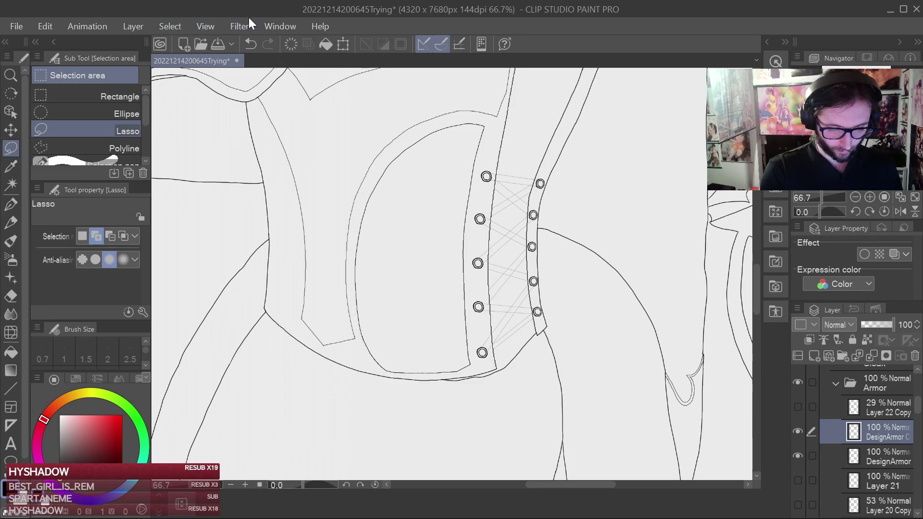
Transform the copied contour by moving it over the corset's narrow far-side strip and flipping it horizontally.
left_click(344, 43)
left_click_drag(474, 272, 321, 235)
left_click(79, 237)
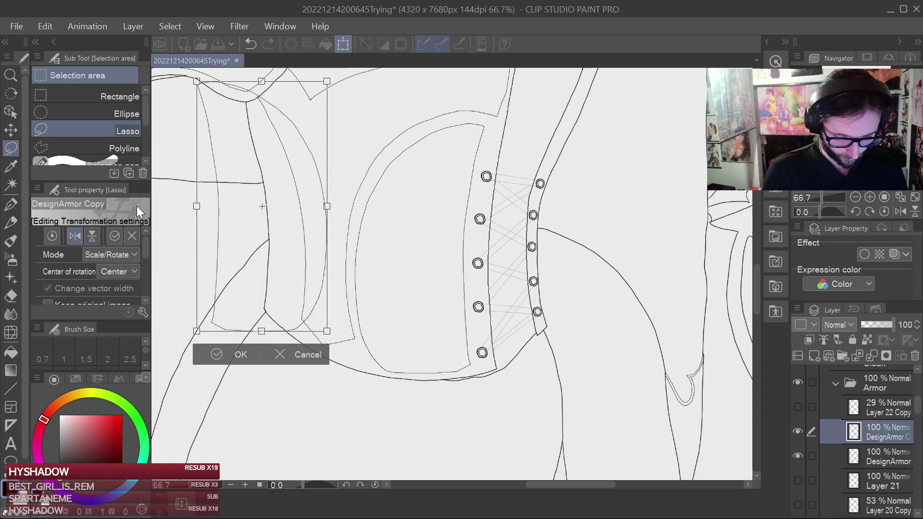
left_click_drag(414, 267, 574, 338)
mouse_move(481, 337)
left_mouse_down()
mouse_move(453, 340)
mouse_move(485, 334)
left_mouse_up()
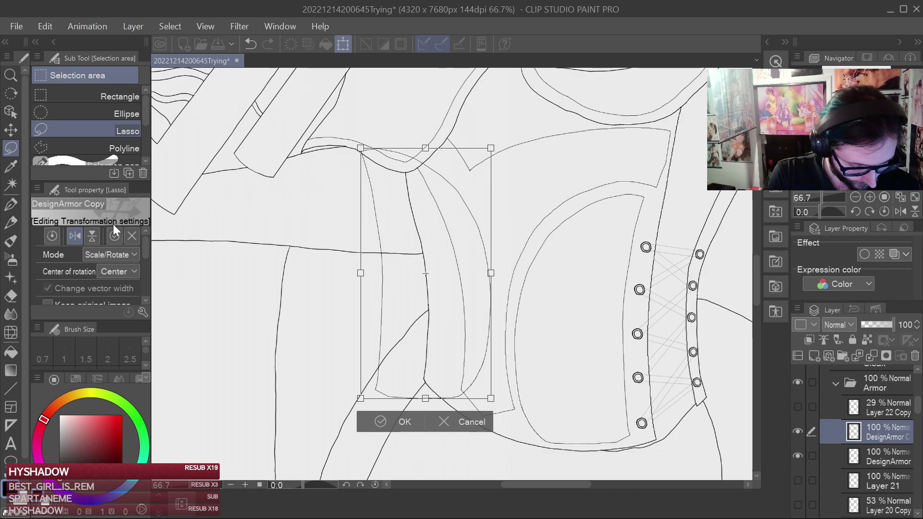
Set the transformation mode to Perspective and narrow and tilt the copied contour to follow the corset's far-side strip.
left_click(126, 262)
left_click(120, 357)
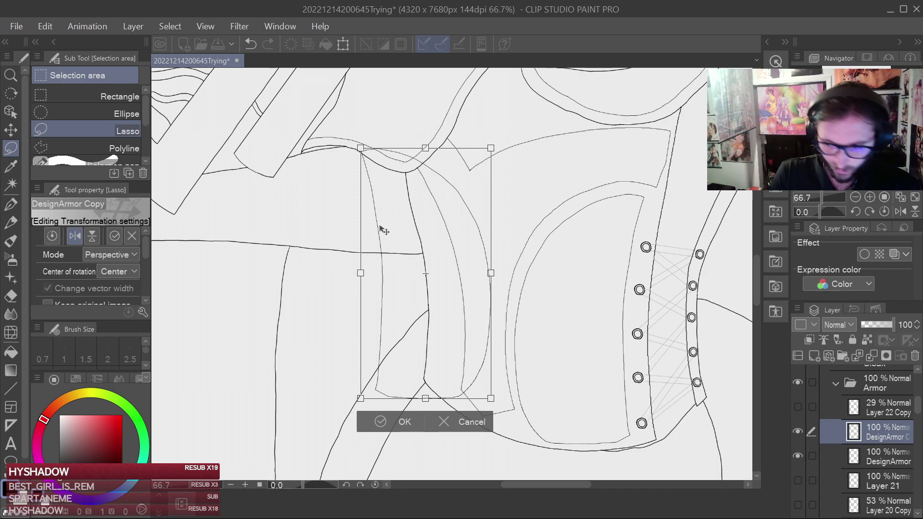
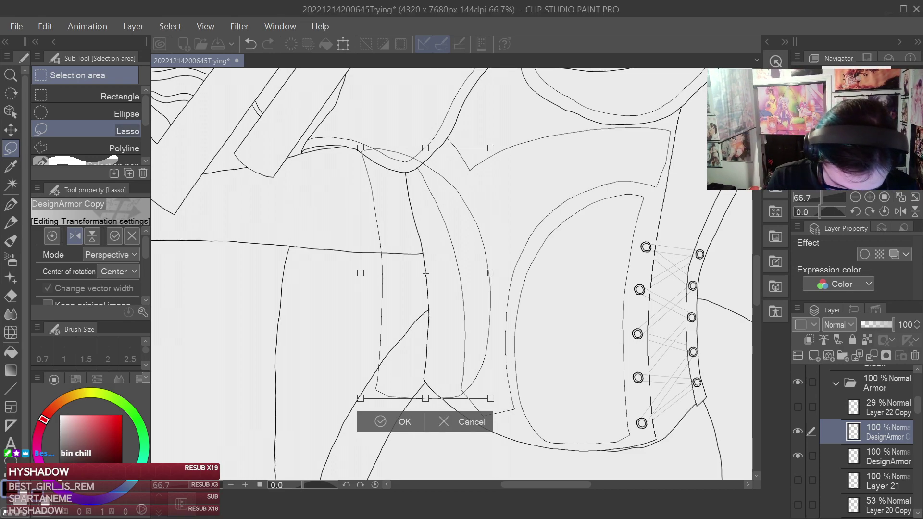
left_click_drag(361, 273, 363, 231)
left_click_drag(373, 119, 416, 178)
left_click_drag(491, 398, 455, 389)
left_click_drag(435, 333, 450, 341)
left_click_drag(505, 363, 505, 376)
left_click_drag(446, 339, 455, 343)
left_click_drag(512, 361, 464, 357)
left_click_drag(478, 139, 388, 131)
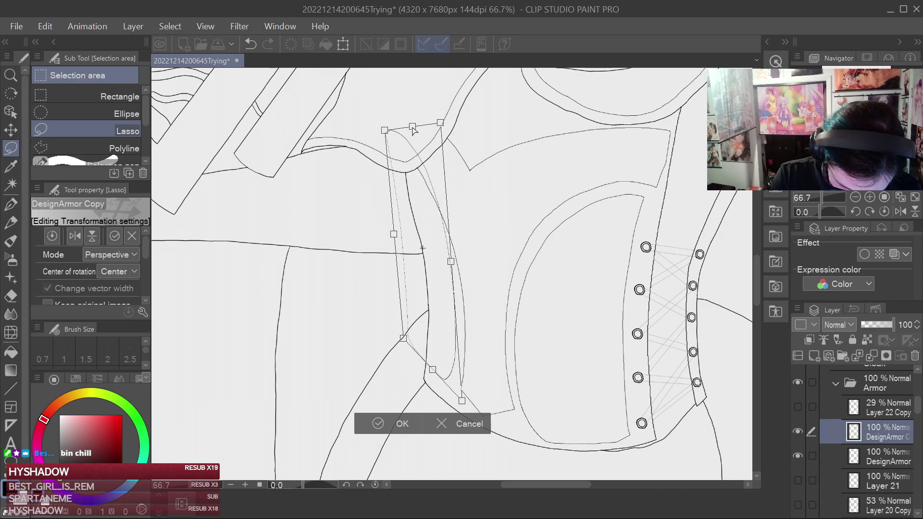
left_click_drag(394, 235, 444, 269)
left_click_drag(418, 143, 408, 154)
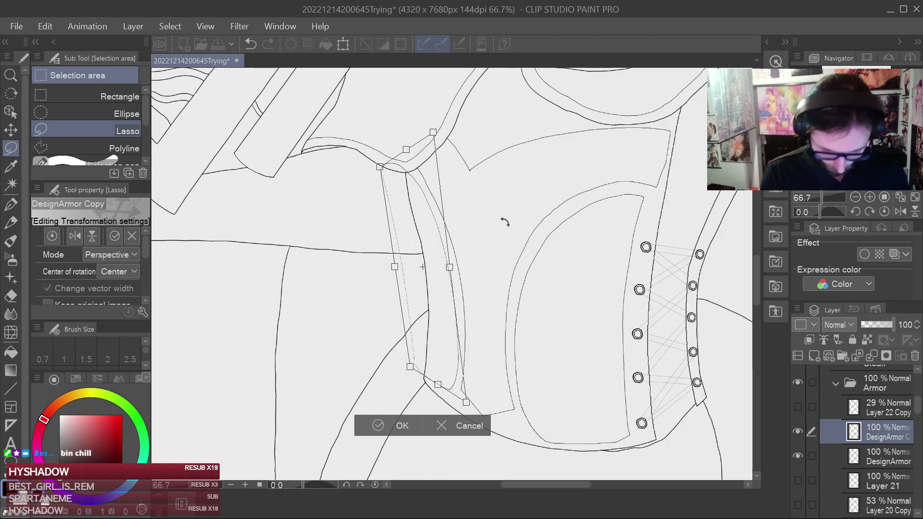
Refine the upper part of the perspective transformation, pulling the copy's outer upper corner inward toward the strip's top.
scroll(510, 226, "up", 2)
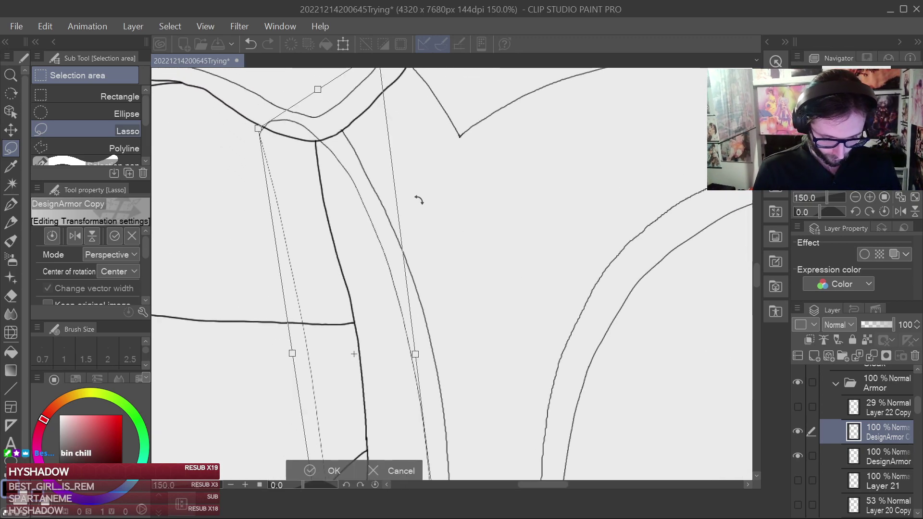
left_click_drag(259, 128, 359, 109)
left_click_drag(493, 348, 476, 137)
left_click_drag(428, 405, 440, 408)
mouse_move(402, 361)
left_mouse_down()
mouse_move(409, 363)
mouse_move(397, 365)
left_mouse_up()
left_click_drag(468, 239, 502, 265)
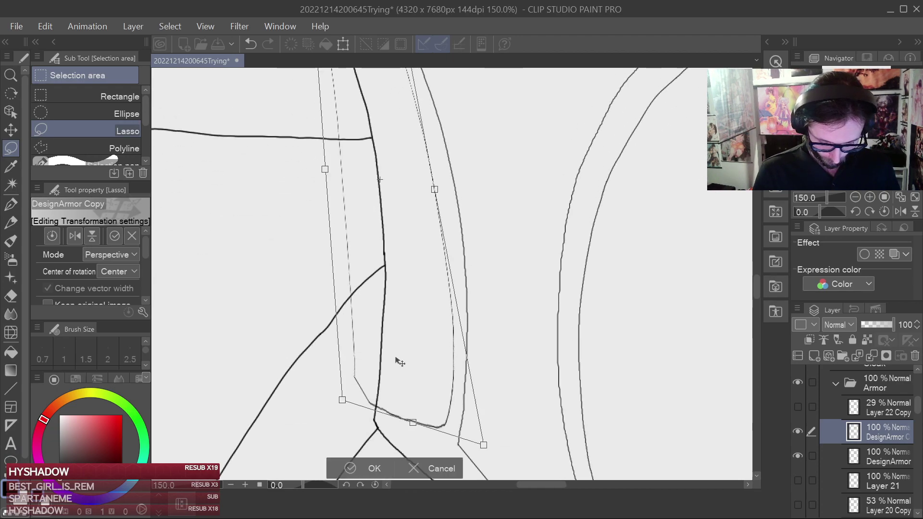
Fit the lower end of the perspective transformation into the far-side strip, shifting its bottom corners toward the strip's lower tip.
left_click_drag(341, 400, 425, 427)
left_click_drag(480, 439, 447, 410)
left_click_drag(493, 339, 479, 348)
left_click_drag(433, 383, 438, 385)
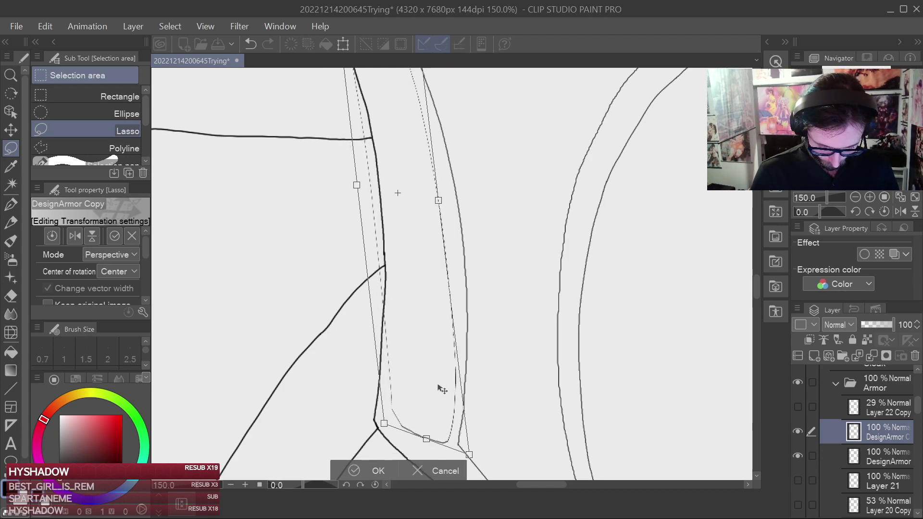
Fit the upper end of the perspective transformation to the strip's top, placing its corners around the lower edge of the bust piece.
key("space")
left_click_drag(484, 202, 519, 372)
left_click_drag(404, 116, 372, 139)
left_click_drag(446, 115, 437, 126)
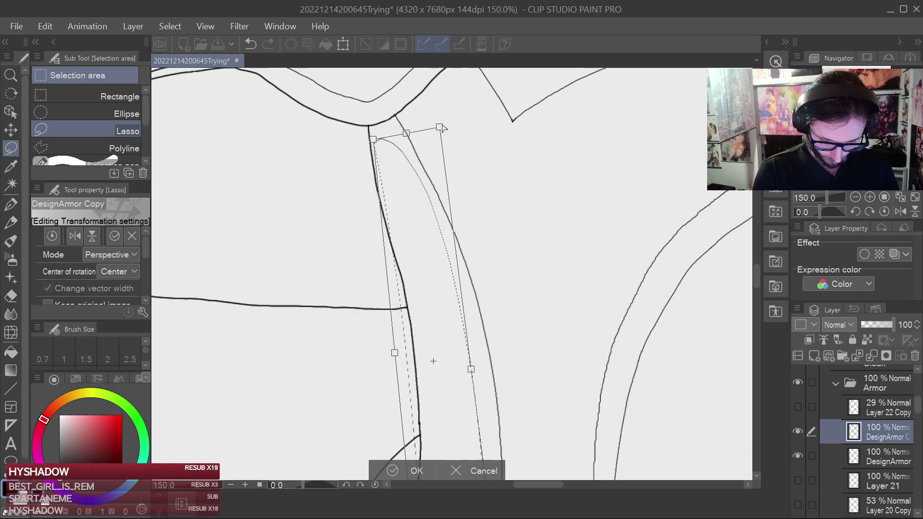
scroll(605, 267, "down", 3)
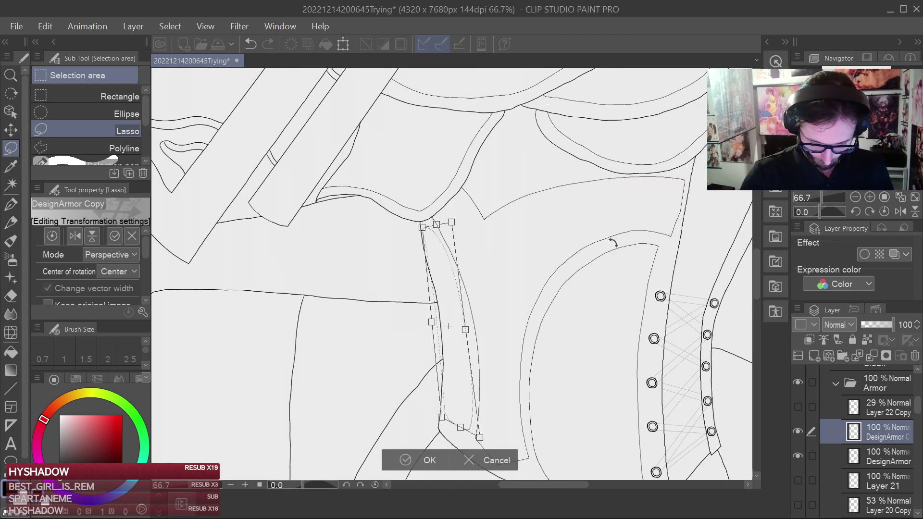
scroll(434, 215, "up", 3)
left_click_drag(391, 249, 426, 218)
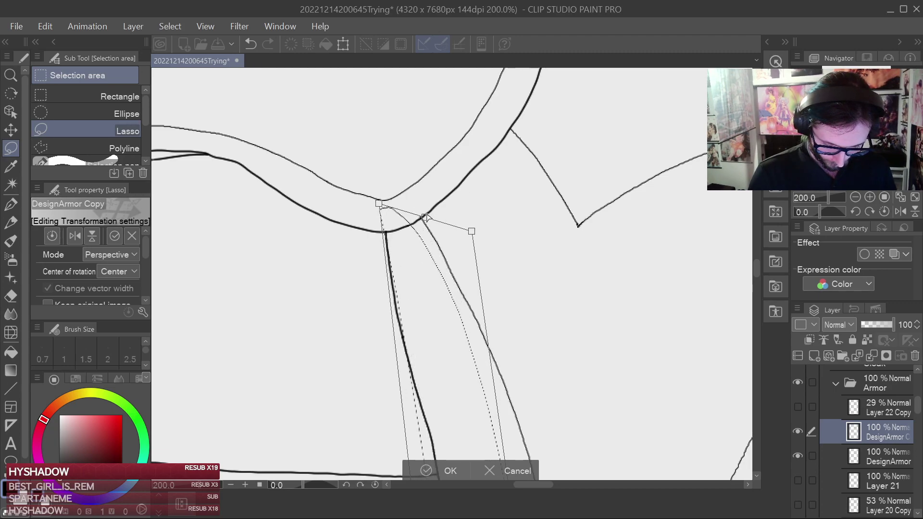
Check the copied contour's fit down to the strip's lower end and apply the perspective transformation.
left_click_drag(563, 351, 526, 154)
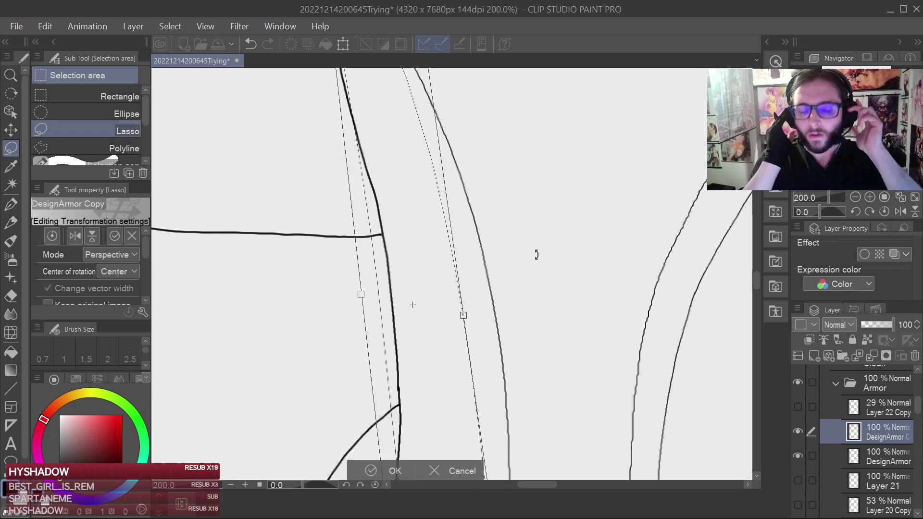
left_click_drag(572, 339, 538, 198)
left_click_drag(553, 307, 548, 196)
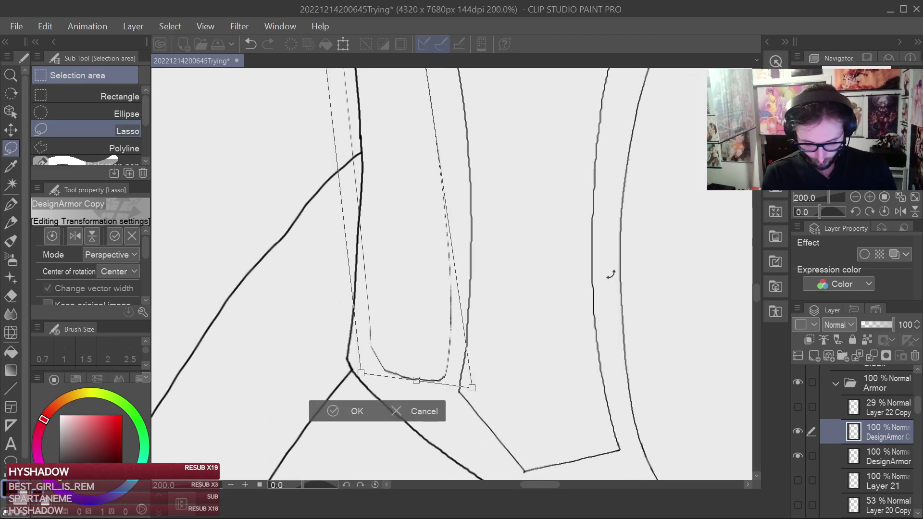
scroll(611, 275, "down", 2)
left_click_drag(568, 269, 536, 398)
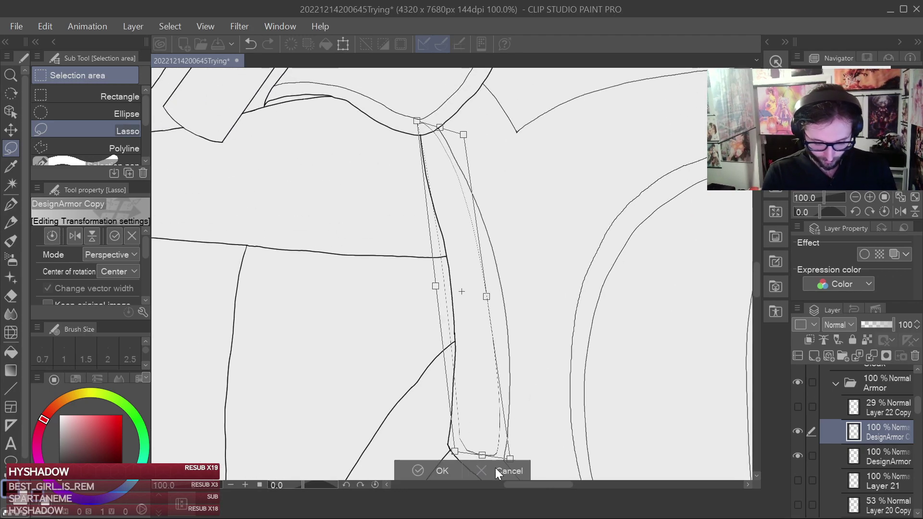
left_click(442, 471)
Dim the DesignArmor Copy layer to 19% opacity as a tracing guide and make the DesignArmor layer active with the G-pen.
mouse_move(569, 370)
left_mouse_down()
mouse_move(566, 318)
mouse_move(491, 286)
left_mouse_up()
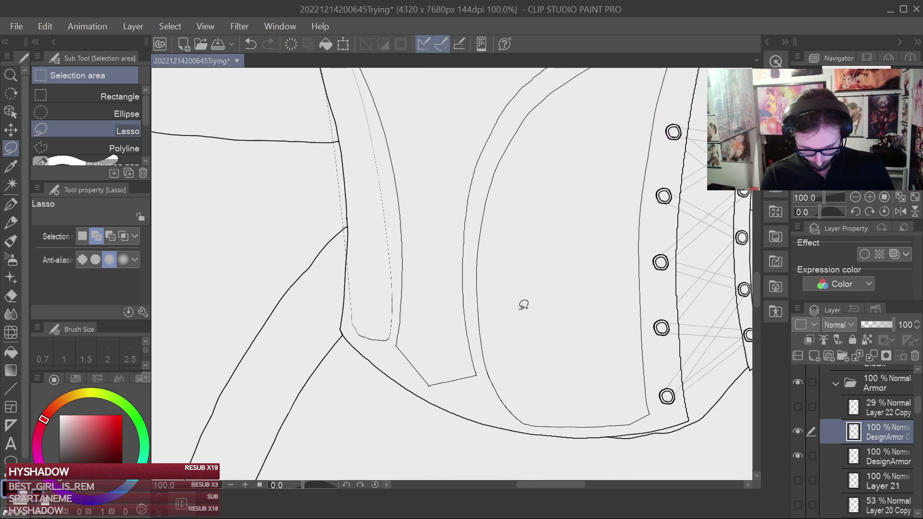
left_click_drag(523, 304, 517, 390)
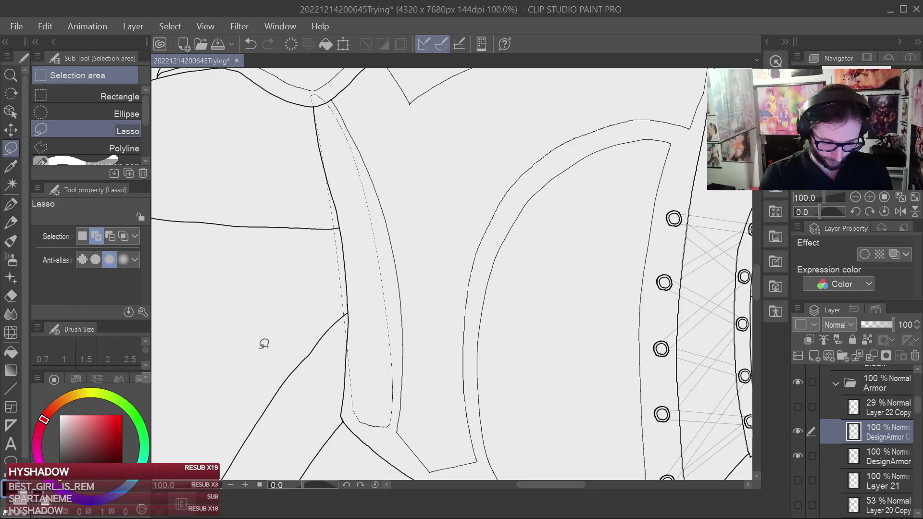
left_click(797, 431)
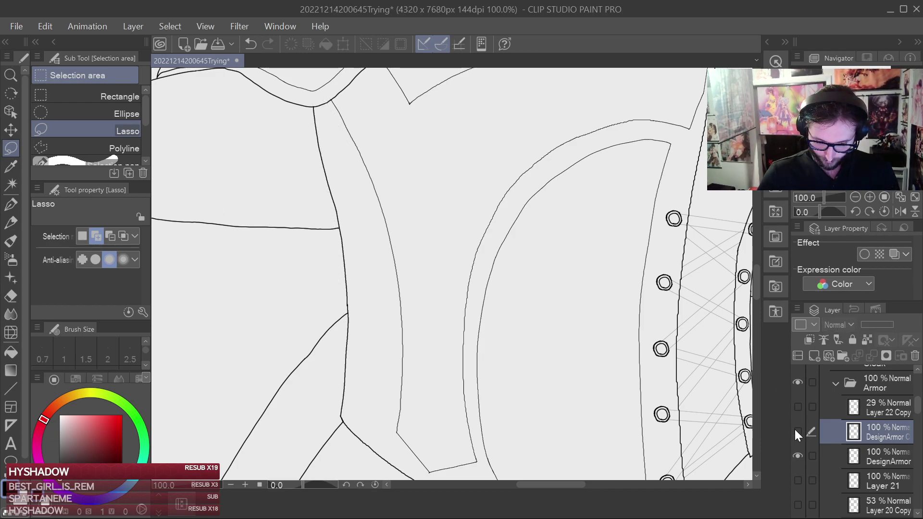
left_click(863, 458)
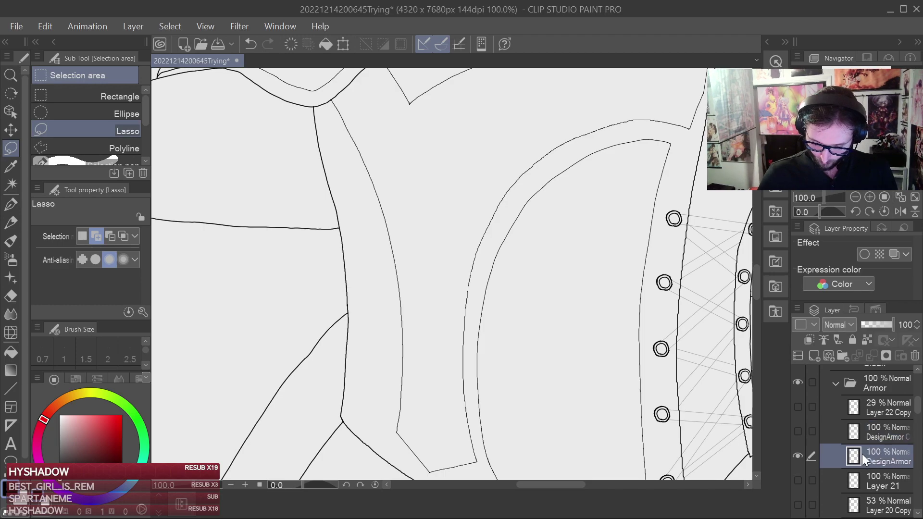
left_click(11, 205)
left_click(890, 437)
left_click(797, 432)
left_click_drag(891, 326, 867, 325)
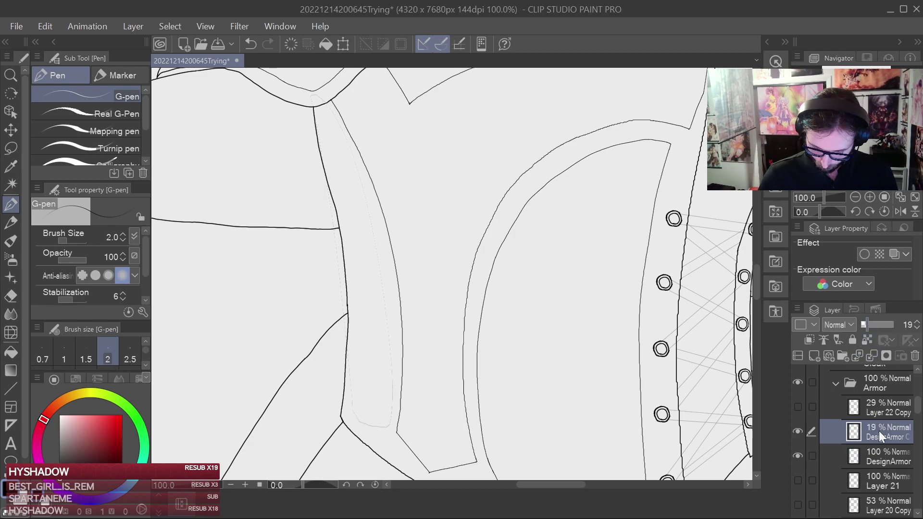
left_click(869, 459)
Ink the upper part of the strip's inner contour parallel to its curved edge, starting at the bust piece, and save the drawing.
scroll(522, 341, "up", 3)
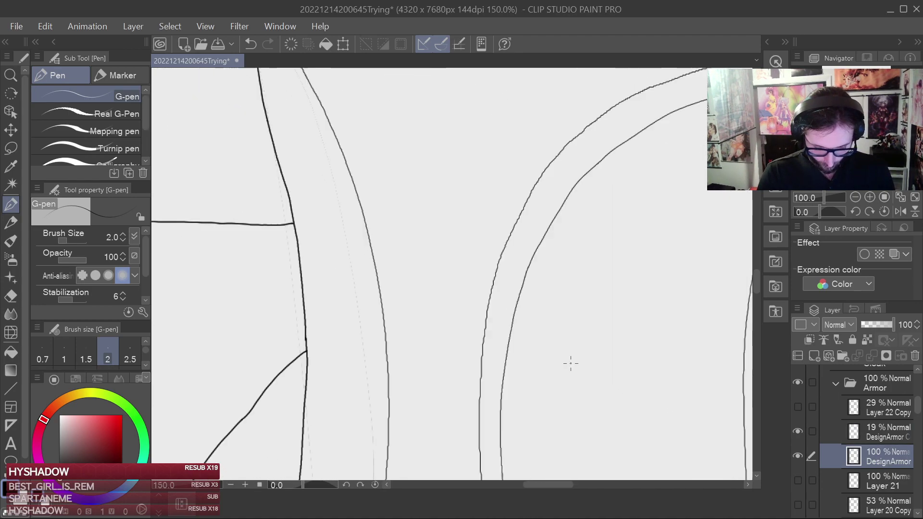
left_click_drag(443, 241, 549, 295)
scroll(335, 195, "up", 1)
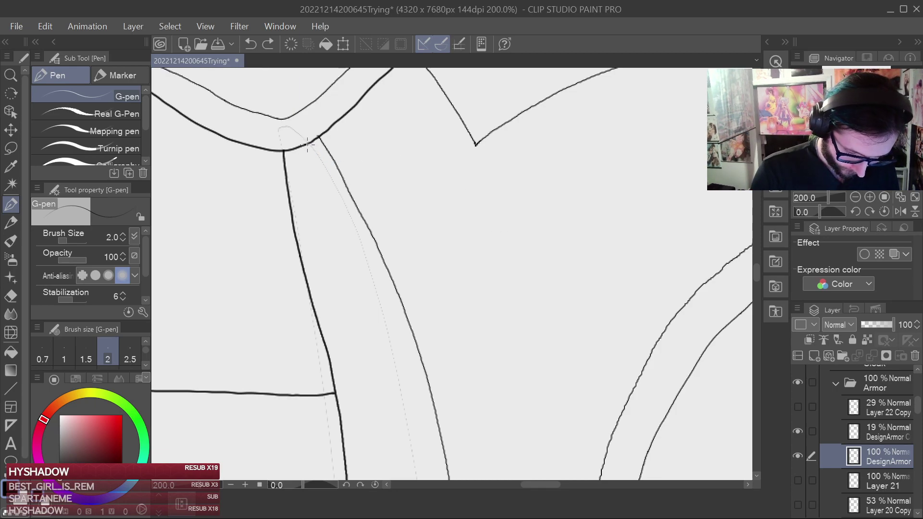
mouse_move(311, 146)
left_mouse_down()
mouse_move(386, 299)
mouse_move(428, 450)
left_mouse_up()
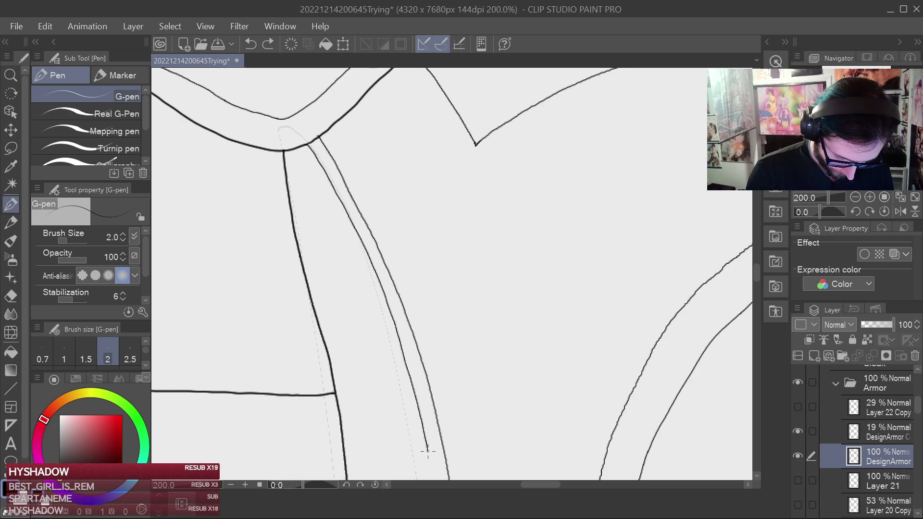
key("ctrl+s")
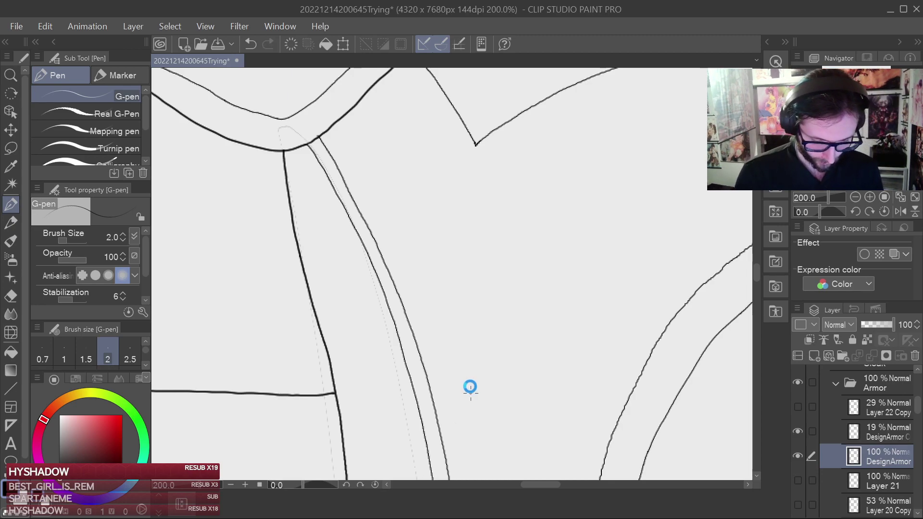
Extend the strip's inner contour line down its middle in the horizontally flipped view and save the drawing.
left_click_drag(475, 384, 429, 171)
left_click_drag(447, 278, 420, 158)
left_click_drag(441, 227, 426, 163)
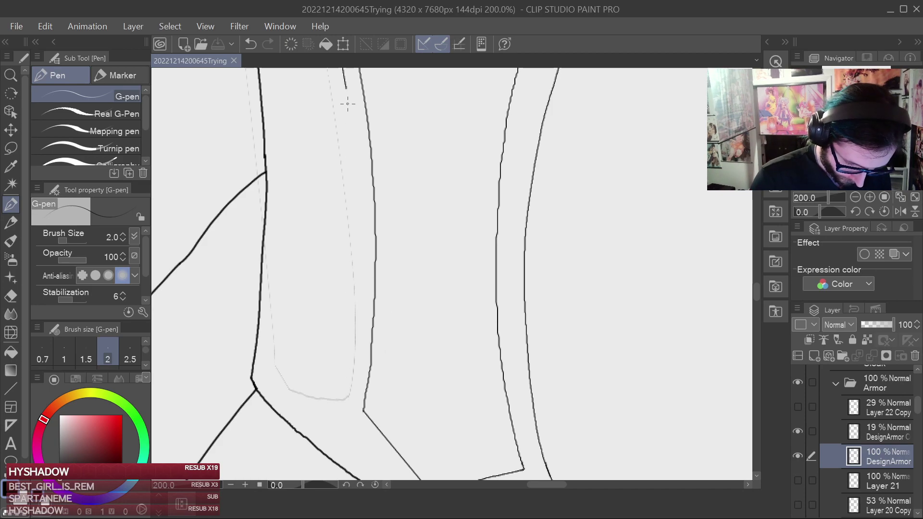
left_click_drag(346, 87, 349, 106)
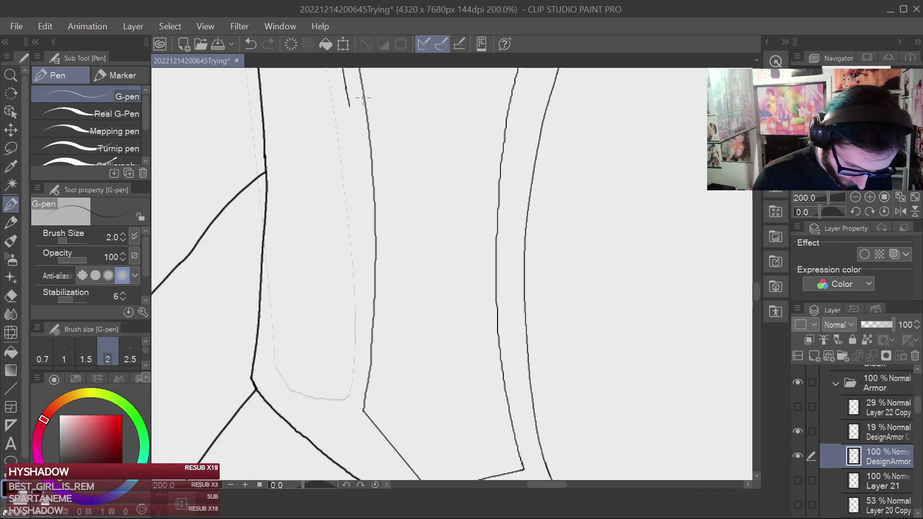
left_click(901, 212)
scroll(421, 199, "up", 3)
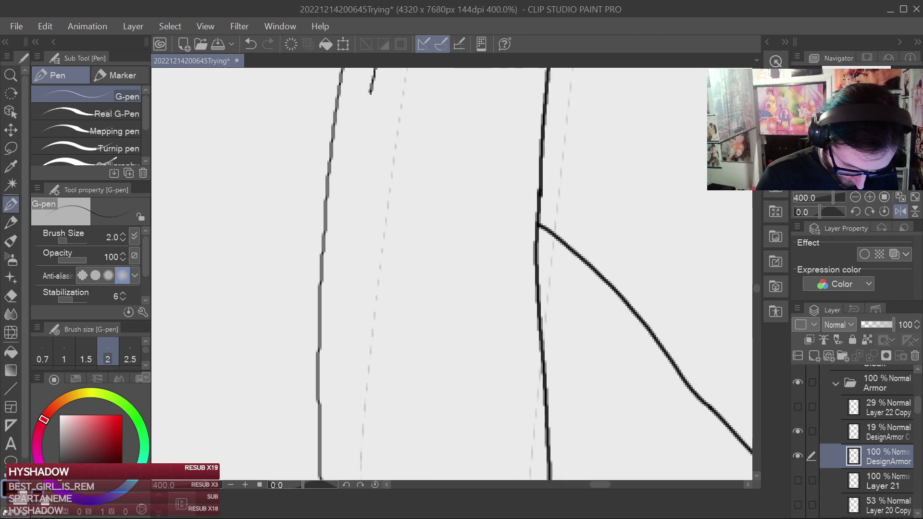
left_click_drag(366, 122, 357, 151)
key("ctrl+z")
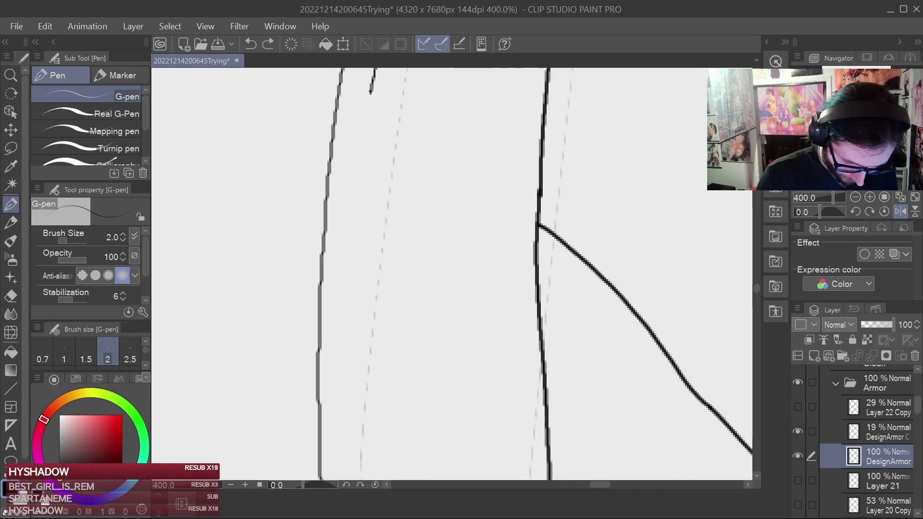
left_click_drag(369, 110, 353, 421)
key("ctrl+s")
Continue the inner contour line down to the guide's lower corner near the strip's bottom.
left_click_drag(418, 365, 377, 43)
left_click_drag(316, 114, 321, 183)
key("ctrl+z")
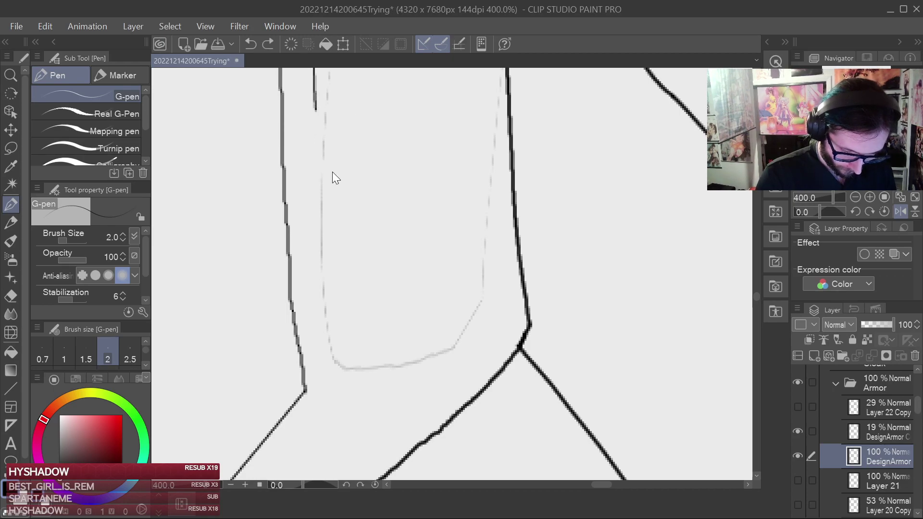
left_click_drag(315, 107, 338, 372)
key("ctrl+z")
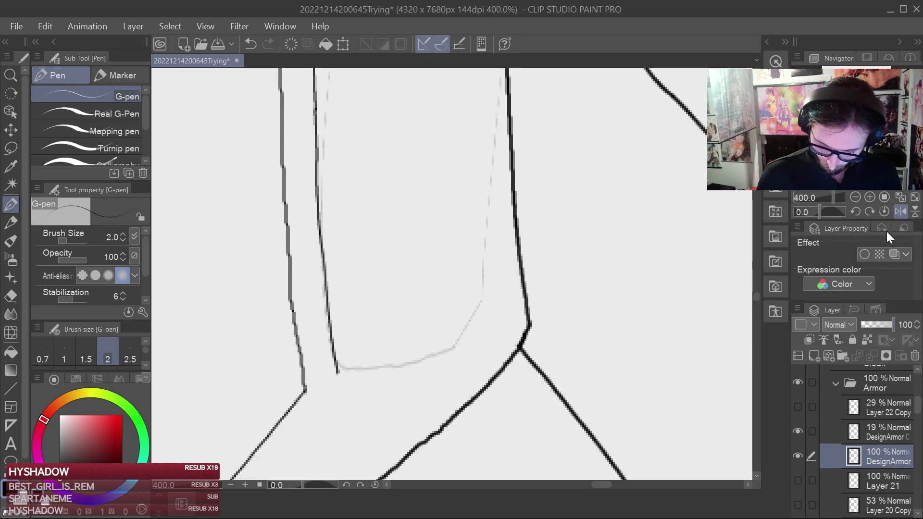
Hide the DesignArmor Copy guide layer and compare the corset line art in normal and mirrored view.
left_click(901, 211)
scroll(583, 241, "down", 4)
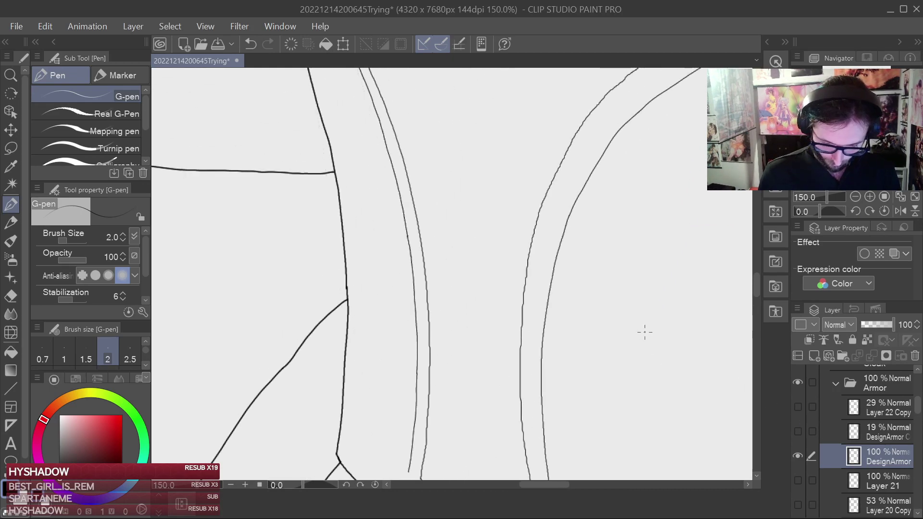
scroll(645, 332, "down", 3)
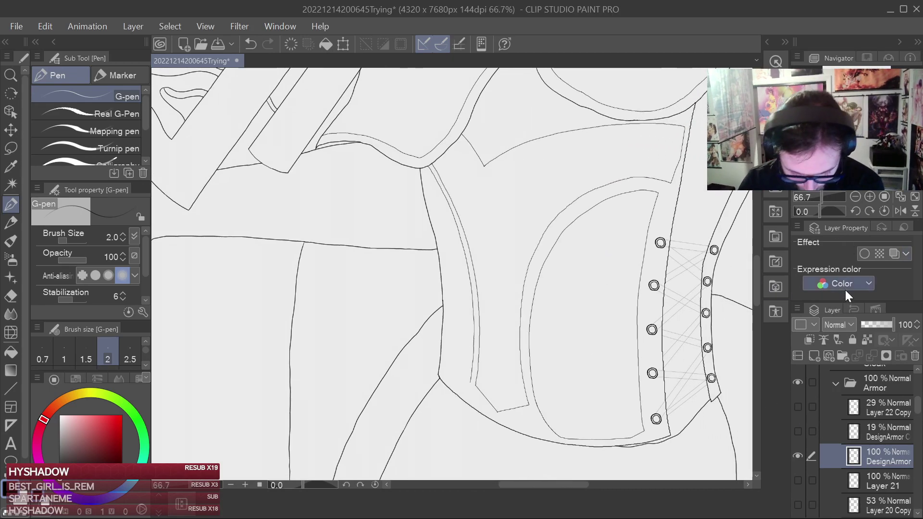
left_click(903, 211)
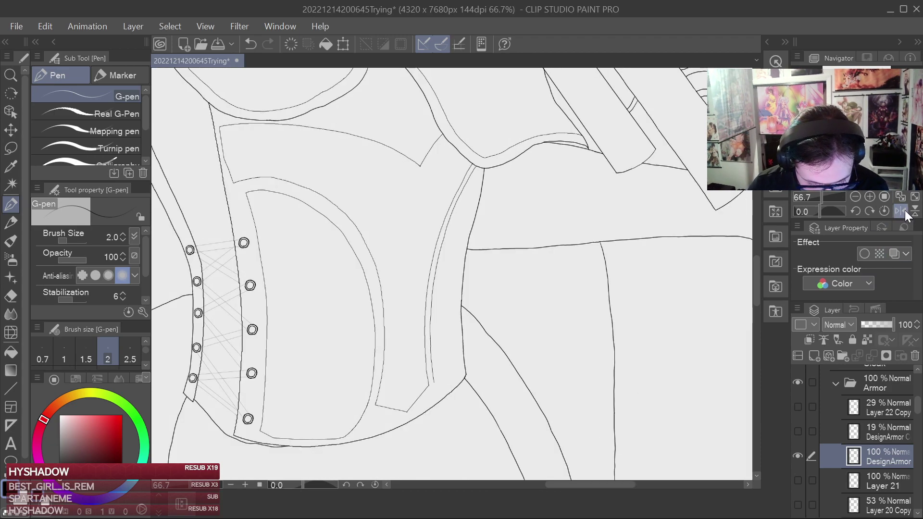
left_click(904, 212)
mouse_move(528, 247)
left_mouse_down()
mouse_move(628, 241)
mouse_move(505, 289)
left_mouse_up()
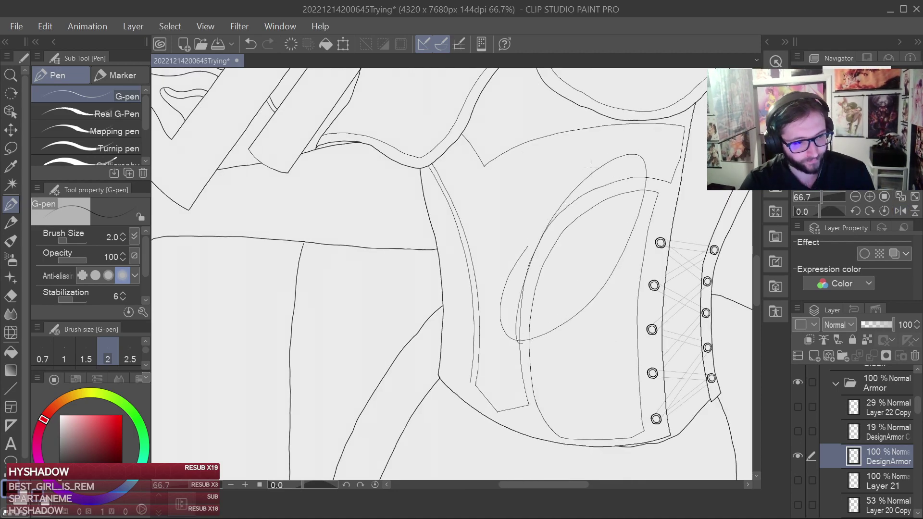
key("ctrl+z")
key("ctrl+z")
Erase the upper curved part of the side panel's inner contour beside the eyelets with the hard eraser at size 15 and save.
key("ctrl+s")
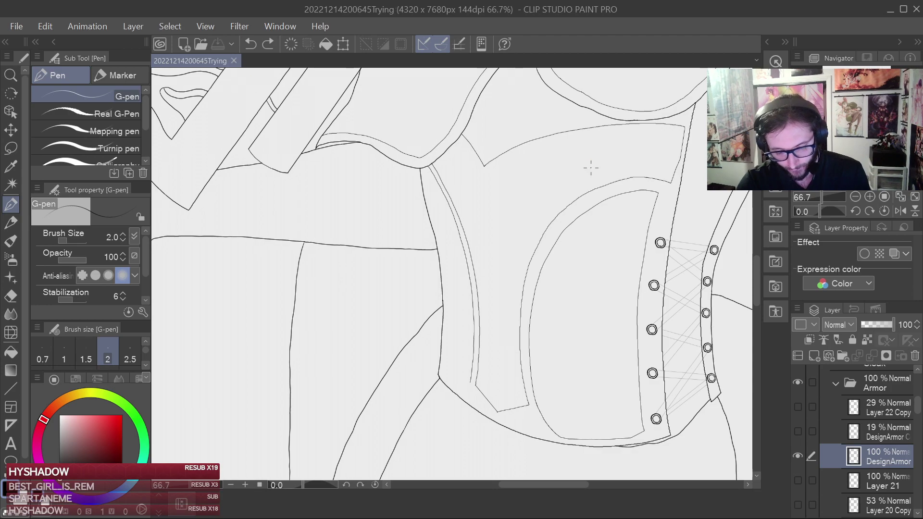
scroll(591, 167, "up", 1)
scroll(590, 167, "up", 2)
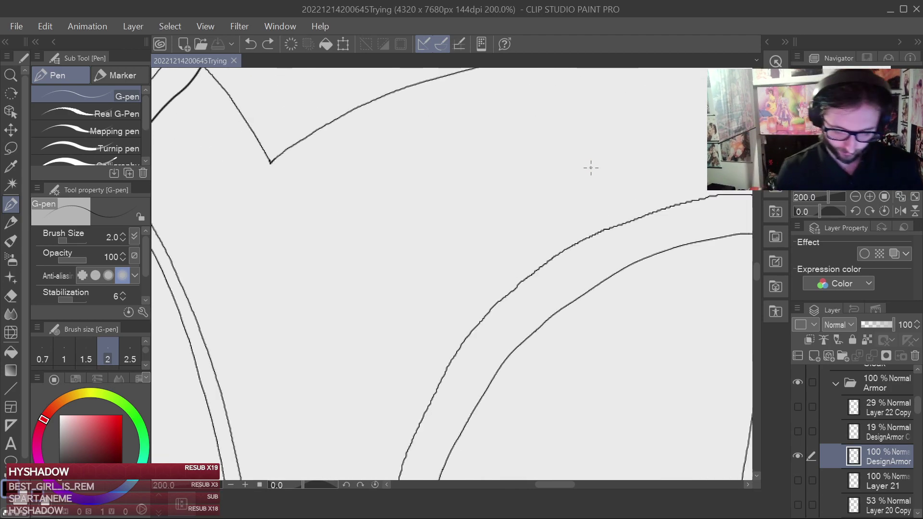
left_click_drag(544, 323, 480, 210)
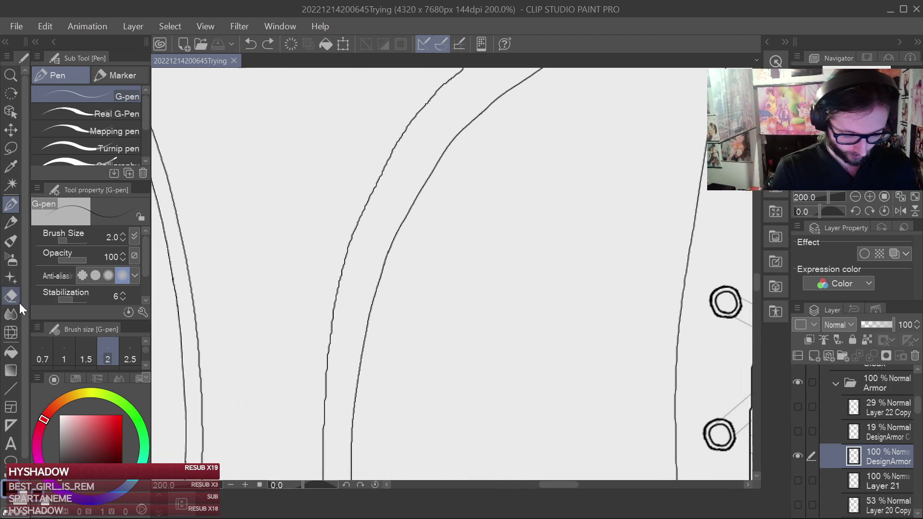
key("e")
mouse_move(377, 379)
left_mouse_down()
mouse_move(365, 330)
mouse_move(394, 255)
mouse_move(487, 110)
left_mouse_up()
left_click_drag(505, 158, 410, 320)
mouse_move(396, 269)
left_mouse_down()
mouse_move(519, 203)
mouse_move(653, 180)
left_mouse_up()
left_click_drag(566, 332, 619, 184)
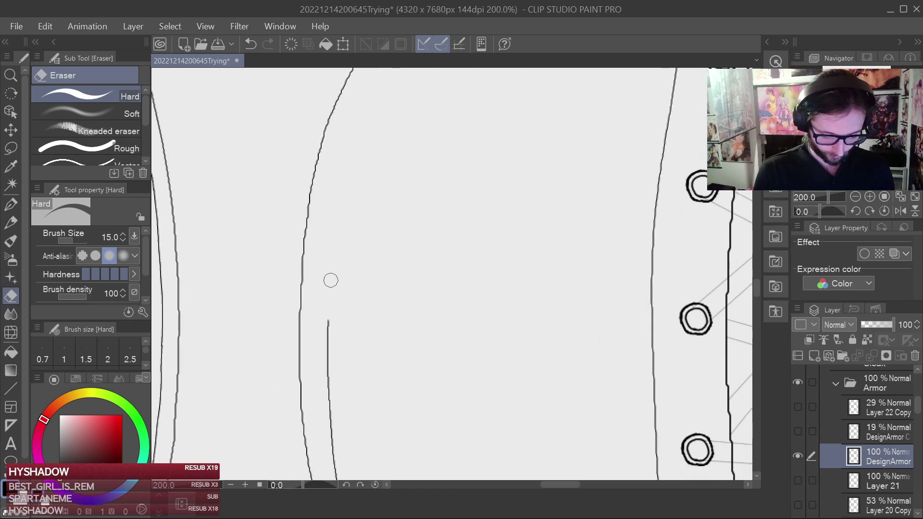
key("ctrl+s")
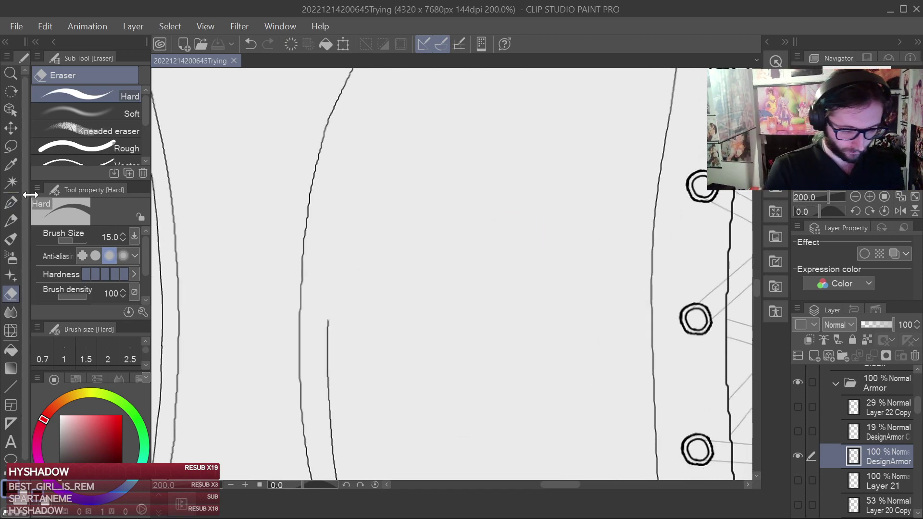
left_click(12, 202)
scroll(439, 301, "up", 3)
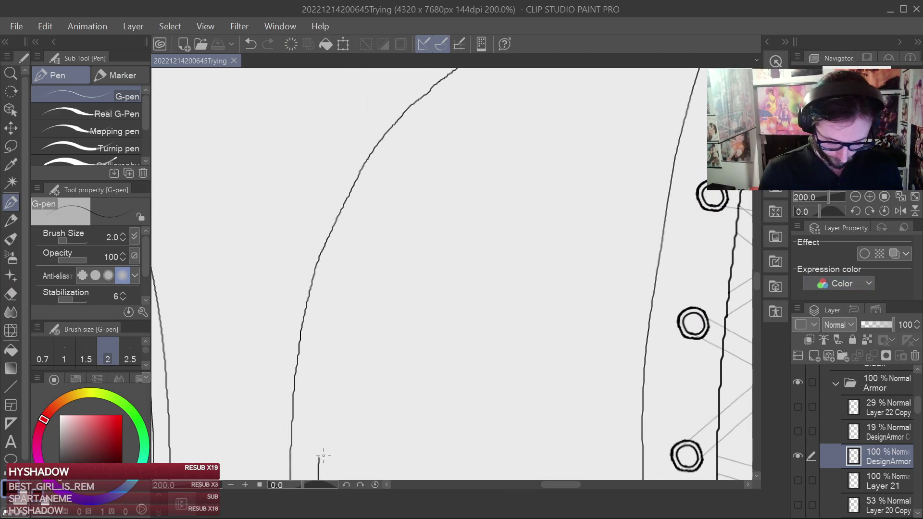
key("ctrl+z")
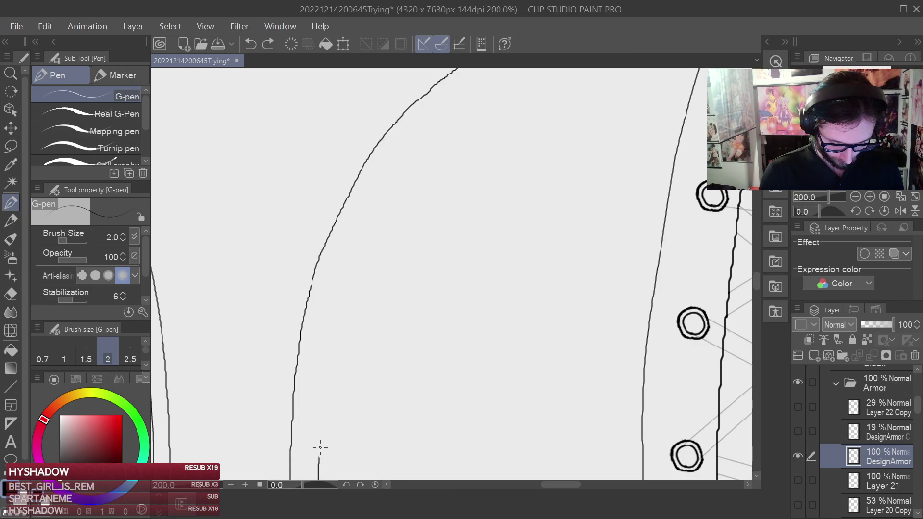
Clear the stray mark and redraw the side panel's inner contour upward along the curved outer edge with the G-pen at size 2.
scroll(473, 212, "up", 4)
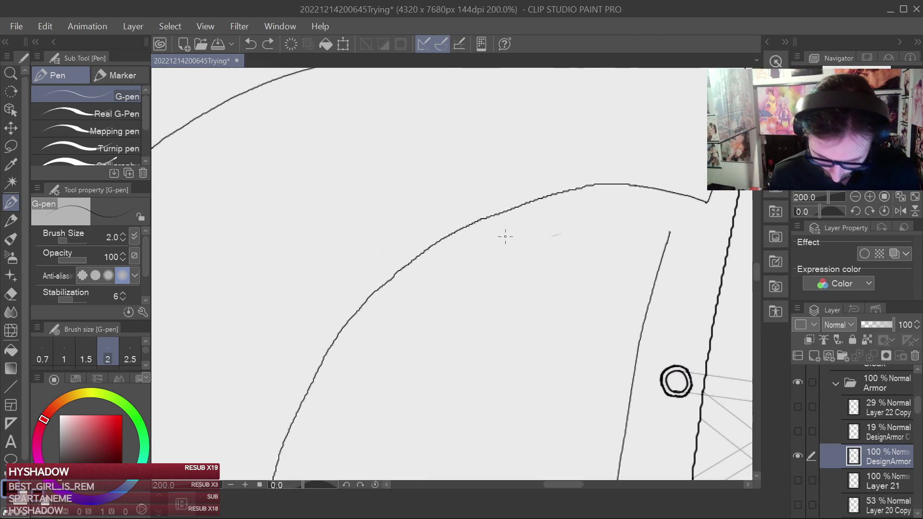
left_click(12, 295)
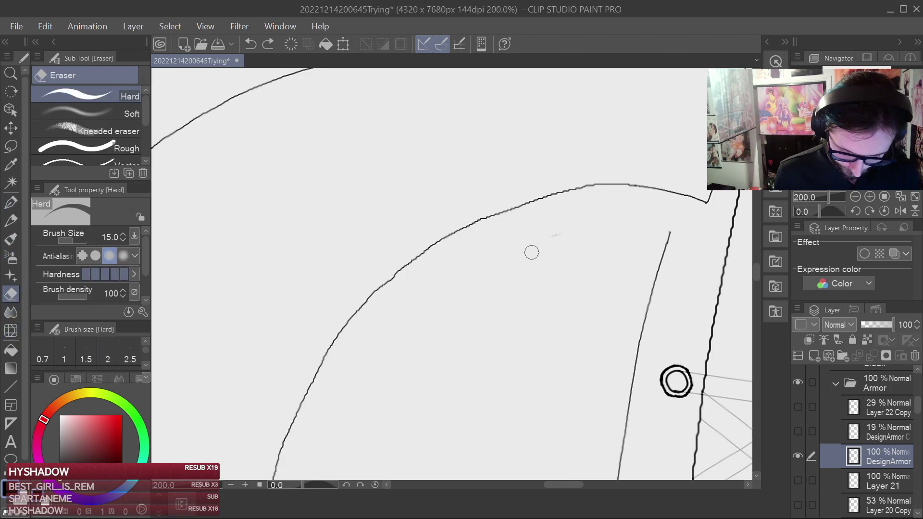
left_click(11, 202)
left_click_drag(412, 340, 442, 204)
left_click_drag(408, 302, 428, 173)
left_click_drag(404, 94, 380, 136)
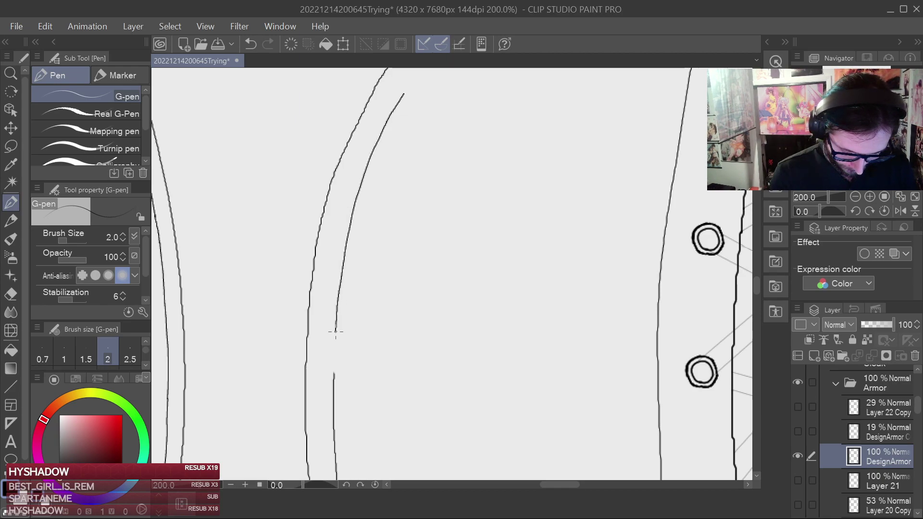
left_click_drag(473, 248, 440, 460)
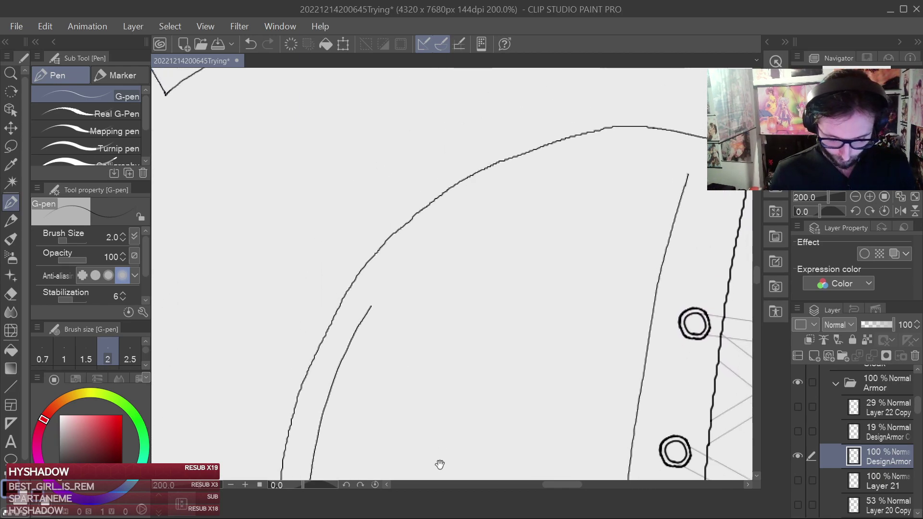
Continue the inner contour around the panel's curved shoulder, joining it to the open end of the line below.
left_click_drag(486, 323, 456, 367)
left_click_drag(494, 222, 386, 292)
key("ctrl+z")
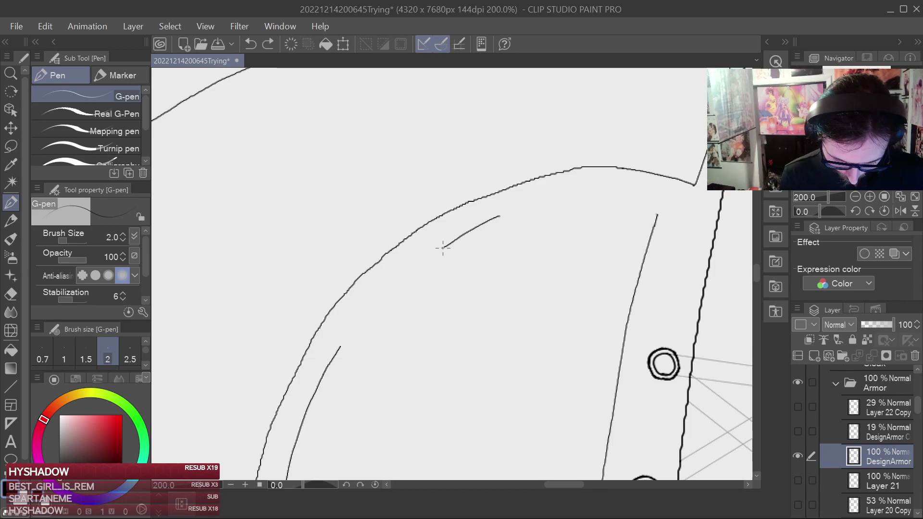
left_click_drag(339, 346, 441, 262)
scroll(380, 308, "up", 4)
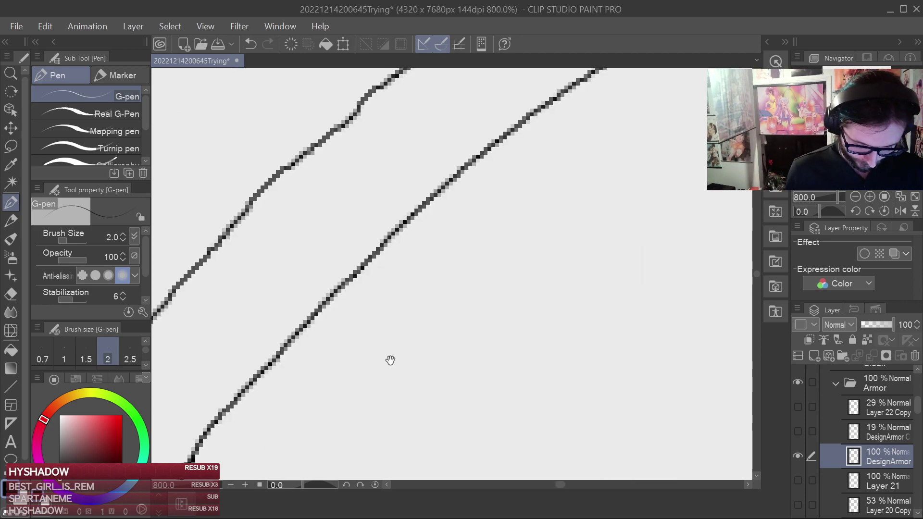
Erase the kinked joint in the inner contour with the hard eraser at size 15, redraw it as a smooth connection and save.
key("g")
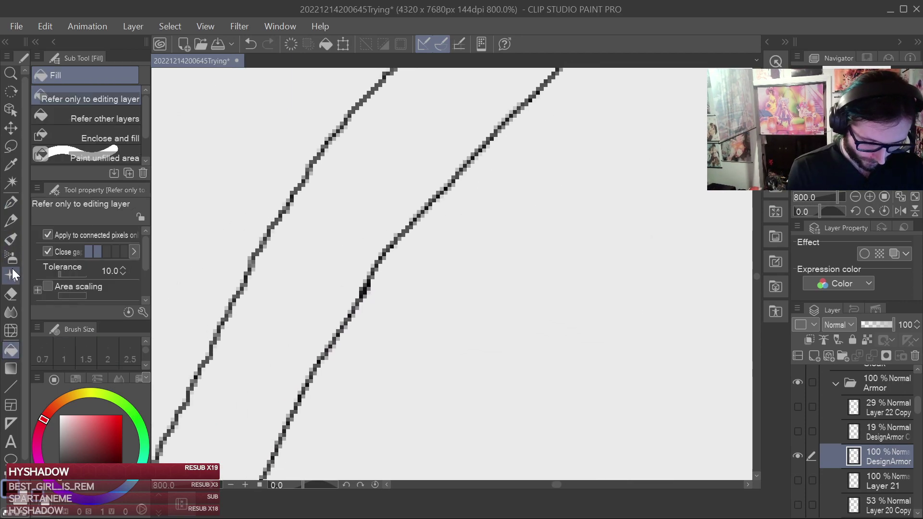
key("e")
left_click_drag(362, 299, 360, 304)
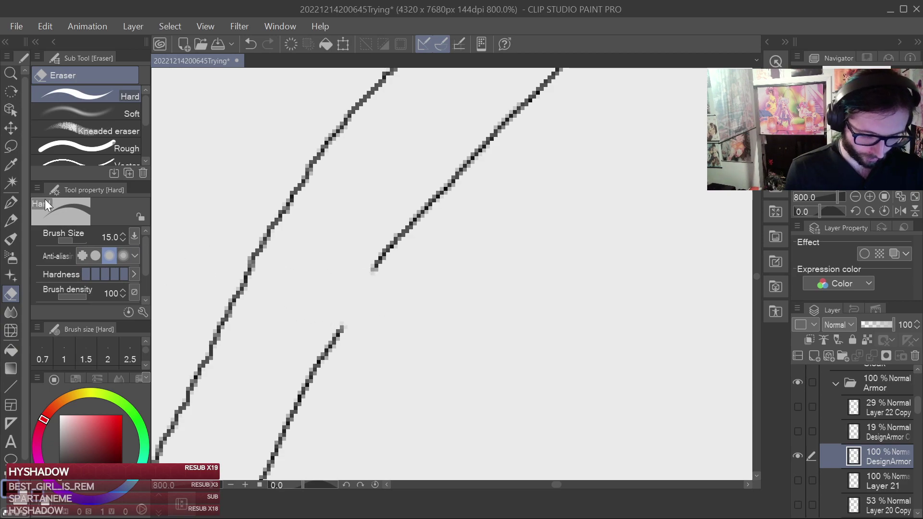
key("p")
left_click_drag(376, 265, 334, 341)
left_click_drag(557, 267, 425, 343)
left_click_drag(531, 283, 454, 320)
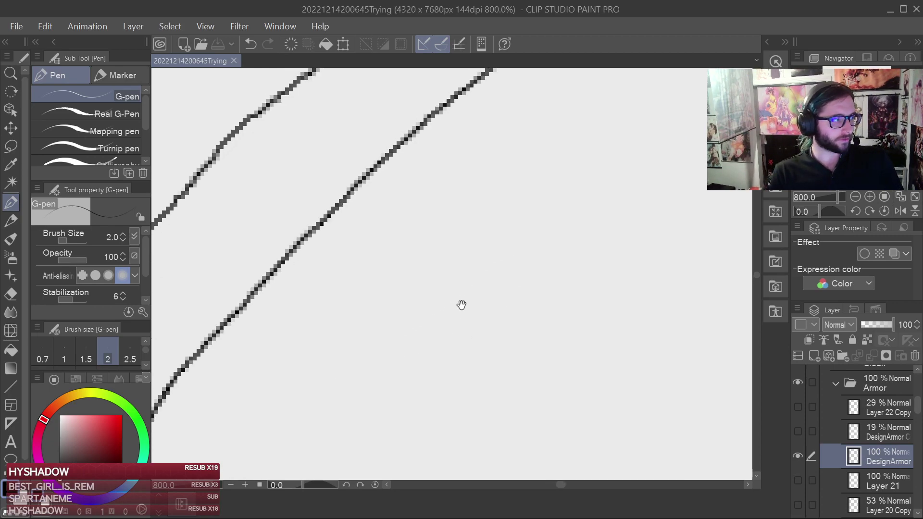
mouse_move(500, 266)
left_mouse_down()
mouse_move(535, 278)
mouse_move(484, 361)
mouse_move(518, 330)
mouse_move(522, 345)
mouse_move(620, 324)
mouse_move(577, 345)
left_mouse_up()
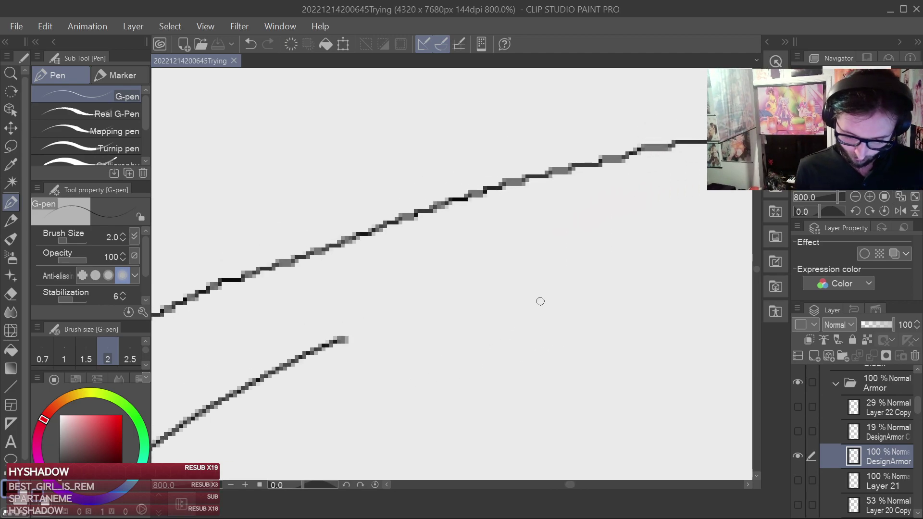
Erase the jagged upper stretch of the panel's outer contour above the inner line's end with the hard eraser at size 15.
scroll(540, 302, "down", 2)
left_click_drag(547, 298, 540, 272)
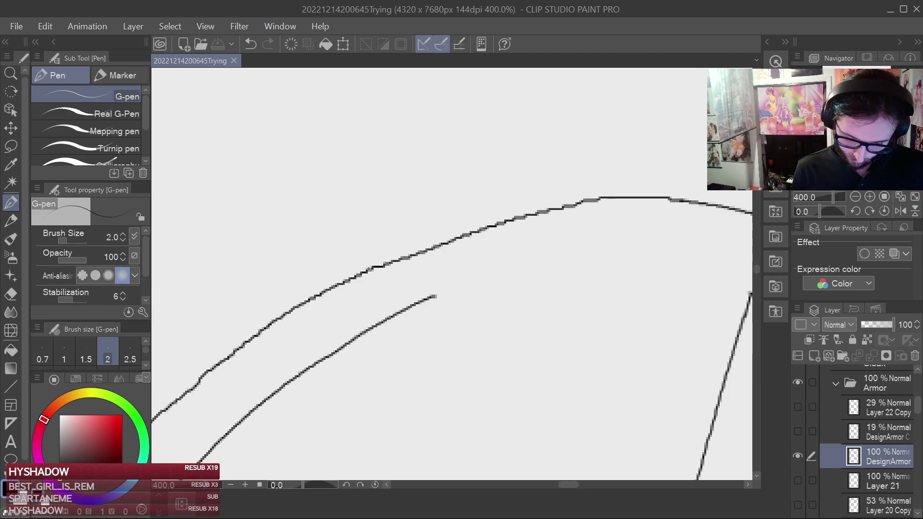
scroll(517, 242, "up", 2)
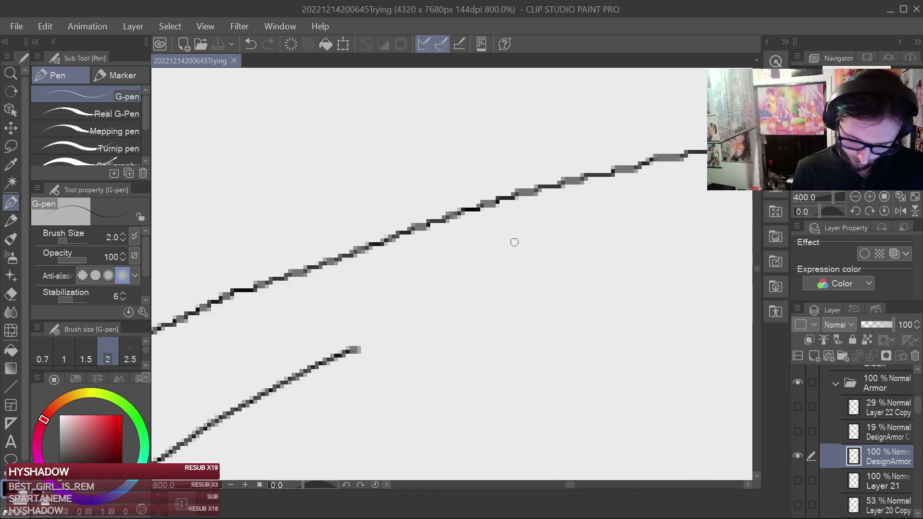
left_click_drag(509, 243, 545, 256)
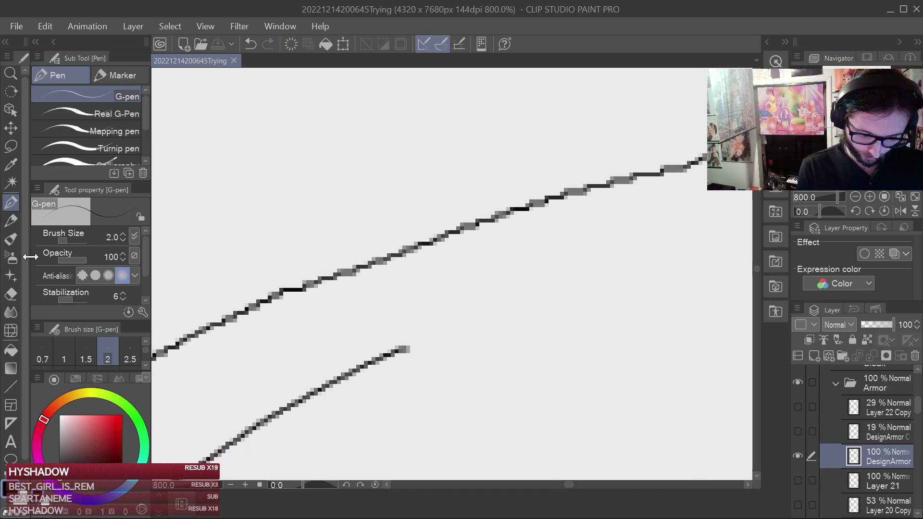
key("e")
mouse_move(395, 257)
left_mouse_down()
mouse_move(504, 212)
mouse_move(701, 165)
left_mouse_up()
left_click_drag(367, 264, 330, 283)
key("i")
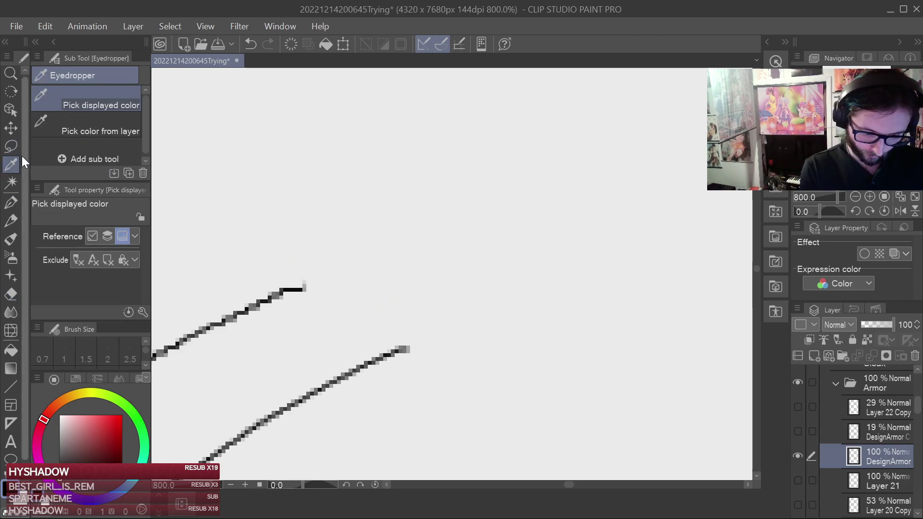
key("p")
key("e")
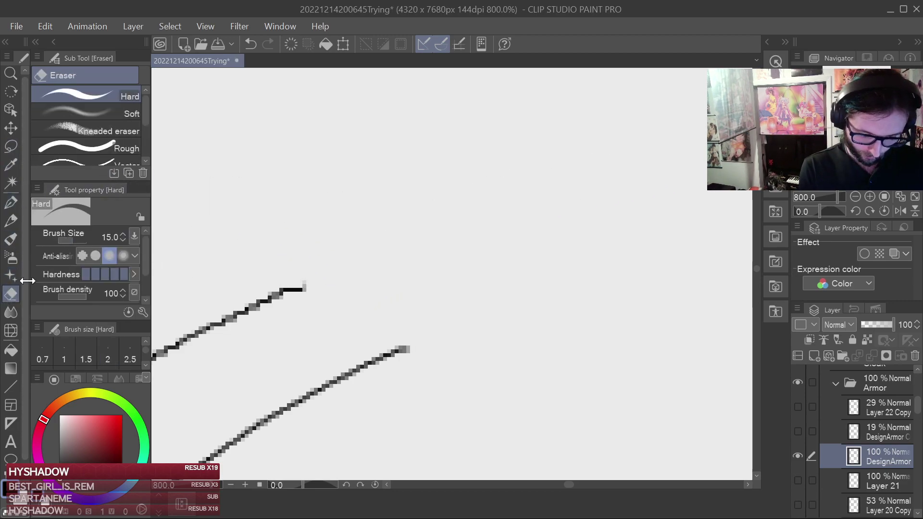
mouse_move(325, 289)
left_mouse_down()
mouse_move(286, 289)
mouse_move(403, 227)
left_mouse_up()
key("p")
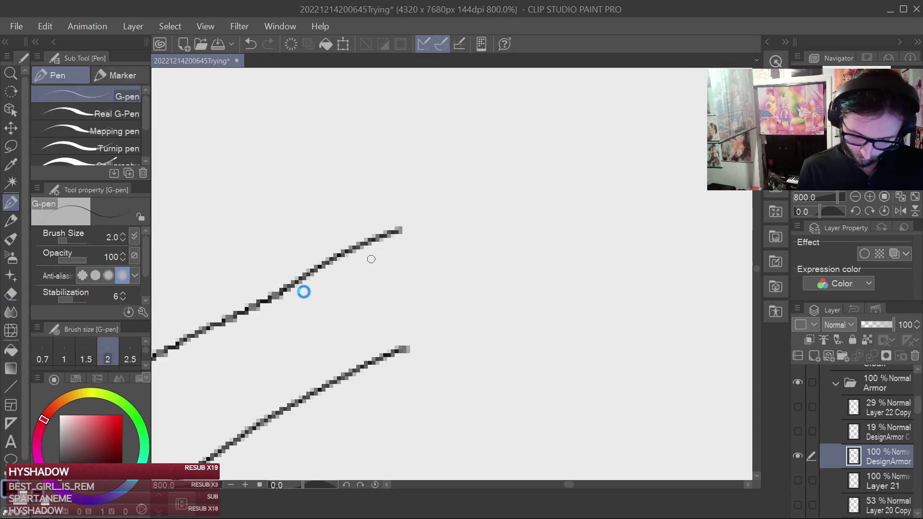
key("ctrl+z")
left_click_drag(325, 268, 365, 249)
key("ctrl+z")
mouse_move(292, 290)
left_mouse_down()
mouse_move(427, 222)
mouse_move(601, 173)
left_mouse_up()
key("ctrl+z")
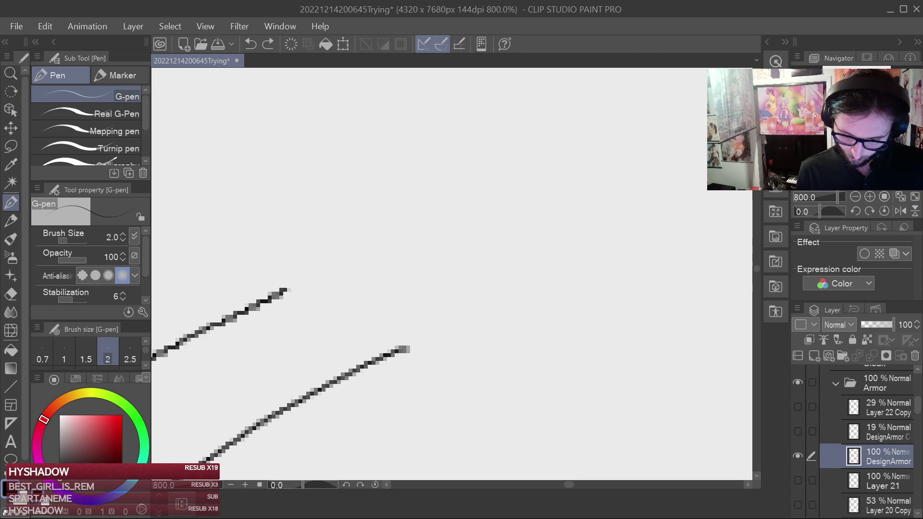
left_click_drag(706, 154, 560, 183)
key("ctrl+z")
mouse_move(706, 158)
left_mouse_down()
mouse_move(532, 186)
mouse_move(286, 288)
left_mouse_up()
key("ctrl+z")
Redraw the erased stretch of the outer contour as one smooth G-pen line and save the drawing.
mouse_move(707, 154)
left_mouse_down()
mouse_move(480, 206)
mouse_move(290, 288)
left_mouse_up()
scroll(680, 251, "down", 5)
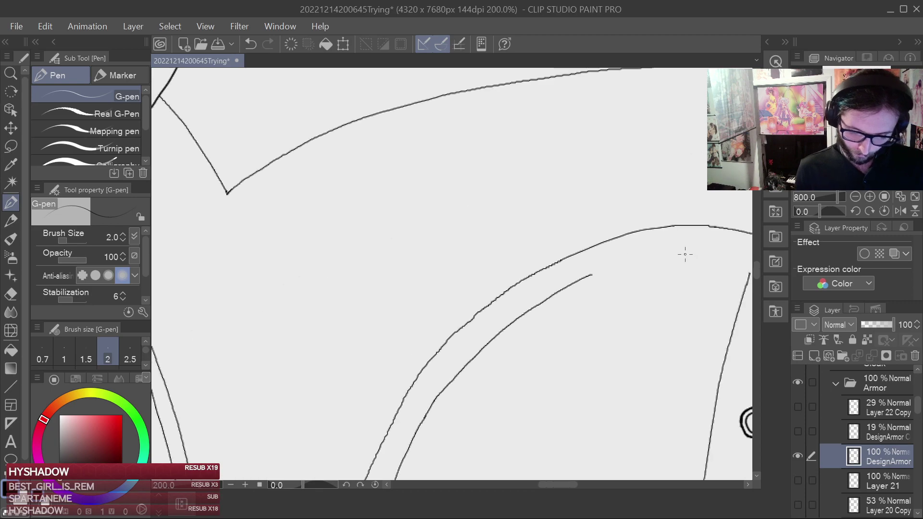
mouse_move(675, 315)
left_mouse_down()
mouse_move(575, 266)
mouse_move(534, 367)
left_mouse_up()
scroll(593, 313, "up", 3)
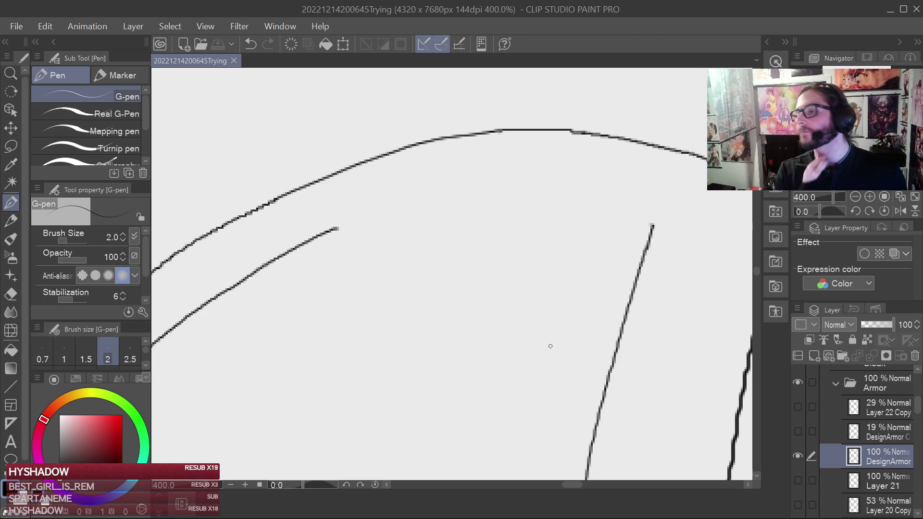
left_click_drag(502, 284, 454, 251)
left_click_drag(631, 307, 484, 313)
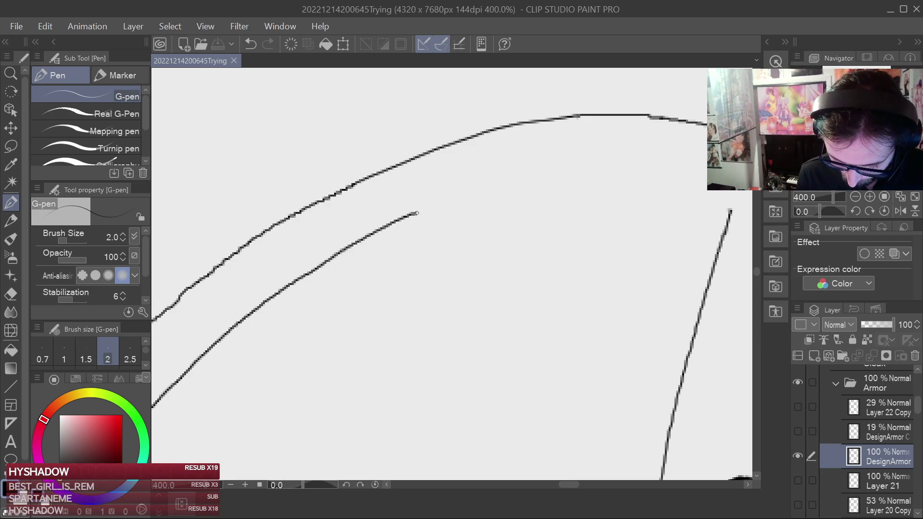
left_click_drag(415, 214, 508, 186)
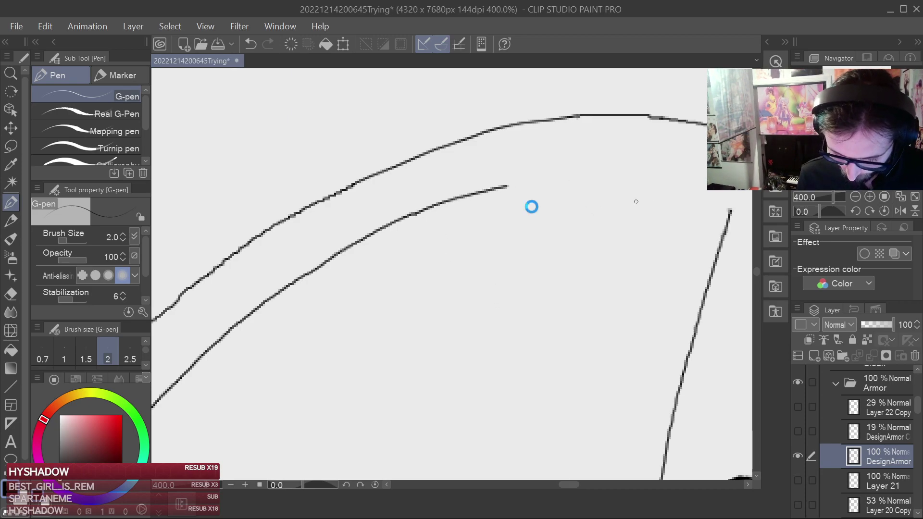
key("ctrl+z")
left_click_drag(449, 194, 508, 186)
key("ctrl+z")
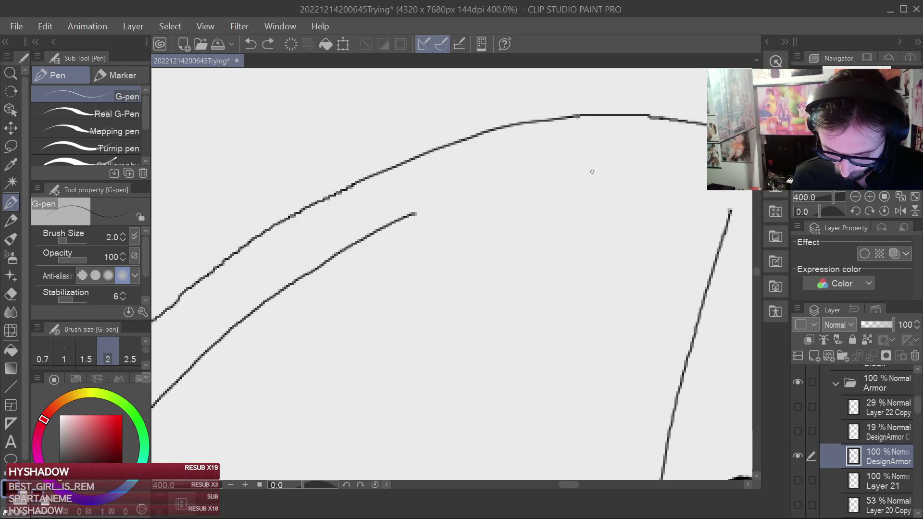
left_click_drag(576, 167, 474, 188)
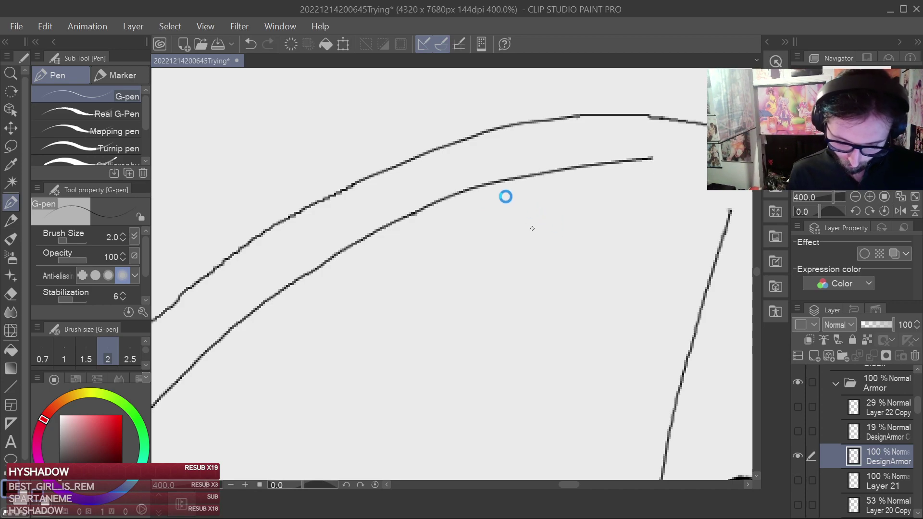
key("ctrl+z")
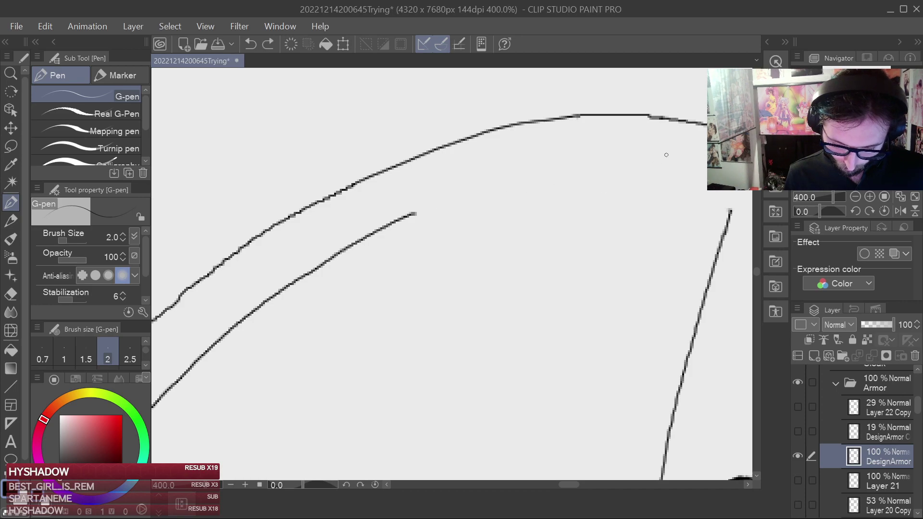
Extend the inner contour in a smooth arc beneath the panel's top edge and save the drawing.
left_click_drag(630, 159, 569, 164)
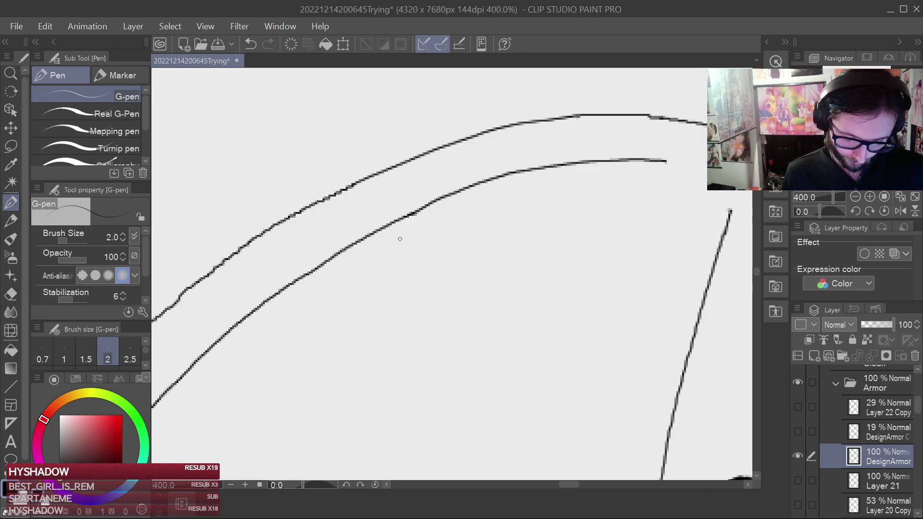
key("ctrl+s")
scroll(538, 276, "down", 7)
left_click_drag(564, 340, 482, 273)
scroll(469, 237, "up", 10)
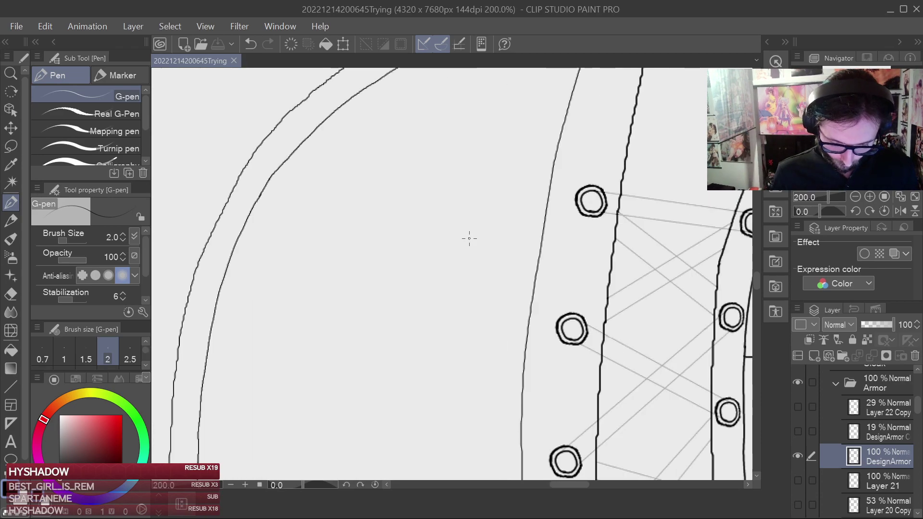
mouse_move(402, 280)
left_mouse_down()
mouse_move(472, 394)
mouse_move(506, 394)
left_mouse_up()
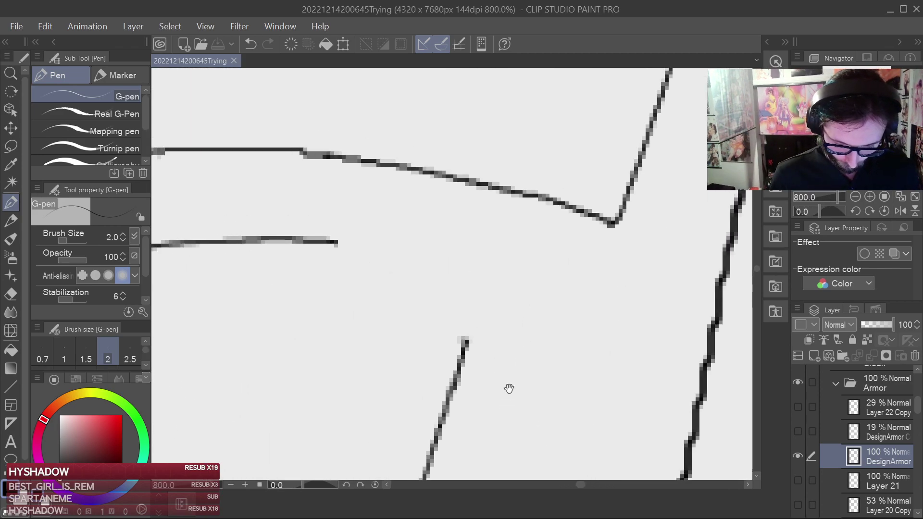
left_click_drag(556, 302, 494, 281)
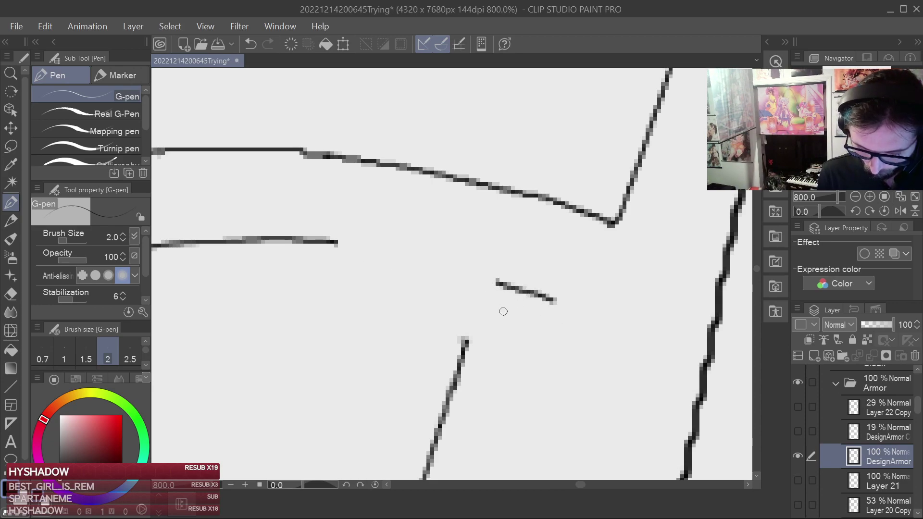
key("ctrl+z")
left_click_drag(532, 305, 469, 270)
key("ctrl+z")
mouse_move(527, 303)
left_mouse_down()
mouse_move(456, 272)
mouse_move(322, 239)
left_mouse_up()
key("ctrl+z")
Flip the view horizontally and erase the free end of the inner contour's top arc with the hard eraser at size 15.
left_click_drag(467, 262, 628, 244)
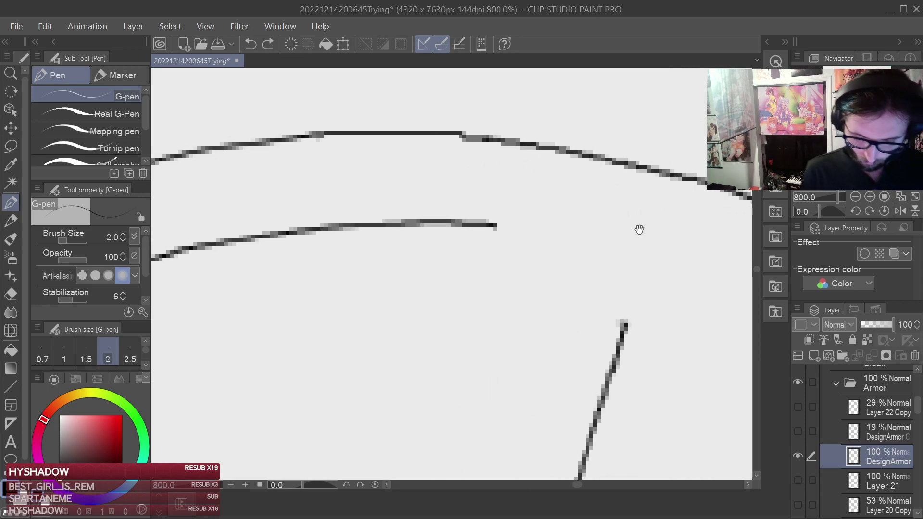
left_click(899, 212)
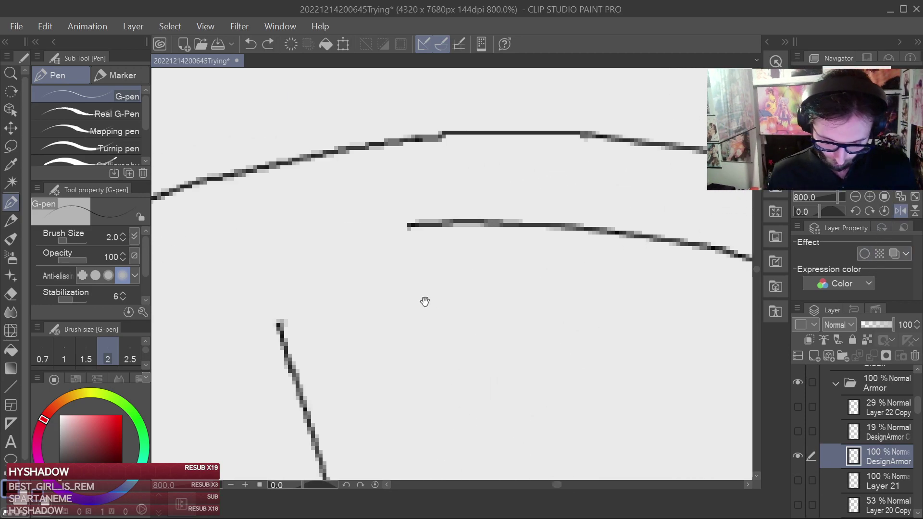
left_click_drag(428, 301, 552, 235)
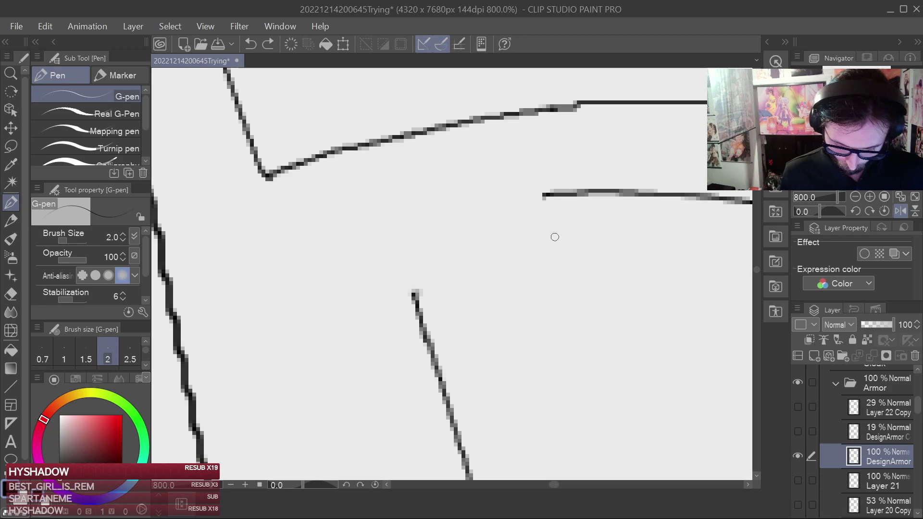
left_click(12, 350)
left_click(11, 312)
left_click(11, 294)
mouse_move(532, 197)
left_mouse_down()
mouse_move(610, 212)
mouse_move(592, 210)
left_mouse_up()
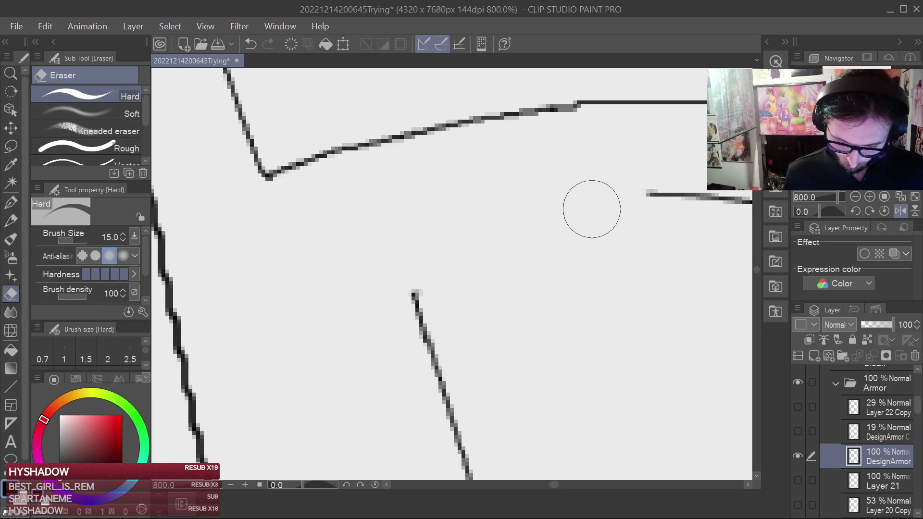
left_click(10, 203)
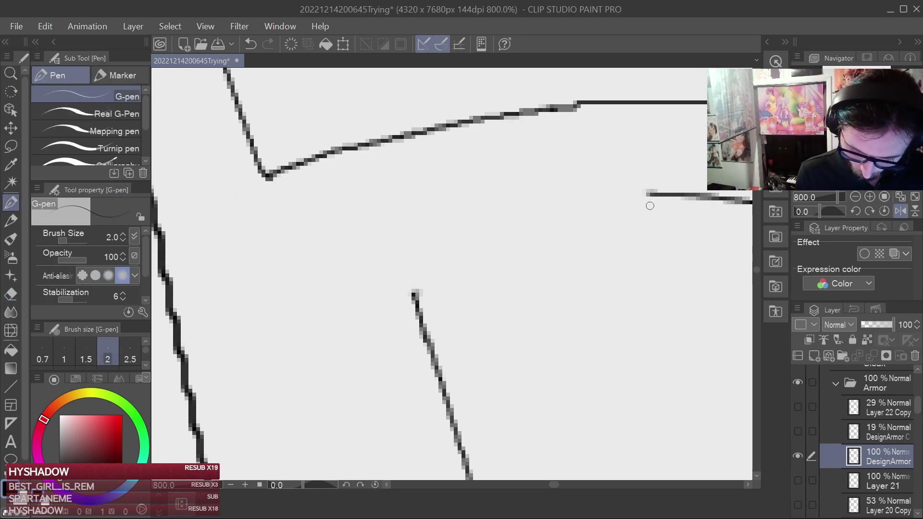
left_click_drag(646, 195, 633, 194)
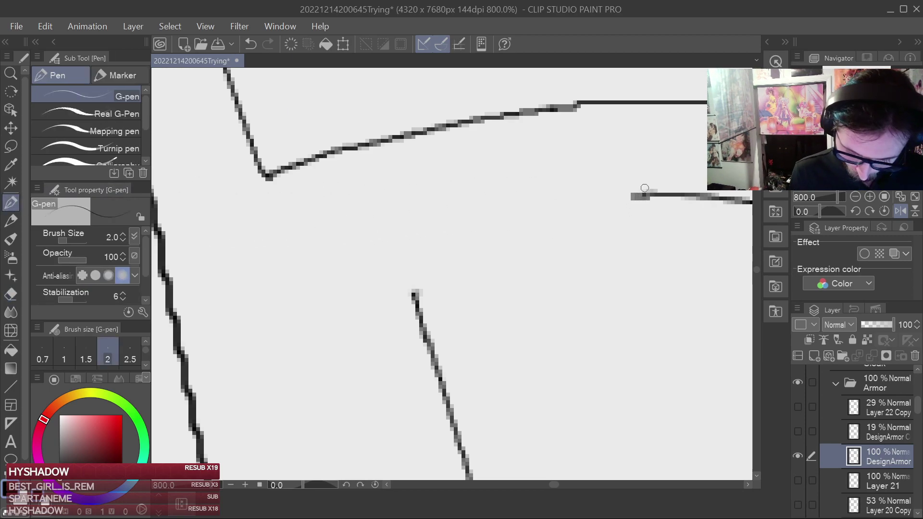
key("ctrl+z")
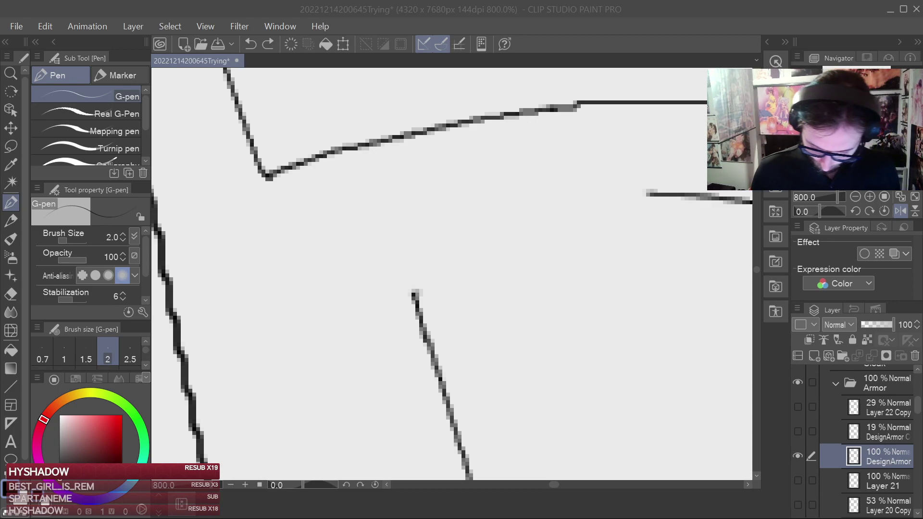
mouse_move(580, 291)
left_mouse_down()
mouse_move(585, 195)
mouse_move(618, 349)
left_mouse_up()
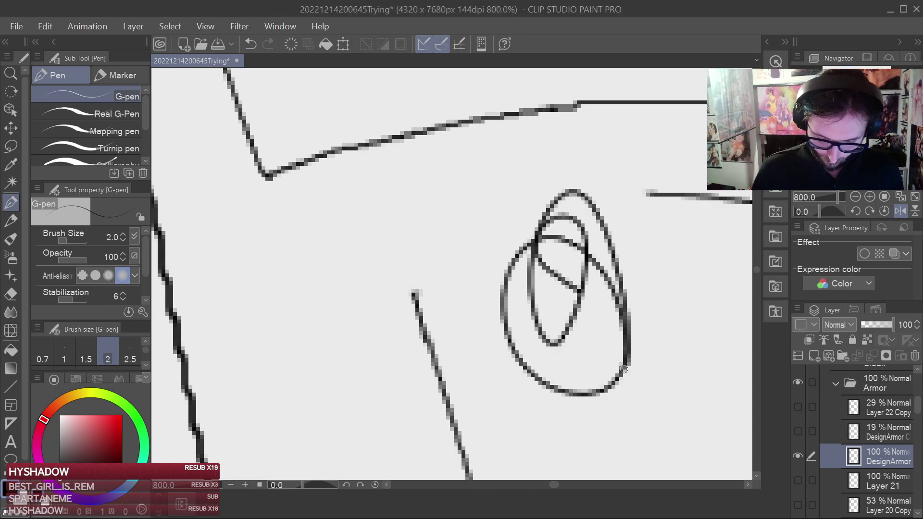
key("ctrl+z")
mouse_move(594, 385)
left_mouse_down()
mouse_move(575, 380)
mouse_move(617, 308)
mouse_move(594, 392)
mouse_move(531, 296)
mouse_move(549, 402)
mouse_move(508, 268)
mouse_move(544, 400)
mouse_move(533, 322)
mouse_move(545, 400)
mouse_move(480, 313)
mouse_move(569, 310)
mouse_move(533, 404)
mouse_move(553, 329)
mouse_move(591, 288)
mouse_move(548, 399)
left_mouse_up()
key("ctrl+z")
key("ctrl+z")
key("ctrl+z")
key("ctrl+z")
key("ctrl+z")
key("ctrl+z")
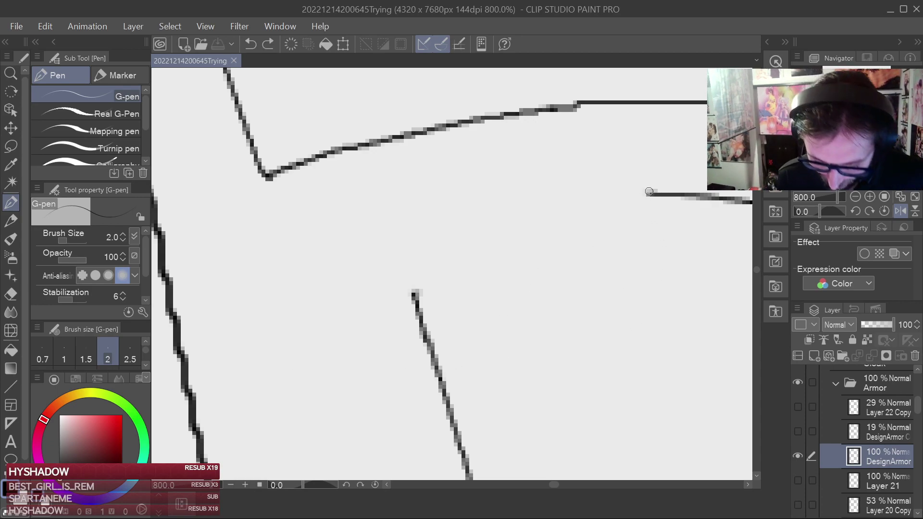
Extend the inner contour's top arc with a smooth G-pen line toward the top of the panel's side line.
mouse_move(625, 195)
left_mouse_down()
mouse_move(524, 203)
mouse_move(415, 234)
mouse_move(425, 216)
mouse_move(484, 203)
mouse_move(651, 193)
left_mouse_up()
key("ctrl+z")
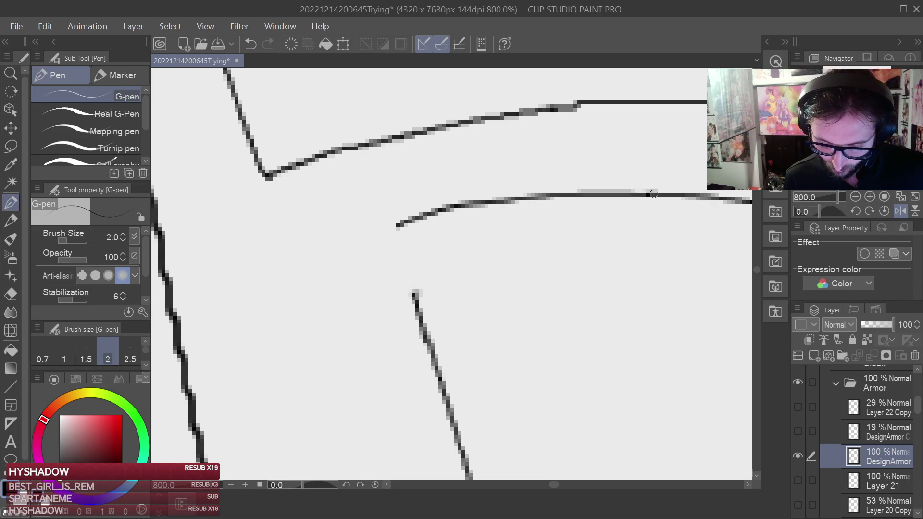
mouse_move(581, 420)
left_mouse_down()
mouse_move(572, 247)
mouse_move(630, 433)
mouse_move(603, 383)
left_mouse_up()
key("ctrl+z")
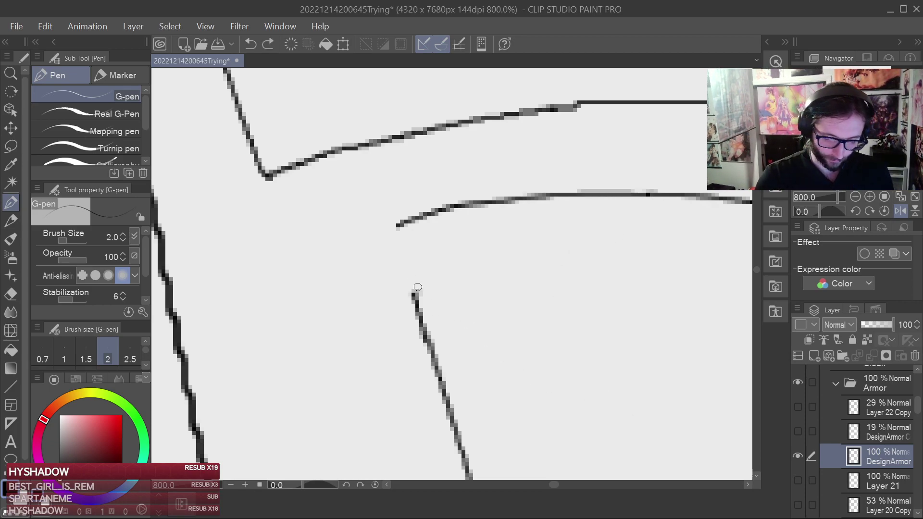
Draw the side line up to meet the end of the top arc in a sharp corner and save the drawing.
key("ctrl+z")
mouse_move(395, 235)
left_mouse_down()
mouse_move(393, 226)
mouse_move(414, 295)
left_mouse_up()
key("ctrl+z")
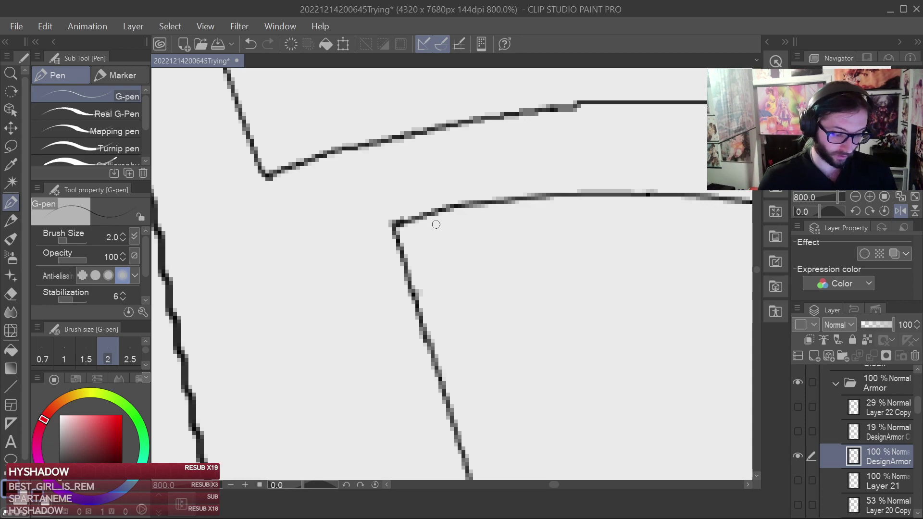
key("ctrl+s")
mouse_move(592, 409)
left_mouse_down()
mouse_move(577, 263)
mouse_move(643, 291)
mouse_move(646, 389)
mouse_move(543, 390)
mouse_move(554, 249)
mouse_move(592, 273)
mouse_move(568, 423)
left_mouse_up()
key("ctrl+z")
key("ctrl+z")
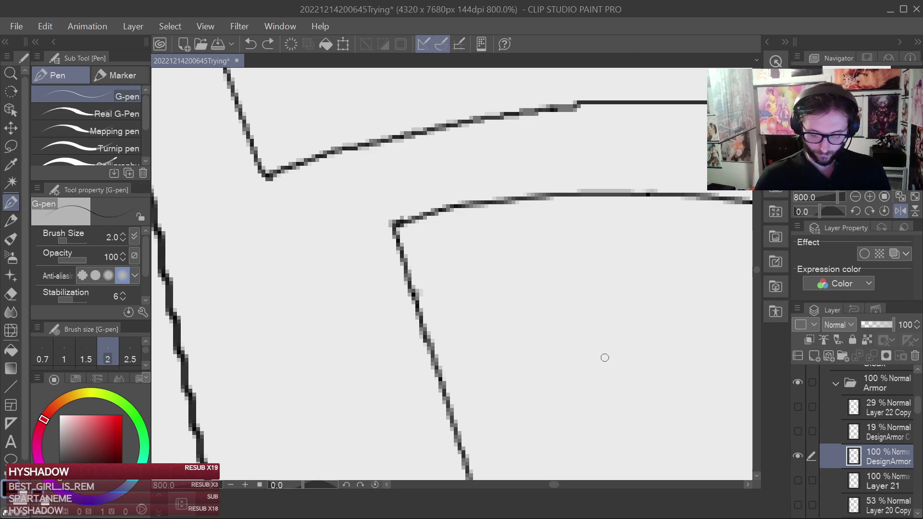
Save the drawing and return the view from horizontally flipped to normal orientation around the corset.
scroll(606, 359, "down", 5)
left_click_drag(645, 290, 472, 193)
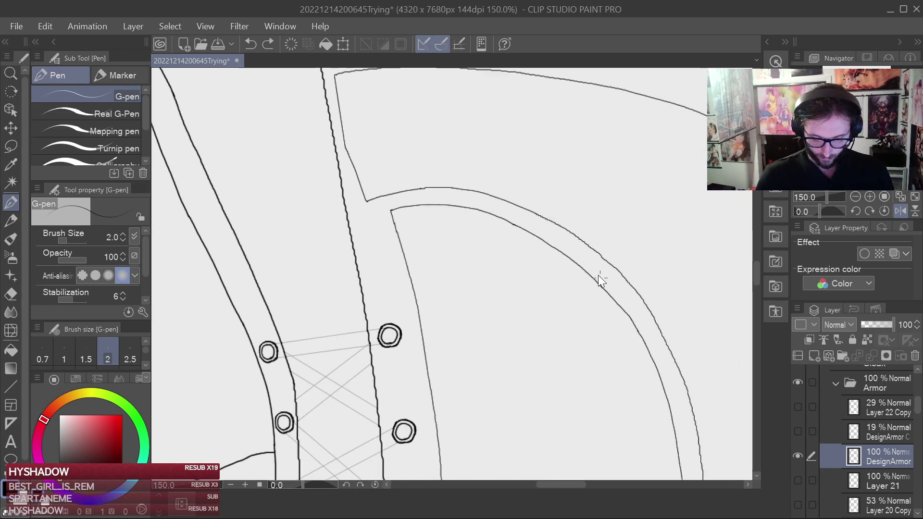
key("ctrl+s")
left_click_drag(604, 253, 464, 181)
scroll(525, 209, "down", 2)
left_click_drag(625, 297, 576, 284)
left_click(895, 215)
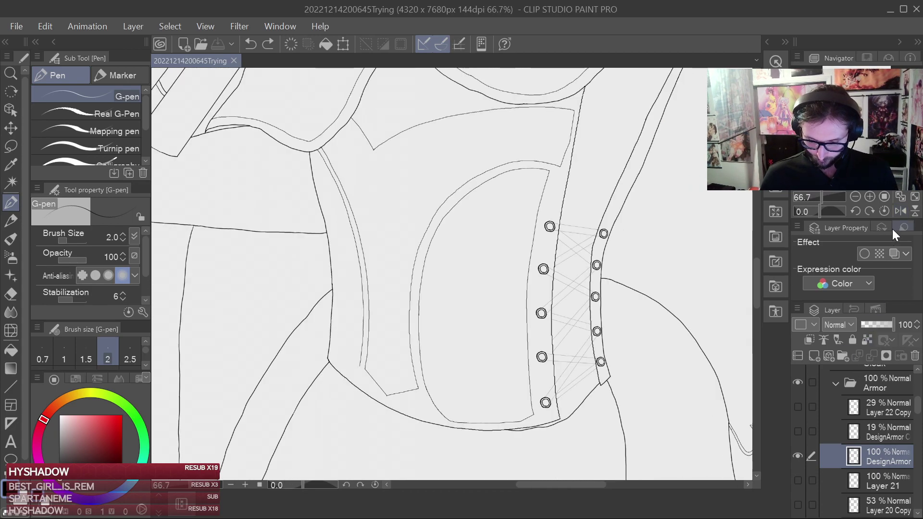
left_click_drag(577, 356, 592, 312)
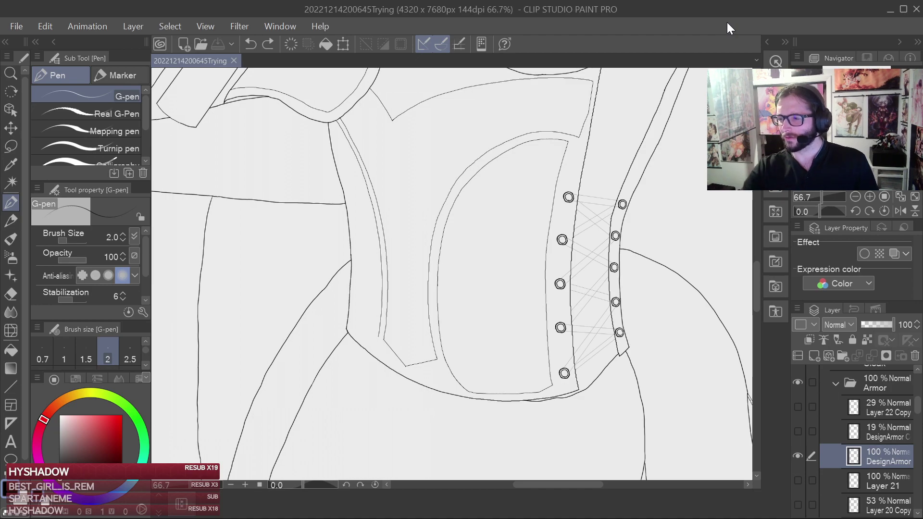
left_click_drag(372, 235, 377, 280)
key("ctrl+z")
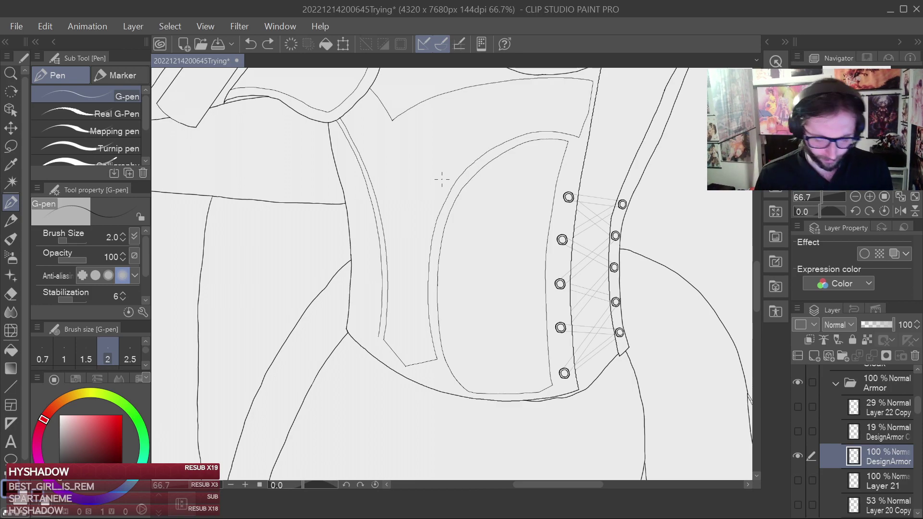
left_click_drag(357, 228, 379, 276)
key("ctrl+z")
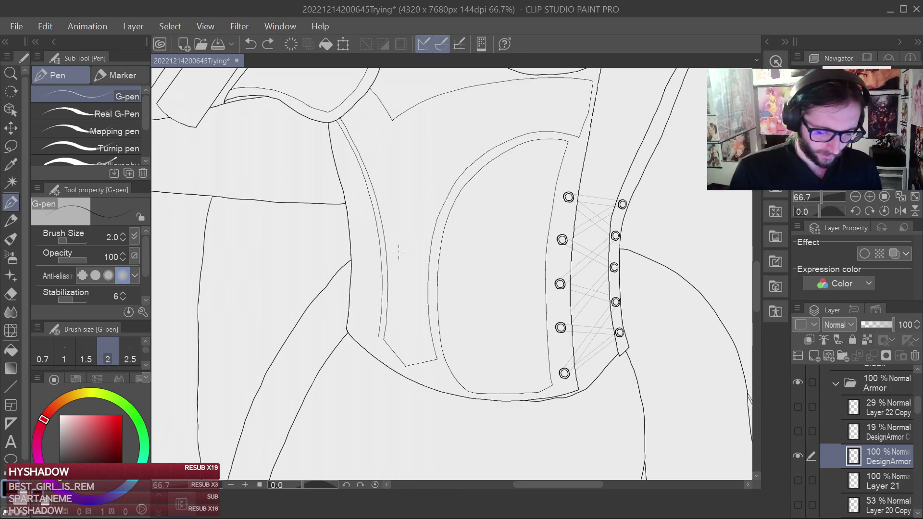
Draw a short G-pen curve from the corset's outer side contour along the lower edge toward the side strip's inner line, and save.
scroll(397, 237, "up", 2)
mouse_move(372, 225)
left_mouse_down()
mouse_move(367, 237)
mouse_move(450, 298)
left_mouse_up()
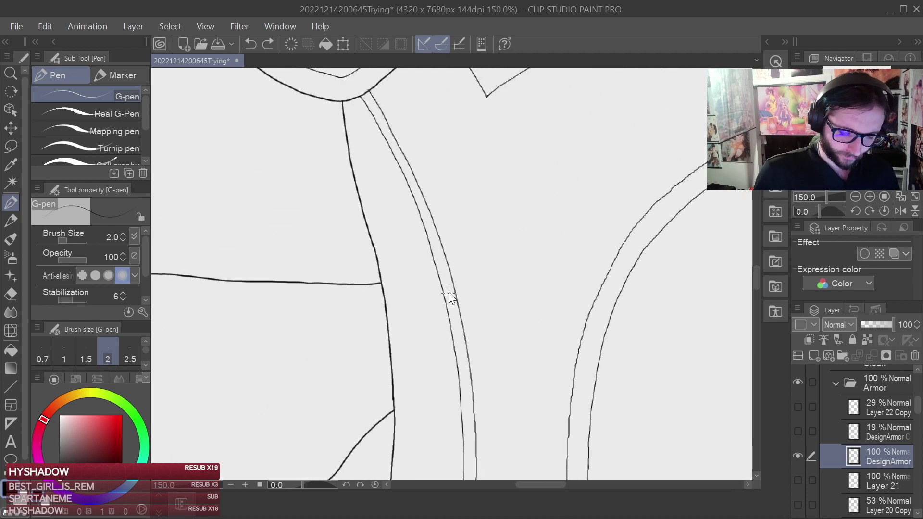
key("ctrl+s")
left_click_drag(440, 261, 425, 219)
scroll(377, 274, "up", 1)
left_click_drag(347, 310, 357, 261)
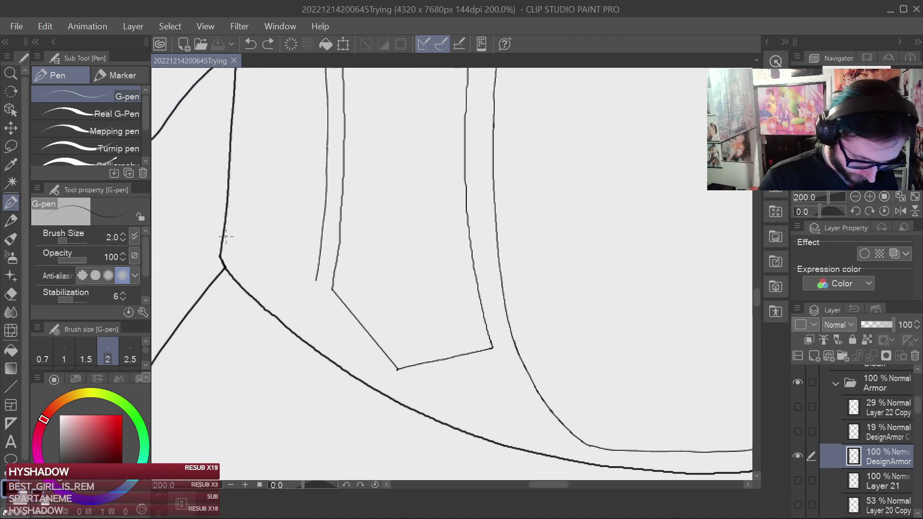
left_click_drag(230, 240, 225, 236)
key("ctrl+z")
left_click_drag(252, 268, 264, 279)
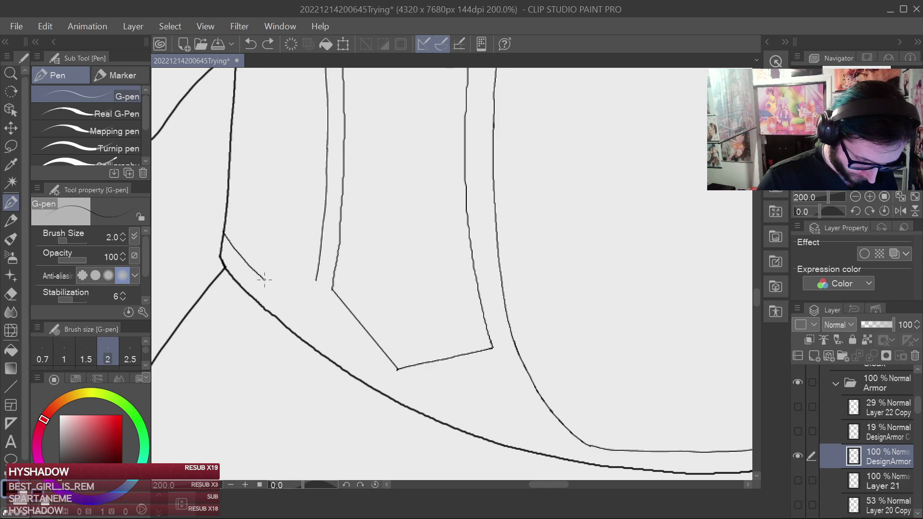
key("ctrl+z")
left_click_drag(224, 235, 243, 260)
key("ctrl+z")
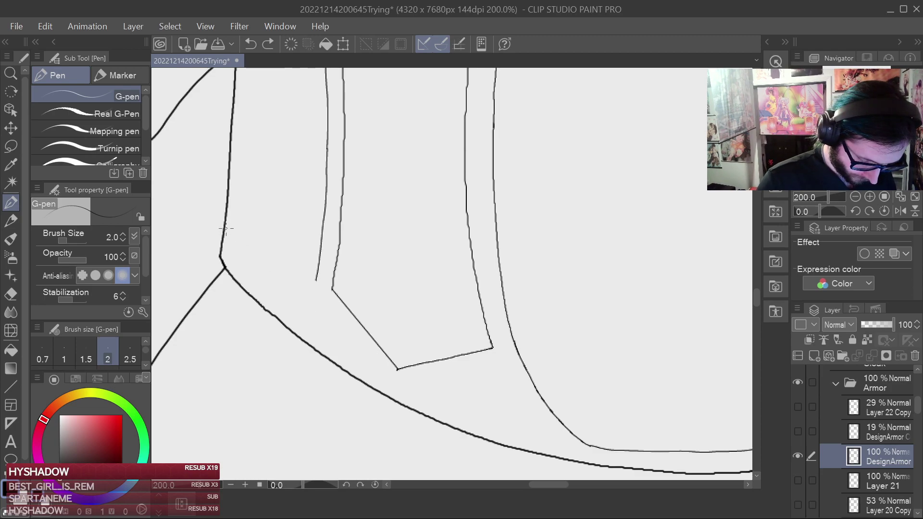
left_click_drag(225, 229, 241, 248)
key("ctrl+z")
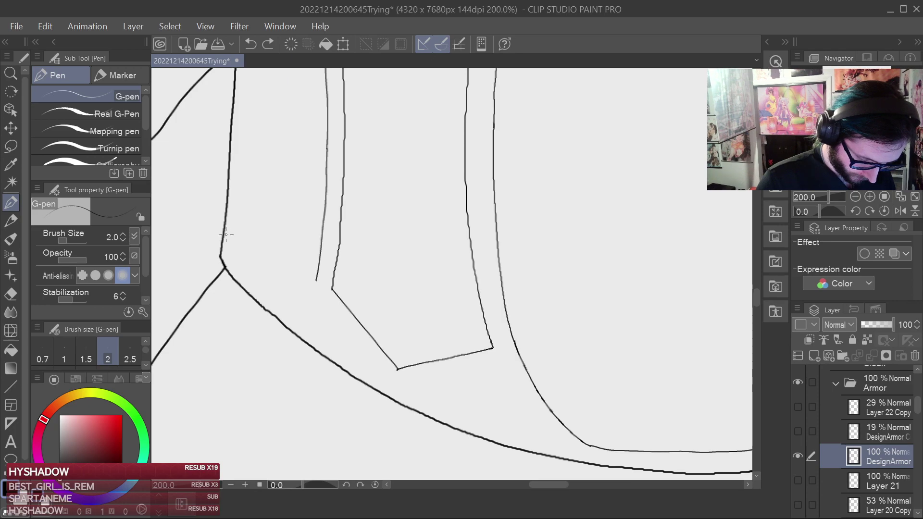
key("ctrl+z")
left_click_drag(230, 237, 278, 282)
key("ctrl+s")
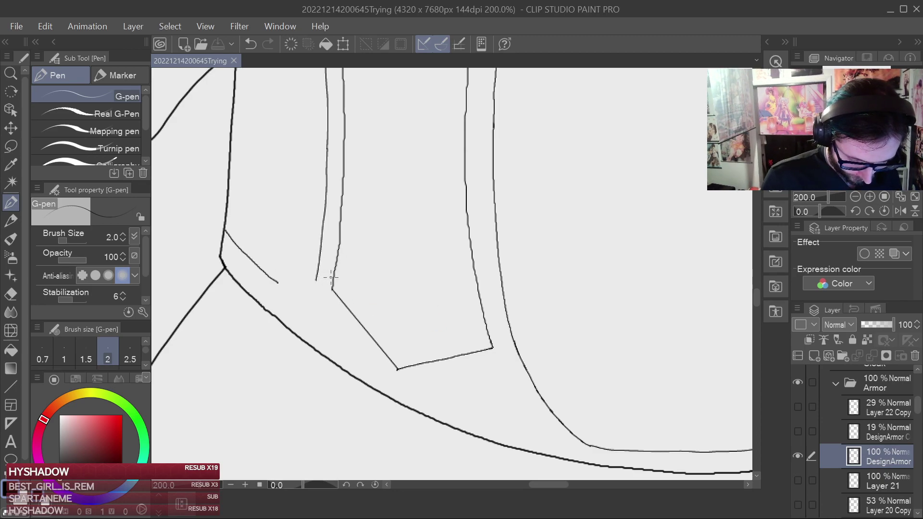
Clean up the loose line ends at the bottom of the corset's side strip with the eraser.
scroll(303, 264, "up", 2)
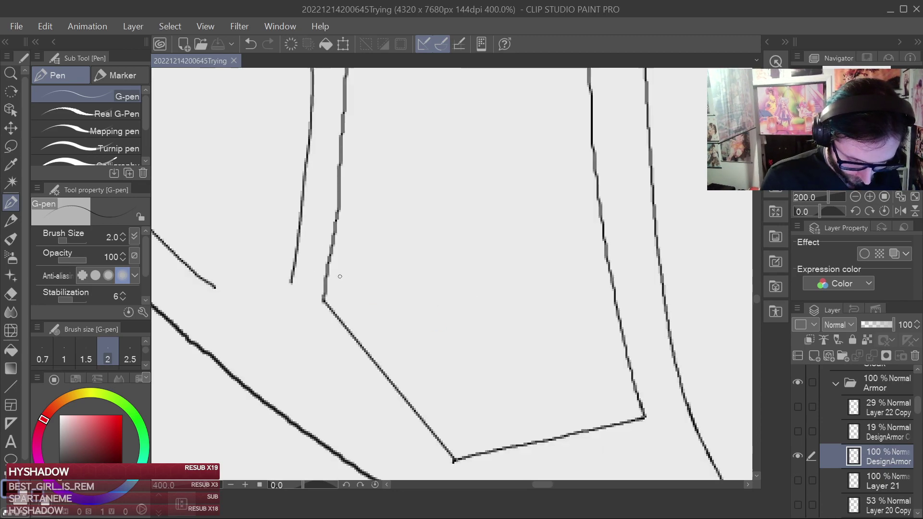
left_click(11, 293)
left_click_drag(623, 327, 362, 232)
left_click_drag(397, 159, 507, 255)
left_click_drag(217, 257, 265, 290)
Close the bottom of the side strip by joining the lower curve to its inner line with the G-pen, and save.
scroll(265, 289, "up", 2)
key("p")
left_click_drag(388, 331, 240, 210)
mouse_move(259, 327)
left_mouse_down()
mouse_move(349, 337)
mouse_move(411, 319)
left_mouse_up()
scroll(571, 317, "down", 4)
scroll(572, 317, "down", 1)
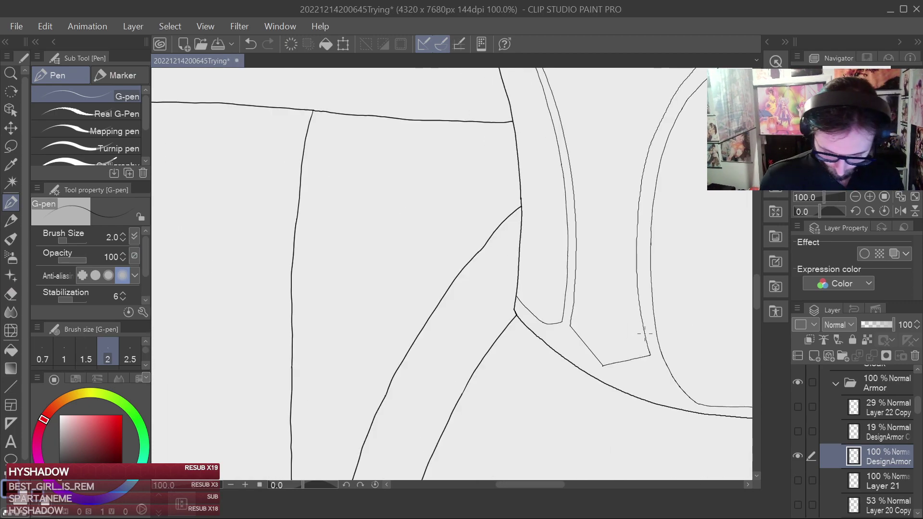
left_click_drag(643, 336, 475, 323)
scroll(513, 324, "down", 4)
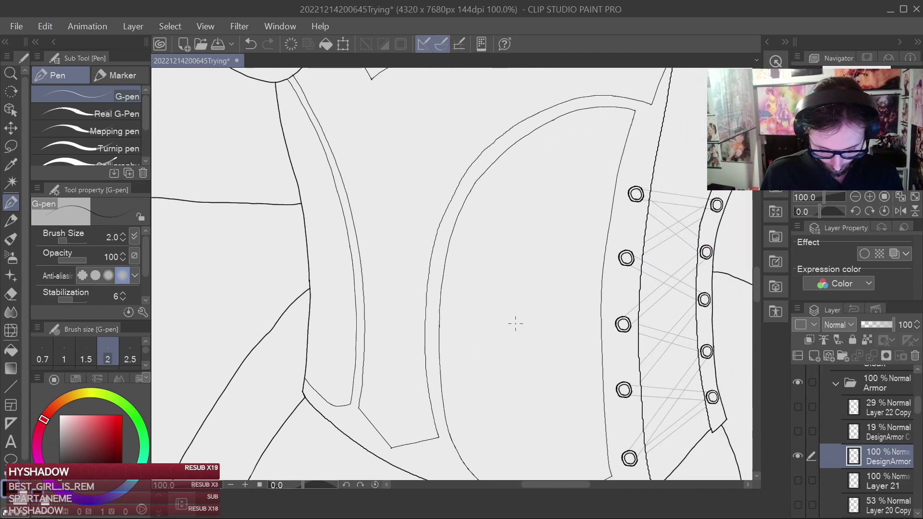
key("ctrl+s")
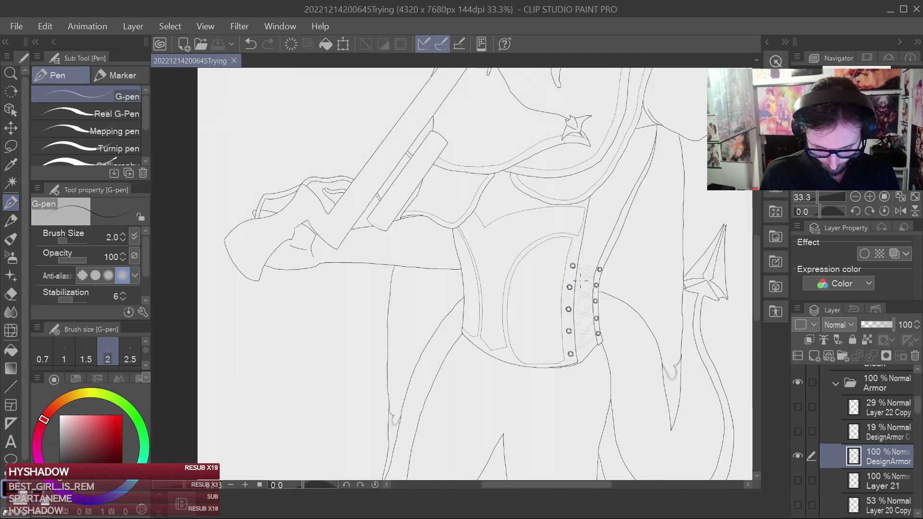
Examine the whole figure's line art and the area around the corset's top panel.
left_click_drag(582, 280, 557, 285)
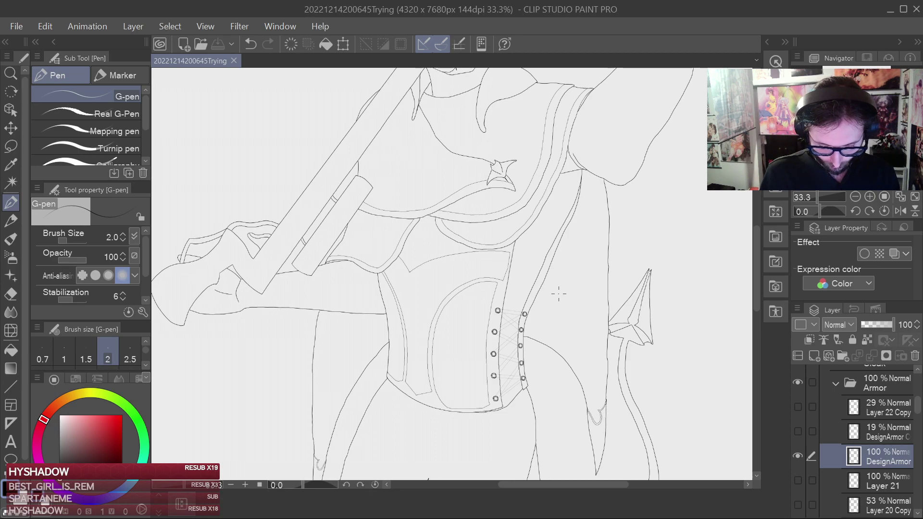
scroll(559, 293, "down", 3)
left_click_drag(568, 342, 543, 291)
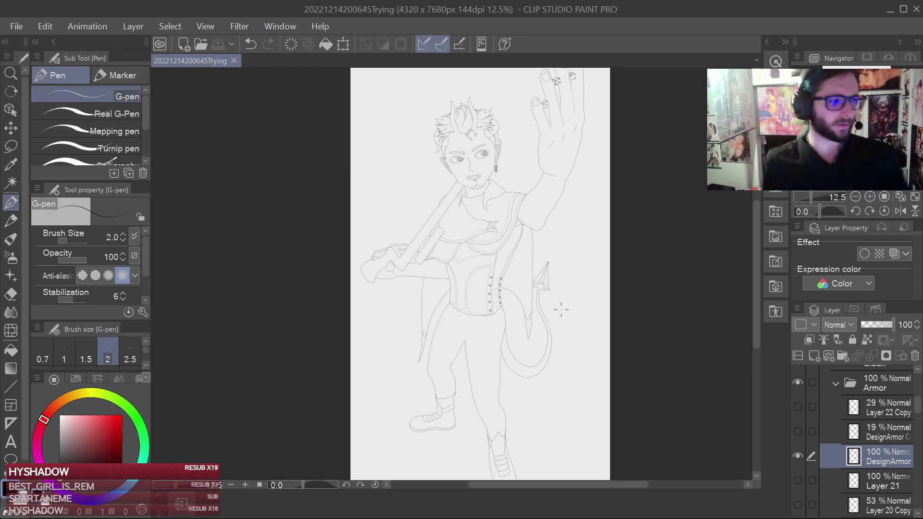
scroll(545, 315, "up", 2)
left_click_drag(514, 287, 602, 411)
scroll(618, 343, "up", 1)
left_click_drag(531, 304, 700, 296)
scroll(556, 322, "up", 2)
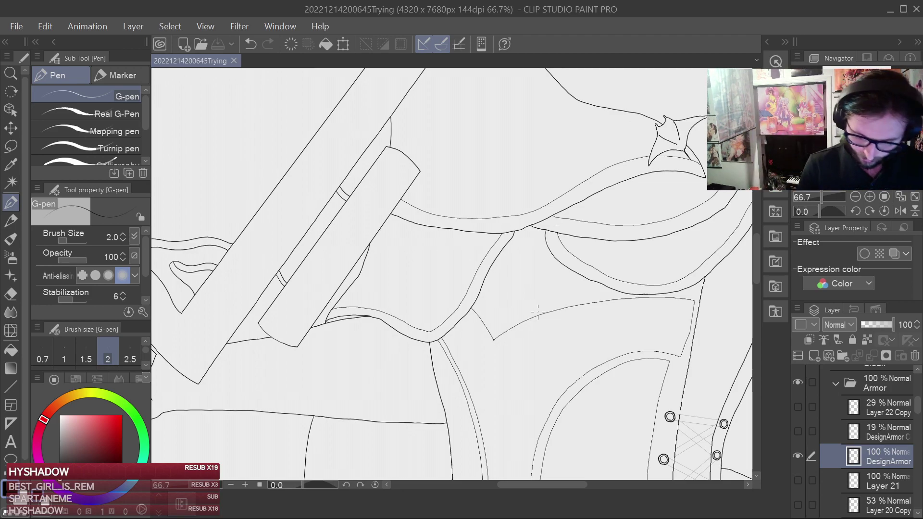
scroll(567, 319, "up", 2)
left_click_drag(608, 313, 413, 257)
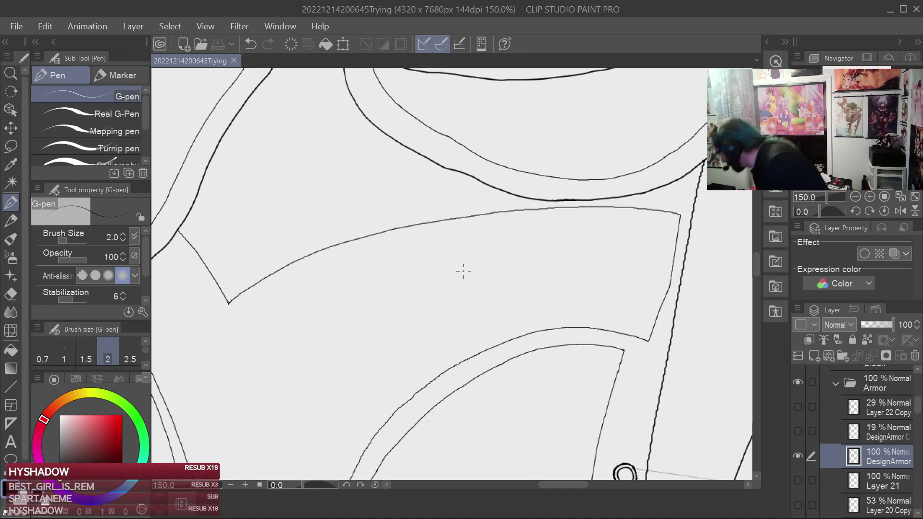
left_click_drag(420, 241, 581, 284)
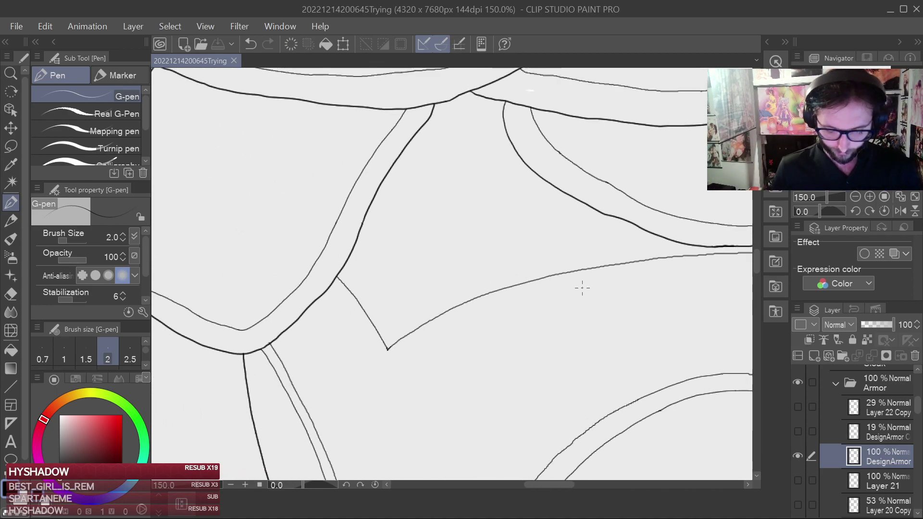
left_click_drag(393, 332, 423, 306)
key("ctrl+z")
left_click_drag(394, 333, 470, 282)
key("ctrl+z")
mouse_move(391, 333)
left_mouse_down()
mouse_move(452, 296)
mouse_move(534, 267)
mouse_move(665, 239)
left_mouse_up()
key("ctrl+z")
scroll(575, 313, "up", 1)
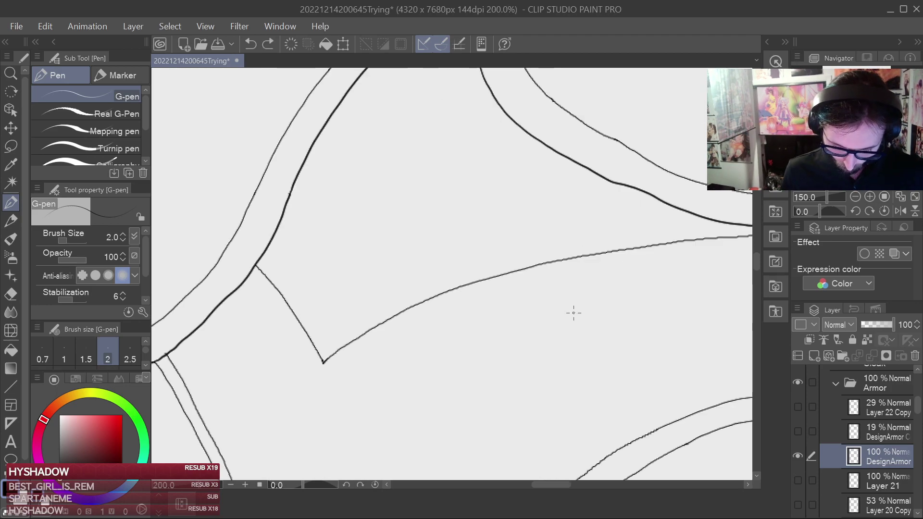
left_click_drag(558, 297, 523, 300)
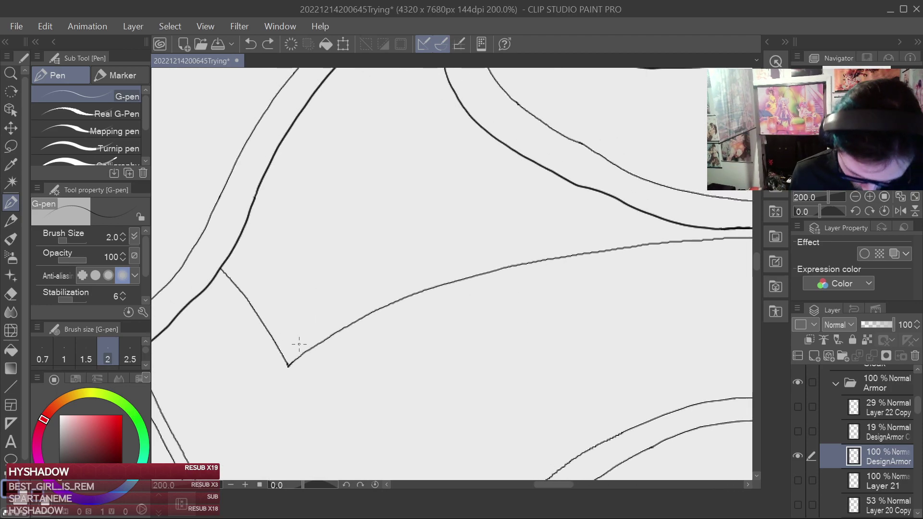
mouse_move(292, 346)
left_mouse_down()
mouse_move(351, 306)
mouse_move(457, 265)
left_mouse_up()
key("ctrl+z")
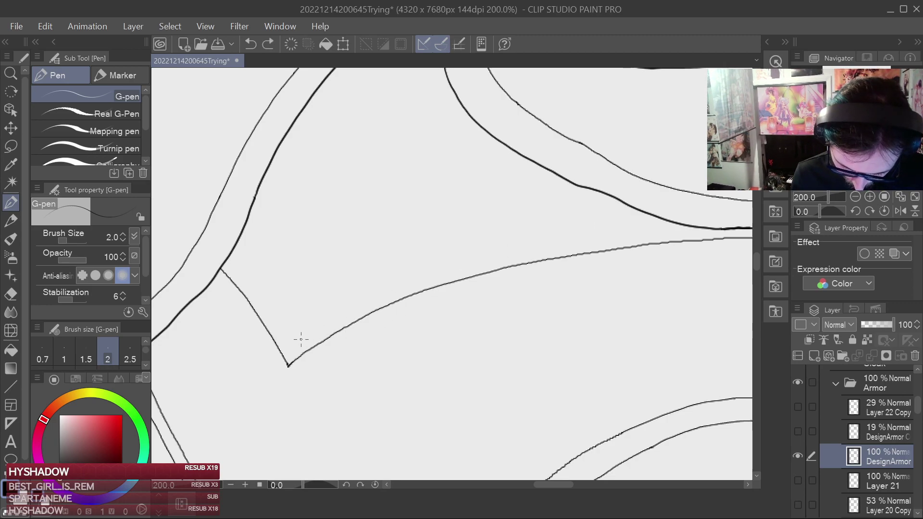
mouse_move(291, 346)
left_mouse_down()
mouse_move(328, 317)
mouse_move(440, 266)
mouse_move(577, 233)
left_mouse_up()
key("ctrl+z")
Lasso the long curved top edge of the corset's upper panel along its full length.
mouse_move(526, 303)
left_mouse_down()
mouse_move(406, 284)
mouse_move(317, 286)
mouse_move(398, 269)
mouse_move(379, 269)
left_mouse_up()
scroll(435, 284, "down", 1)
left_click_drag(382, 310, 423, 297)
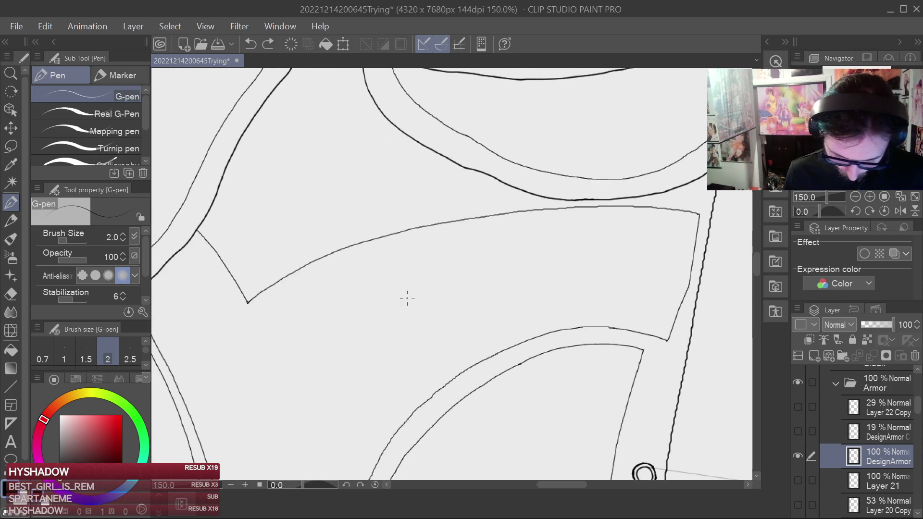
left_click(11, 145)
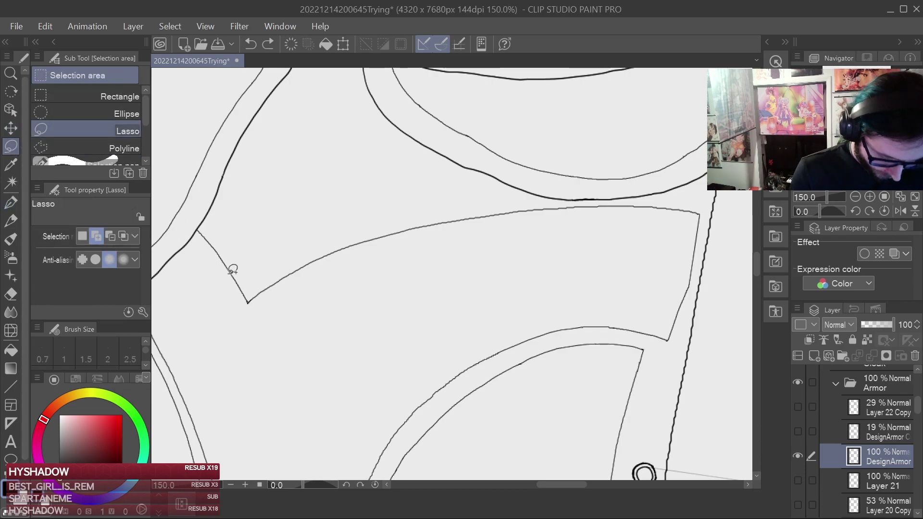
scroll(255, 294, "up", 4)
mouse_move(245, 303)
left_mouse_down()
mouse_move(240, 352)
mouse_move(365, 302)
mouse_move(392, 158)
mouse_move(264, 296)
left_mouse_up()
mouse_move(560, 239)
left_mouse_down()
mouse_move(457, 273)
mouse_move(222, 357)
left_mouse_up()
left_click_drag(511, 291, 427, 323)
mouse_move(262, 257)
left_mouse_down()
mouse_move(298, 331)
mouse_move(293, 323)
left_mouse_up()
mouse_move(590, 322)
left_mouse_down()
mouse_move(379, 342)
mouse_move(338, 356)
left_mouse_up()
left_click_drag(285, 253, 315, 320)
left_click_drag(601, 298, 358, 303)
mouse_move(301, 242)
left_mouse_down()
mouse_move(443, 246)
mouse_move(310, 277)
left_mouse_up()
left_click_drag(512, 320, 461, 309)
scroll(369, 241, "up", 3)
mouse_move(284, 189)
left_mouse_down()
mouse_move(443, 232)
mouse_move(476, 210)
mouse_move(496, 184)
mouse_move(403, 118)
left_mouse_up()
scroll(569, 219, "down", 5)
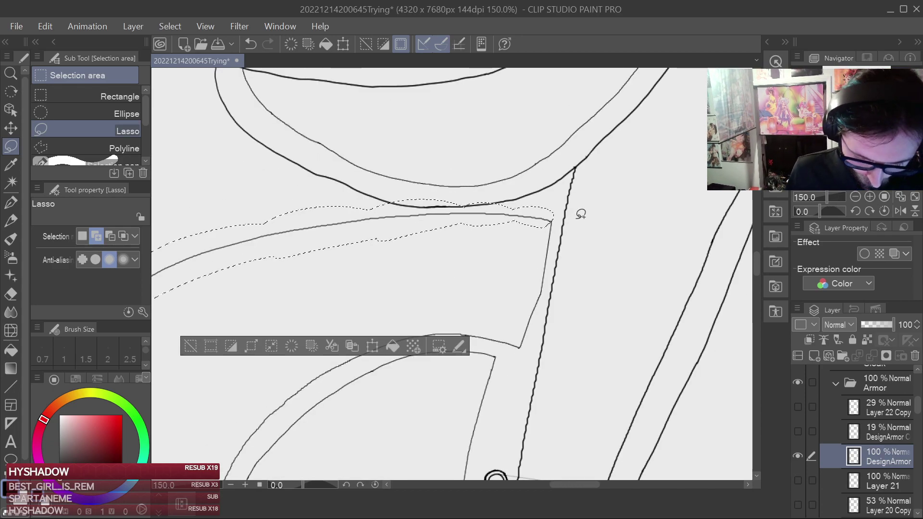
Copy the selected top edge line and paste it onto a new layer.
key("ctrl+c")
key("ctrl+v")
key("ctrl+b")
key("ctrl+z")
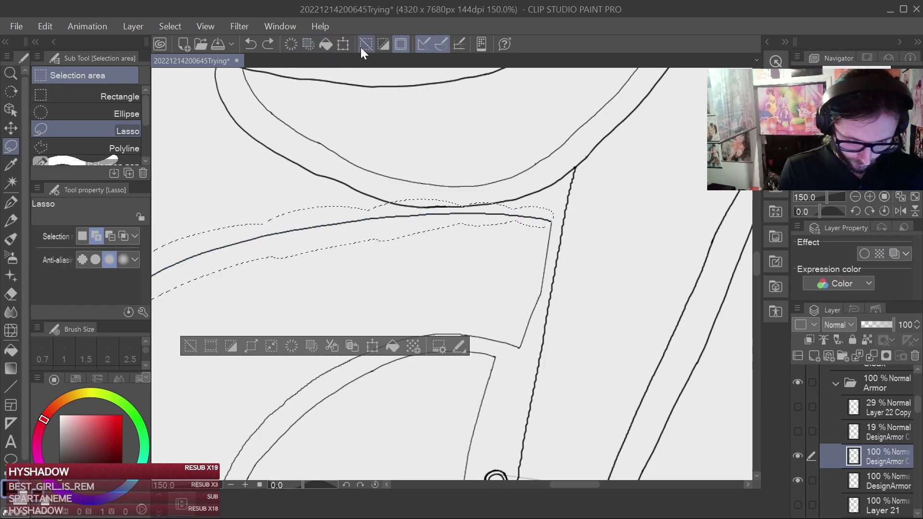
Clear the lasso selection and move the copied upper curve slightly above the original line to form a double edge.
left_click(10, 128)
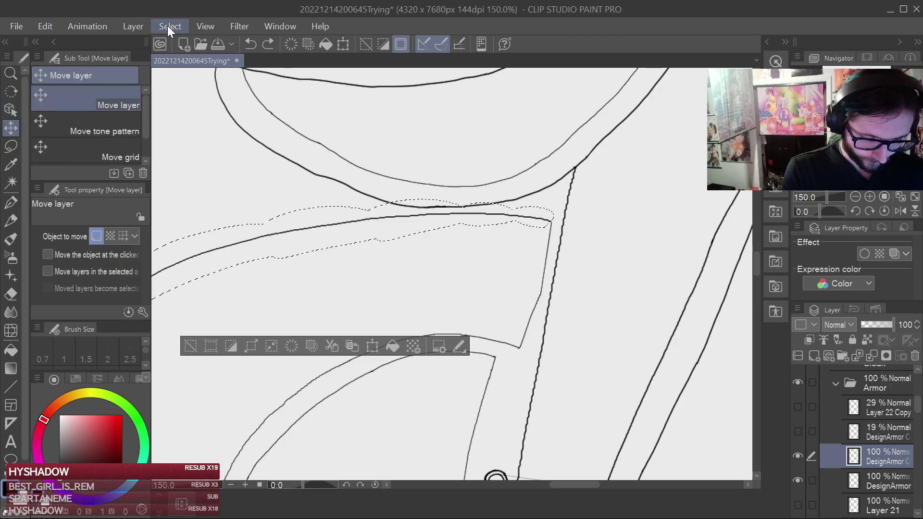
left_click(228, 61)
mouse_move(482, 297)
left_mouse_down()
mouse_move(549, 283)
mouse_move(551, 272)
left_mouse_up()
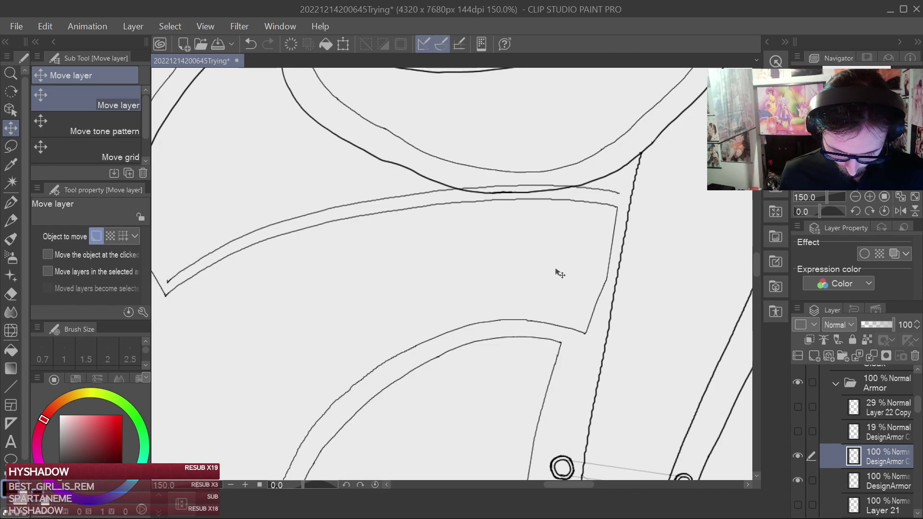
scroll(555, 271, "up", 1)
key("ctrl+z")
key("ctrl+z")
key("ctrl+z")
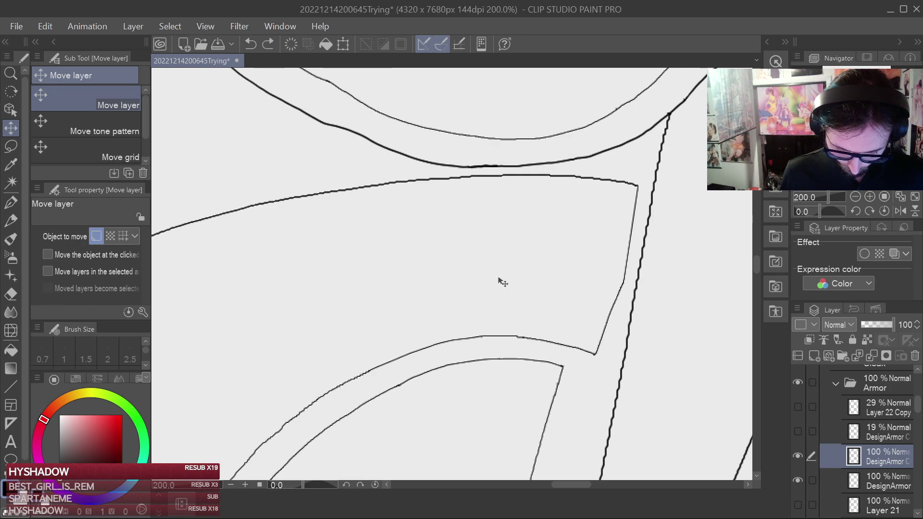
mouse_move(457, 270)
left_mouse_down()
mouse_move(598, 219)
mouse_move(583, 241)
mouse_move(591, 246)
left_mouse_up()
left_click_drag(587, 246, 464, 272)
key("ctrl+z")
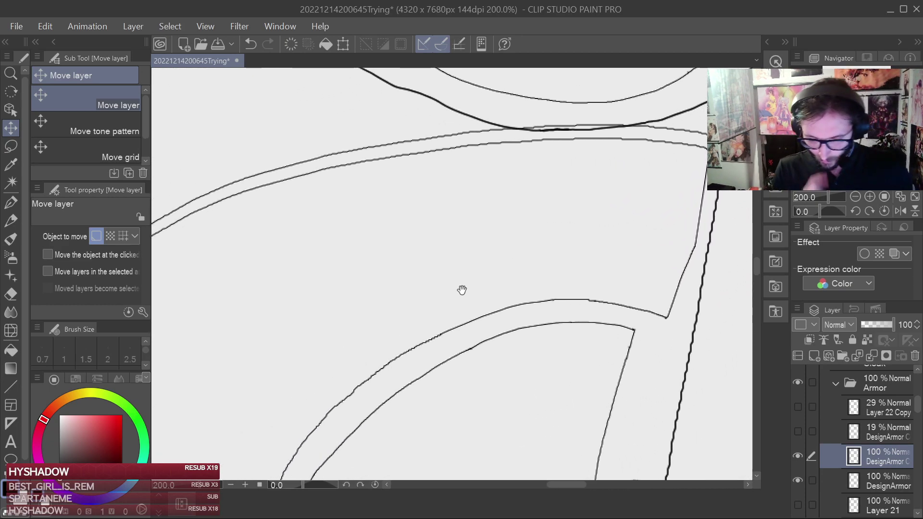
Erase the part of the copied curve that overlaps the rounded armor outline with the hard eraser, and save the file.
scroll(463, 291, "up", 1)
left_click_drag(537, 258, 501, 303)
left_click_drag(601, 134, 446, 336)
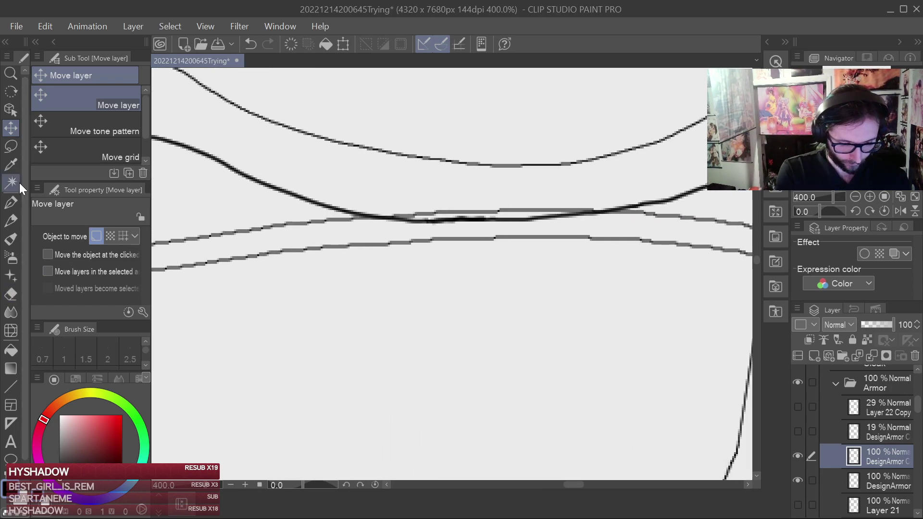
left_click(11, 292)
left_click_drag(412, 207, 559, 198)
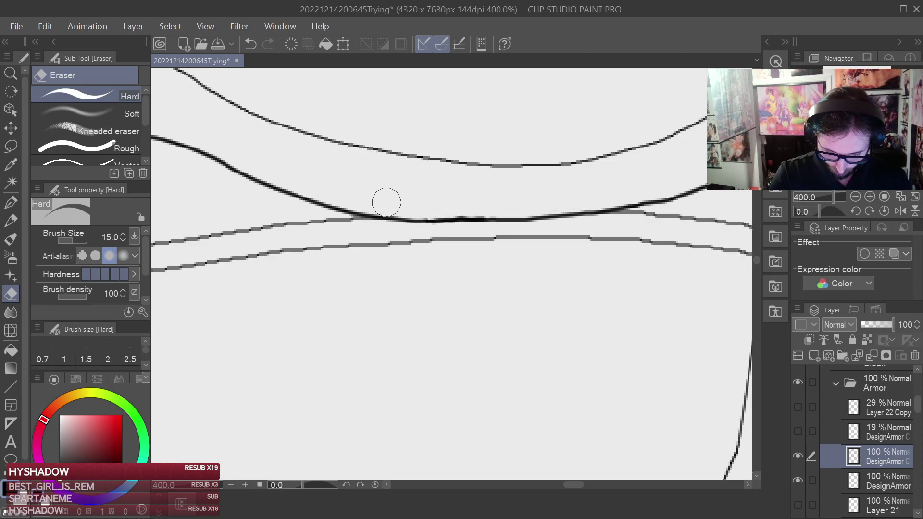
scroll(429, 189, "down", 2)
scroll(429, 189, "down", 2)
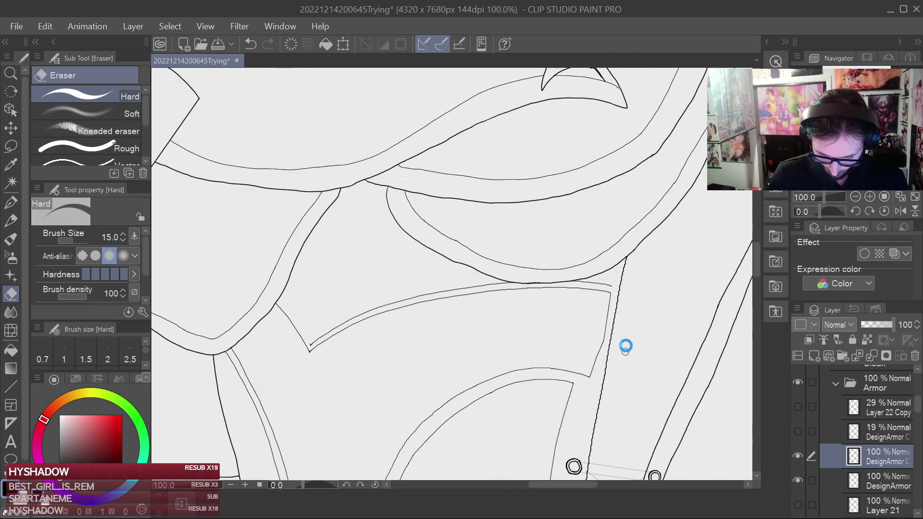
key("ctrl+s")
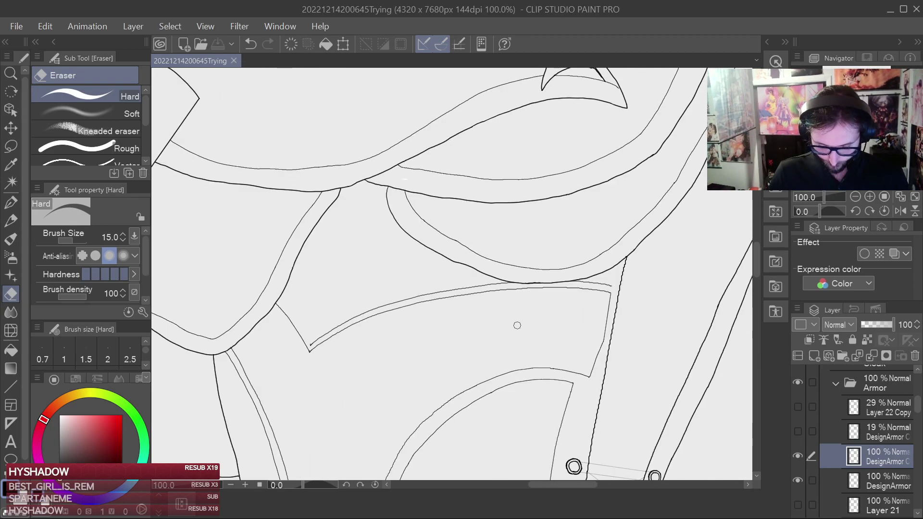
Draw a short G-pen line joining the right end of the copied curve to the thick armor outline above it.
left_click(10, 202)
scroll(571, 356, "up", 2)
left_click_drag(645, 309, 642, 270)
scroll(642, 271, "up", 2)
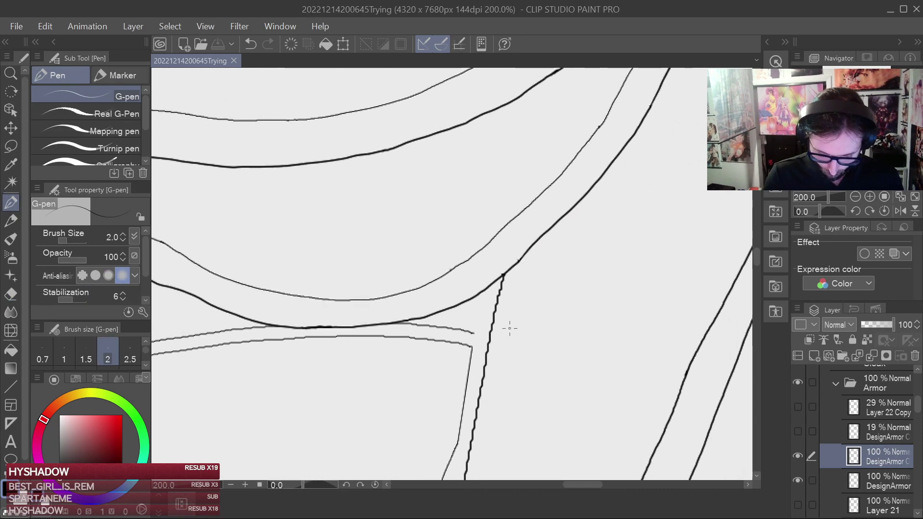
left_click_drag(441, 336, 454, 267)
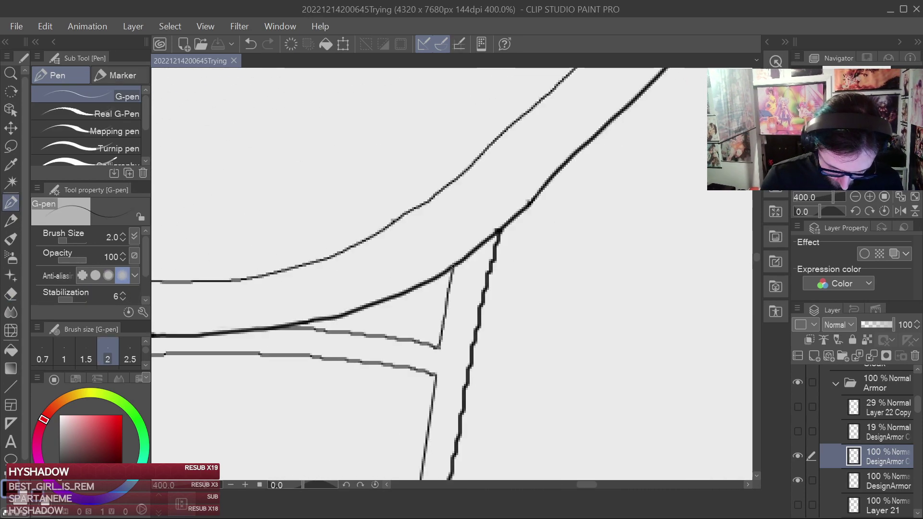
key("ctrl+z")
left_click_drag(443, 335, 463, 264)
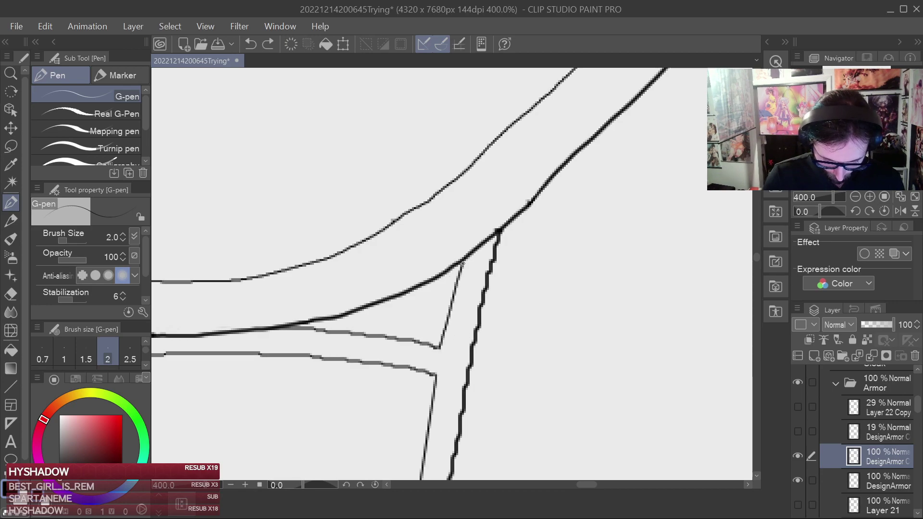
key("ctrl+z")
left_click_drag(440, 347, 459, 263)
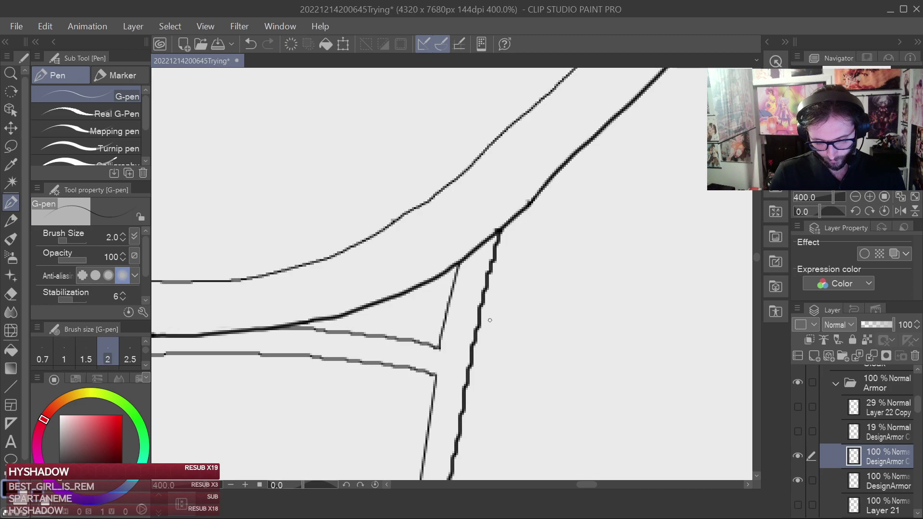
Select the DesignArmor layer below the current one and lasso the short slanted line left of the curve.
scroll(489, 319, "down", 3)
left_click_drag(520, 325, 616, 267)
scroll(609, 270, "down", 2)
left_click_drag(516, 314, 542, 363)
scroll(542, 363, "up", 3)
left_click_drag(423, 322, 578, 375)
scroll(421, 356, "up", 2)
left_click_drag(363, 344, 418, 247)
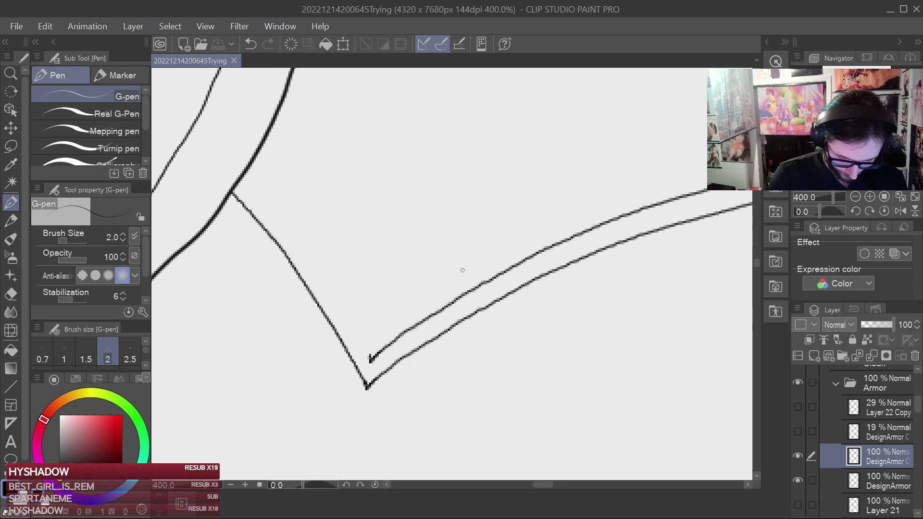
left_click(888, 482)
key("m")
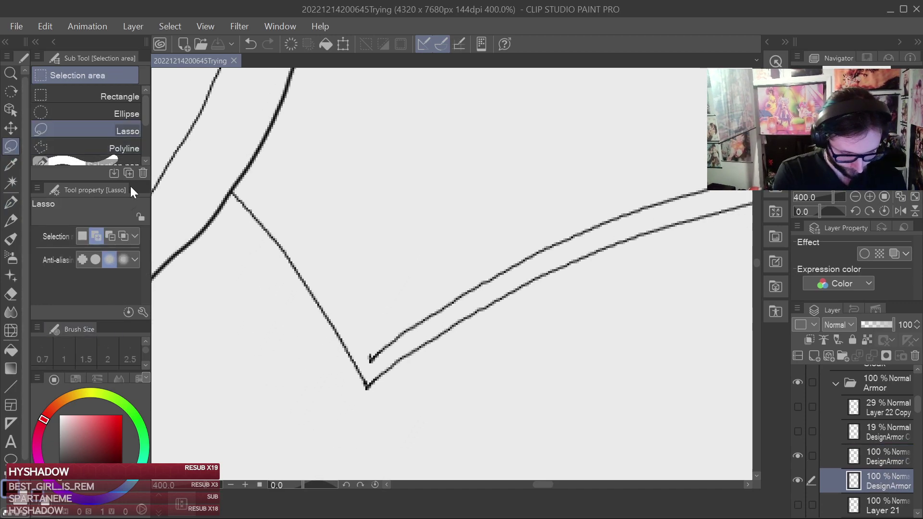
left_click_drag(367, 326, 368, 338)
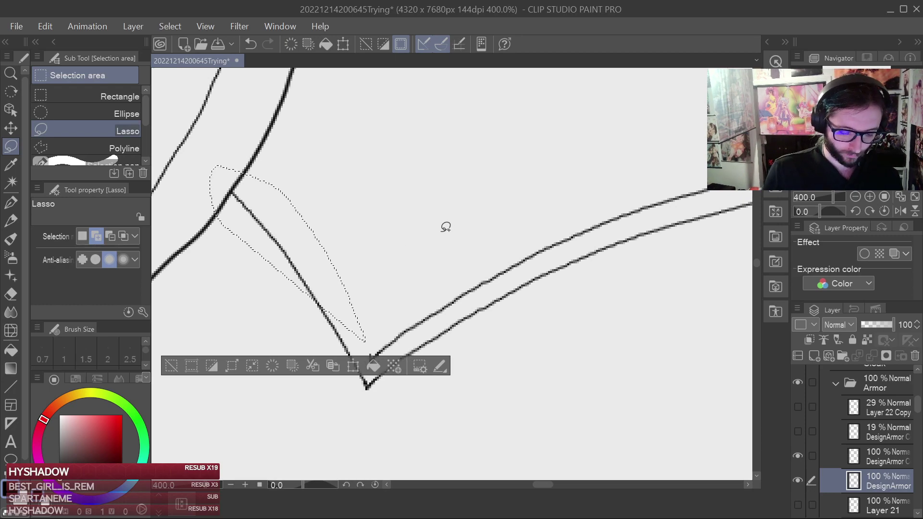
Extend the lasso selection down to the slanted line's lower corner, duplicate the line onto its own layer, and deselect.
scroll(436, 208, "up", 2)
left_click_drag(430, 215, 516, 189)
mouse_move(313, 99)
left_mouse_down()
mouse_move(332, 220)
mouse_move(408, 135)
left_mouse_up()
left_click_drag(449, 191, 435, 154)
mouse_move(365, 159)
left_mouse_down()
mouse_move(395, 202)
mouse_move(404, 157)
left_mouse_up()
left_click_drag(442, 193, 427, 140)
mouse_move(360, 137)
left_mouse_down()
mouse_move(409, 233)
mouse_move(429, 201)
mouse_move(420, 154)
left_mouse_up()
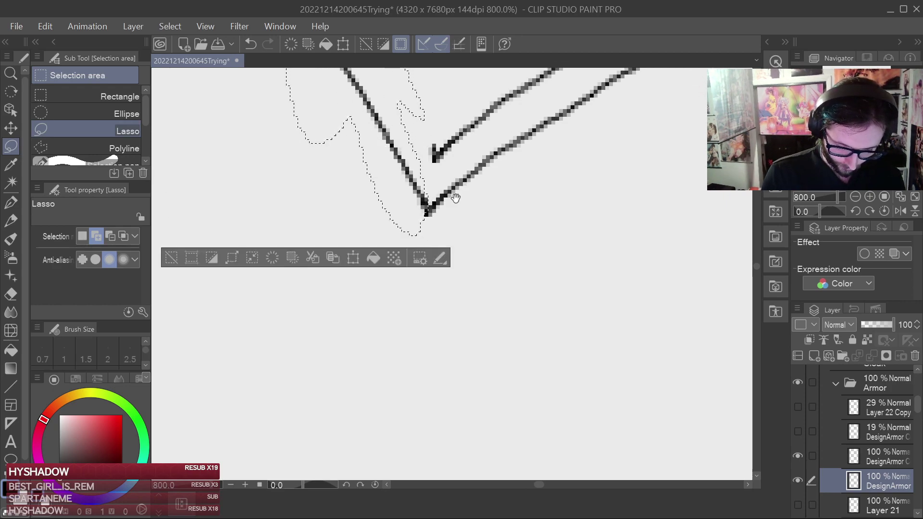
left_click_drag(452, 200, 487, 339)
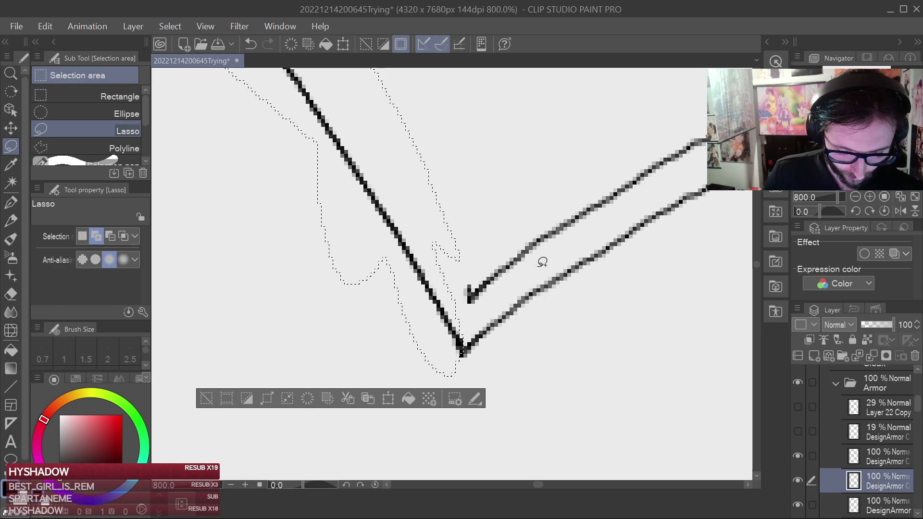
left_click(179, 28)
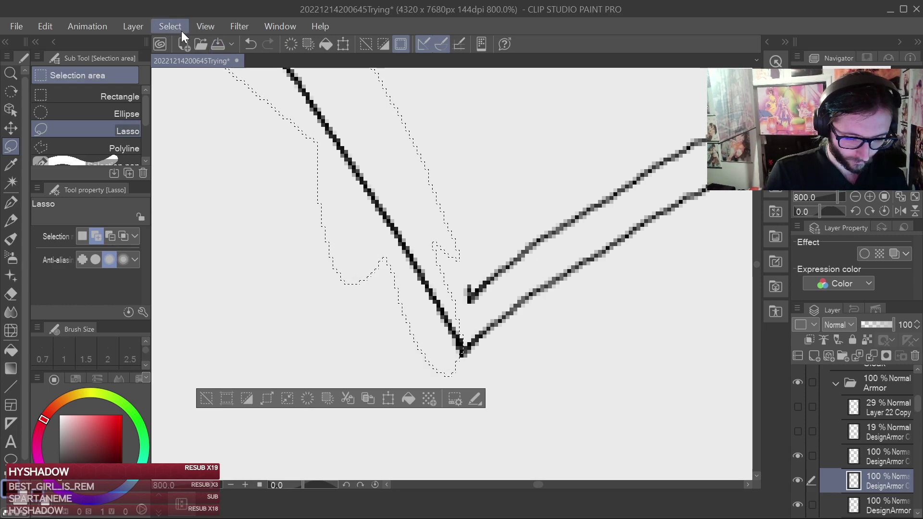
left_click(222, 60)
scroll(439, 151, "down", 7)
left_click_drag(499, 204, 491, 322)
scroll(484, 293, "up", 1)
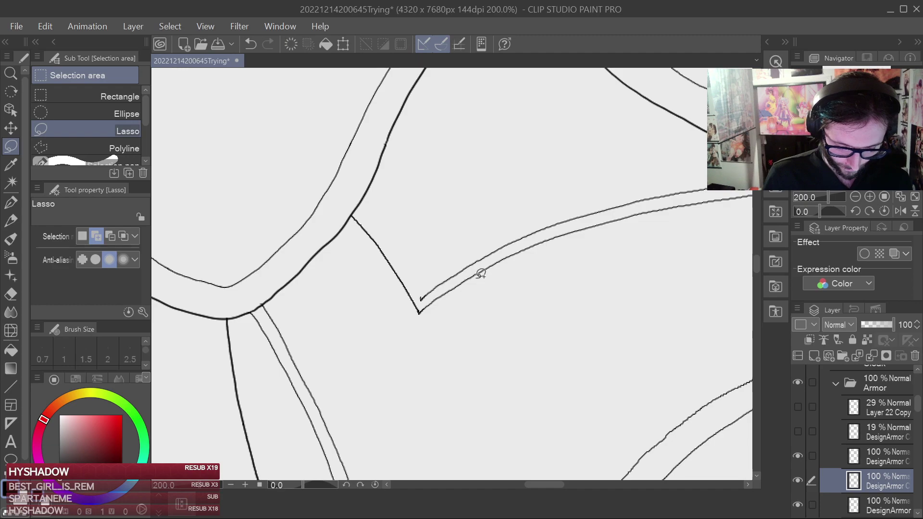
Try to shift the copied slanted line sideways with Move layer.
left_click(10, 128)
key("ctrl+plus")
key("ctrl+plus")
left_click_drag(422, 381, 459, 376)
key("ctrl+z")
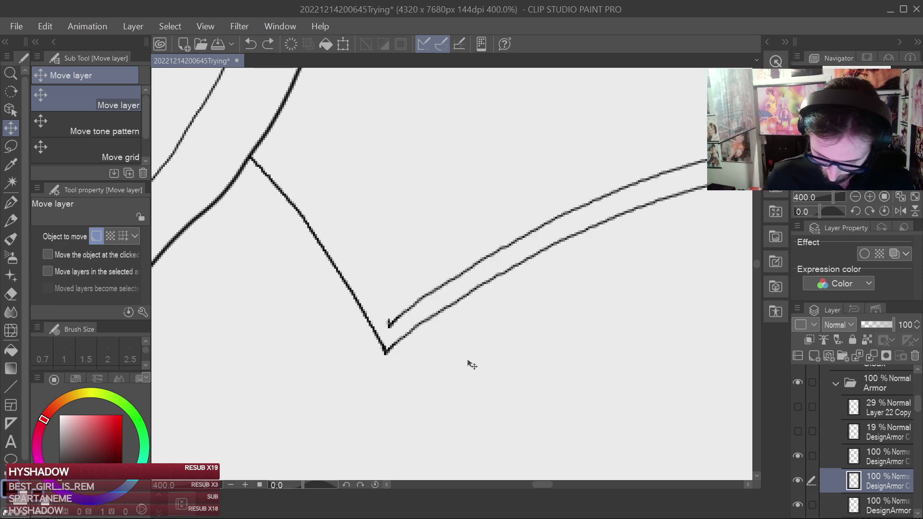
Select the DesignArmor layer with the copied curve and set the hard eraser to brush size 7.
left_click(877, 456)
left_click(11, 293)
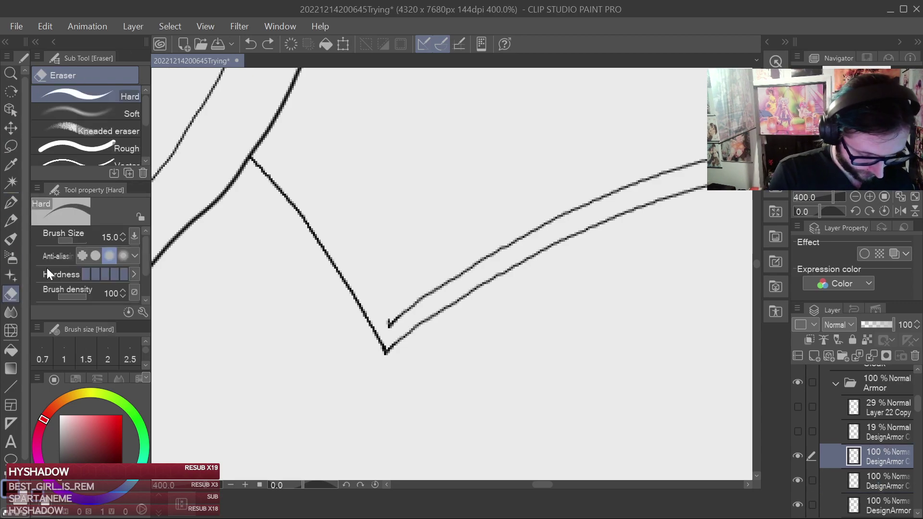
key("b")
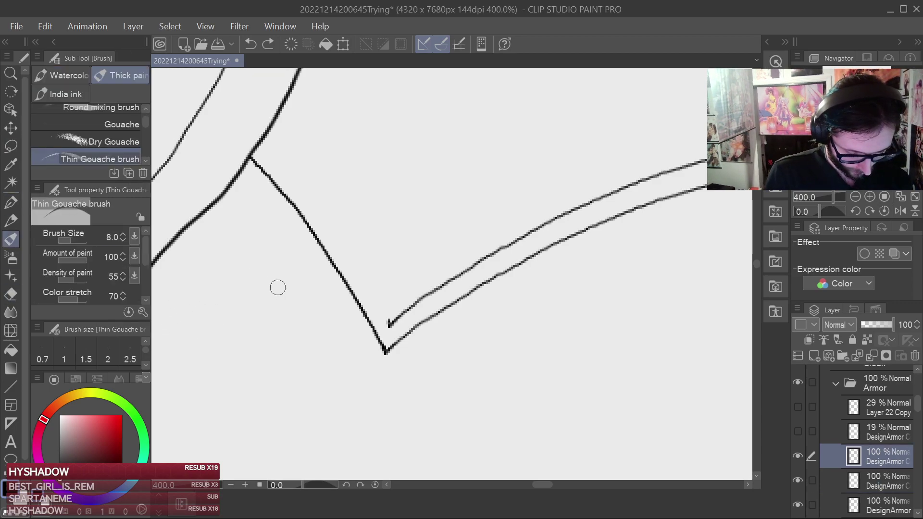
key("b")
key("b")
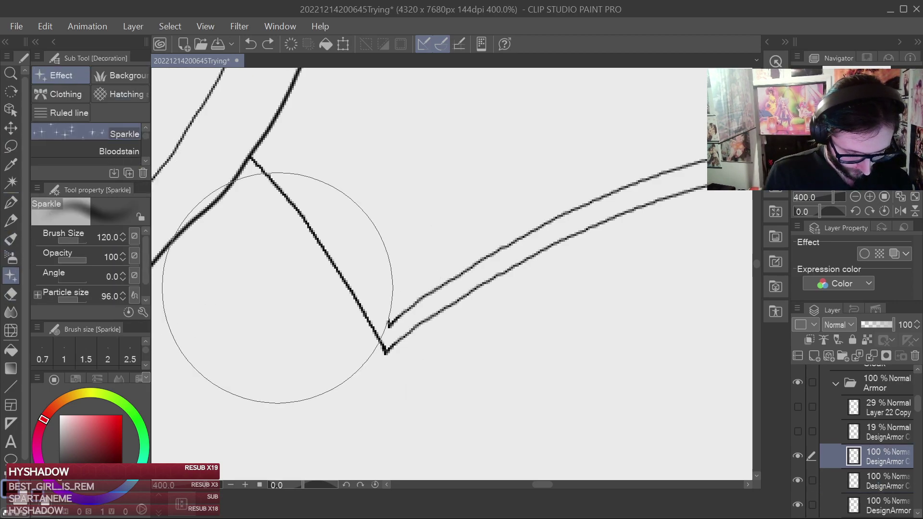
left_click(12, 295)
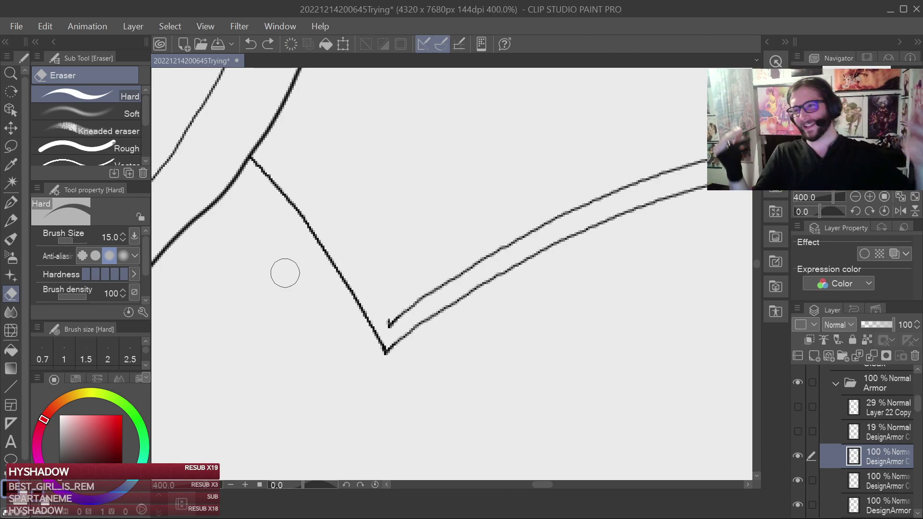
scroll(356, 93, "up", 2)
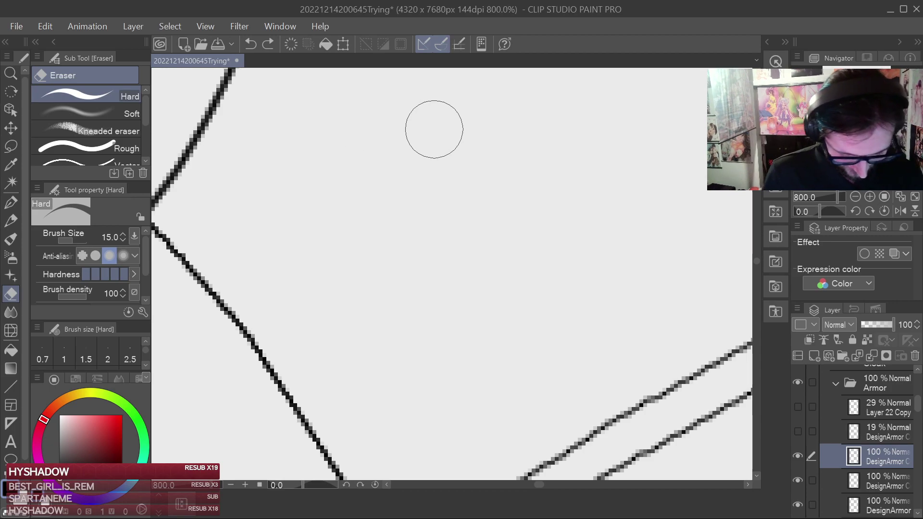
scroll(433, 127, "down", 2)
key("bracketleft")
key("bracketleft")
key("bracketleft")
key("bracketleft")
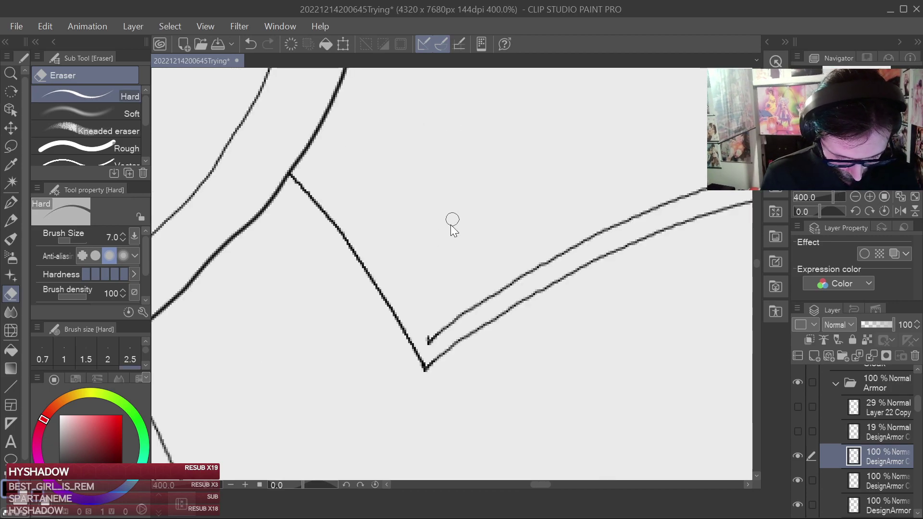
Save the file and erase the stray vertical stub at the left tip of the copied curve.
key("ctrl+s")
left_click_drag(468, 200, 471, 167)
scroll(471, 166, "up", 2)
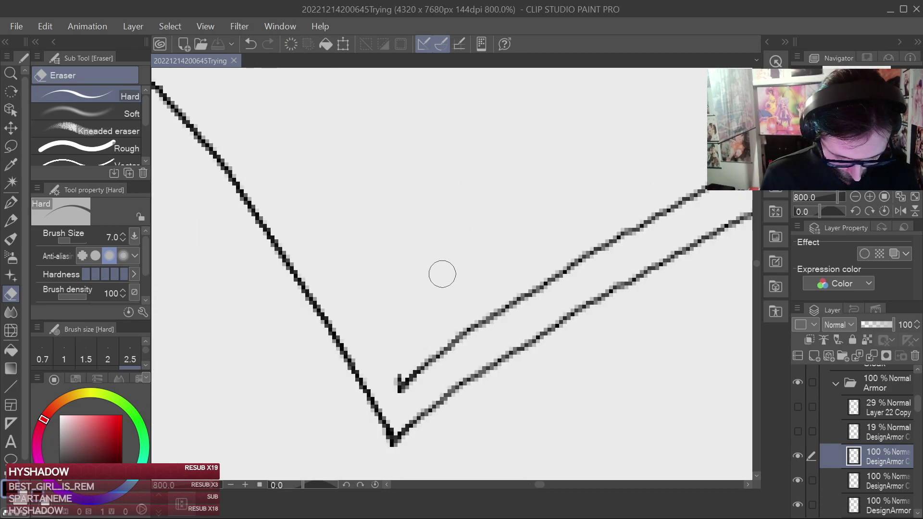
left_click(393, 371)
Move the copied slanted line on the lower DesignArmor layer beside the original, meeting the upper curve's left tip.
left_click(887, 480)
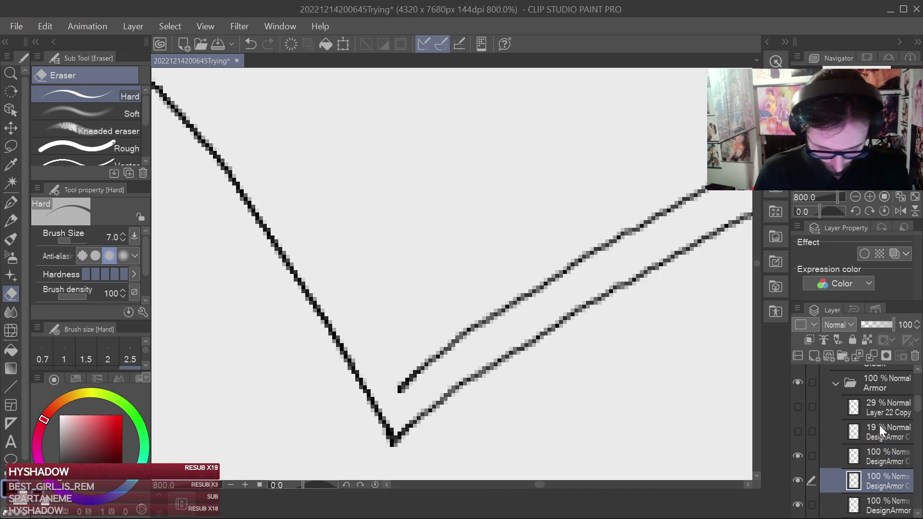
left_click(11, 128)
left_click_drag(479, 336, 582, 390)
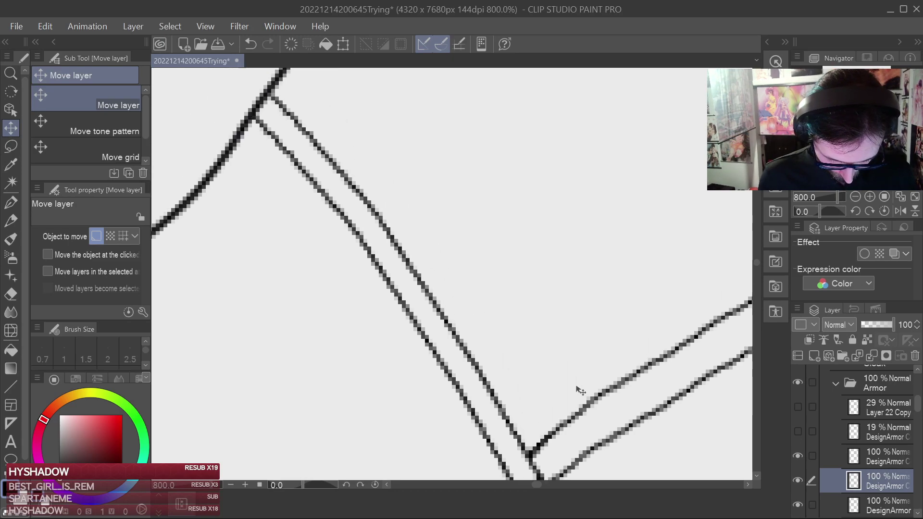
Erase the end of the inner slanted line that extends past the double edge's inner corner, and save the file.
left_click(11, 202)
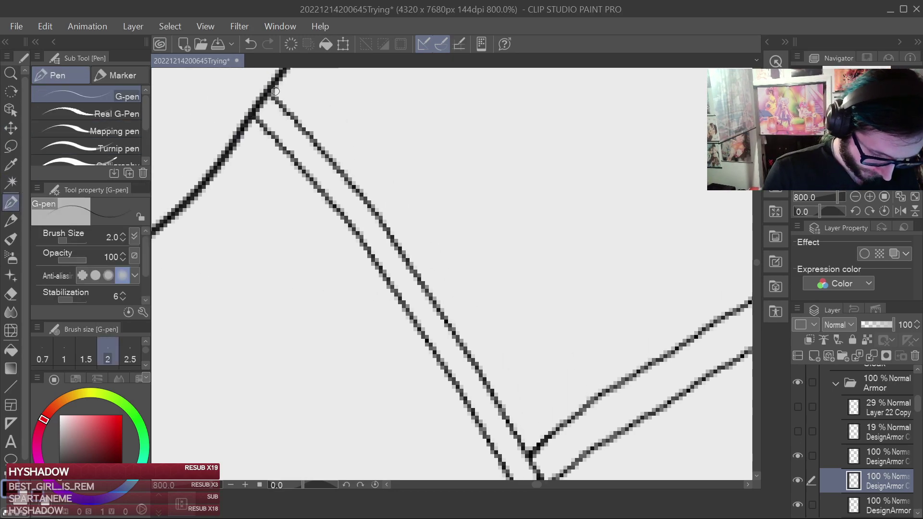
left_click_drag(500, 330, 433, 171)
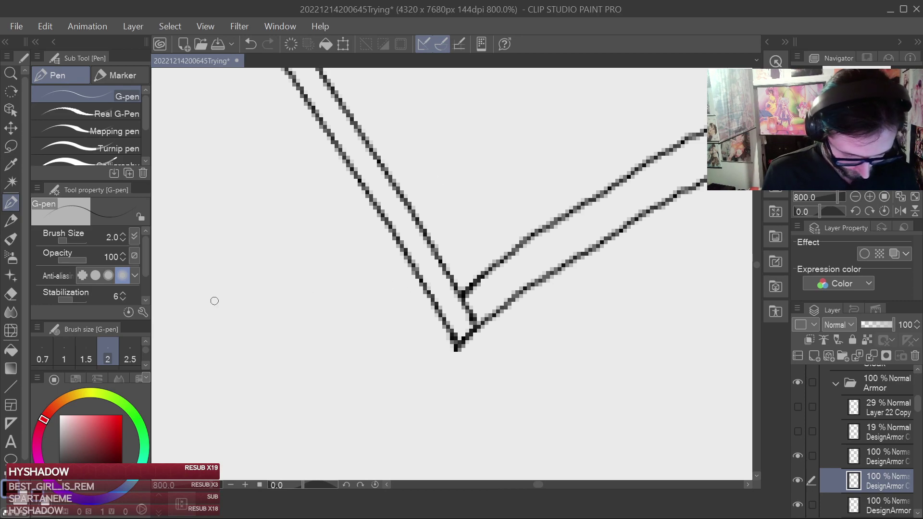
left_click(10, 294)
mouse_move(483, 329)
left_mouse_down()
mouse_move(492, 312)
mouse_move(463, 312)
left_mouse_up()
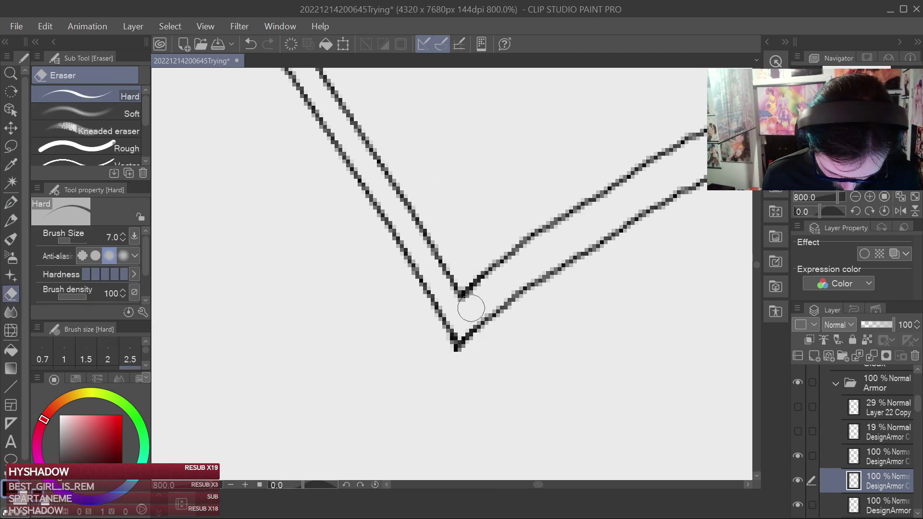
key("ctrl+s")
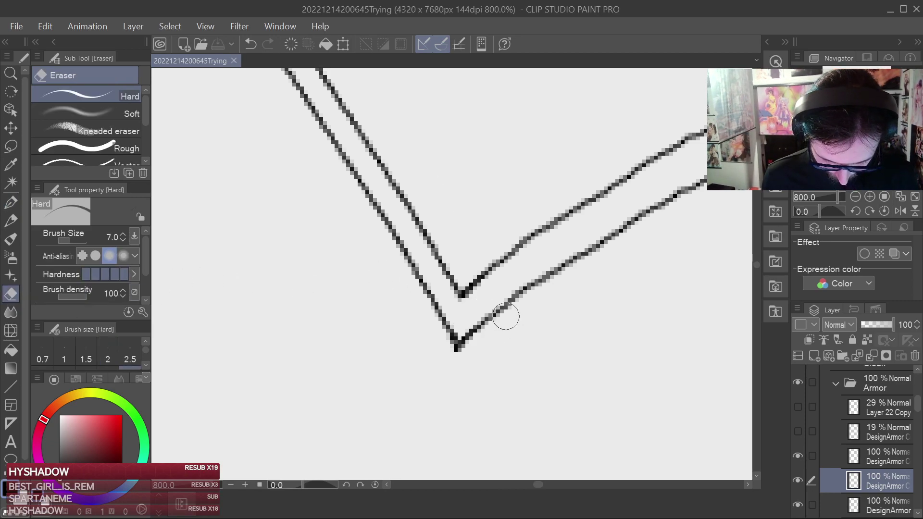
scroll(510, 317, "down", 4)
left_click_drag(609, 328, 523, 346)
scroll(598, 356, "down", 4)
left_click_drag(598, 356, 499, 288)
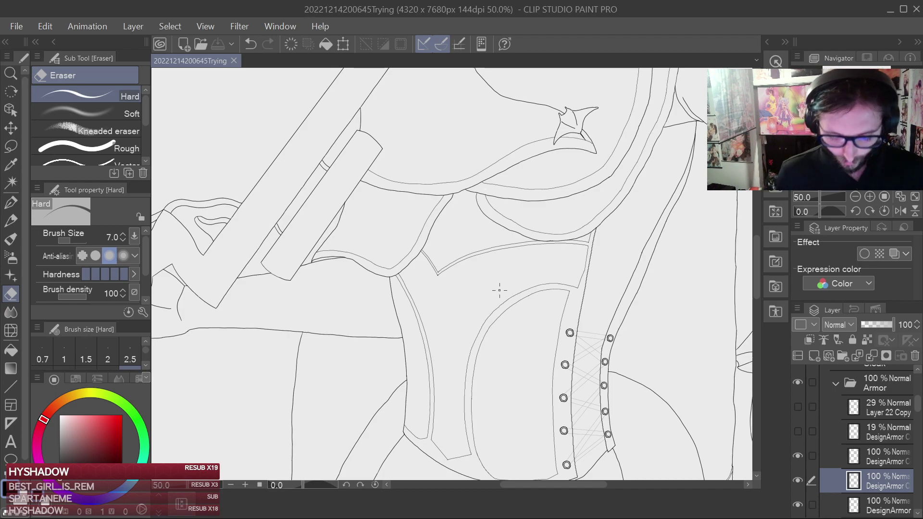
left_click(10, 202)
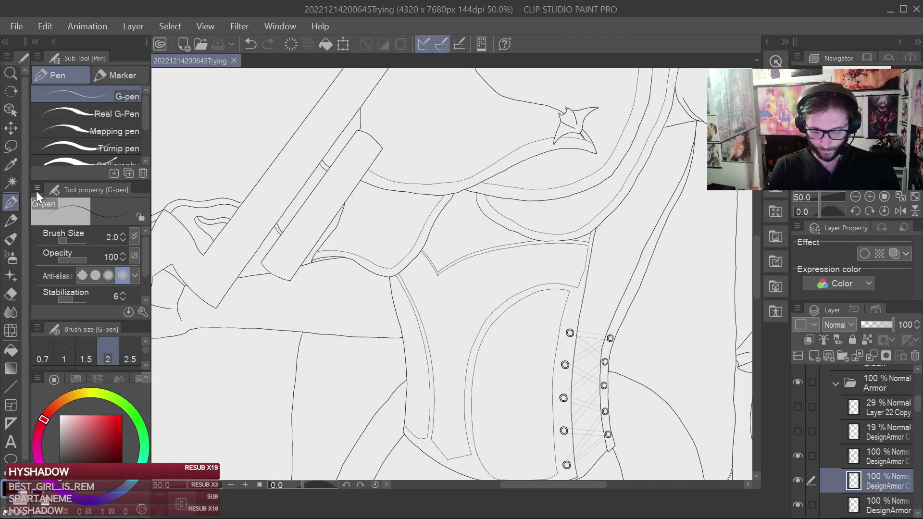
left_click_drag(428, 290, 443, 244)
key("ctrl+z")
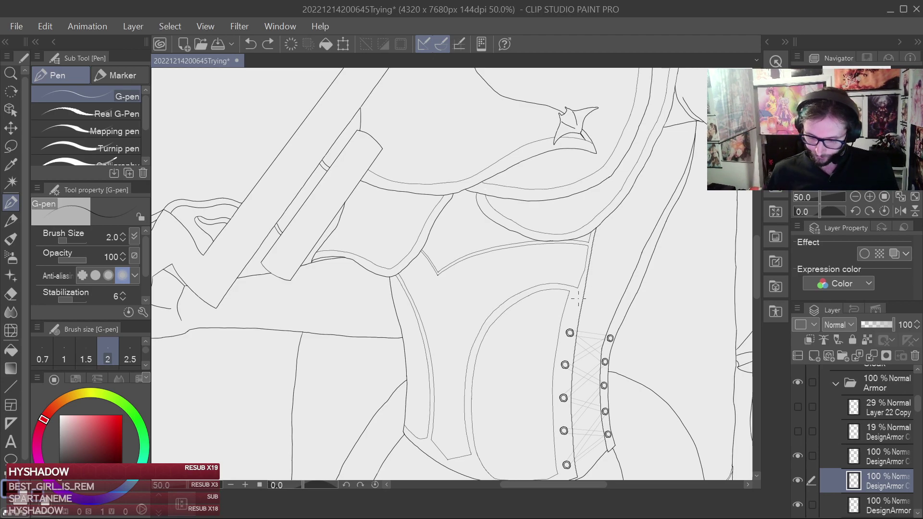
Merge the visible DesignArmor copy layers down into the single DesignArmor layer.
scroll(841, 460, "down", 2)
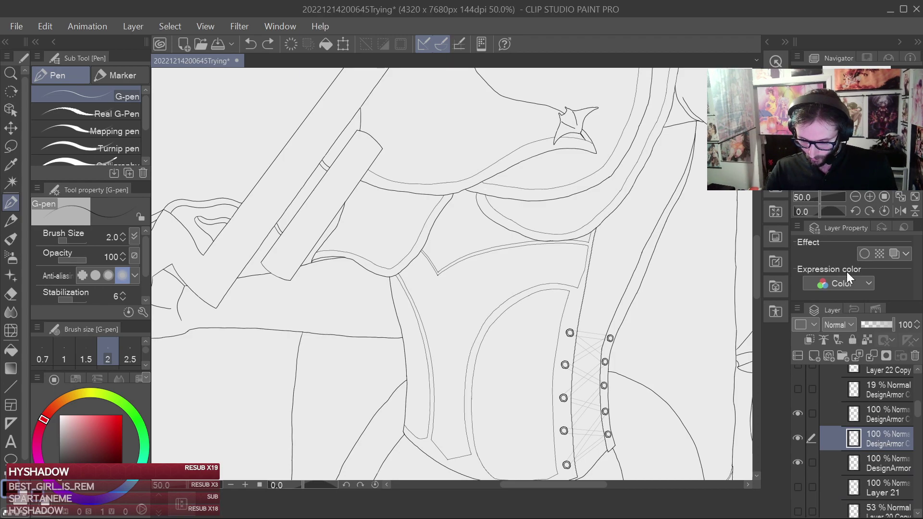
left_click(871, 356)
left_click(894, 416)
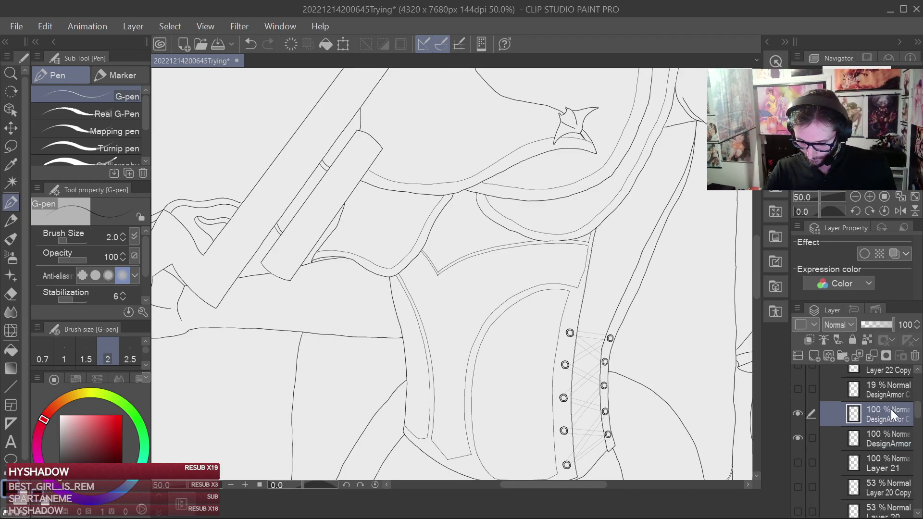
key("ctrl+e")
Toggle the visibility of Layer 17 off and on to check what it contains.
scroll(852, 404, "up", 3)
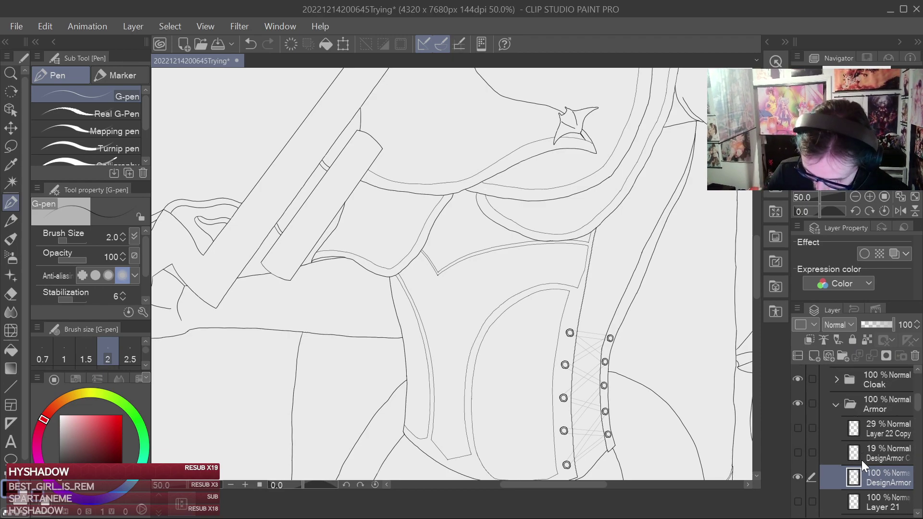
scroll(870, 444, "down", 3)
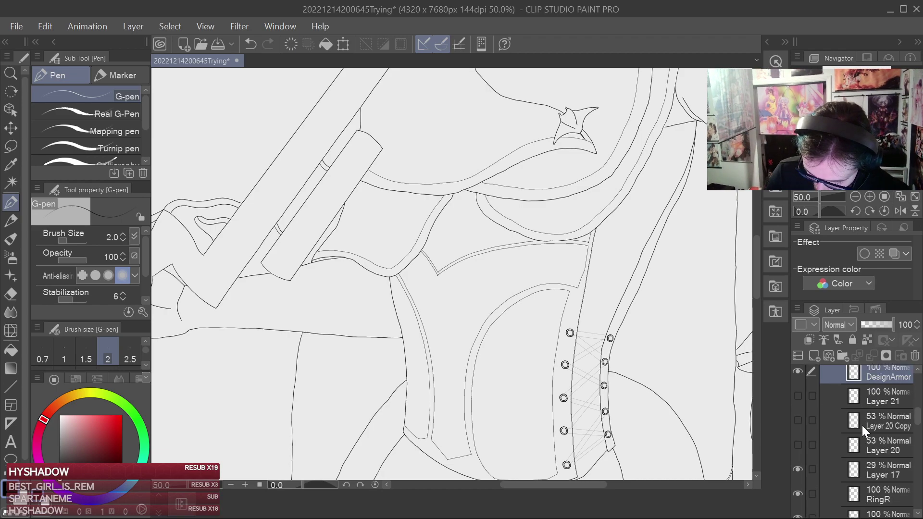
left_click(800, 470)
left_click(800, 469)
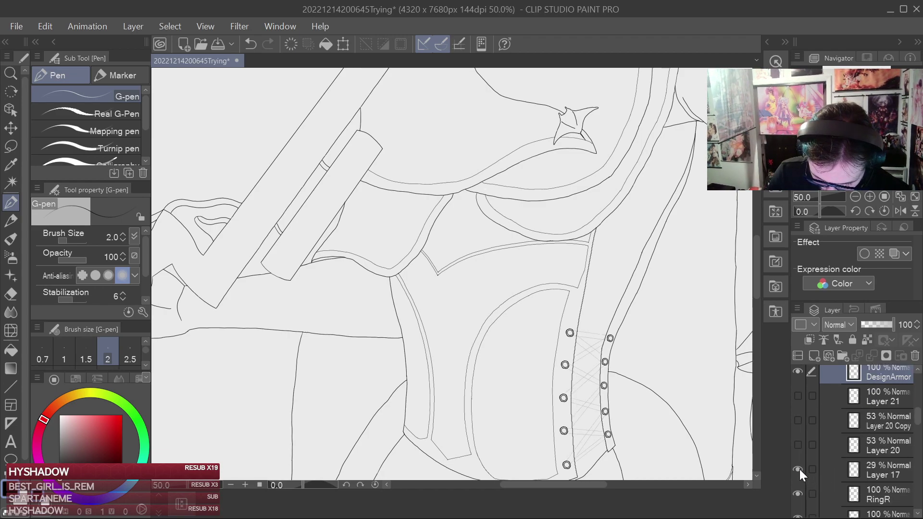
left_click(881, 441)
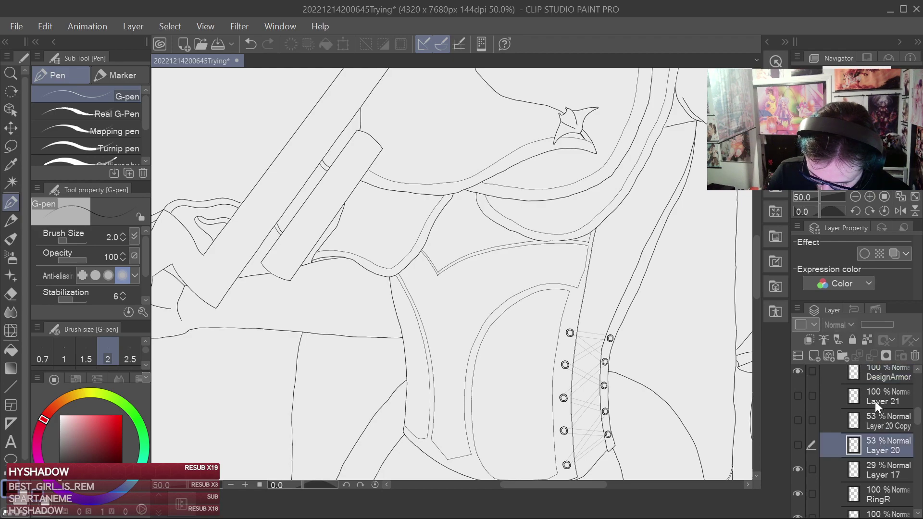
Create a new layer folder inside the Armor folder and name it Random.
scroll(875, 401, "up", 5)
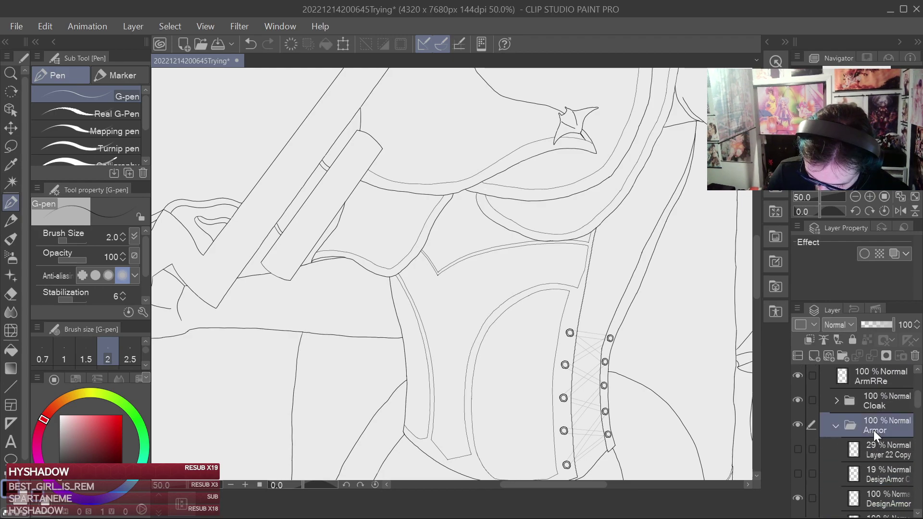
left_click(874, 445)
left_click(843, 356)
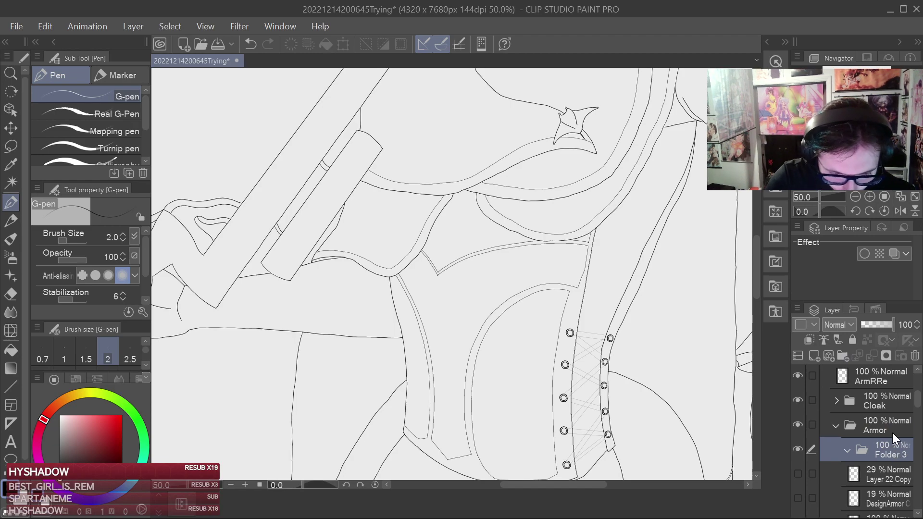
type("Random")
key("Return")
Move the hidden Layer 22 Copy and the 19 % DesignArmor copy into the Random folder.
scroll(892, 432, "down", 2)
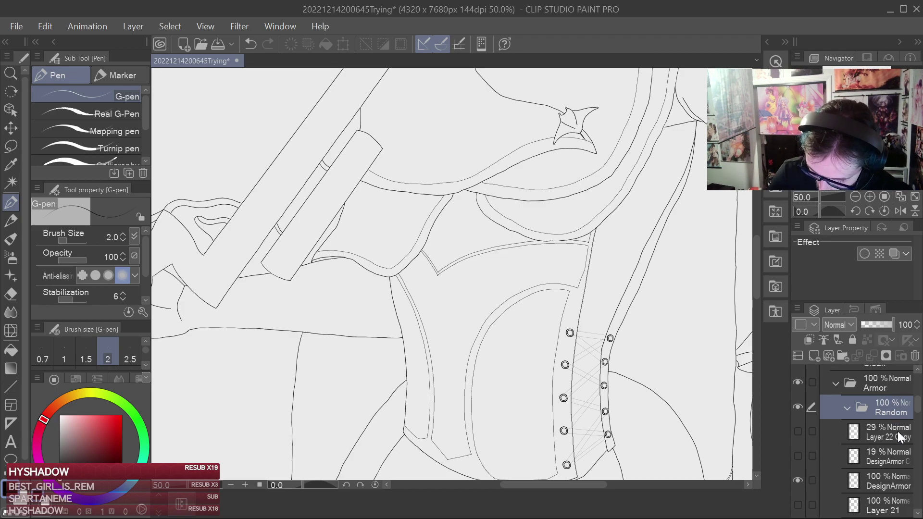
left_click(877, 430)
left_click_drag(878, 408, 878, 406)
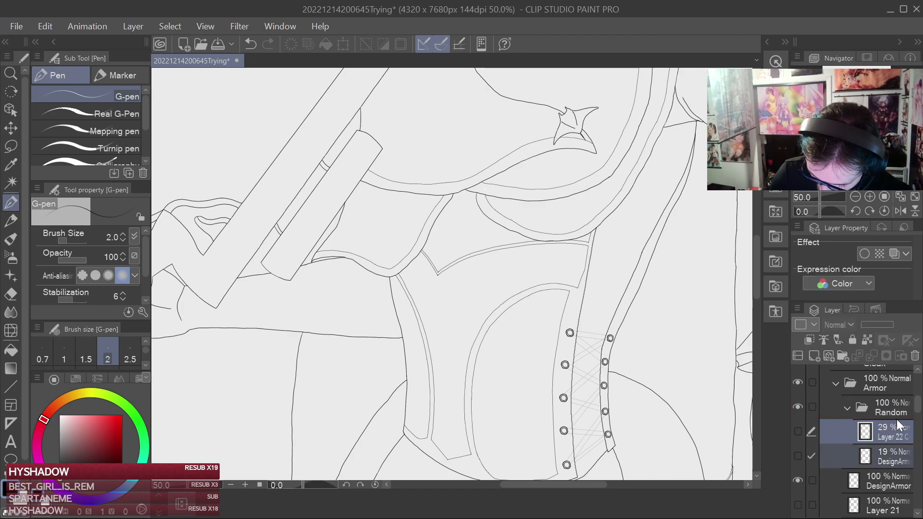
Select Layer 21, Layer 20 Copy and Layer 20 together and move them into the Random folder.
scroll(897, 419, "down", 2)
left_click(884, 430)
left_click(895, 449, "ctrl")
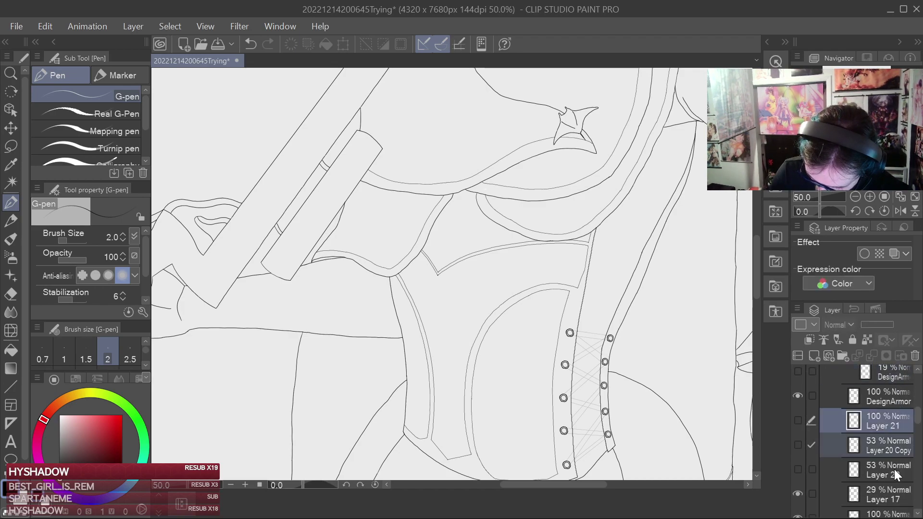
left_click(895, 469, "ctrl")
scroll(885, 445, "up", 2)
left_click_drag(890, 419, 891, 420)
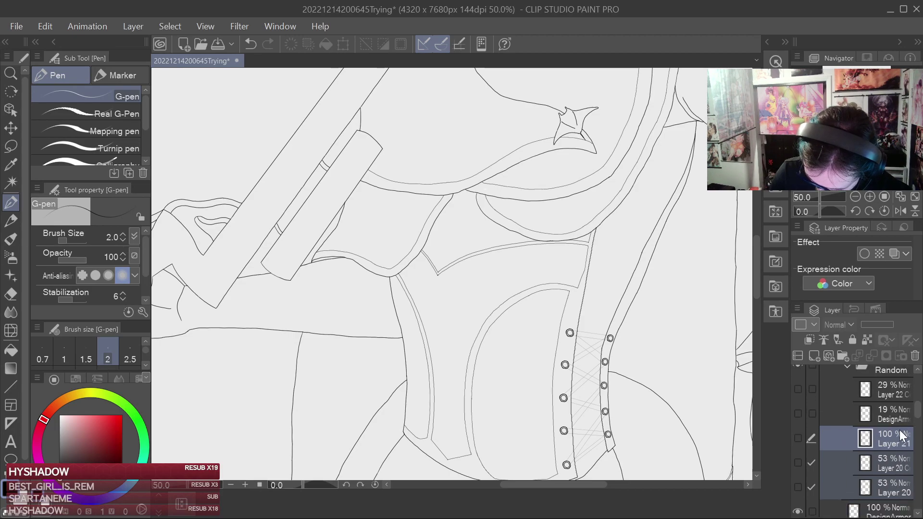
Collapse the Random folder and move the Ring Copy layer into it.
left_click(847, 368)
scroll(887, 413, "down", 1)
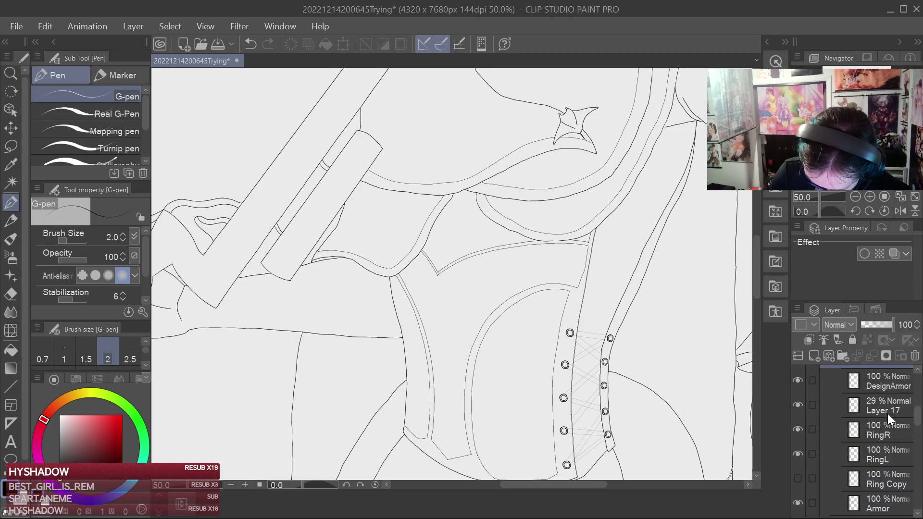
left_click(799, 477)
left_click_drag(883, 478, 888, 370)
left_click_drag(896, 420, 897, 402)
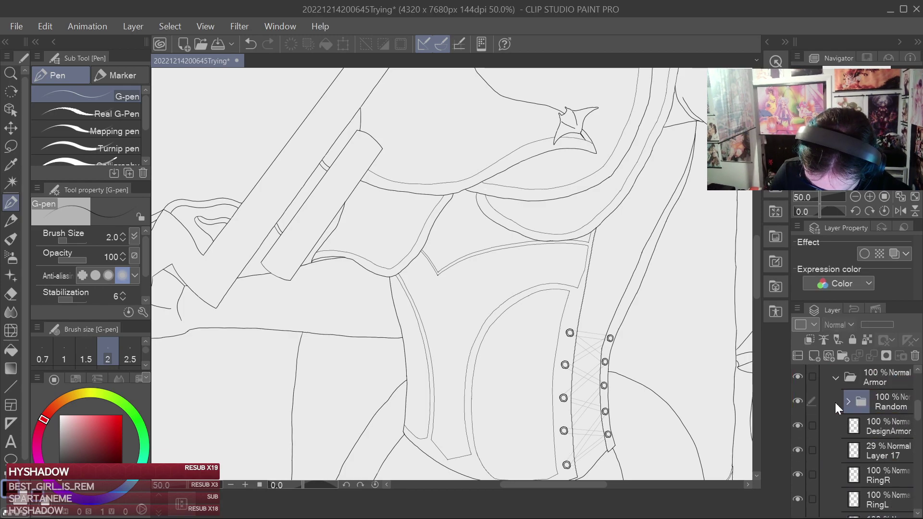
Look through the layer list above and below the Armor folder, and inspect the corset's trim, panels and lacing on the canvas.
scroll(856, 406, "down", 3)
scroll(861, 409, "down", 2)
scroll(861, 408, "down", 3)
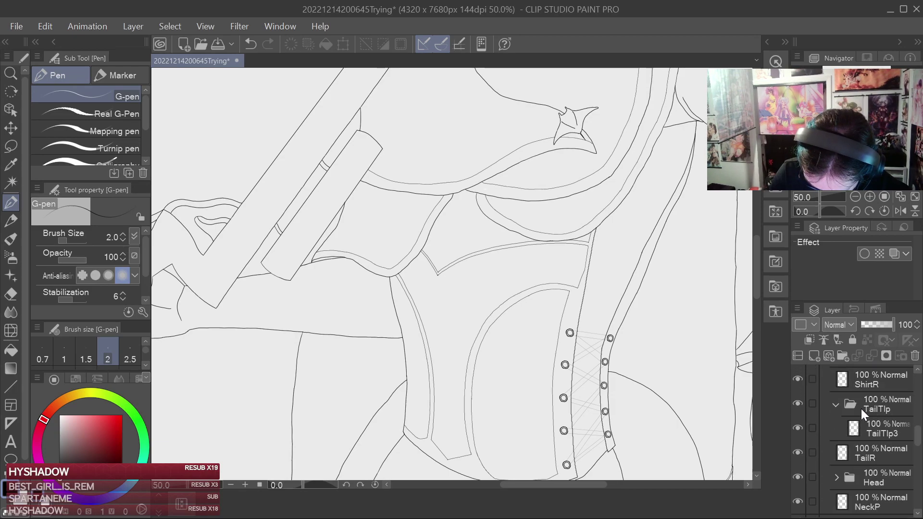
scroll(861, 409, "up", 6)
scroll(860, 413, "up", 6)
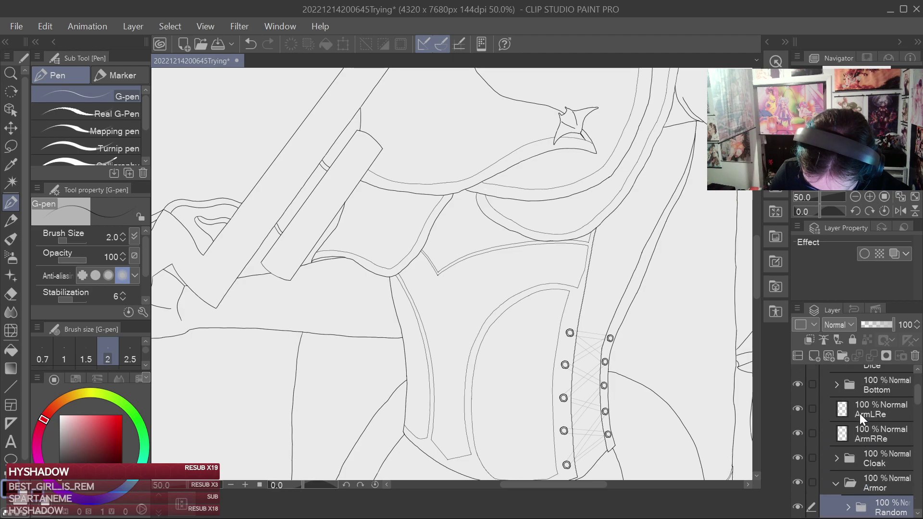
scroll(859, 414, "down", 7)
scroll(860, 413, "down", 1)
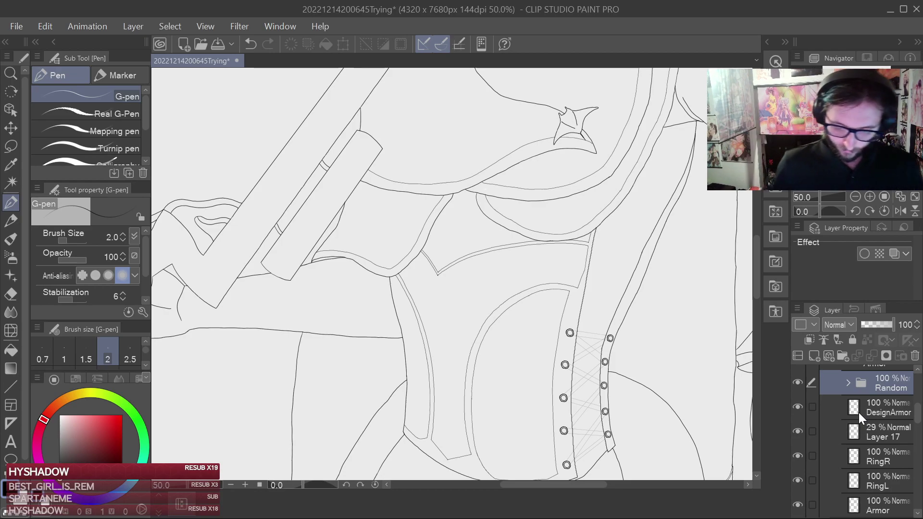
scroll(602, 325, "down", 1)
scroll(606, 319, "up", 2)
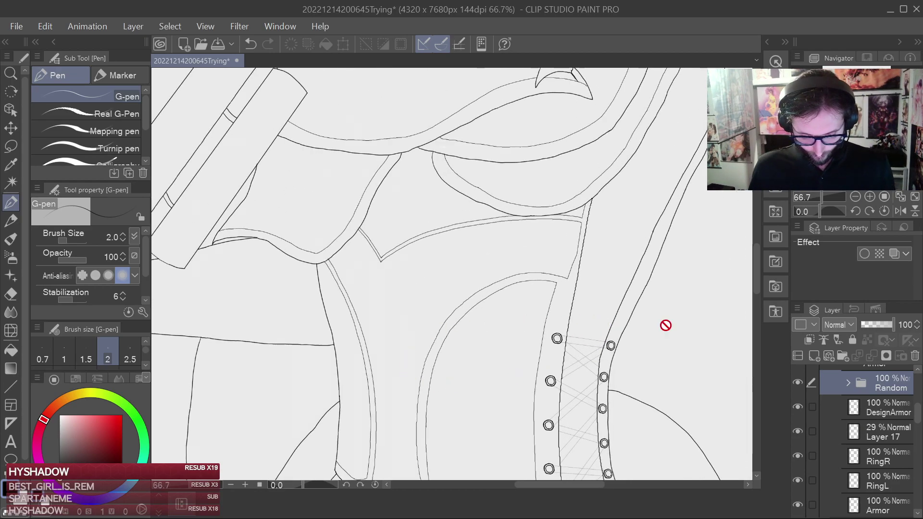
left_click_drag(757, 245, 757, 265)
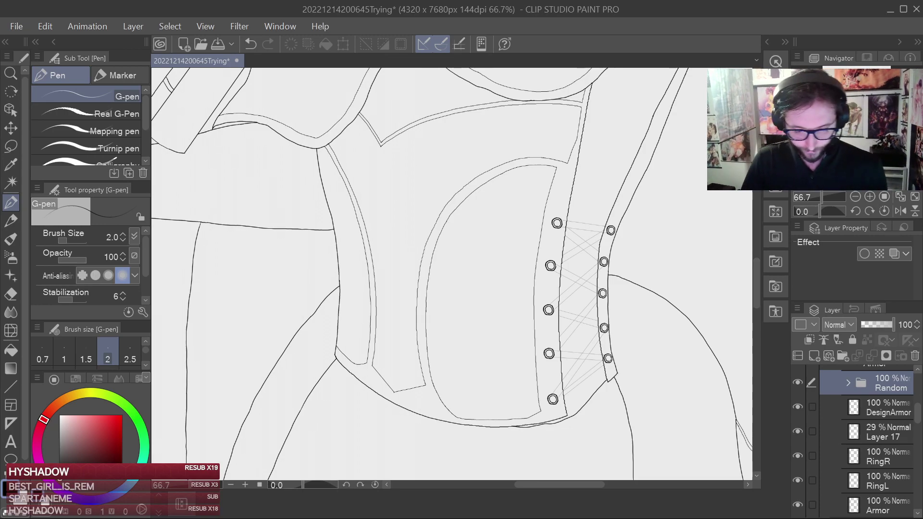
scroll(486, 275, "up", 3)
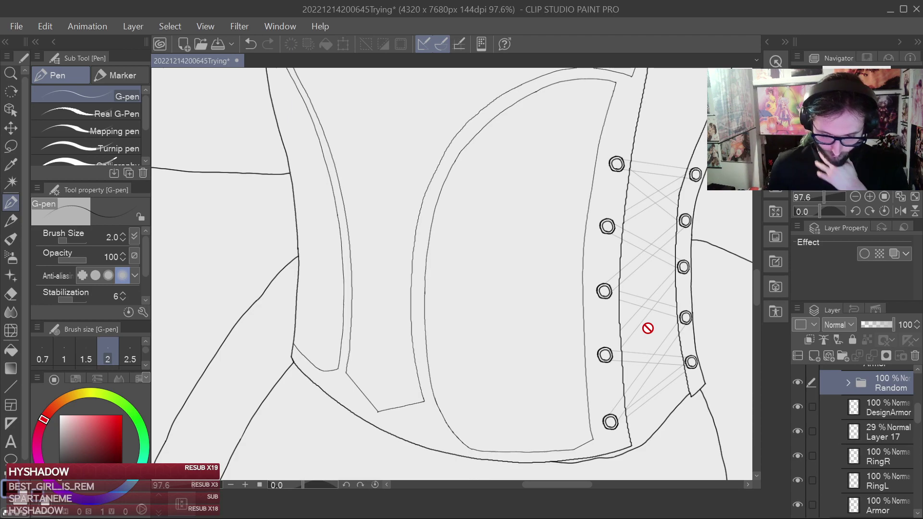
scroll(756, 281, "up", 5)
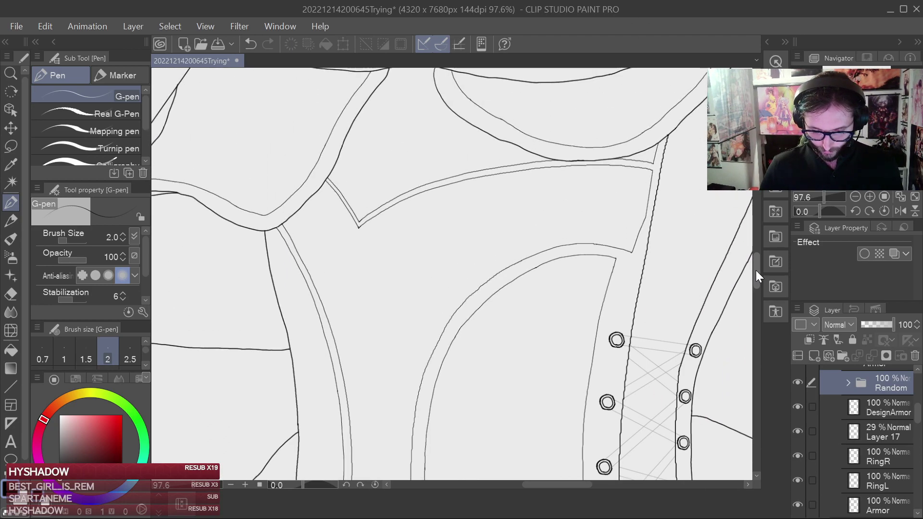
Lasso the upper line of the corset's double top trim around its V-shaped corner and the start of the long curve.
scroll(340, 192, "up", 3)
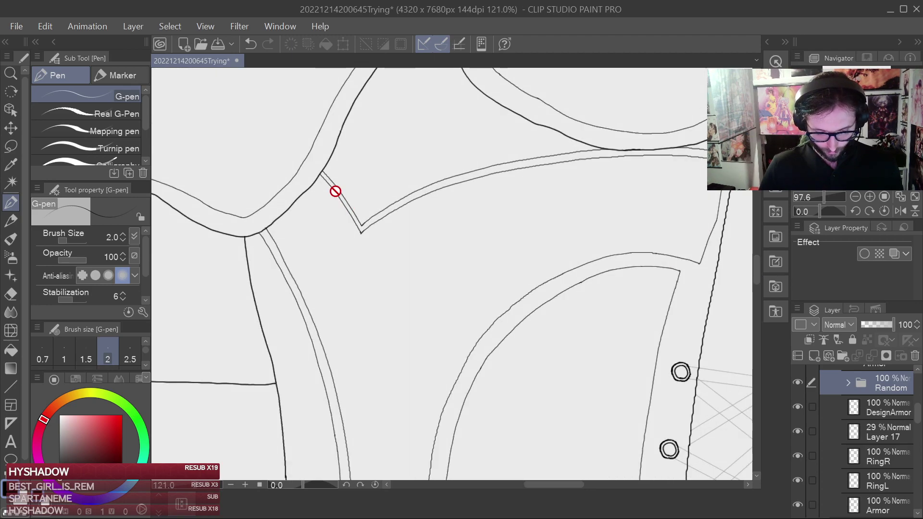
left_click(14, 149)
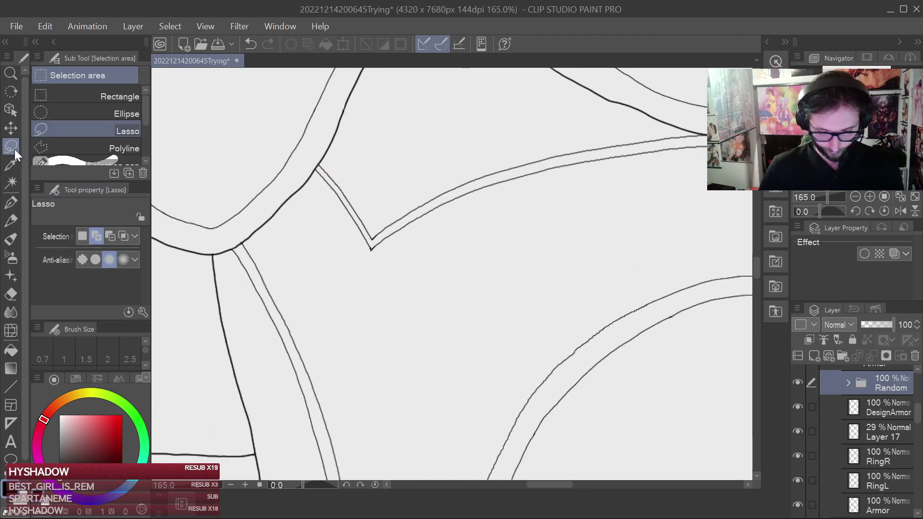
key("ctrl+plus")
key("ctrl+plus")
key("ctrl+plus")
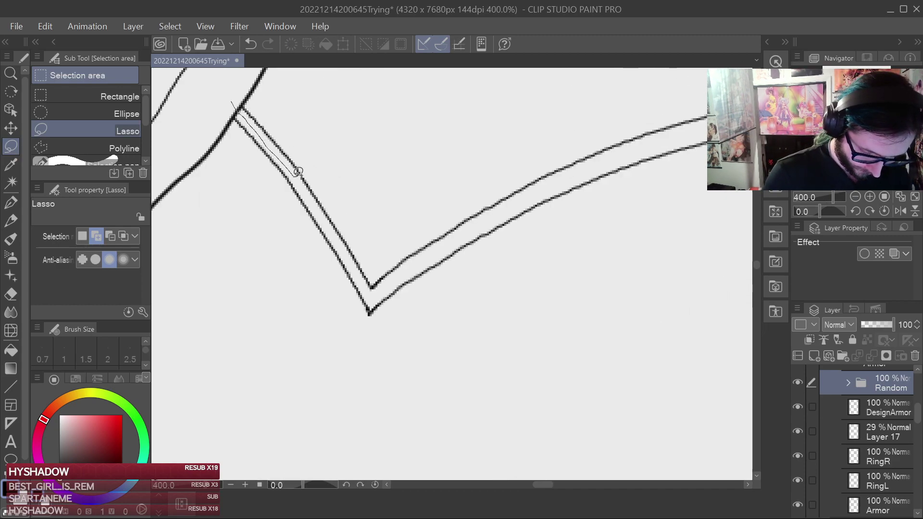
mouse_move(385, 275)
left_mouse_down()
mouse_move(278, 91)
mouse_move(228, 95)
left_mouse_up()
left_click_drag(534, 225, 485, 246)
mouse_move(320, 312)
left_mouse_down()
mouse_move(433, 231)
mouse_move(330, 276)
left_mouse_up()
left_click_drag(616, 154, 490, 223)
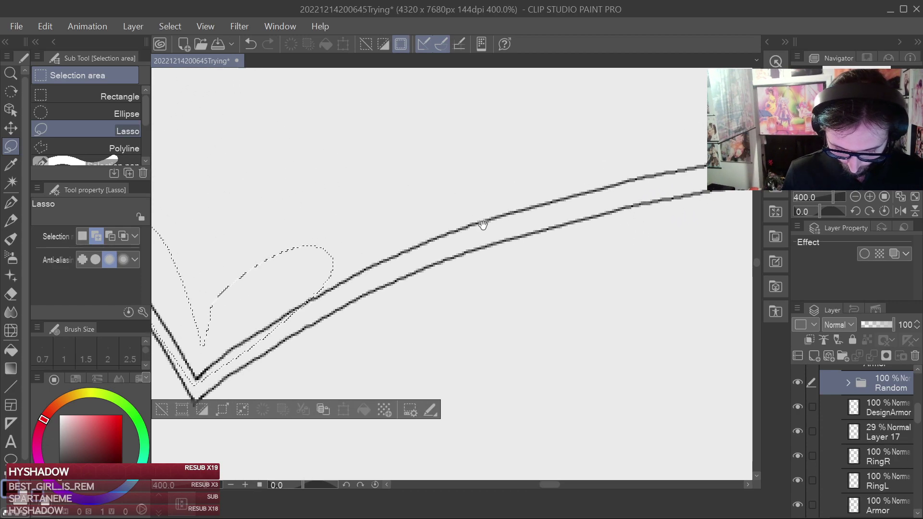
Add further stretches of the upper trim curve to the lasso selection, including its far corner and short vertical end line.
mouse_move(273, 332)
left_mouse_down()
mouse_move(373, 270)
mouse_move(478, 223)
mouse_move(701, 154)
mouse_move(270, 252)
left_mouse_up()
mouse_move(636, 179)
left_mouse_down()
mouse_move(346, 247)
mouse_move(408, 250)
mouse_move(716, 200)
mouse_move(404, 202)
left_mouse_up()
left_click_drag(643, 218, 386, 223)
mouse_move(465, 209)
left_mouse_down()
mouse_move(484, 204)
mouse_move(462, 180)
left_mouse_up()
left_click_drag(641, 237, 405, 235)
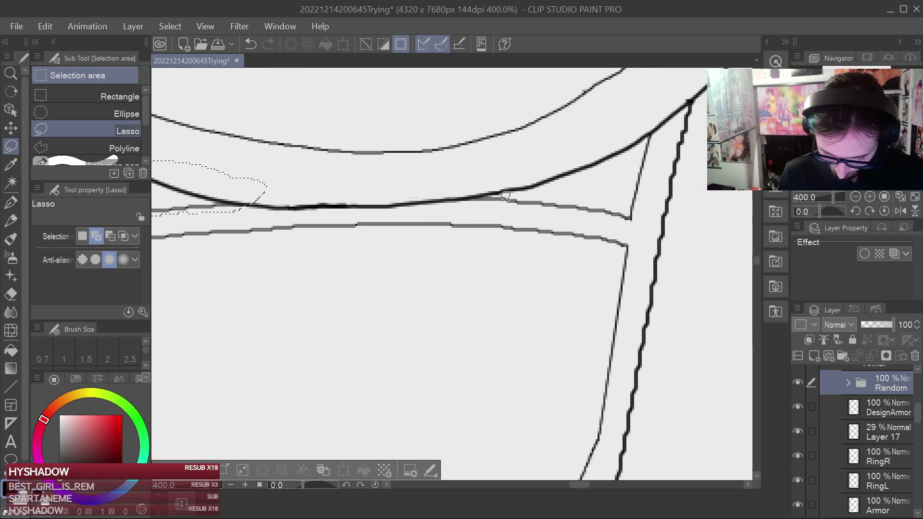
mouse_move(477, 208)
left_mouse_down()
mouse_move(548, 128)
mouse_move(670, 118)
mouse_move(654, 197)
mouse_move(605, 228)
mouse_move(497, 207)
left_mouse_up()
left_click_drag(613, 220, 634, 216)
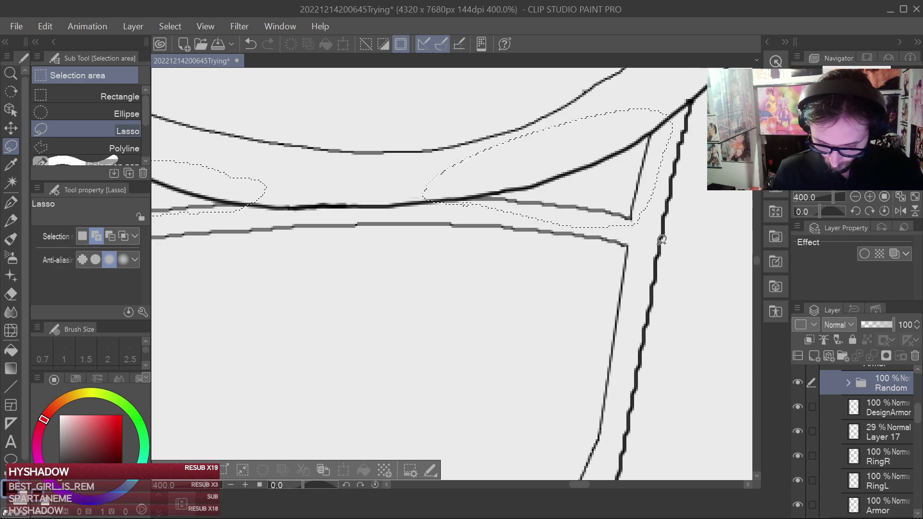
Close the gap in the lasso selection where the trim curve meets the bottom of the breastplate cup.
scroll(561, 272, "down", 1)
left_click_drag(550, 284, 717, 237)
left_click_drag(437, 196, 537, 219)
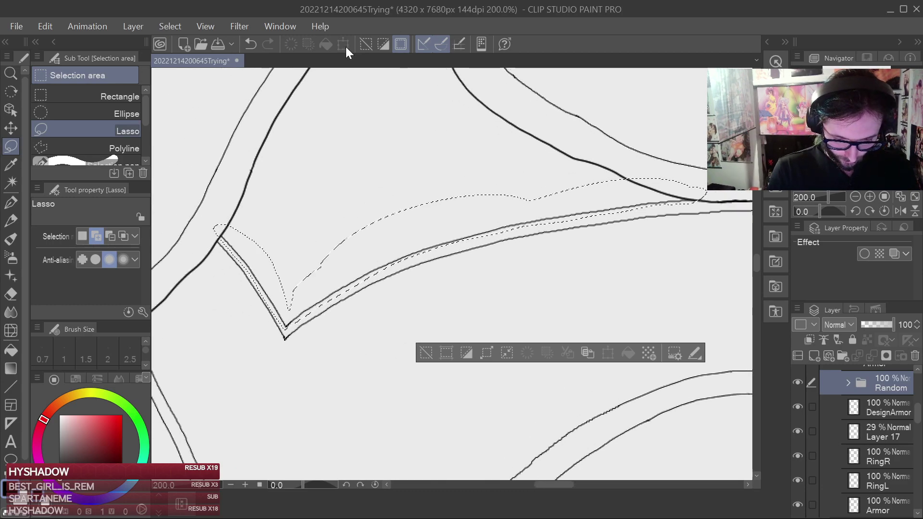
left_click_drag(601, 260, 387, 310)
left_click_drag(607, 223, 498, 237)
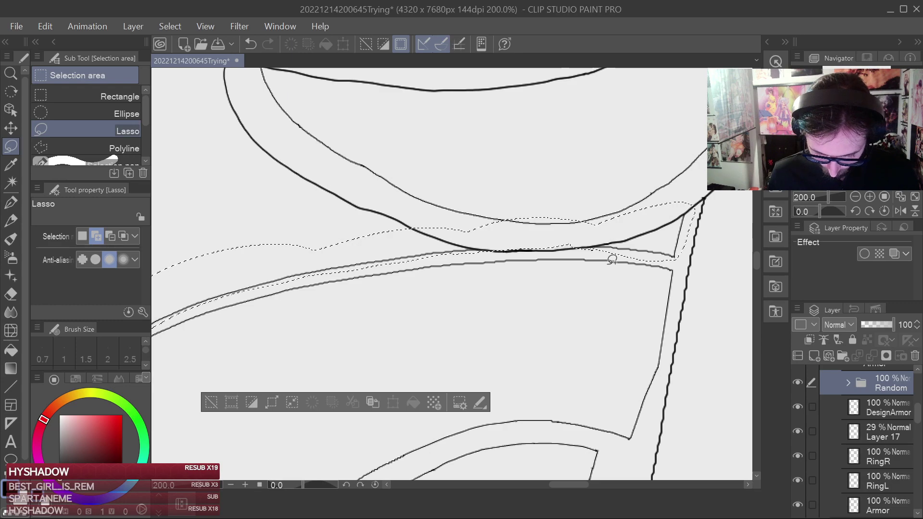
On the DesignArmor layer, move the lassoed upper line of the corset's top trim upward to widen the trim band, and deselect.
scroll(612, 260, "down", 3)
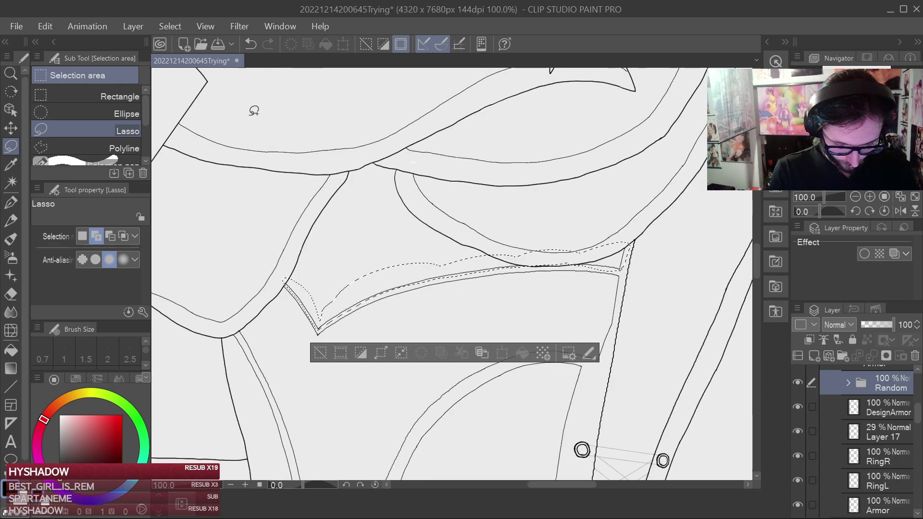
left_click(10, 128)
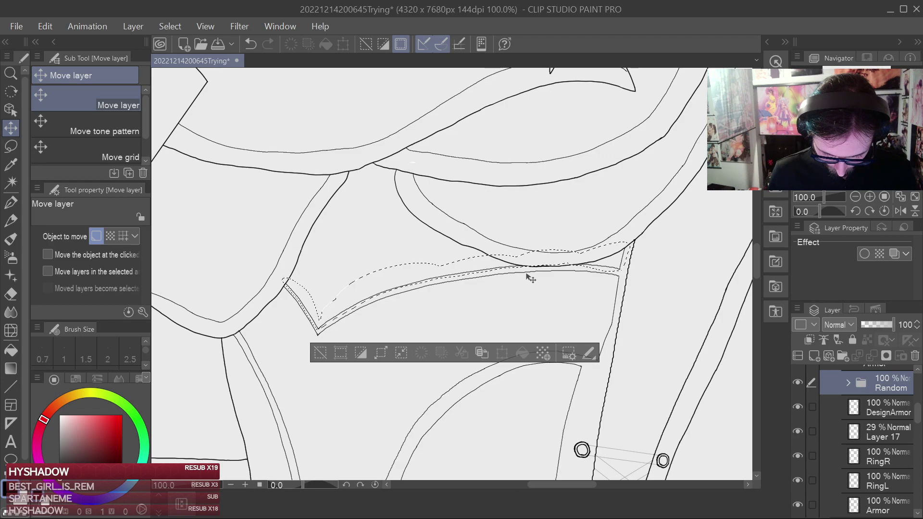
left_click(890, 412)
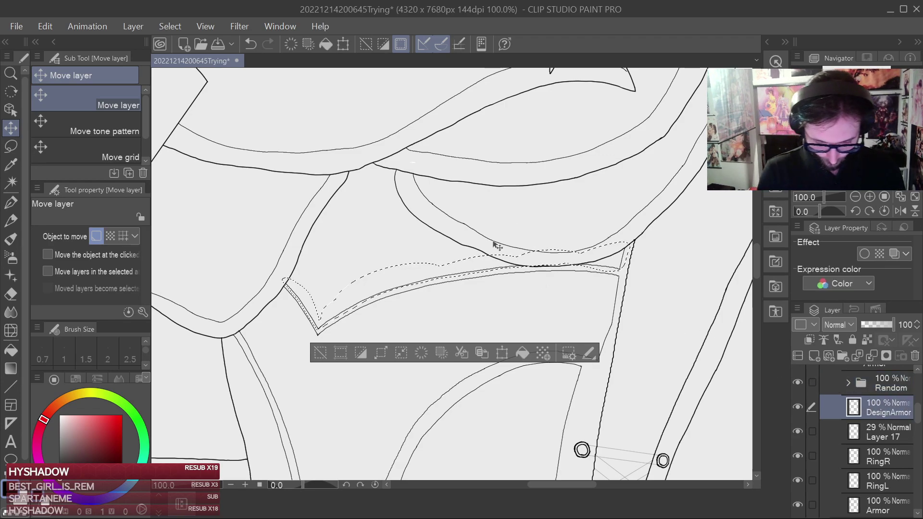
left_click(502, 353)
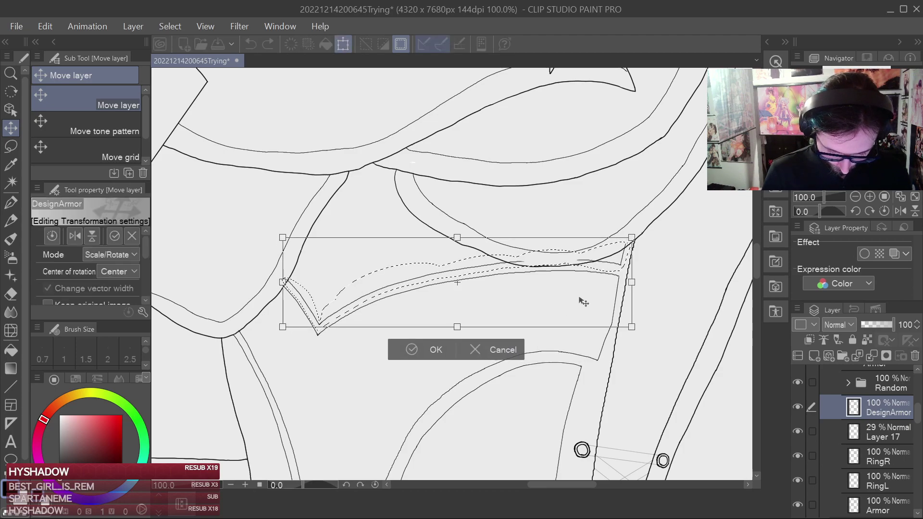
scroll(584, 302, "up", 3)
left_click_drag(579, 302, 704, 295)
left_click_drag(575, 287, 670, 289)
left_click_drag(614, 292, 617, 288)
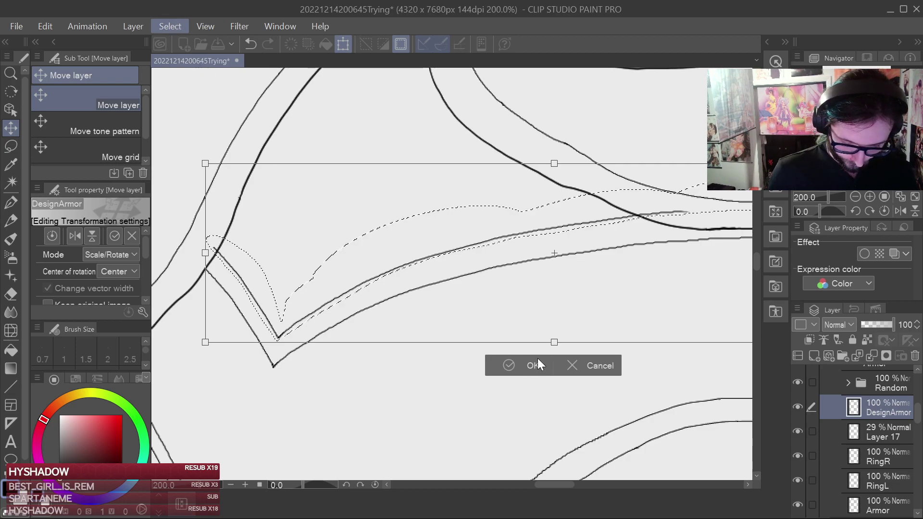
left_click(520, 363)
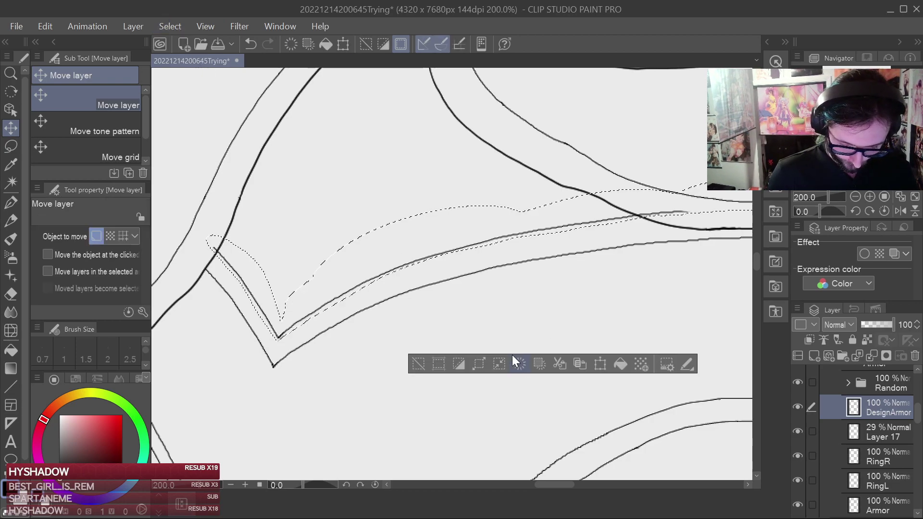
left_click(177, 24)
left_click(193, 58)
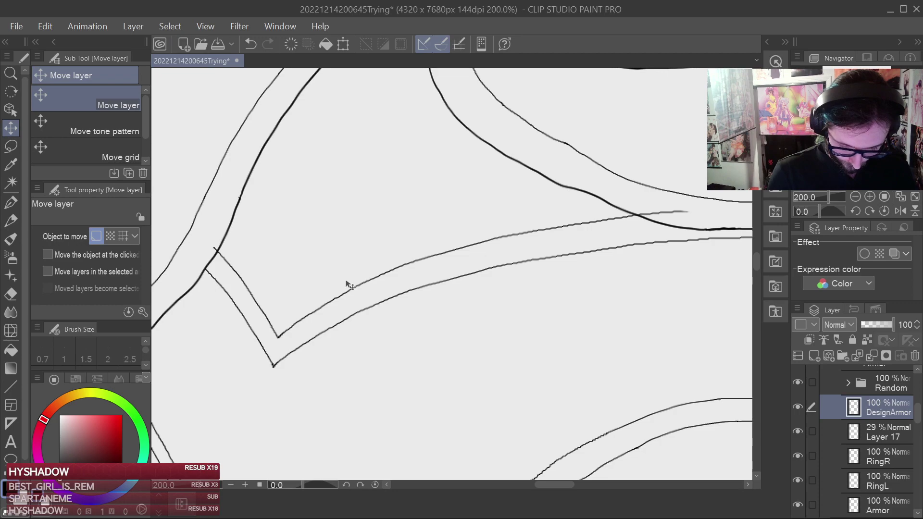
Erase the end of the upper trim line that overshoots the breastplate outline near the V-shaped corner, and save.
scroll(330, 311, "up", 2)
left_click_drag(223, 309, 460, 279)
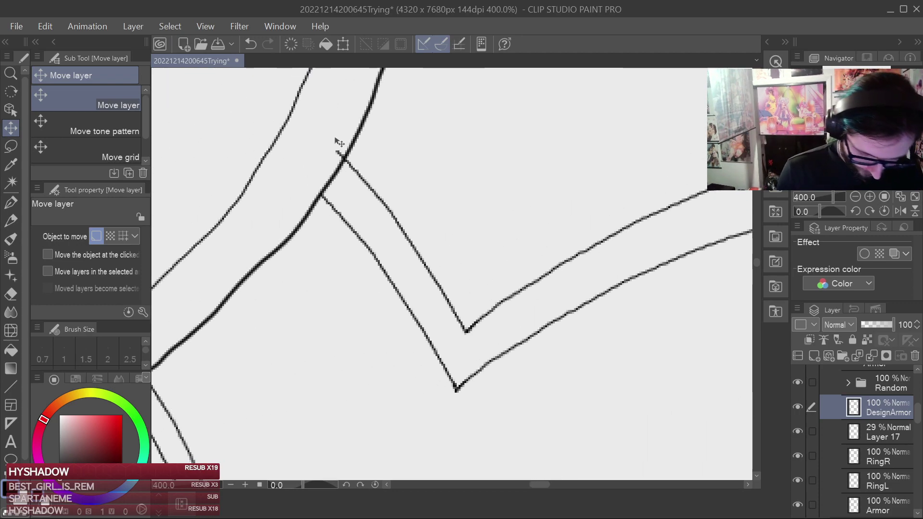
key("ctrl+z")
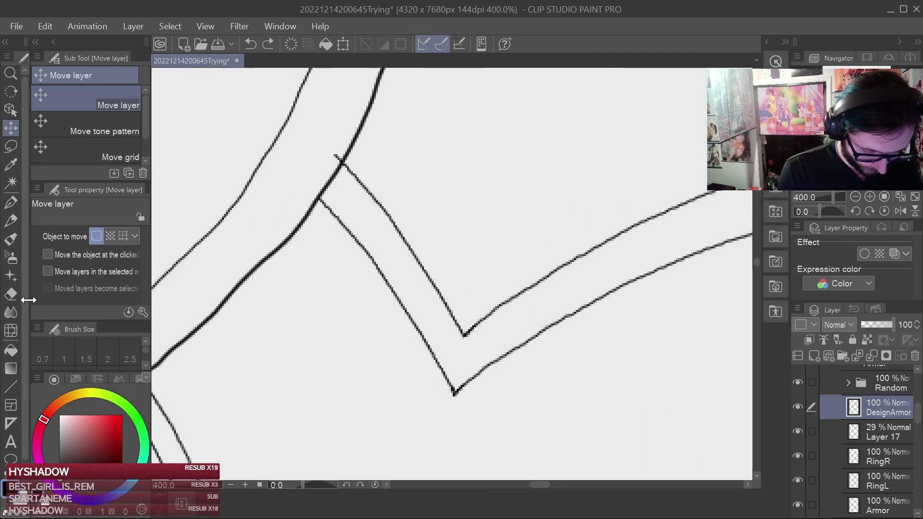
left_click(10, 312)
left_click(11, 293)
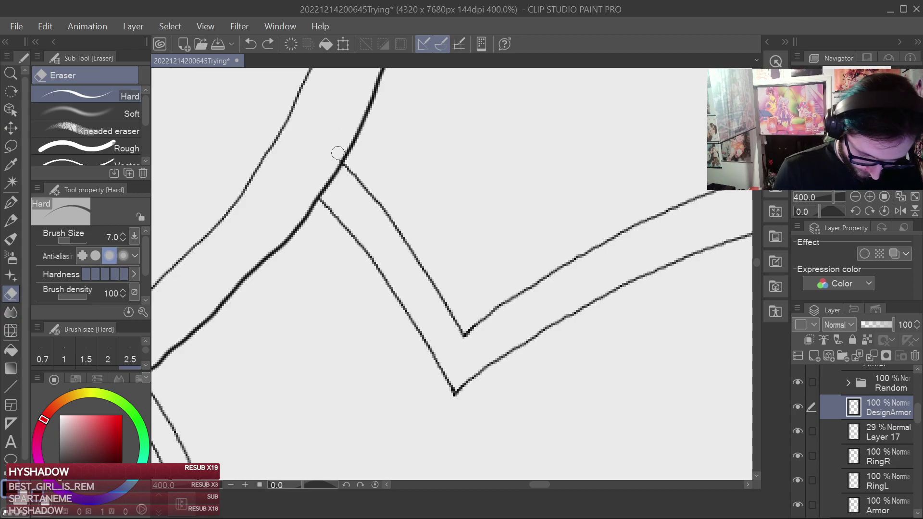
key("ctrl+s")
Erase the stretch of the upper trim curve that runs through the band of the breastplate cup, and save.
mouse_move(596, 224)
left_mouse_down()
mouse_move(377, 330)
mouse_move(495, 303)
mouse_move(343, 320)
left_mouse_up()
left_click_drag(505, 273, 479, 282)
left_click_drag(576, 276, 497, 281)
left_click_drag(740, 286, 521, 323)
mouse_move(595, 284)
left_mouse_down()
mouse_move(560, 315)
mouse_move(491, 257)
mouse_move(701, 280)
left_mouse_up()
mouse_move(423, 279)
left_mouse_down()
mouse_move(388, 280)
mouse_move(463, 275)
left_mouse_up()
left_click_drag(579, 297, 414, 274)
left_click_drag(536, 244, 610, 249)
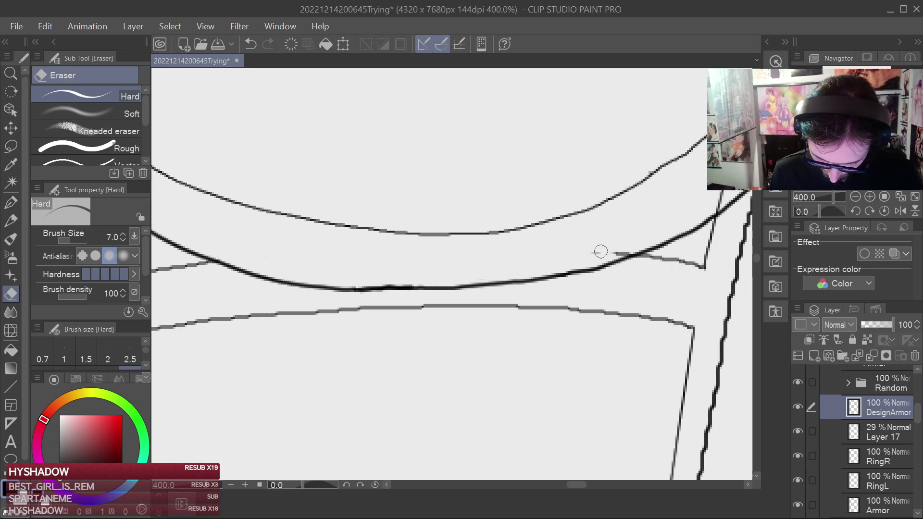
key("ctrl+s")
scroll(563, 264, "down", 2)
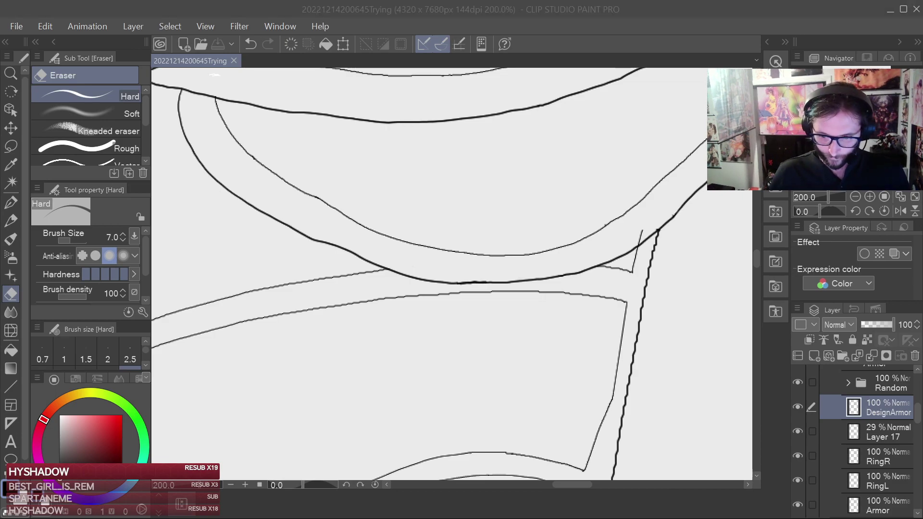
Patch the small gap in the lower trim curve beneath the breastplate cup with the G-pen, and save.
left_click(563, 292)
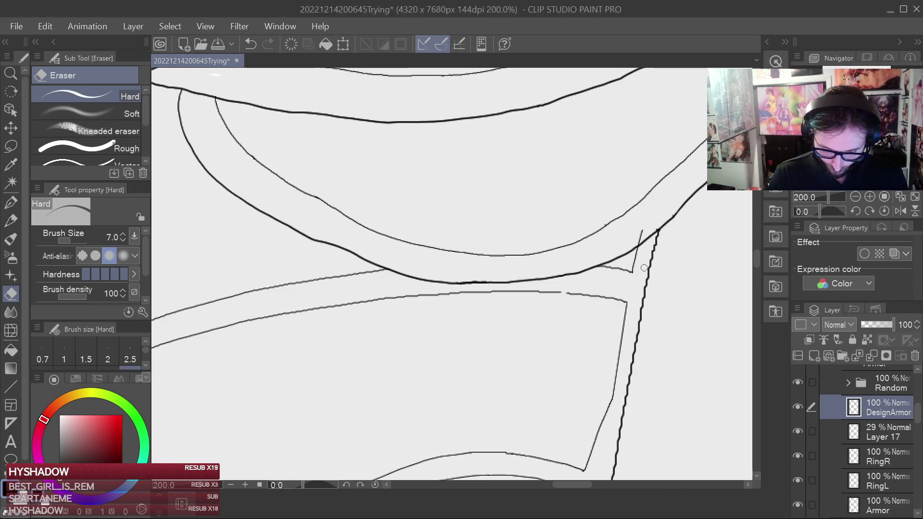
scroll(609, 302, "up", 3)
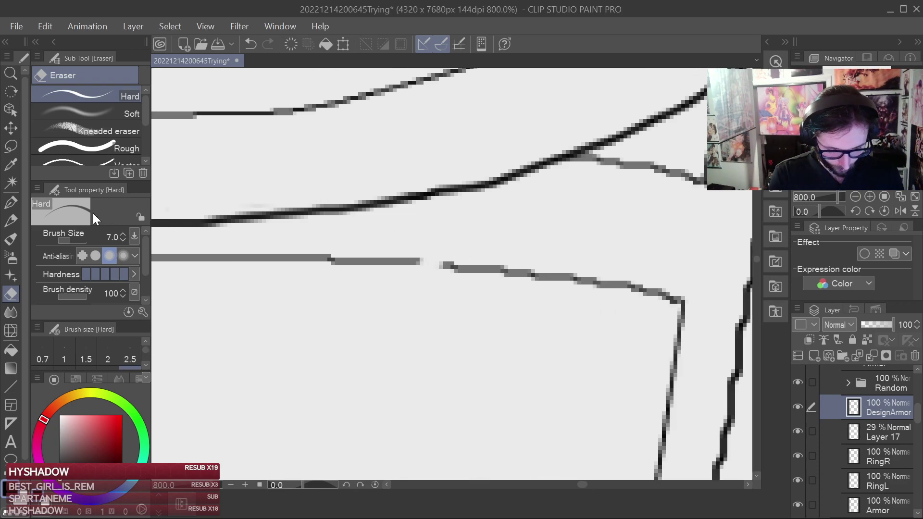
left_click(11, 202)
left_click_drag(430, 265, 457, 268)
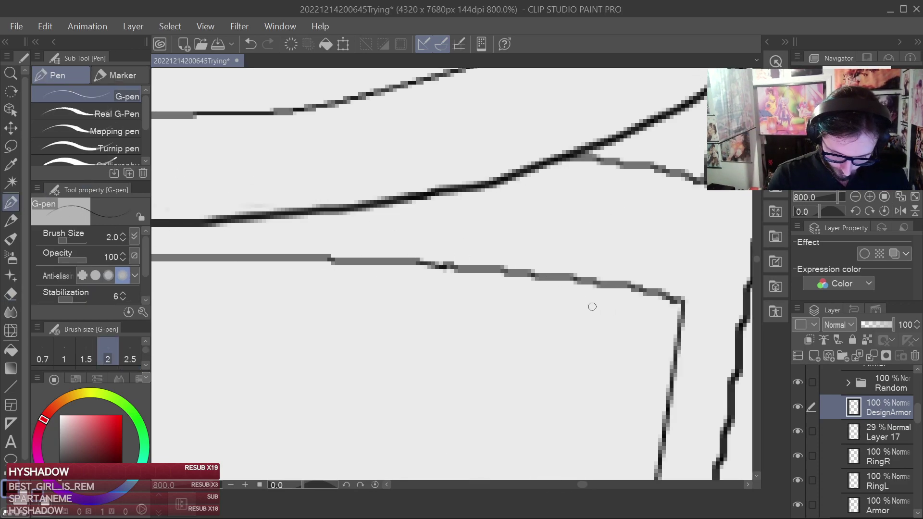
key("ctrl+s")
scroll(665, 312, "down", 3)
scroll(665, 311, "down", 1)
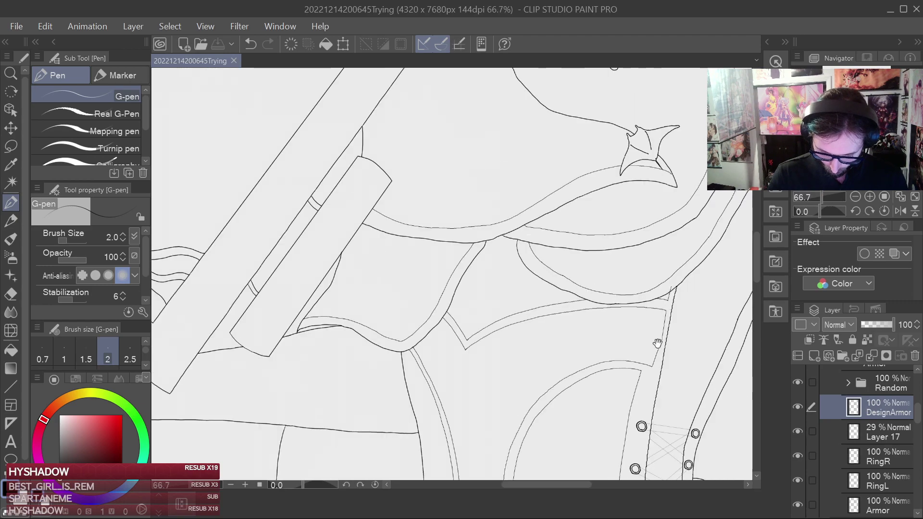
left_click_drag(656, 342, 633, 178)
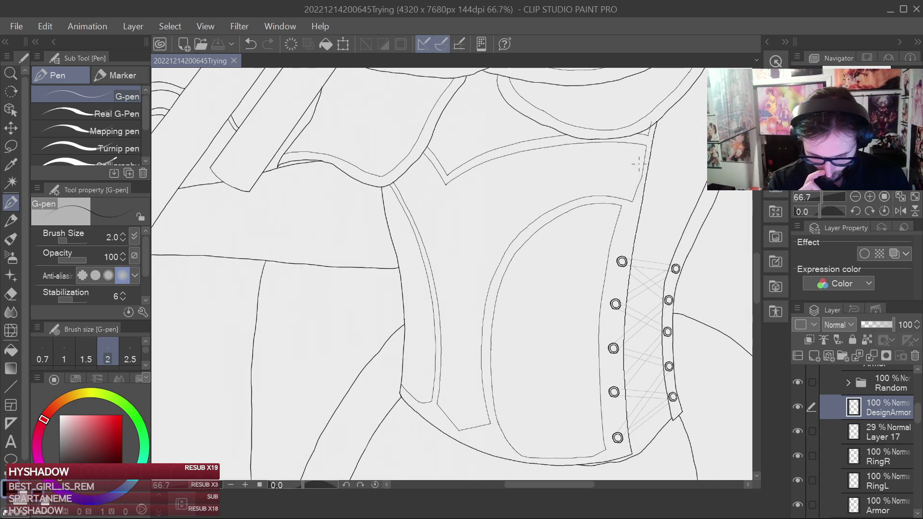
scroll(638, 164, "up", 10)
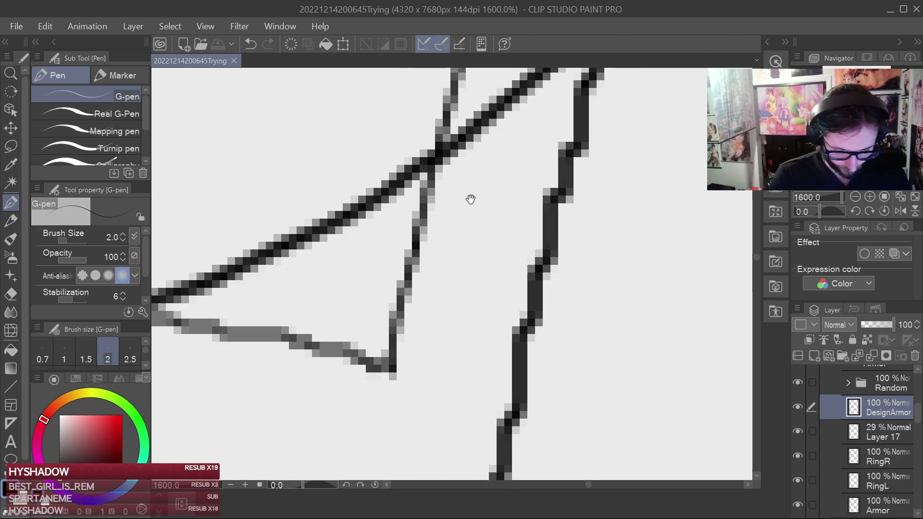
left_click_drag(471, 198, 457, 336)
left_click_drag(460, 229, 529, 144)
mouse_move(521, 179)
left_mouse_down()
mouse_move(485, 192)
mouse_move(562, 137)
mouse_move(555, 161)
left_mouse_up()
key("ctrl+z")
key("ctrl+z")
key("ctrl+z")
mouse_move(538, 159)
left_mouse_down()
mouse_move(516, 179)
mouse_move(531, 180)
mouse_move(539, 123)
mouse_move(525, 156)
mouse_move(518, 141)
mouse_move(531, 168)
mouse_move(500, 173)
mouse_move(489, 160)
mouse_move(511, 188)
mouse_move(567, 156)
mouse_move(556, 112)
mouse_move(512, 109)
mouse_move(464, 186)
mouse_move(399, 163)
mouse_move(392, 279)
left_mouse_up()
key("ctrl+z")
key("ctrl+z")
key("ctrl+z")
key("ctrl+z")
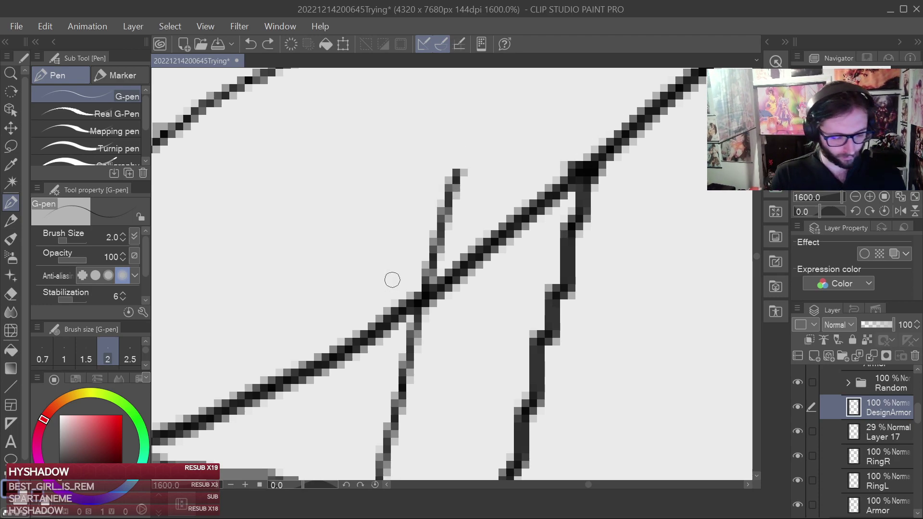
Erase the part of the trim's short vertical end line that sticks up past the breastplate cup's outline, and save.
key("e")
left_click(427, 234)
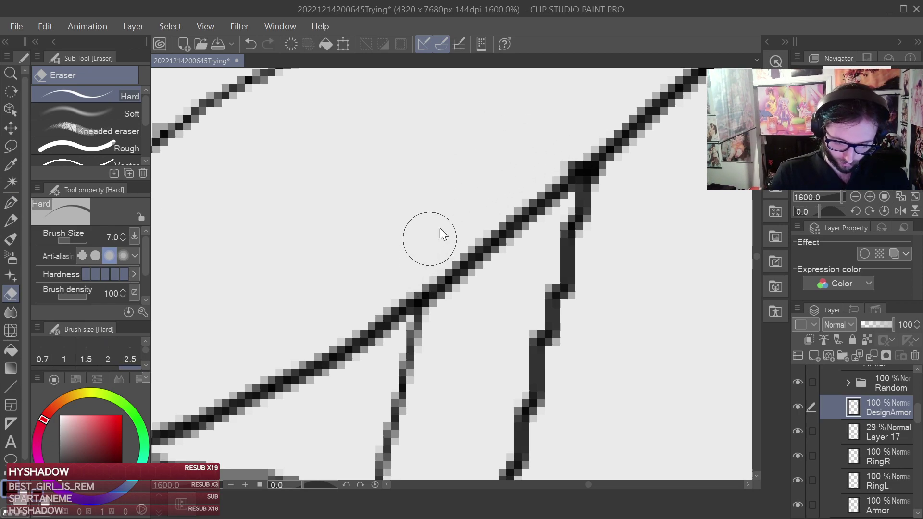
key("ctrl+s")
scroll(540, 214, "down", 7)
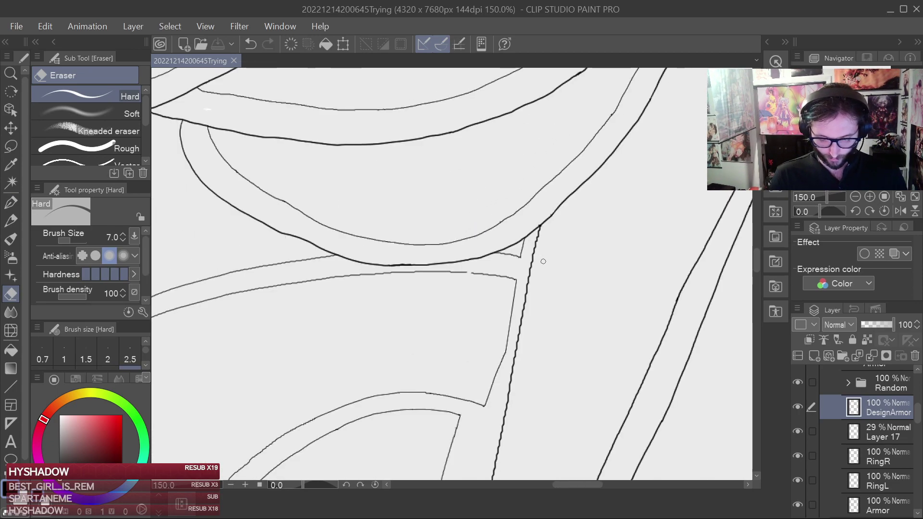
Redraw the missing bit of the lower trim curve near its far corner with the G-pen at size 2.
scroll(544, 261, "up", 7)
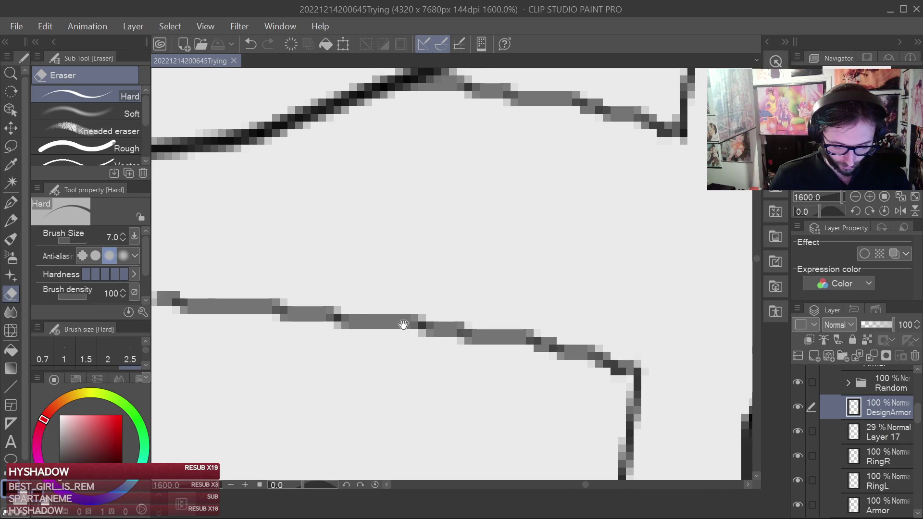
left_click_drag(403, 325, 470, 325)
key("p")
left_click_drag(343, 293, 411, 304)
key("ctrl+z")
scroll(544, 353, "down", 10)
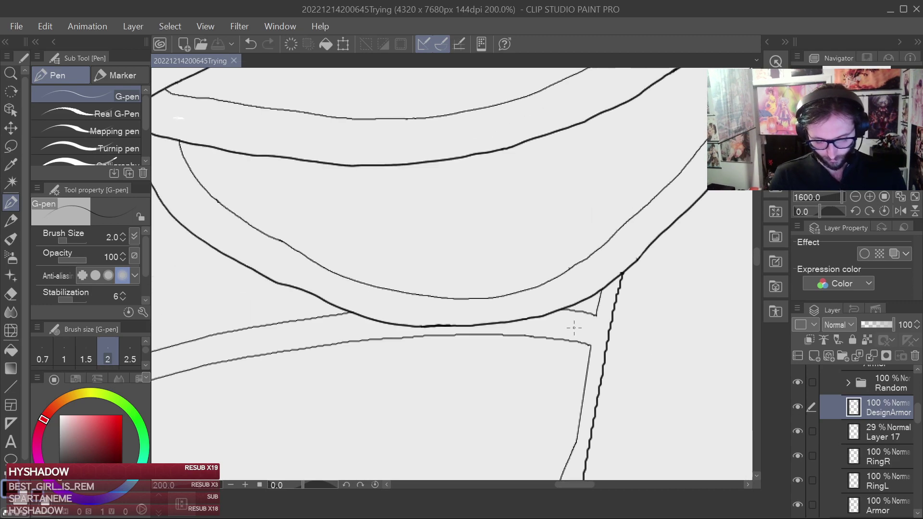
Inspect the corset's widened top trim, the whole figure's armor lines, and the curved panel beside the lacing.
left_click_drag(608, 333, 650, 209)
left_click_drag(642, 255, 671, 176)
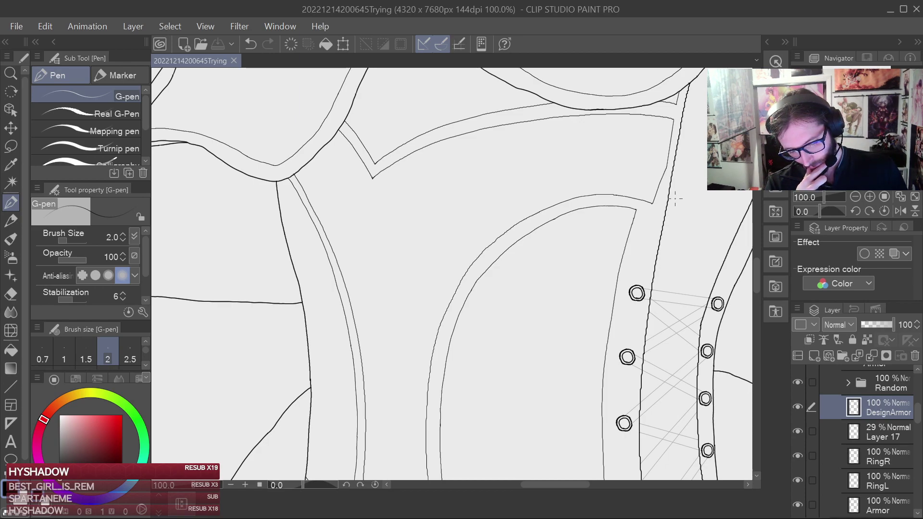
scroll(675, 198, "down", 3)
left_click_drag(675, 198, 546, 193)
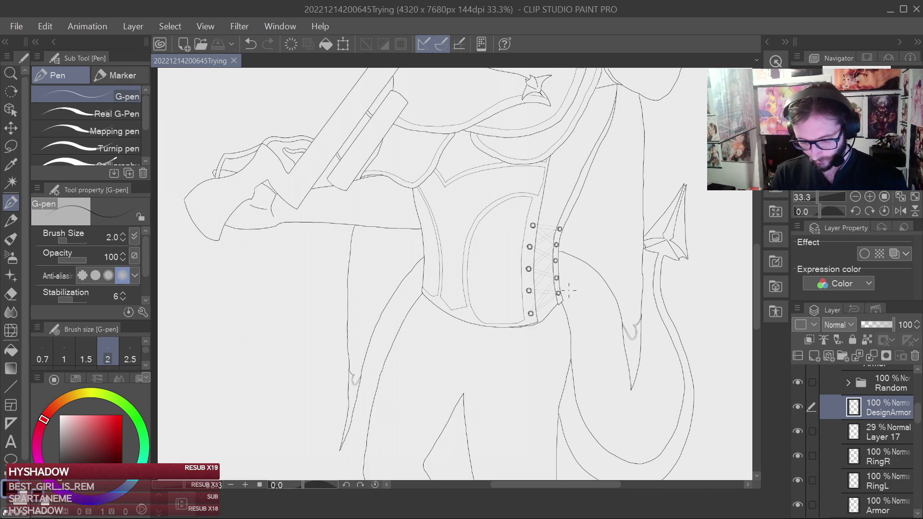
scroll(569, 290, "down", 1)
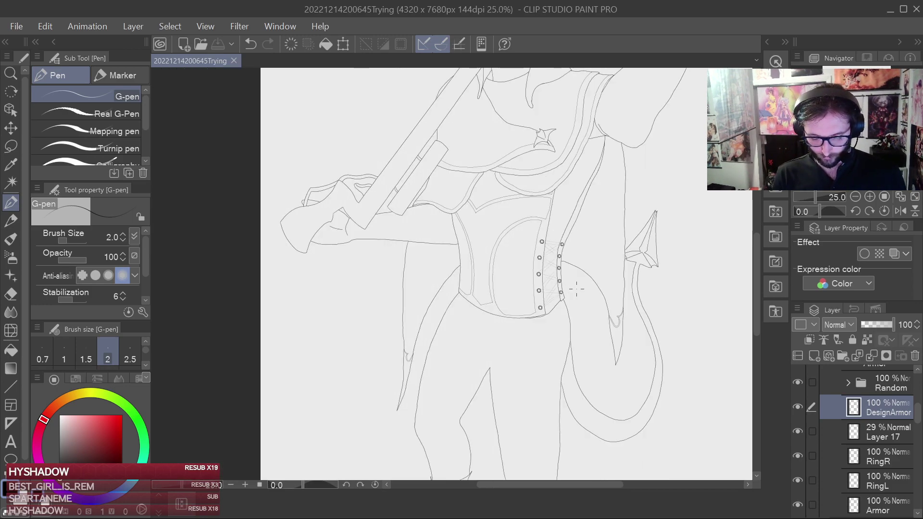
left_click_drag(577, 285, 522, 346)
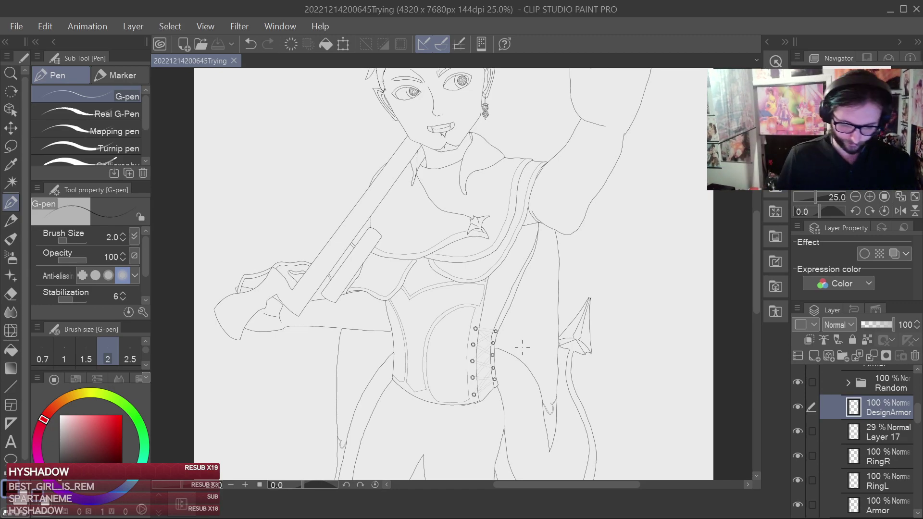
scroll(536, 317, "up", 3)
left_click_drag(500, 340, 632, 186)
scroll(616, 220, "up", 1)
mouse_move(550, 263)
left_mouse_down()
mouse_move(574, 234)
mouse_move(580, 241)
left_mouse_up()
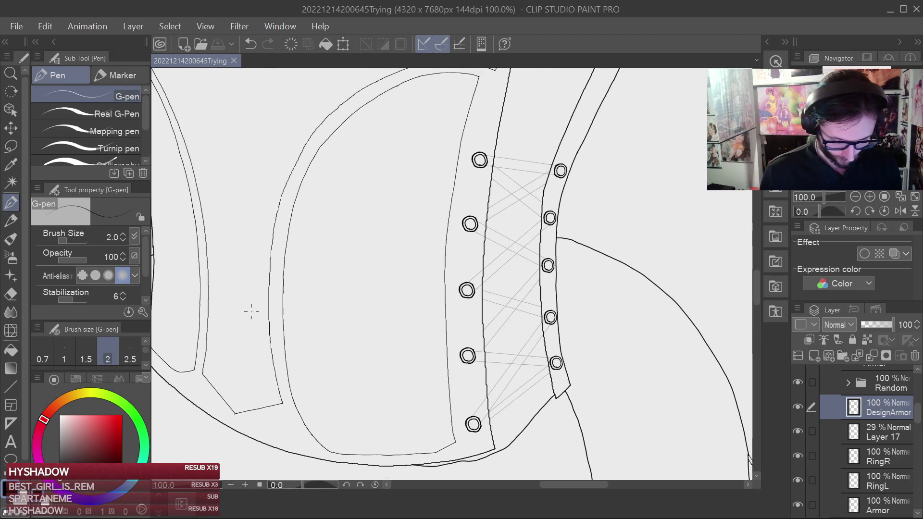
Lasso the inner outline of the large curved corset panel beside the eyelets, and save the drawing.
left_click(10, 146)
mouse_move(275, 281)
left_mouse_down()
mouse_move(289, 375)
mouse_move(323, 442)
mouse_move(414, 467)
mouse_move(467, 423)
mouse_move(457, 309)
mouse_move(463, 209)
mouse_move(491, 75)
left_mouse_up()
left_click_drag(508, 146, 515, 234)
mouse_move(289, 366)
left_mouse_down()
mouse_move(302, 275)
mouse_move(339, 210)
mouse_move(390, 169)
mouse_move(437, 155)
mouse_move(487, 155)
mouse_move(514, 176)
left_mouse_up()
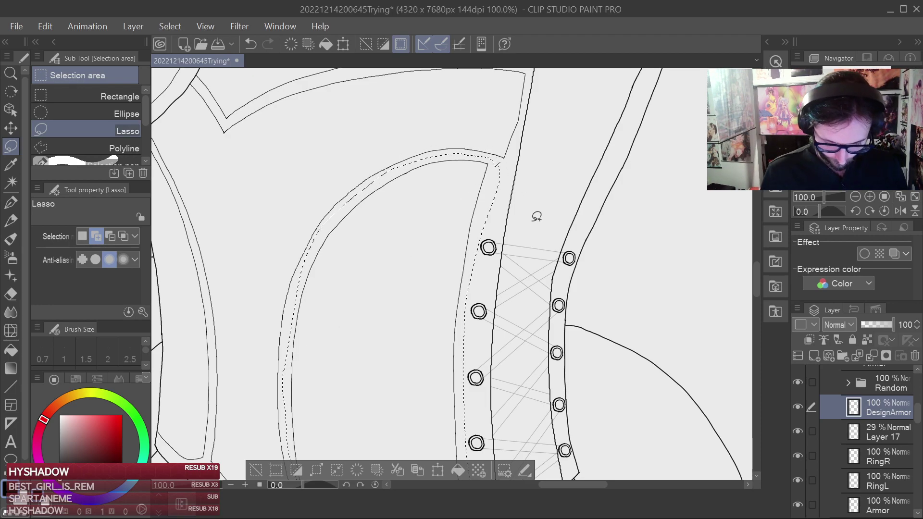
key("ctrl+s")
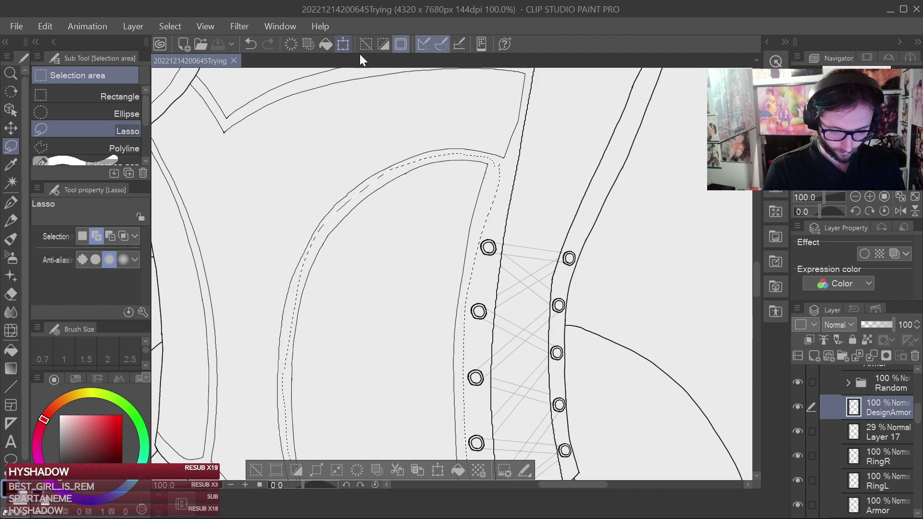
Transform the selected inner outline of the curved corset panel, shifting it away from the outer outline.
left_click(343, 44)
scroll(538, 230, "down", 3)
left_click_drag(476, 299, 513, 324)
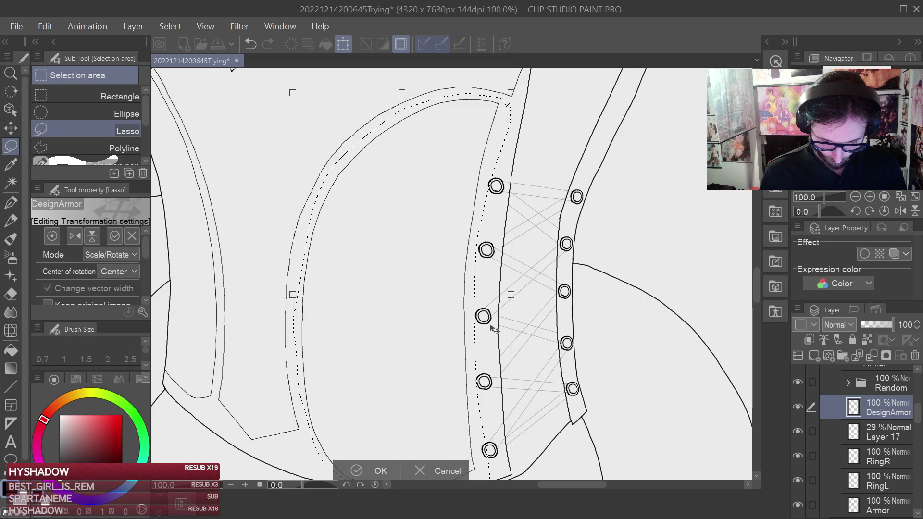
key("Return")
Transform the curved panel's inner outline again, tilting it slightly clockwise to even out the border, and deselect.
scroll(518, 307, "down", 1)
key("ctrl+t")
scroll(529, 308, "up", 1)
left_click_drag(550, 202, 553, 206)
left_click_drag(455, 335, 503, 305)
key("Return")
key("ctrl+t")
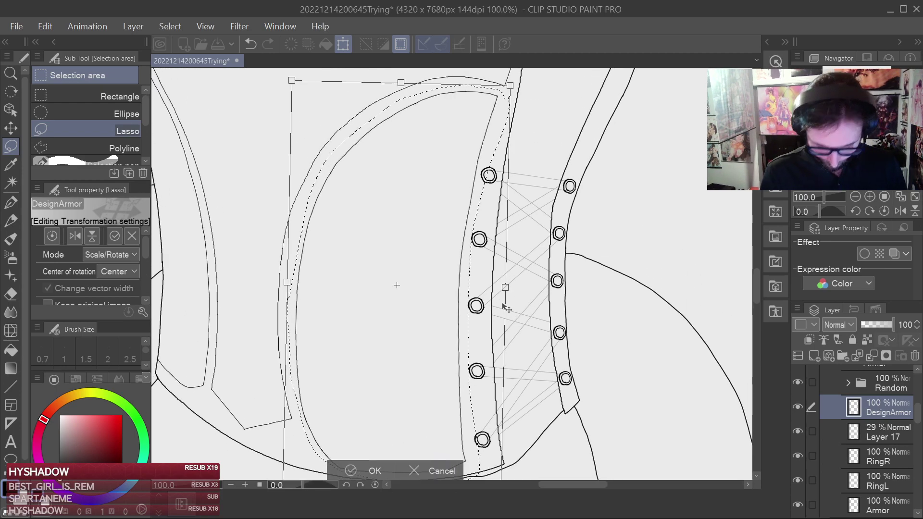
left_click(356, 469)
left_click_drag(331, 264, 338, 229)
left_click(170, 27)
left_click(192, 56)
Lasso the inner outline of the narrow side panel along the corset's outer edge, including its rounded lower end.
left_click_drag(323, 146, 478, 255)
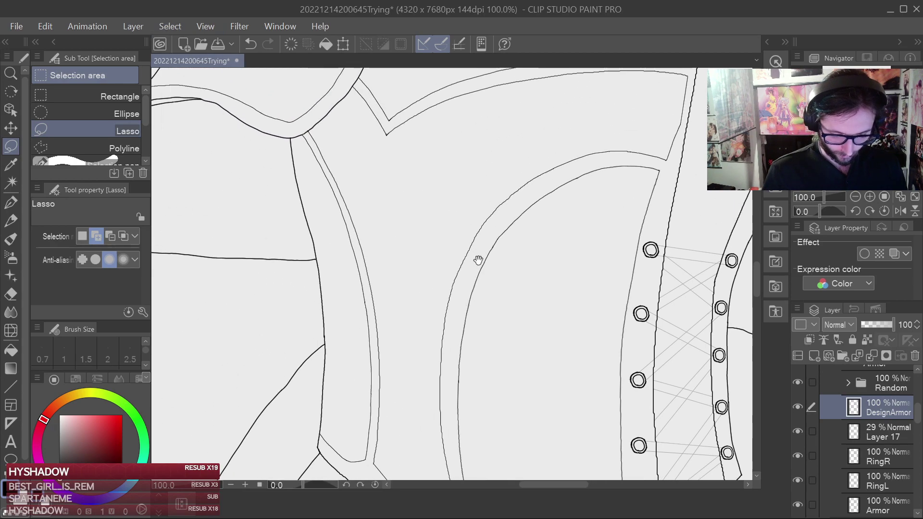
mouse_move(312, 438)
left_mouse_down()
mouse_move(352, 469)
mouse_move(375, 456)
mouse_move(373, 385)
mouse_move(350, 287)
mouse_move(301, 158)
mouse_move(268, 173)
mouse_move(316, 443)
left_mouse_up()
scroll(360, 231, "up", 1)
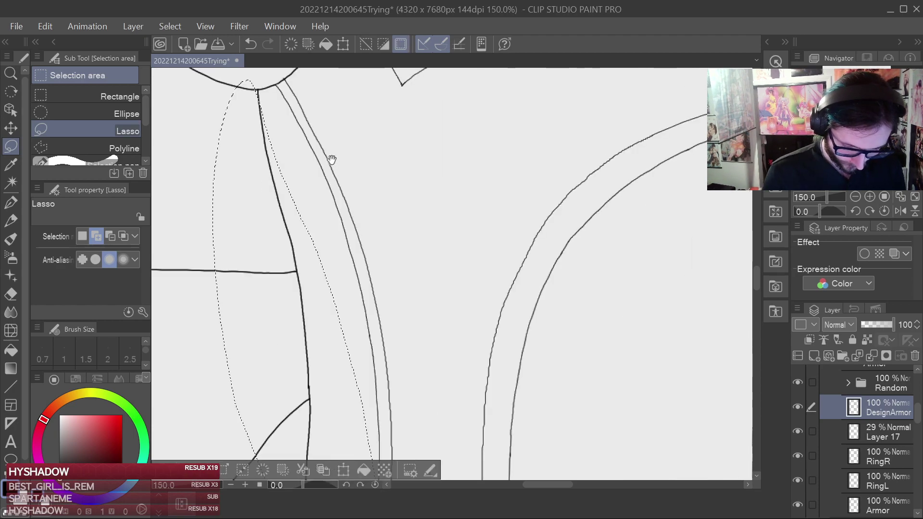
mouse_move(244, 104)
left_mouse_down()
mouse_move(268, 81)
mouse_move(300, 101)
mouse_move(311, 125)
mouse_move(304, 238)
left_mouse_up()
left_click_drag(396, 267, 370, 210)
mouse_move(291, 83)
left_mouse_down()
mouse_move(319, 138)
mouse_move(346, 235)
mouse_move(360, 330)
mouse_move(354, 370)
mouse_move(368, 219)
left_mouse_up()
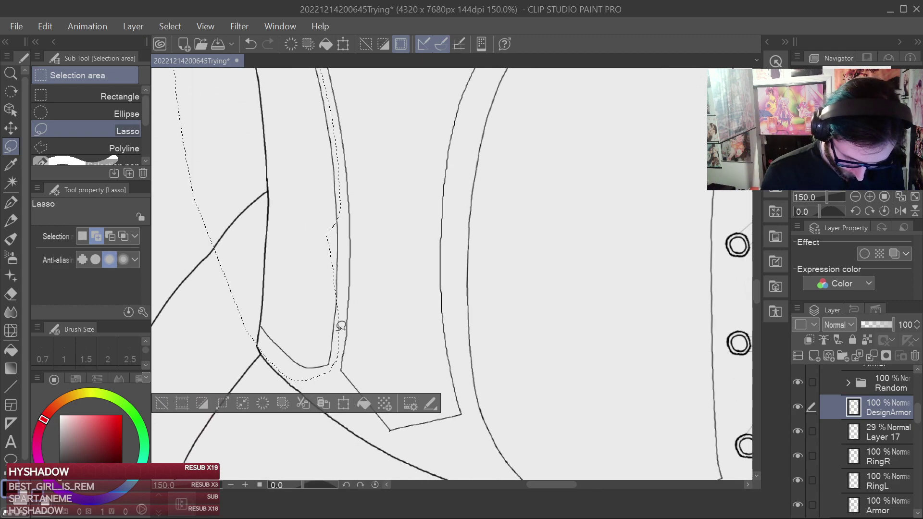
mouse_move(345, 317)
left_mouse_down()
mouse_move(344, 226)
mouse_move(325, 175)
left_mouse_up()
left_click_drag(402, 281, 414, 348)
Transform the side panel's inner outline, shifting and slightly rotating it away from the outer outline to widen the border.
left_click(345, 45)
left_click_drag(404, 179, 462, 206)
scroll(441, 276, "down", 1)
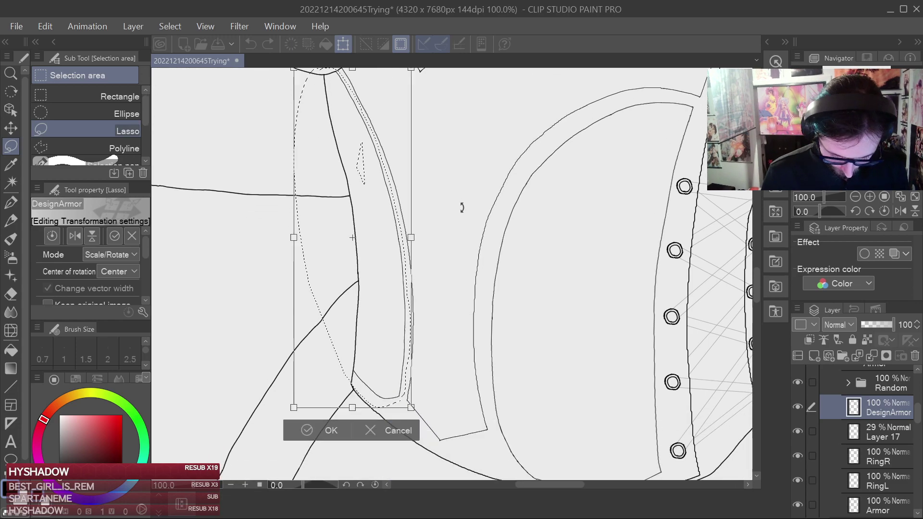
left_click_drag(398, 362, 392, 357)
left_click_drag(443, 331, 444, 328)
left_click_drag(394, 373, 389, 372)
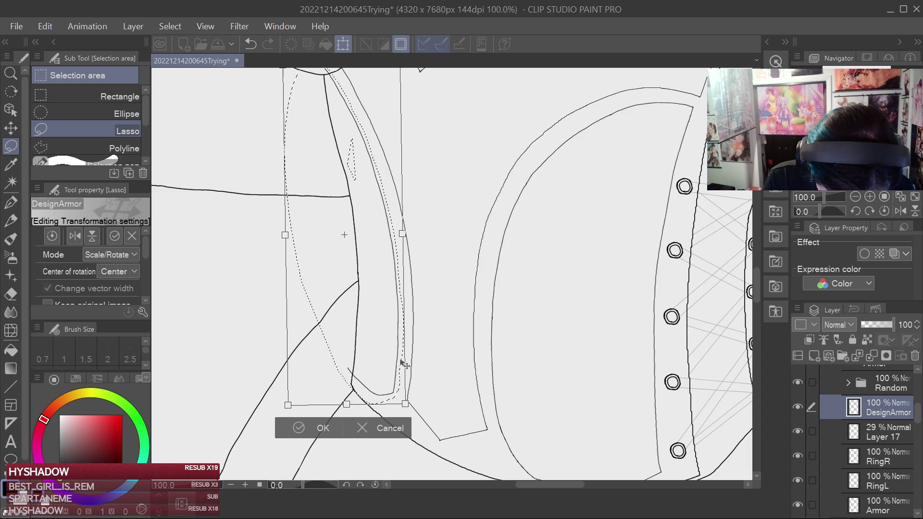
left_click_drag(384, 335, 377, 334)
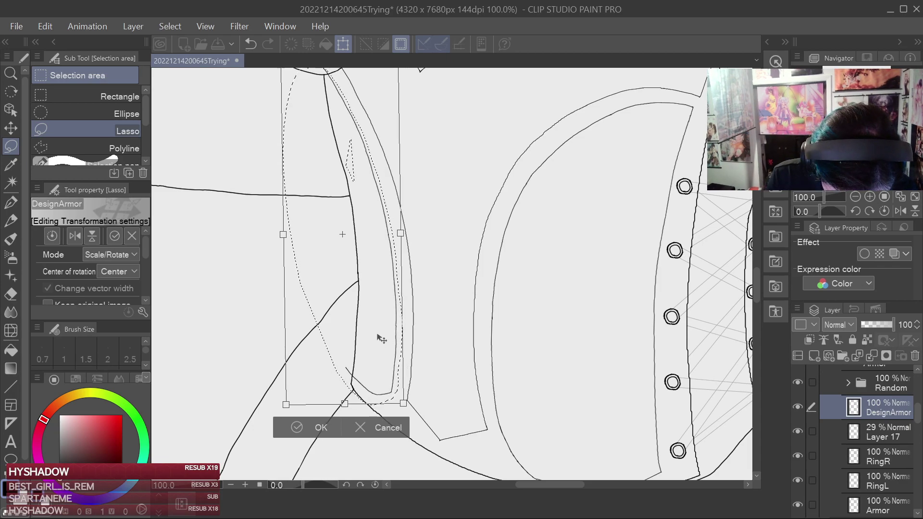
left_click(302, 426)
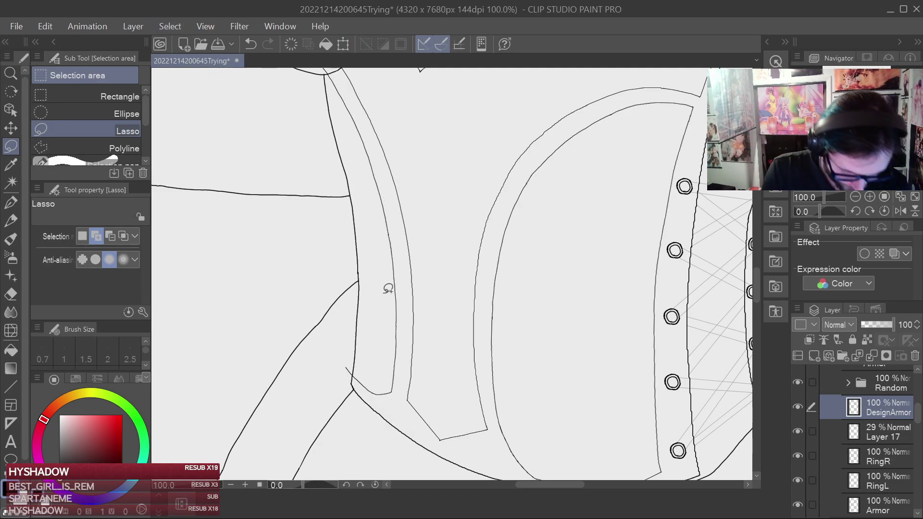
Erase the overshooting end of the side panel's inner outline beyond the corset edge with the hard eraser, and save the drawing.
key("ctrl+plus")
key("e")
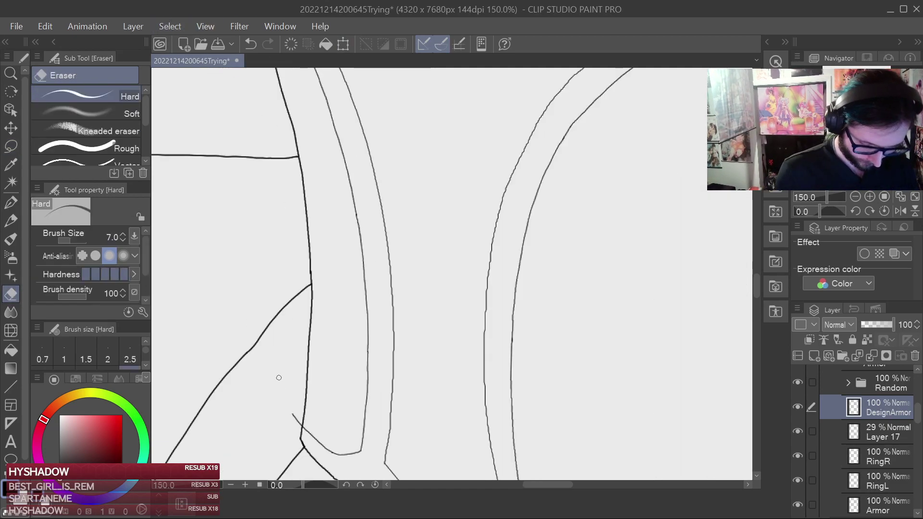
scroll(297, 420, "up", 5)
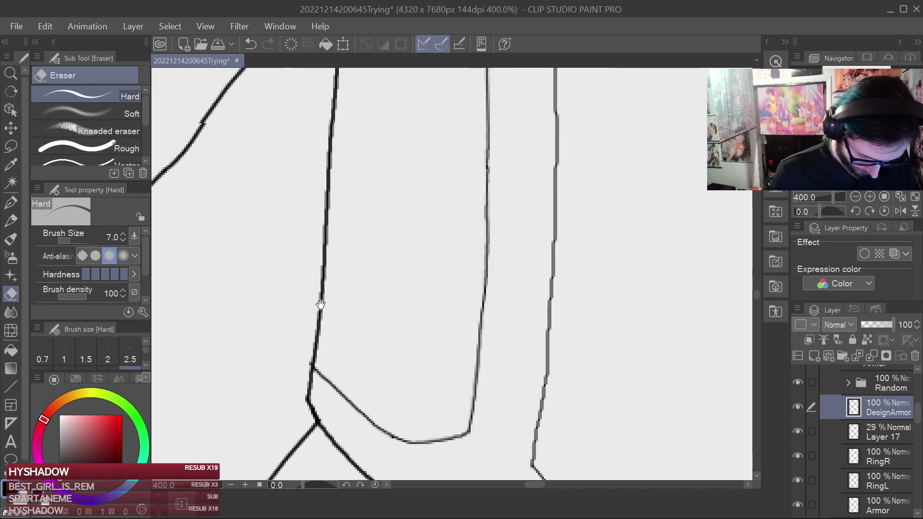
scroll(336, 262, "down", 7)
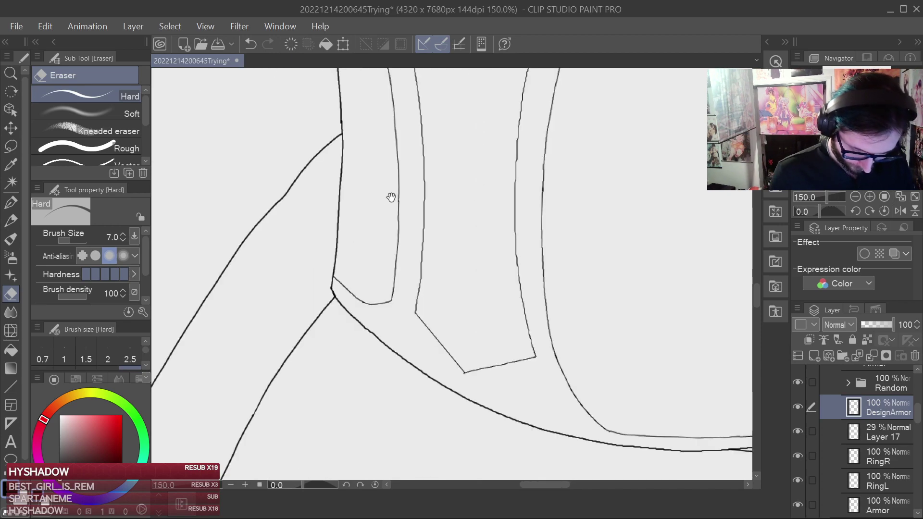
scroll(365, 267, "up", 4)
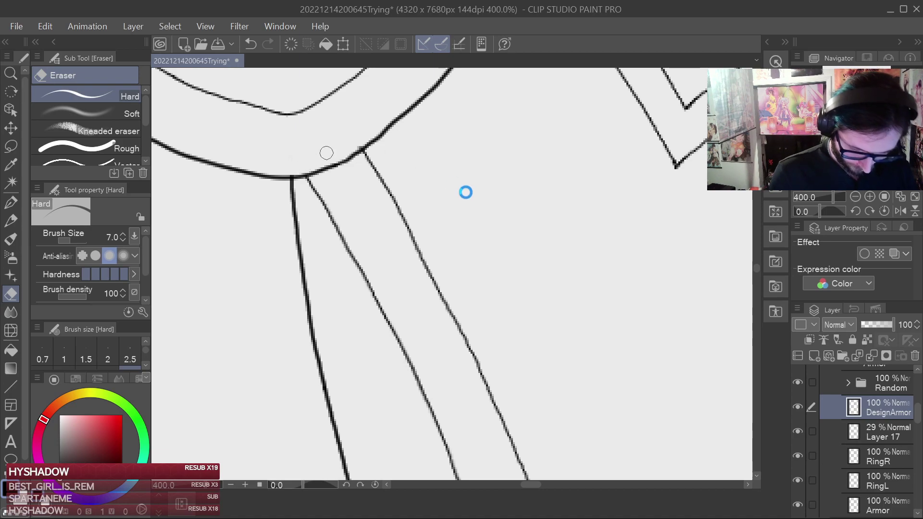
key("ctrl+s")
Inspect the corset's widened borders, the whole figure, and the curved panel beside the lacing.
scroll(534, 229, "down", 5)
left_click_drag(586, 294, 465, 268)
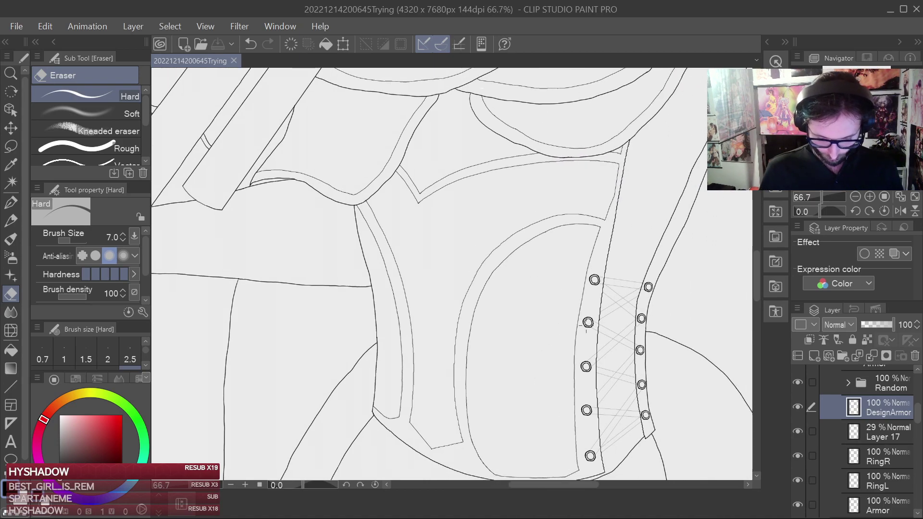
scroll(588, 324, "down", 1)
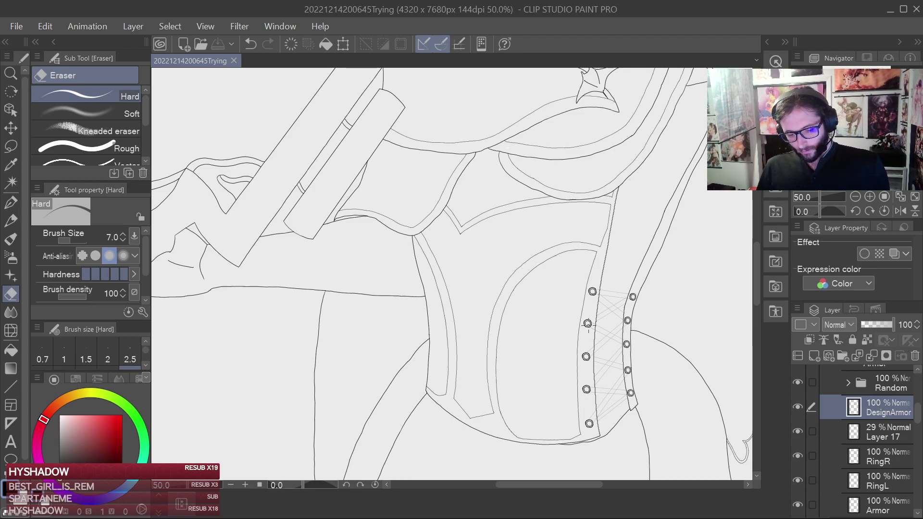
scroll(587, 324, "down", 4)
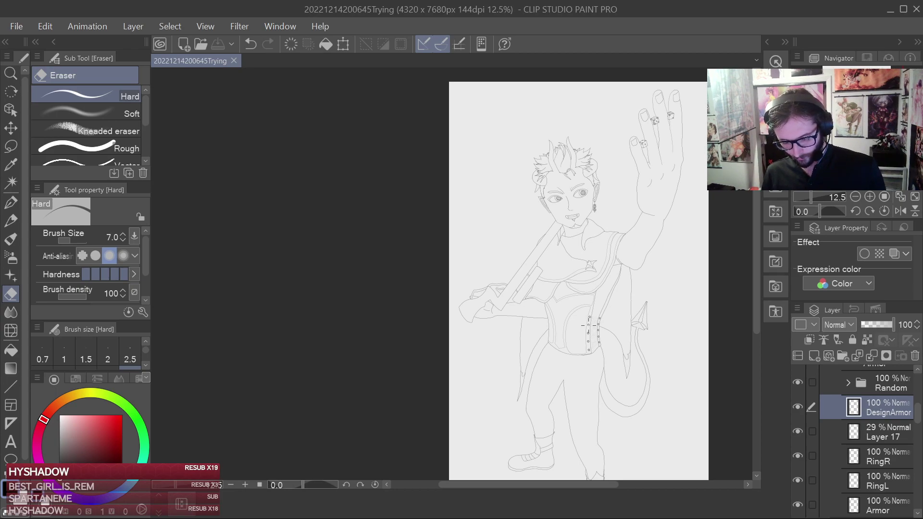
scroll(587, 324, "up", 5)
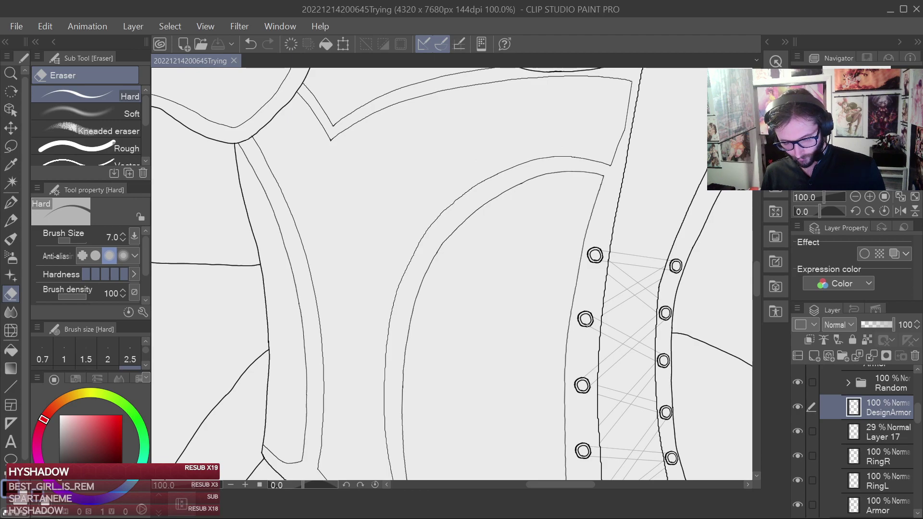
scroll(588, 323, "up", 1)
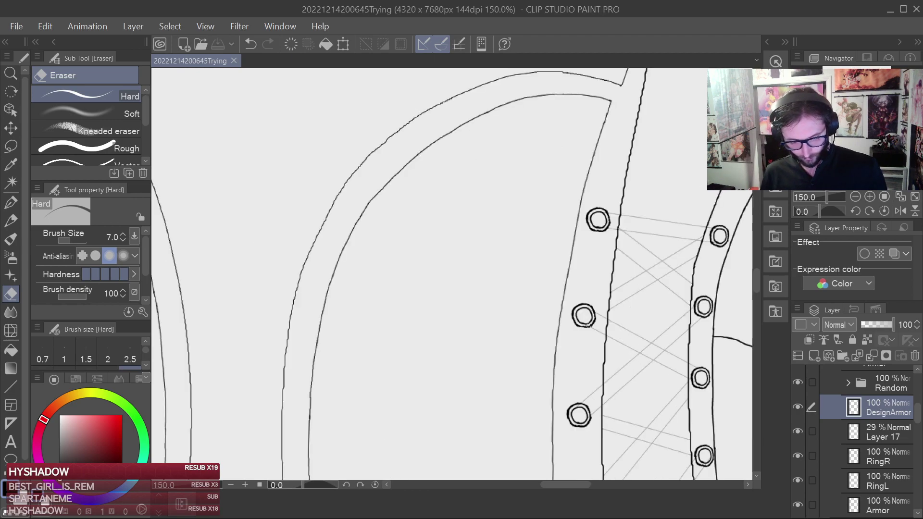
Try to redraw the curved panel's inner outline with the G-pen at size 1, undoing the trial strokes.
left_click(10, 202)
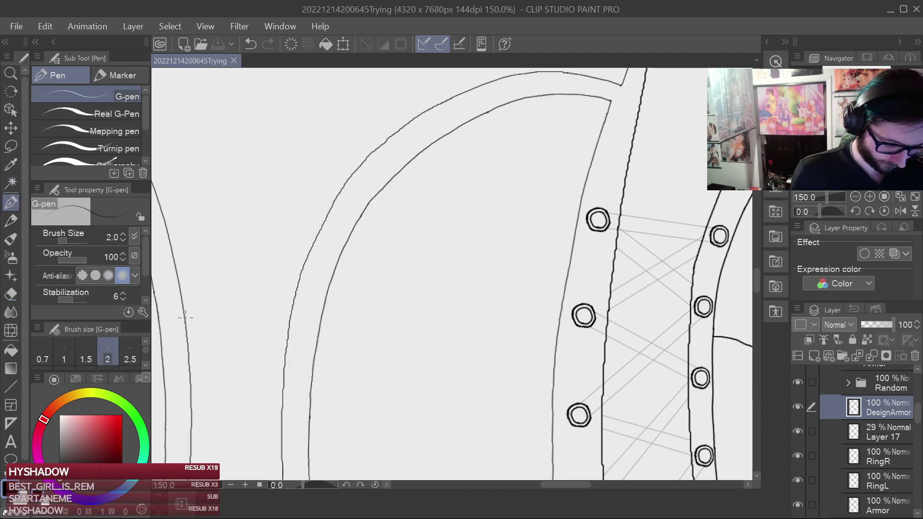
scroll(337, 284, "up", 1)
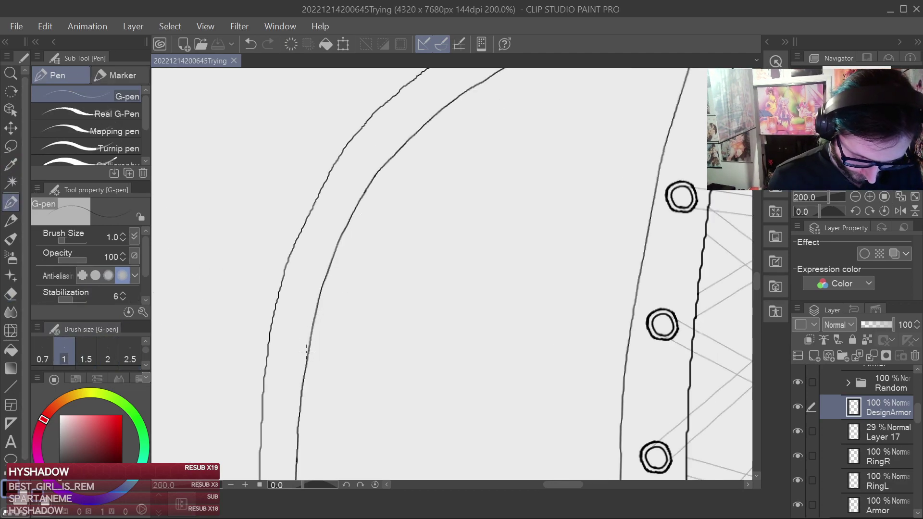
left_click_drag(315, 323, 325, 288)
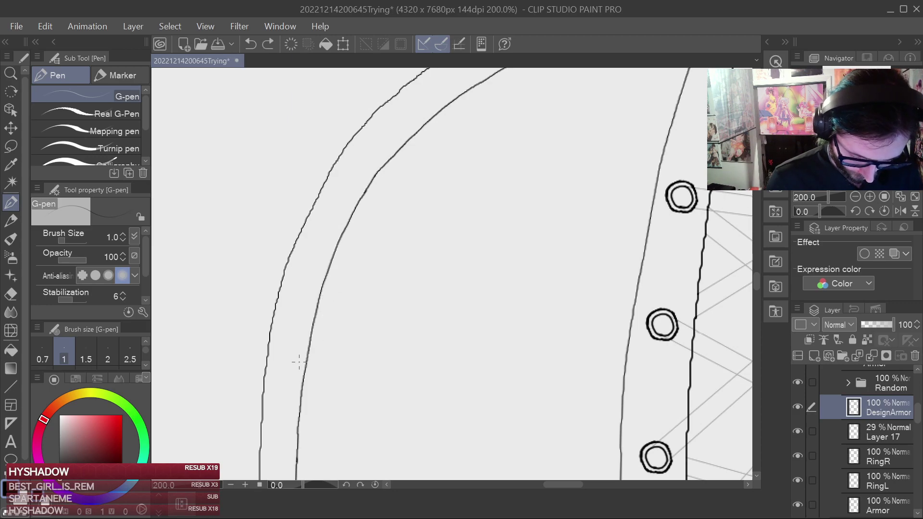
left_click_drag(302, 374, 312, 303)
key("ctrl+z")
left_click_drag(304, 372, 314, 288)
key("ctrl+z")
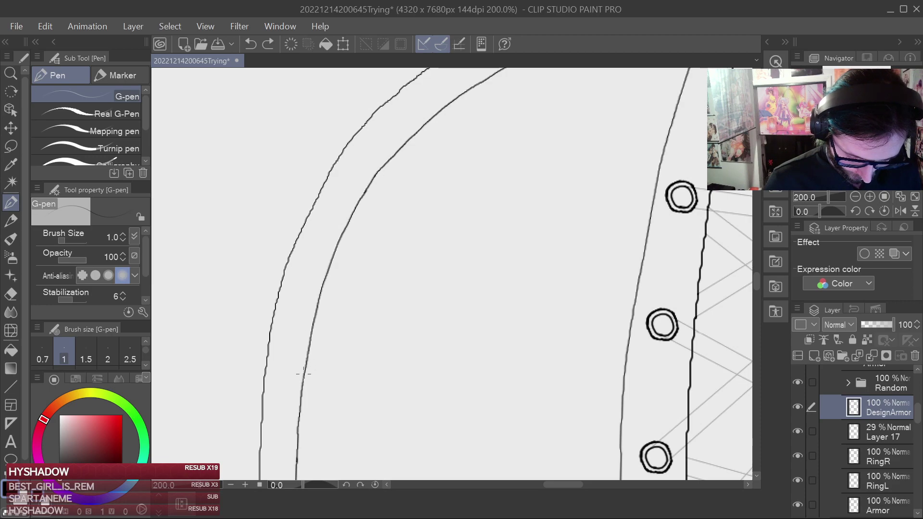
mouse_move(322, 278)
left_mouse_down()
mouse_move(376, 157)
mouse_move(428, 101)
left_mouse_up()
key("ctrl+z")
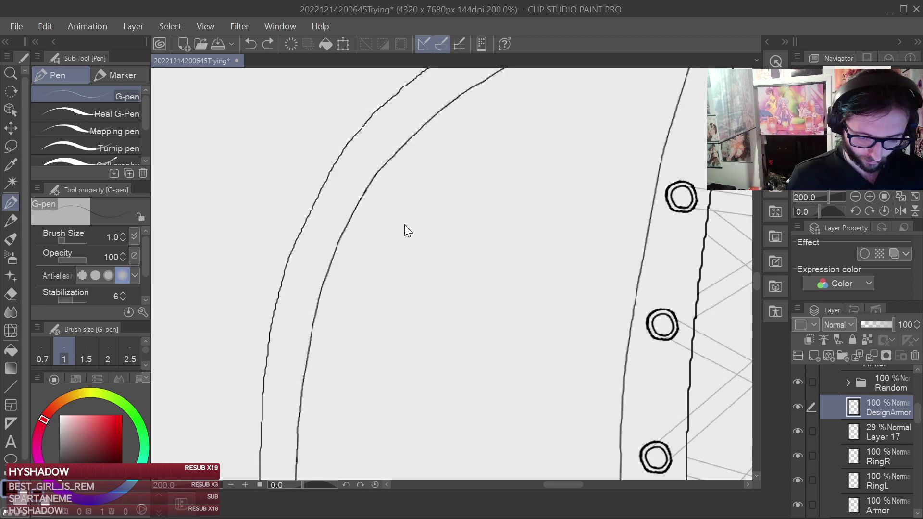
Sketch extra size 1 G-pen strokes along the top of the curved panel's inner outline up to its corner.
scroll(423, 221, "down", 4)
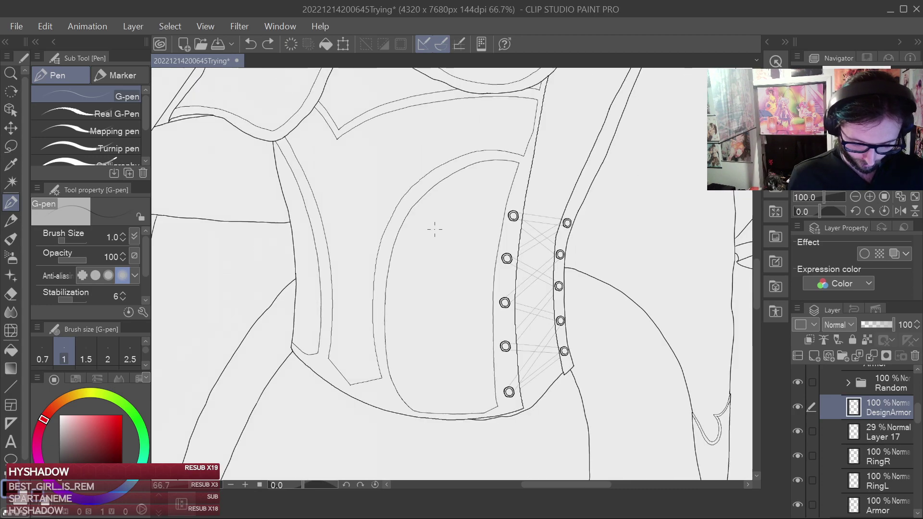
scroll(435, 229, "up", 6)
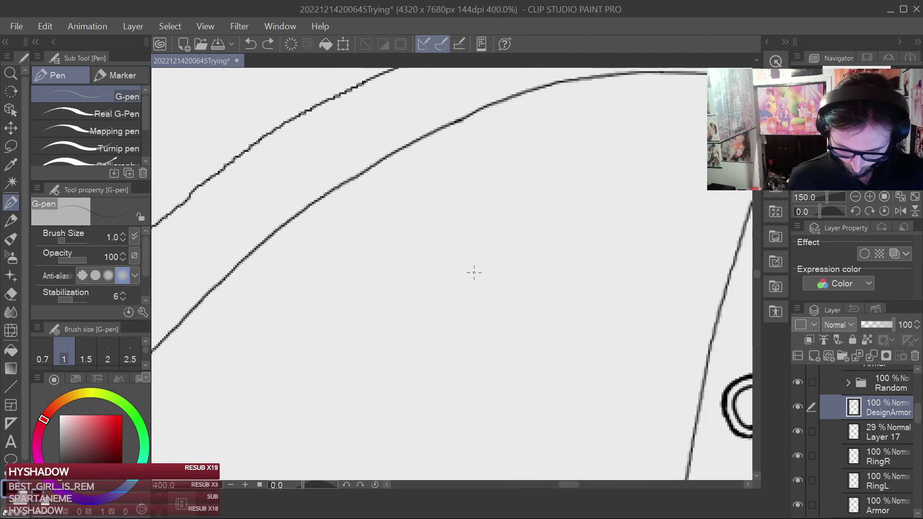
left_click_drag(509, 246, 449, 272)
mouse_move(366, 230)
left_mouse_down()
mouse_move(429, 200)
mouse_move(587, 160)
left_mouse_up()
left_click_drag(507, 169, 670, 153)
left_click_drag(591, 157, 720, 167)
mouse_move(647, 179)
left_mouse_down()
mouse_move(461, 197)
mouse_move(554, 192)
left_mouse_up()
left_click_drag(473, 173, 572, 191)
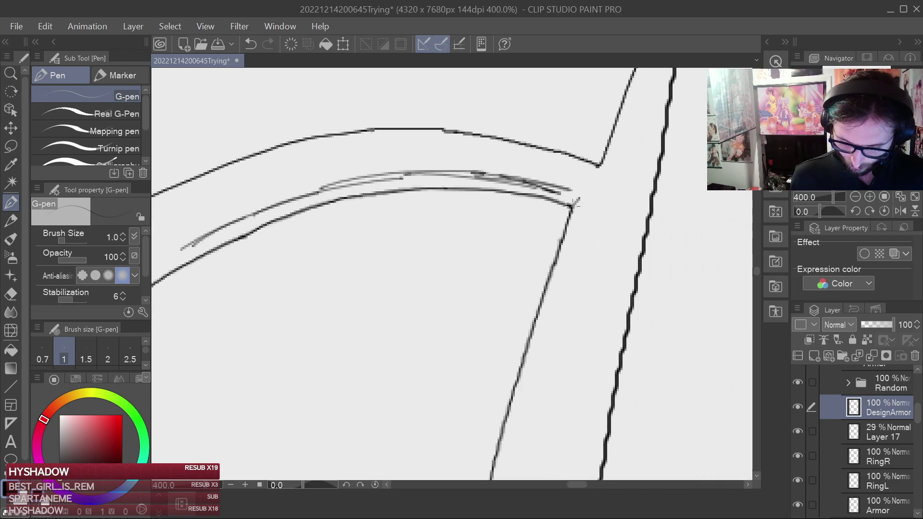
left_click_drag(478, 200, 598, 166)
Continue the extra G-pen strokes down the curved side of the panel's inner outline, away from the lacing.
mouse_move(437, 144)
left_mouse_down()
mouse_move(344, 197)
mouse_move(408, 163)
mouse_move(245, 266)
left_mouse_up()
left_click_drag(332, 214, 289, 237)
mouse_move(233, 299)
left_mouse_down()
mouse_move(410, 148)
mouse_move(308, 250)
mouse_move(240, 409)
left_mouse_up()
left_click_drag(265, 344, 239, 419)
left_click_drag(245, 382, 226, 444)
left_click_drag(253, 361, 223, 465)
mouse_move(256, 404)
left_mouse_down()
mouse_move(336, 198)
mouse_move(283, 308)
left_mouse_up()
left_click_drag(306, 235, 283, 321)
left_click_drag(301, 241, 283, 327)
scroll(486, 215, "down", 6)
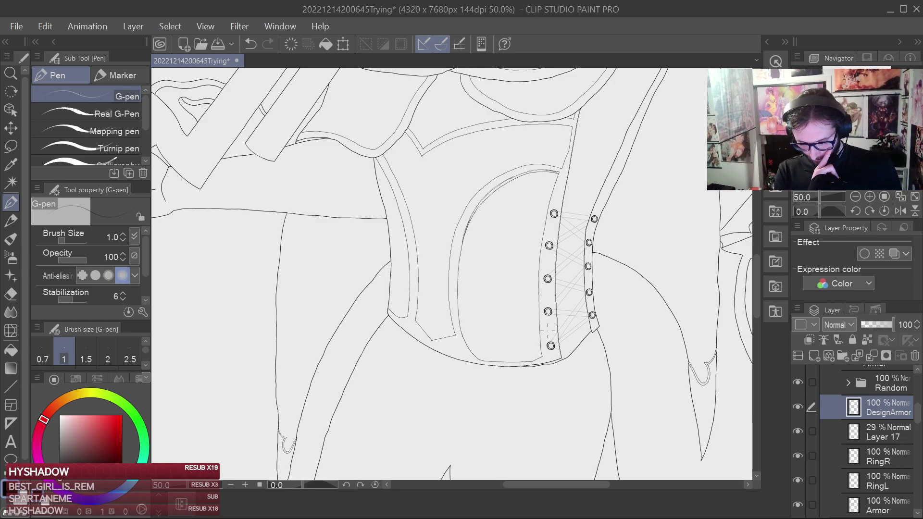
Undo all the extra strokes along the curved panel's inner outline, and save the drawing.
key("ctrl+z")
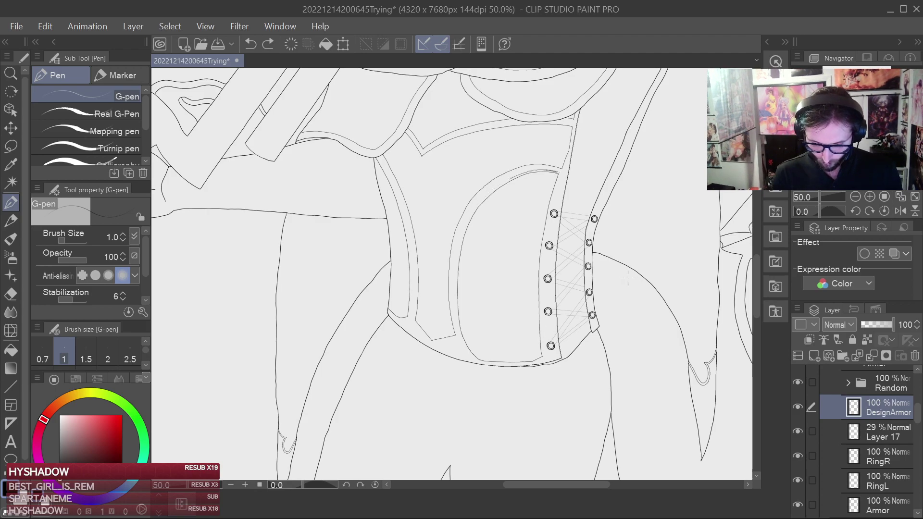
left_click_drag(565, 242, 500, 414)
scroll(513, 398, "up", 2)
scroll(516, 396, "up", 2)
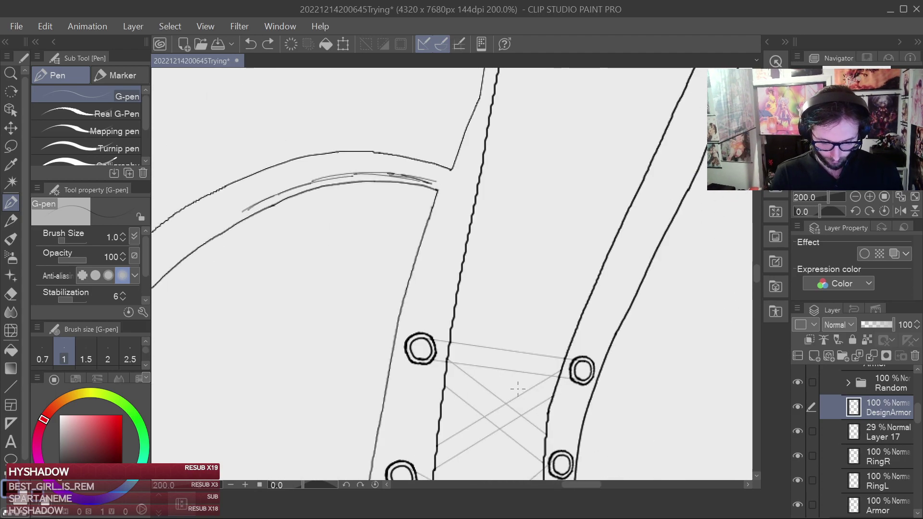
key("ctrl+z")
key("ctrl+z")
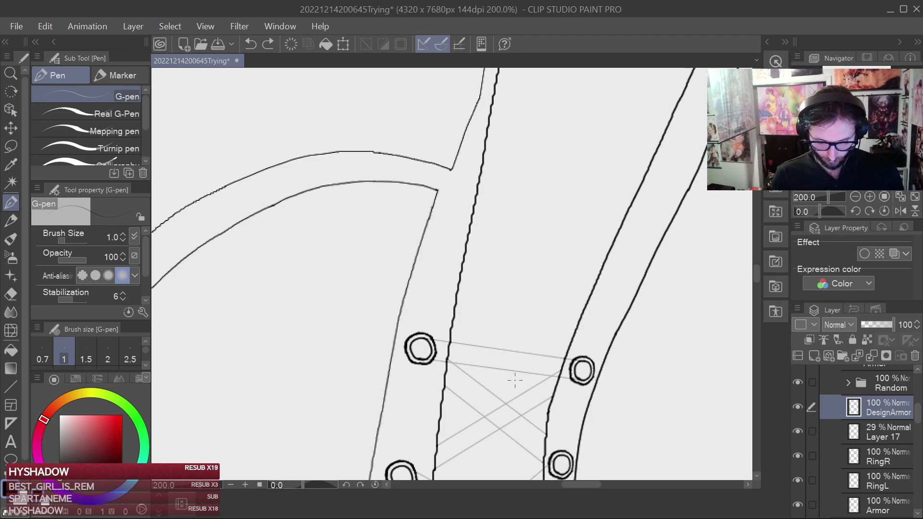
key("ctrl+s")
Look over the figure's armor and corset lines, toggling Layer 17's visibility off and on to check it.
scroll(515, 380, "down", 3)
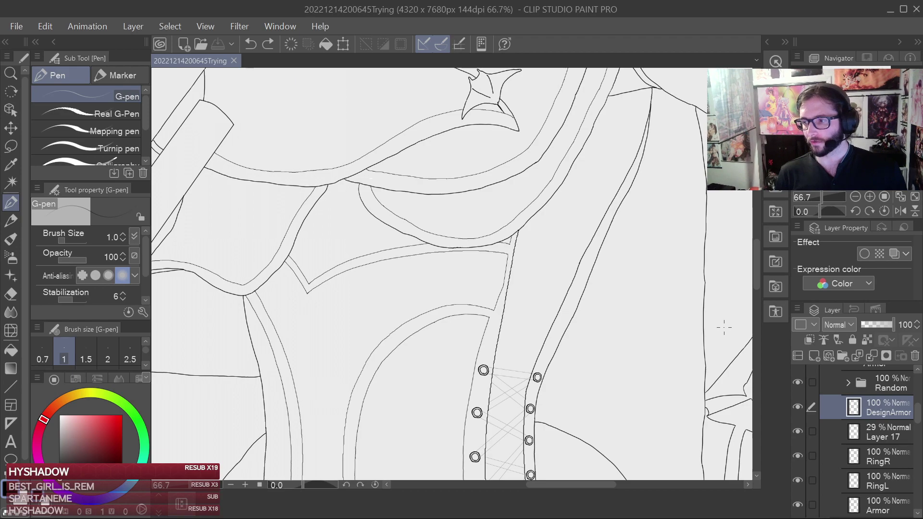
scroll(724, 327, "down", 3)
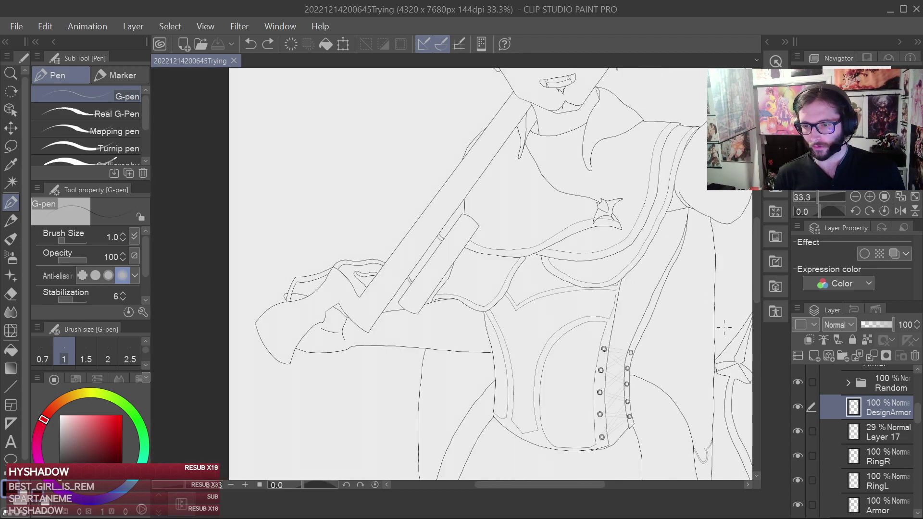
key("space")
left_click_drag(587, 352, 437, 283)
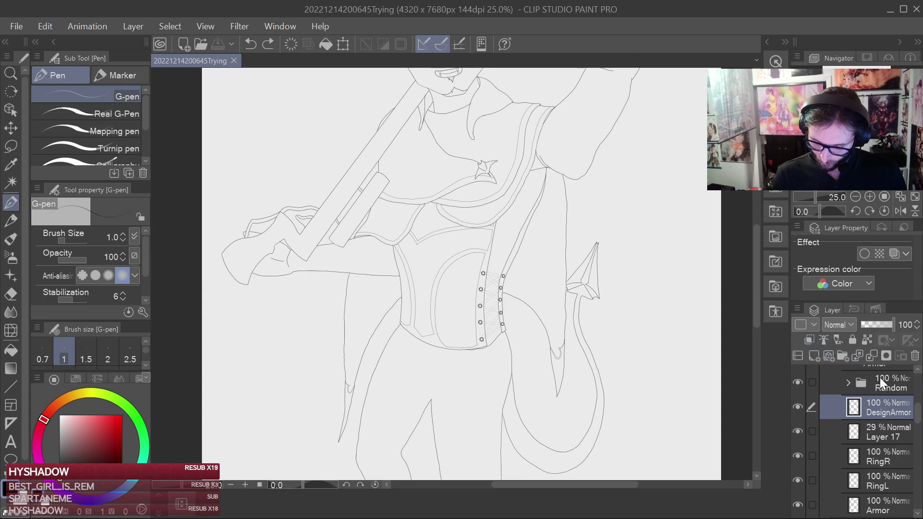
left_click(796, 431)
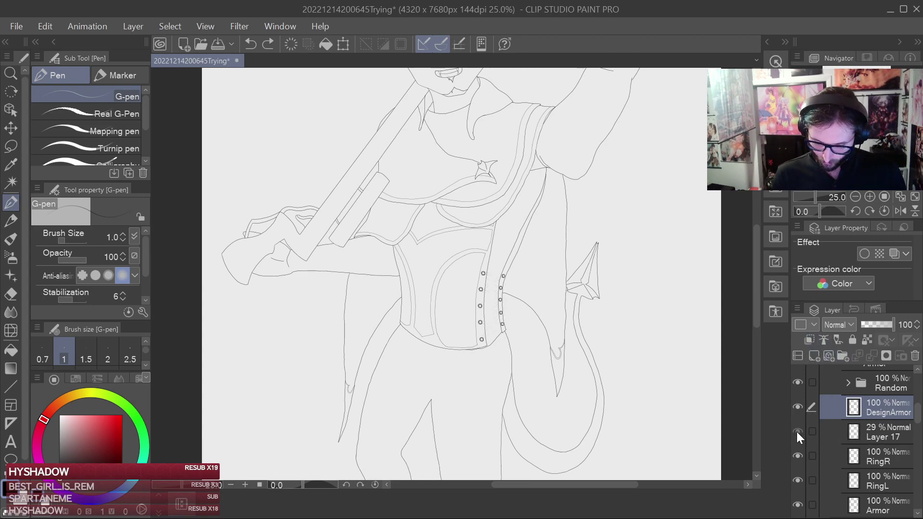
left_click(798, 432)
Inspect the coat tip, the corset's lower edge by the lacing, and the pointed top trim up close.
scroll(505, 316, "up", 8)
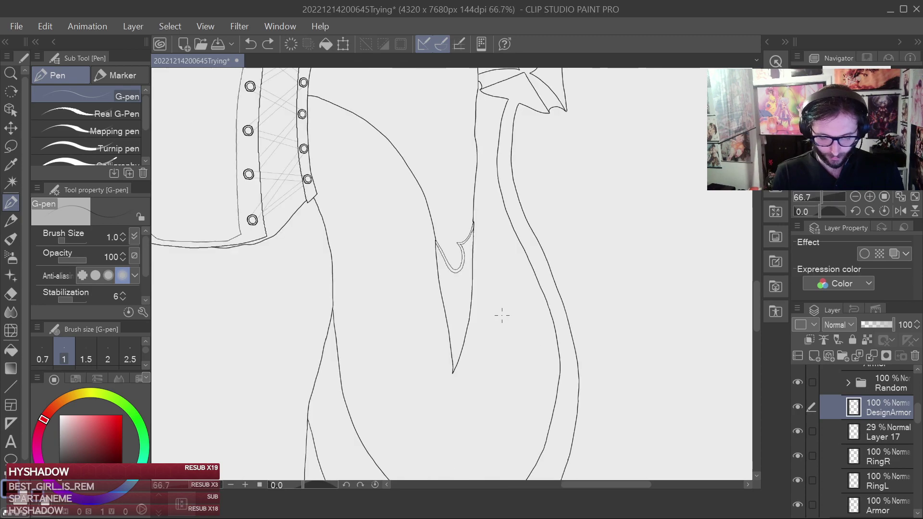
left_click_drag(451, 329, 668, 336)
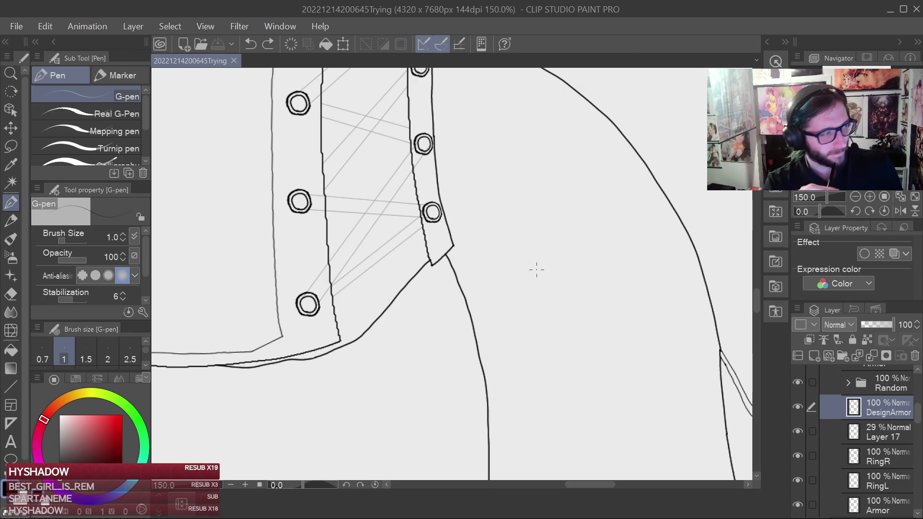
mouse_move(433, 264)
left_mouse_down()
mouse_move(486, 262)
mouse_move(637, 439)
mouse_move(633, 370)
mouse_move(612, 334)
left_mouse_up()
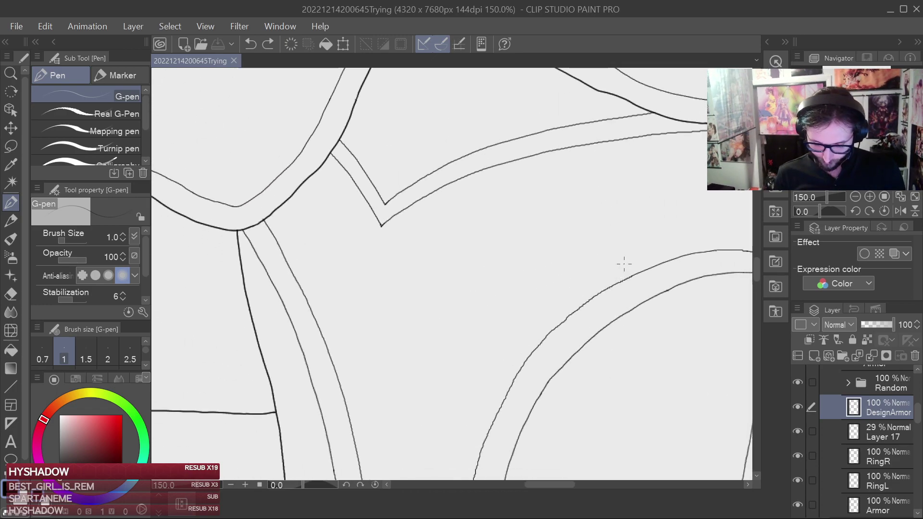
Add a new layer named Clou directly above DesignArmor and set the G-pen's brush size to 2.
left_click(828, 356)
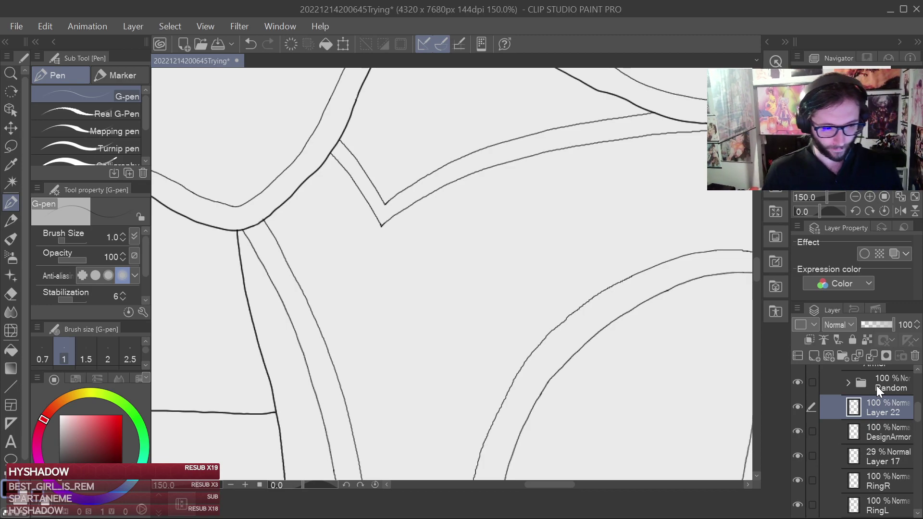
type("Clou")
key("Return")
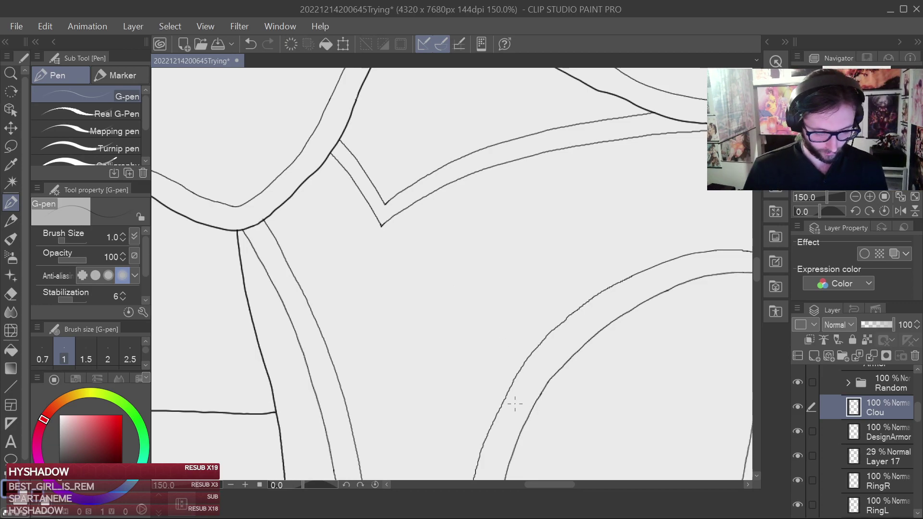
scroll(390, 328, "up", 3)
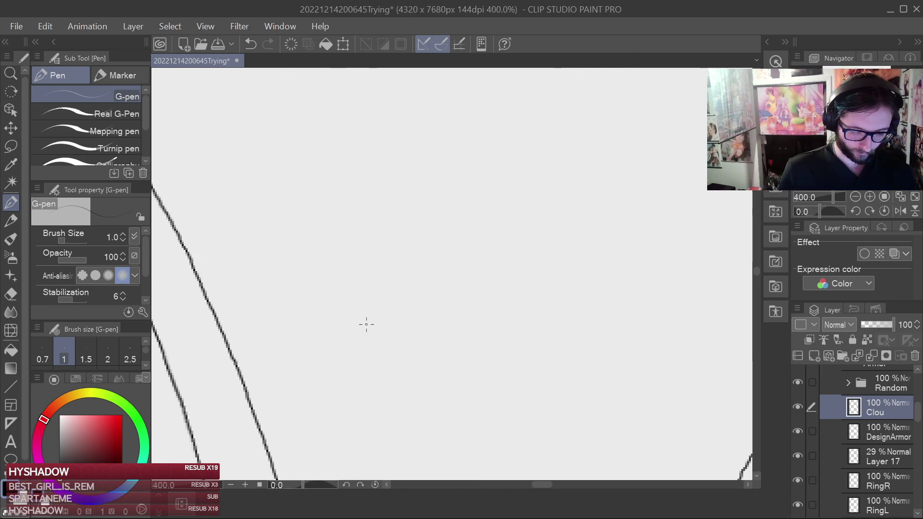
left_click(107, 356)
Inspect the corset's lower edge, the panels' lower corners and the eyelets beside the lacing up close.
scroll(435, 232, "down", 3)
mouse_move(486, 235)
left_mouse_down()
mouse_move(419, 134)
mouse_move(475, 152)
left_mouse_up()
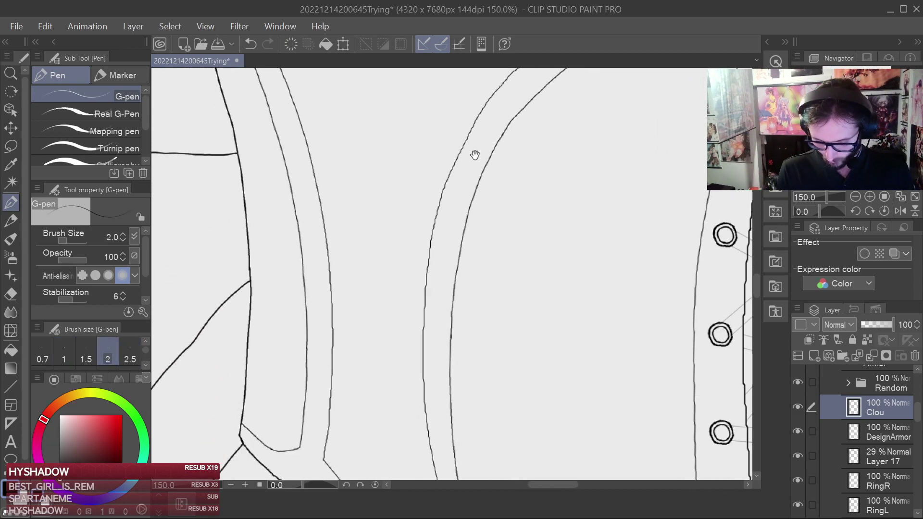
left_click_drag(488, 269, 492, 183)
left_click_drag(448, 307, 438, 214)
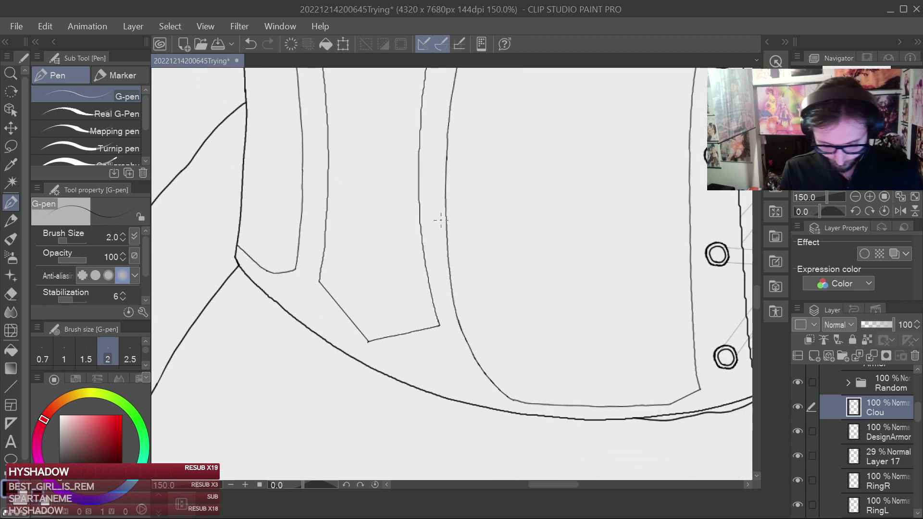
scroll(430, 271, "up", 1)
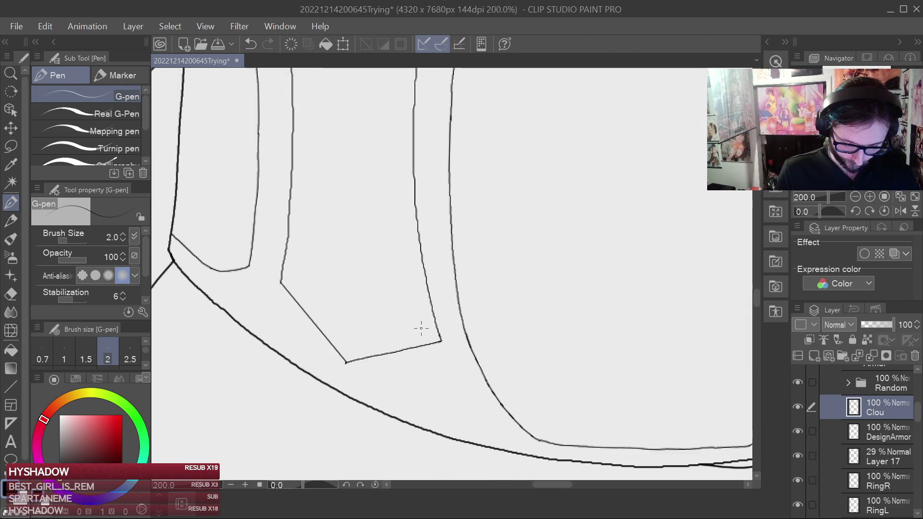
scroll(428, 323, "up", 4)
scroll(518, 362, "down", 4)
scroll(600, 360, "down", 4)
left_click_drag(612, 365, 438, 315)
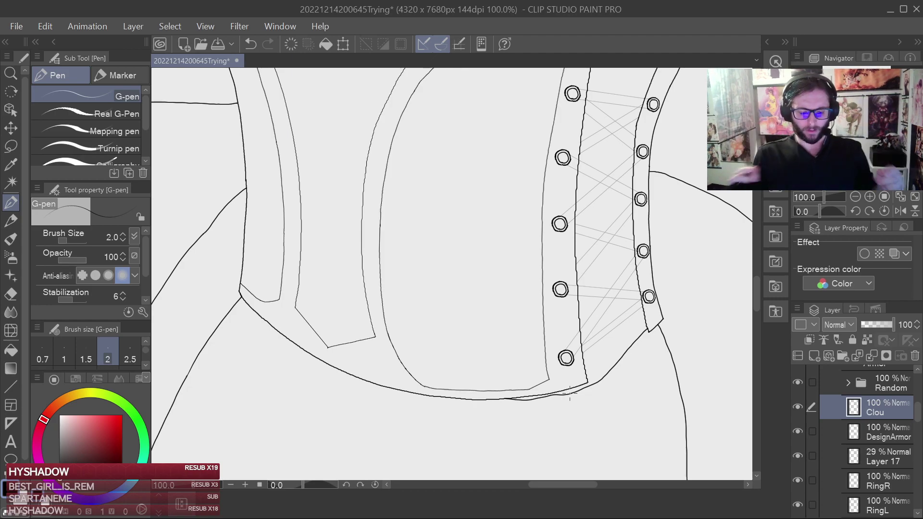
scroll(569, 392, "up", 8)
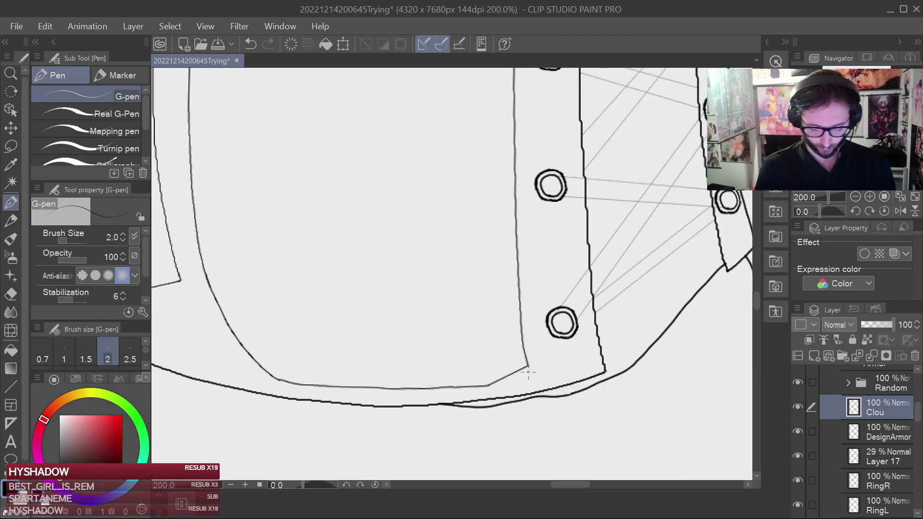
scroll(537, 343, "down", 2)
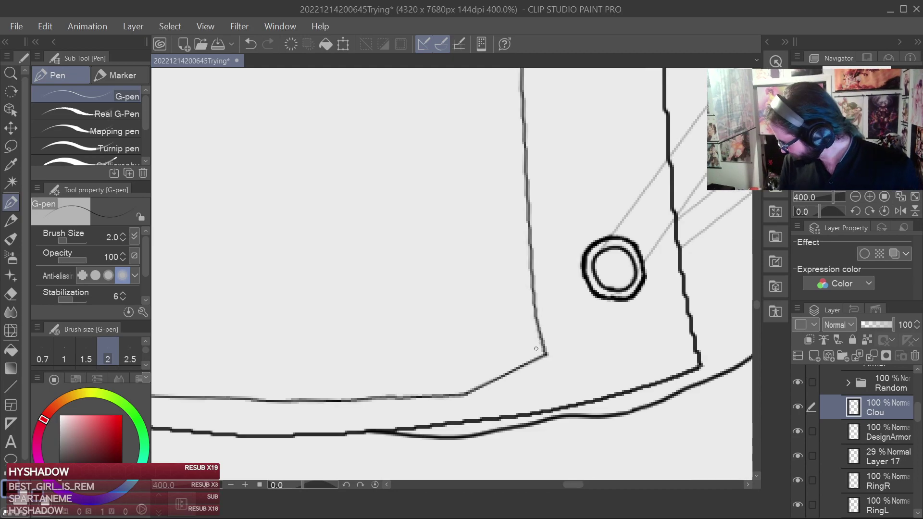
scroll(536, 348, "down", 3)
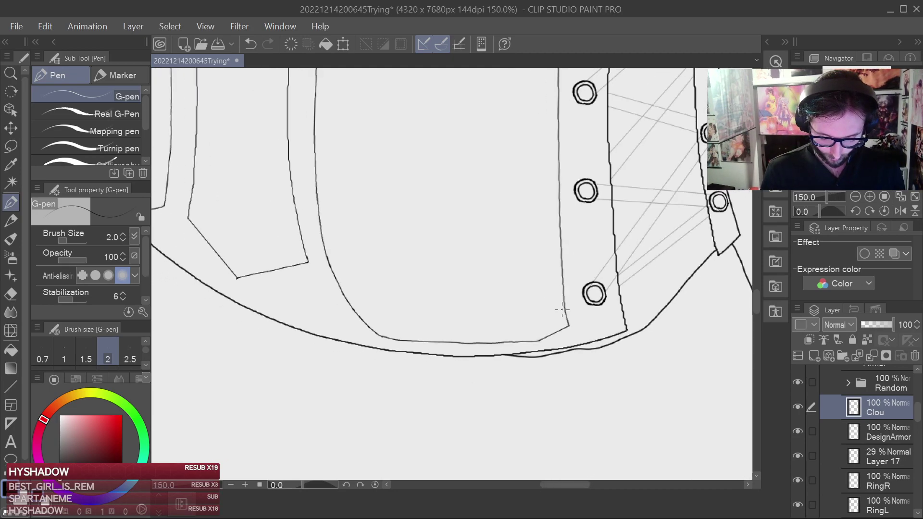
scroll(561, 311, "up", 1)
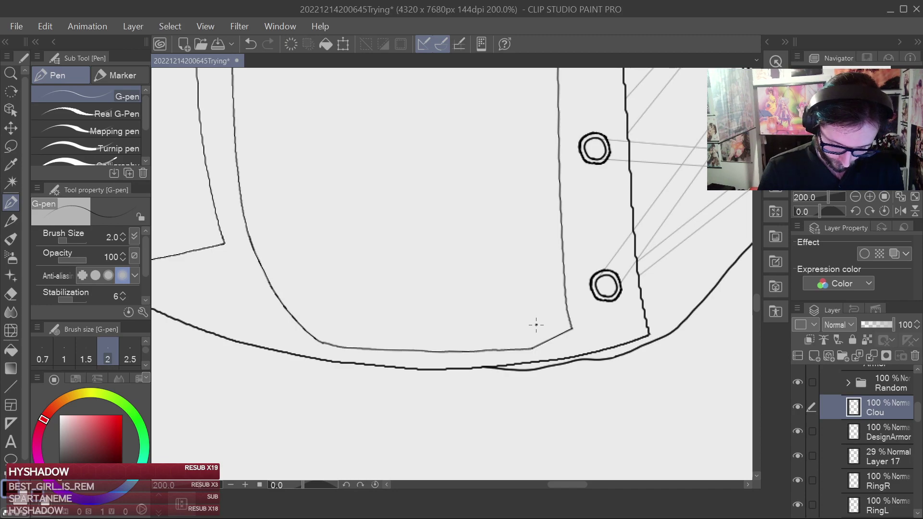
Try out a small rivet circle inside the curved panel's lower corner beside the lacing, undoing the unwanted strokes.
mouse_move(539, 307)
left_mouse_down()
mouse_move(530, 333)
mouse_move(545, 307)
mouse_move(521, 292)
mouse_move(500, 309)
mouse_move(515, 305)
mouse_move(536, 330)
mouse_move(525, 305)
mouse_move(549, 327)
mouse_move(527, 325)
mouse_move(555, 325)
mouse_move(541, 333)
mouse_move(545, 314)
mouse_move(543, 329)
mouse_move(527, 302)
mouse_move(548, 304)
mouse_move(530, 324)
mouse_move(532, 305)
mouse_move(546, 329)
left_mouse_up()
scroll(542, 322, "up", 2)
key("ctrl+z")
key("ctrl+z")
key("ctrl+z")
key("ctrl+z")
key("ctrl+z")
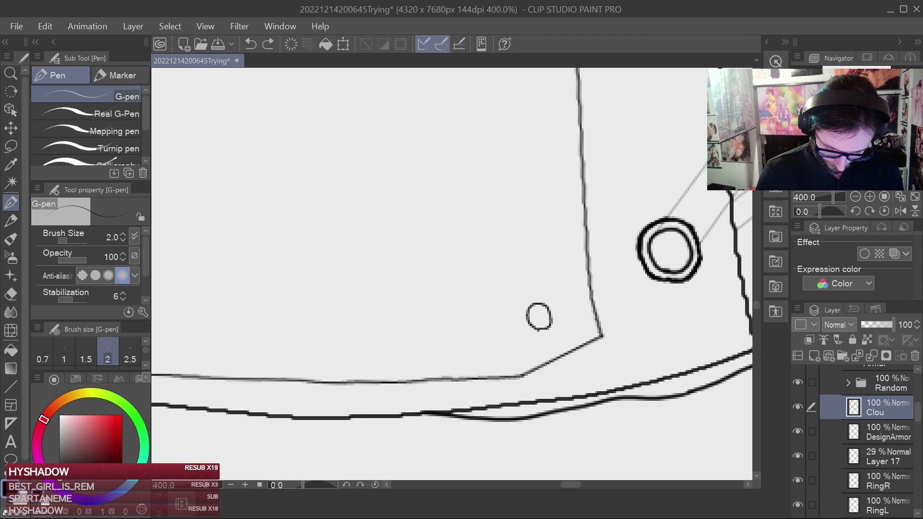
Compare the small circle with the eyelets from near and far, and undo it.
scroll(635, 326, "down", 6)
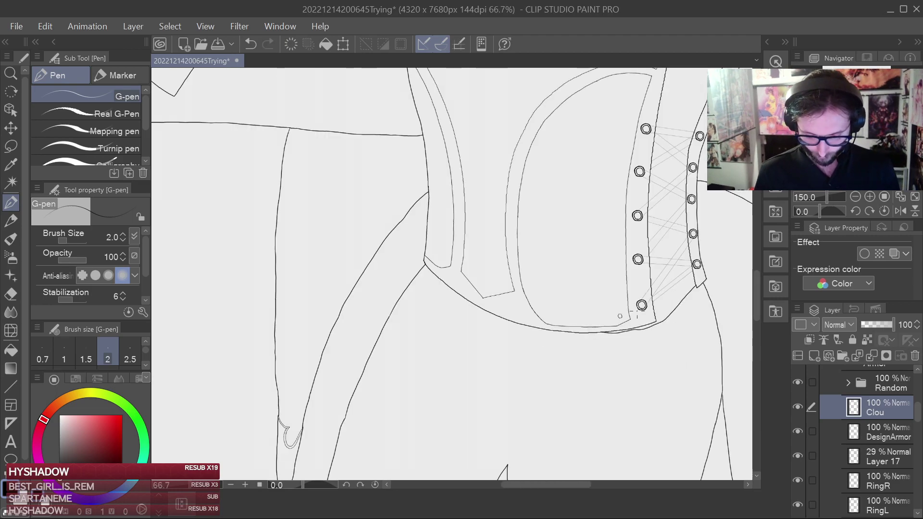
scroll(641, 304, "down", 1)
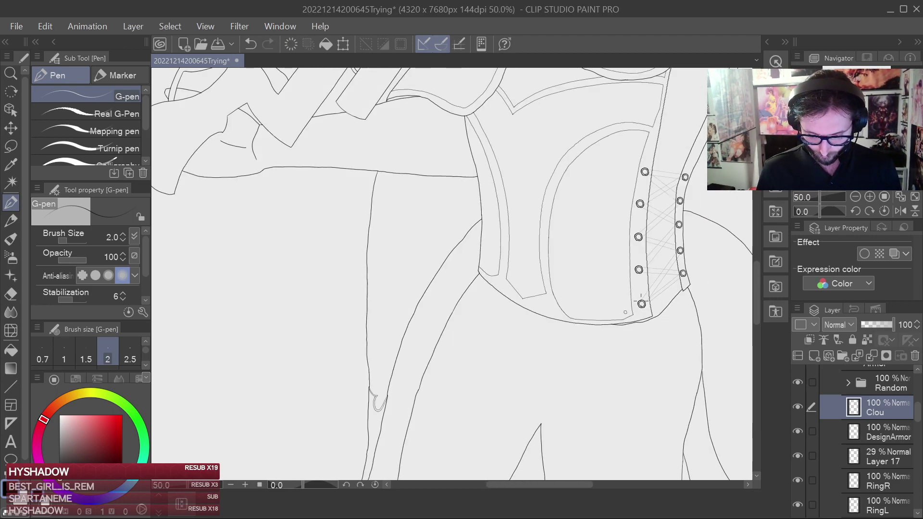
scroll(642, 304, "up", 2)
scroll(640, 303, "up", 5)
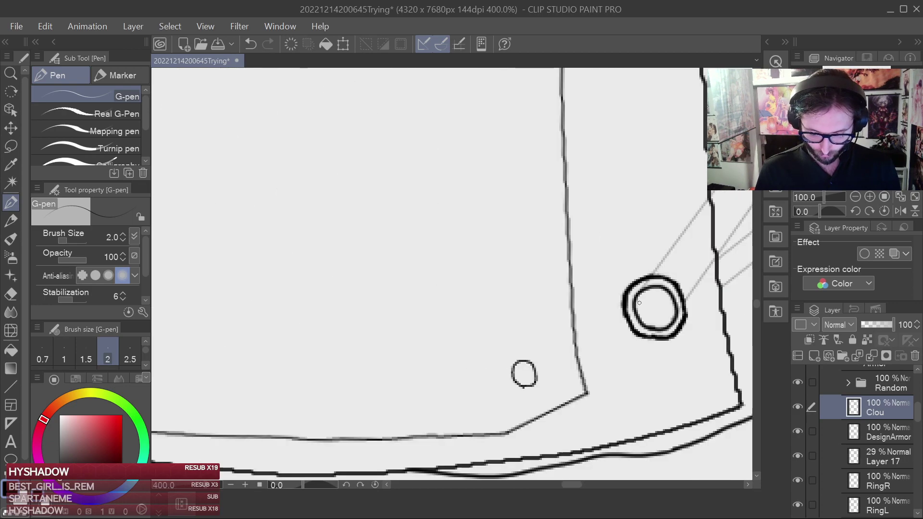
scroll(640, 303, "down", 6)
left_click_drag(650, 280, 630, 262)
scroll(630, 262, "up", 3)
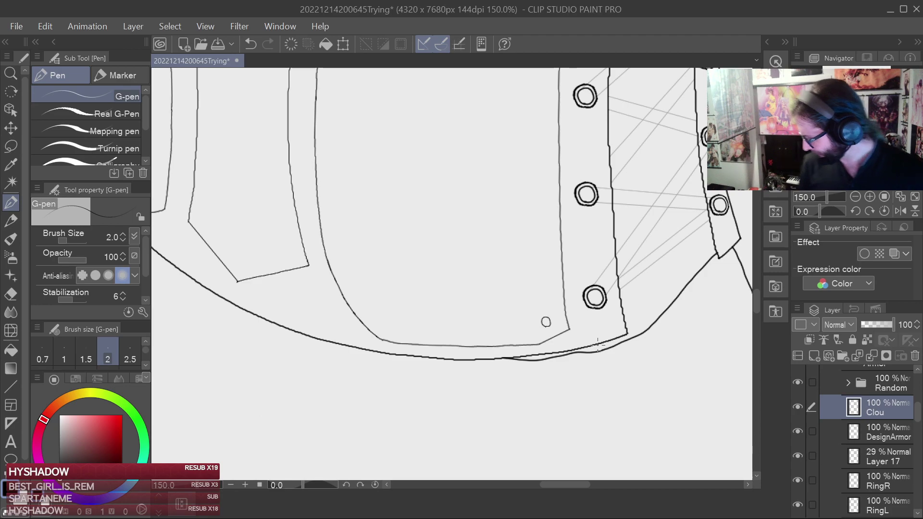
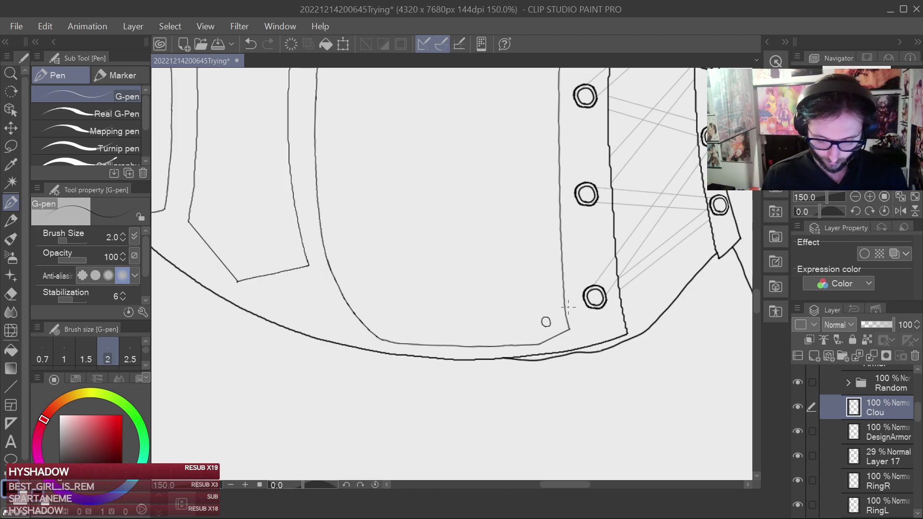
scroll(566, 313, "down", 2)
scroll(564, 310, "up", 2)
scroll(561, 298, "up", 1)
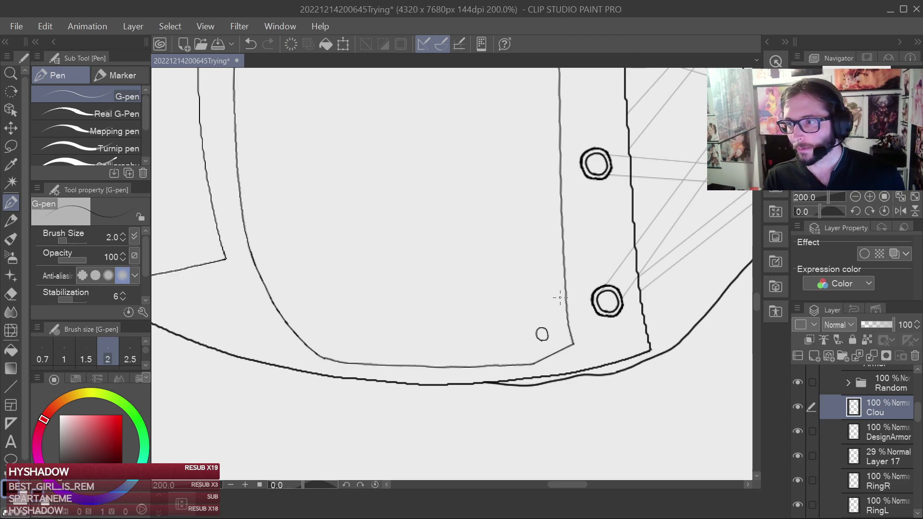
scroll(546, 291, "up", 1)
scroll(553, 271, "up", 1)
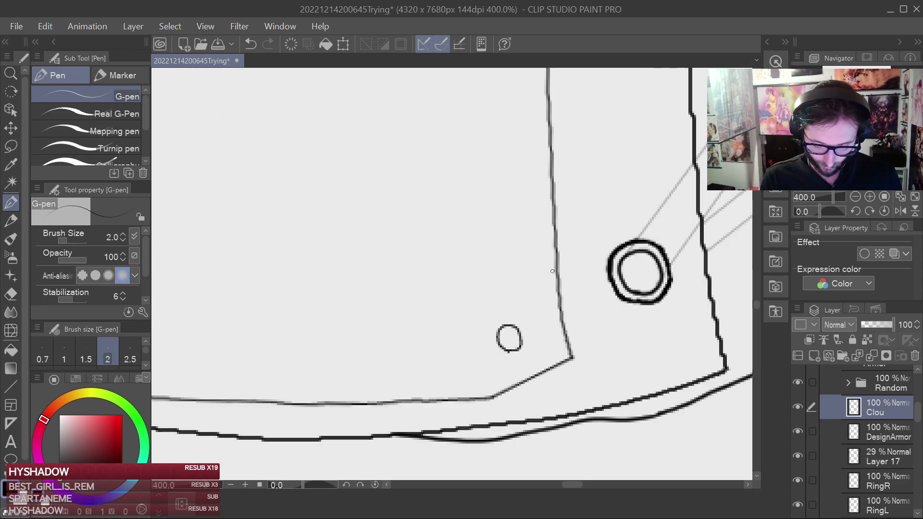
key("ctrl+z")
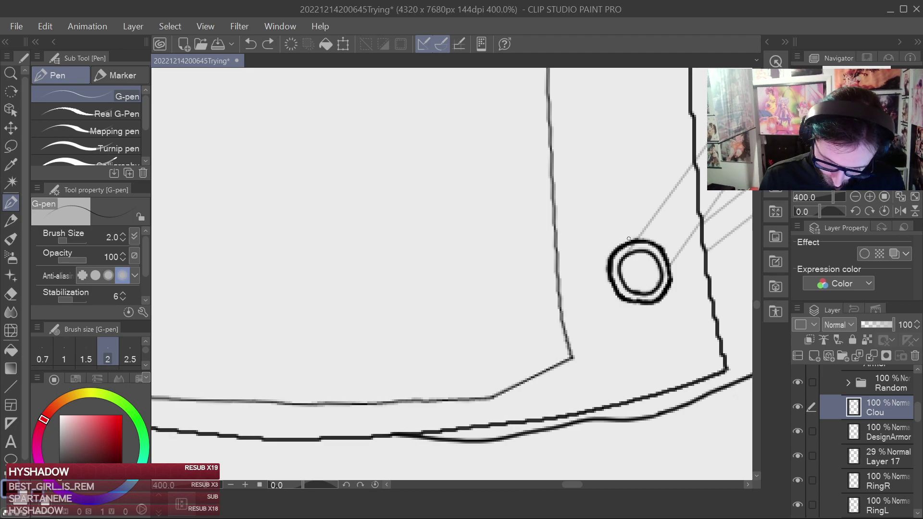
Try to trace a larger circle around the lowest eyelet on the panel side of the lacing, undoing each stroke.
left_click_drag(649, 267, 567, 299)
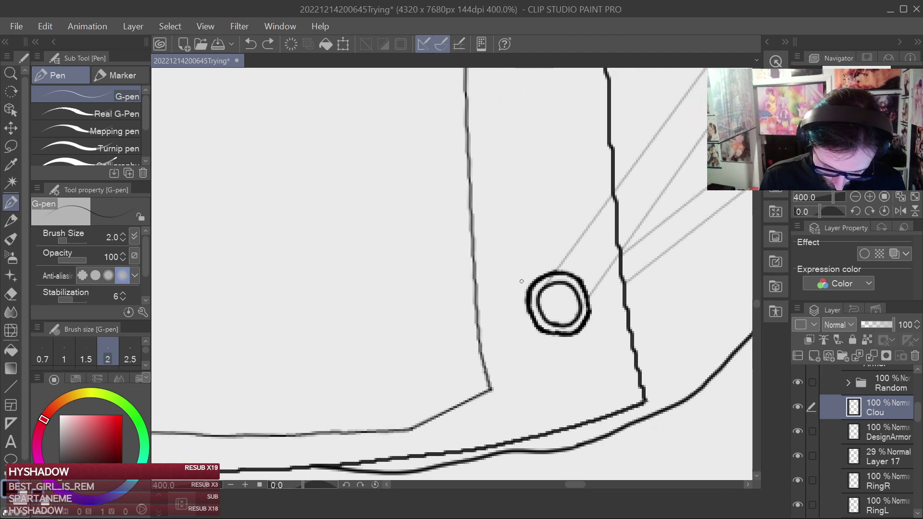
mouse_move(528, 271)
left_mouse_down()
mouse_move(517, 317)
mouse_move(530, 333)
left_mouse_up()
key("ctrl+z")
key("ctrl+z")
key("ctrl+z")
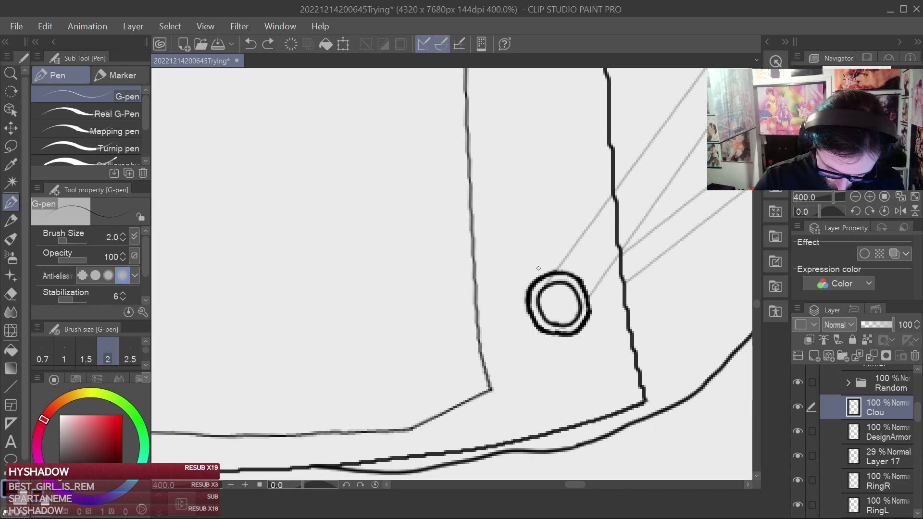
left_click_drag(557, 263, 595, 289)
key("ctrl+z")
left_click_drag(551, 267, 567, 269)
key("ctrl+z")
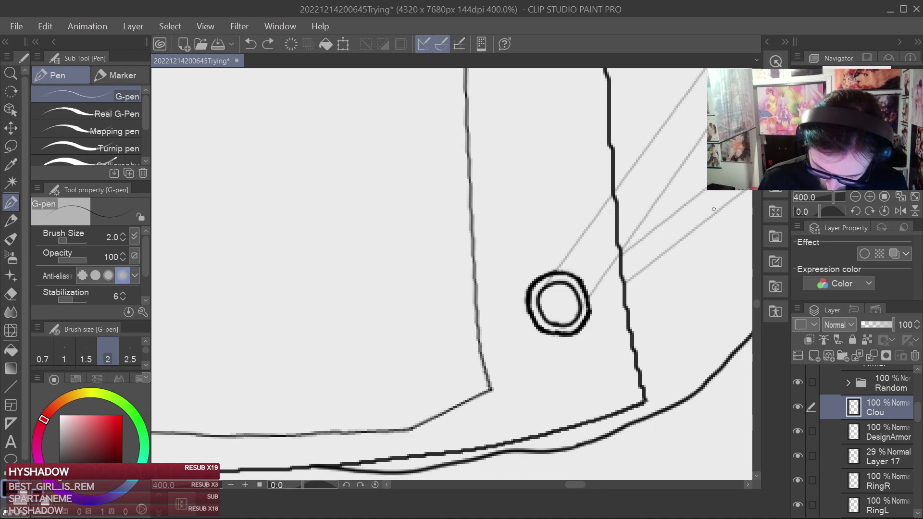
Trace an arc around the lowest eyelet's panel-facing side, mirror the canvas view, and erase the arc's lower end.
key("ctrl+s")
key("ctrl+plus")
mouse_move(305, 234)
left_mouse_down()
mouse_move(310, 297)
mouse_move(360, 350)
left_mouse_up()
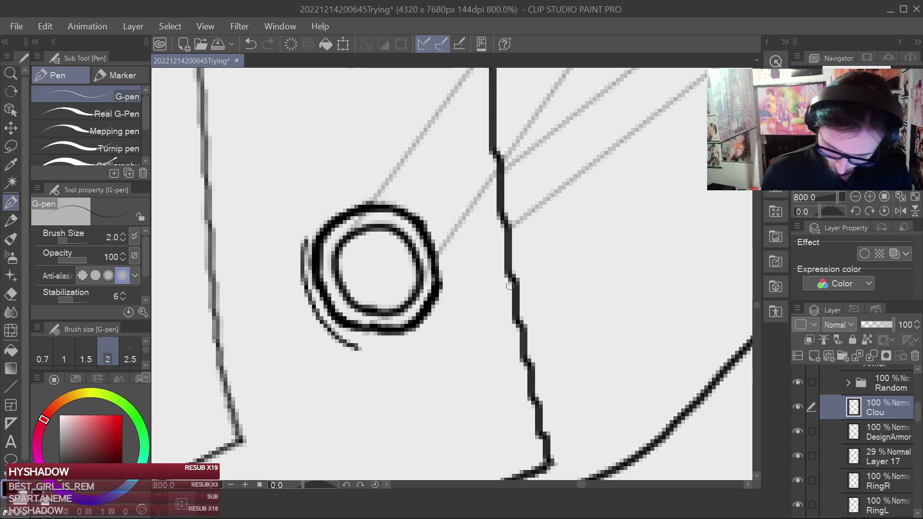
left_click(902, 215)
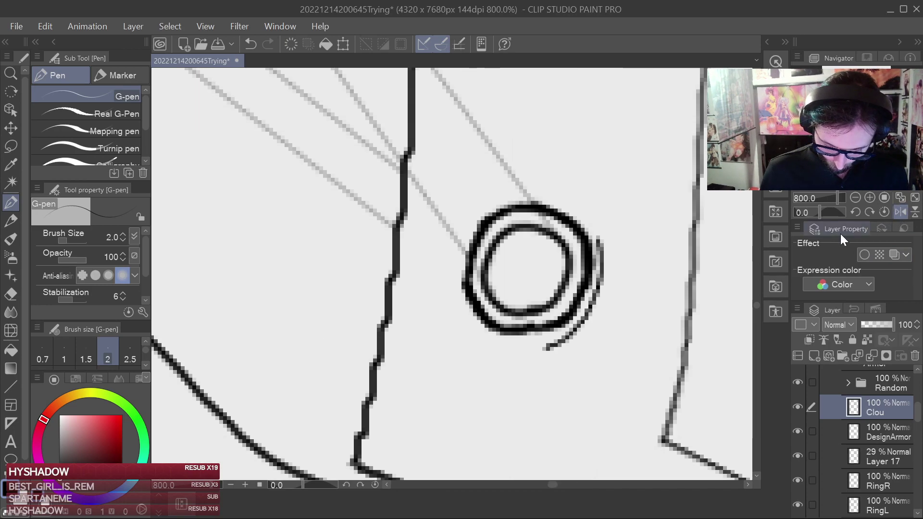
left_click(10, 352)
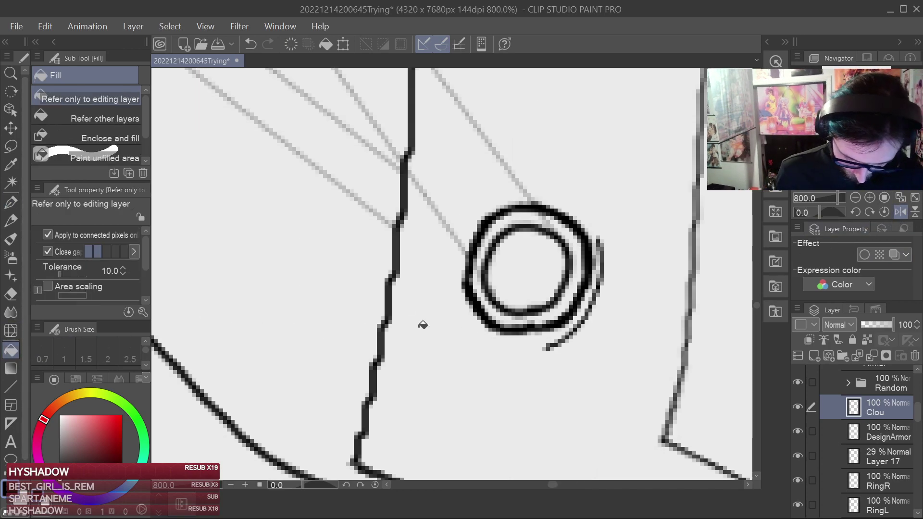
left_click(11, 294)
left_click_drag(547, 345, 570, 338)
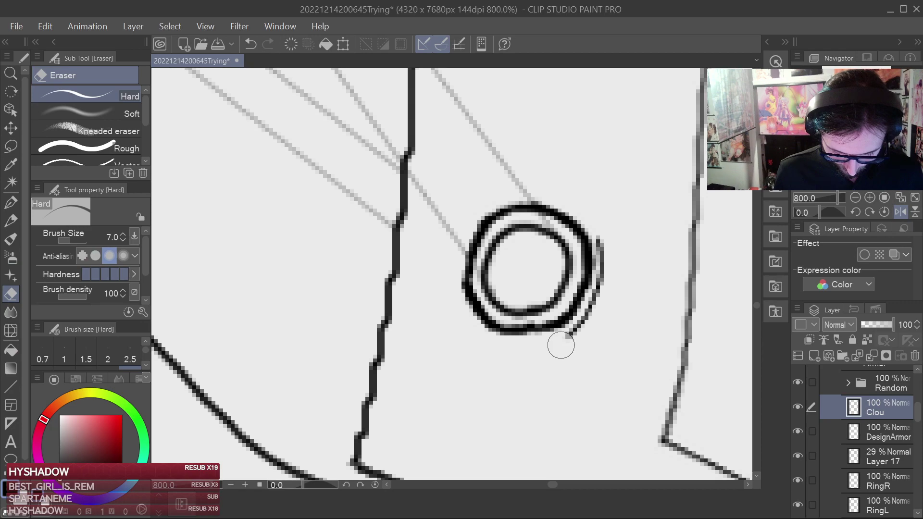
Extend the arc with G-pen strokes below and above the eyelet, and flip the canvas view back.
key("p")
mouse_move(516, 345)
left_mouse_down()
mouse_move(548, 344)
mouse_move(575, 329)
left_mouse_up()
left_click_drag(562, 204, 601, 243)
left_click_drag(514, 195, 565, 207)
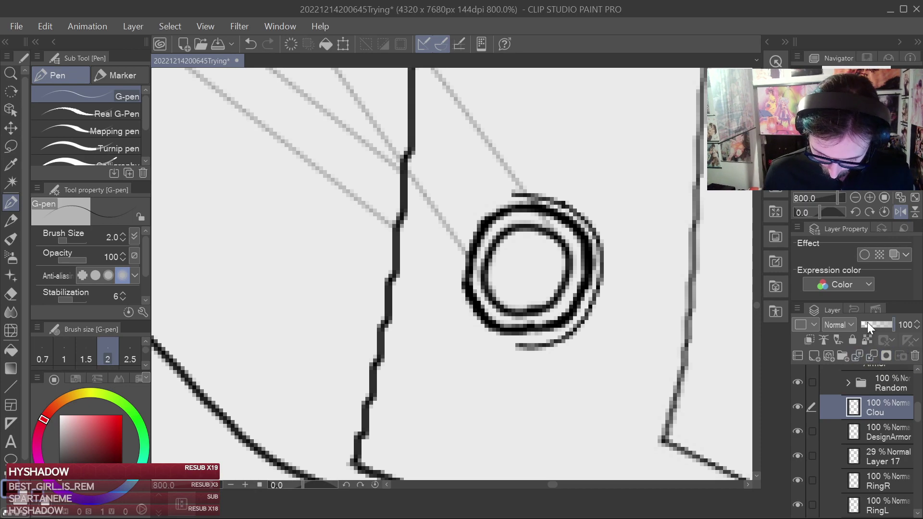
left_click(900, 212)
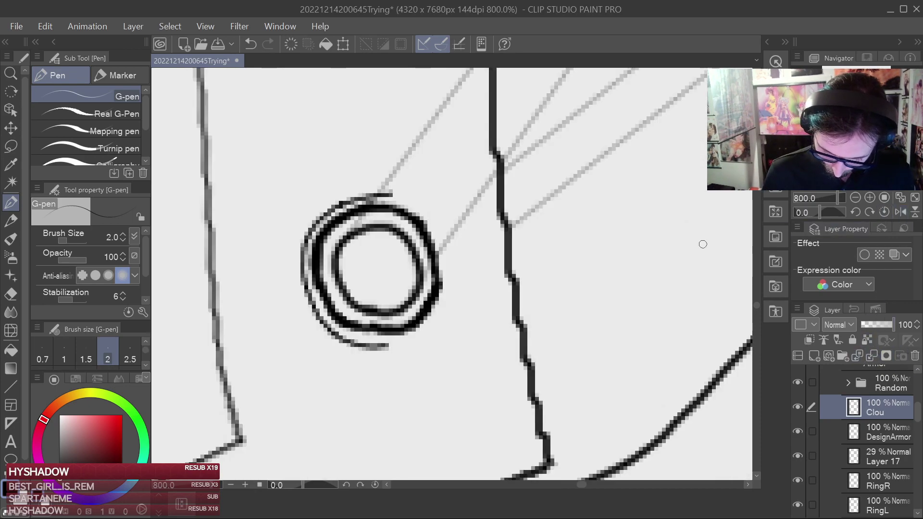
Close the outline around the eyelet on its lacing-facing side to form a complete circle, undoing unwanted strokes.
key("ctrl+z")
mouse_move(389, 195)
left_mouse_down()
mouse_move(436, 226)
mouse_move(431, 216)
mouse_move(443, 243)
mouse_move(450, 293)
mouse_move(433, 329)
mouse_move(449, 305)
left_mouse_up()
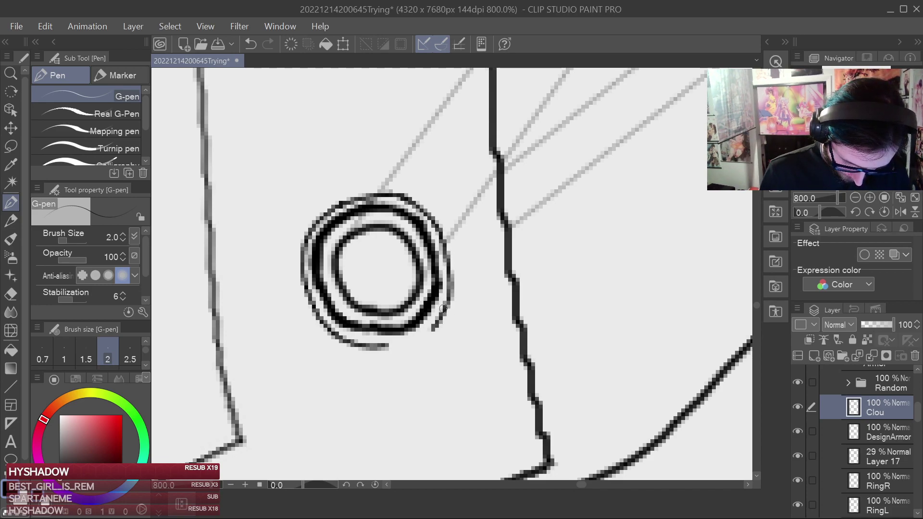
mouse_move(388, 346)
left_mouse_down()
mouse_move(428, 330)
mouse_move(391, 348)
mouse_move(447, 328)
left_mouse_up()
key("ctrl+z")
key("ctrl+z")
Move the Clou layer's circle off the eyelet and nudge it into place inside the curved panel's lower corner.
left_click(11, 128)
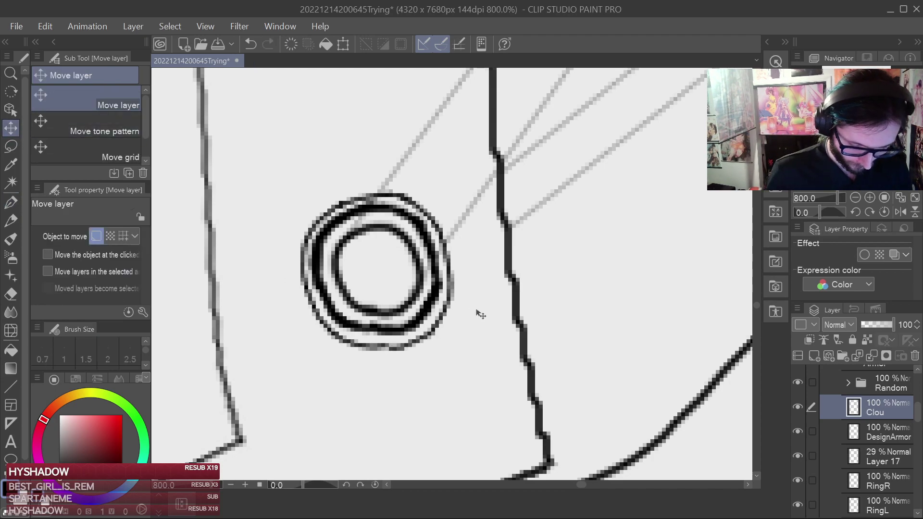
left_click_drag(482, 320, 269, 263)
left_click_drag(356, 286, 619, 247)
left_click_drag(552, 286, 502, 417)
scroll(502, 417, "down", 9)
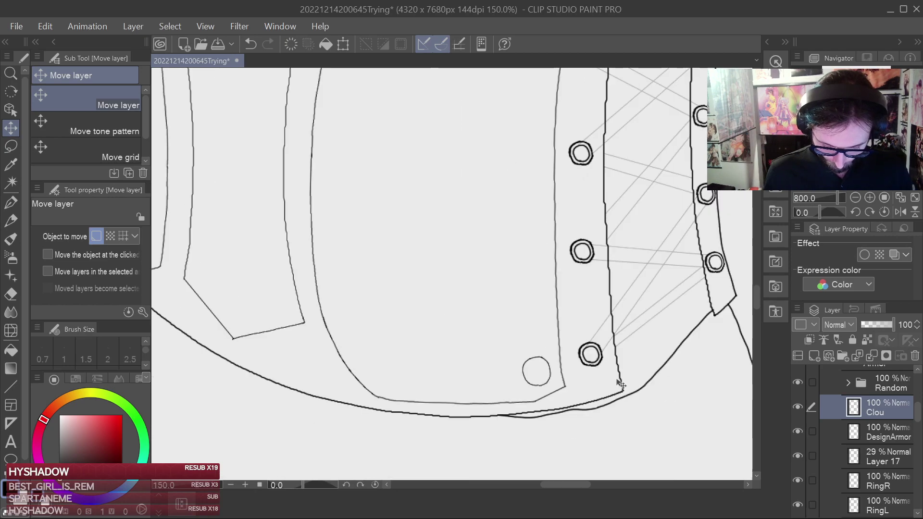
left_click_drag(584, 312, 566, 372)
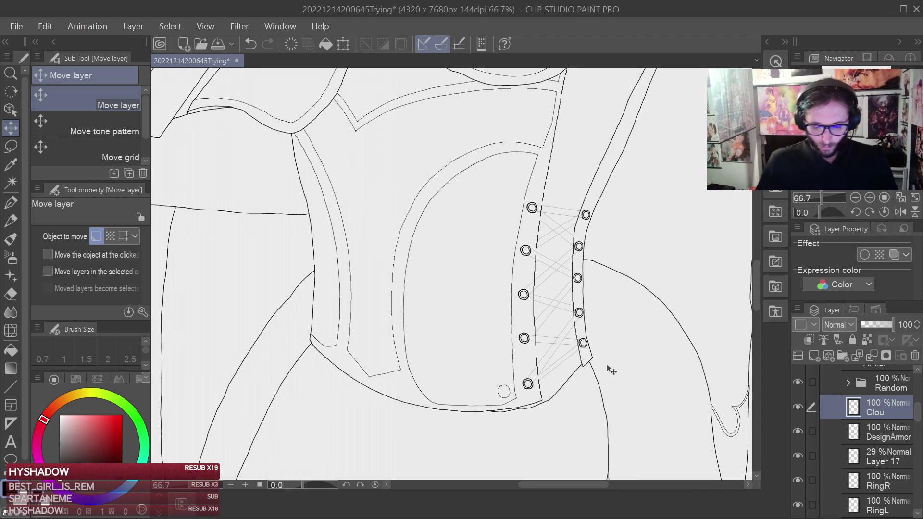
scroll(610, 370, "up", 6)
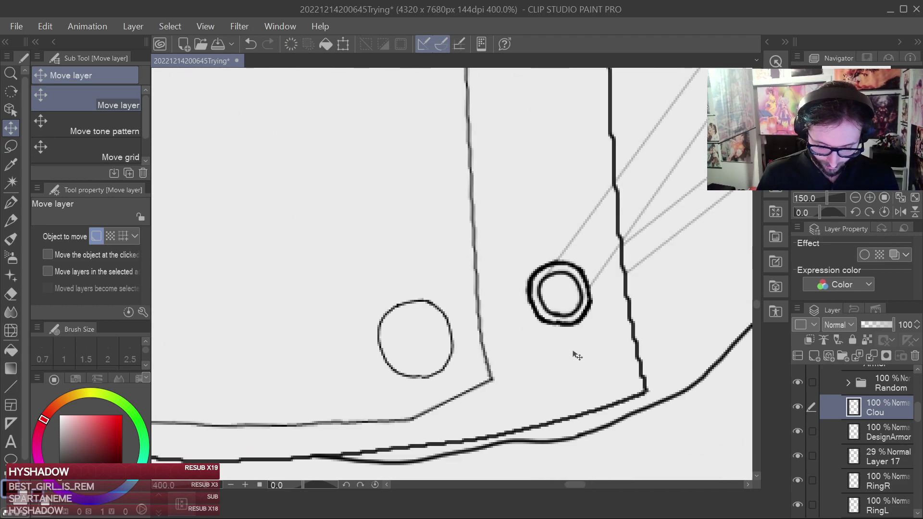
left_click_drag(556, 364, 555, 362)
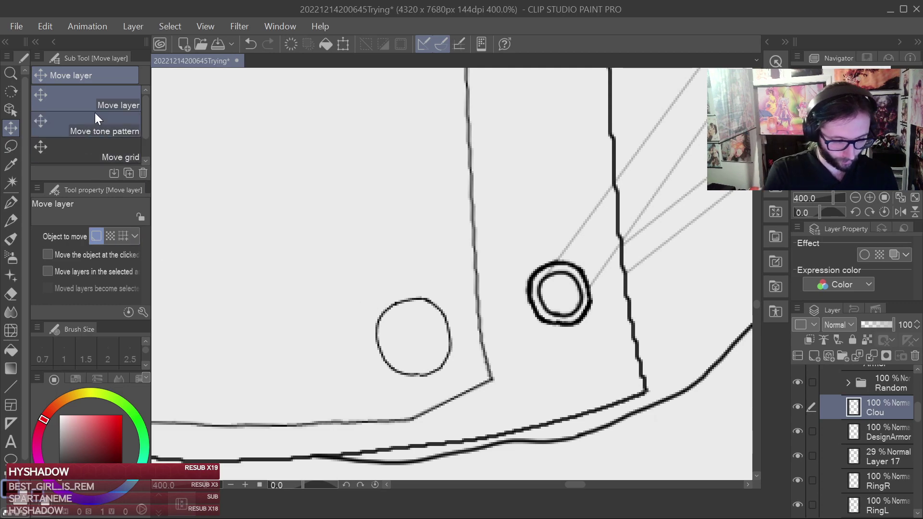
Scale down the Clou layer's circle and move it closer to the curved panel's lower corner by the lacing.
left_click(343, 44)
left_click_drag(454, 296, 434, 315)
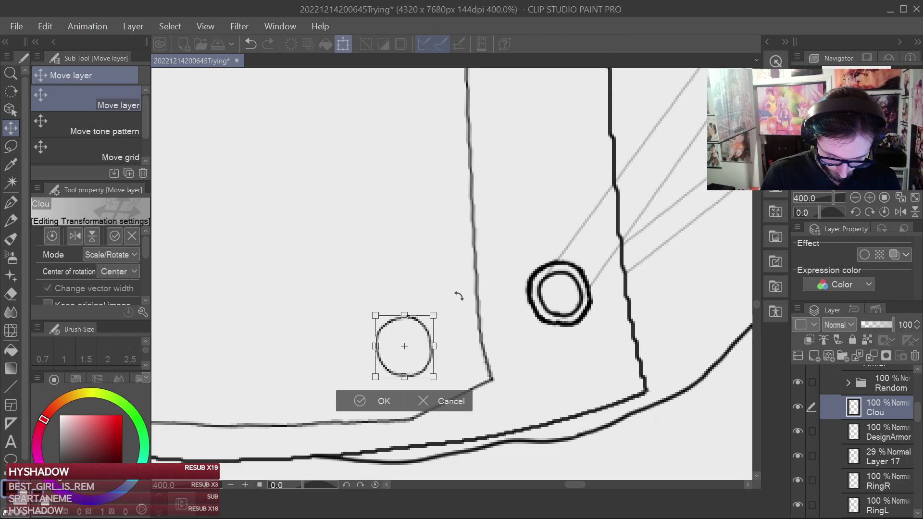
left_click_drag(425, 366, 452, 370)
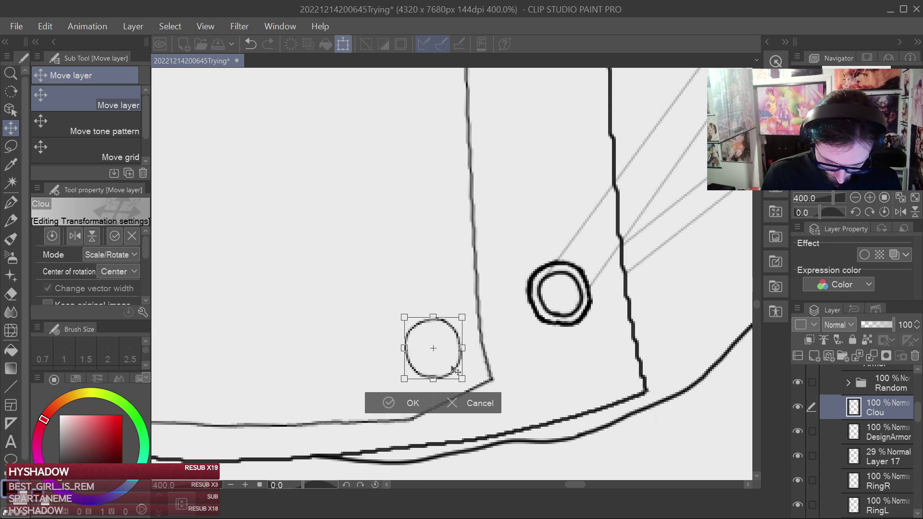
left_click(399, 406)
Examine the rivet's size and placement against the corset panel and eyelets, both from afar and up close.
scroll(569, 345, "down", 2)
scroll(570, 345, "down", 4)
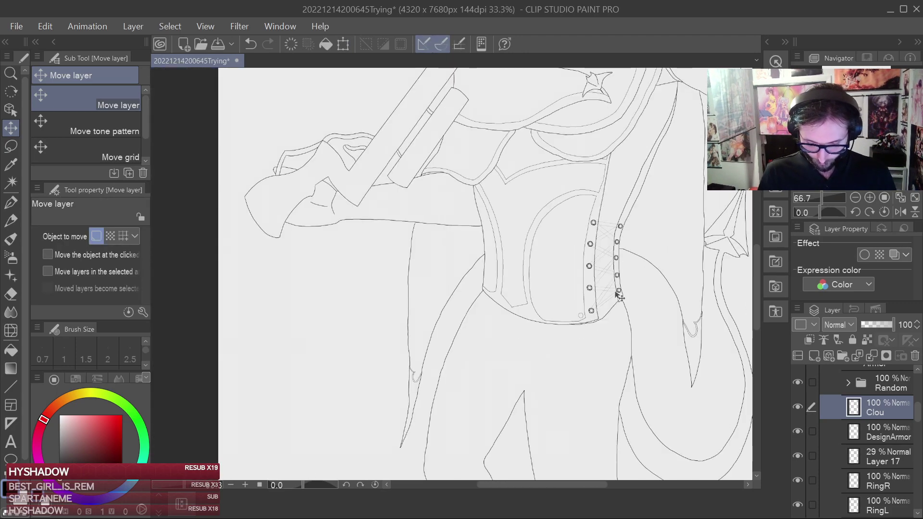
left_click_drag(619, 295, 586, 329)
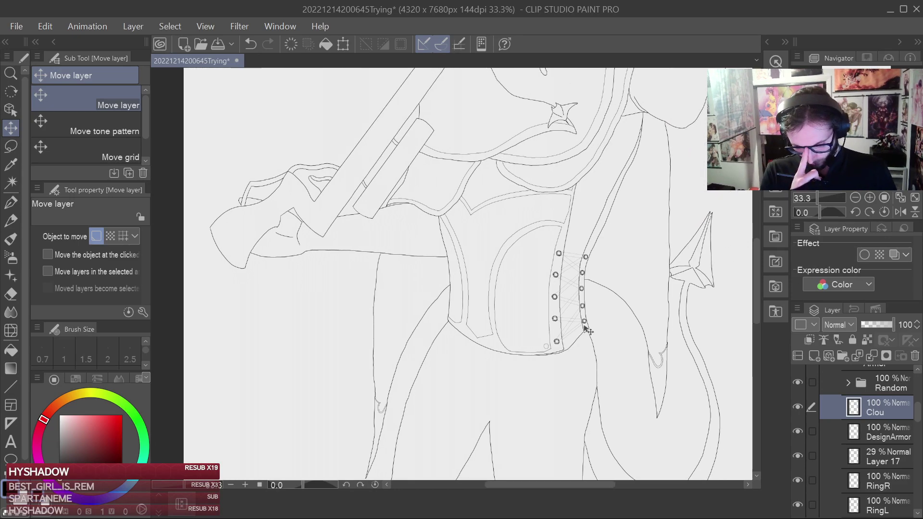
scroll(586, 330, "up", 4)
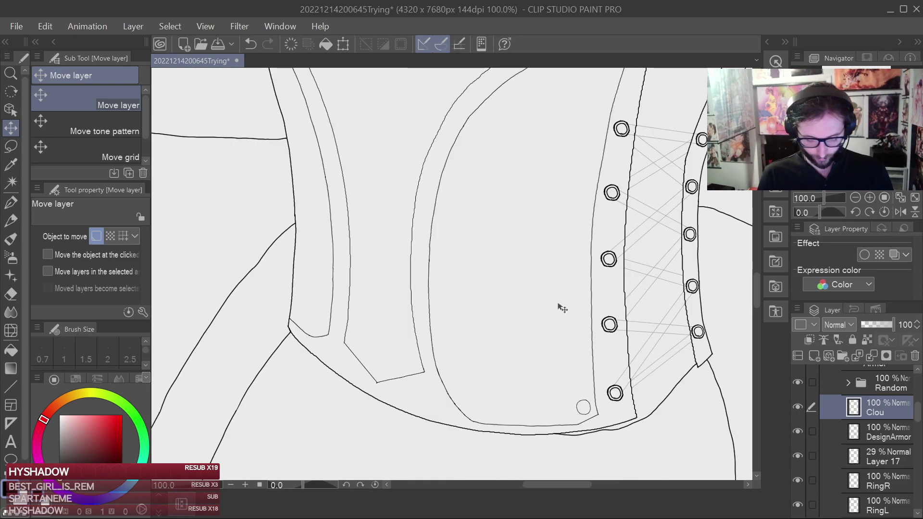
scroll(559, 307, "up", 1)
left_click_drag(589, 350, 543, 332)
scroll(570, 357, "up", 3)
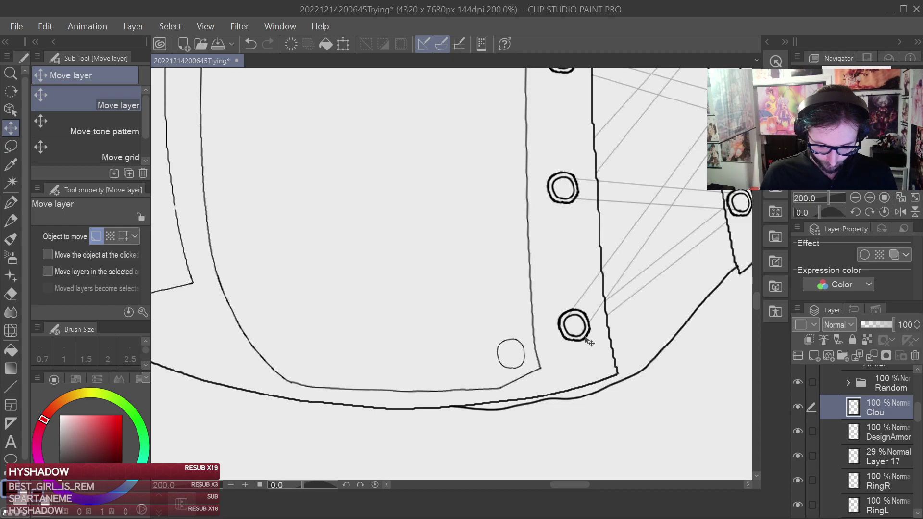
left_click_drag(516, 373, 619, 383)
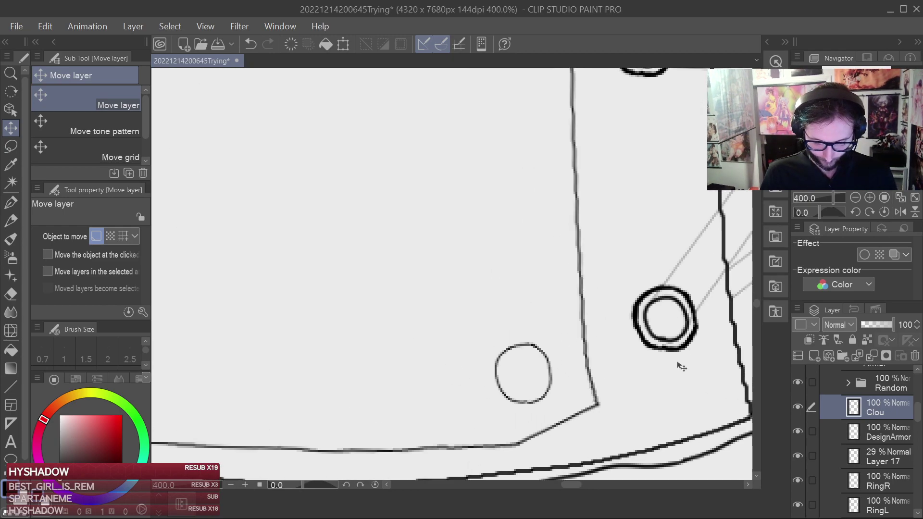
scroll(598, 330, "down", 3)
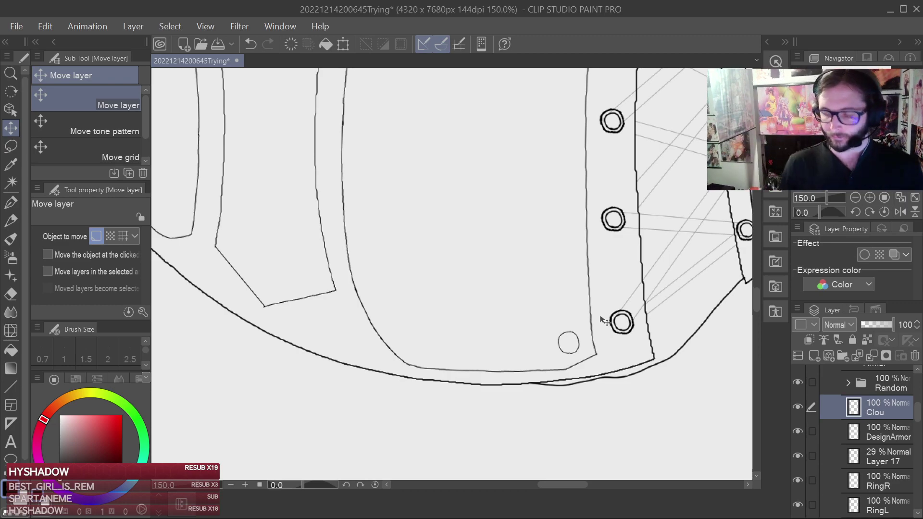
Duplicate the Clou layer and place the copied rivet above the original along the panel's lacing-side edge.
scroll(605, 322, "down", 1)
left_click_drag(596, 234, 519, 286)
scroll(545, 306, "up", 1)
key("ctrl+v")
left_click_drag(491, 386, 491, 302)
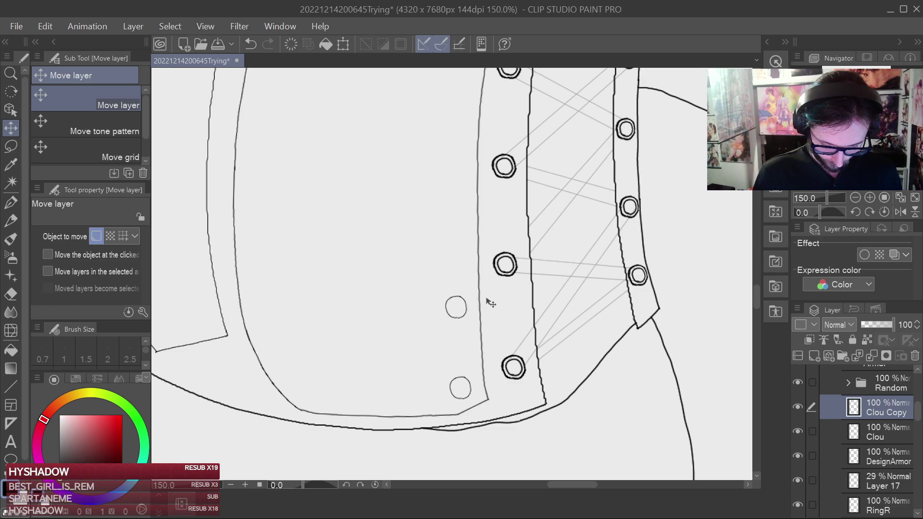
Make three more copies of the rivet layer and spread them above the lower rivets along the panel edge.
key("ctrl+j")
left_click_drag(491, 301, 472, 256)
key("ctrl+j")
key("ctrl+j")
left_click(885, 435)
left_click_drag(587, 262, 557, 283)
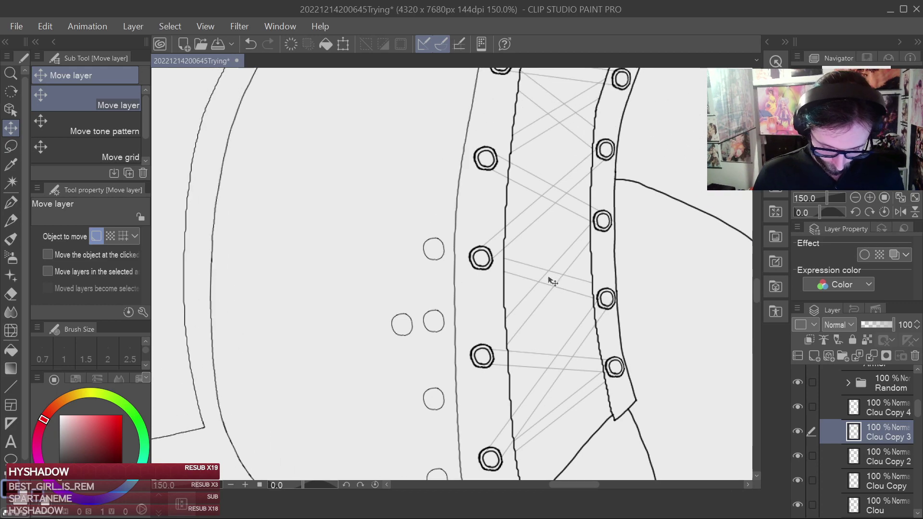
scroll(554, 283, "up", 1)
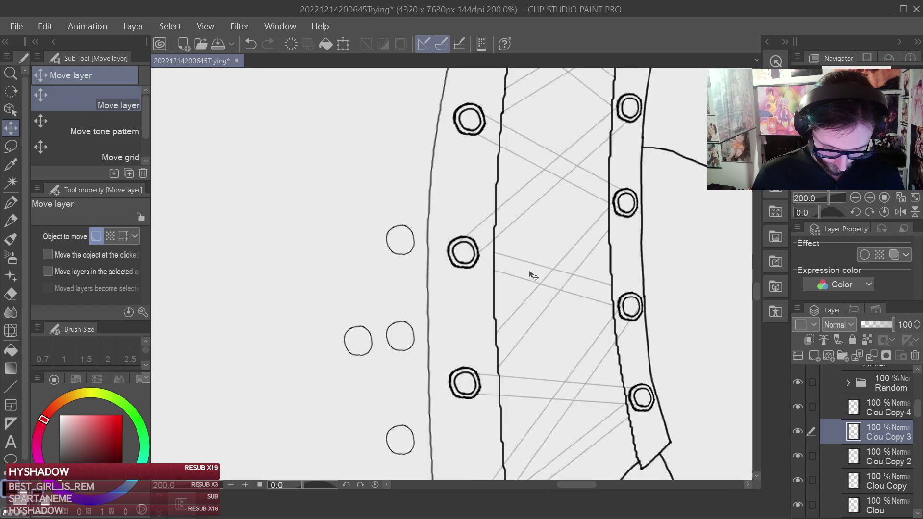
Place the Clou Copy 4 rivet at the top of the row and reposition the Clou Copy 3 and Clou Copy 2 rivets.
left_click(876, 410)
left_click_drag(526, 307, 557, 181)
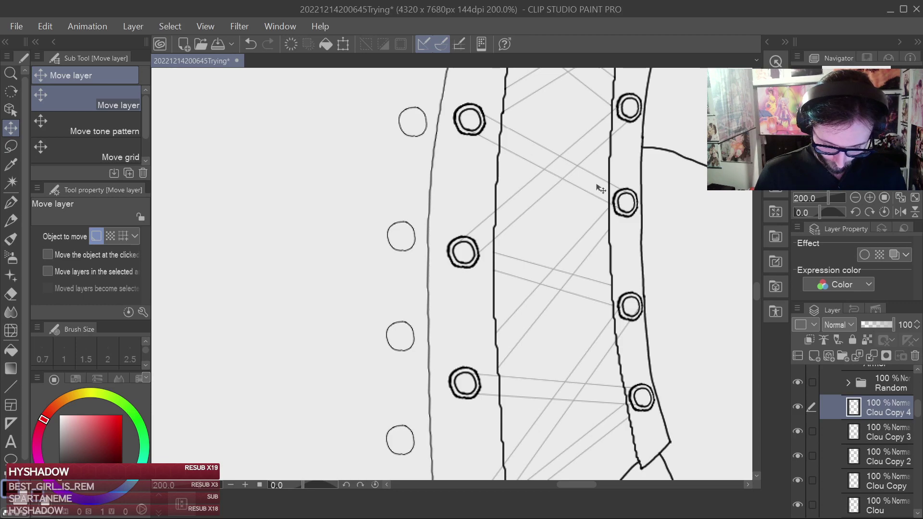
left_click(890, 432)
left_click_drag(573, 305, 575, 294)
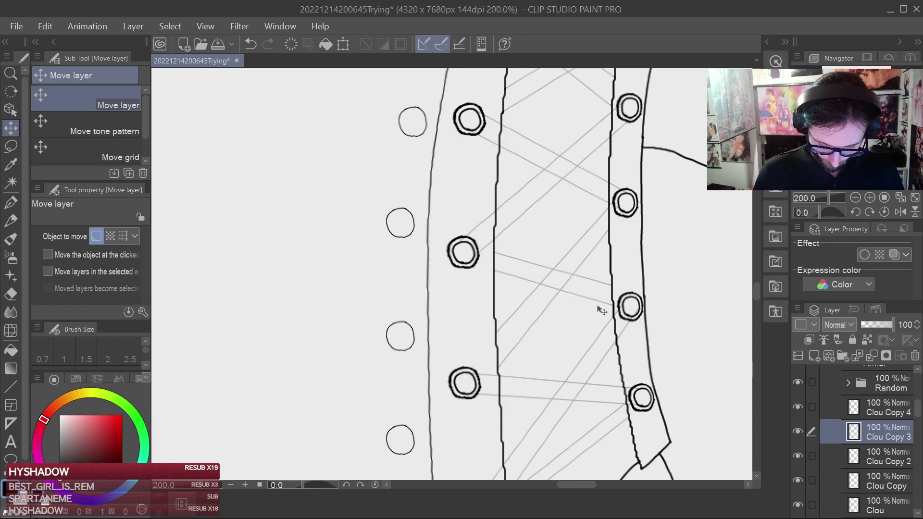
left_click(886, 457)
left_click_drag(533, 354, 528, 354)
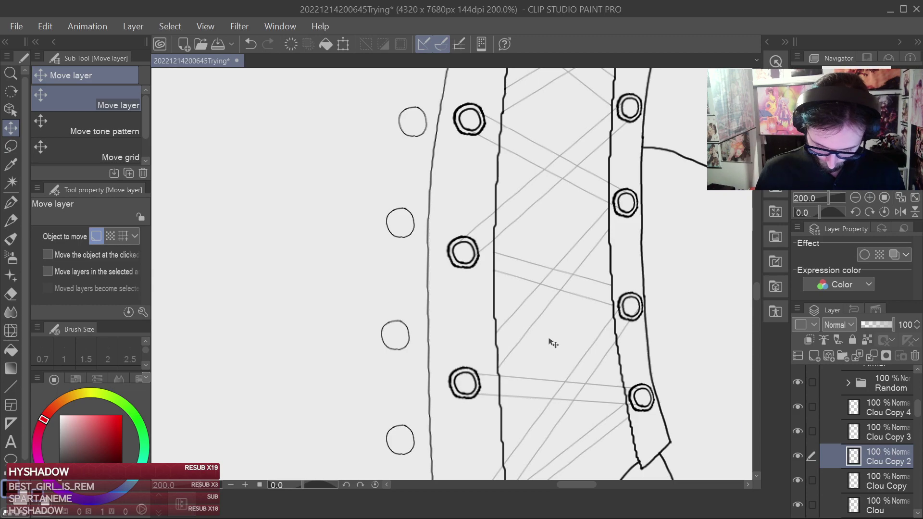
Nudge the Clou Copy 3 and Clou Copy rivets to follow the panel edge, undoing the extra move on Clou Copy 2.
left_click(886, 422)
left_click_drag(536, 256, 545, 283)
scroll(540, 256, "down", 5)
left_click(899, 459)
left_click_drag(536, 372, 536, 371)
key("ctrl+z")
left_click(896, 483)
key("Left")
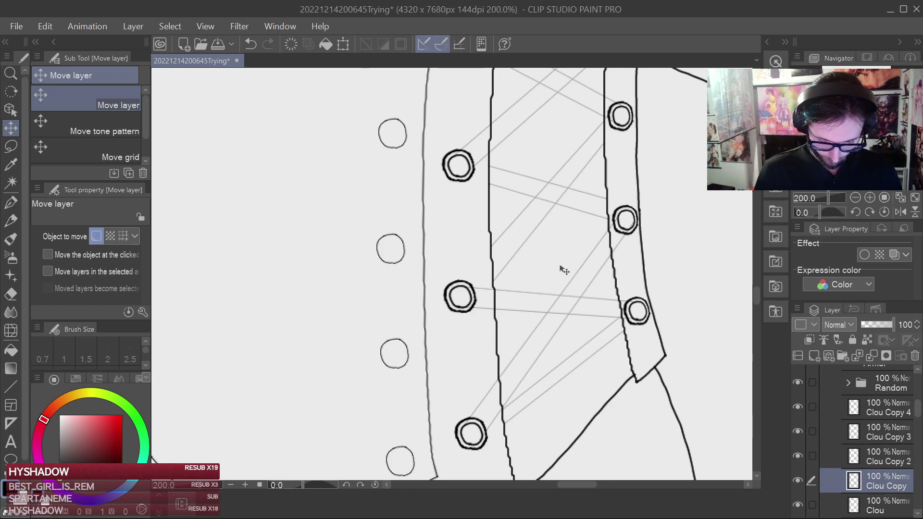
Raise the Clou Copy 4 rivet slightly along the panel edge.
scroll(565, 272, "up", 5)
left_click(879, 403)
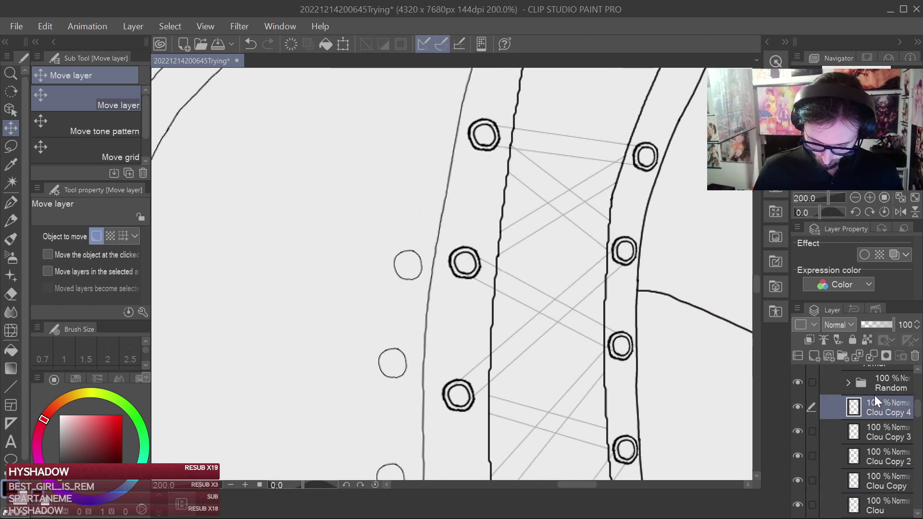
left_click_drag(534, 281, 531, 262)
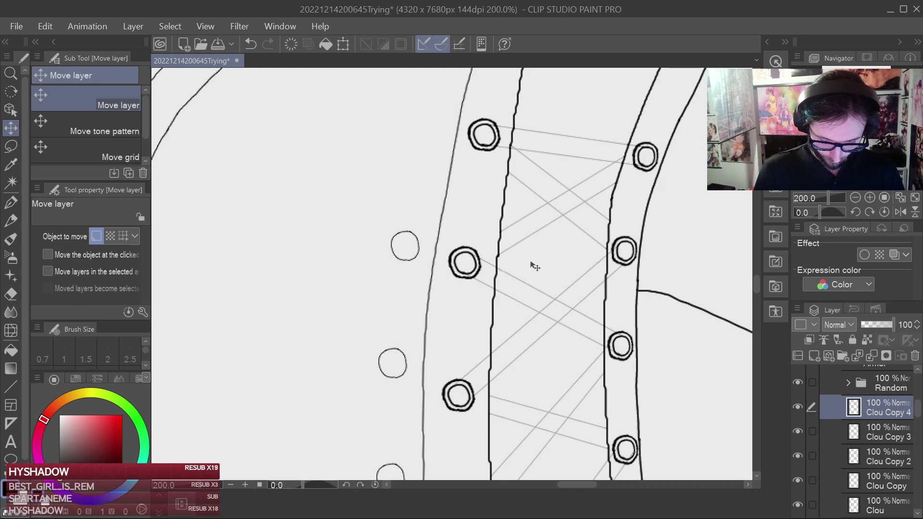
Hide the Clou Copy and Clou Copy 3 layers, and place another rivet copy in the curved panel's upper corner.
scroll(535, 266, "down", 4)
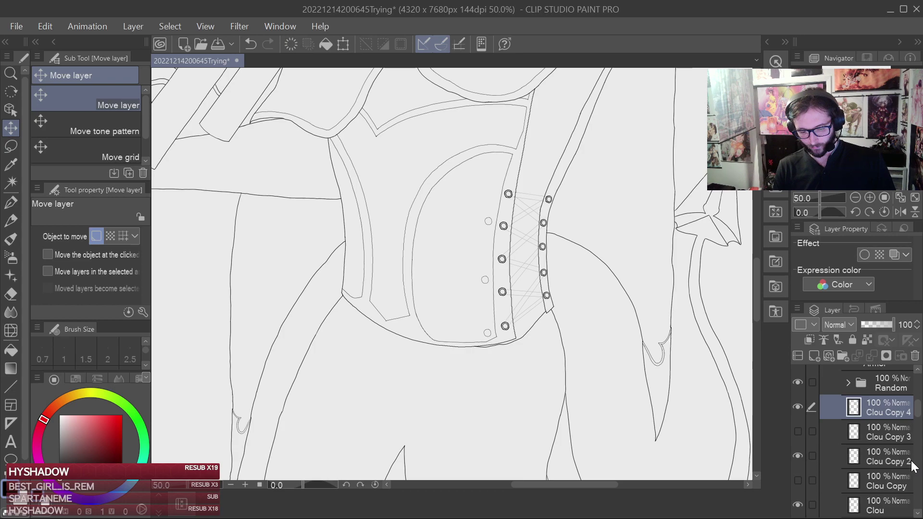
key("ctrl+alt+0")
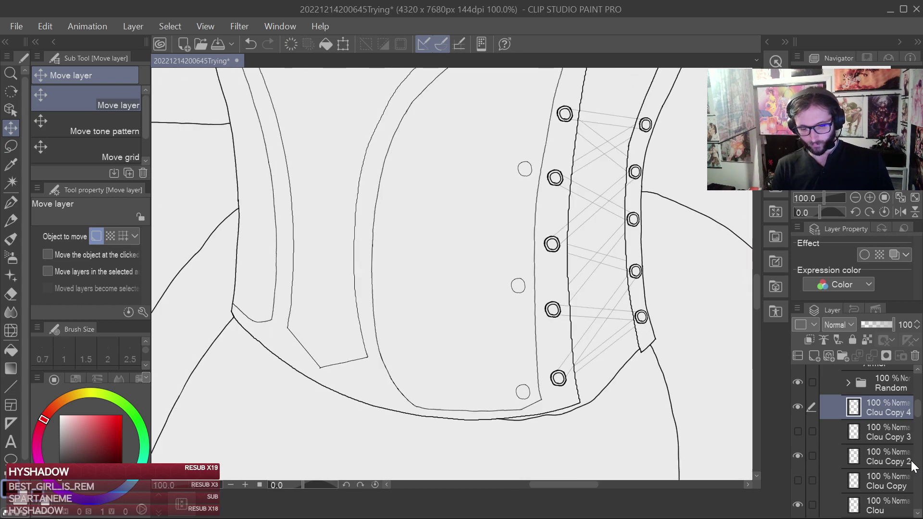
left_click_drag(630, 258, 523, 409)
scroll(553, 329, "up", 1)
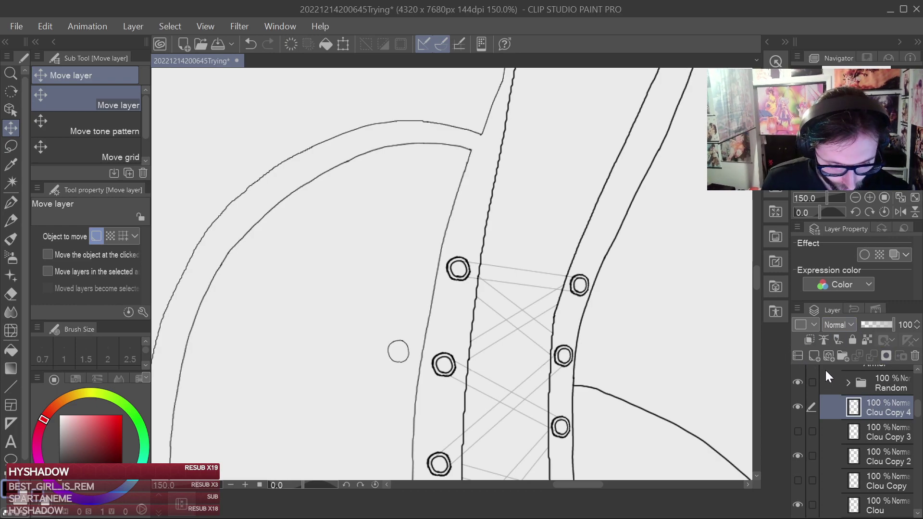
key("ctrl+v")
left_click_drag(563, 357, 570, 284)
left_click_drag(554, 328, 574, 238)
left_click_drag(613, 360, 596, 258)
scroll(607, 308, "down", 1)
Even out the rivet spacing by shifting the Clou Copy 4 and Clou Copy 2 rivets upward, and save the file.
left_click(855, 431)
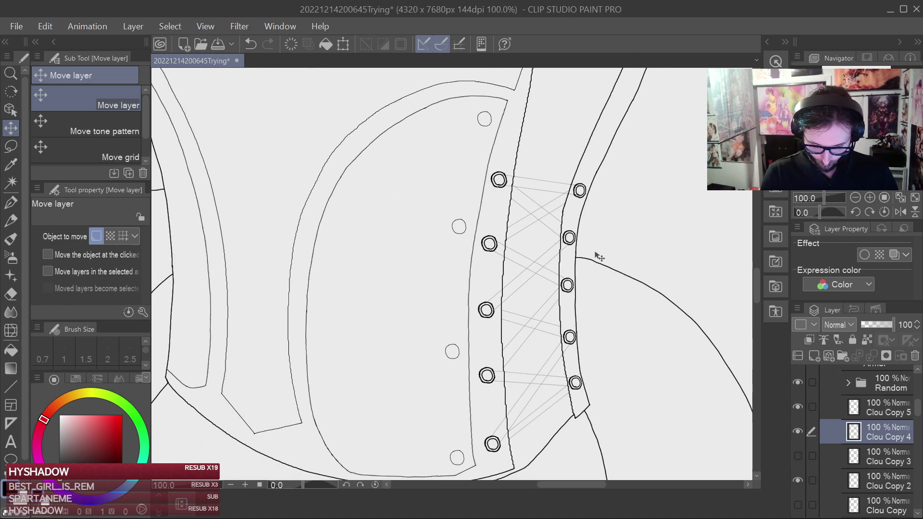
key("alt+bracketleft")
key("alt+bracketleft")
left_click_drag(614, 383, 613, 377)
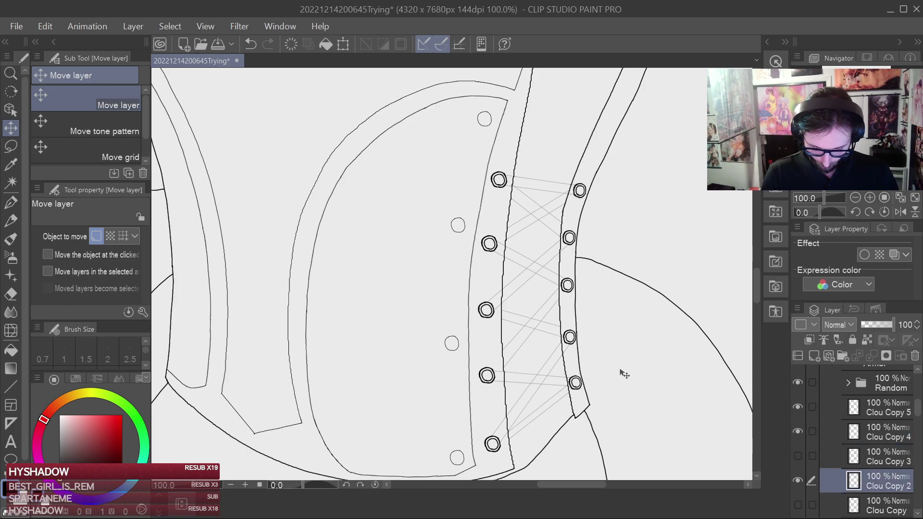
scroll(628, 367, "down", 2)
left_click_drag(643, 354, 637, 297)
key("ctrl+s")
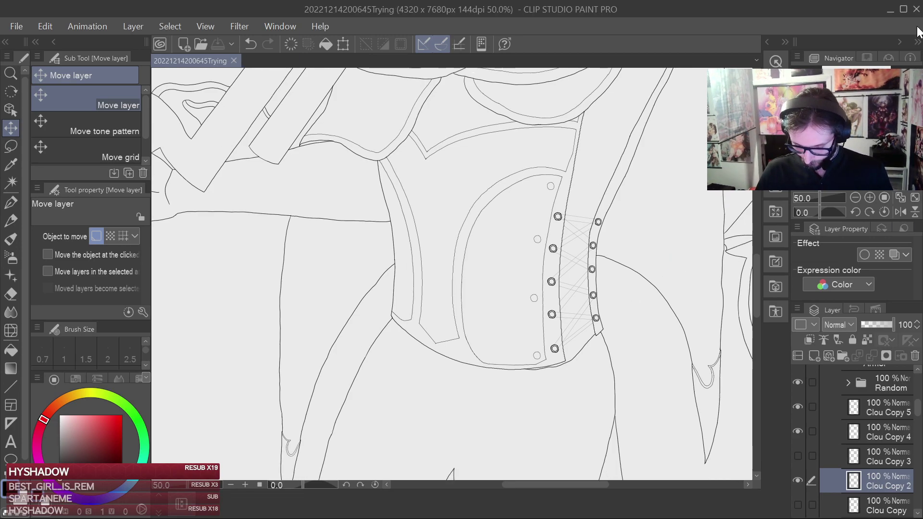
Delete the hidden Clou Copy 3 and Clou Copy layers.
left_click(873, 456)
scroll(872, 455, "down", 1)
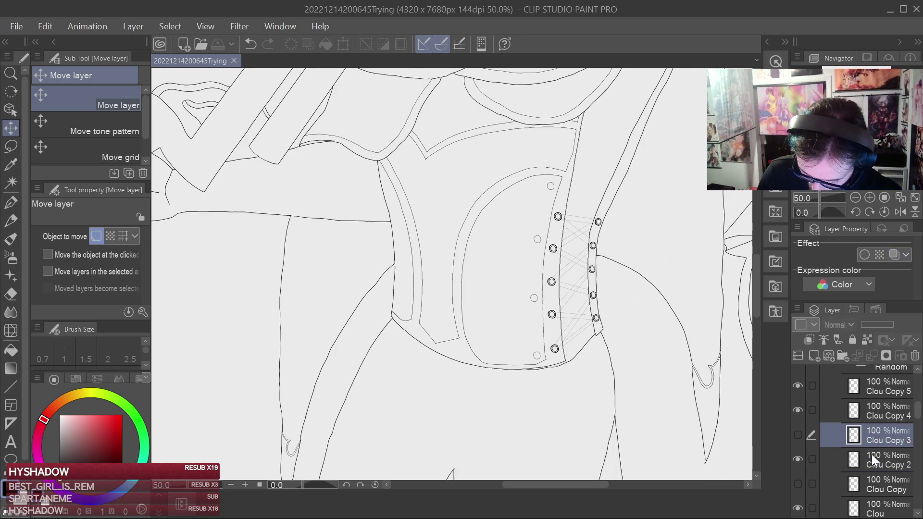
left_click(879, 485, "ctrl")
scroll(884, 445, "up", 1)
left_click_drag(881, 431, 896, 414)
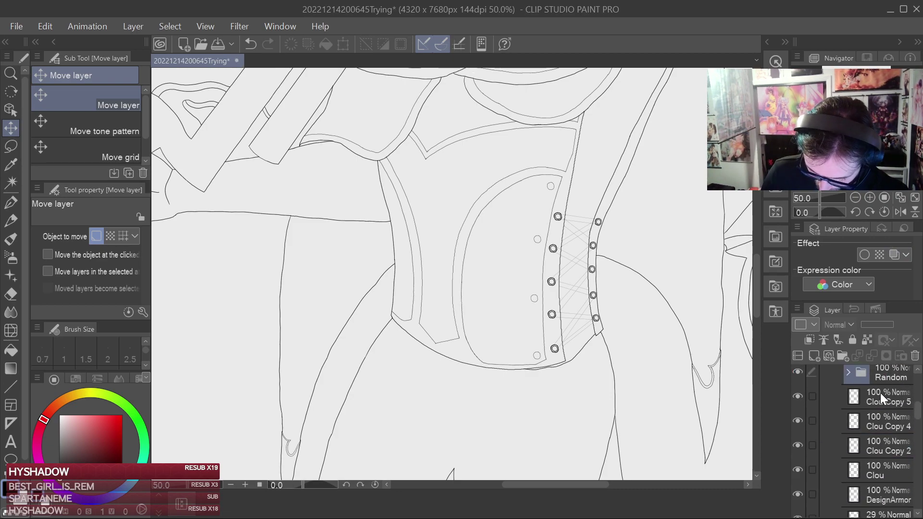
Merge the four remaining rivet layers into a single Clou layer and save the file.
left_click(886, 403)
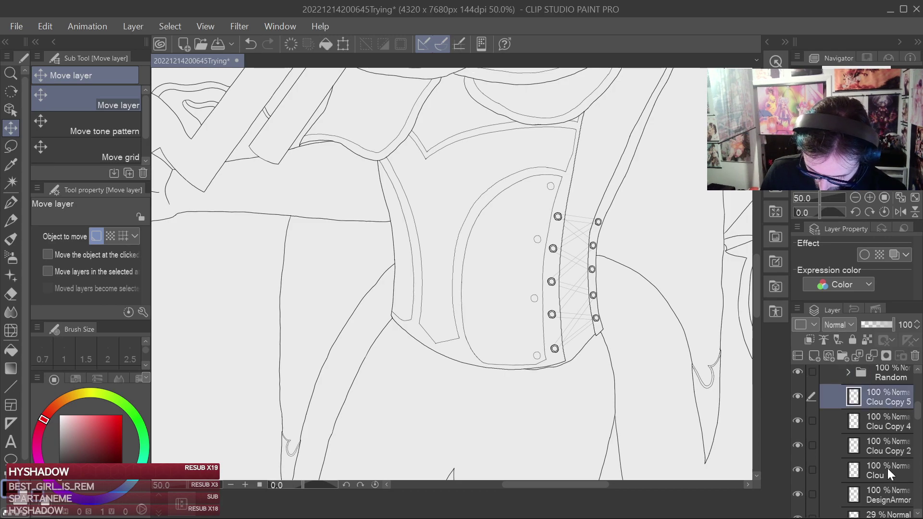
left_click(888, 468, "shift")
left_click_drag(876, 402, 865, 371)
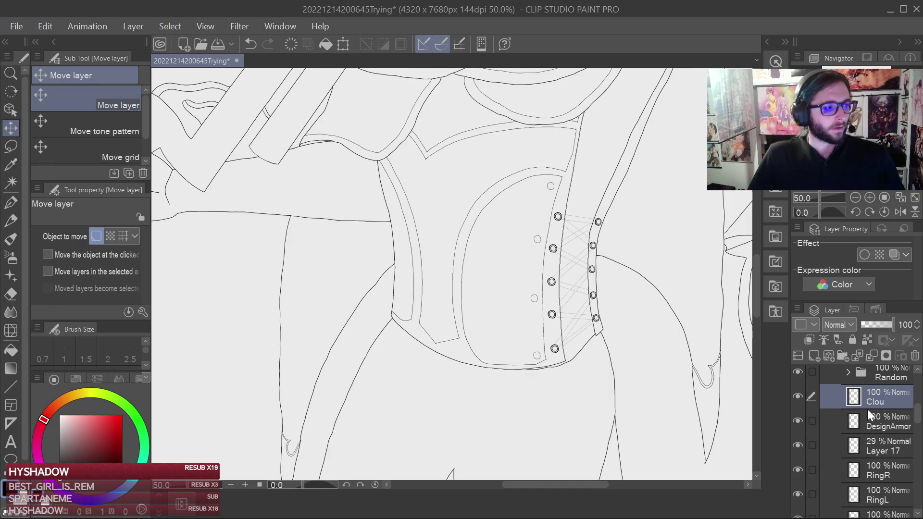
scroll(861, 438, "up", 2)
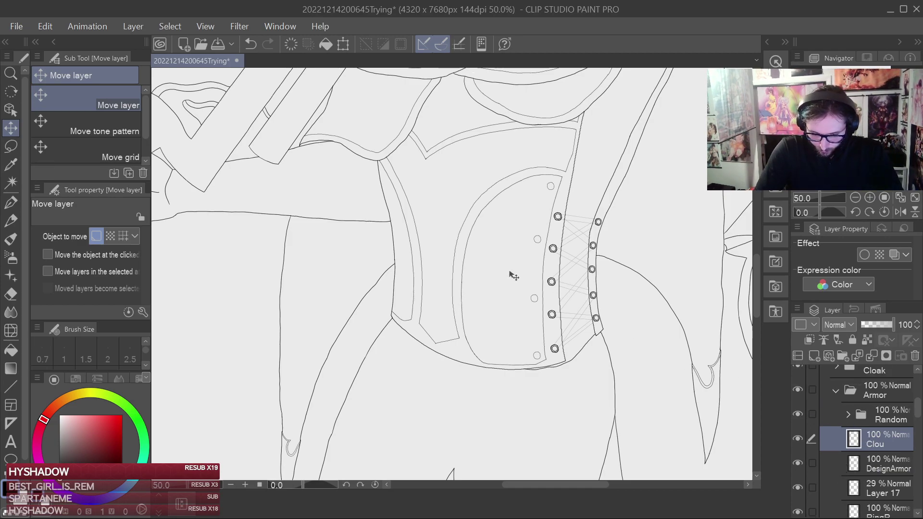
scroll(510, 291, "up", 4)
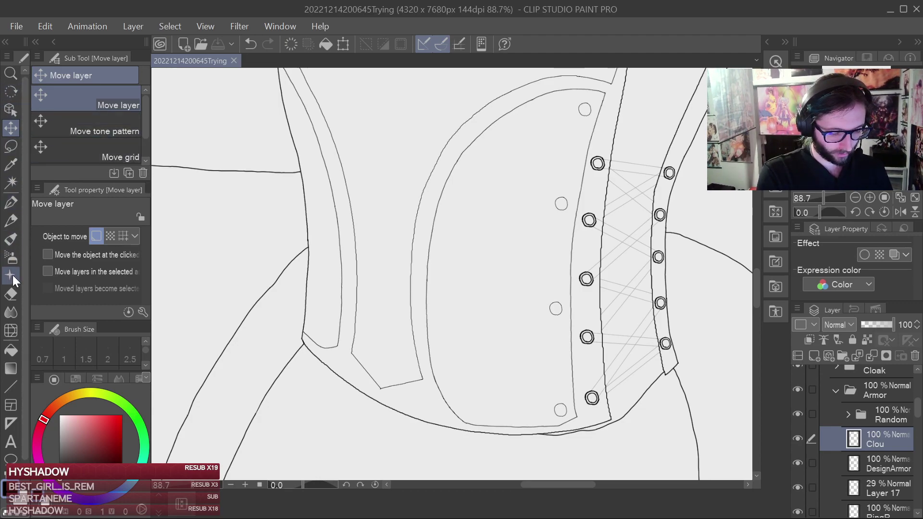
Lasso the lowest rivet, copy and paste it onto its own layer, and clear the selection.
left_click(10, 145)
left_click_drag(557, 397, 570, 422)
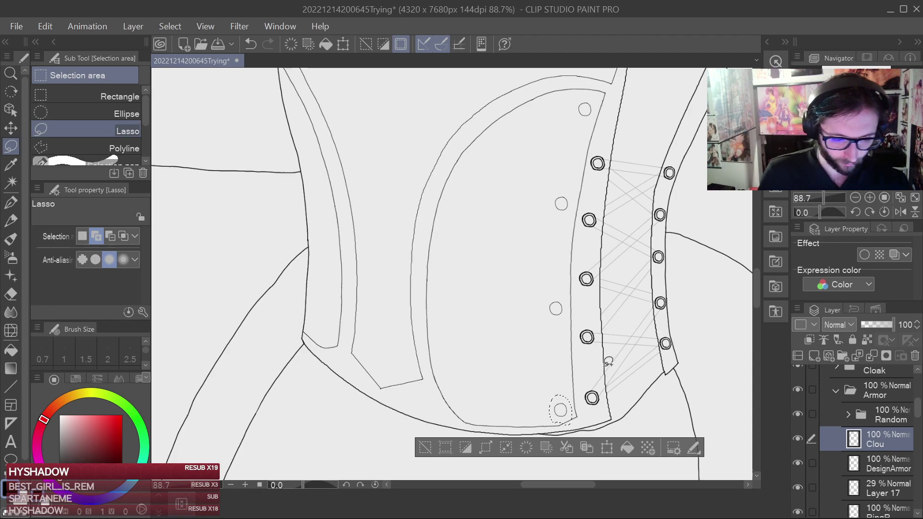
key("ctrl+c")
key("ctrl+v")
left_click(179, 24)
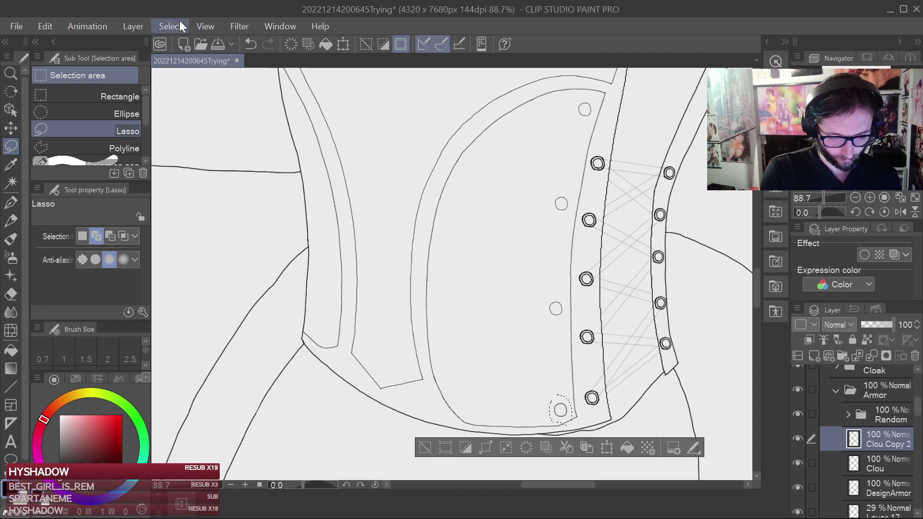
left_click(195, 63)
Move the copied rivet to the lower-left corner inside the rounded corset panel.
left_click(11, 128)
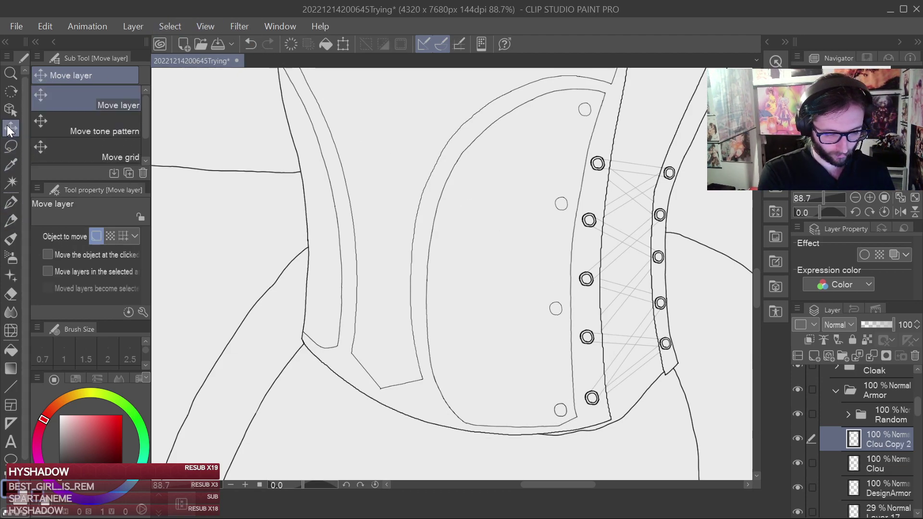
left_click_drag(627, 410, 603, 360)
scroll(590, 400, "up", 2)
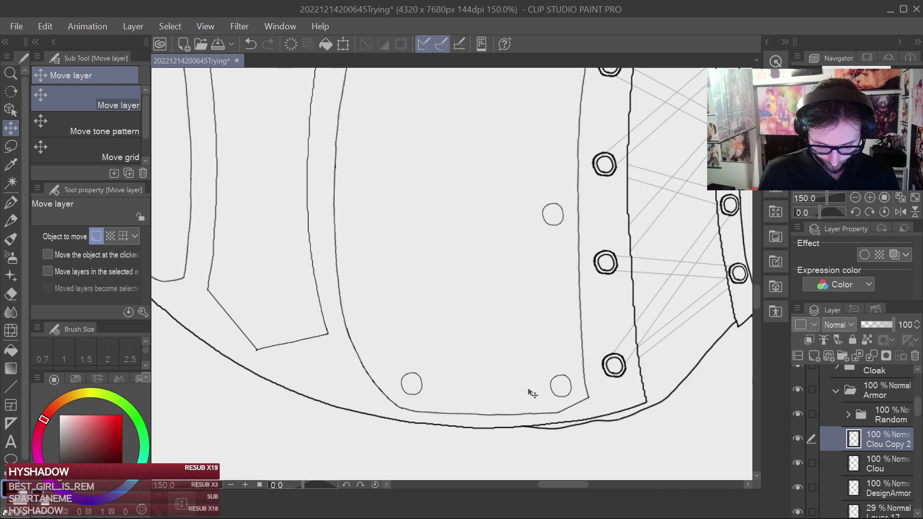
left_click(344, 43)
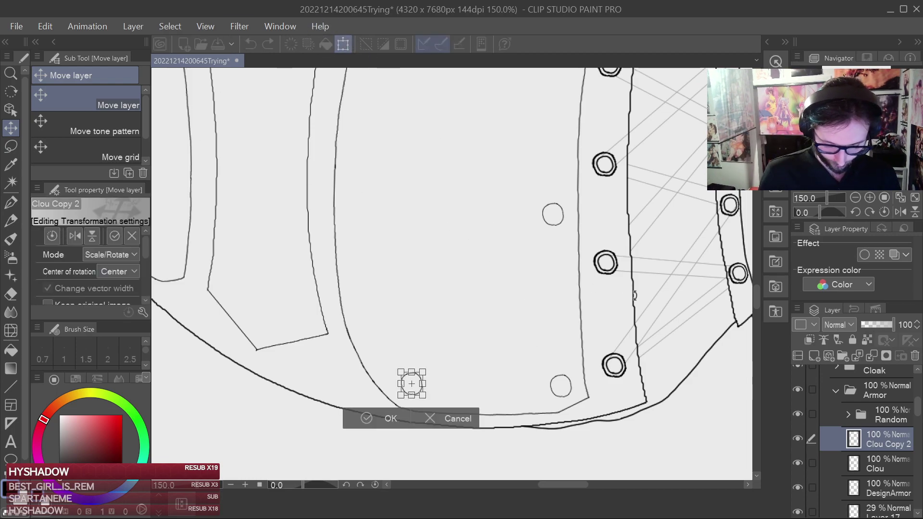
scroll(637, 296, "up", 3)
scroll(531, 313, "down", 2)
left_click_drag(509, 315, 556, 252)
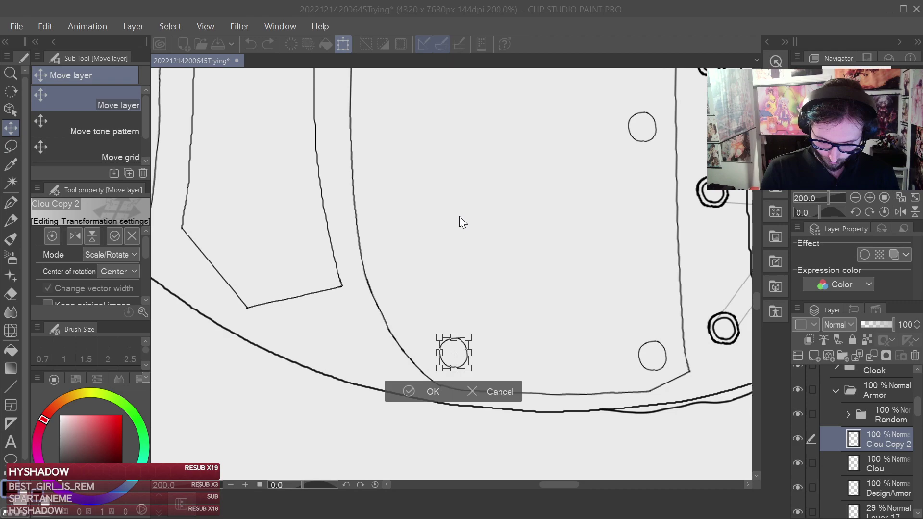
key("Return")
Examine the rivet placement on the corset both close up and against the whole figure.
scroll(919, 425, "down", 3)
left_click_drag(920, 425, 921, 458)
key("ctrl+minus")
key("ctrl+minus")
key("ctrl+minus")
key("ctrl+minus")
key("ctrl+minus")
key("ctrl+minus")
key("ctrl+minus")
key("ctrl+minus")
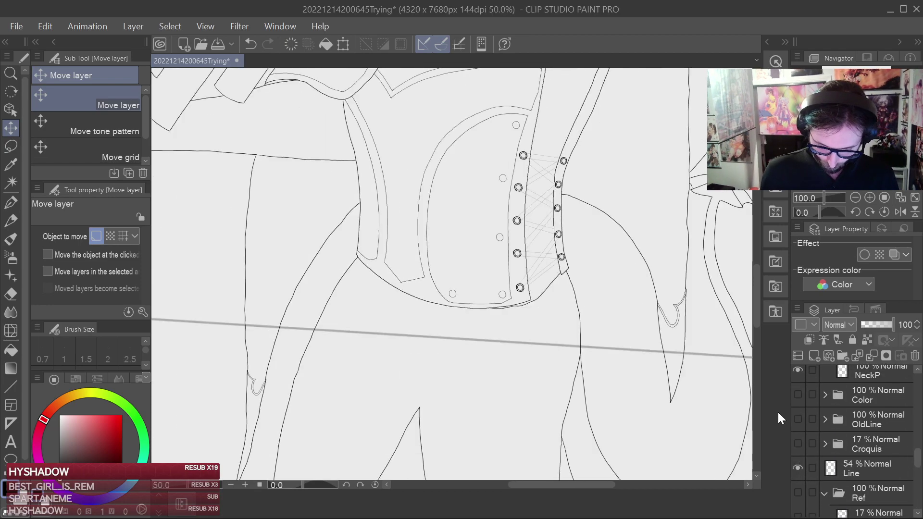
key("ctrl+plus")
key("ctrl+plus")
key("ctrl+plus")
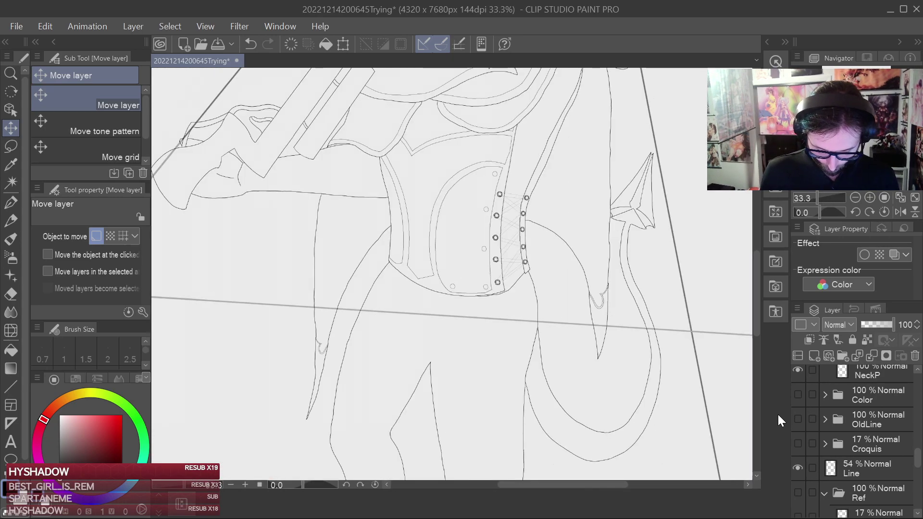
key("ctrl+plus")
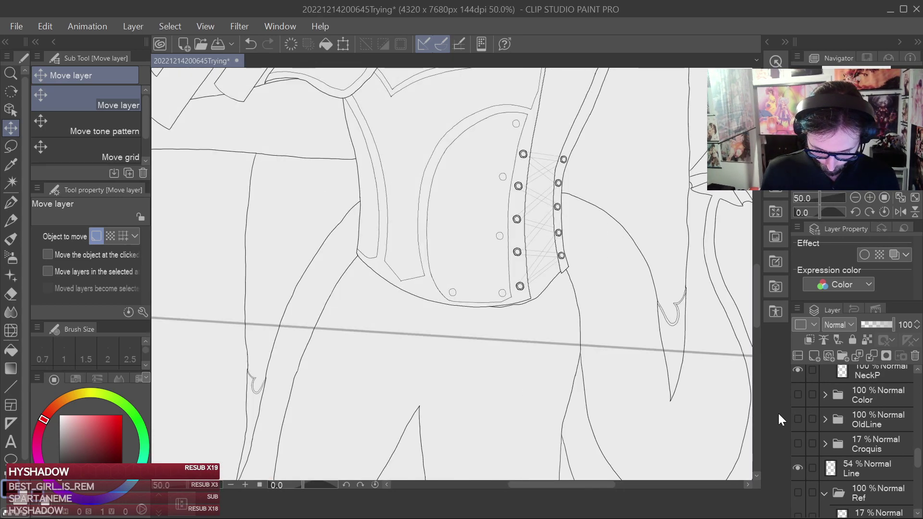
key("ctrl+minus")
key("ctrl+minus")
key("ctrl+plus")
key("ctrl+plus")
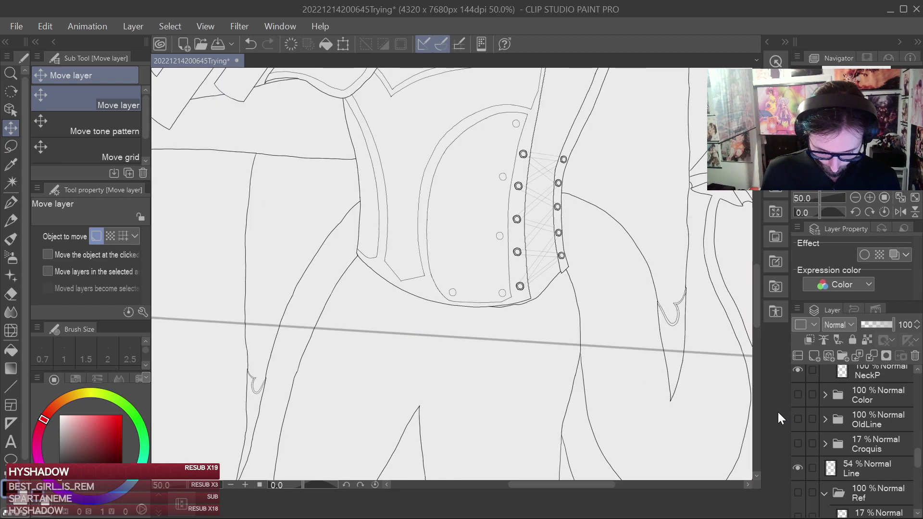
key("ctrl+minus")
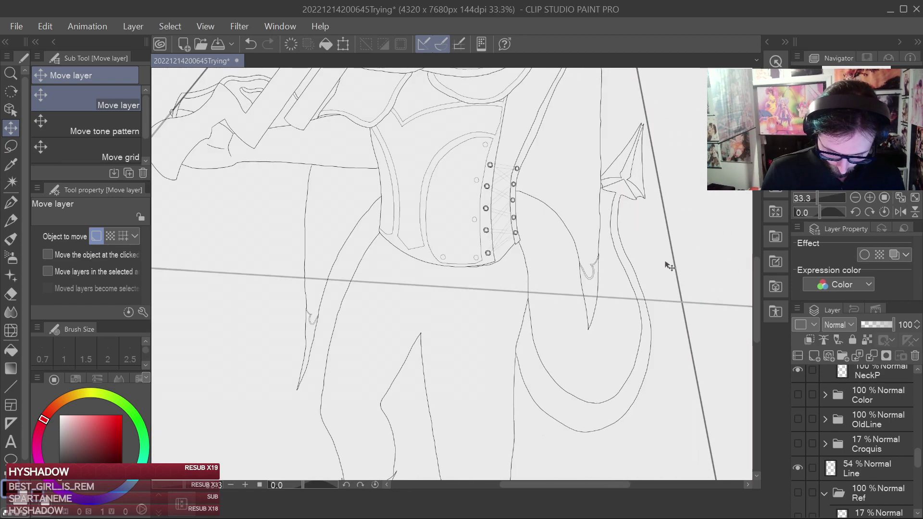
key("ctrl+minus")
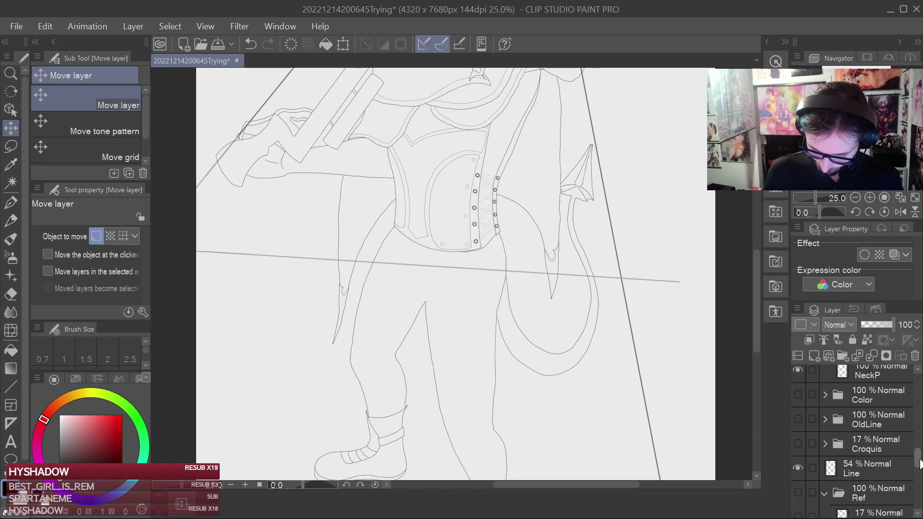
left_click_drag(607, 308, 612, 453)
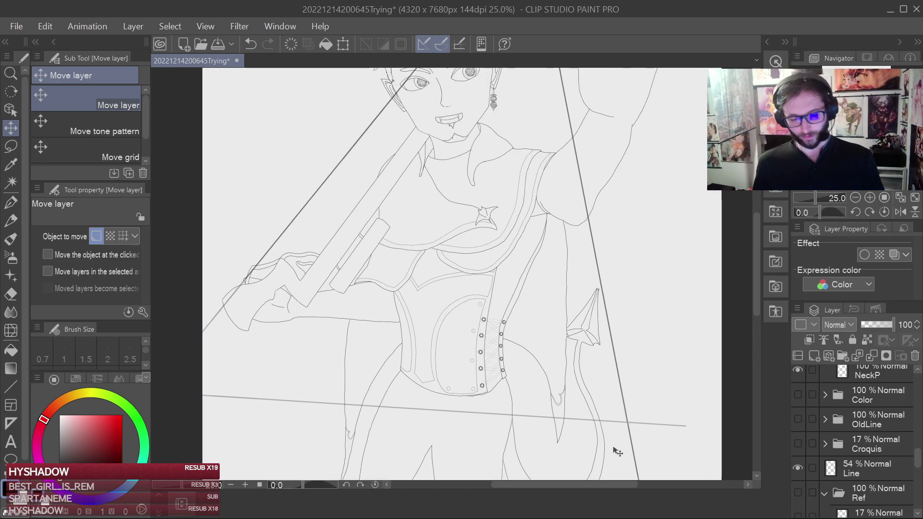
scroll(614, 451, "down", 4)
scroll(618, 452, "up", 4)
scroll(618, 452, "down", 2)
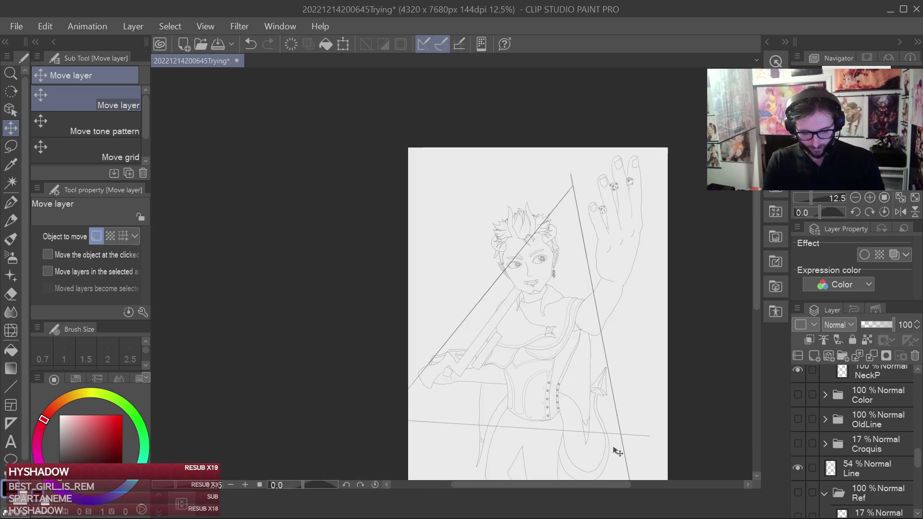
scroll(618, 452, "up", 3)
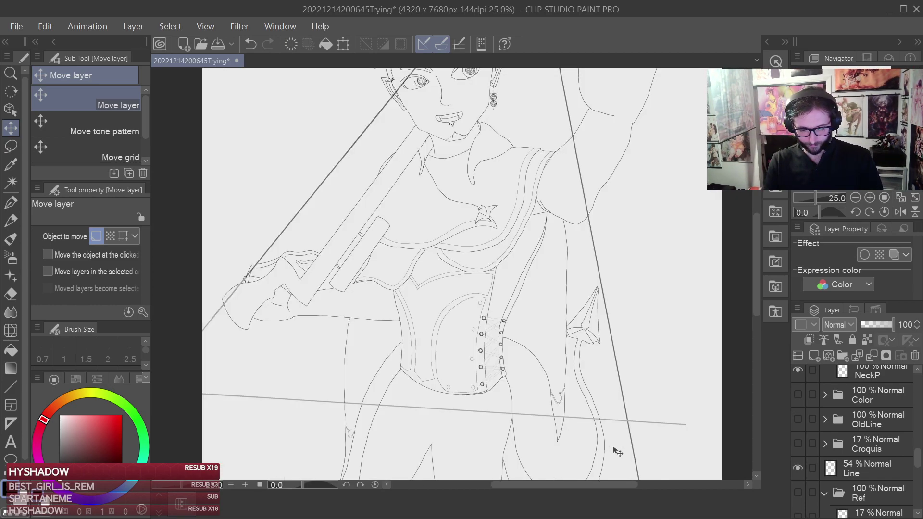
scroll(618, 452, "down", 2)
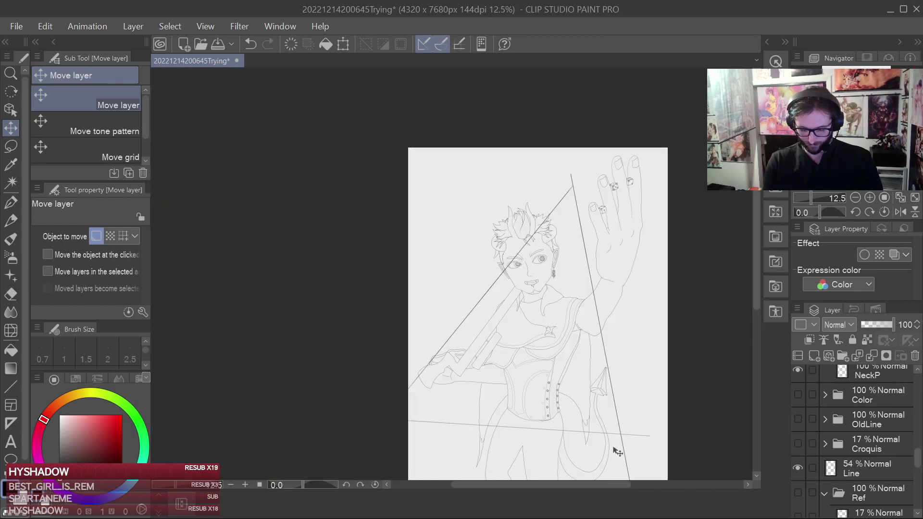
scroll(540, 348, "up", 4)
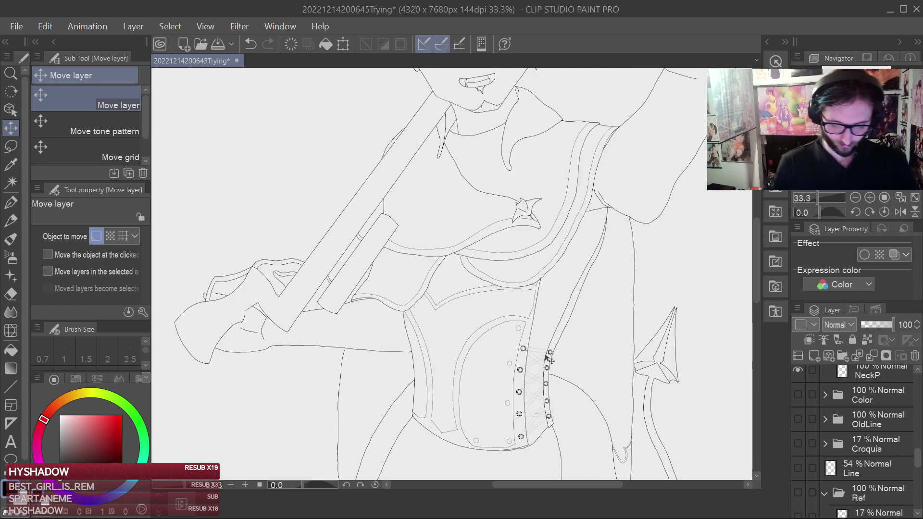
left_click_drag(541, 349, 576, 229)
scroll(609, 278, "up", 1)
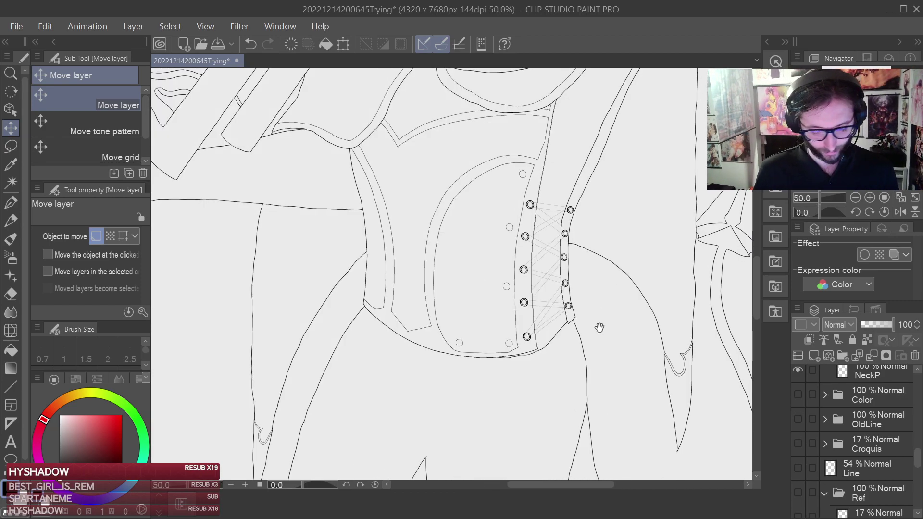
left_click_drag(600, 327, 648, 234)
scroll(640, 251, "up", 4)
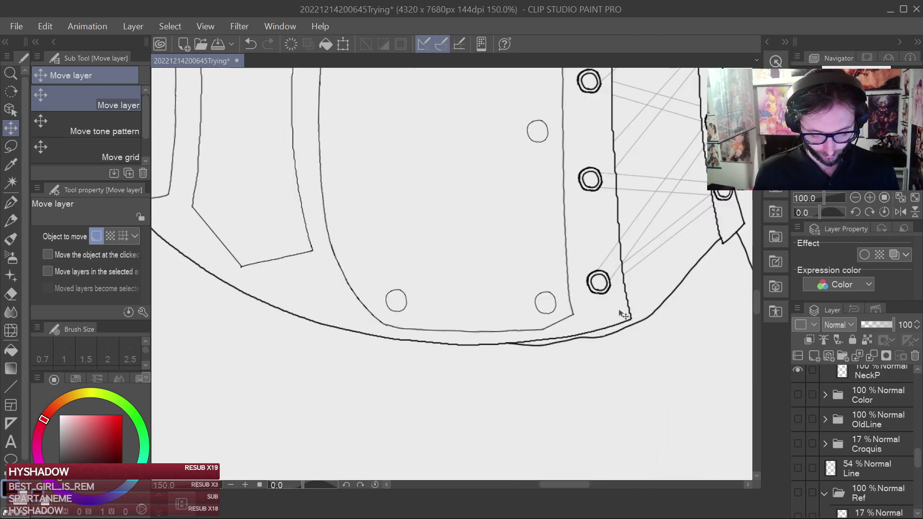
Distort the lower-left rivet slightly with a Perspective transform and compare it with its previous shape.
left_click_drag(520, 315, 500, 313)
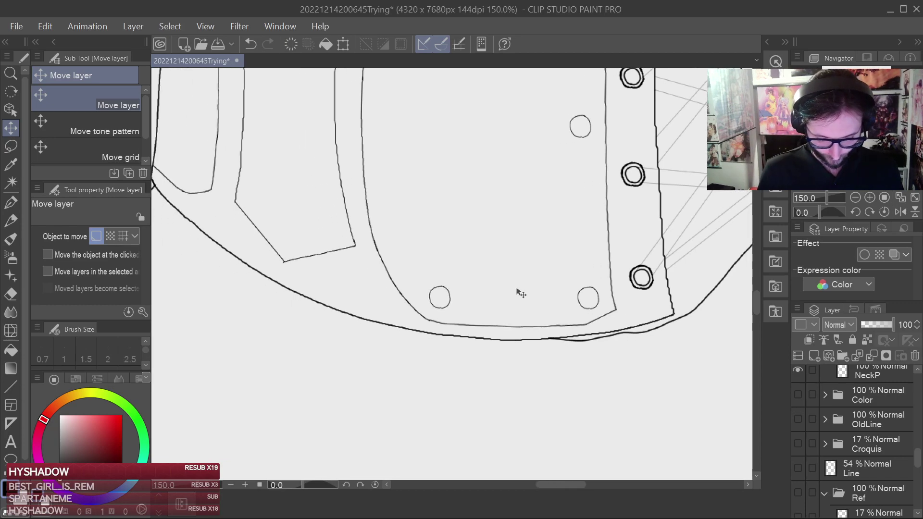
left_click(343, 44)
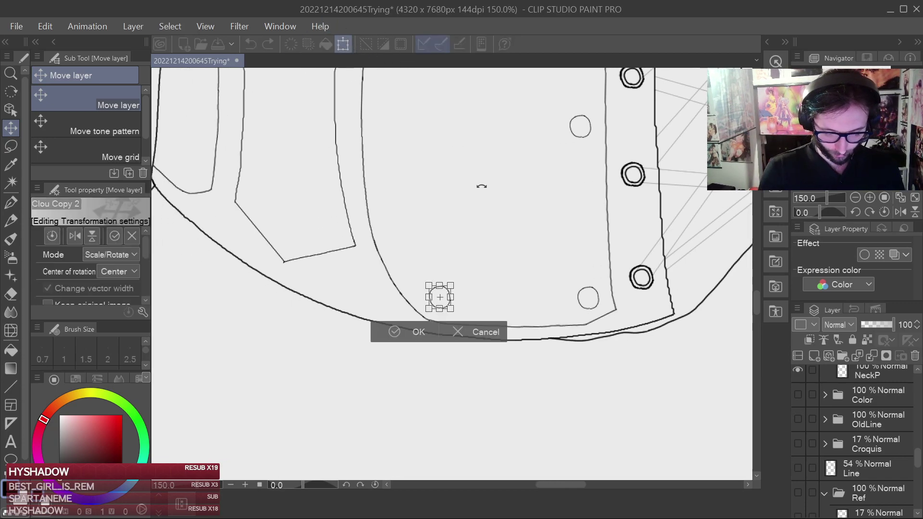
left_click(410, 331)
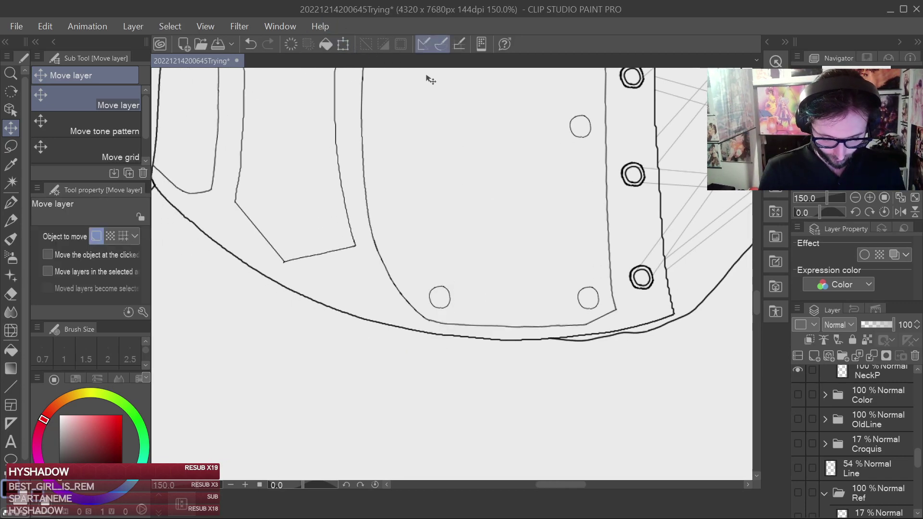
left_click(345, 42)
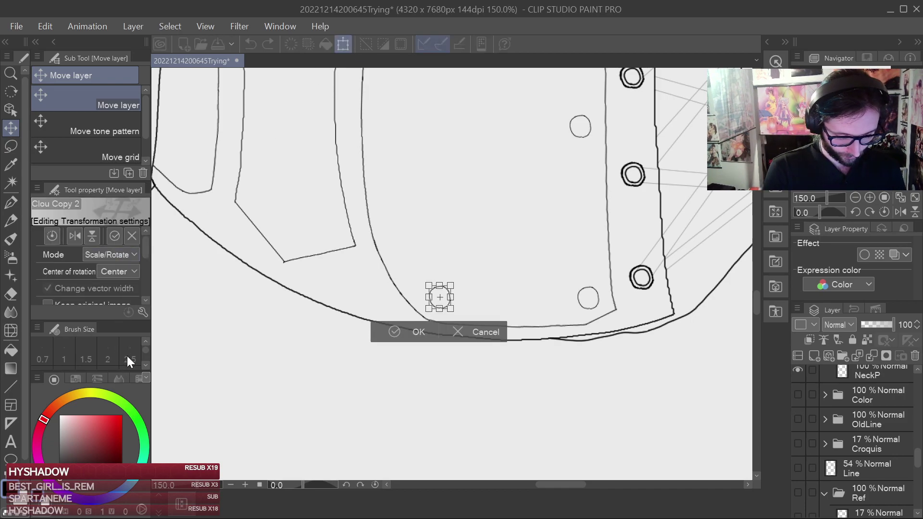
key("ctrl+shift+p")
left_click_drag(438, 285, 454, 287)
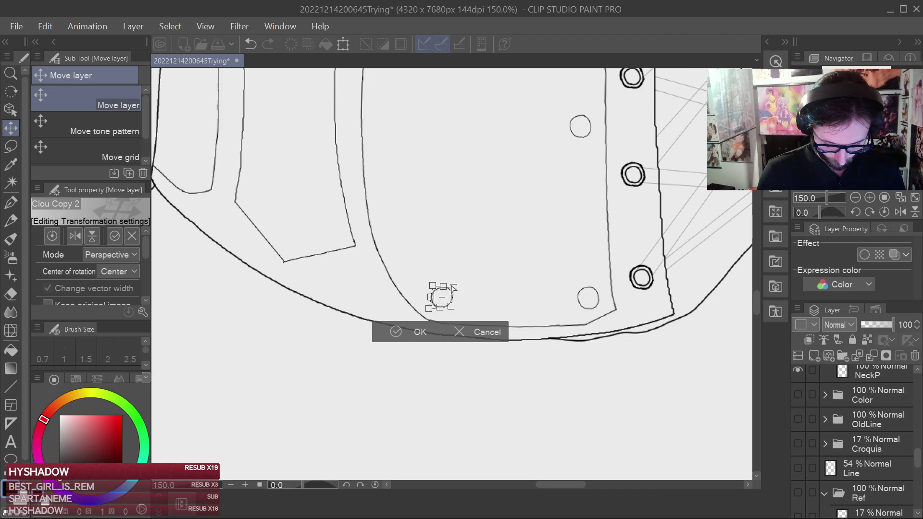
left_click(411, 331)
key("ctrl+z")
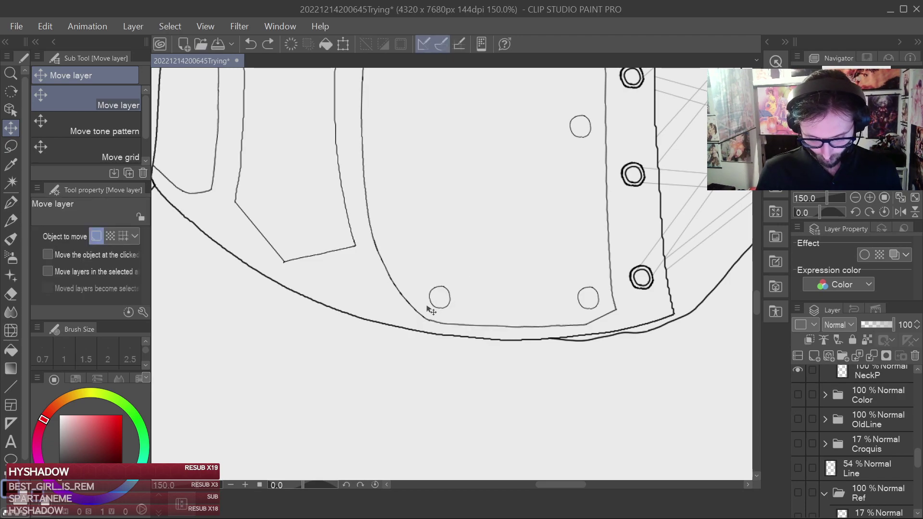
key("ctrl+z")
key("ctrl+y")
key("ctrl+y")
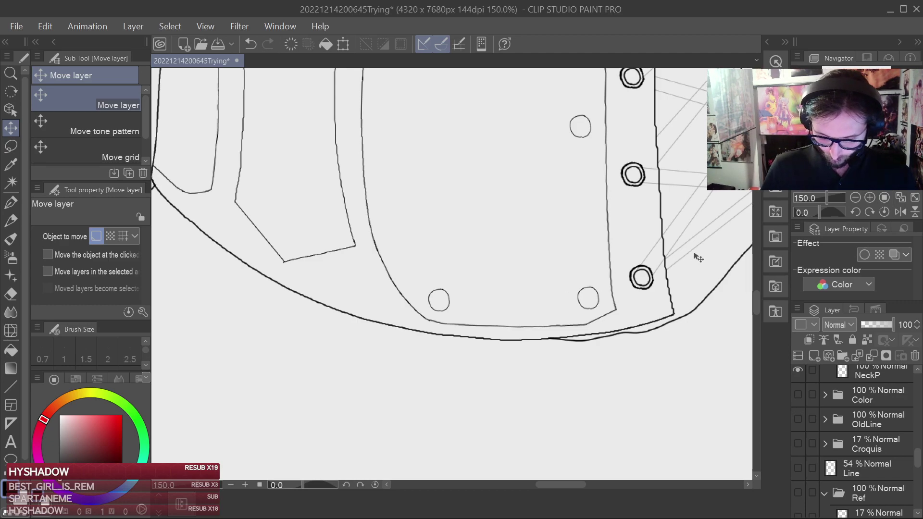
Duplicate the lower-left rivet and place the copy inside the panel's left edge, level with the second-lowest rivet on the right side.
left_click_drag(918, 464, 910, 399)
key("ctrl+v")
left_click_drag(568, 332, 647, 337)
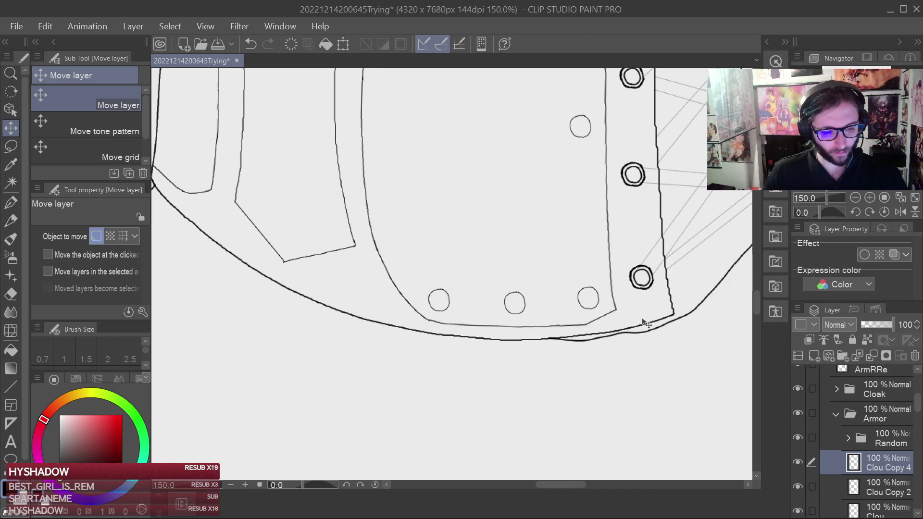
key("ctrl+z")
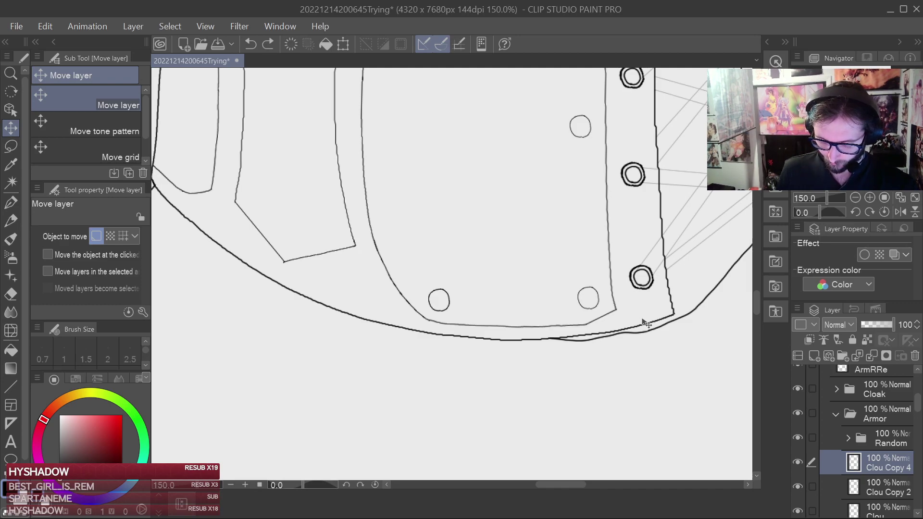
left_click_drag(519, 321, 471, 202)
left_click_drag(563, 241, 594, 368)
left_click_drag(537, 357, 573, 307)
left_click_drag(586, 305, 574, 366)
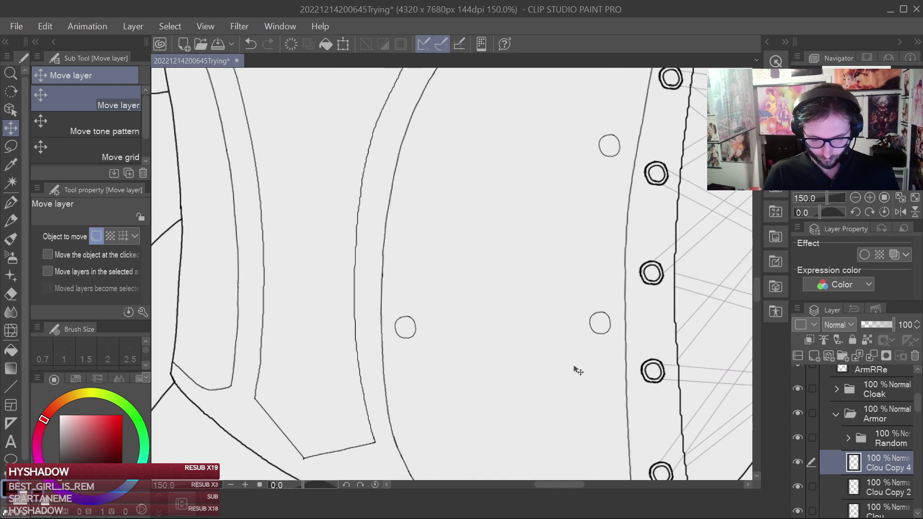
Copy and paste the left-edge rivet and place the duplicate above it, roughly level with the third rivet up on the right side.
key("ctrl+c")
key("ctrl+v")
left_click_drag(582, 346, 613, 162)
left_click_drag(577, 231, 580, 250)
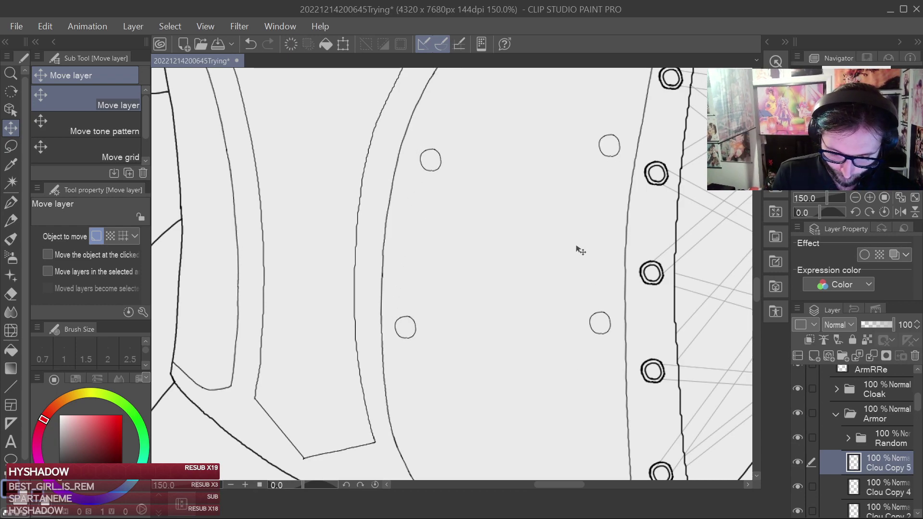
Duplicate the rivet once more, place the copy along the panel's upper-left curve, and check the overall spacing.
mouse_move(560, 284)
left_mouse_down()
mouse_move(532, 341)
mouse_move(629, 230)
left_mouse_up()
key("ctrl+c")
key("ctrl+v")
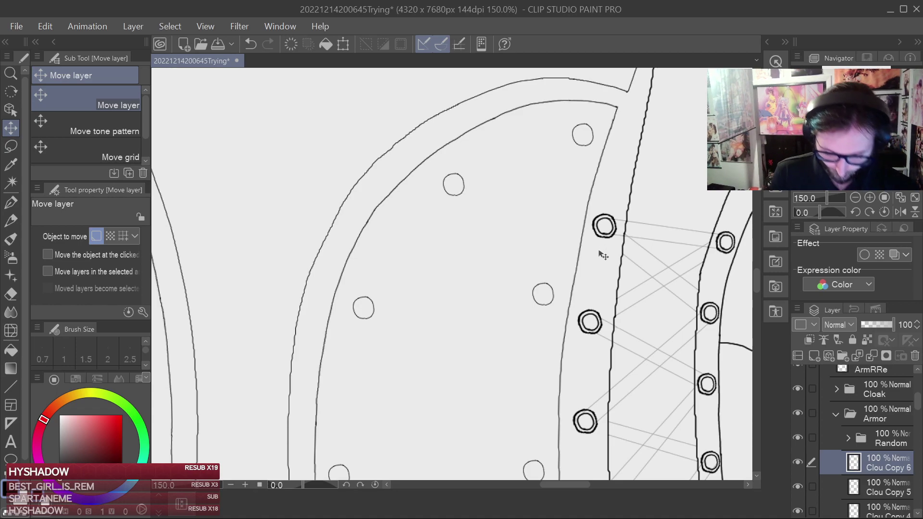
scroll(623, 269, "down", 2)
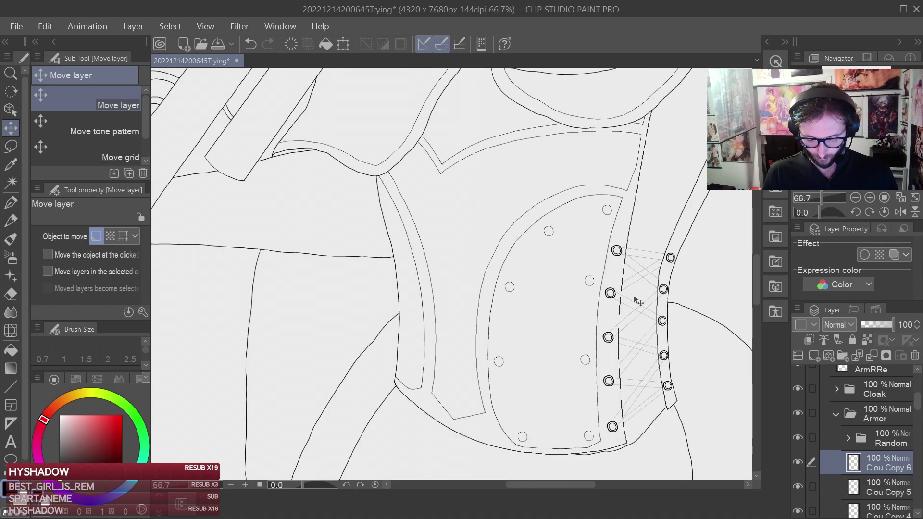
scroll(638, 302, "down", 1)
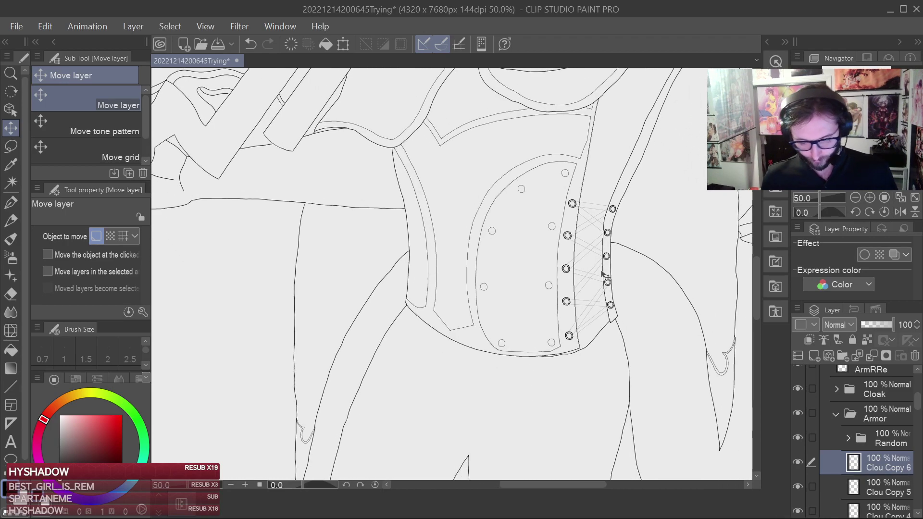
scroll(602, 274, "down", 4)
scroll(602, 274, "down", 1)
scroll(602, 274, "up", 3)
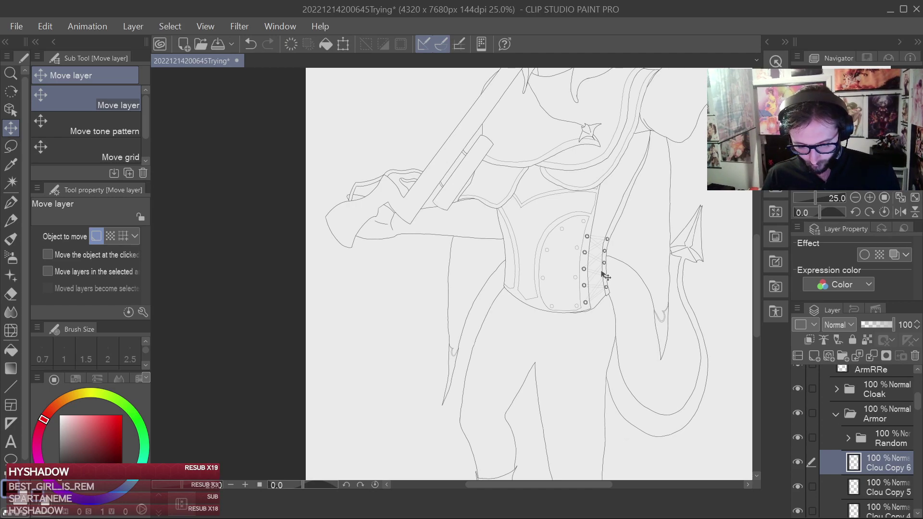
scroll(602, 274, "up", 4)
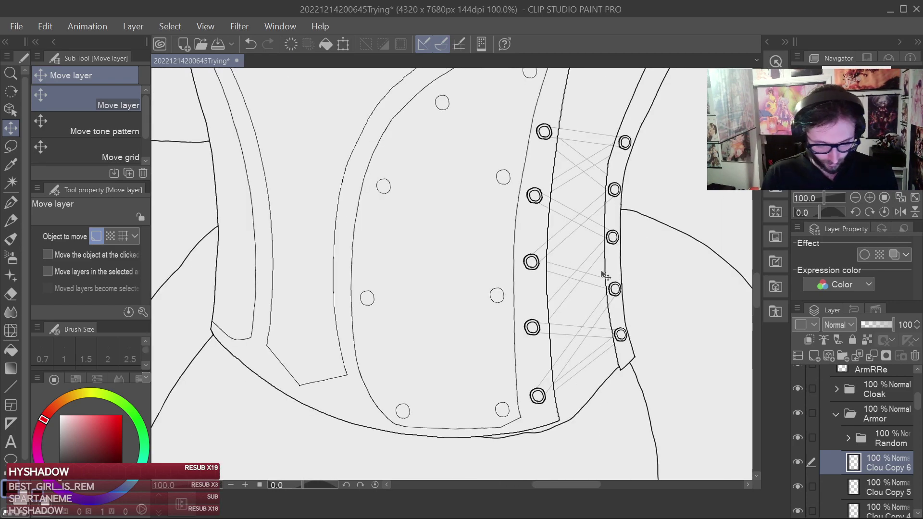
Select the original Clou layer among the rivet layers and switch to the G-pen.
left_click(919, 514)
left_click(919, 514)
left_click(919, 514)
left_click(898, 498)
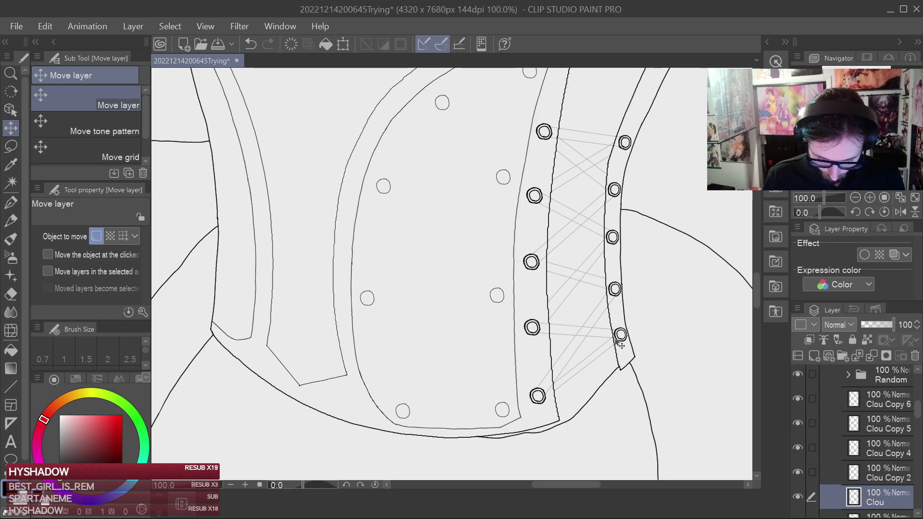
scroll(621, 336, "down", 2)
scroll(620, 337, "up", 2)
mouse_move(620, 338)
left_mouse_down()
mouse_move(598, 346)
mouse_move(604, 357)
left_mouse_up()
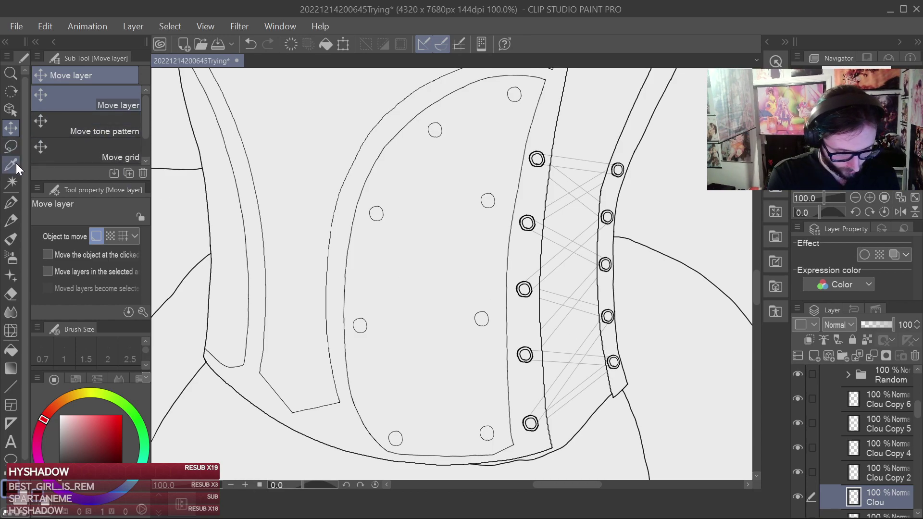
left_click(11, 202)
Examine the riveted corset panel up close and in the context of the whole figure.
scroll(514, 319, "up", 3)
left_click_drag(536, 200, 516, 346)
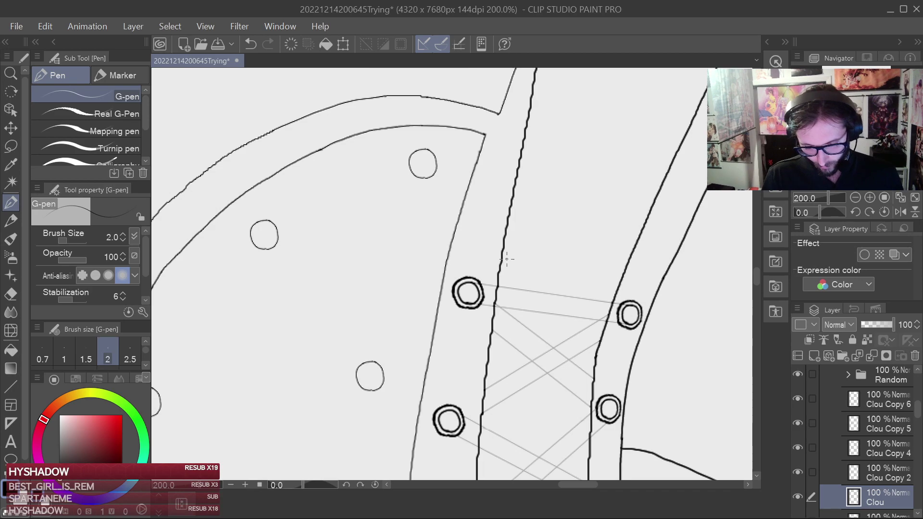
scroll(542, 277, "down", 3)
scroll(586, 316, "down", 3)
scroll(588, 319, "down", 2)
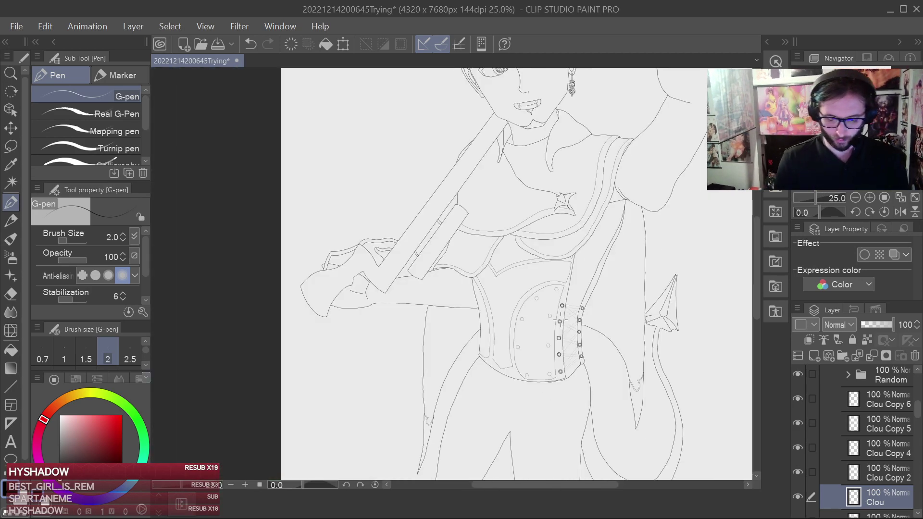
scroll(564, 326, "up", 3)
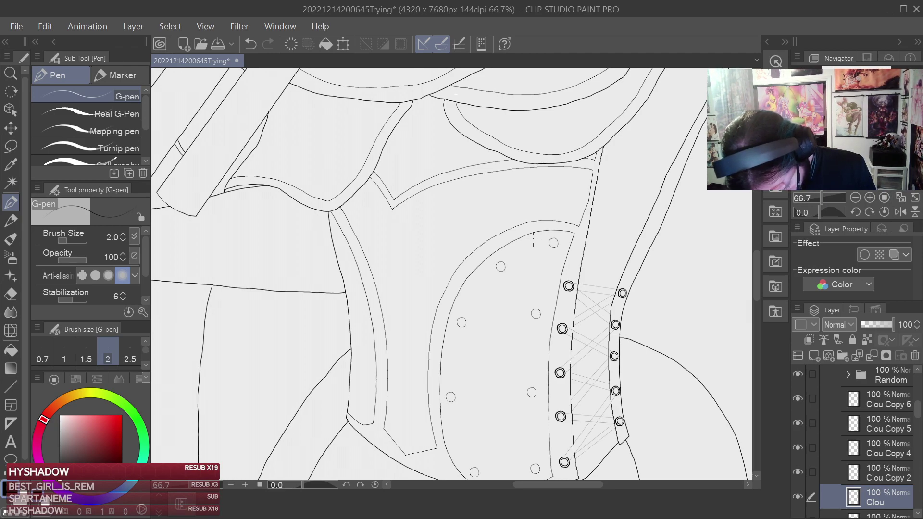
scroll(532, 238, "up", 2)
left_click_drag(620, 323, 573, 186)
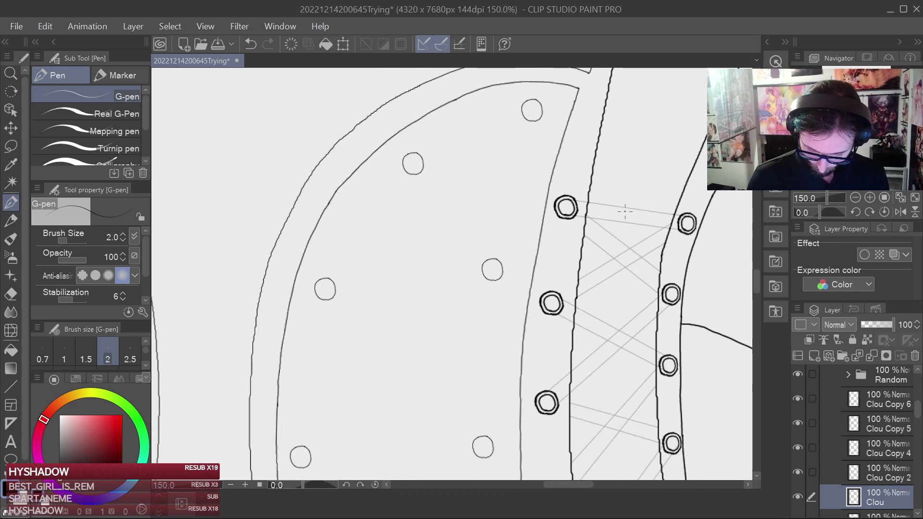
Create a new layer above Clou and set the G-pen size to 1.
left_click(813, 357)
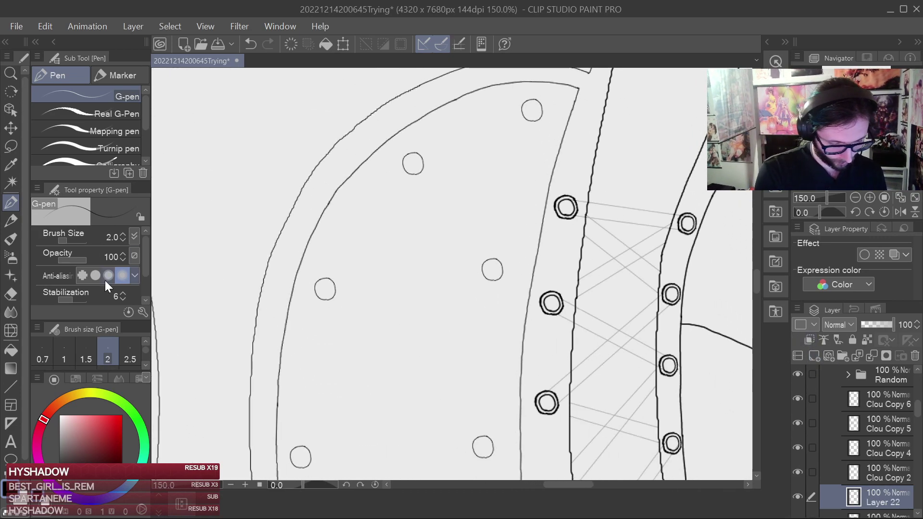
left_click(64, 356)
mouse_move(499, 385)
left_mouse_down()
mouse_move(437, 333)
mouse_move(415, 191)
left_mouse_up()
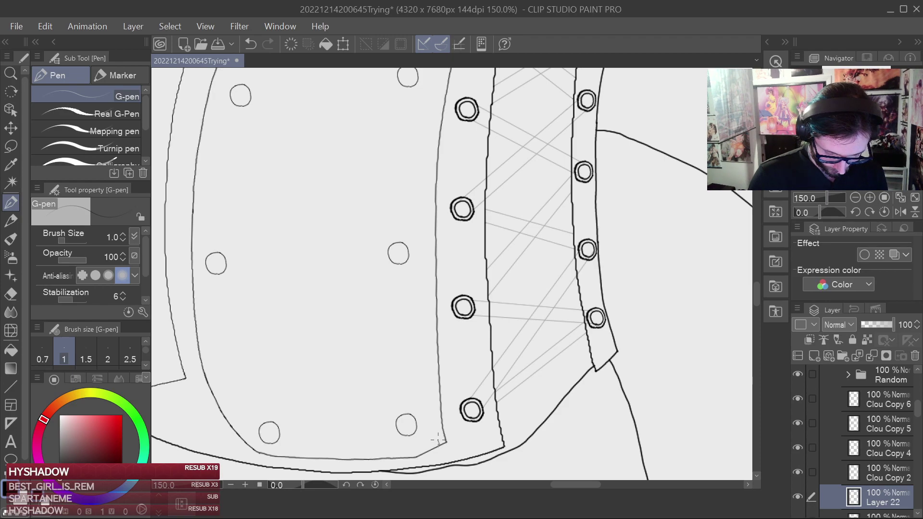
left_click_drag(429, 303, 423, 268)
key("ctrl+z")
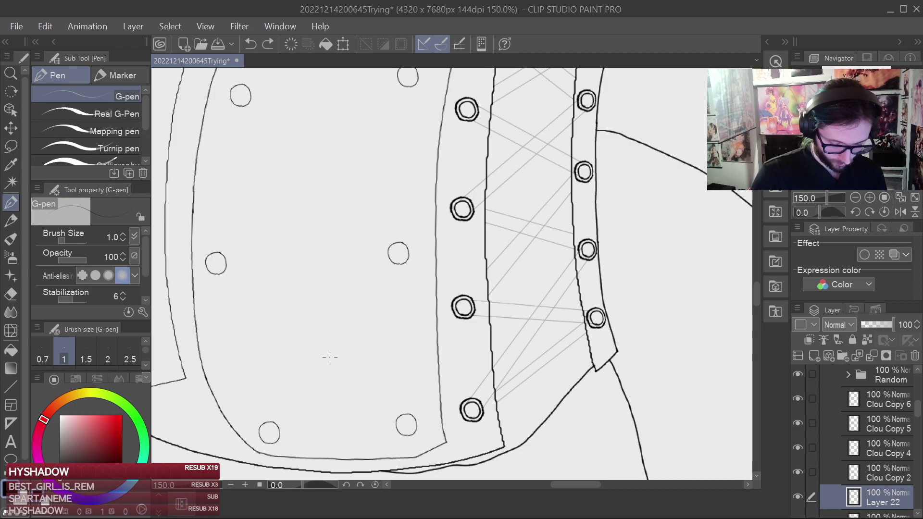
Draw a thin line inside the riveted panel, parallel to its right edge, from the lower corner up past the second-lowest rivet.
key("ctrl+plus")
key("ctrl+plus")
key("ctrl+plus")
scroll(432, 372, "down", 3)
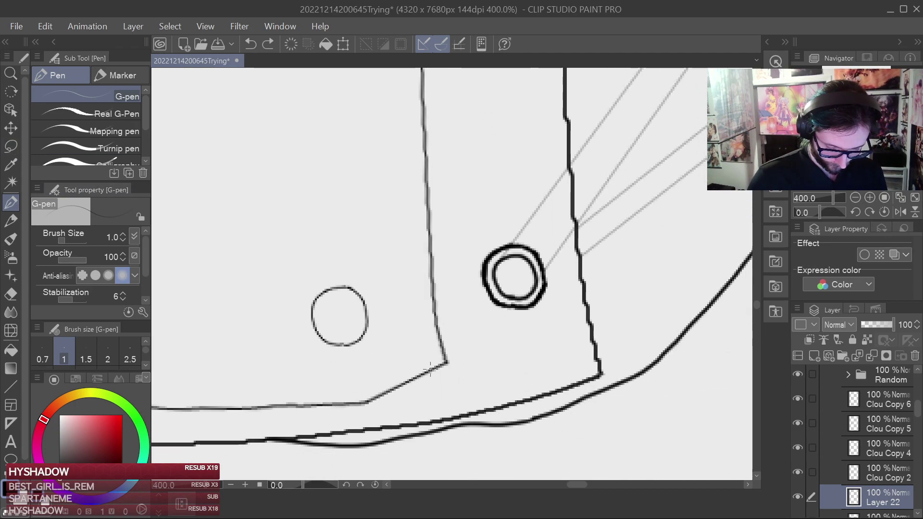
left_click_drag(423, 354, 406, 243)
left_click_drag(406, 103, 406, 87)
key("ctrl+z")
mouse_move(427, 369)
left_mouse_down()
mouse_move(405, 178)
mouse_move(406, 72)
left_mouse_up()
left_click_drag(483, 164, 450, 394)
left_click_drag(428, 224, 418, 336)
mouse_move(361, 417)
left_mouse_down()
mouse_move(357, 234)
mouse_move(369, 119)
left_mouse_up()
scroll(406, 188, "up", 3)
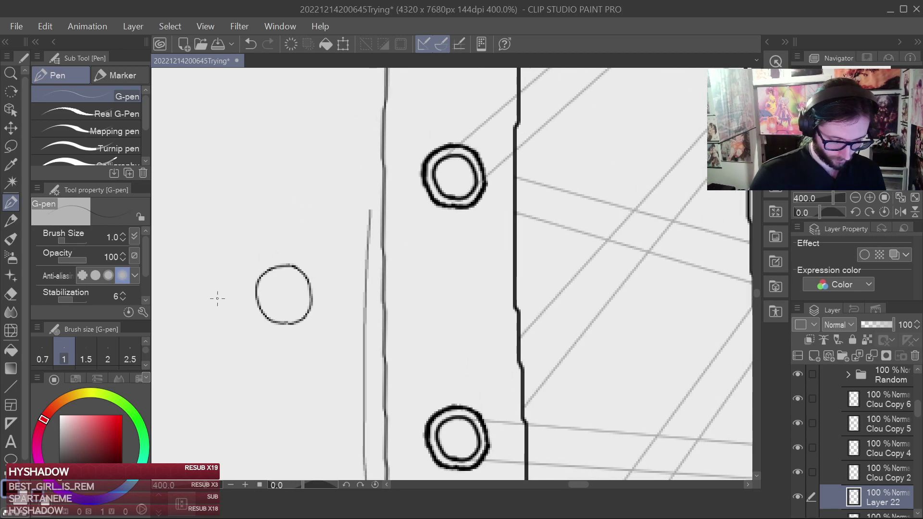
Erase the upper end of the thin inner line and redraw it further up, parallel to the panel's right edge.
left_click(12, 291)
left_click_drag(368, 218, 356, 297)
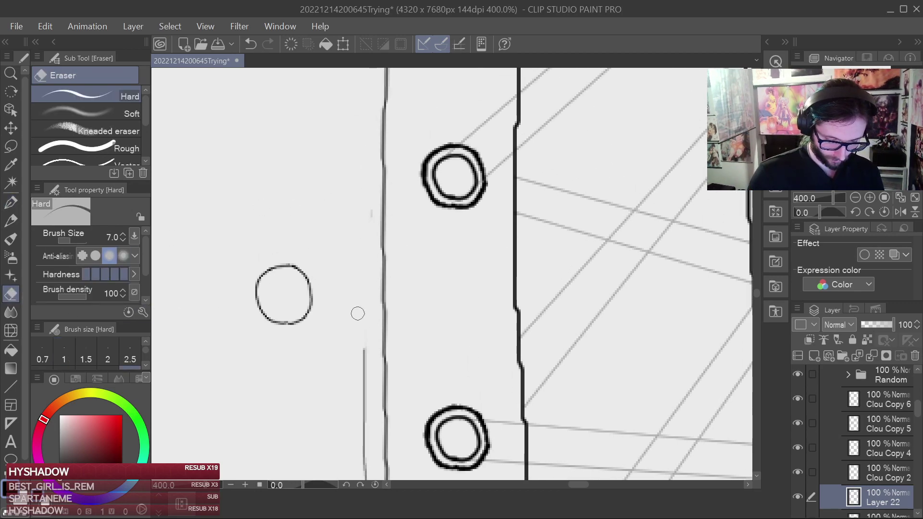
left_click(11, 202)
left_click_drag(364, 350, 364, 101)
left_click(11, 293)
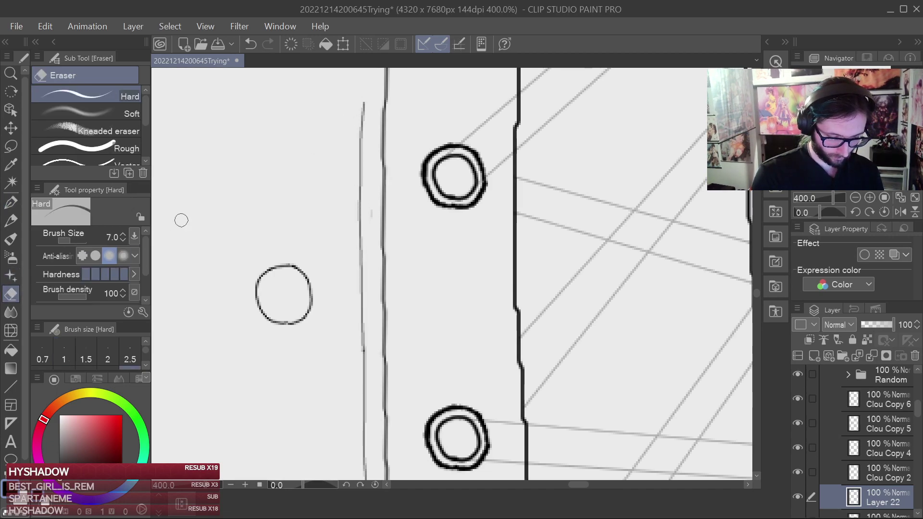
left_click_drag(426, 86, 412, 375)
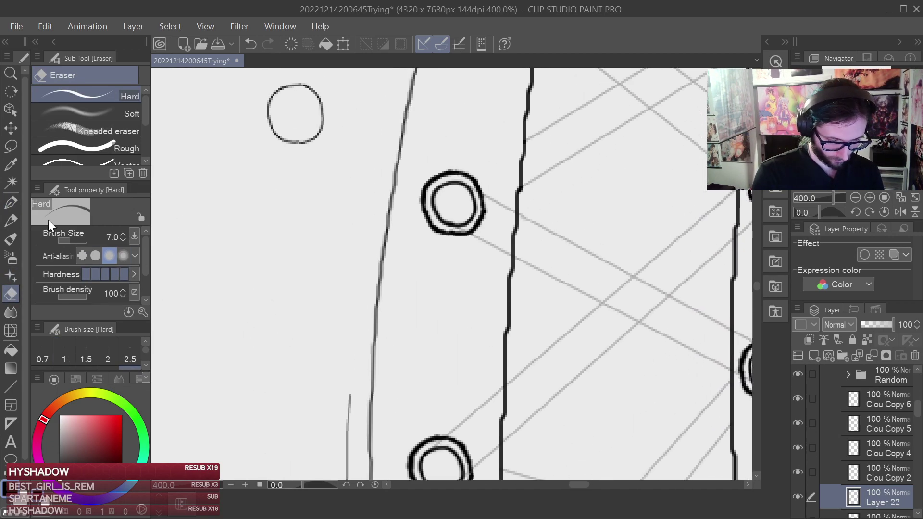
Extend the thin inner line upward along the curved part of the panel's right edge.
left_click(10, 203)
left_click_drag(352, 398, 362, 264)
key("ctrl+z")
mouse_move(349, 397)
left_mouse_down()
mouse_move(377, 156)
mouse_move(428, 171)
mouse_move(394, 315)
mouse_move(351, 297)
mouse_move(381, 137)
mouse_move(413, 188)
mouse_move(372, 376)
mouse_move(351, 272)
mouse_move(377, 182)
mouse_move(375, 342)
mouse_move(345, 355)
mouse_move(375, 258)
left_mouse_up()
key("ctrl+z")
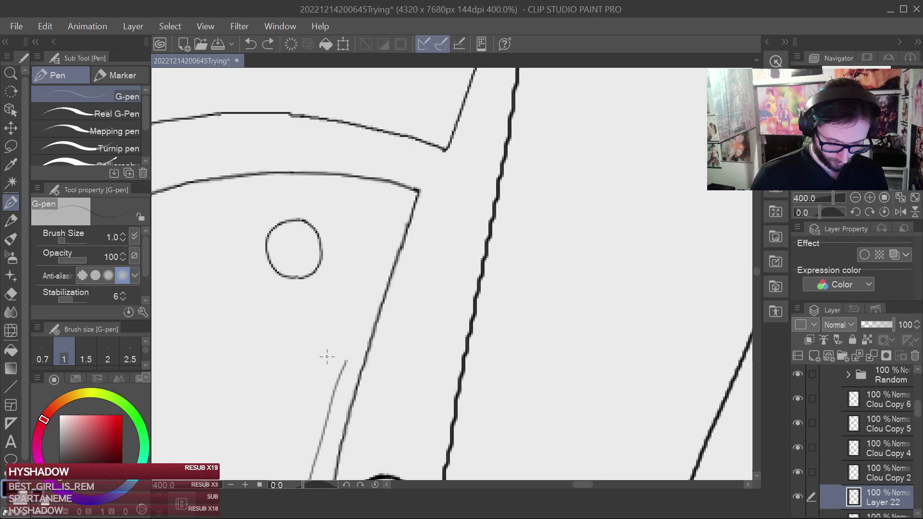
Clean the inner line's end and continue it up beside the topmost rivet.
left_click(11, 294)
mouse_move(348, 357)
left_mouse_down()
mouse_move(344, 367)
mouse_move(397, 201)
left_mouse_up()
left_click(11, 203)
key("ctrl+z")
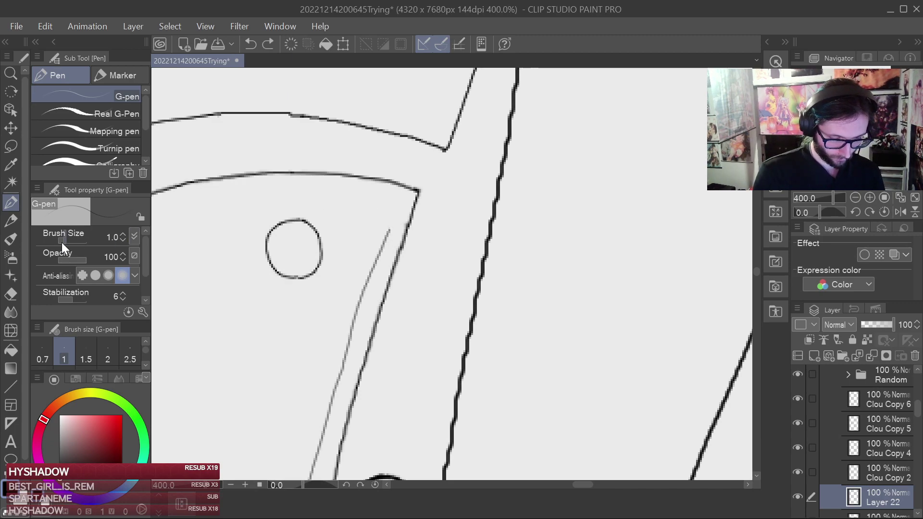
Redo the last stretch of the inner line so it meets the panel's top border near the upper-right corner.
left_click(11, 295)
mouse_move(387, 227)
left_mouse_down()
mouse_move(377, 256)
mouse_move(398, 202)
left_mouse_up()
left_click(11, 204)
key("ctrl+z")
key("ctrl+z")
left_click(11, 294)
mouse_move(370, 275)
left_mouse_down()
mouse_move(377, 254)
mouse_move(360, 297)
mouse_move(402, 185)
left_mouse_up()
left_click(11, 203)
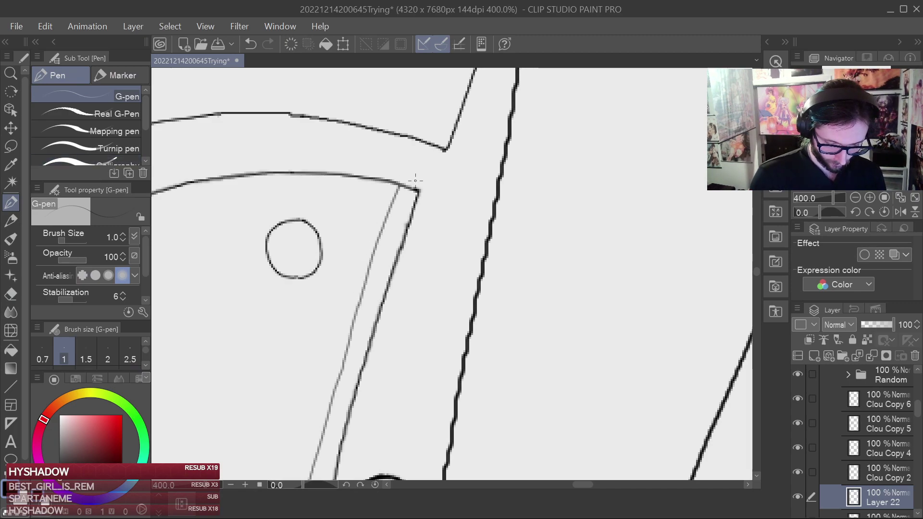
Check how the new inner line reads against the corset and the full character.
scroll(560, 228, "down", 5)
left_click_drag(594, 302, 580, 256)
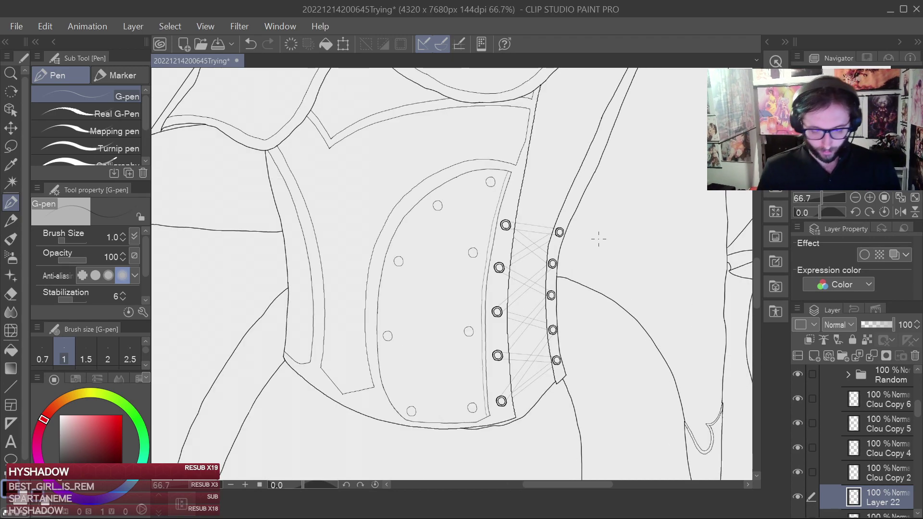
scroll(598, 238, "down", 1)
scroll(598, 239, "down", 1)
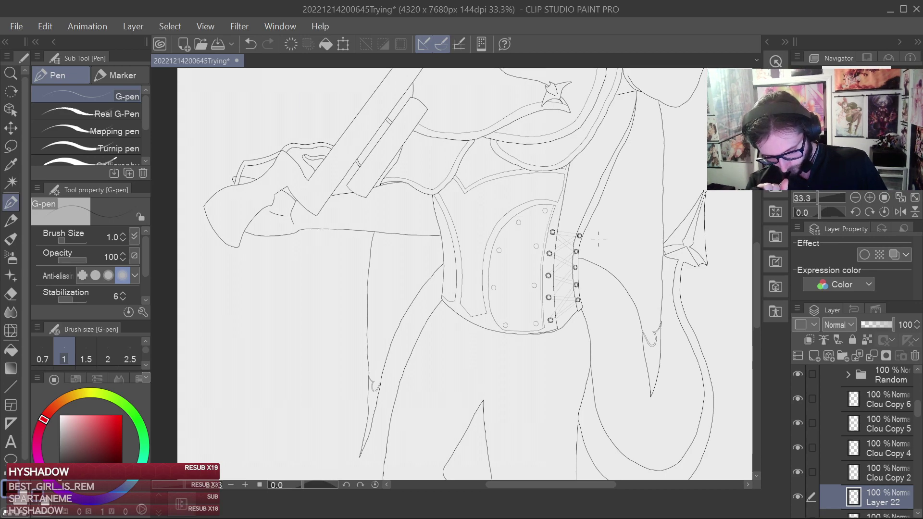
scroll(599, 238, "down", 3)
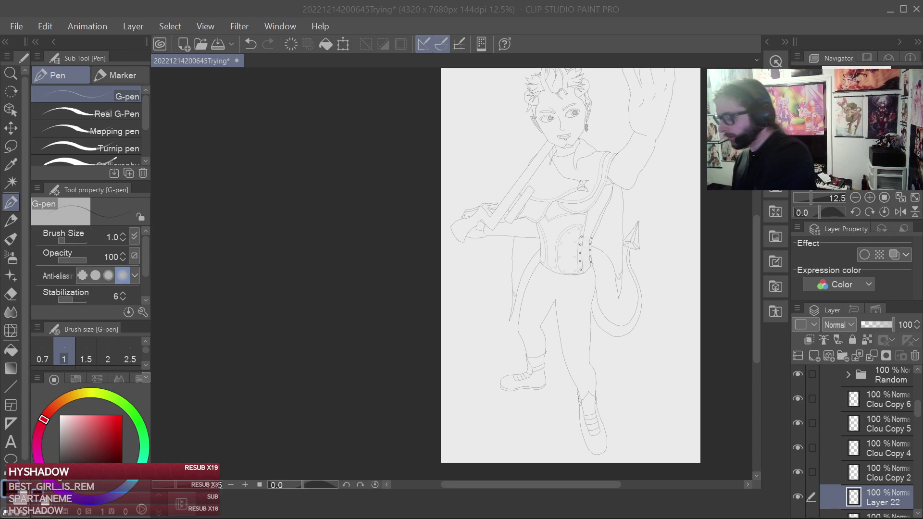
left_click(581, 244)
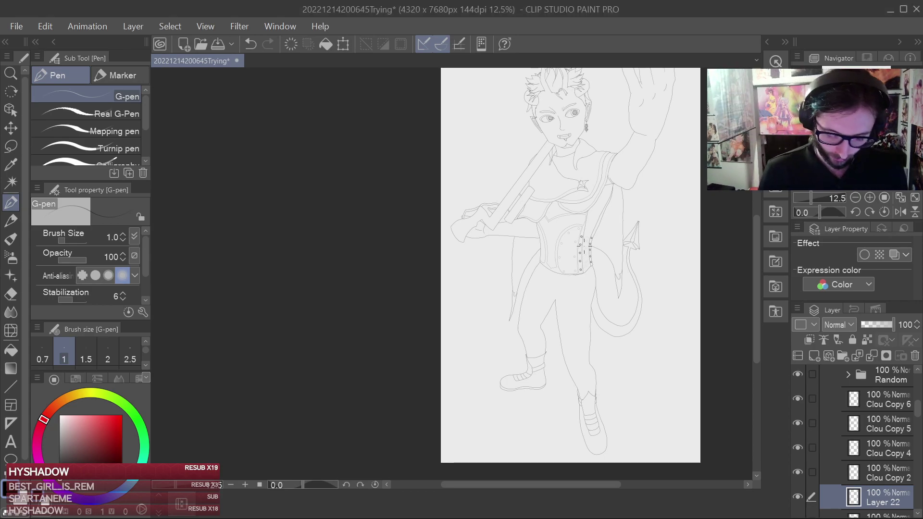
left_click_drag(611, 225, 617, 244)
key("ctrl+z")
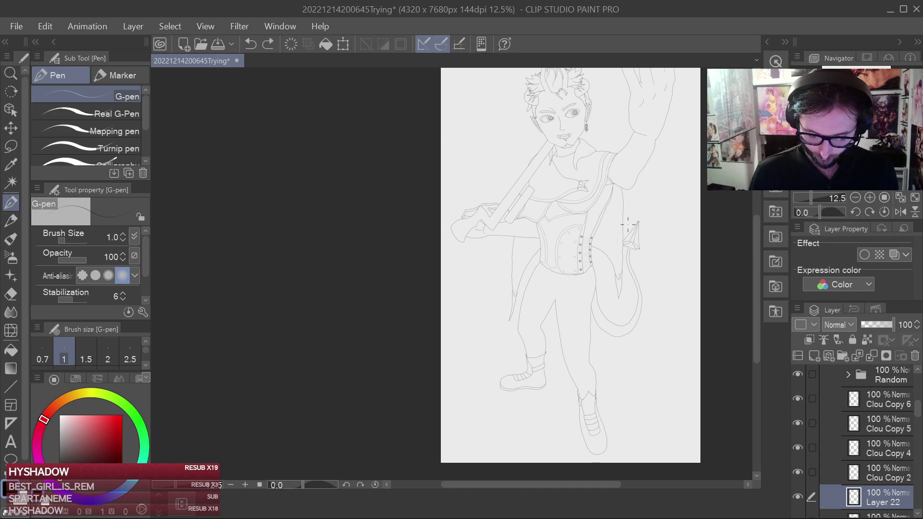
Try a thin inner line along the corset's left side strip and undo it.
scroll(628, 224, "up", 5)
left_click_drag(532, 253, 644, 184)
scroll(644, 184, "up", 1)
left_click_drag(554, 235, 593, 282)
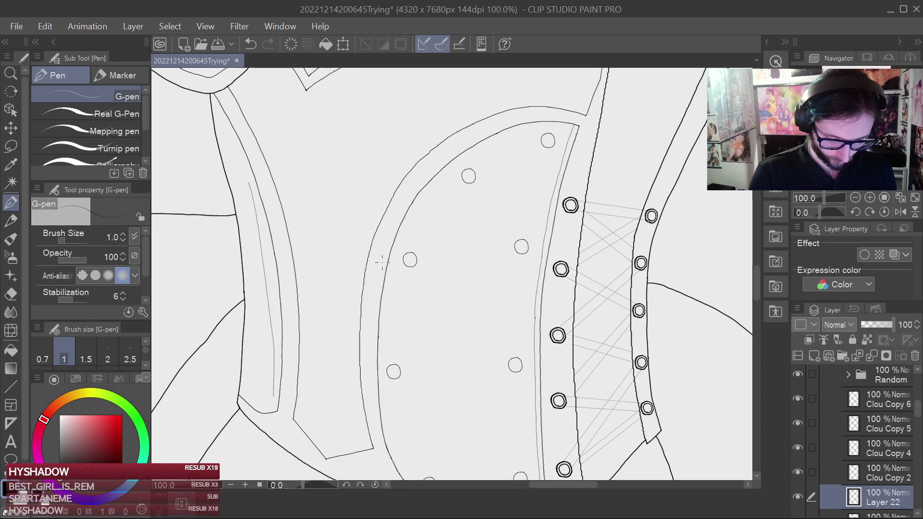
left_click_drag(438, 273, 385, 355)
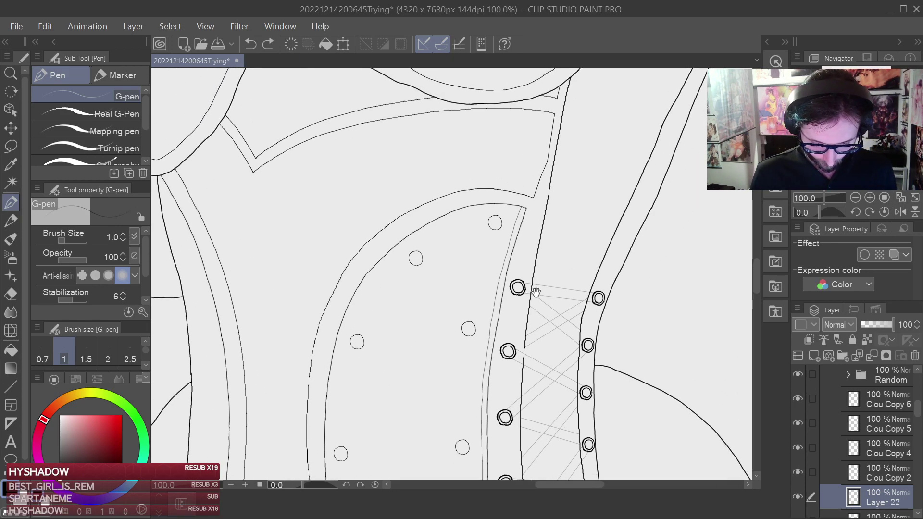
mouse_move(526, 207)
left_mouse_down()
mouse_move(559, 110)
mouse_move(561, 73)
left_mouse_up()
key("ctrl+z")
key("ctrl+z")
Draw a short thin inner line in the small trim corner under the chest plate, parallel to its right edge.
scroll(578, 150, "up", 2)
left_click_drag(575, 149, 481, 320)
scroll(465, 210, "up", 4)
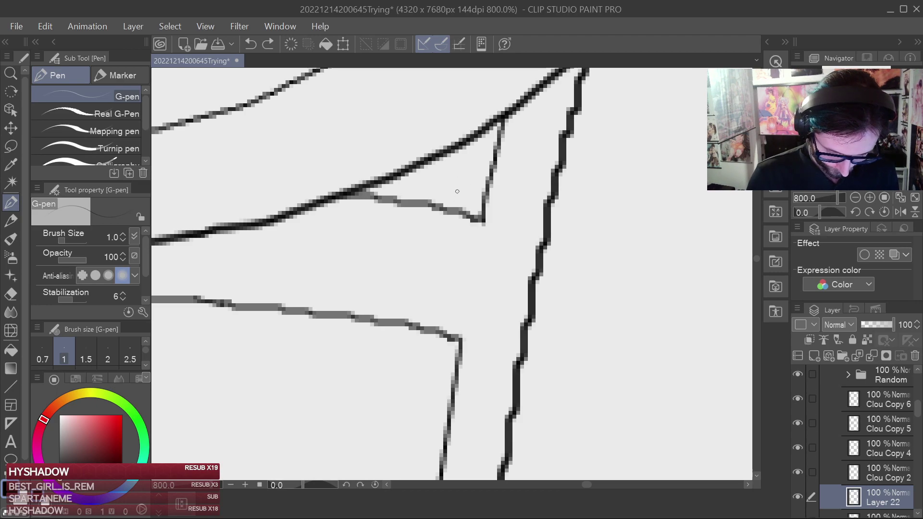
left_click_drag(451, 205, 476, 131)
scroll(561, 199, "down", 4)
scroll(607, 228, "down", 2)
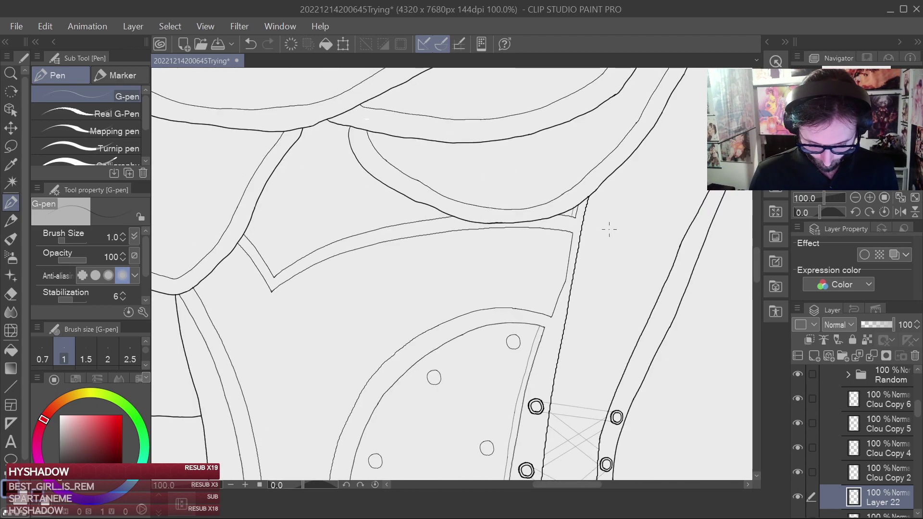
scroll(609, 229, "up", 6)
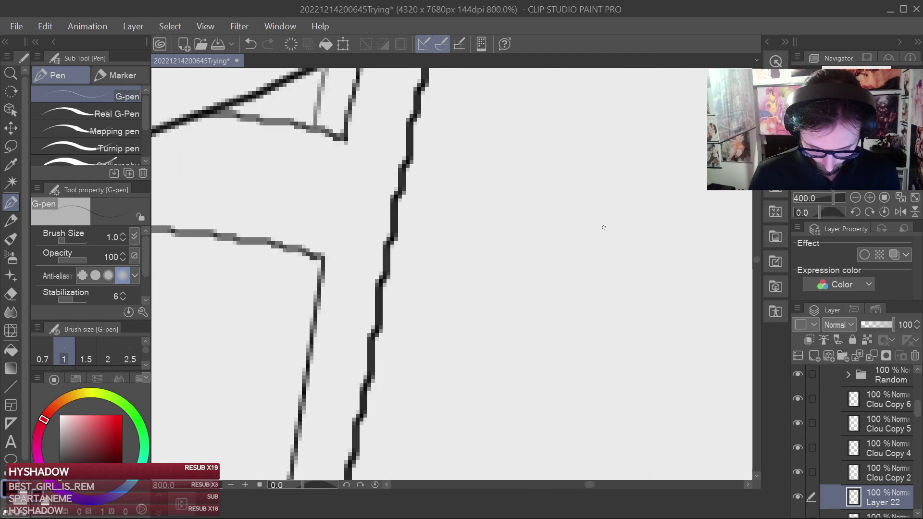
left_click_drag(468, 129, 525, 241)
key("ctrl+z")
left_click_drag(371, 236, 383, 174)
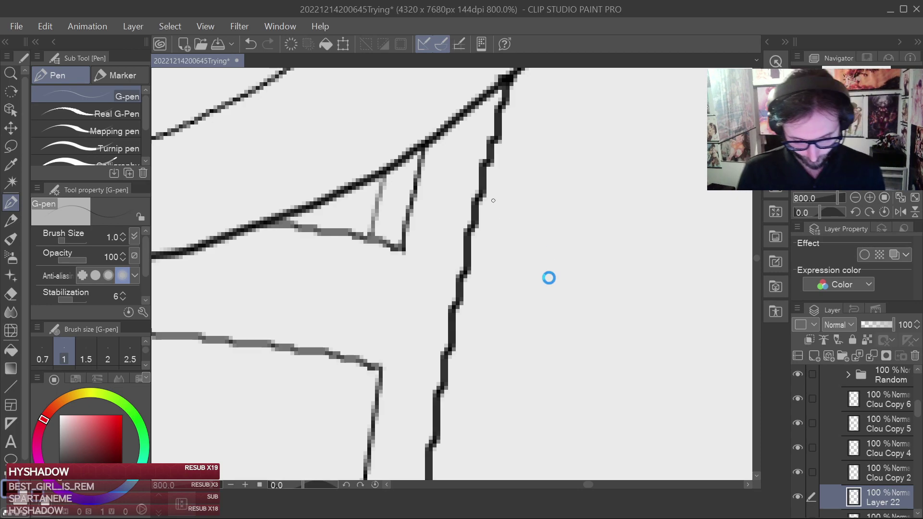
Move Layer 22 directly below the Clou layer and rename it DArmorP.
scroll(558, 241, "down", 6)
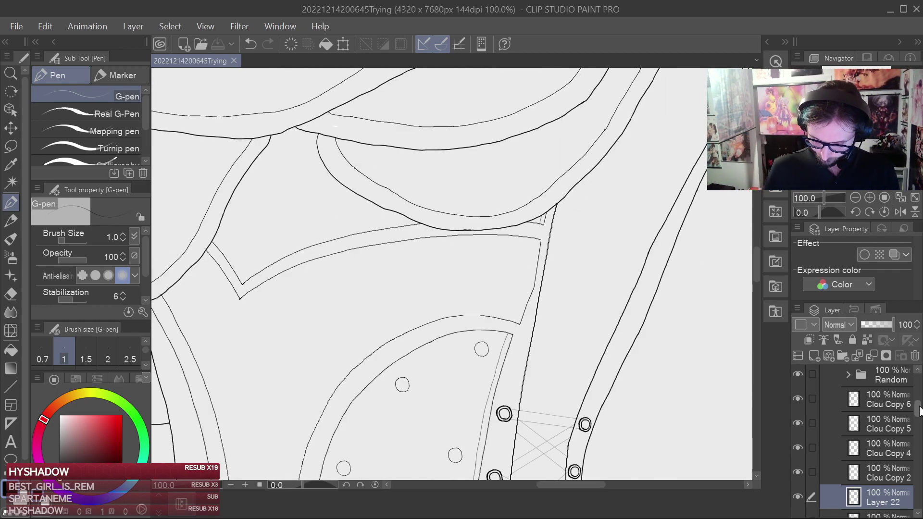
scroll(901, 422, "down", 3)
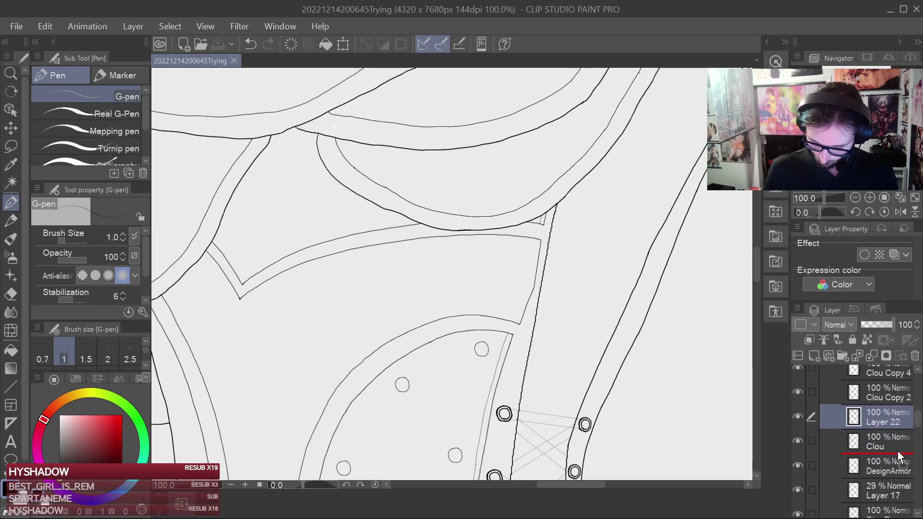
left_click_drag(899, 456, 902, 463)
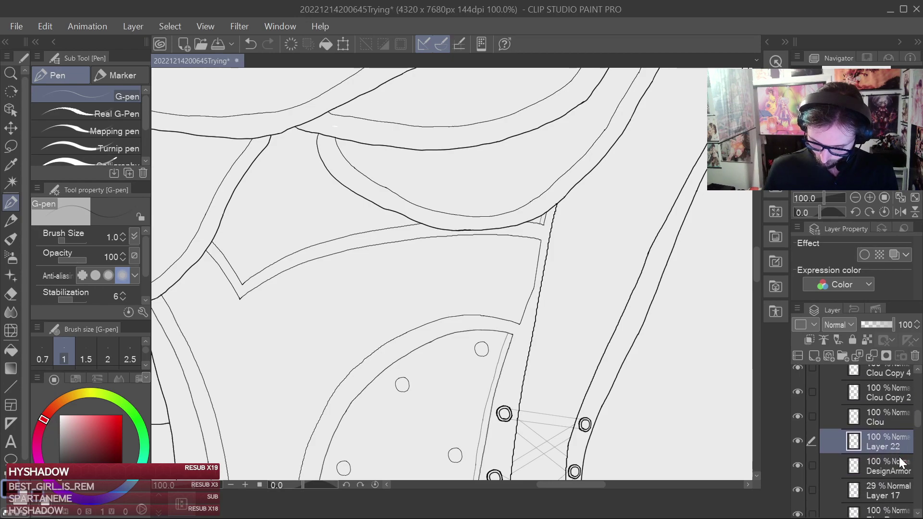
double_click(895, 431)
type("DArmorP")
key("Return")
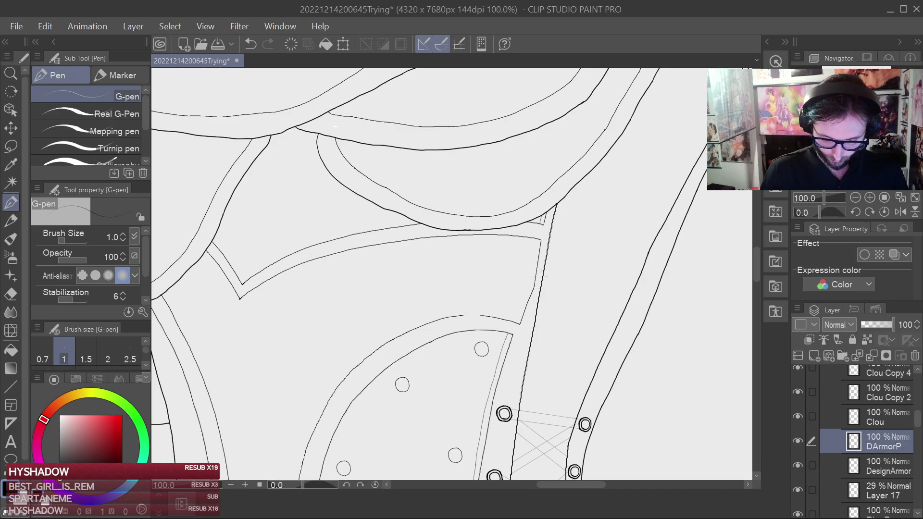
Examine the right edge of the upper corset section and the curved top of the riveted panel.
scroll(552, 281, "up", 1)
scroll(559, 283, "up", 1)
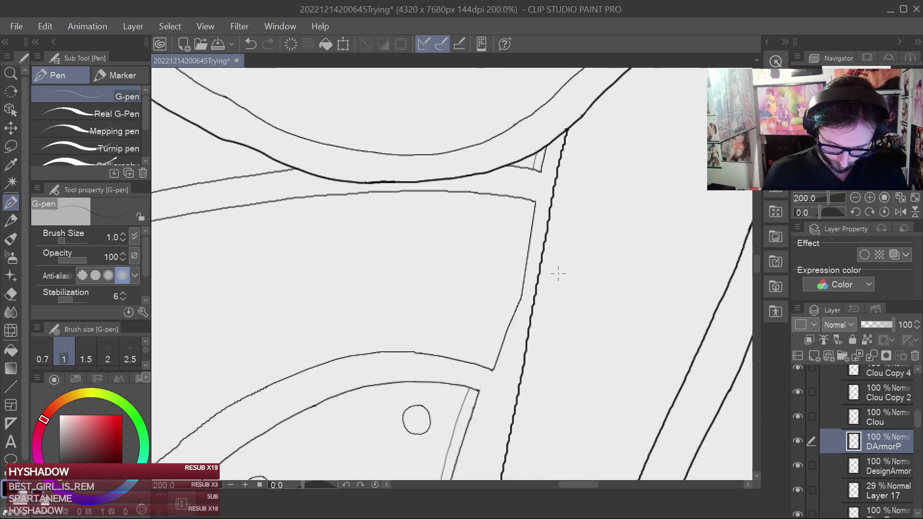
scroll(558, 275, "up", 3)
scroll(533, 293, "down", 2)
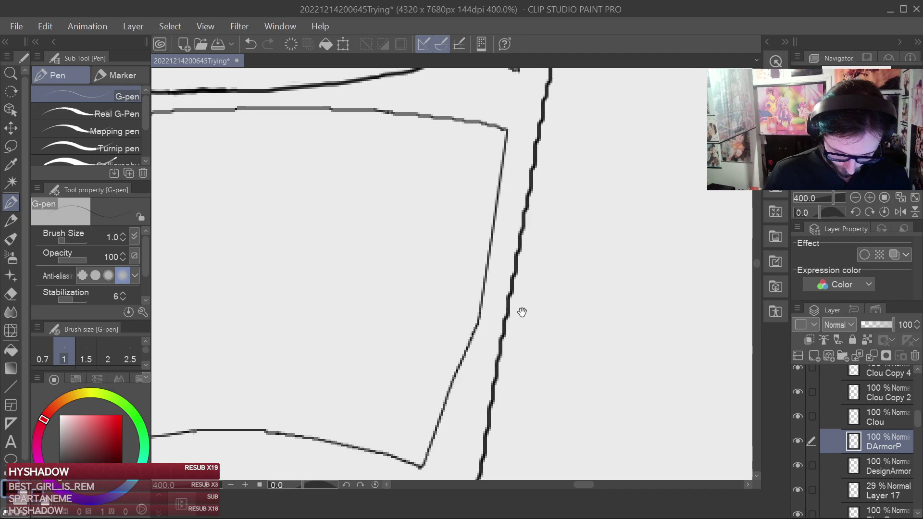
left_click_drag(522, 313, 661, 148)
left_click_drag(457, 340, 835, 106)
left_click_drag(626, 216, 498, 336)
scroll(454, 361, "down", 3)
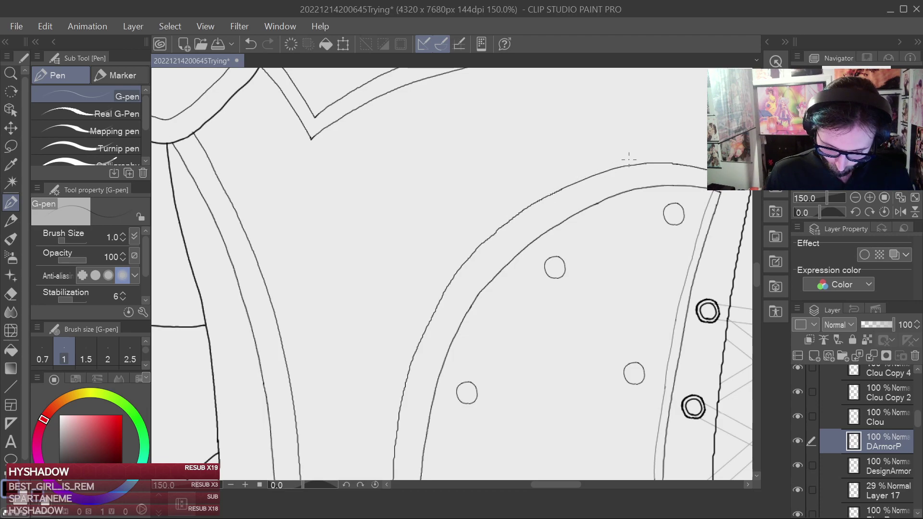
Try a thin line along the curved border above the riveted panel, undo it, and save the drawing.
left_click_drag(470, 264, 565, 180)
left_click_drag(537, 404, 518, 154)
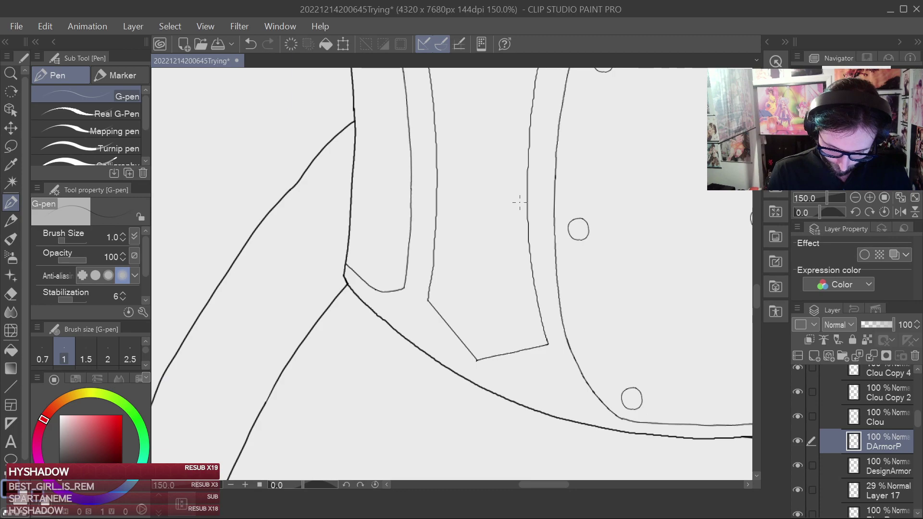
left_click_drag(539, 342, 529, 420)
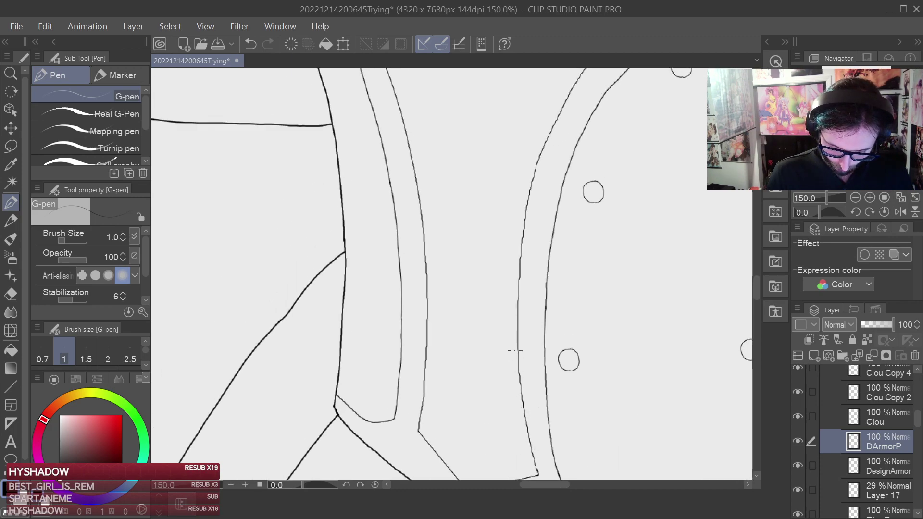
left_click_drag(540, 161, 495, 335)
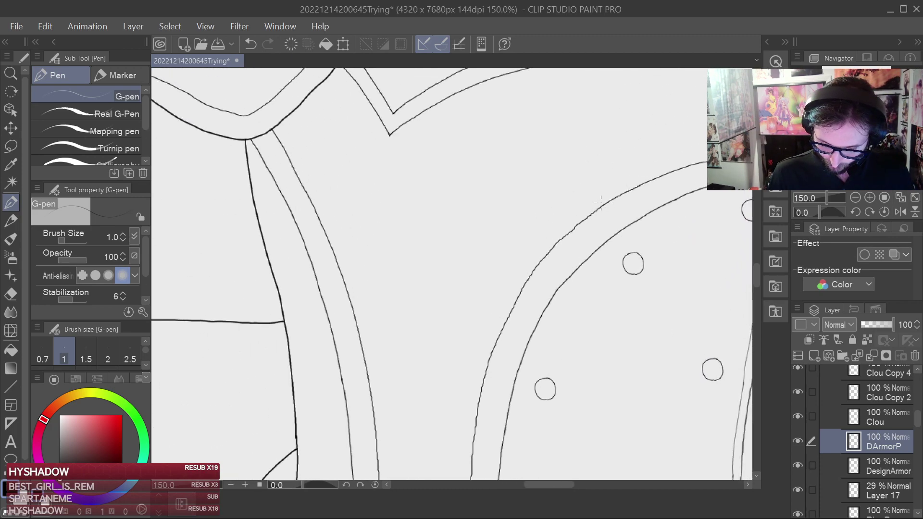
mouse_move(675, 171)
left_mouse_down()
mouse_move(576, 212)
mouse_move(492, 285)
left_mouse_up()
key("ctrl+z")
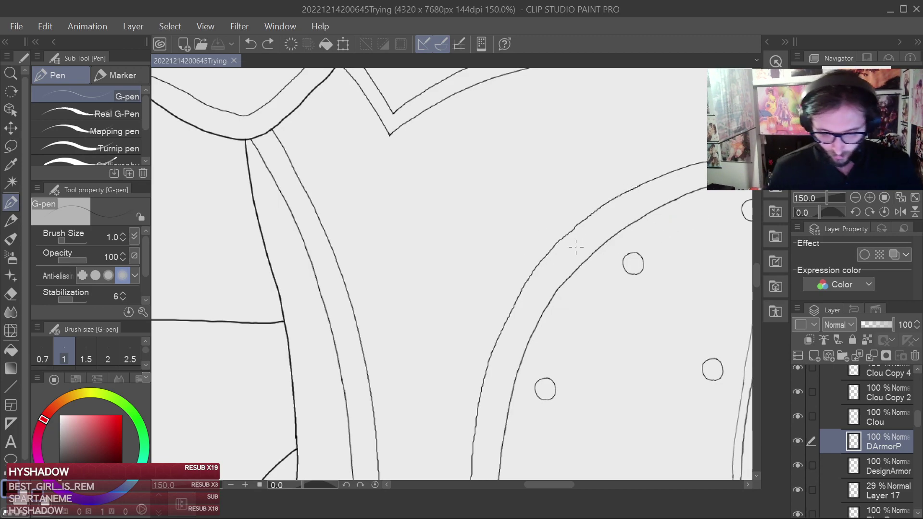
Try a thin inner line along the right edge of the upper corset section and undo it.
left_click_drag(556, 274, 538, 282)
left_click_drag(697, 206, 556, 297)
left_click_drag(653, 243, 554, 269)
scroll(554, 269, "up", 1)
scroll(554, 269, "up", 2)
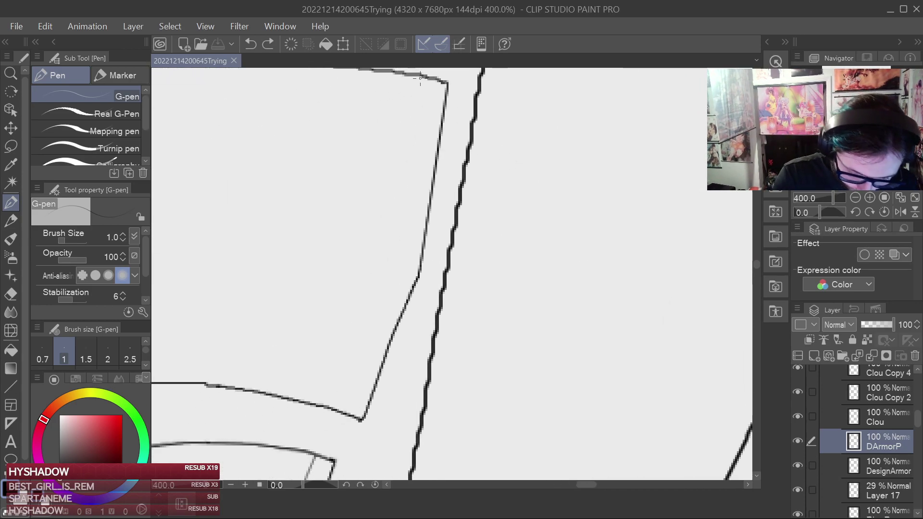
mouse_move(435, 92)
left_mouse_down()
mouse_move(437, 185)
mouse_move(430, 137)
mouse_move(438, 143)
left_mouse_up()
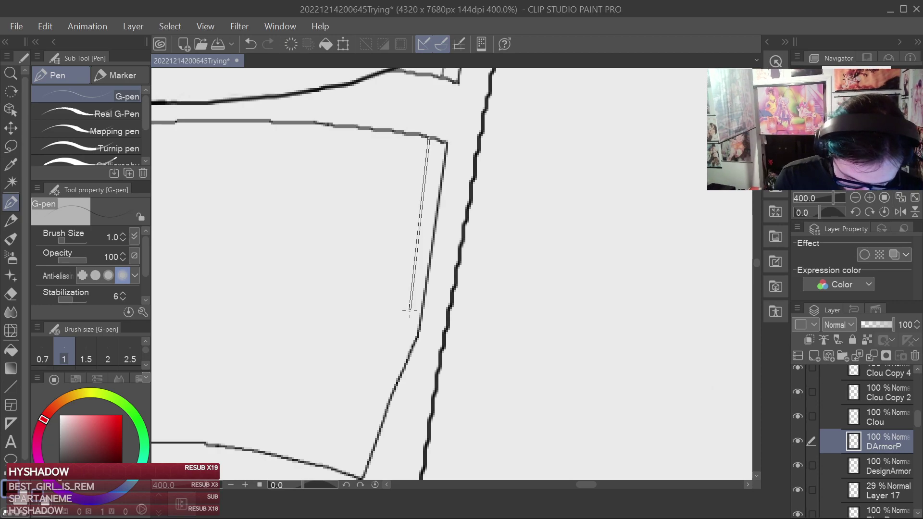
left_click_drag(405, 316, 359, 456)
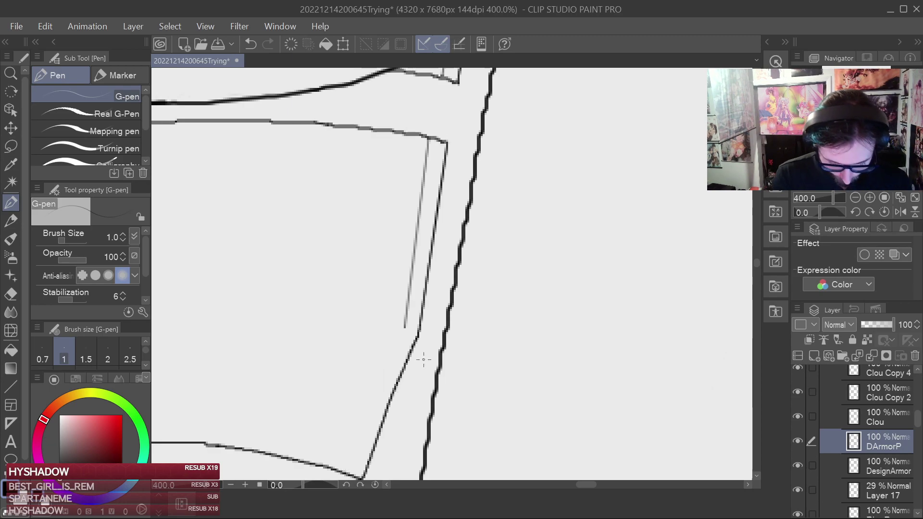
left_click_drag(423, 365, 435, 323)
key("ctrl+z")
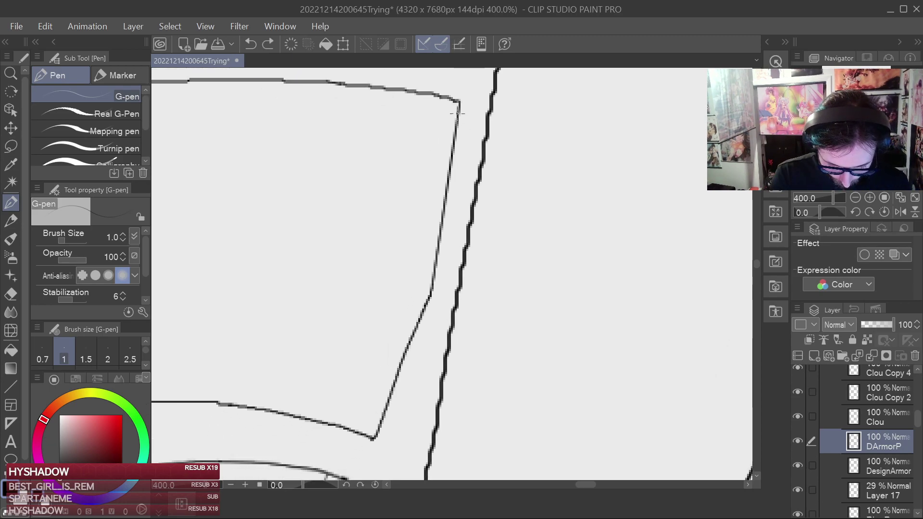
Draw a thin inner line parallel to the upper corset section's right edge, following its bend down to the lower corner, and save.
left_click_drag(443, 97, 417, 289)
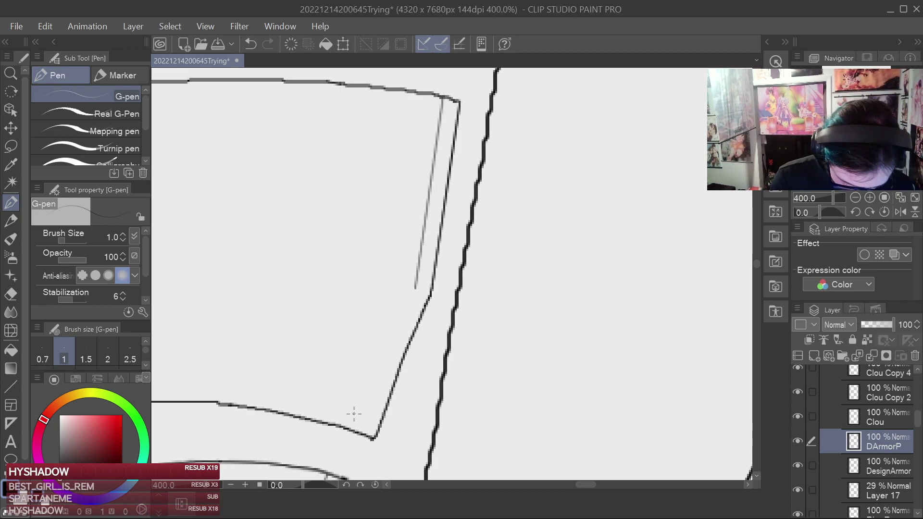
left_click_drag(357, 431, 386, 358)
key("ctrl+z")
left_click_drag(358, 431, 389, 347)
left_click_drag(406, 306, 415, 289)
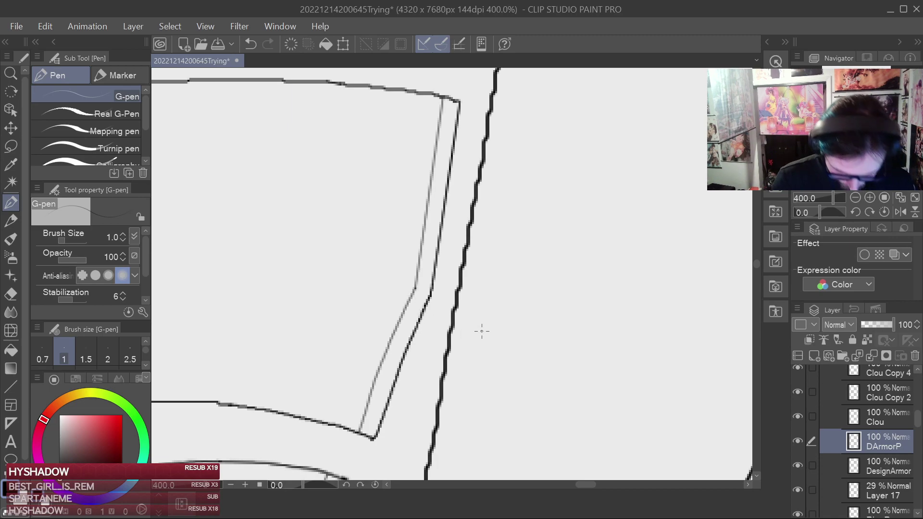
scroll(550, 290, "down", 6)
key("ctrl+s")
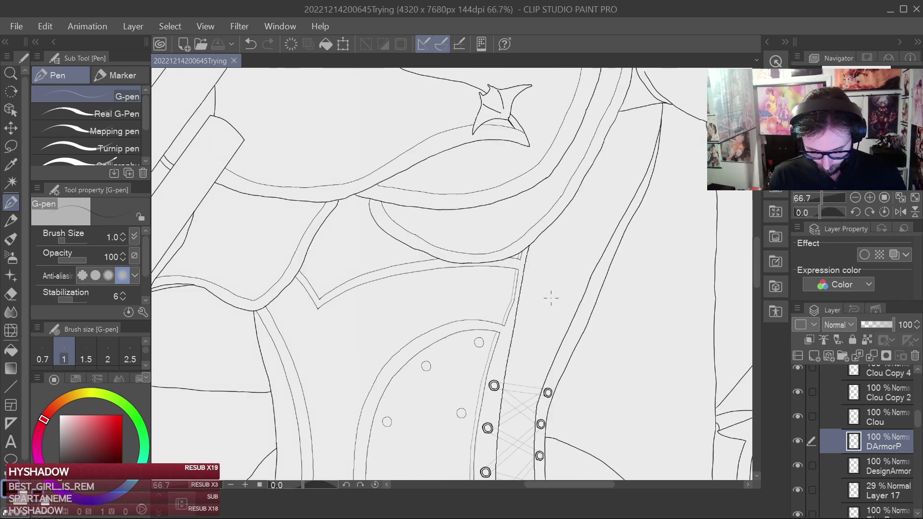
Examine the upper section's inner edge line and the overall corset, including the curved border beside the riveted panel.
scroll(551, 298, "up", 4)
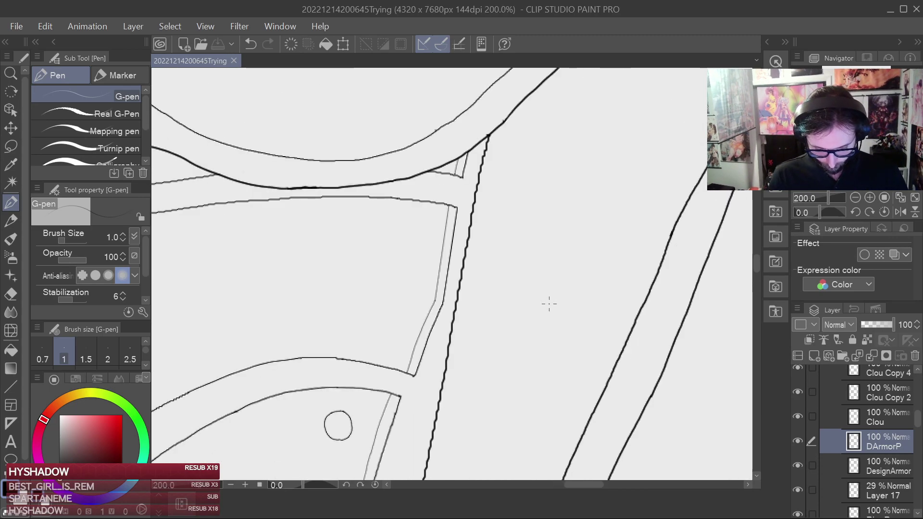
scroll(549, 304, "down", 5)
left_click_drag(544, 329, 592, 259)
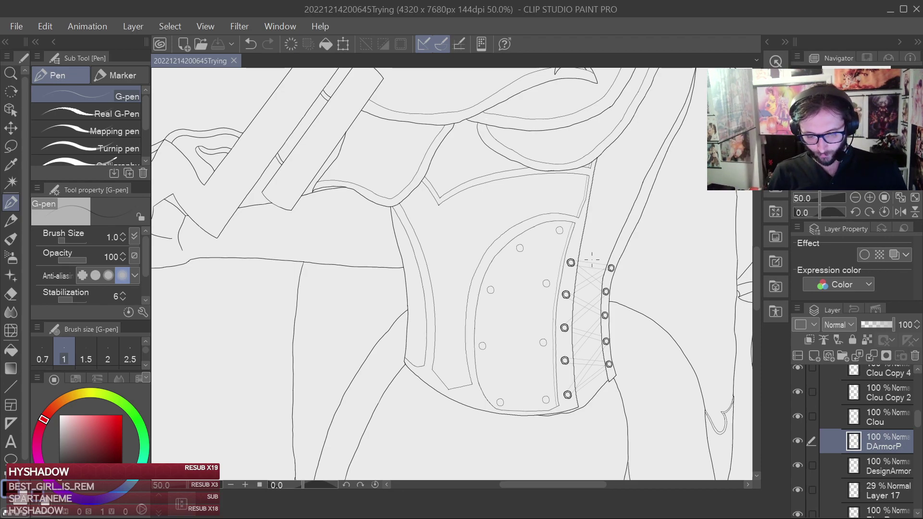
scroll(592, 260, "down", 1)
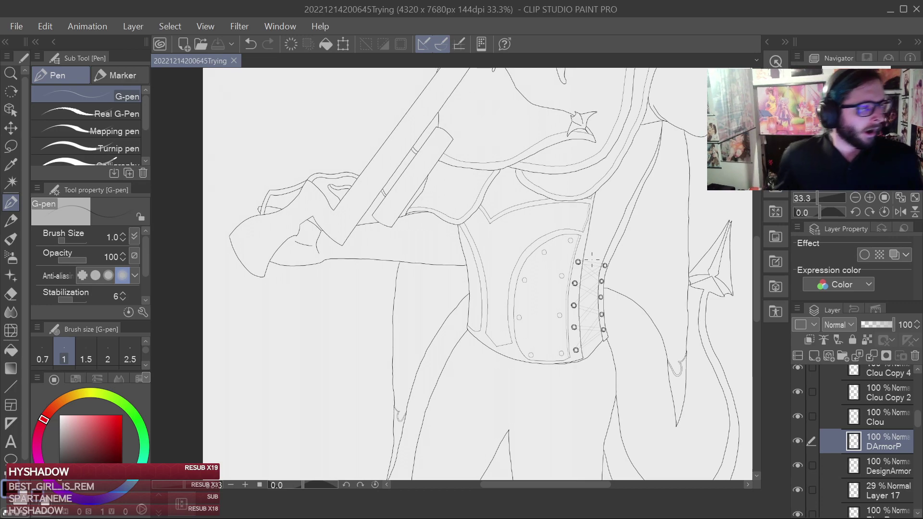
scroll(592, 260, "up", 4)
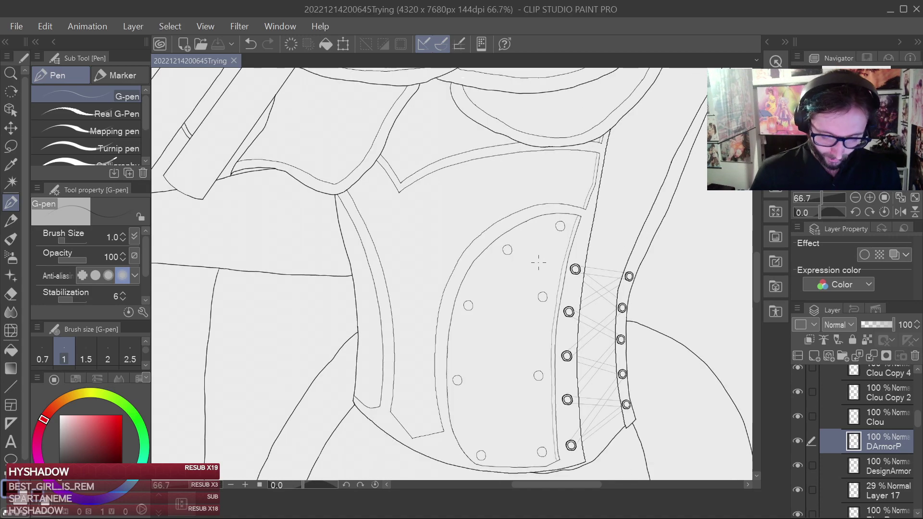
left_click_drag(487, 346, 571, 156)
left_click_drag(480, 303, 483, 222)
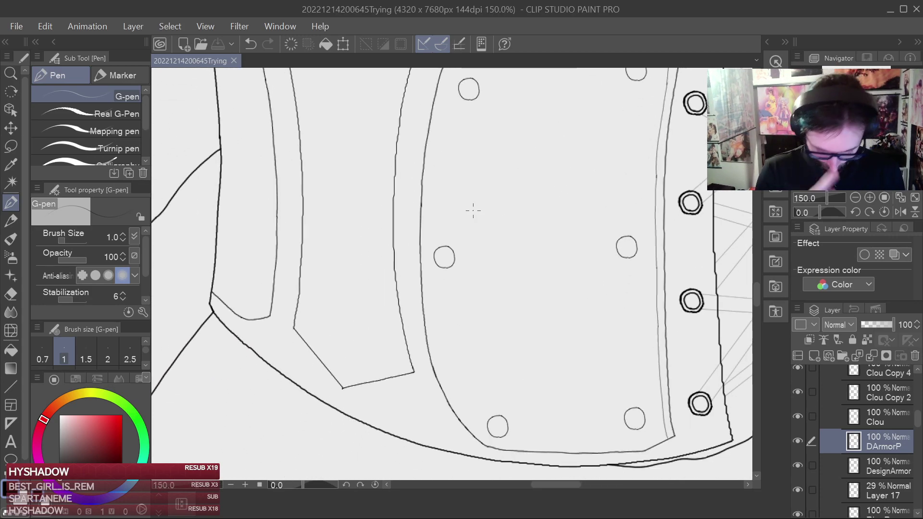
Try thin inner lines up from the central panel's lower right corner, beside the riveted panel, and undo them.
scroll(404, 352, "up", 3)
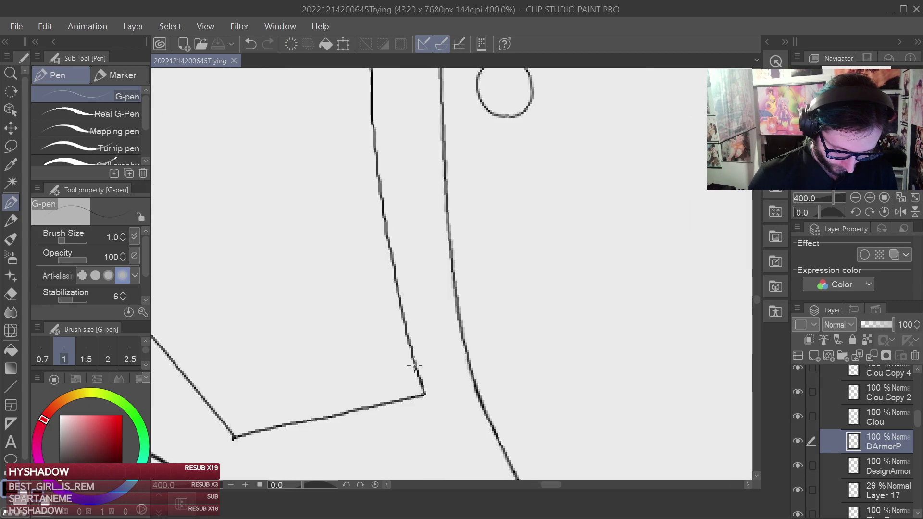
left_click_drag(409, 397, 406, 393)
left_click_drag(395, 350, 385, 312)
key("ctrl+z")
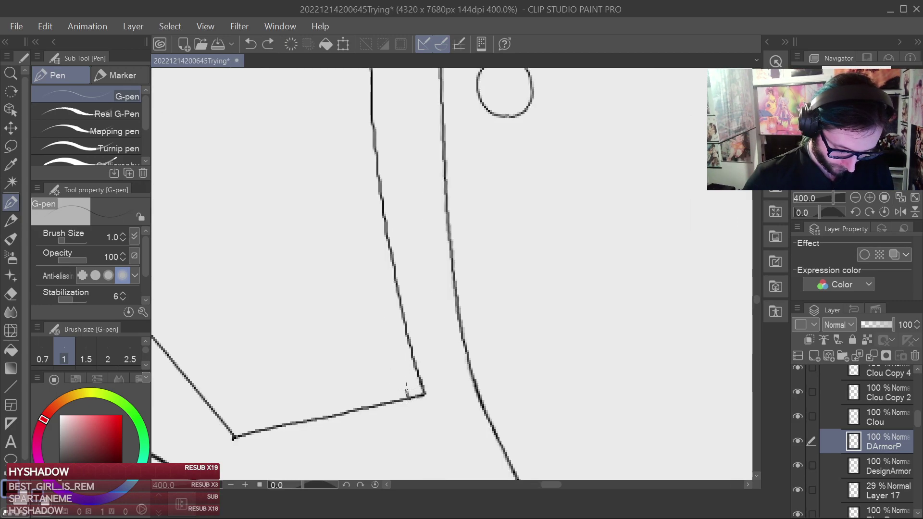
left_click_drag(393, 347, 359, 143)
key("ctrl+z")
left_click_drag(406, 397, 380, 303)
key("ctrl+z")
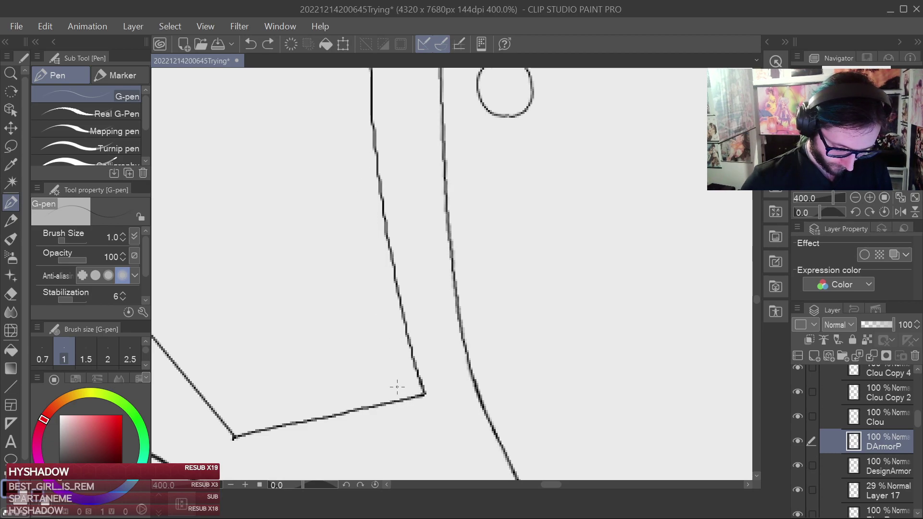
left_click_drag(407, 397, 383, 330)
key("ctrl+z")
Draw a thin inner line up from the central panel's lower right corner, parallel to its edge, and erase the line's upper tip.
mouse_move(405, 397)
left_mouse_down()
mouse_move(374, 274)
mouse_move(355, 133)
left_mouse_up()
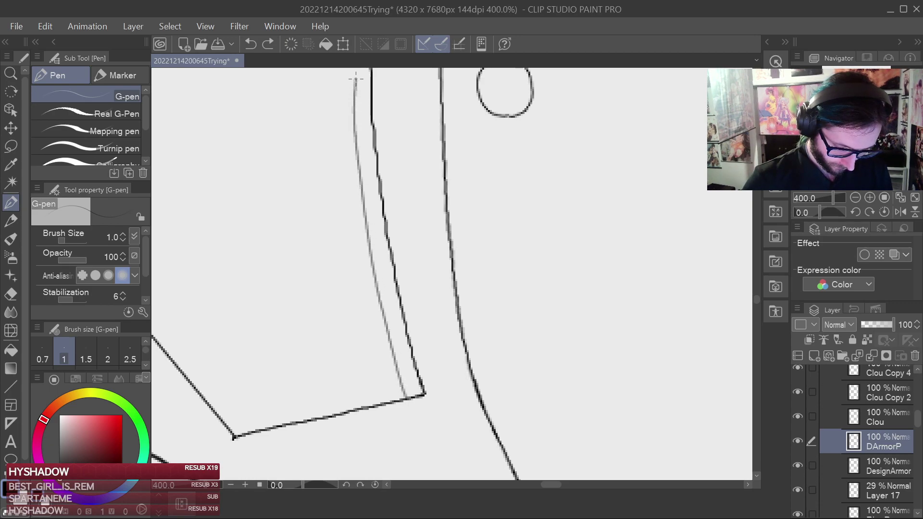
left_click_drag(448, 167, 498, 363)
left_click_drag(326, 349, 332, 263)
left_click(12, 291)
left_click_drag(374, 294, 376, 334)
key("p")
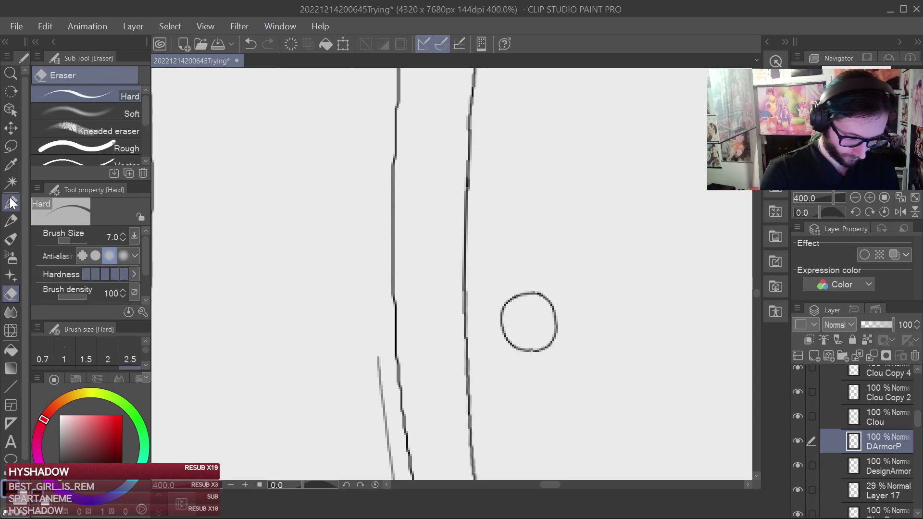
Extend the thin inner line upward along the straighter part of the central panel's edge and clean up its upper end.
key("ctrl+z")
key("ctrl+z")
mouse_move(378, 361)
left_mouse_down()
mouse_move(369, 260)
mouse_move(383, 70)
left_mouse_up()
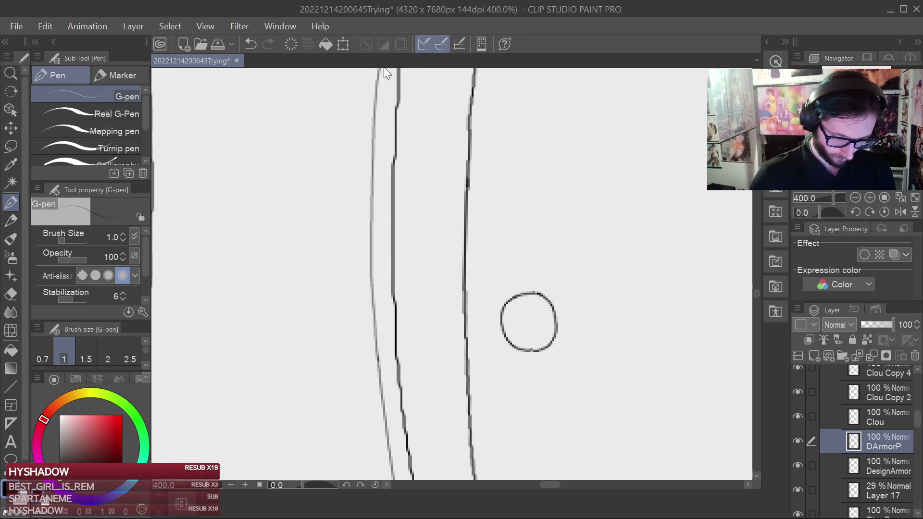
scroll(449, 336, "up", 5)
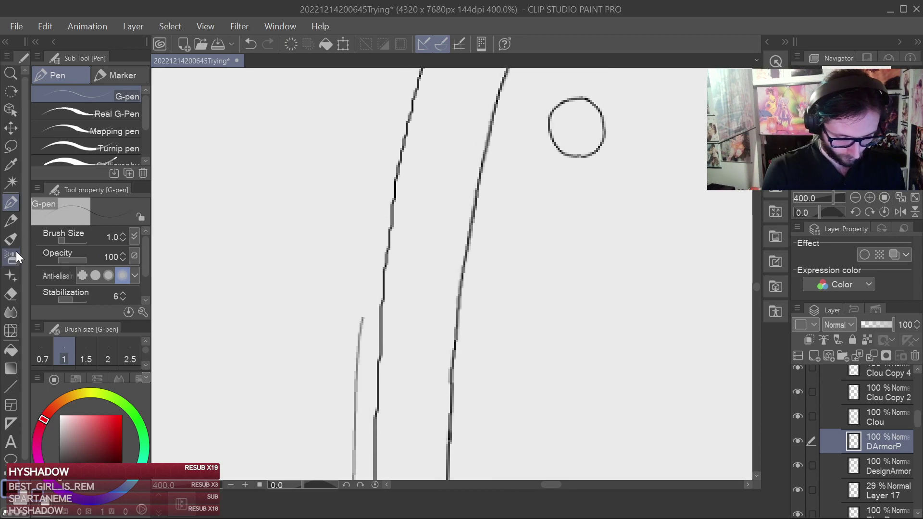
left_click(10, 294)
mouse_move(362, 306)
left_mouse_down()
mouse_move(359, 342)
mouse_move(370, 231)
mouse_move(362, 301)
left_mouse_up()
key("p")
key("e")
key("p")
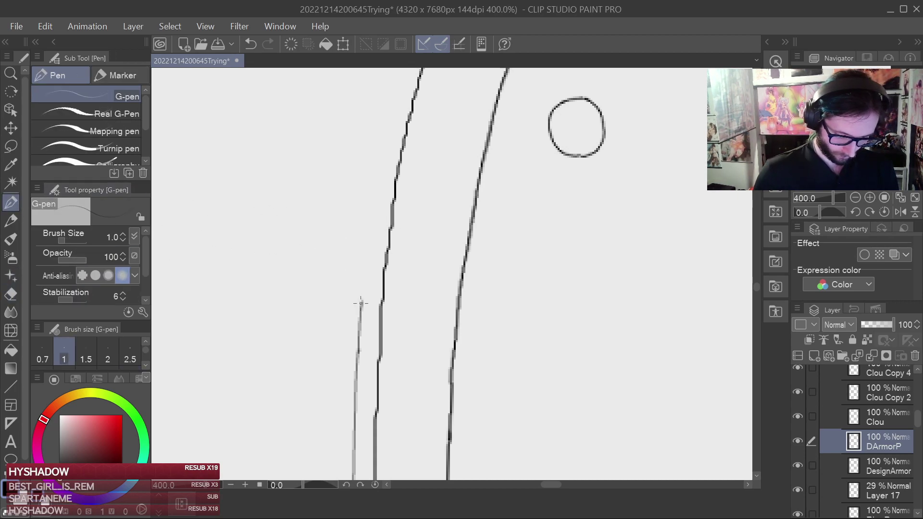
Continue the thin inner line into the start of the curve beside the riveted panel, redoing unsatisfactory strokes.
mouse_move(430, 192)
left_mouse_down()
mouse_move(354, 366)
mouse_move(350, 310)
mouse_move(362, 269)
left_mouse_up()
key("ctrl+z")
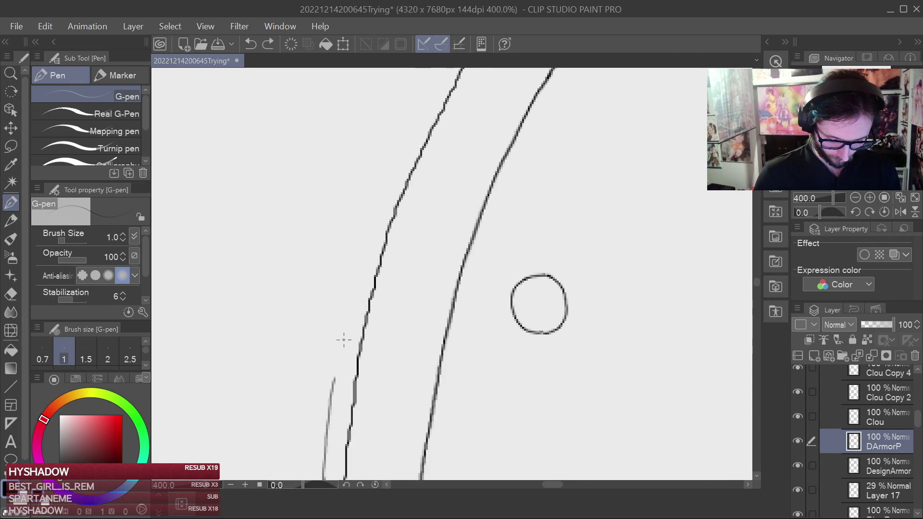
left_click_drag(331, 377, 337, 340)
key("ctrl+z")
key("ctrl+z")
mouse_move(334, 381)
left_mouse_down()
mouse_move(363, 246)
mouse_move(409, 122)
left_mouse_up()
mouse_move(470, 185)
left_mouse_down()
mouse_move(419, 345)
mouse_move(524, 253)
left_mouse_up()
Trim the thin line's end and redraw it farther up the curve, parallel to the central panel's edge.
key("e")
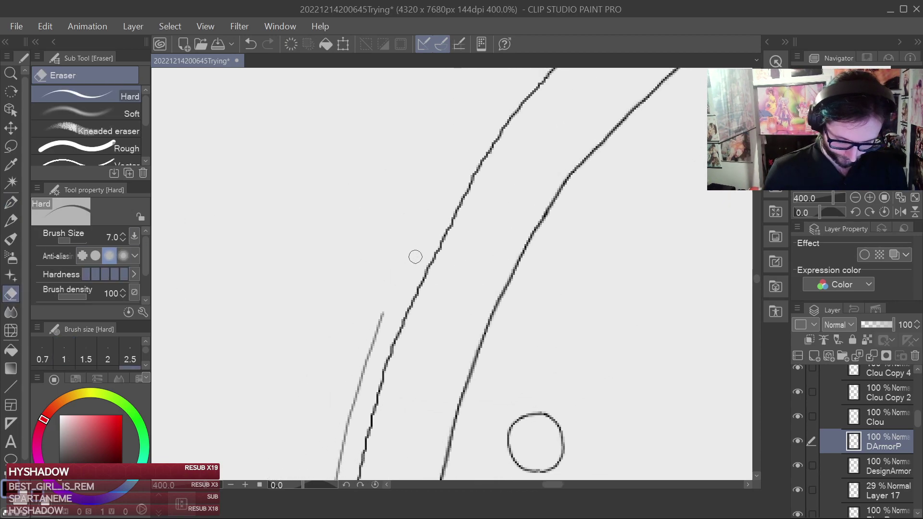
mouse_move(387, 308)
left_mouse_down()
mouse_move(383, 315)
mouse_move(397, 267)
left_mouse_up()
key("p")
key("ctrl+z")
left_click_drag(374, 340, 396, 282)
key("ctrl+z")
left_click_drag(374, 341, 443, 192)
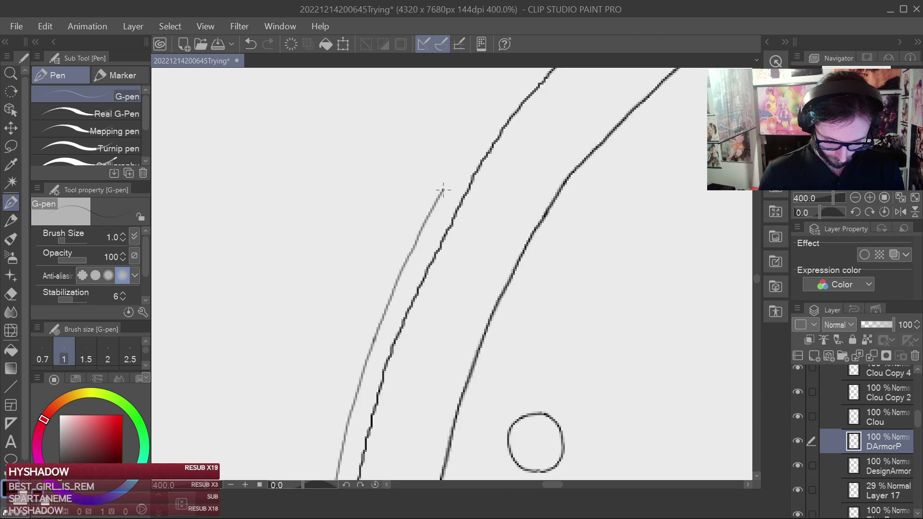
Extend the thin line up the curved edge, letting it gradually converge with the border line above the riveted panel.
left_click_drag(502, 169, 424, 290)
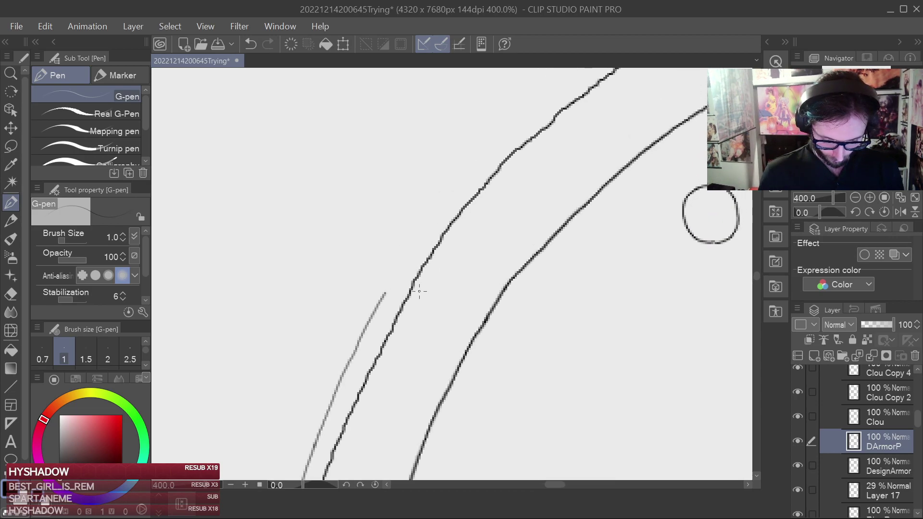
key("e")
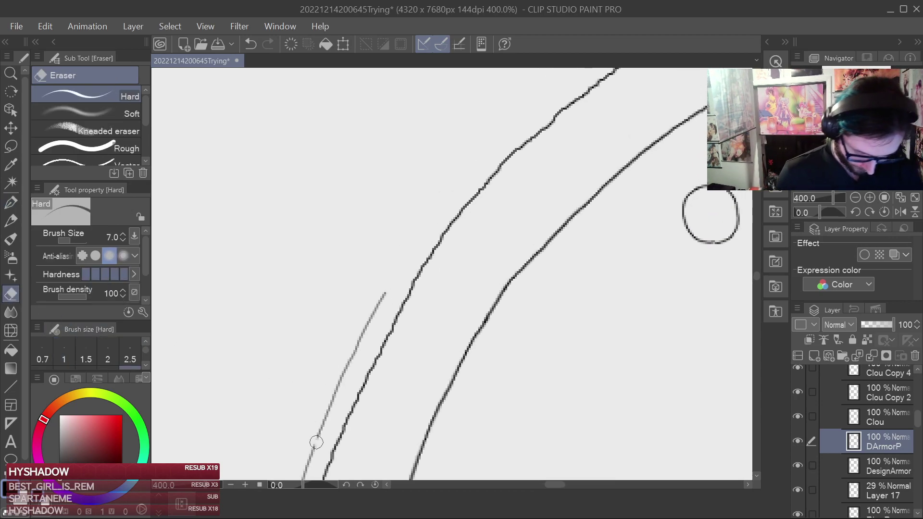
left_click(15, 202)
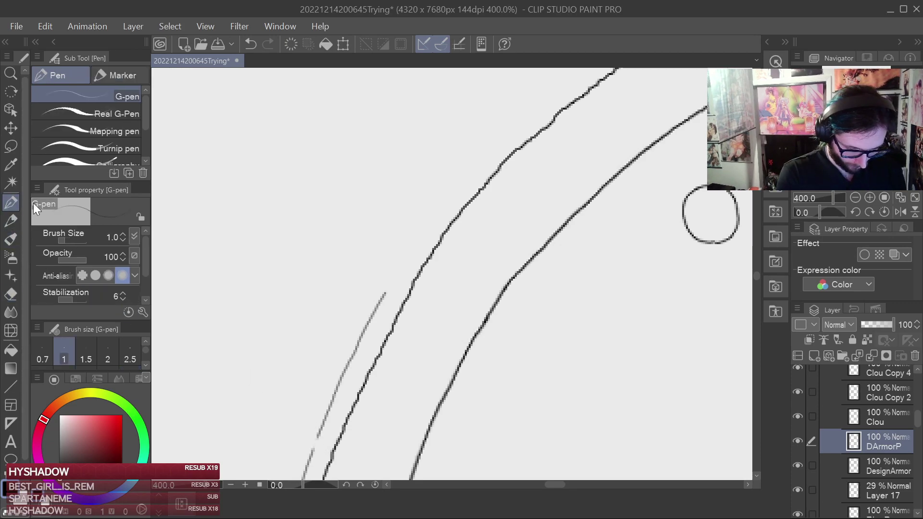
mouse_move(389, 290)
left_mouse_down()
mouse_move(432, 214)
mouse_move(525, 125)
left_mouse_up()
left_click_drag(599, 77, 608, 73)
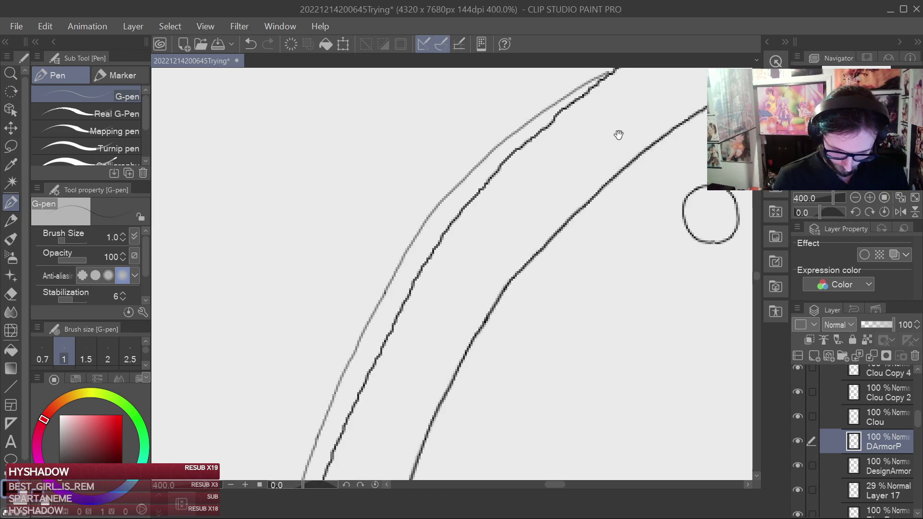
Draw a longer thin inner line along the curved border above the riveted panel, running past the previous stroke's end.
left_click_drag(624, 124, 504, 234)
left_click_drag(482, 187, 502, 171)
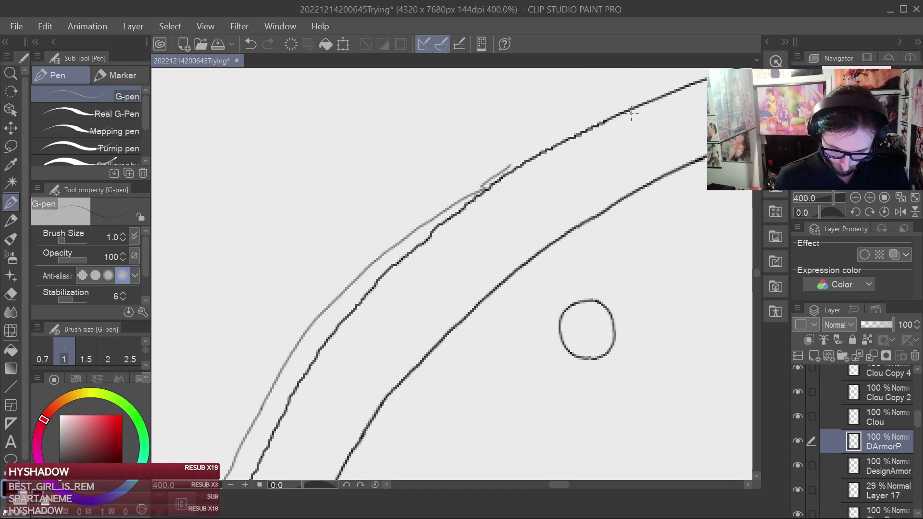
left_click_drag(635, 110, 331, 343)
scroll(603, 310, "down", 3)
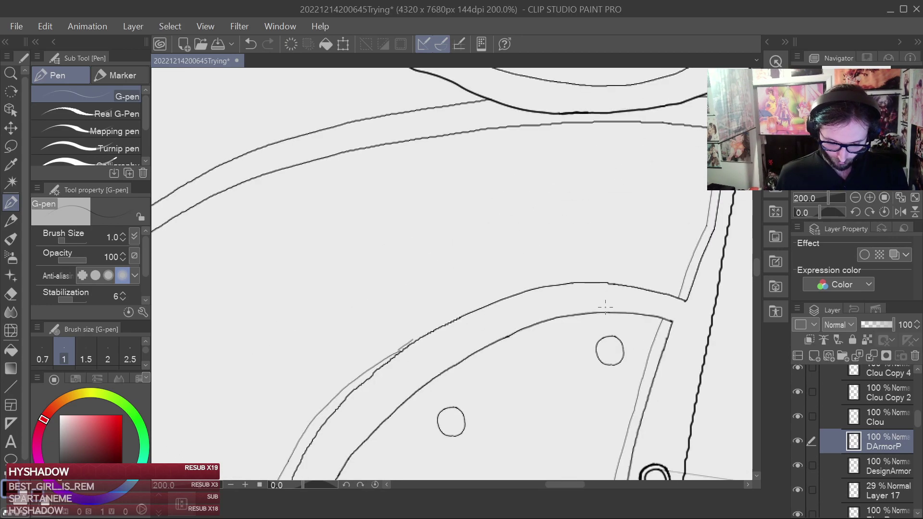
left_click_drag(538, 350, 630, 255)
scroll(610, 275, "up", 3)
scroll(610, 275, "up", 4)
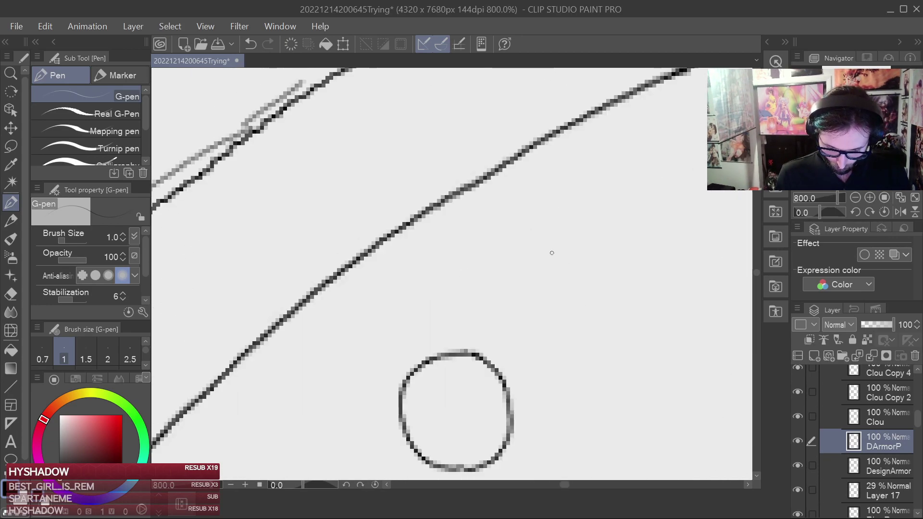
scroll(633, 289, "down", 3)
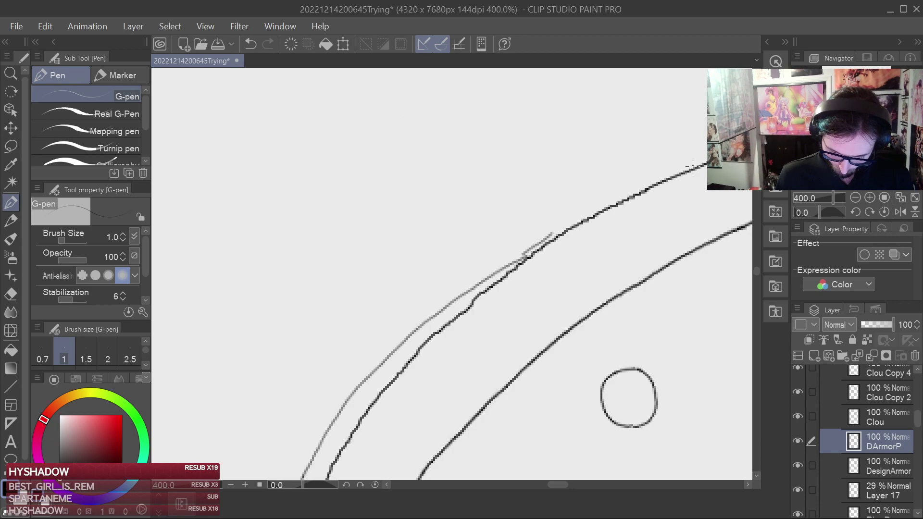
mouse_move(642, 182)
left_mouse_down()
mouse_move(553, 226)
mouse_move(424, 327)
left_mouse_up()
scroll(483, 300, "up", 3)
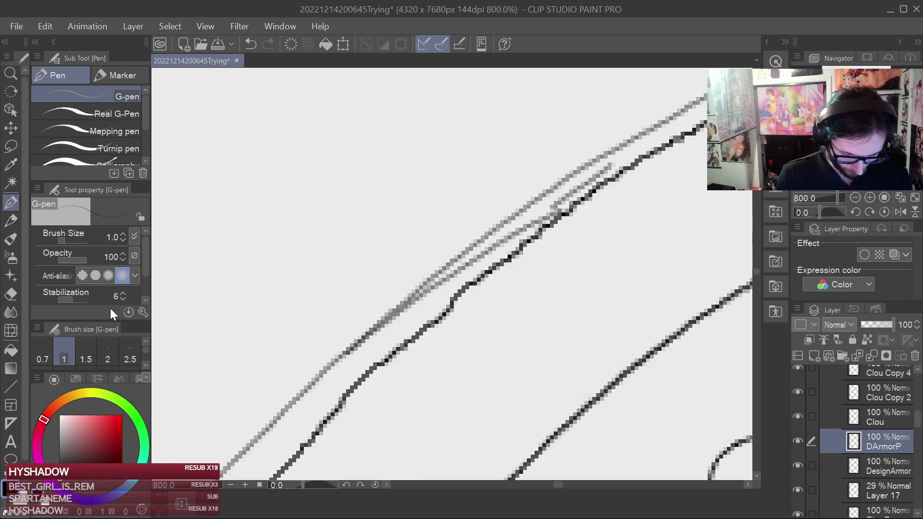
Erase the old stroke ends doubling the new thin line on the curve and save the drawing.
left_click(17, 297)
mouse_move(520, 238)
left_mouse_down()
mouse_move(542, 213)
mouse_move(616, 170)
left_mouse_up()
key("ctrl+z")
mouse_move(557, 211)
left_mouse_down()
mouse_move(584, 197)
mouse_move(610, 162)
mouse_move(406, 320)
mouse_move(337, 359)
left_mouse_up()
mouse_move(515, 238)
left_mouse_down()
mouse_move(377, 357)
mouse_move(343, 359)
mouse_move(381, 320)
left_mouse_up()
left_click(14, 206)
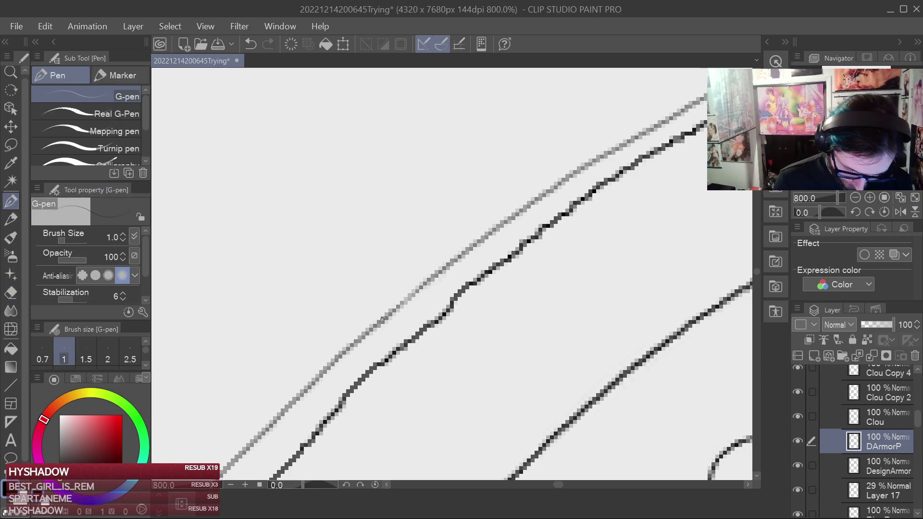
key("ctrl+alt+0")
key("ctrl+s")
Redraw the thin line's upper stretch toward the top of the arch, tapering it into the border line.
scroll(630, 305, "up", 5)
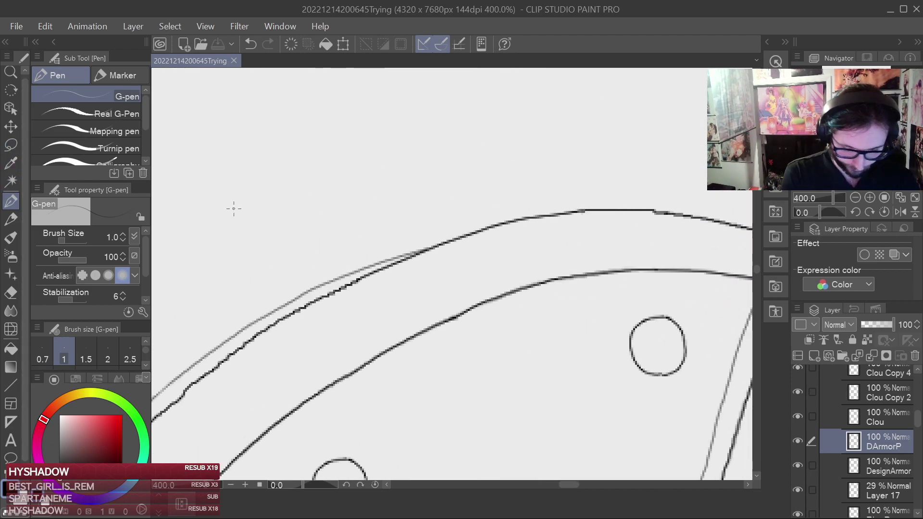
mouse_move(580, 211)
left_mouse_down()
mouse_move(462, 228)
mouse_move(299, 294)
left_mouse_up()
key("ctrl+z")
left_click_drag(383, 301, 538, 281)
scroll(491, 283, "up", 2)
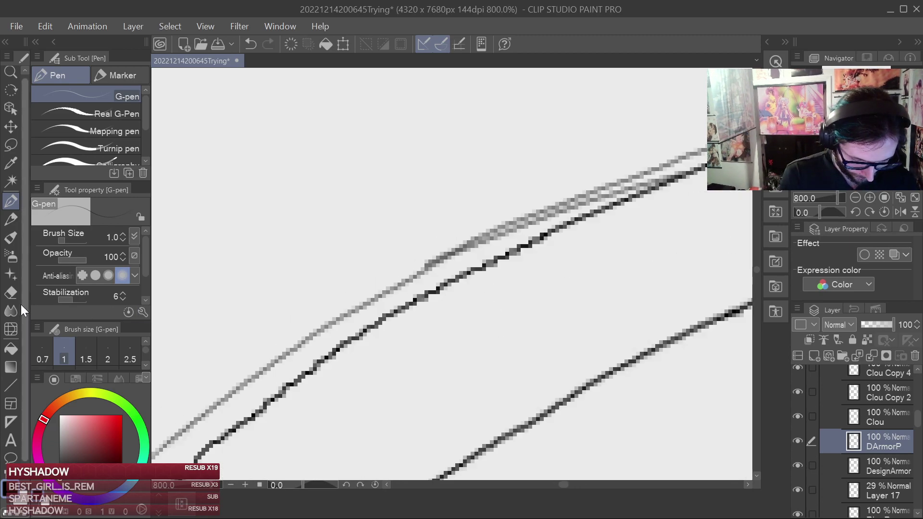
key("e")
mouse_move(517, 245)
left_mouse_down()
mouse_move(505, 240)
mouse_move(649, 192)
mouse_move(449, 270)
mouse_move(540, 208)
left_mouse_up()
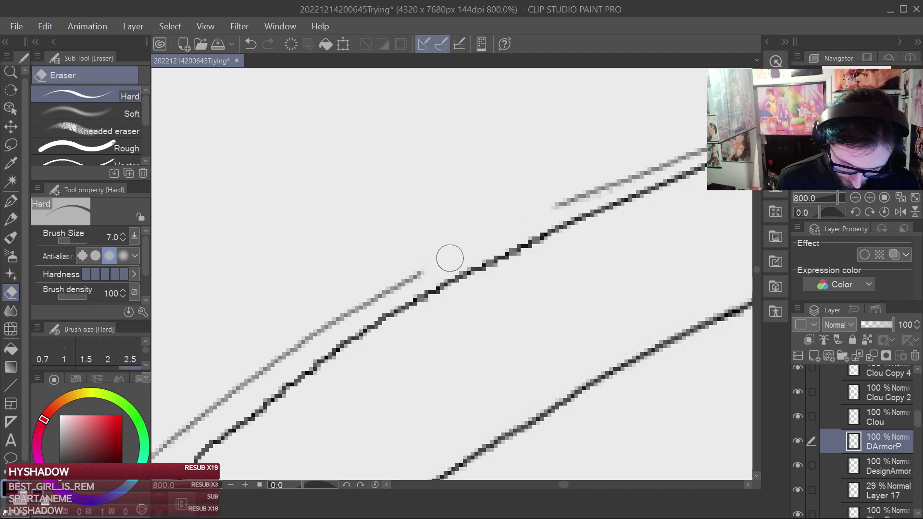
left_click_drag(456, 256, 330, 324)
key("ctrl+z")
key("ctrl+z")
key("ctrl+z")
key("ctrl+z")
key("ctrl+z")
key("ctrl+z")
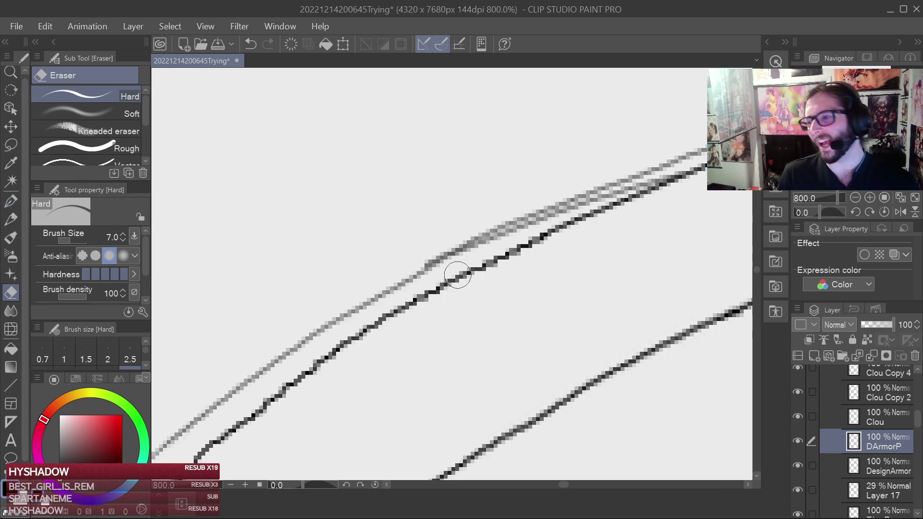
Erase the doubled strokes near the arch's top and redraw the gap as one clean thin line parallel to the border.
mouse_move(452, 258)
left_mouse_down()
mouse_move(435, 264)
mouse_move(517, 234)
mouse_move(515, 247)
mouse_move(557, 219)
mouse_move(665, 188)
left_mouse_up()
left_click_drag(503, 225, 574, 195)
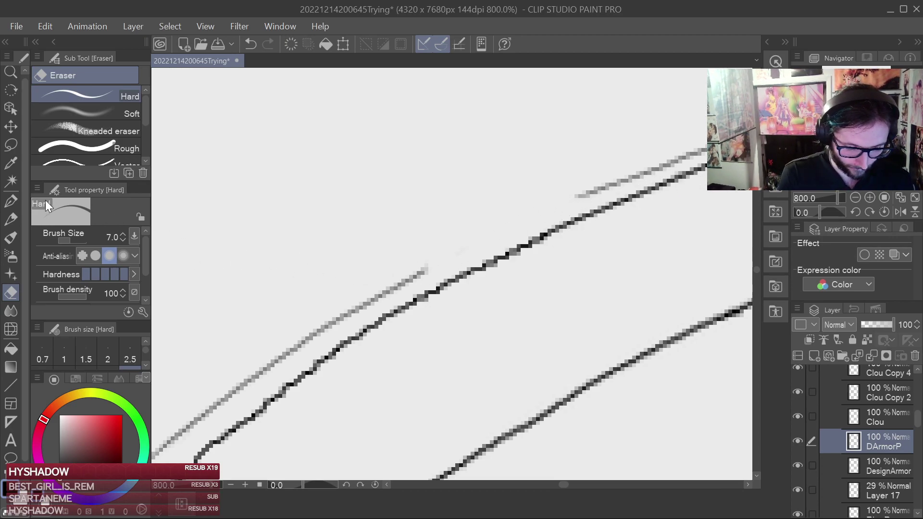
left_click(11, 201)
left_click_drag(574, 200, 497, 236)
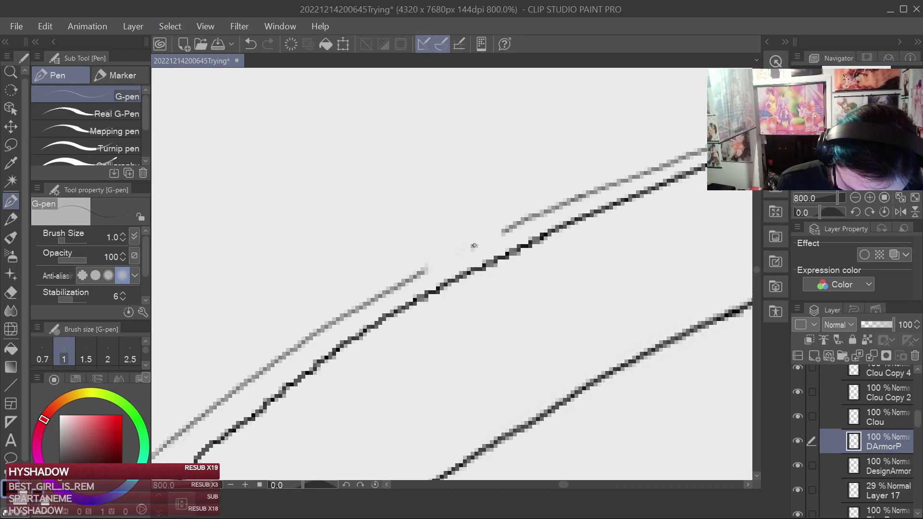
left_click_drag(443, 262, 504, 232)
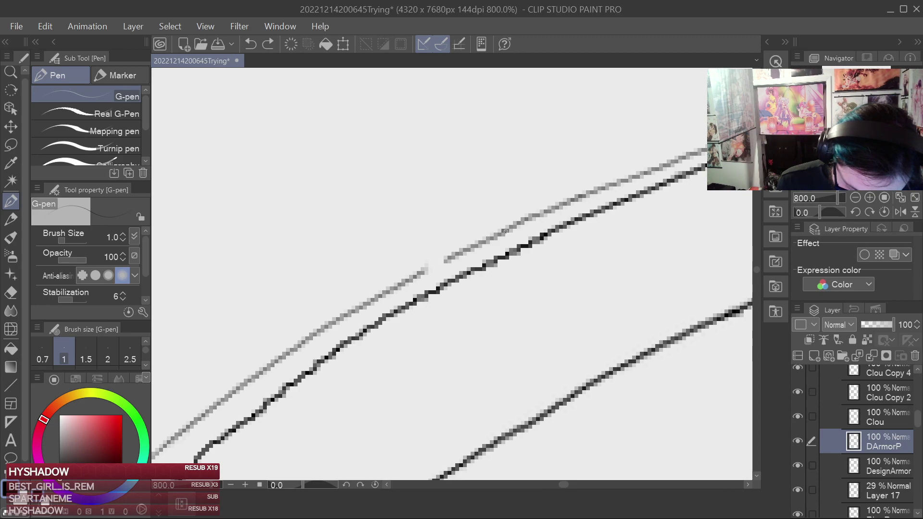
left_click_drag(427, 271, 443, 263)
scroll(609, 304, "down", 8)
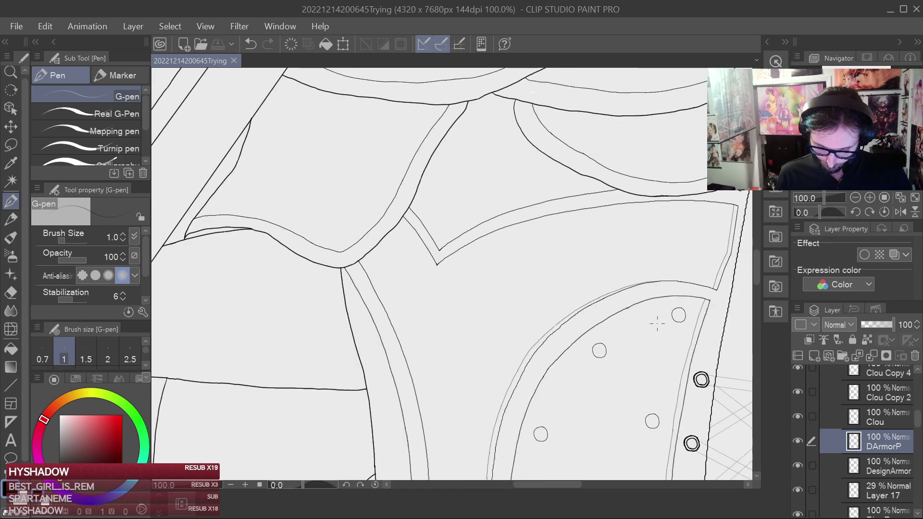
Start a thin inner line rising from the bottom corner of the corset's narrow side panel, redoing the first stroke.
scroll(657, 323, "down", 2)
left_click_drag(642, 342, 555, 243)
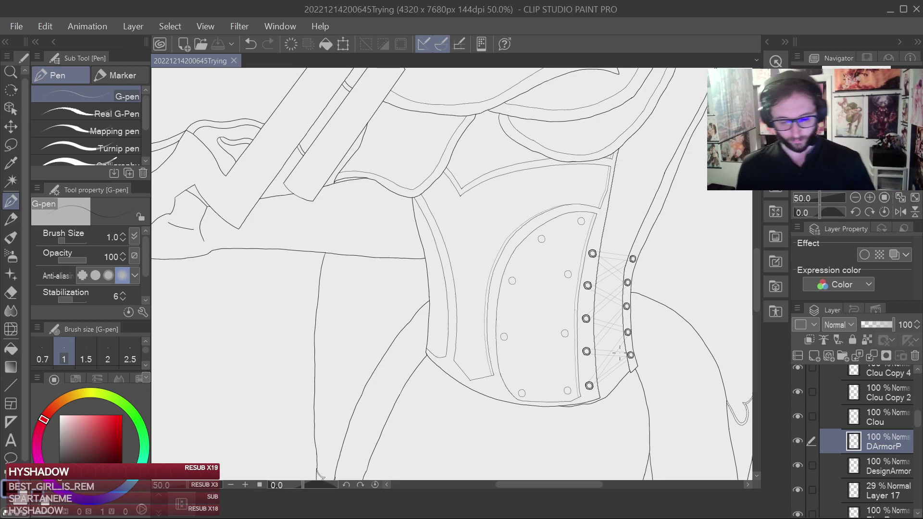
scroll(620, 353, "down", 2)
scroll(620, 353, "up", 3)
scroll(517, 259, "up", 1)
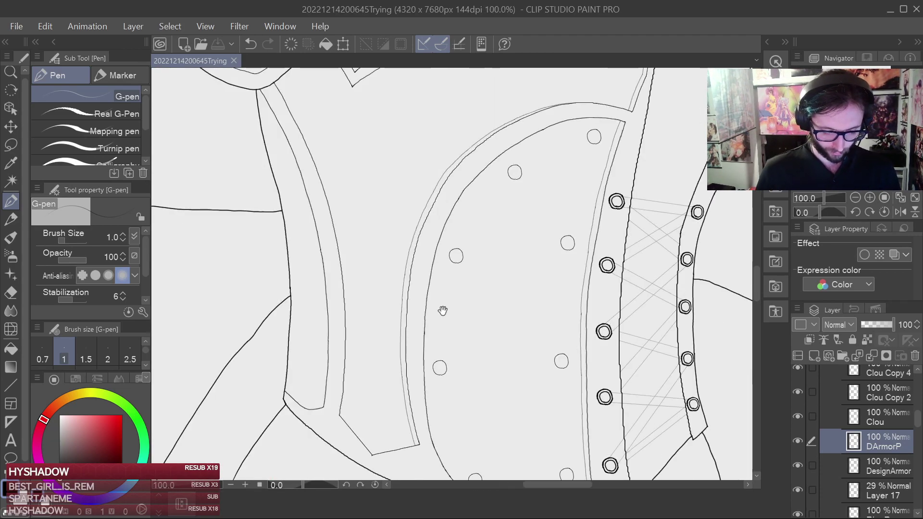
left_click_drag(441, 313, 516, 223)
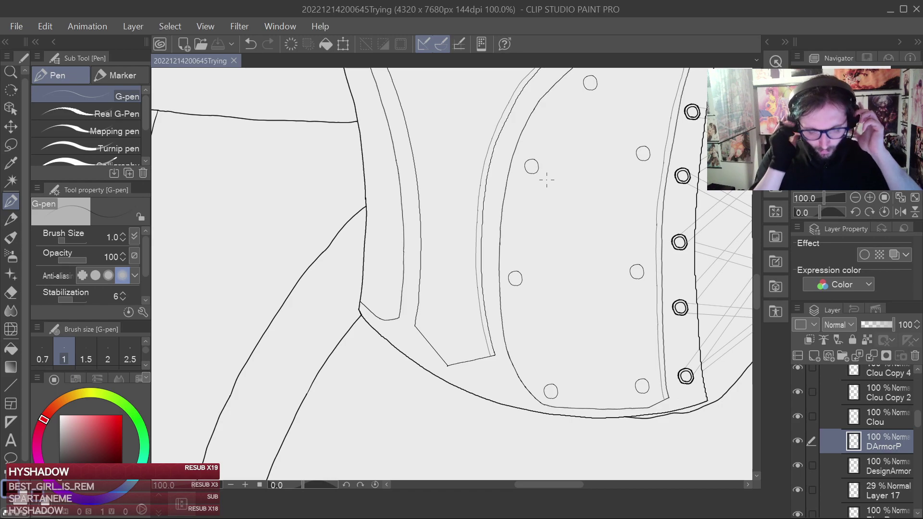
scroll(547, 180, "up", 1)
left_click_drag(431, 264, 512, 229)
scroll(480, 249, "up", 1)
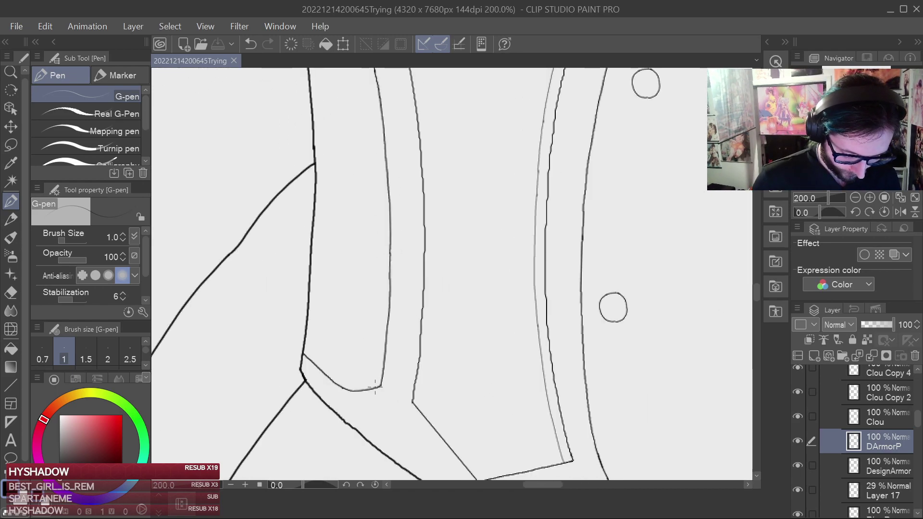
left_click_drag(377, 356, 377, 349)
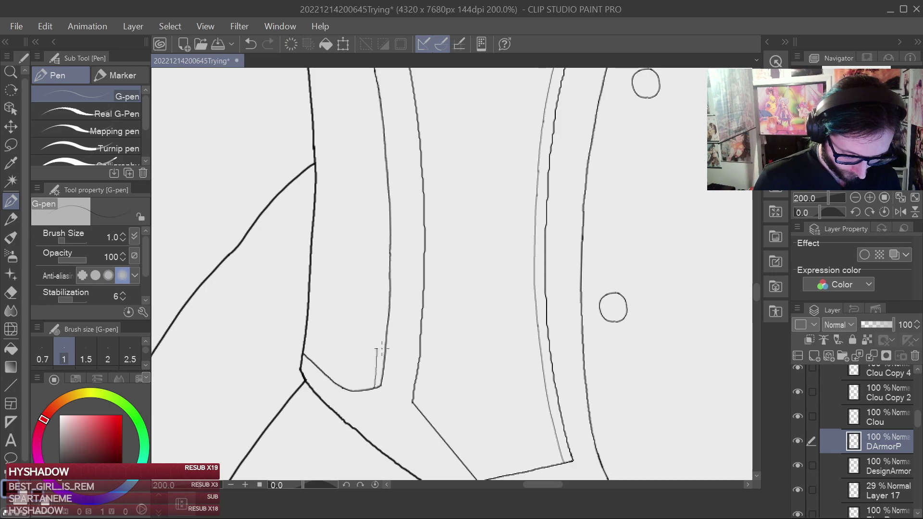
key("ctrl+z")
key("ctrl+z")
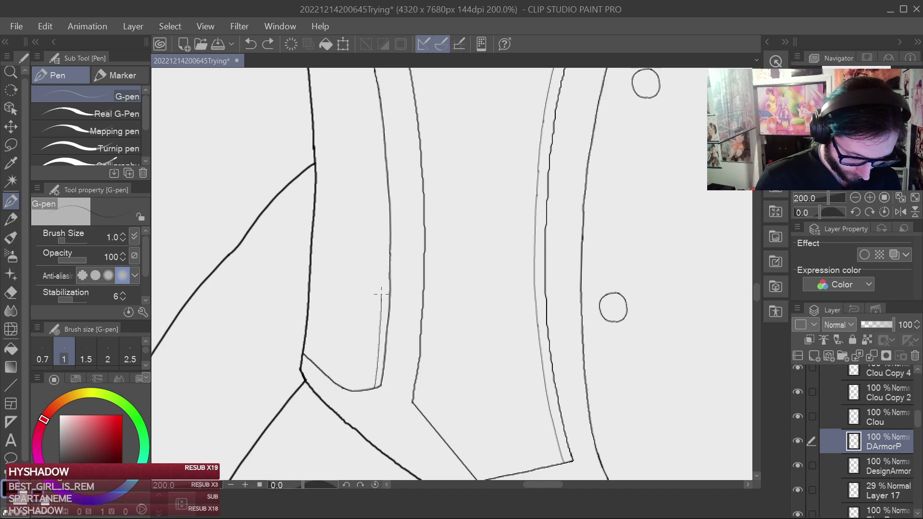
Erase the upper part of the side panel's thin line and redraw it farther up beside the edge.
scroll(386, 223, "up", 4)
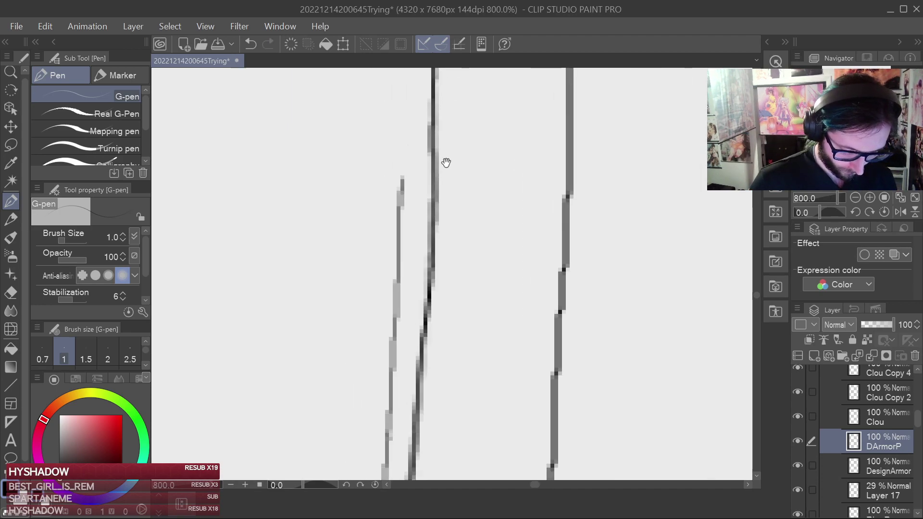
key("e")
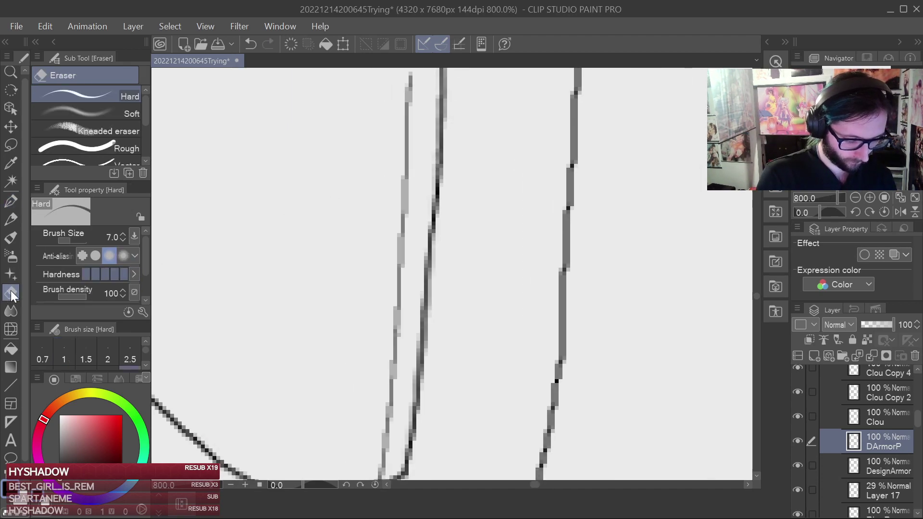
mouse_move(408, 208)
left_mouse_down()
mouse_move(410, 86)
mouse_move(400, 289)
mouse_move(400, 146)
left_mouse_up()
key("p")
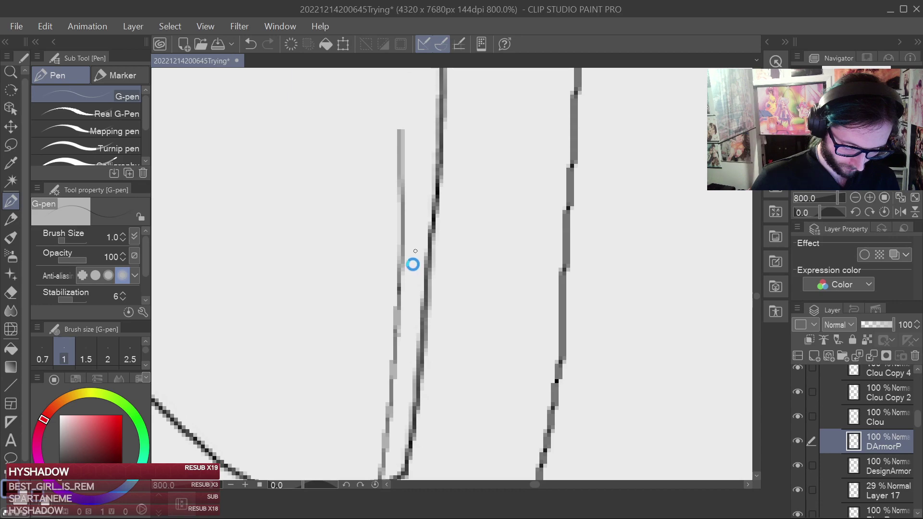
key("ctrl+z")
left_click_drag(401, 294, 403, 95)
scroll(462, 154, "down", 5)
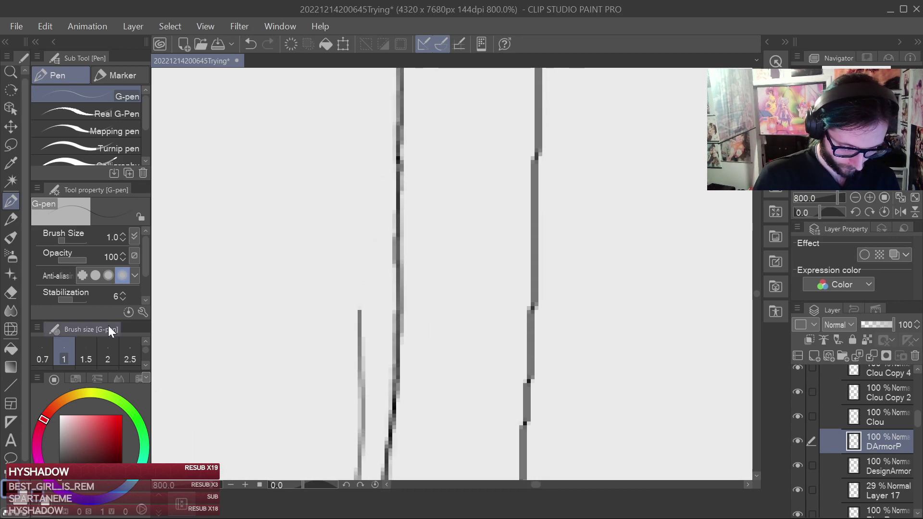
Trim the stray upper end of the side panel's thin line and continue it upward parallel to the edge.
left_click(11, 292)
mouse_move(359, 310)
left_mouse_down()
mouse_move(275, 326)
mouse_move(361, 400)
left_mouse_up()
left_click(11, 201)
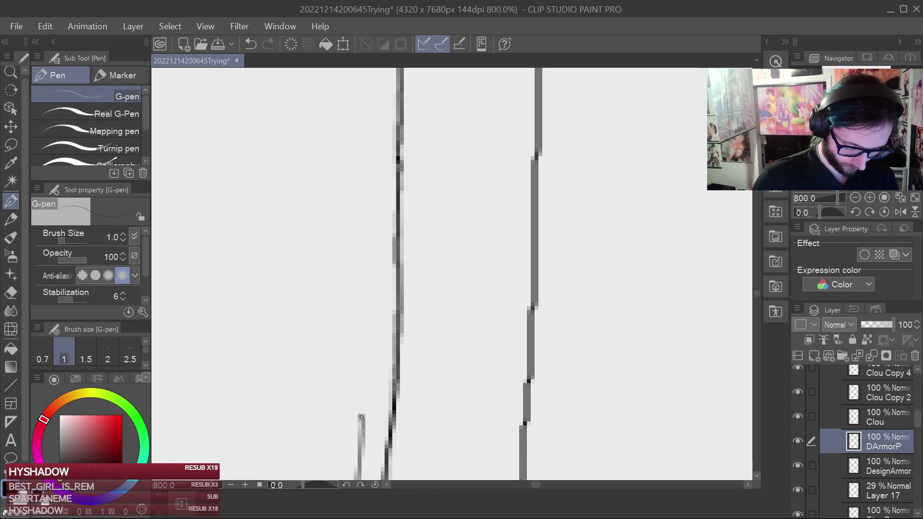
left_click_drag(365, 420, 356, 95)
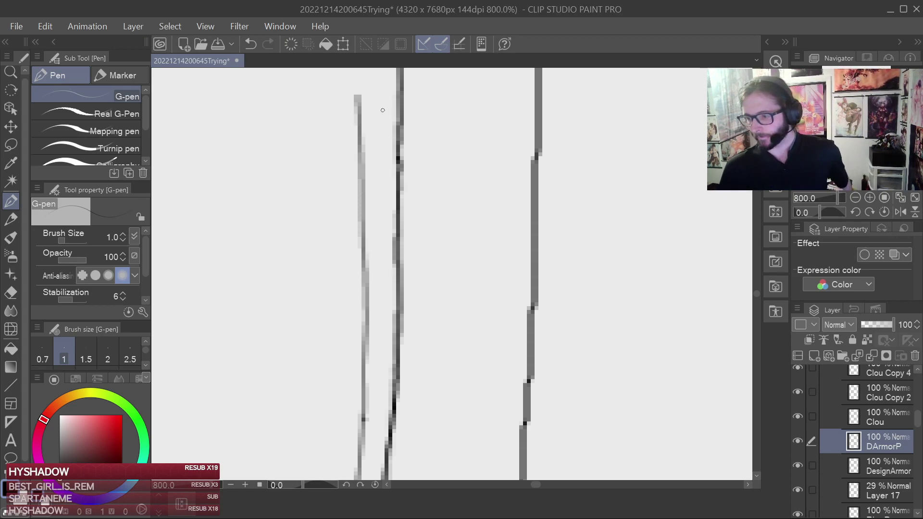
left_click_drag(450, 161, 448, 436)
left_click_drag(356, 375, 344, 250)
key("ctrl+z")
key("ctrl+z")
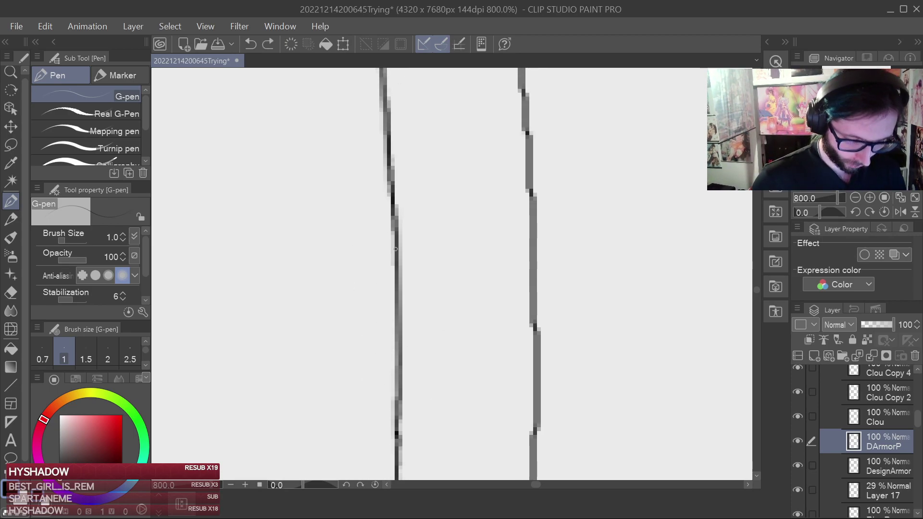
key("ctrl+y")
mouse_move(454, 339)
left_mouse_down()
mouse_move(425, 179)
mouse_move(433, 242)
left_mouse_up()
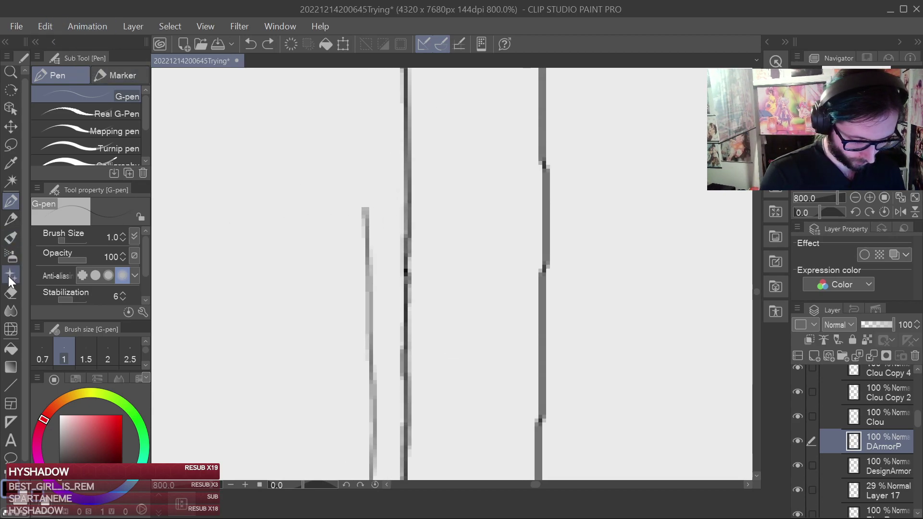
Trim the thin line's upper end again and mirror the canvas view horizontally.
left_click(11, 292)
left_click_drag(368, 289, 369, 220)
key("p")
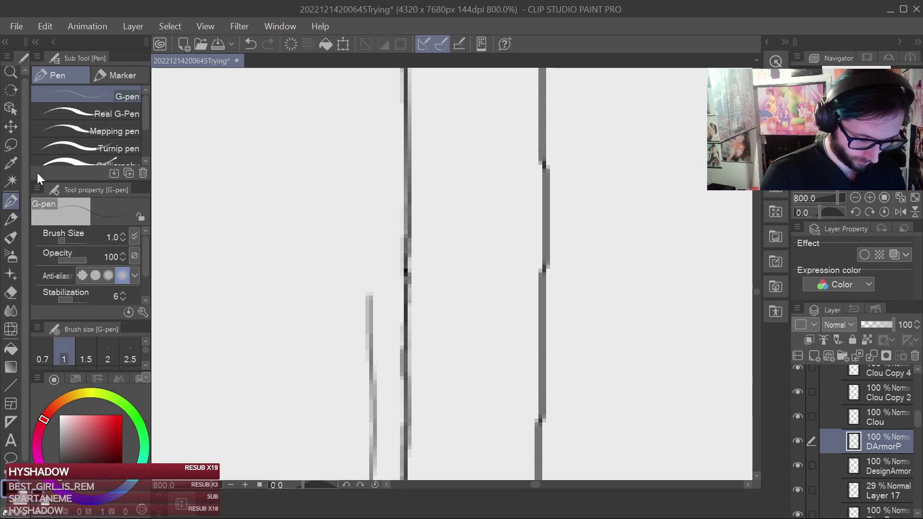
left_click(901, 212)
Draw the next stretch of thin line along the side panel's curved edge down to the existing line, and save the drawing.
left_click_drag(540, 96, 533, 303)
left_click_drag(574, 167, 519, 383)
left_click_drag(507, 240, 481, 346)
mouse_move(461, 409)
left_mouse_down()
mouse_move(492, 144)
mouse_move(484, 316)
mouse_move(452, 405)
left_mouse_up()
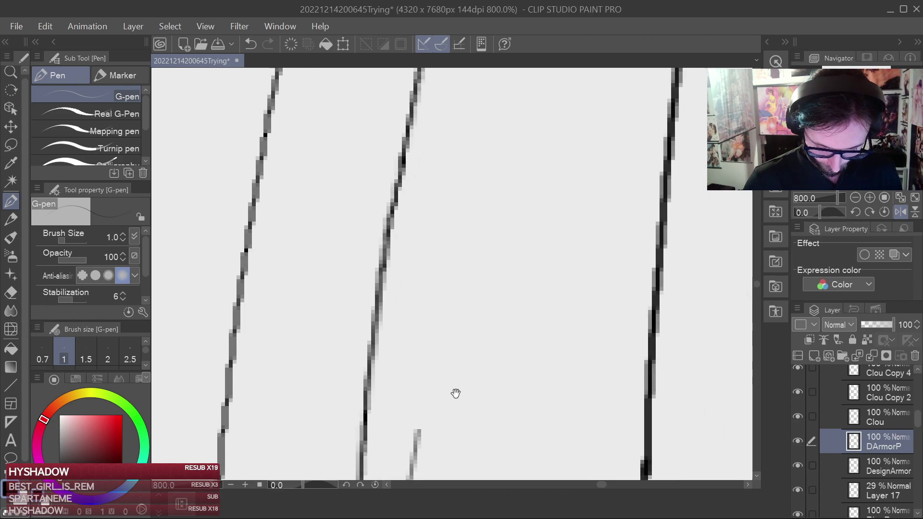
left_click_drag(475, 343, 529, 76)
key("ctrl+z")
mouse_move(463, 113)
left_mouse_down()
mouse_move(444, 234)
mouse_move(433, 422)
left_mouse_up()
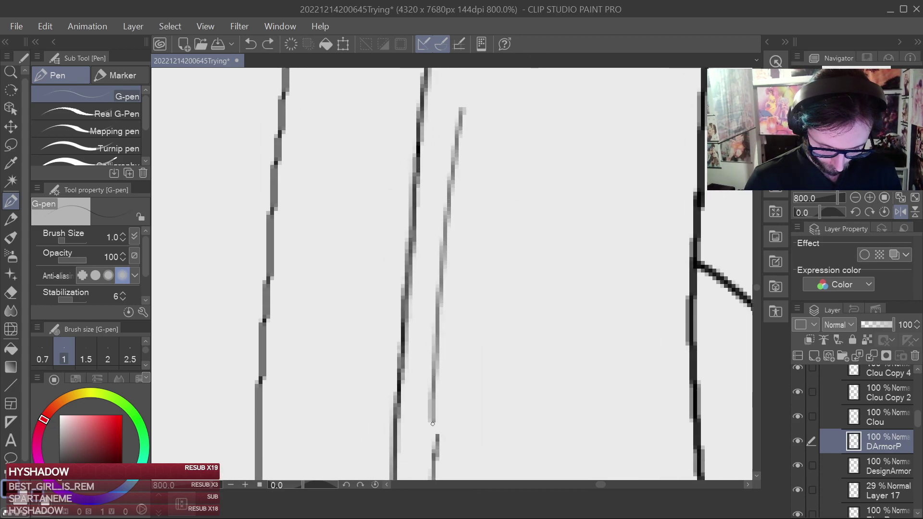
key("ctrl+s")
Erase the dark bump where the two thin strokes join on the side panel and switch back to the G-pen.
left_click_drag(497, 299, 494, 158)
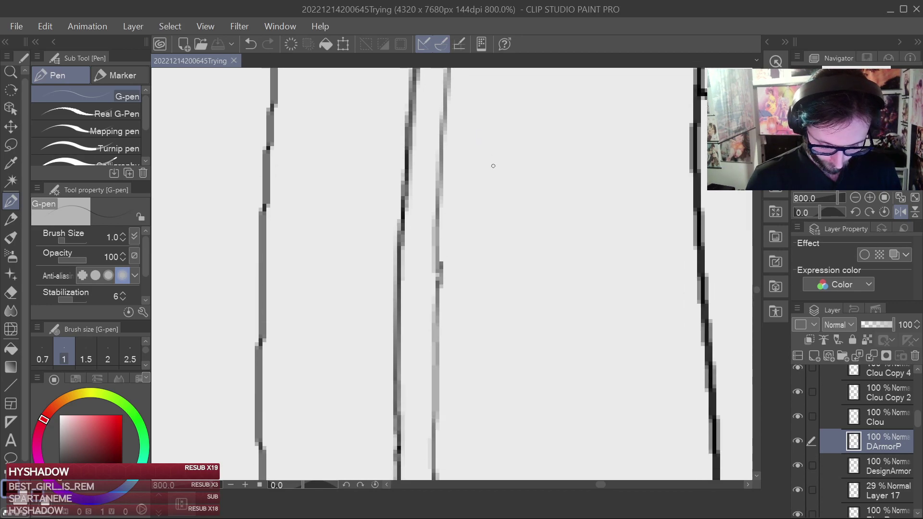
left_click_drag(453, 247, 426, 316)
key("e")
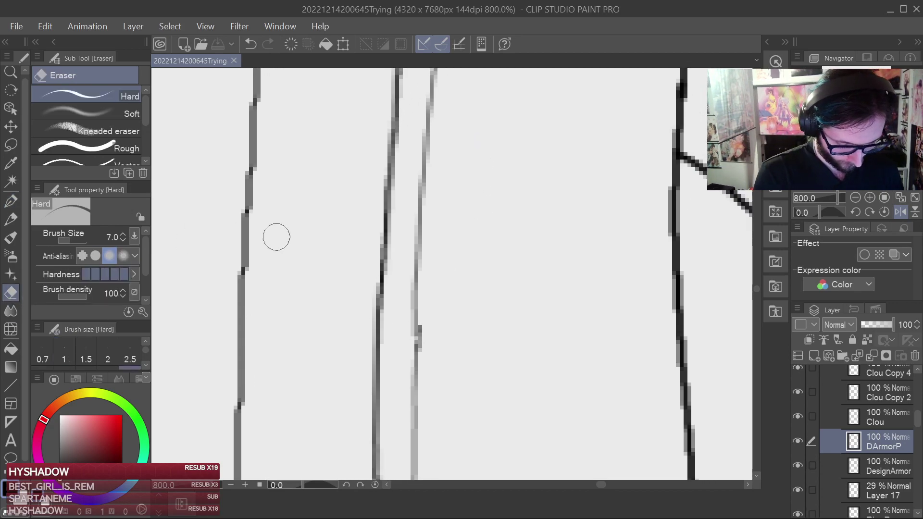
mouse_move(436, 347)
left_mouse_down()
mouse_move(432, 319)
mouse_move(436, 327)
left_mouse_up()
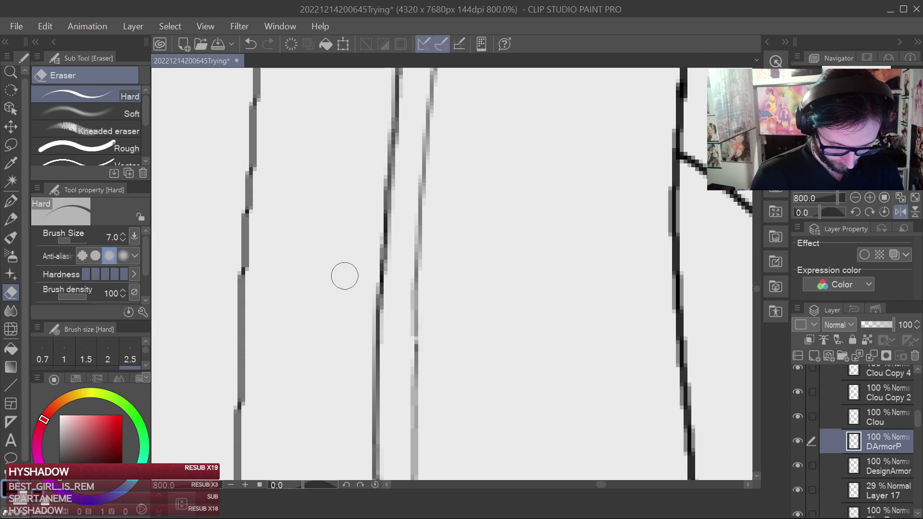
left_click(19, 204)
left_click_drag(470, 186, 445, 292)
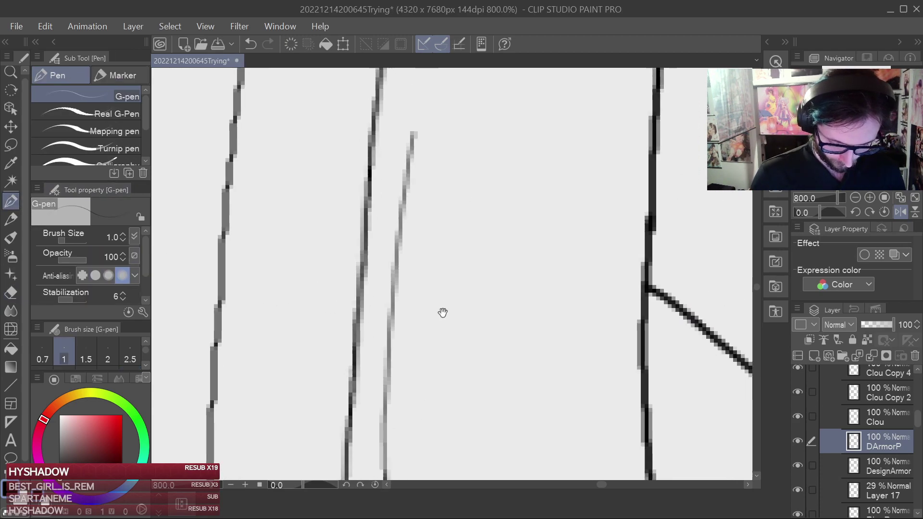
Try to extend the side panel's thin line upward with a curved stroke and join it to the stretch below.
left_click_drag(476, 140, 441, 363)
left_click_drag(387, 309, 429, 139)
key("ctrl+z")
mouse_move(382, 309)
left_mouse_down()
mouse_move(417, 155)
mouse_move(441, 96)
left_mouse_up()
left_click_drag(385, 303, 378, 340)
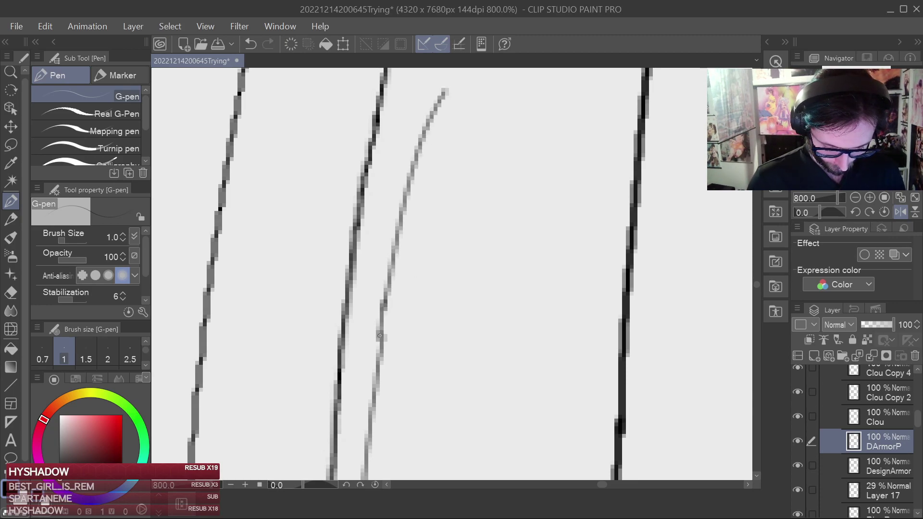
key("e")
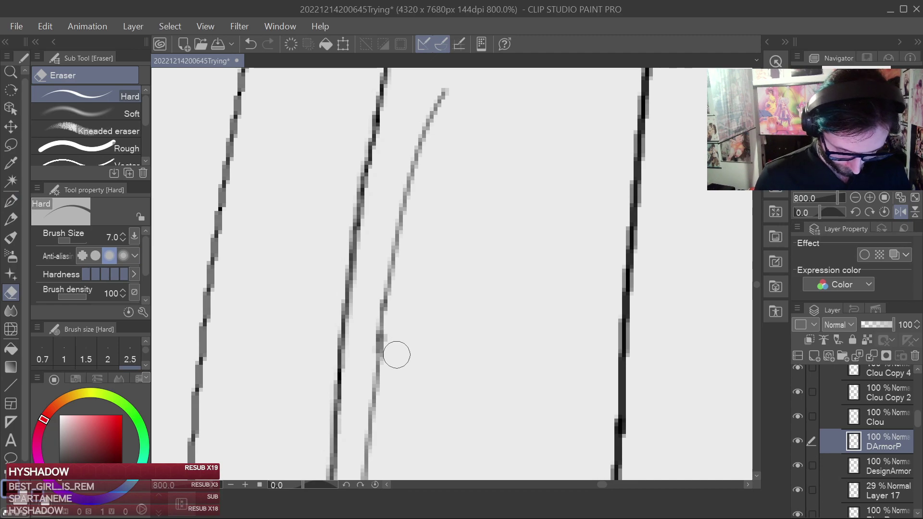
Erase the curved upper stroke and trim the thin line back below the thick join.
left_click(11, 201)
left_click_drag(513, 168, 496, 228)
left_click(17, 291)
mouse_move(392, 200)
left_mouse_down()
mouse_move(401, 218)
mouse_move(394, 225)
mouse_move(396, 213)
mouse_move(385, 260)
mouse_move(391, 309)
mouse_move(373, 340)
left_mouse_up()
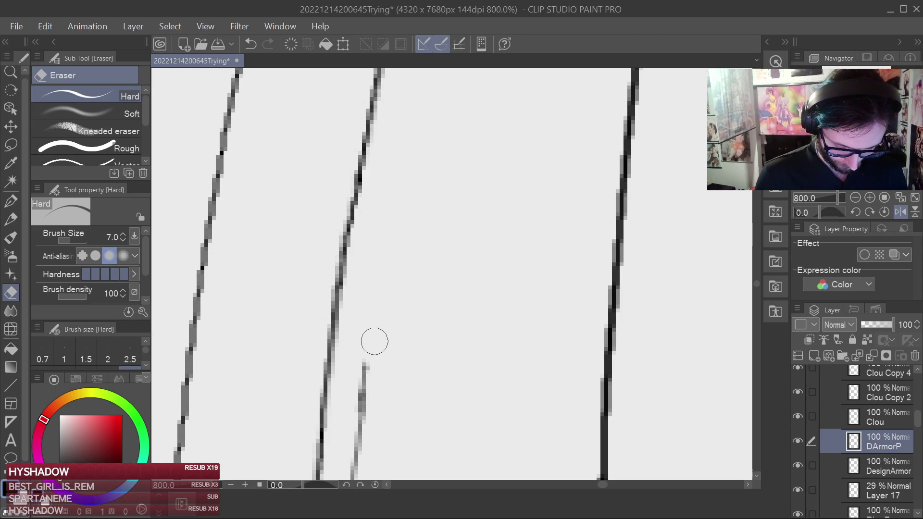
left_click_drag(365, 375, 362, 408)
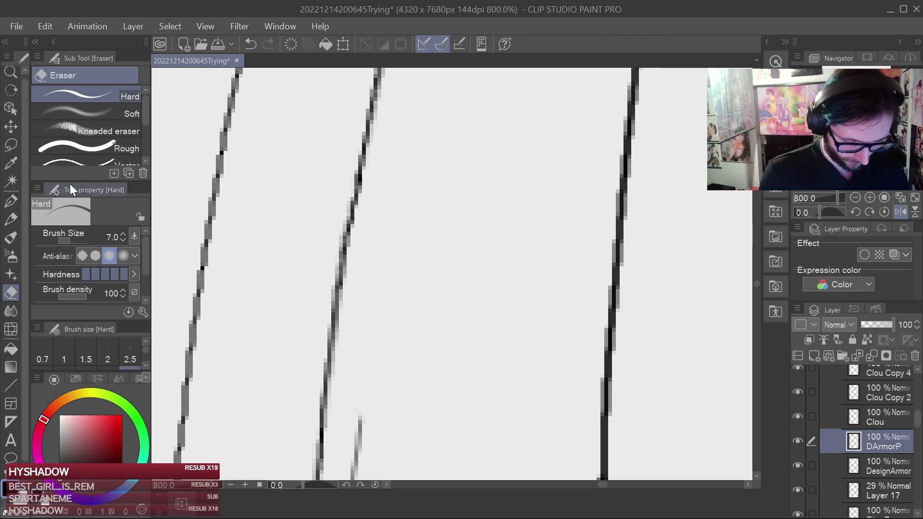
Draw a straighter upper stretch of thin line parallel to the side panel's edge with the G-pen and trim its lower end.
key("p")
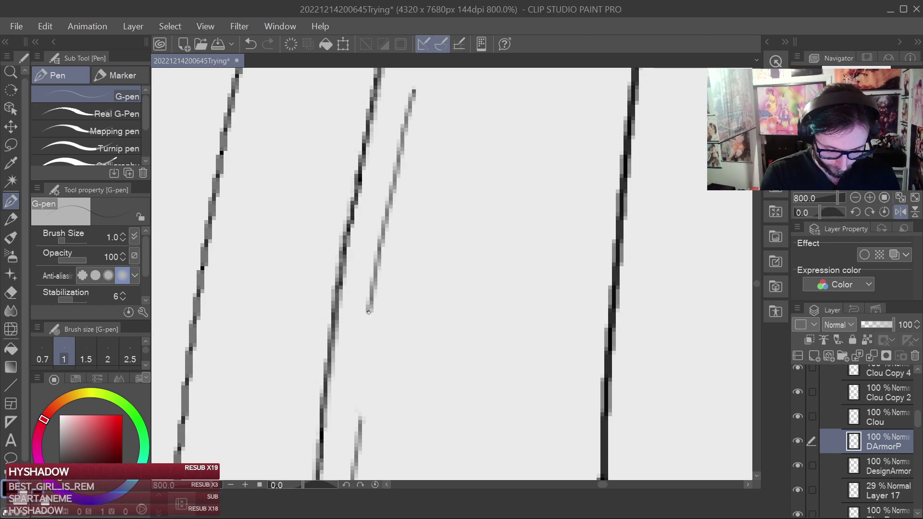
mouse_move(365, 342)
left_mouse_down()
mouse_move(360, 372)
mouse_move(424, 249)
left_mouse_up()
left_click(11, 292)
left_click_drag(376, 360, 391, 313)
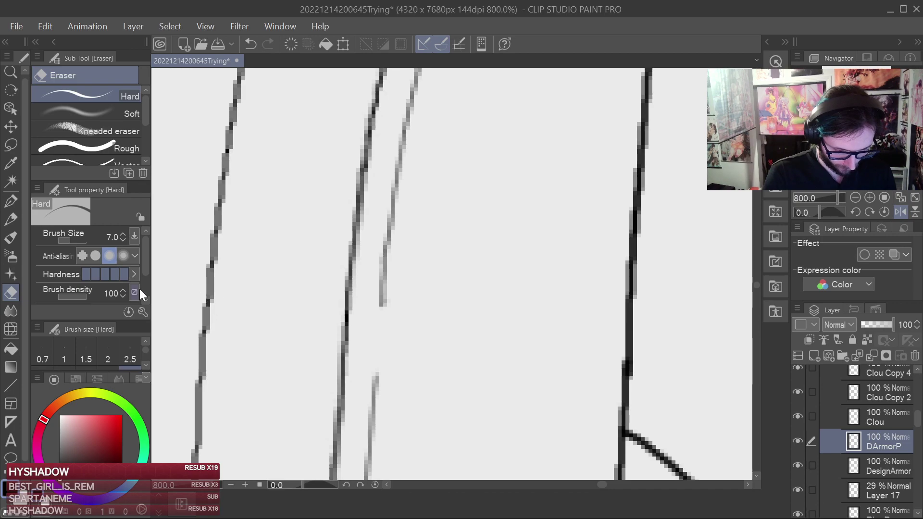
Bridge the gap between the two thin line stretches with a short G-pen stroke and save the drawing.
left_click(14, 202)
left_click_drag(380, 317, 377, 354)
left_click_drag(460, 159, 373, 476)
left_click_drag(416, 286, 359, 447)
scroll(425, 317, "down", 7)
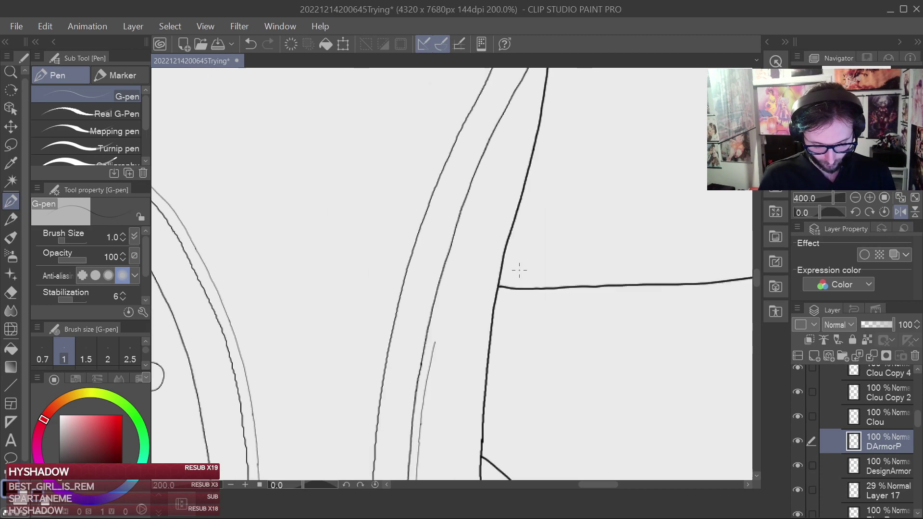
scroll(525, 310, "down", 1)
mouse_move(528, 338)
left_mouse_down()
mouse_move(525, 189)
mouse_move(454, 439)
left_mouse_up()
key("ctrl+s")
scroll(456, 380, "up", 1)
scroll(447, 345, "up", 1)
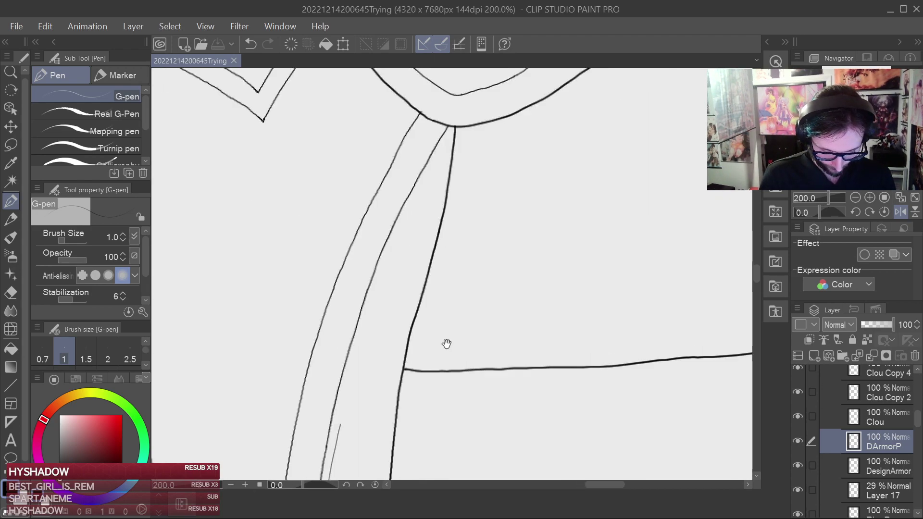
left_click_drag(447, 343, 443, 268)
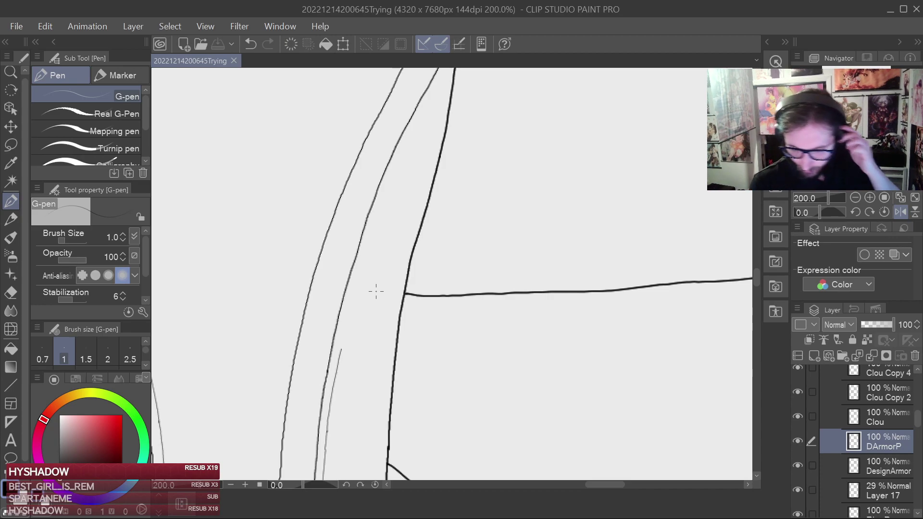
scroll(356, 325, "up", 4)
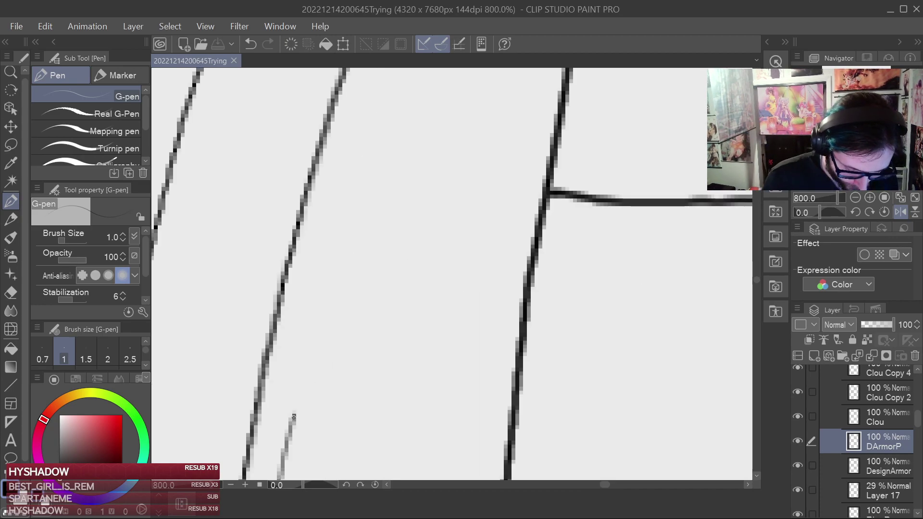
left_click_drag(300, 393, 340, 268)
key("ctrl+z")
left_click_drag(291, 420, 346, 234)
key("ctrl+z")
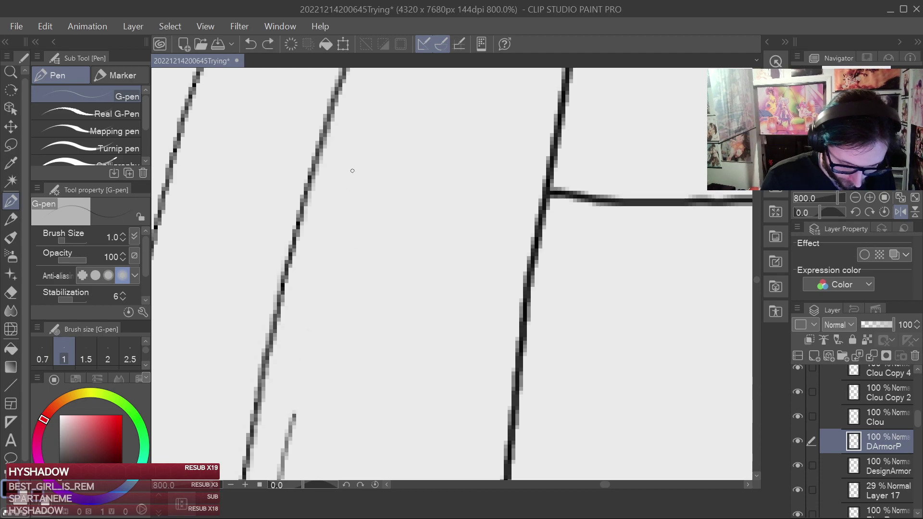
left_click_drag(308, 304, 291, 372)
key("ctrl+z")
Extend the thin inner armor line upward, parallel to the neighbouring contour, with the size 1 G-pen and erase the bump at the joint.
left_click_drag(361, 154, 293, 404)
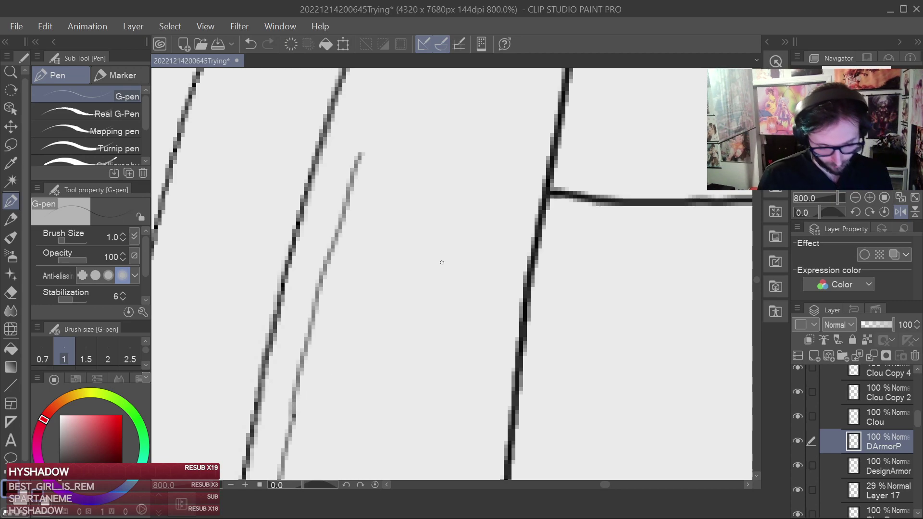
left_click_drag(432, 293, 511, 185)
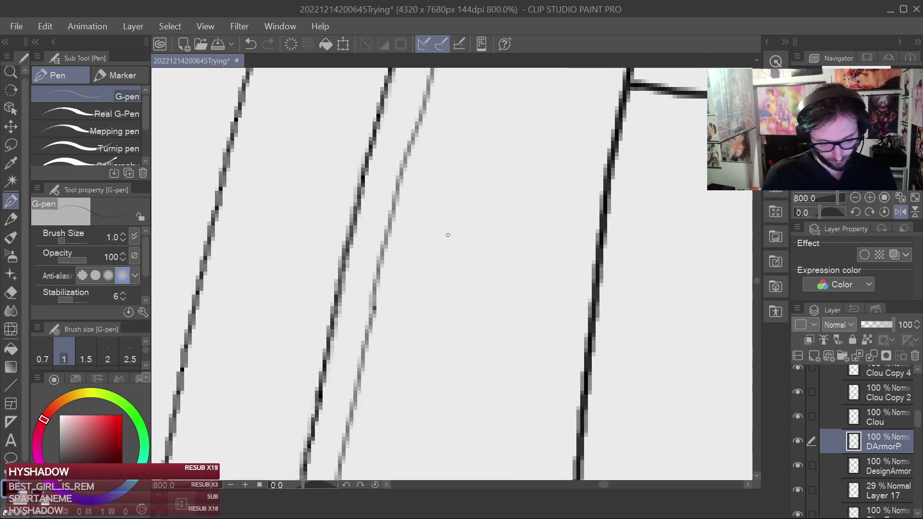
key("e")
mouse_move(378, 312)
left_mouse_down()
mouse_move(359, 287)
mouse_move(373, 297)
mouse_move(369, 323)
left_mouse_up()
left_click(12, 206)
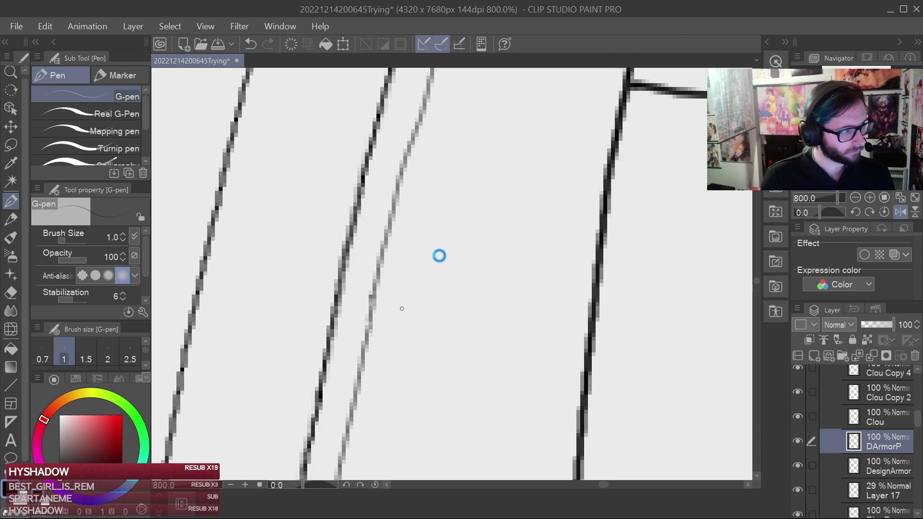
Erase a short section below the thin inner line's upper end, bridge the gap with short pen strokes, and thin out the joint.
scroll(402, 303, "up", 5)
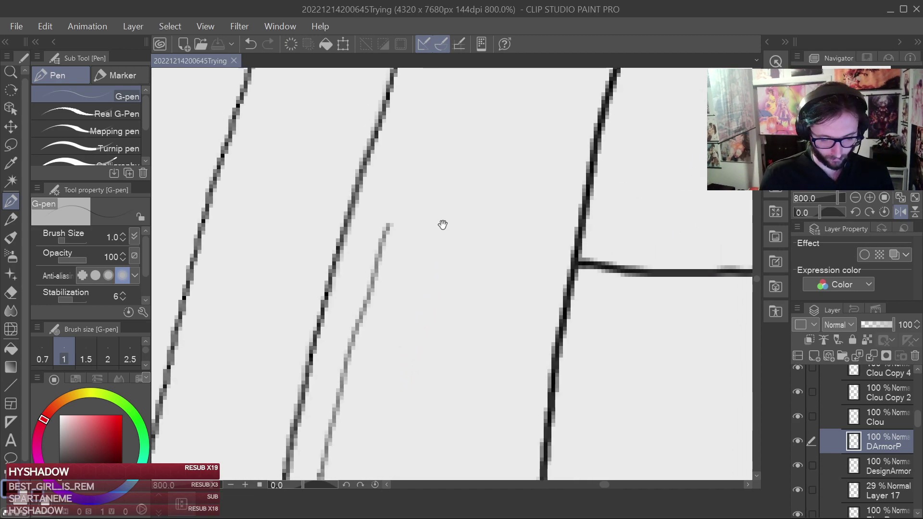
left_click(12, 294)
left_click_drag(353, 320, 340, 360)
left_click(12, 201)
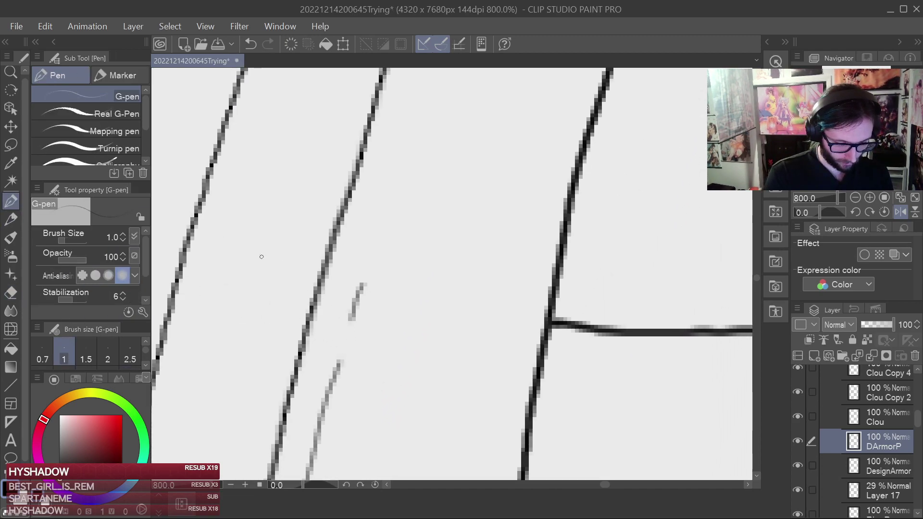
left_click_drag(352, 317, 346, 327)
left_click_drag(339, 363, 345, 343)
key("e")
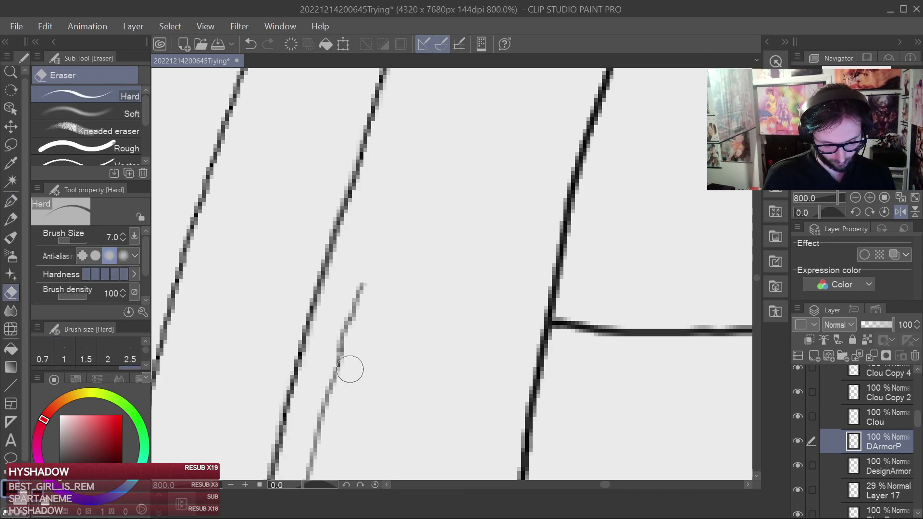
key("p")
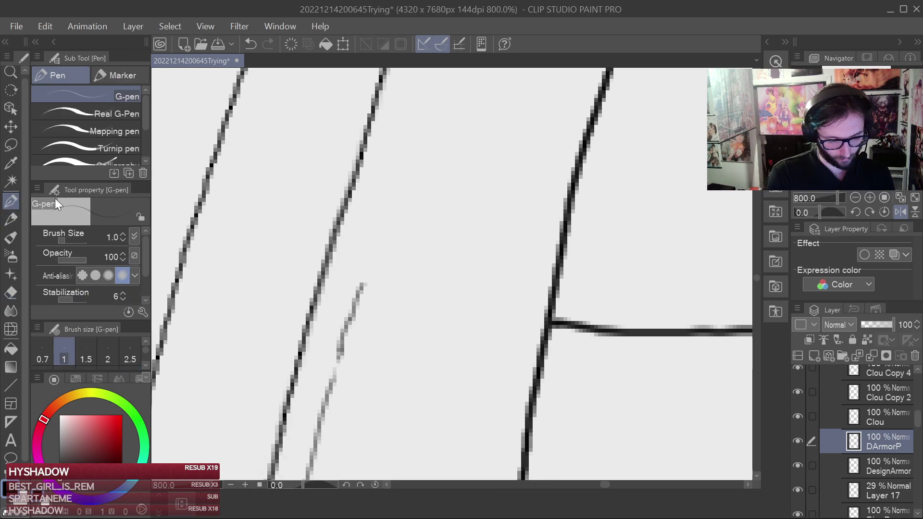
Try to extend the thin inner line further upward alongside the curved contour, and undo the added strokes.
left_click_drag(445, 243, 386, 351)
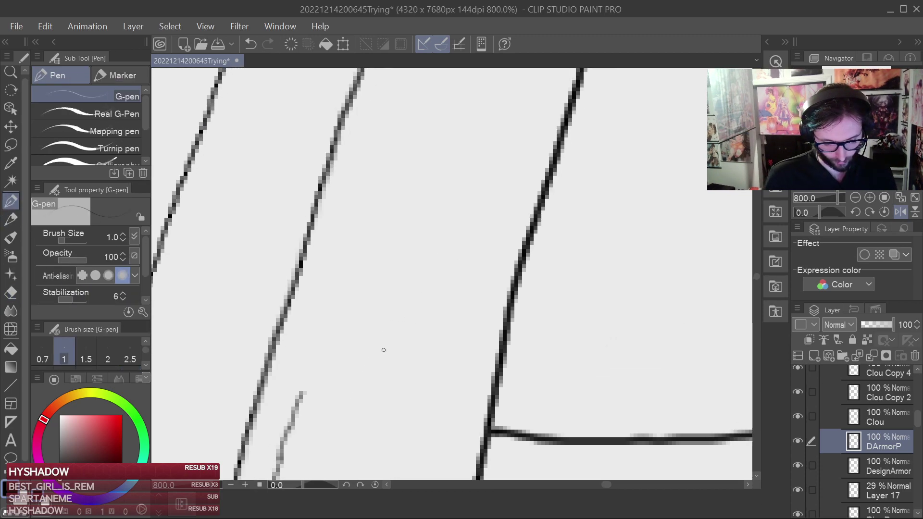
left_click_drag(305, 388, 344, 275)
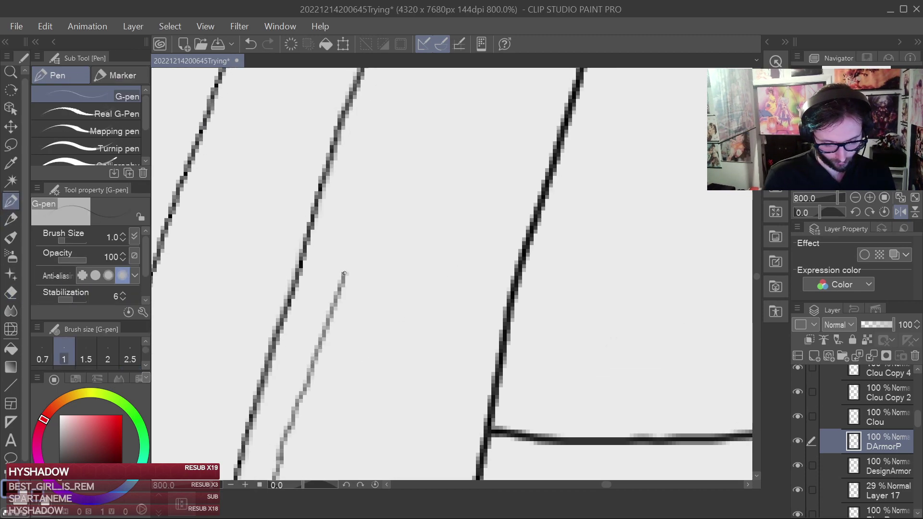
left_click_drag(361, 227, 396, 140)
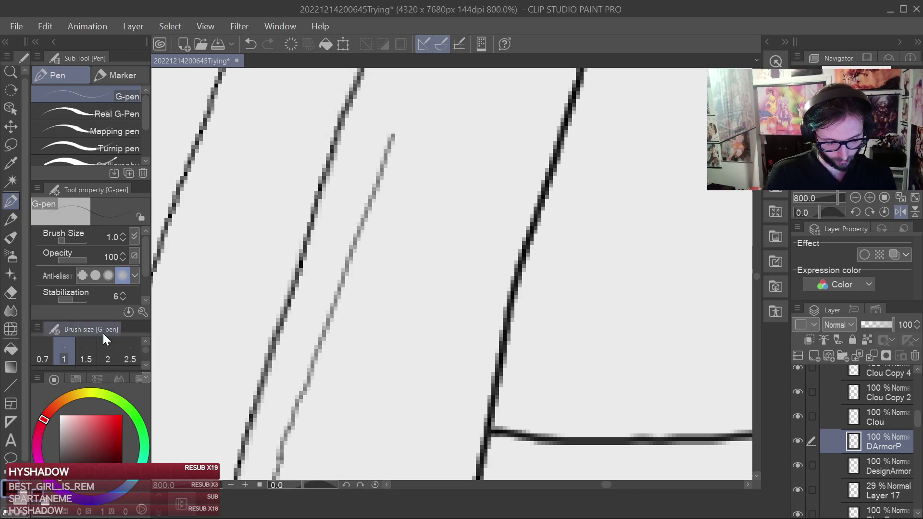
key("ctrl+z")
Save the drawing and examine the lower section of the thin inner line beside the diagonal contour.
key("ctrl+s")
left_click_drag(410, 224, 354, 391)
scroll(423, 262, "down", 2)
left_click_drag(444, 292, 490, 165)
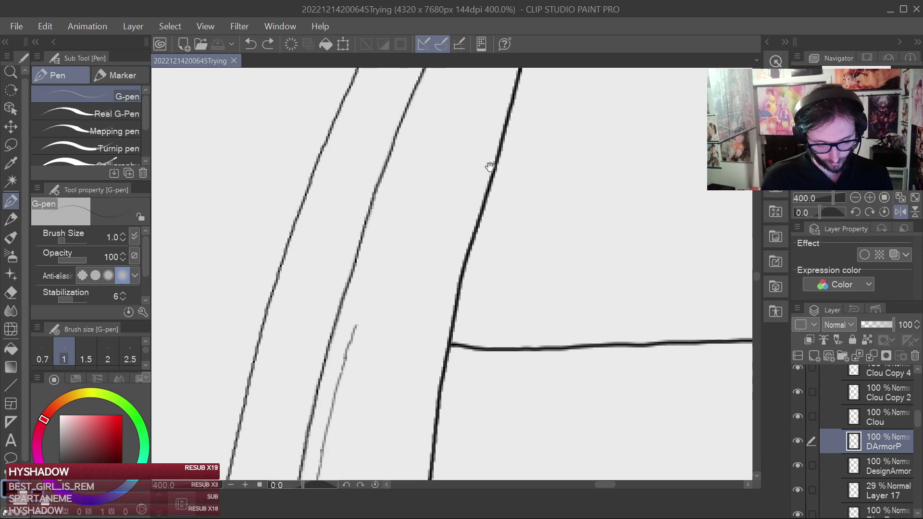
mouse_move(435, 292)
left_mouse_down()
mouse_move(485, 146)
mouse_move(465, 194)
left_mouse_up()
left_click_drag(405, 407, 496, 162)
left_click_drag(466, 312, 493, 270)
scroll(485, 181, "down", 3)
scroll(490, 261, "up", 5)
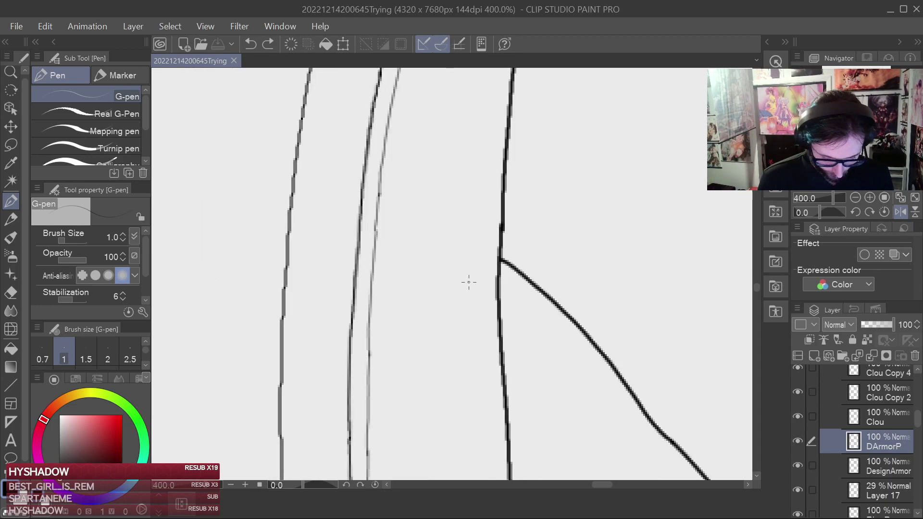
left_click_drag(455, 219, 452, 251)
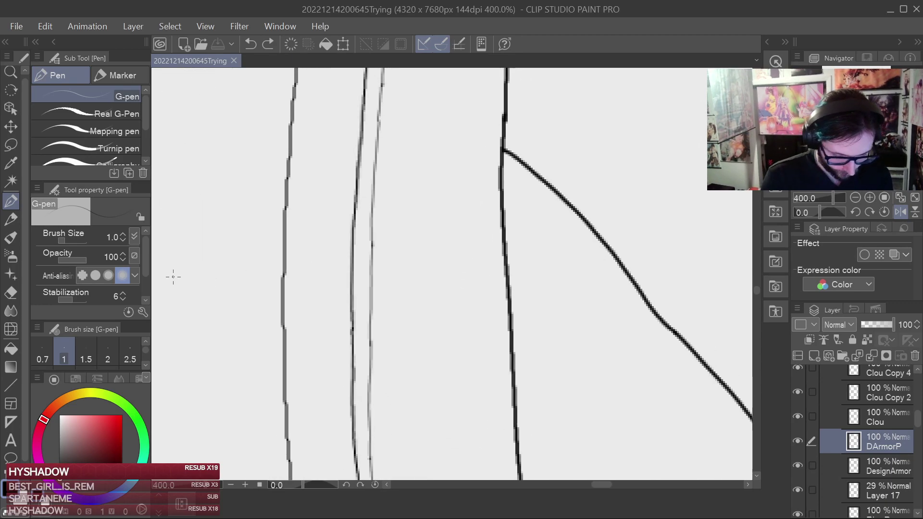
Try to smooth the lower section of the thin inner line by erasing it and redrawing it with the G-pen.
left_click(11, 292)
left_click_drag(375, 378, 368, 269)
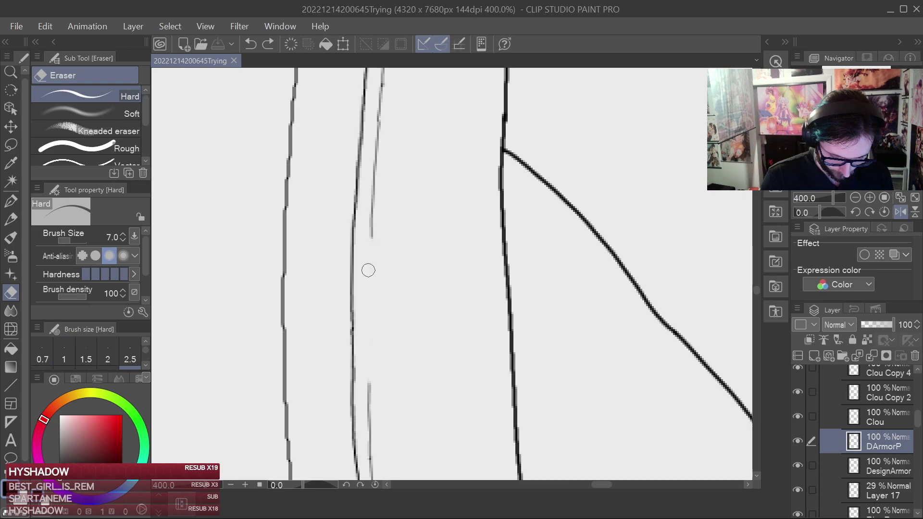
left_click_drag(372, 220, 373, 212)
scroll(411, 297, "up", 2)
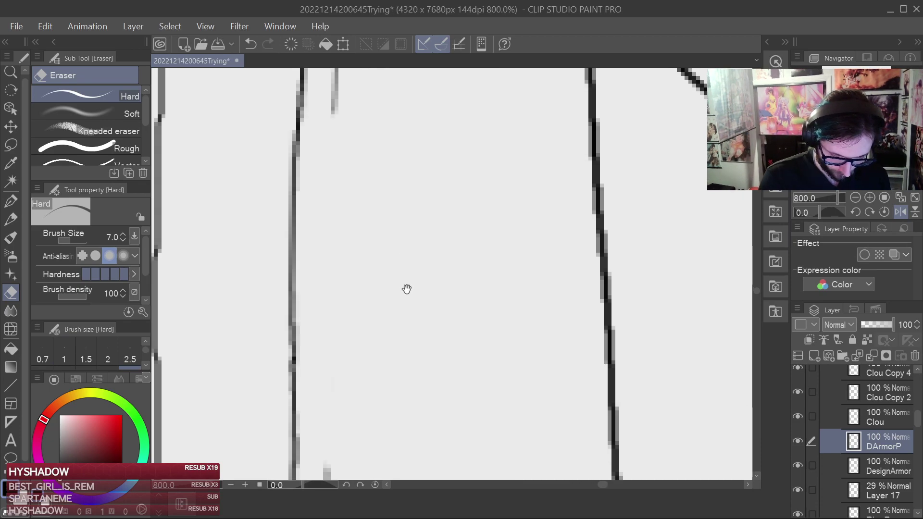
left_click_drag(408, 290, 392, 255)
left_click(11, 201)
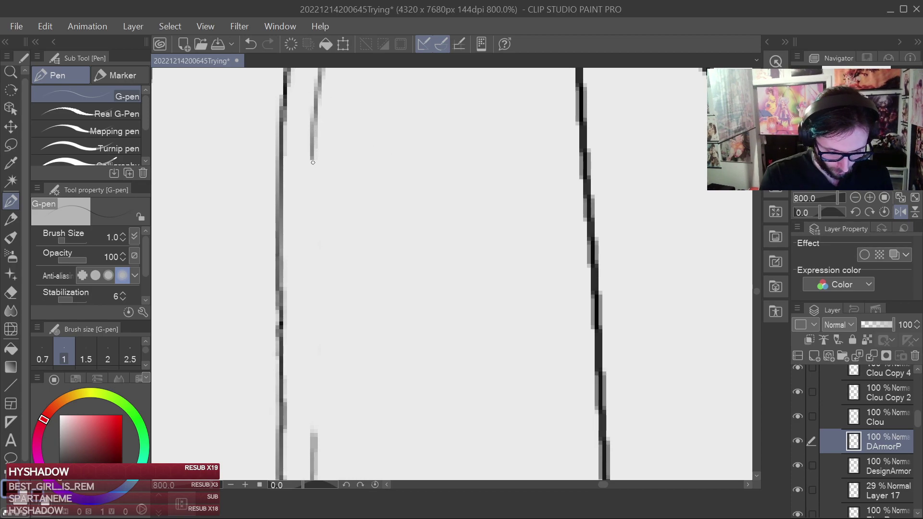
left_click_drag(308, 266, 308, 310)
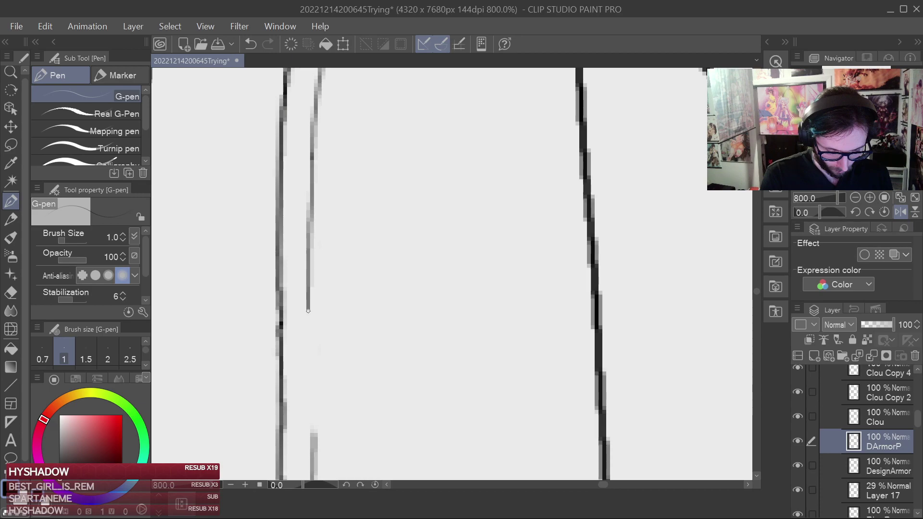
left_click_drag(308, 357, 311, 415)
scroll(428, 270, "down", 2)
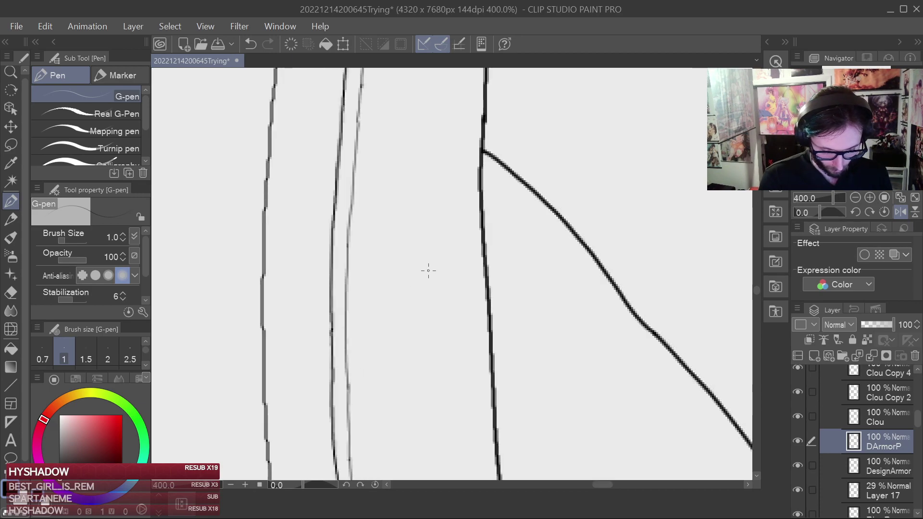
key("ctrl+z")
key("ctrl+y")
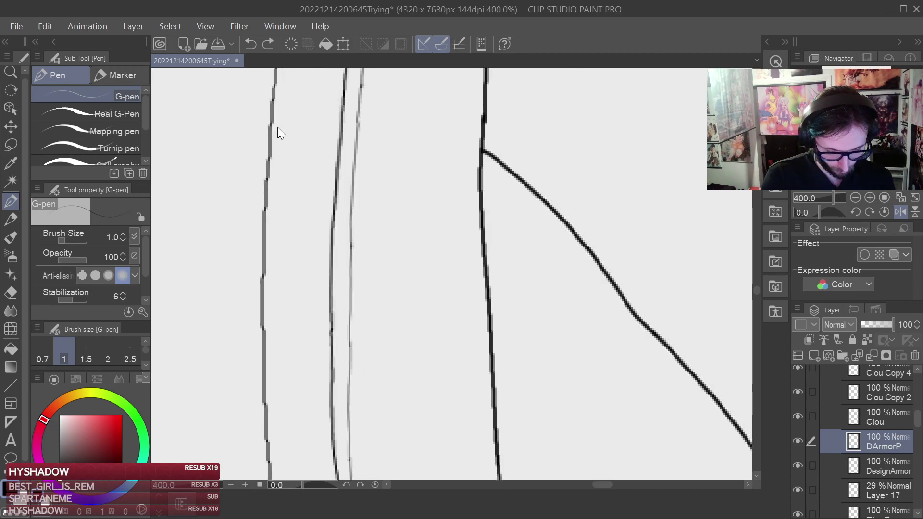
Check the lower section of the thin inner line up close and save the drawing.
scroll(394, 259, "up", 2)
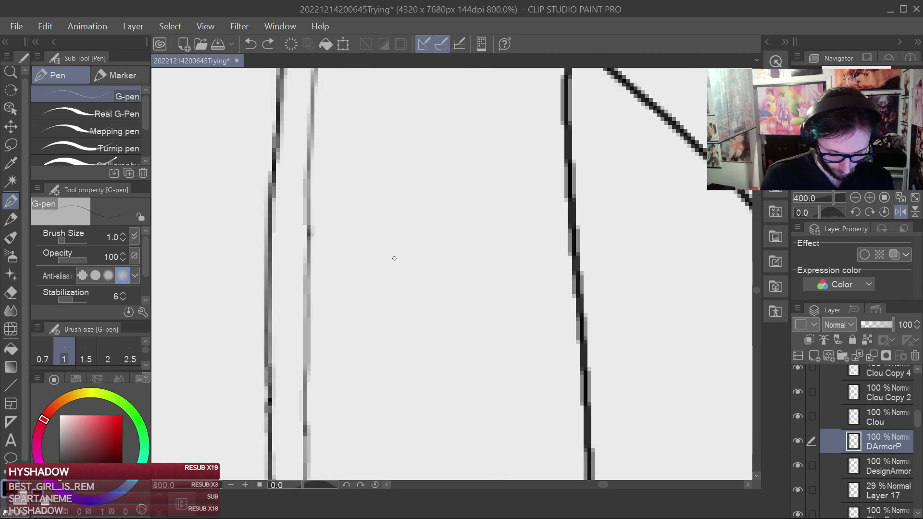
scroll(395, 256, "down", 4)
key("ctrl+s")
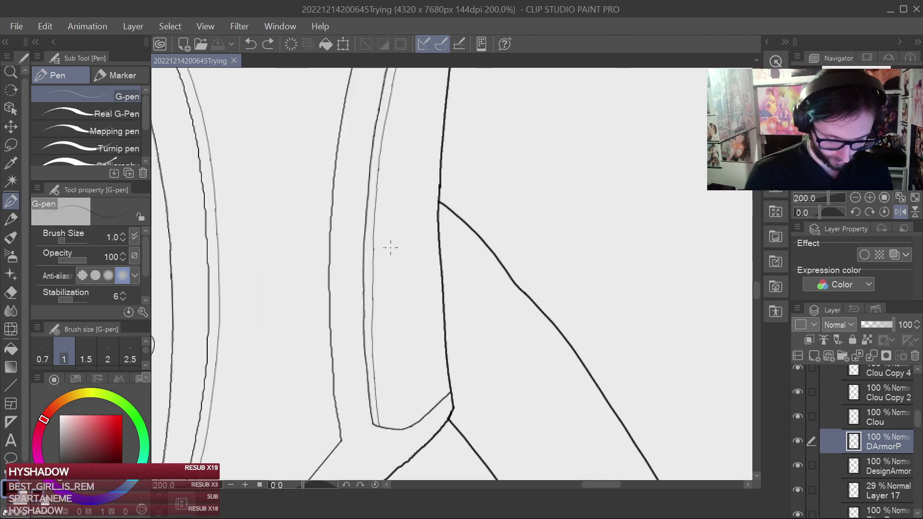
scroll(391, 330, "up", 2)
scroll(455, 264, "up", 2)
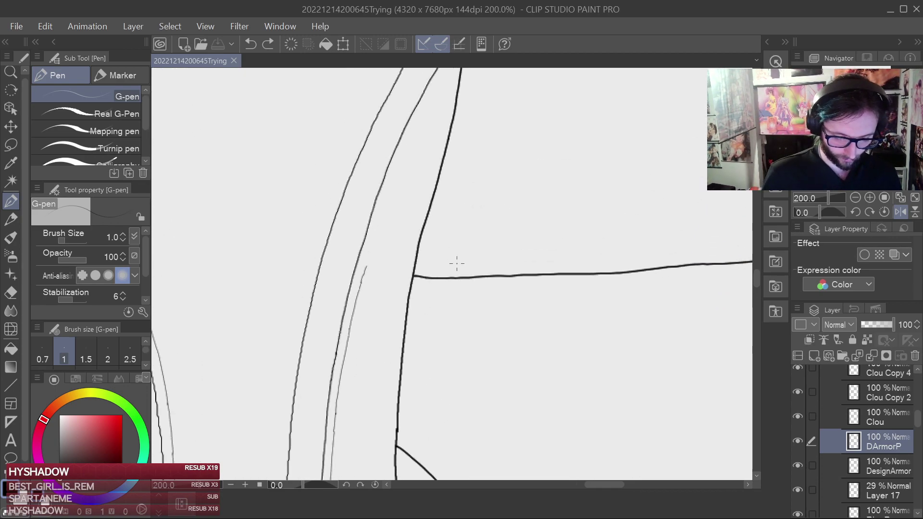
mouse_move(457, 243)
left_mouse_down()
mouse_move(583, 250)
mouse_move(614, 278)
left_mouse_up()
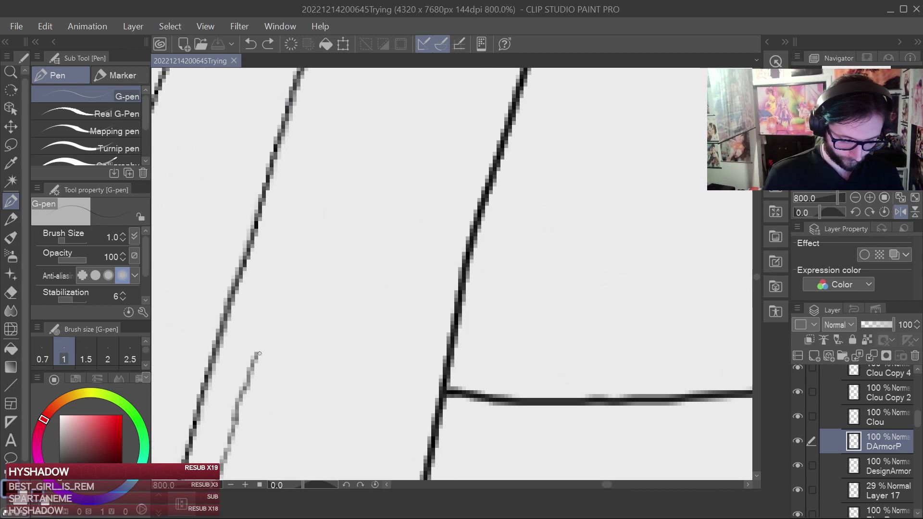
left_click_drag(261, 342, 268, 309)
key("ctrl+z")
left_click_drag(262, 344, 327, 166)
key("ctrl+z")
key("ctrl+z")
left_click_drag(300, 232, 358, 72)
mouse_move(417, 136)
left_mouse_down()
mouse_move(375, 268)
mouse_move(307, 377)
mouse_move(282, 305)
mouse_move(302, 268)
left_mouse_up()
key("ctrl+z")
Draw the thin inner line upward between the two contours until it meets the curved edge above, redoing the uppermost stroke.
mouse_move(258, 369)
left_mouse_down()
mouse_move(357, 133)
mouse_move(372, 221)
mouse_move(317, 380)
mouse_move(265, 361)
mouse_move(358, 161)
left_mouse_up()
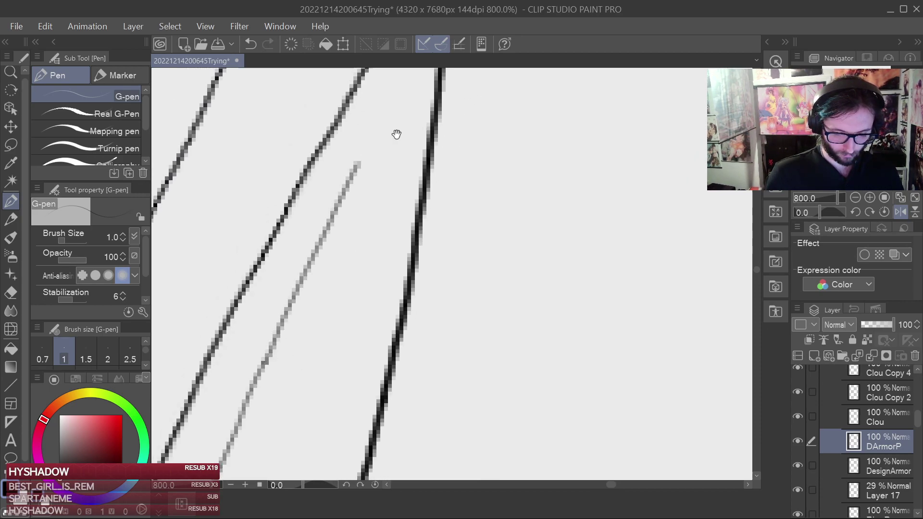
left_click_drag(393, 136, 328, 305)
left_click_drag(293, 331, 370, 158)
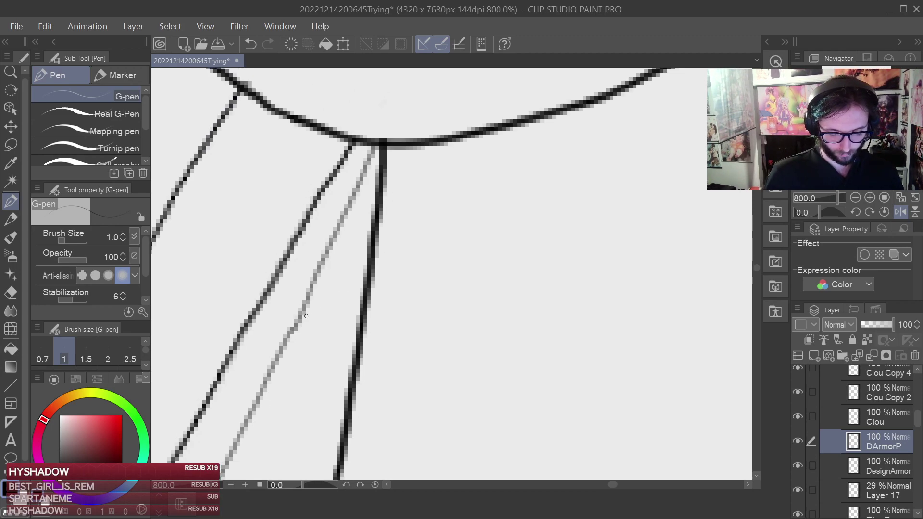
key("ctrl+z")
left_click_drag(293, 323, 371, 150)
scroll(414, 288, "down", 10)
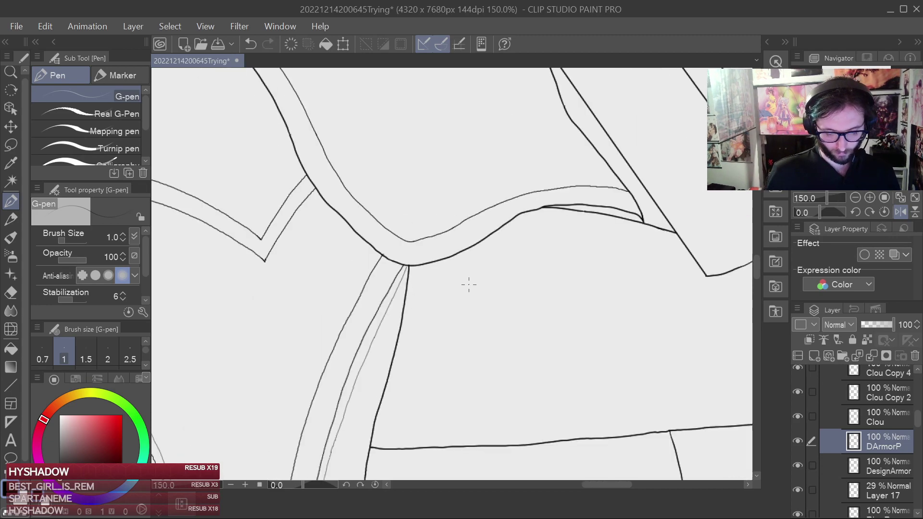
Erase the upper part of the thin inner line, keeping only a short stub below the curved edge.
scroll(476, 290, "up", 8)
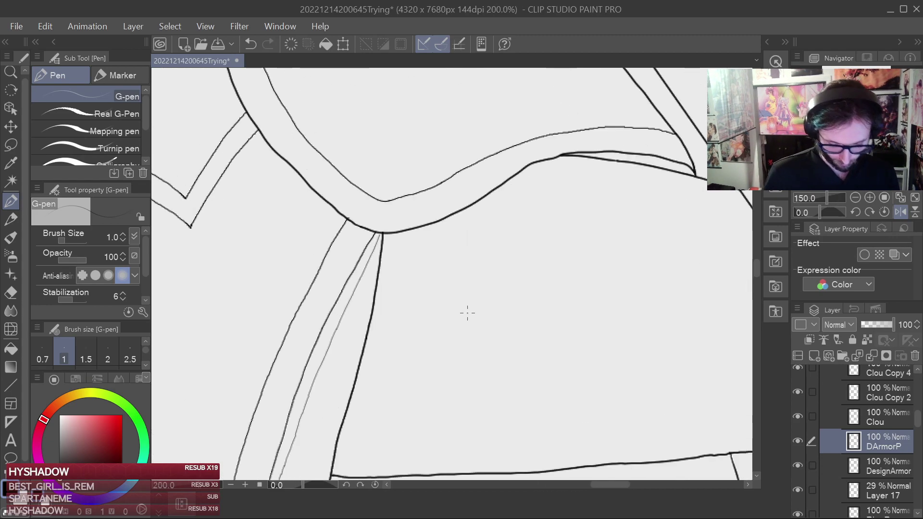
left_click_drag(449, 319, 584, 160)
left_click_drag(516, 200, 545, 189)
left_click(11, 292)
mouse_move(262, 428)
left_mouse_down()
mouse_move(293, 325)
mouse_move(380, 135)
left_mouse_up()
left_click_drag(338, 231, 280, 395)
mouse_move(364, 222)
left_mouse_down()
mouse_move(324, 336)
mouse_move(337, 305)
left_mouse_up()
left_click_drag(344, 267, 400, 118)
left_click(11, 201)
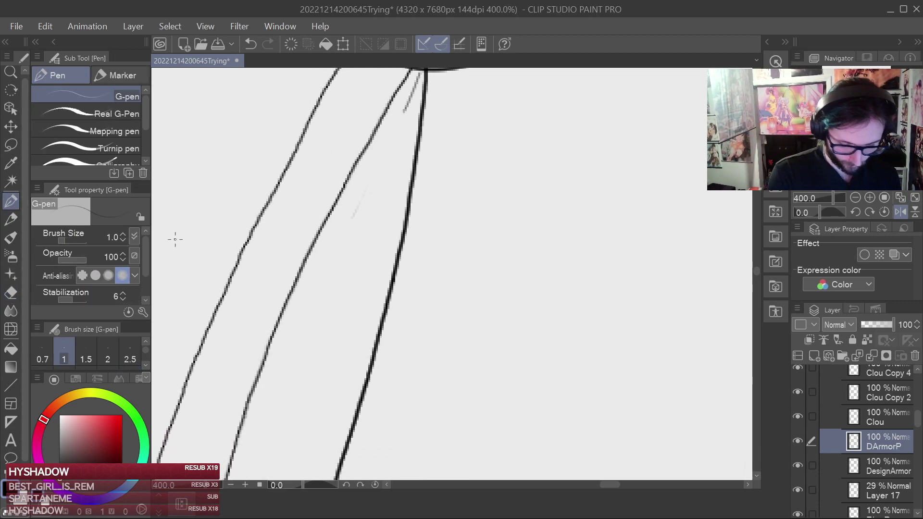
Flip the canvas view horizontally and erase the faint remnants of the thin line between the two contours.
left_click(902, 212)
left_click_drag(637, 219, 434, 189)
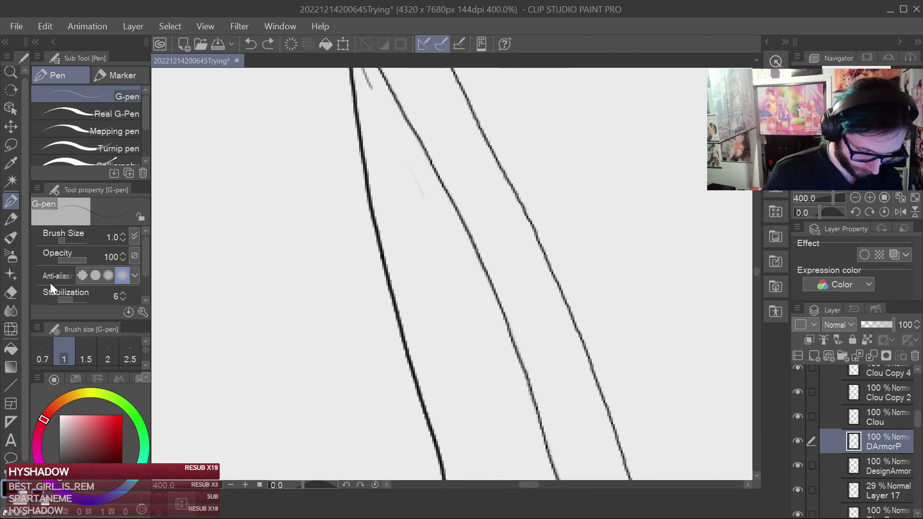
key("e")
left_click_drag(480, 330, 476, 189)
left_click_drag(487, 356, 503, 400)
left_click_drag(461, 236, 473, 413)
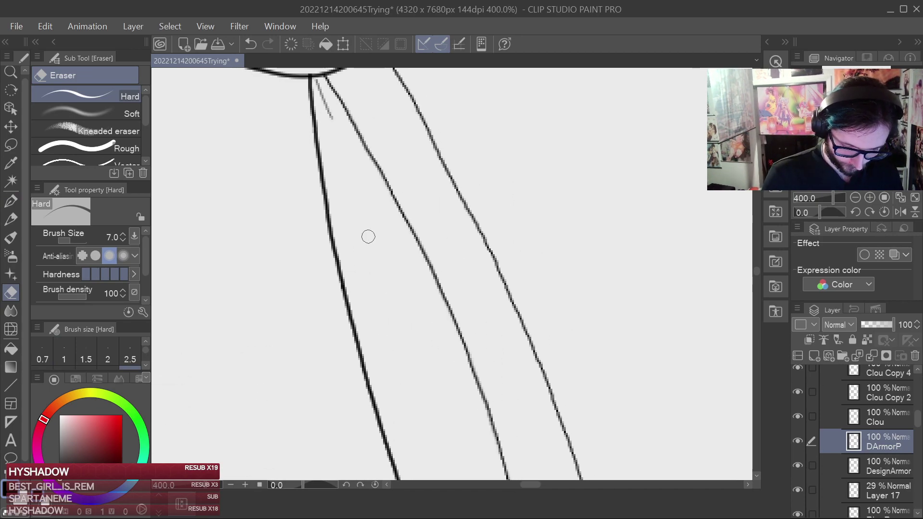
Extend the thin inner line downward from the stub between the two contours with the G-pen, redoing the first stroke.
scroll(380, 229, "up", 4)
left_click(10, 163)
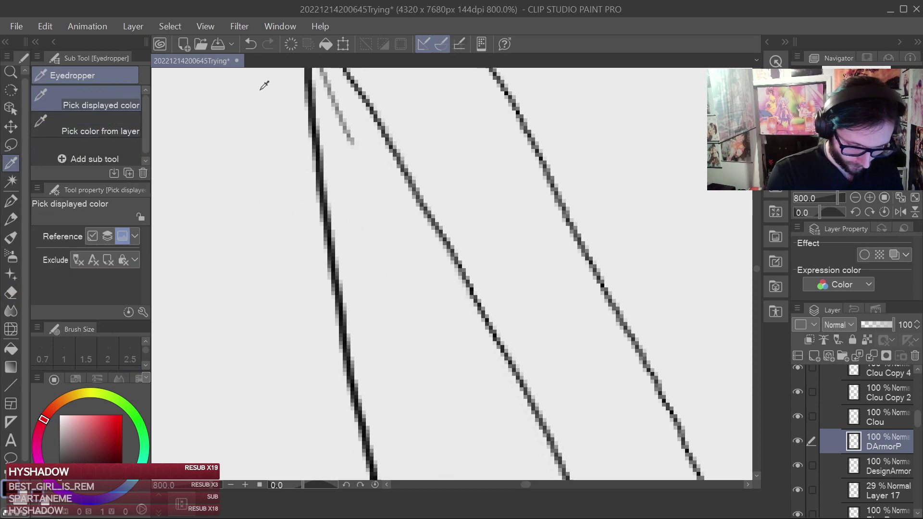
left_click(11, 201)
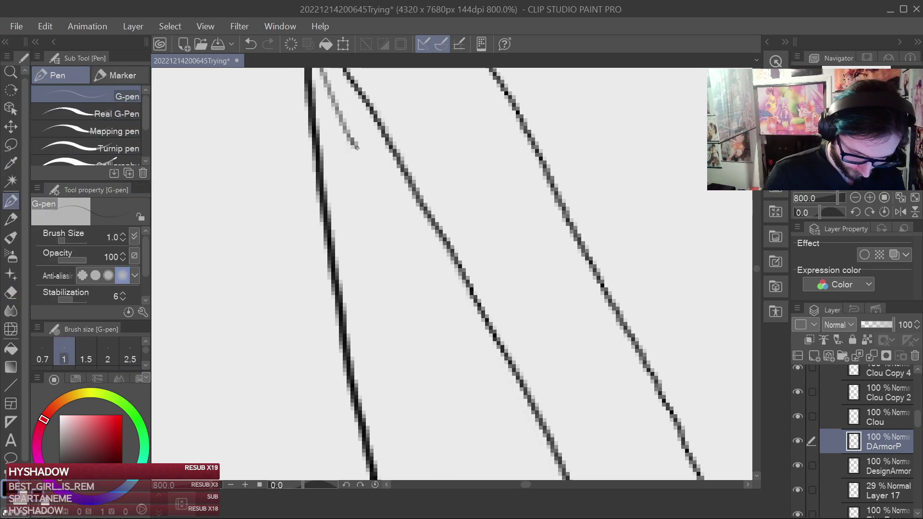
left_click_drag(355, 144, 451, 321)
key("ctrl+z")
left_click_drag(360, 160, 501, 435)
left_click_drag(539, 383, 410, 109)
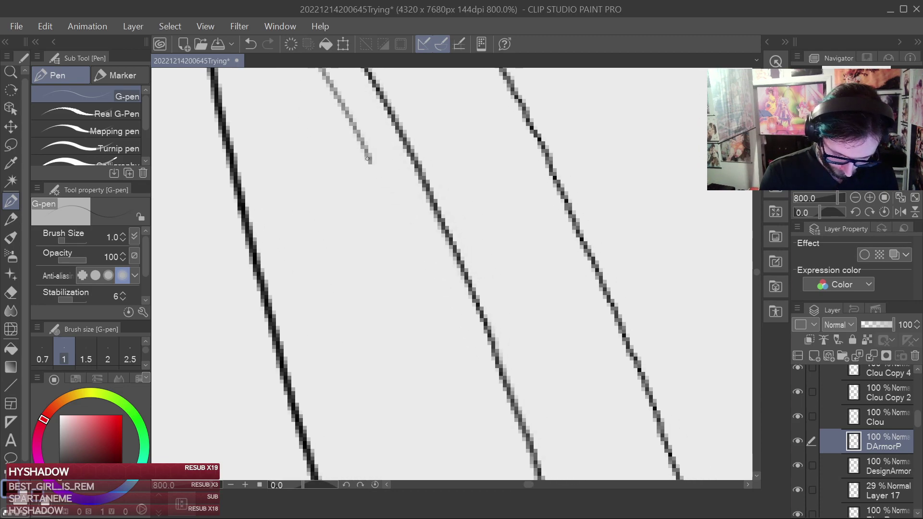
Continue the thin inner line down between the contours until it overlaps the existing lower section, undoing unsatisfactory strokes.
left_click_drag(376, 174, 481, 426)
key("ctrl+z")
mouse_move(519, 366)
left_mouse_down()
mouse_move(492, 235)
mouse_move(452, 142)
left_mouse_up()
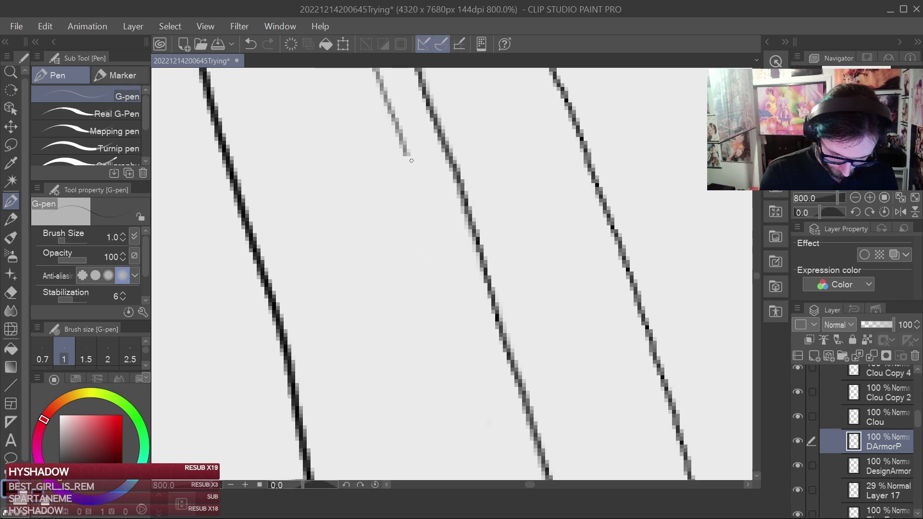
mouse_move(426, 204)
left_mouse_down()
mouse_move(490, 400)
mouse_move(515, 274)
left_mouse_up()
mouse_move(450, 165)
left_mouse_down()
mouse_move(516, 381)
mouse_move(496, 307)
left_mouse_up()
key("ctrl+z")
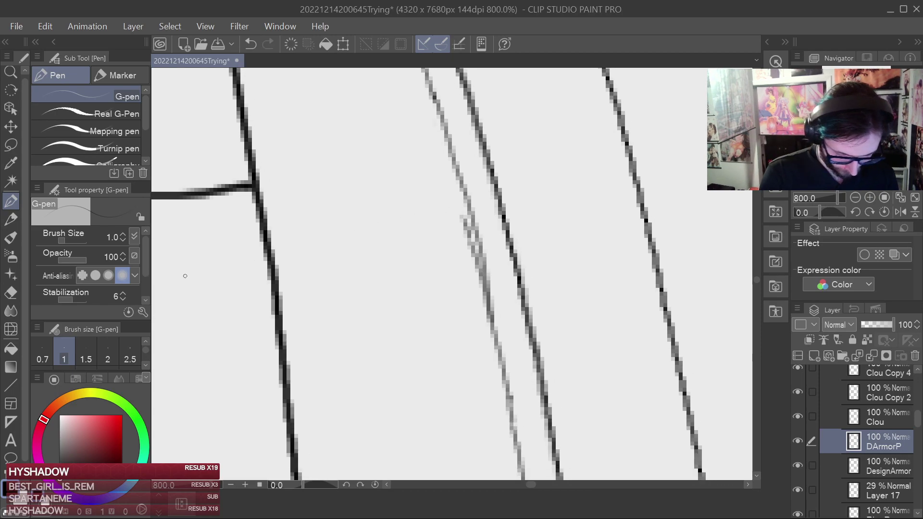
Erase the doubled, overlapping ends where the upper and lower sections of the thin inner line meet.
left_click(11, 292)
mouse_move(467, 261)
left_mouse_down()
mouse_move(456, 225)
mouse_move(475, 319)
left_mouse_up()
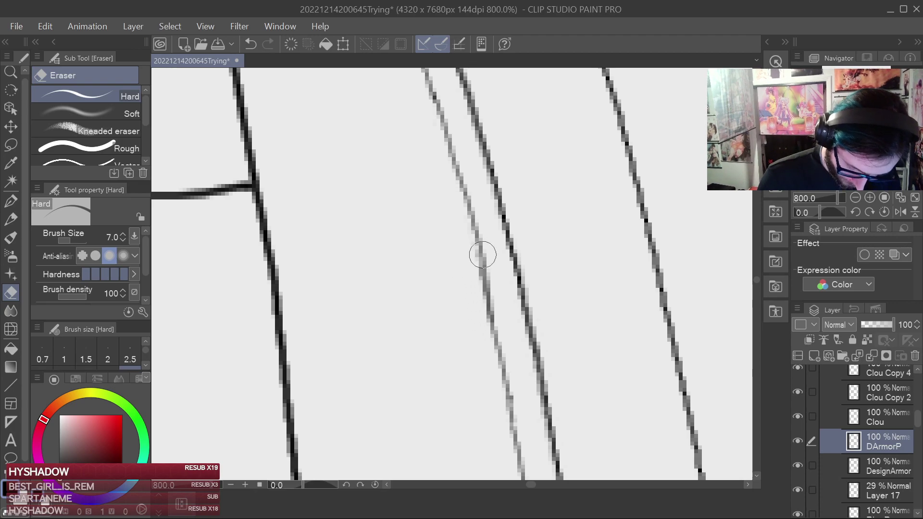
scroll(491, 251, "down", 2)
scroll(601, 260, "up", 3)
scroll(377, 274, "down", 1)
scroll(490, 243, "up", 1)
mouse_move(443, 317)
left_mouse_down()
mouse_move(439, 350)
mouse_move(437, 305)
left_mouse_up()
Bridge the gap in the thin inner line with a G-pen stroke and save the drawing.
left_click(11, 201)
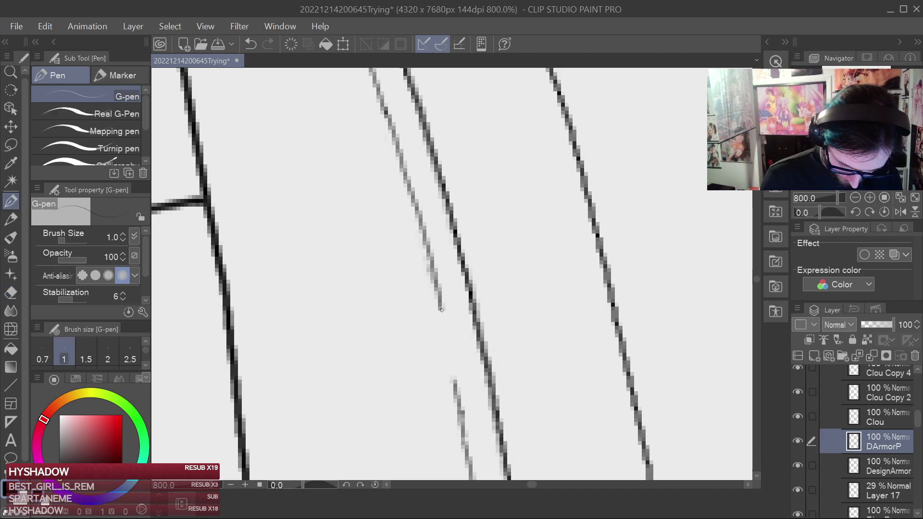
scroll(585, 281, "down", 8)
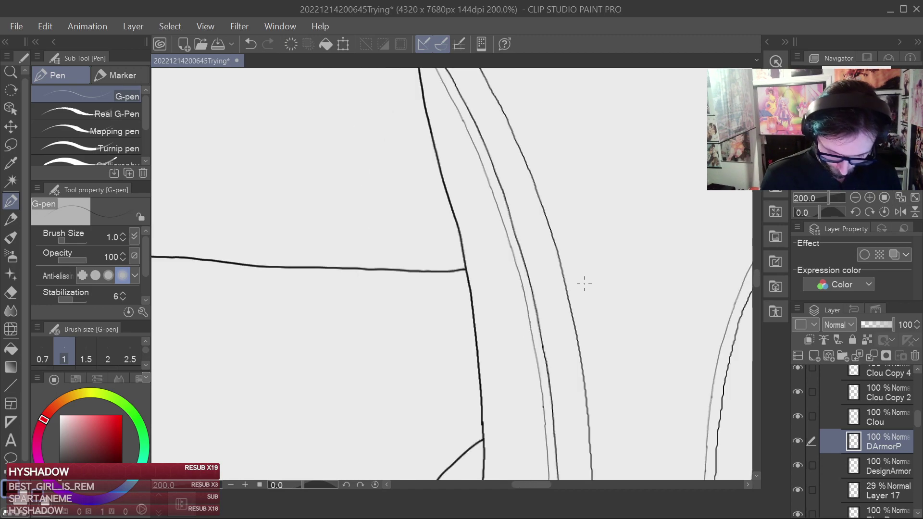
scroll(584, 279, "down", 1)
key("ctrl+s")
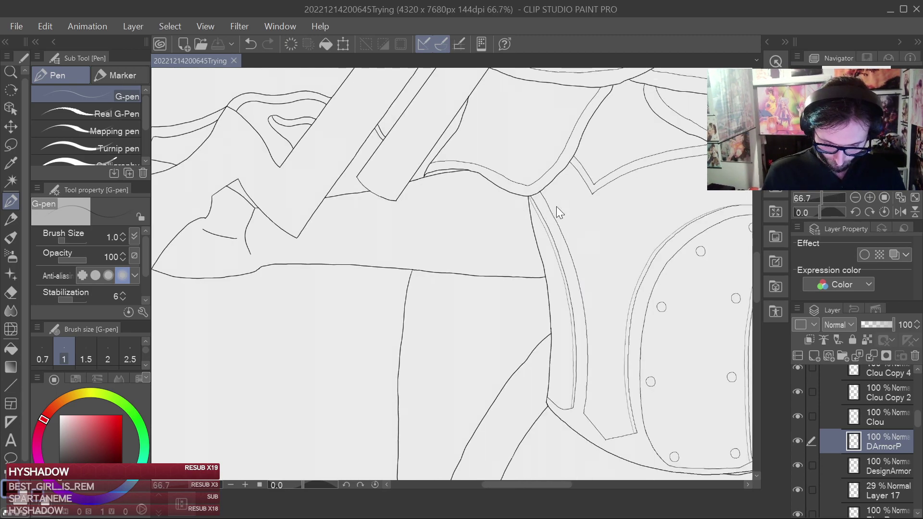
Examine the rivets, eyelets and lacing along the waist armor's rounded panel down to its lower edge.
left_click_drag(619, 241, 481, 237)
scroll(605, 211, "down", 2)
left_click_drag(643, 243, 552, 228)
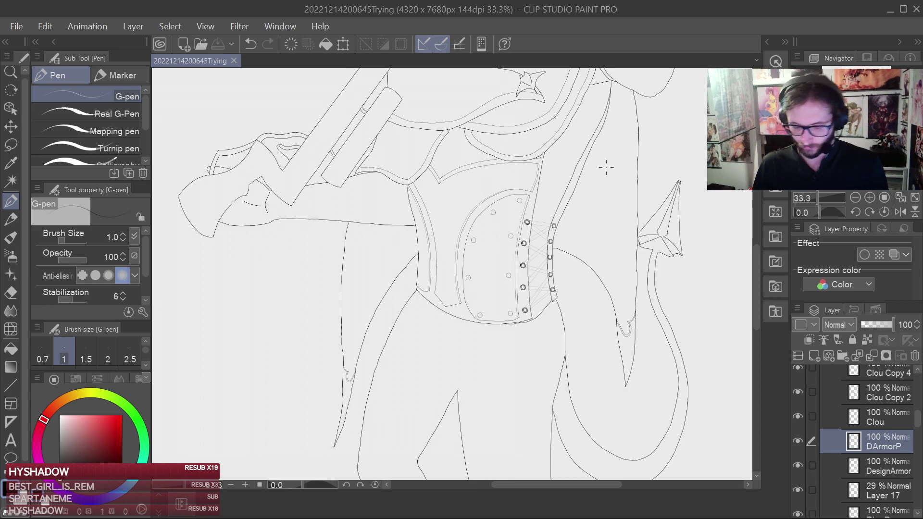
key("ctrl+z")
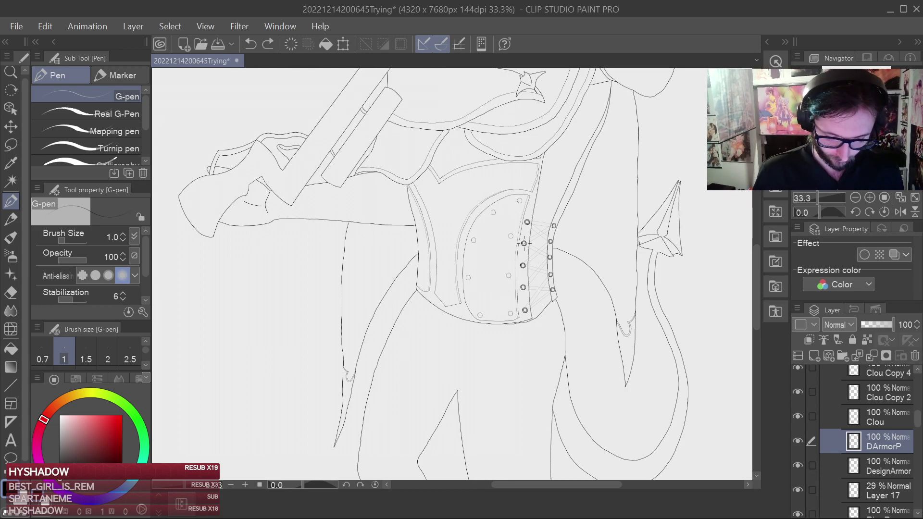
scroll(524, 243, "up", 3)
left_click_drag(518, 246, 446, 131)
scroll(532, 244, "up", 5)
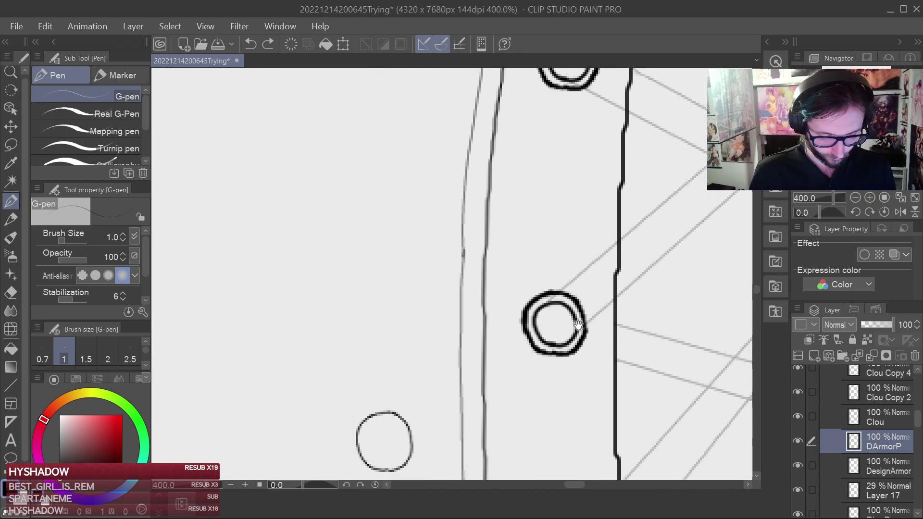
scroll(556, 287, "down", 3)
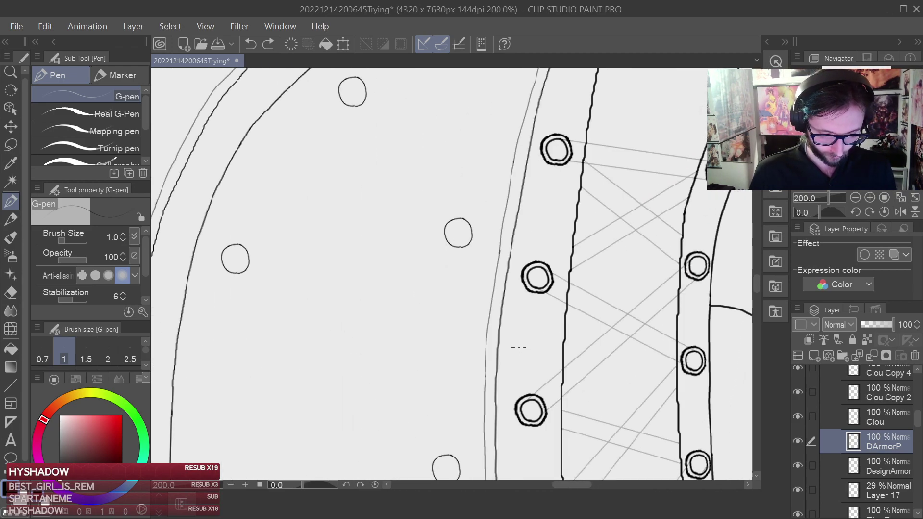
left_click_drag(517, 323, 525, 279)
left_click_drag(527, 385, 531, 221)
left_click_drag(489, 360, 587, 301)
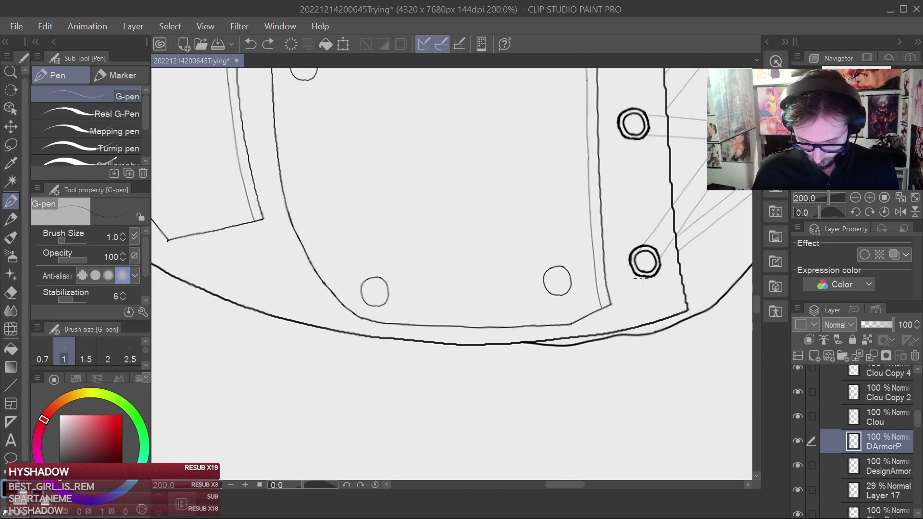
Move the lower-left rivet on the Clou Copy 2 layer slightly upward inside the rounded armor panel.
left_click(884, 417)
left_click(900, 387)
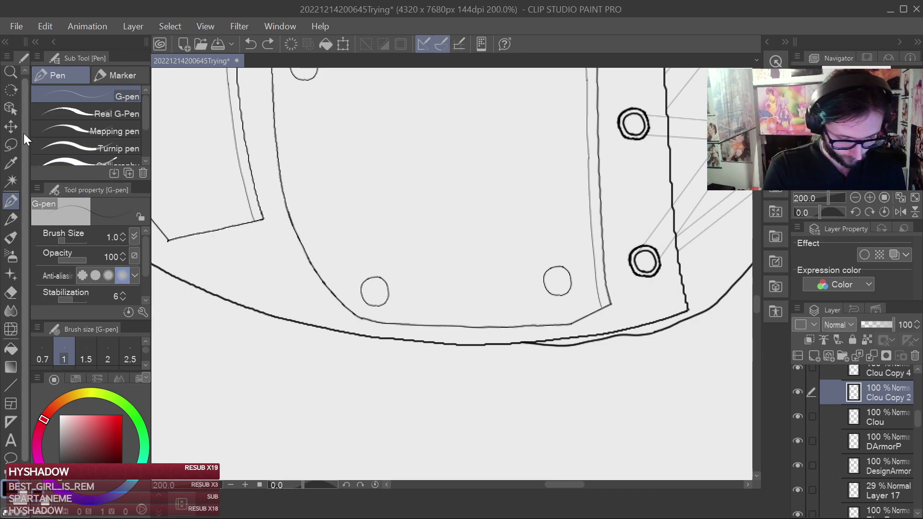
left_click(11, 127)
left_click_drag(480, 340, 506, 462)
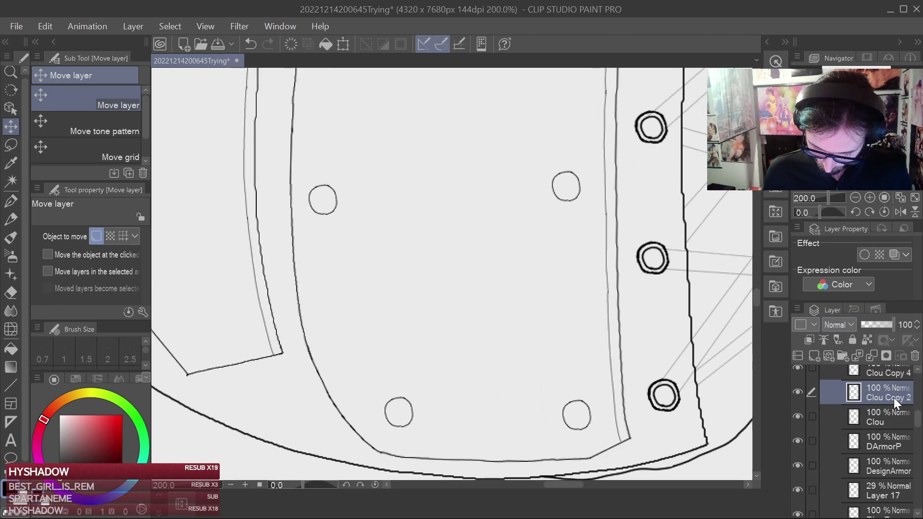
Nudge the second rivet from the bottom on the panel's left side, on the Clou Copy 4 layer, slightly up and right.
left_click(917, 370)
left_click(918, 369)
left_click(917, 369)
left_click(917, 369)
left_click_drag(602, 306, 544, 402)
left_click(887, 448)
left_click_drag(484, 350, 487, 346)
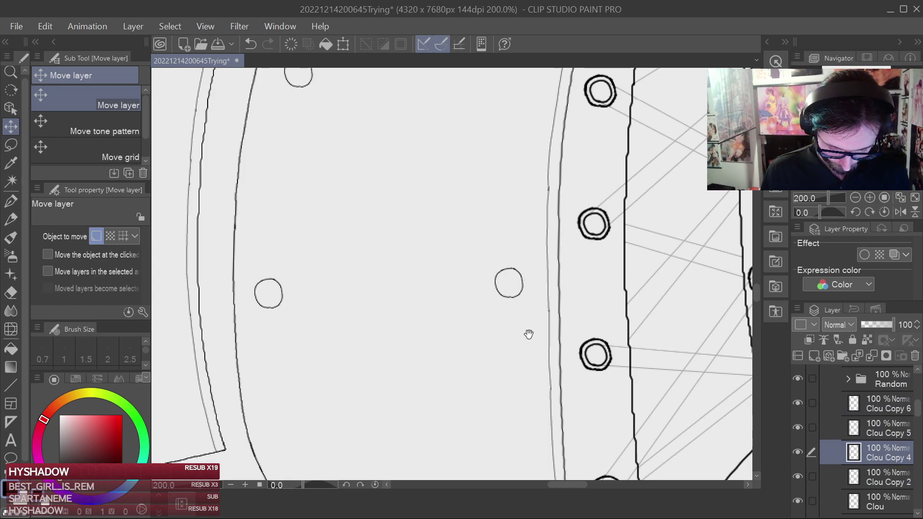
Shift the panel's right-hand rivets on the Clou layer slightly down and left, and save the drawing.
scroll(523, 329, "down", 3)
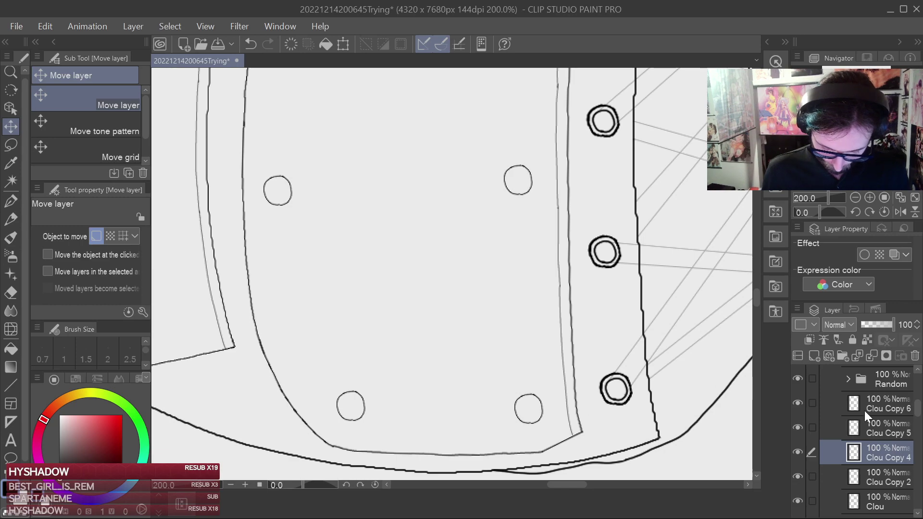
left_click(893, 498)
left_click_drag(666, 410, 661, 408)
scroll(666, 307, "up", 10)
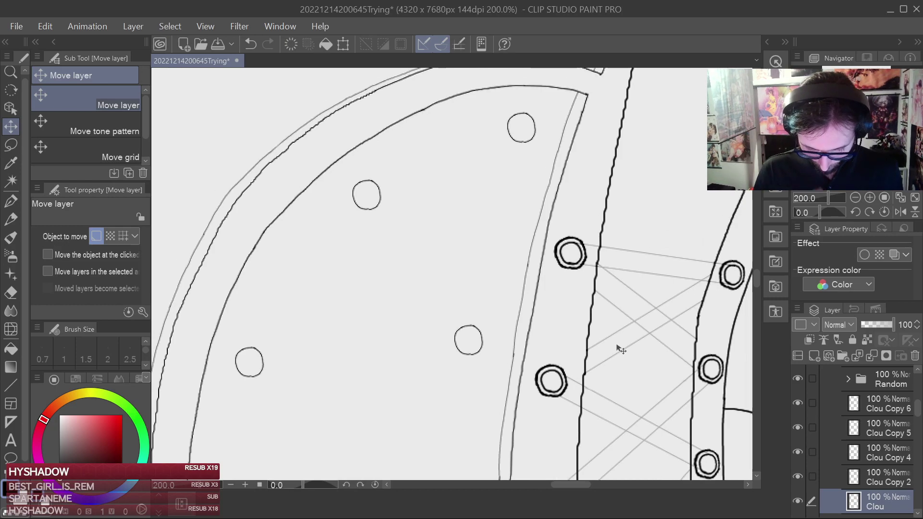
scroll(617, 345, "down", 1)
key("ctrl+s")
left_click_drag(593, 331, 609, 216)
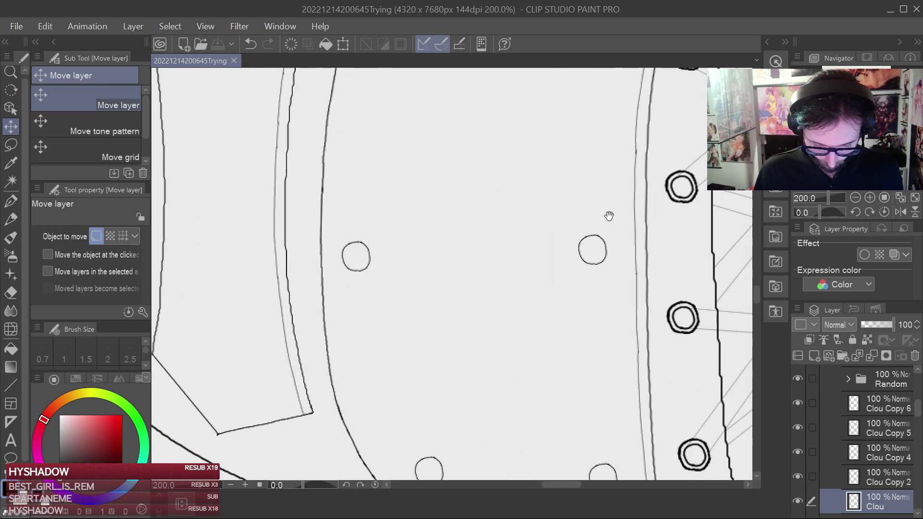
Move the Clou Copy 4 rivet a little to the right, farther from the panel's left edge, and save the drawing.
left_click(890, 475)
left_click(895, 457)
left_click_drag(483, 315, 503, 317)
left_click_drag(509, 265, 495, 388)
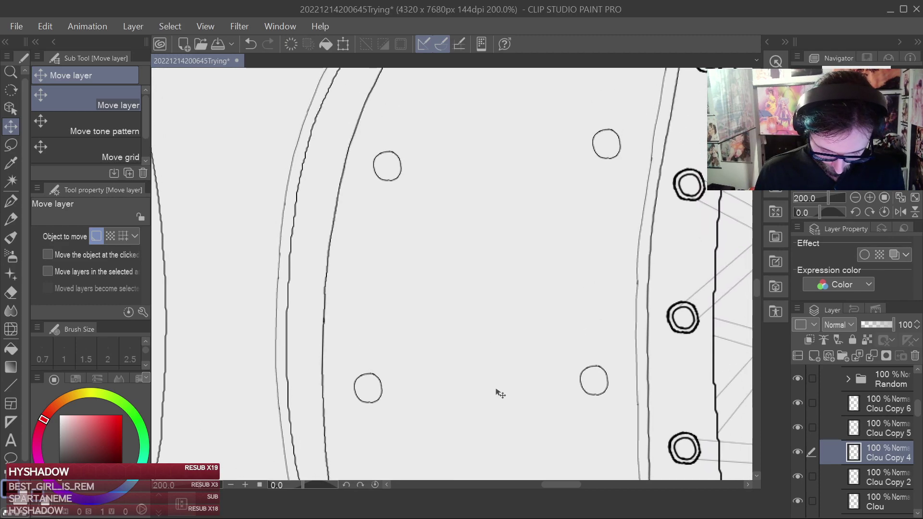
key("ctrl+s")
Review the spacing of the repositioned rivets around the whole rounded panel up close and from farther out.
left_click_drag(526, 305, 504, 433)
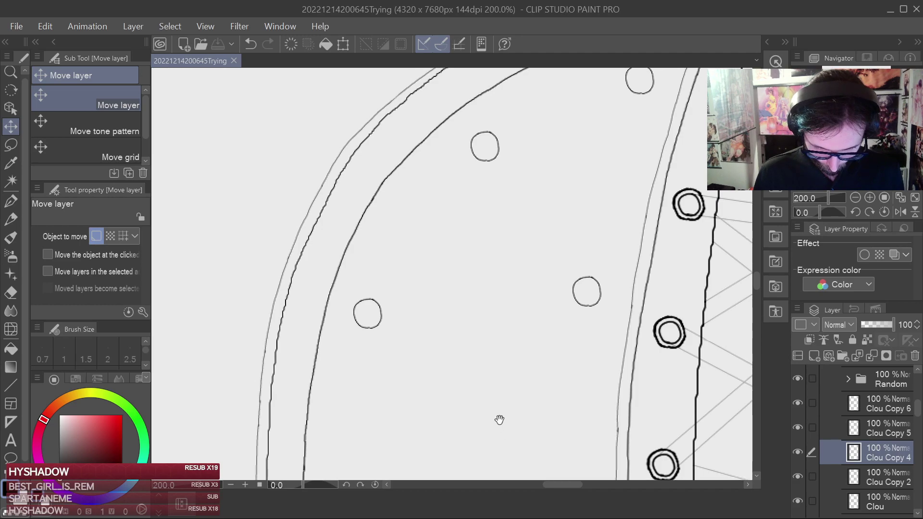
mouse_move(524, 336)
left_mouse_down()
mouse_move(505, 346)
mouse_move(500, 278)
mouse_move(569, 262)
mouse_move(538, 307)
left_mouse_up()
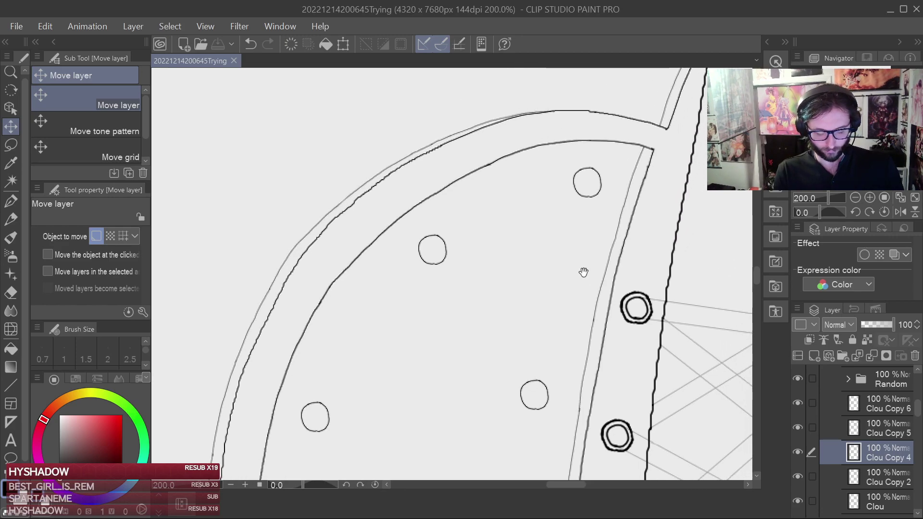
left_click_drag(560, 353, 589, 179)
scroll(581, 221, "down", 2)
left_click_drag(616, 282, 586, 272)
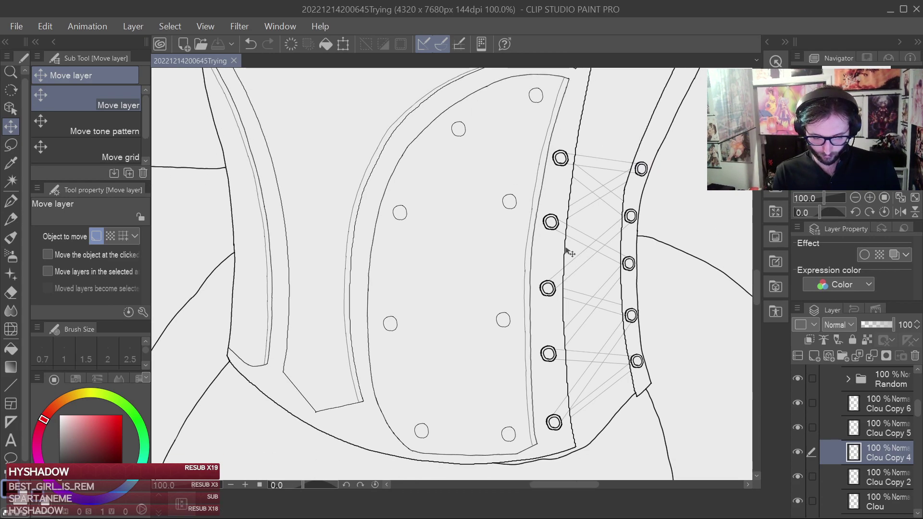
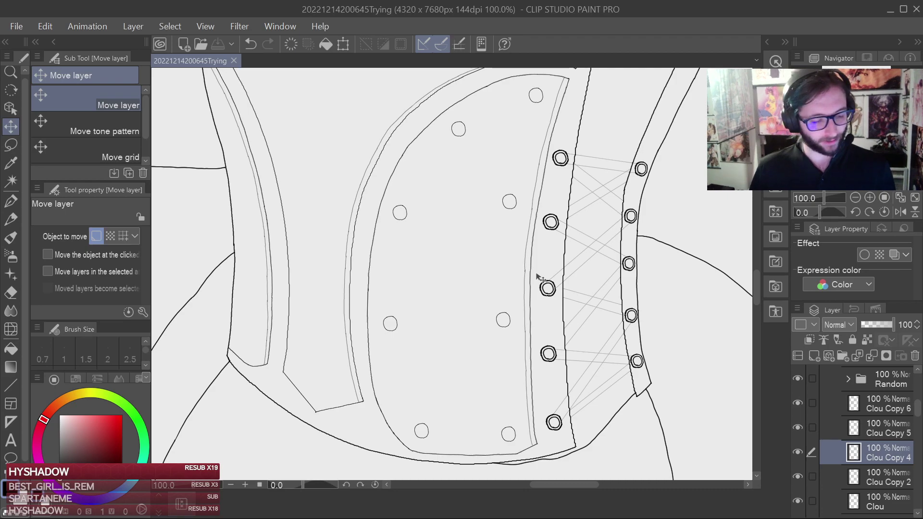
left_click_drag(569, 309, 573, 288)
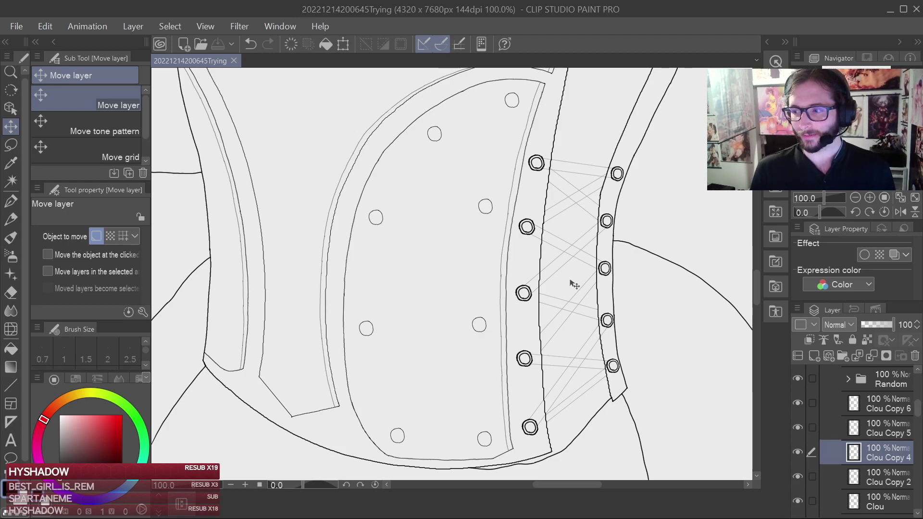
left_click_drag(574, 285, 553, 293)
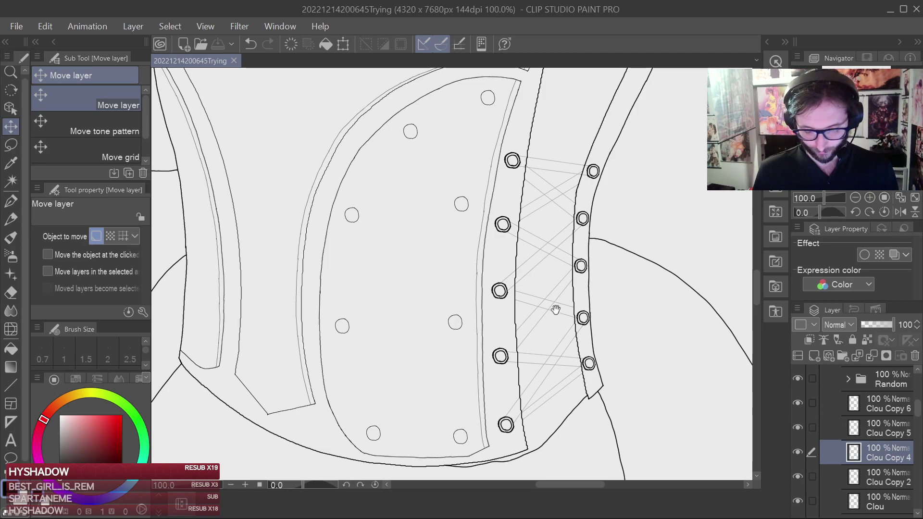
left_click_drag(554, 279, 556, 252)
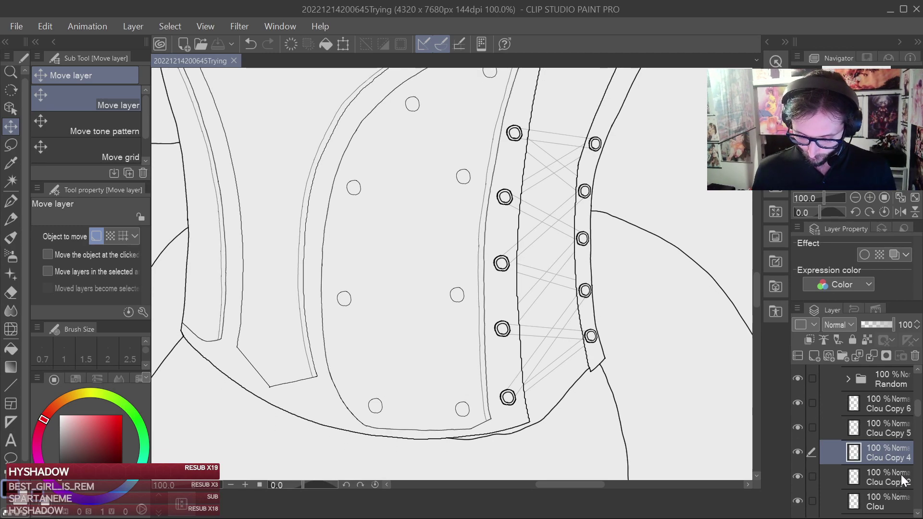
Merge the rivet layers Clou Copy 2, 4, 5 and 6 into one layer and check its contents by toggling its visibility.
scroll(895, 461, "down", 2)
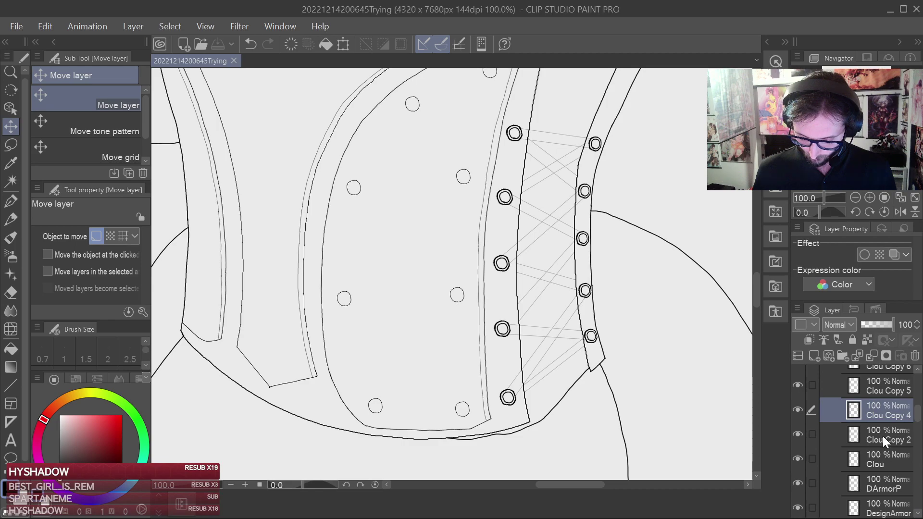
left_click(886, 435)
left_click(890, 454)
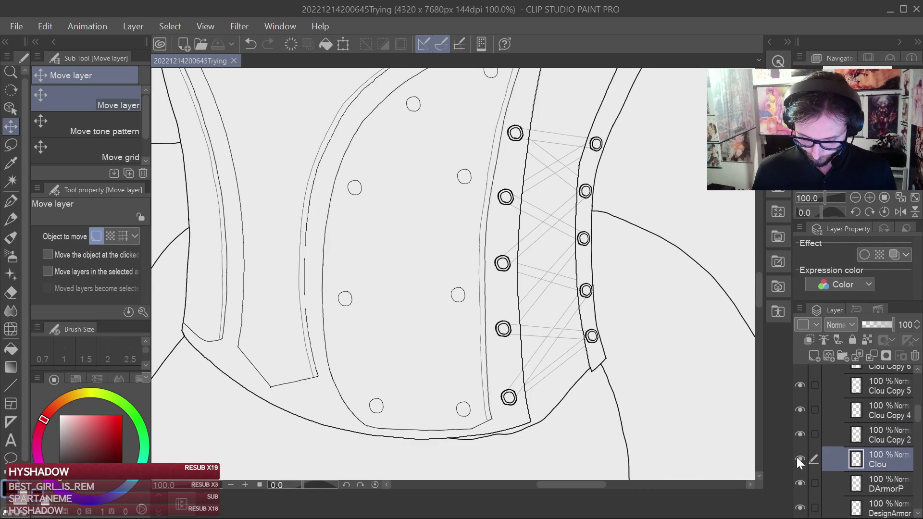
scroll(887, 407, "up", 1)
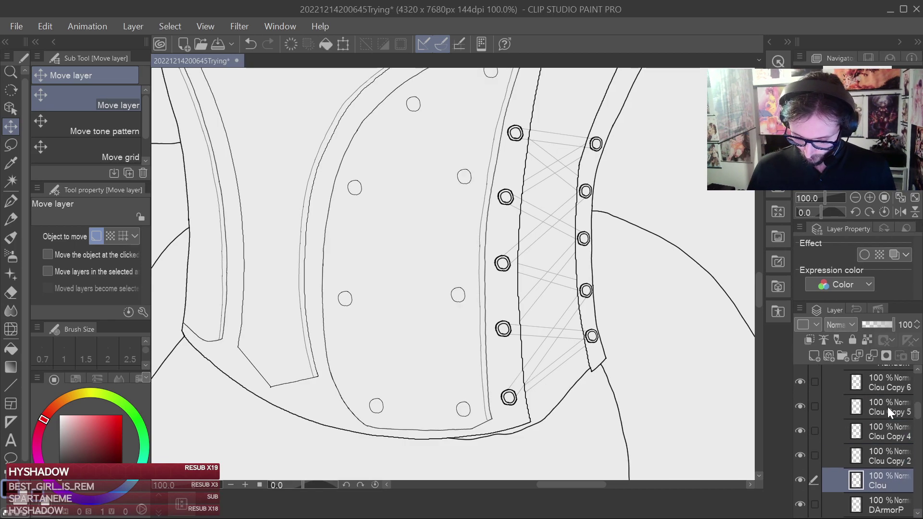
left_click(894, 378)
left_click(892, 454)
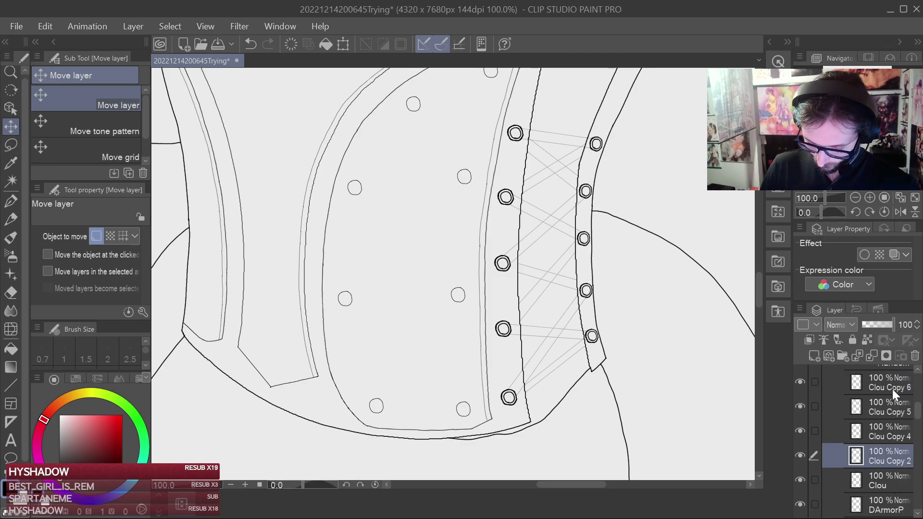
left_click(892, 388, "shift")
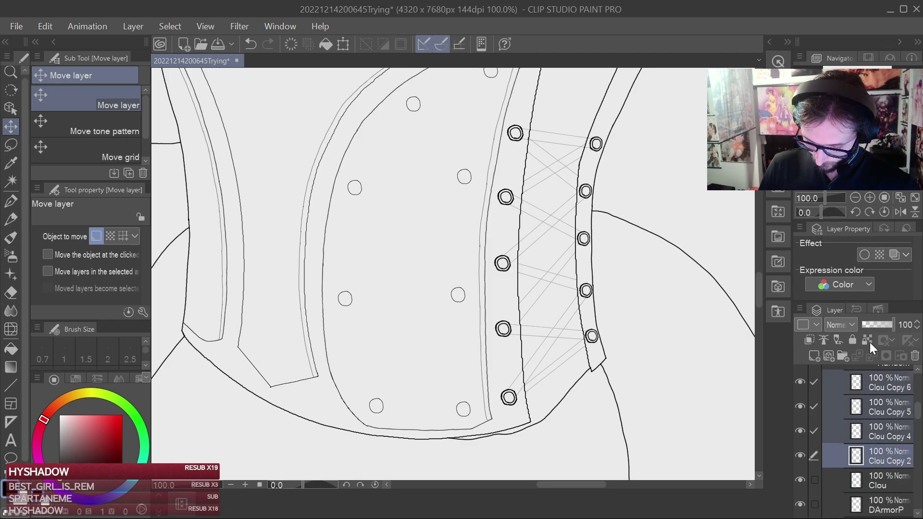
key("shift+alt+e")
scroll(822, 399, "up", 1)
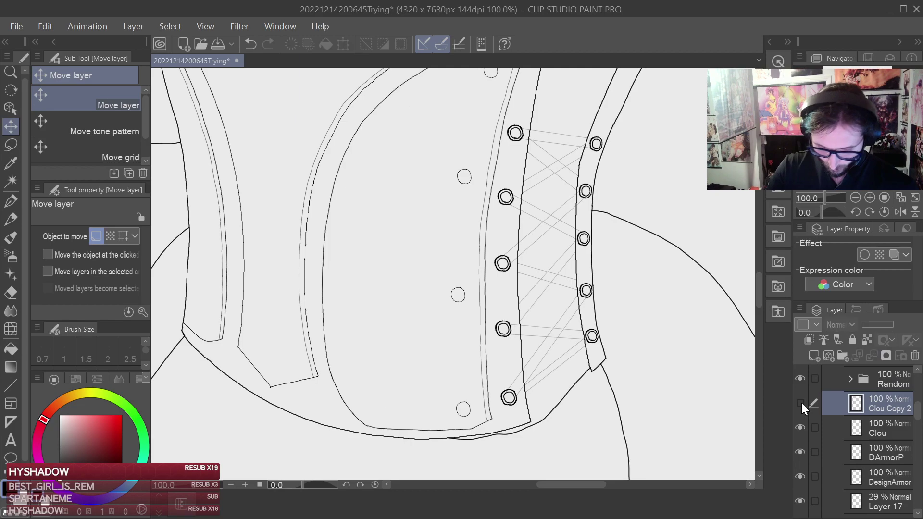
scroll(552, 367, "down", 2)
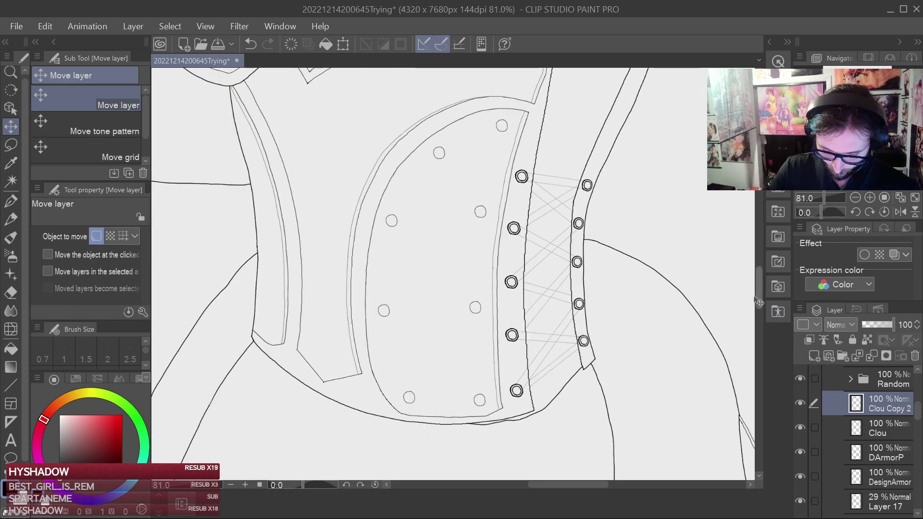
Check which rivets the merged Clou Copy 2 layer holds by hiding and showing it repeatedly.
scroll(758, 286, "up", 3)
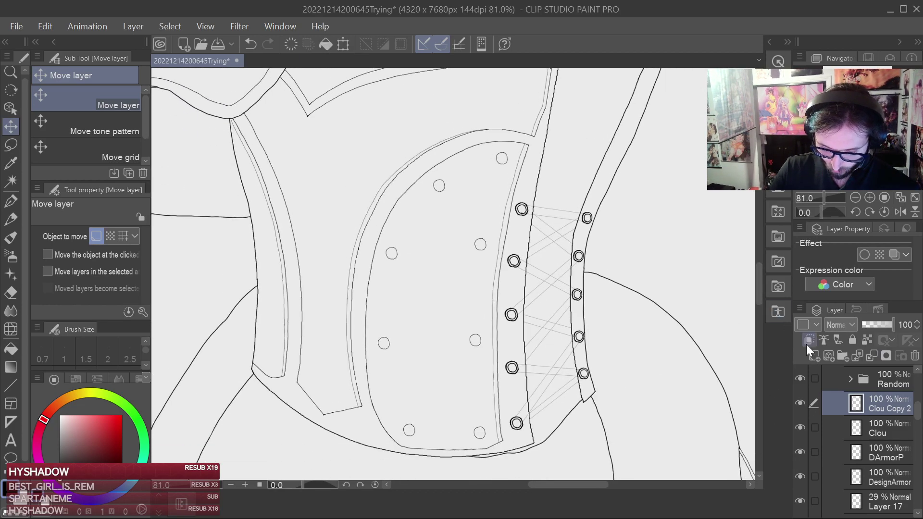
left_click(801, 403)
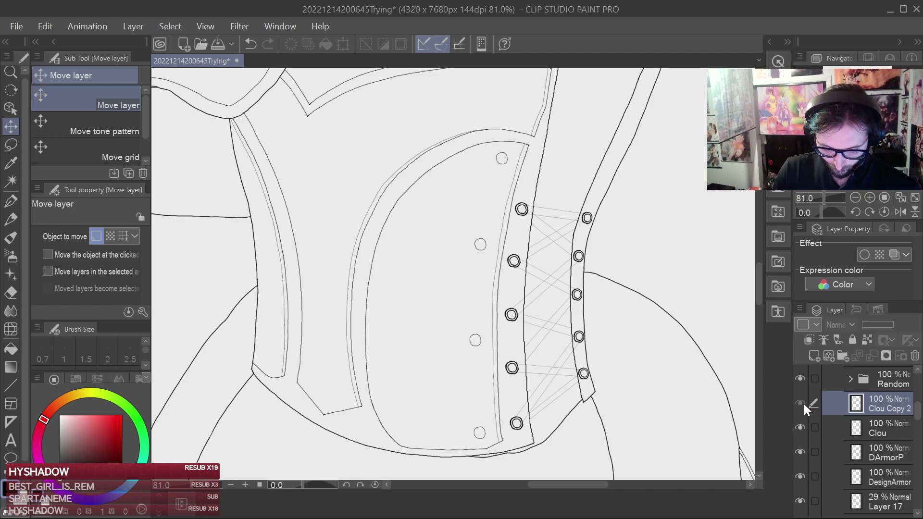
left_click(801, 404)
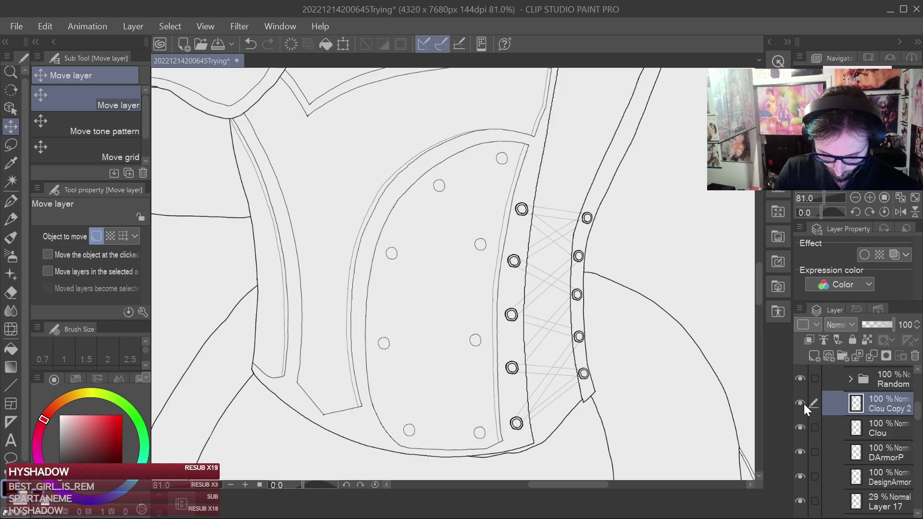
left_click(804, 404)
left_click(804, 404)
left_click(804, 404)
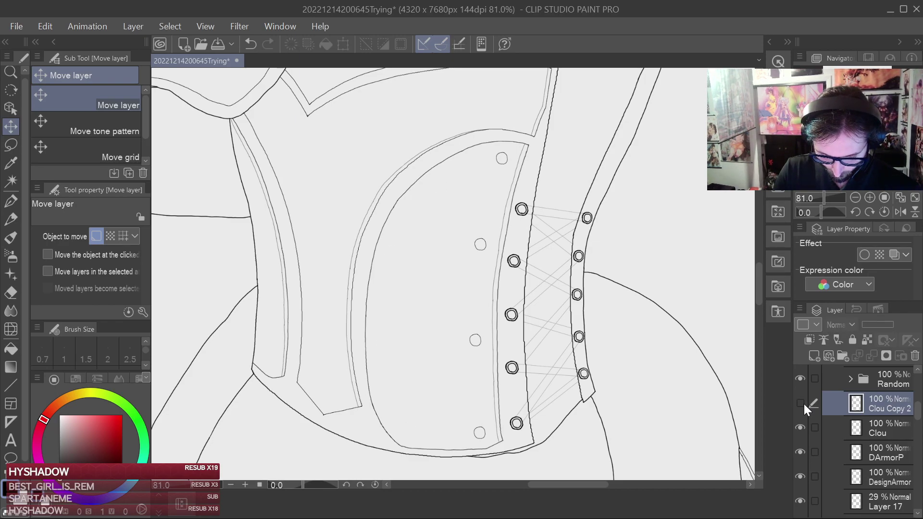
left_click(804, 403)
left_click(804, 403)
left_click(804, 404)
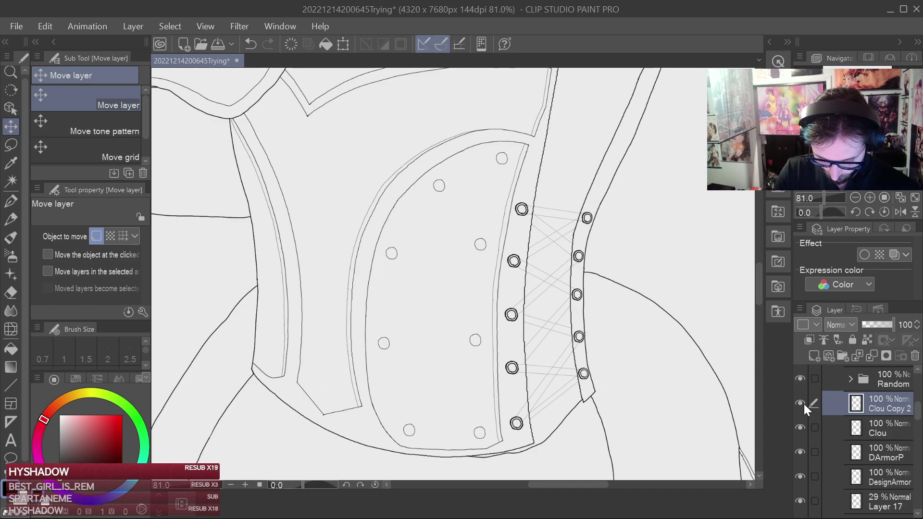
Review the rivets and waist panel within the whole figure from a distant view, from the boots up to the hair.
scroll(462, 219, "down", 7)
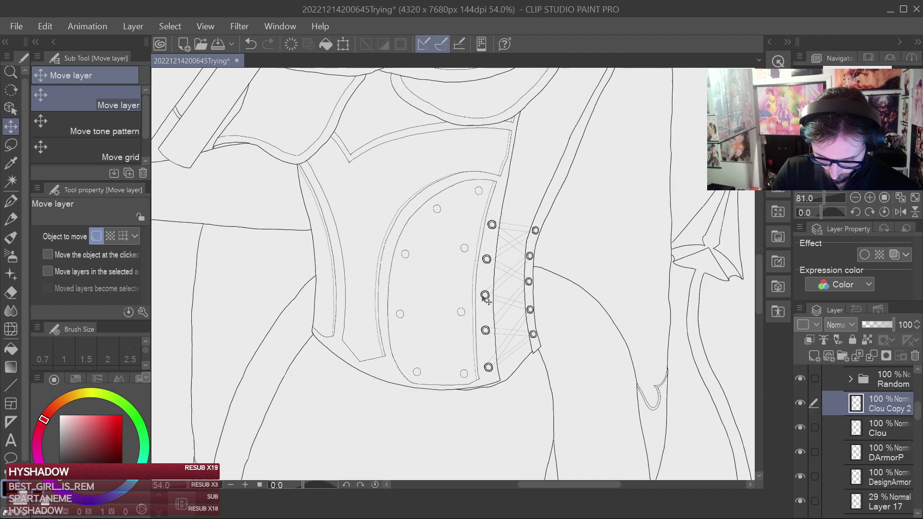
scroll(718, 343, "down", 5)
scroll(664, 387, "up", 1)
scroll(654, 399, "down", 1)
left_click_drag(593, 485, 644, 486)
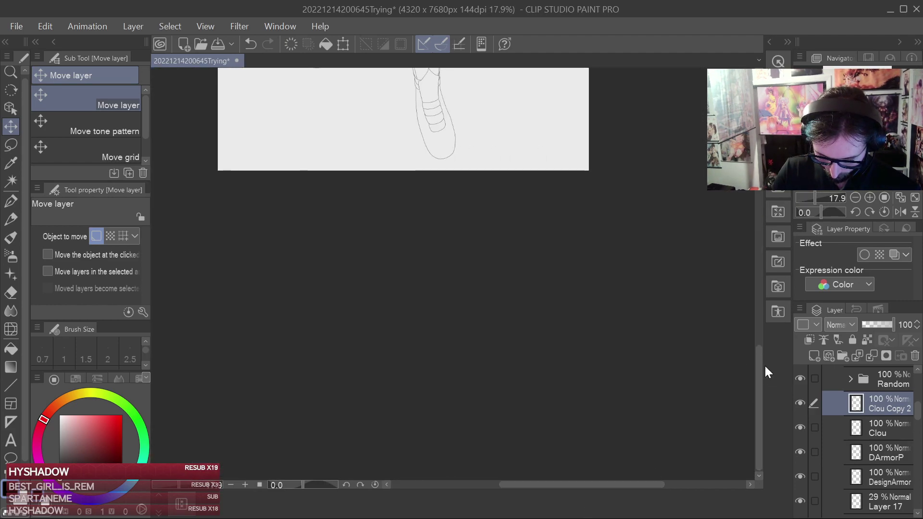
scroll(759, 365, "up", 5)
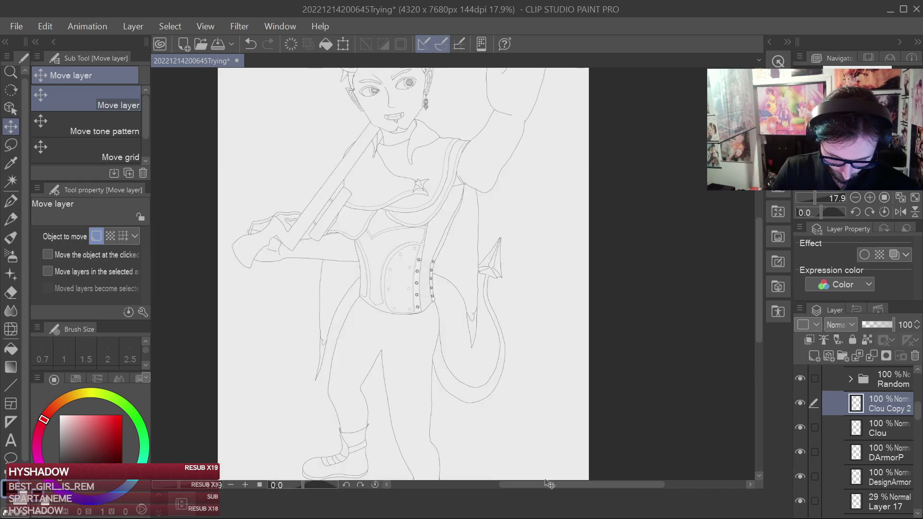
left_click_drag(550, 483, 538, 485)
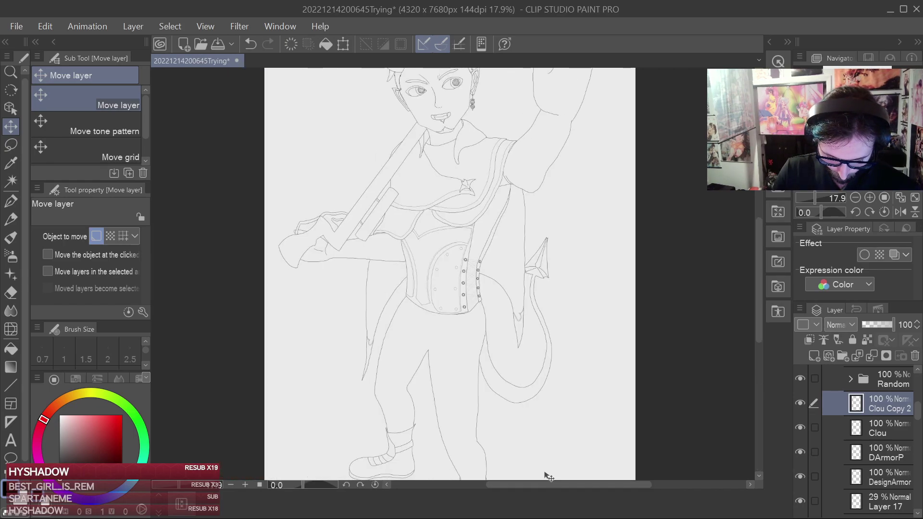
scroll(657, 344, "up", 1)
scroll(656, 344, "down", 1)
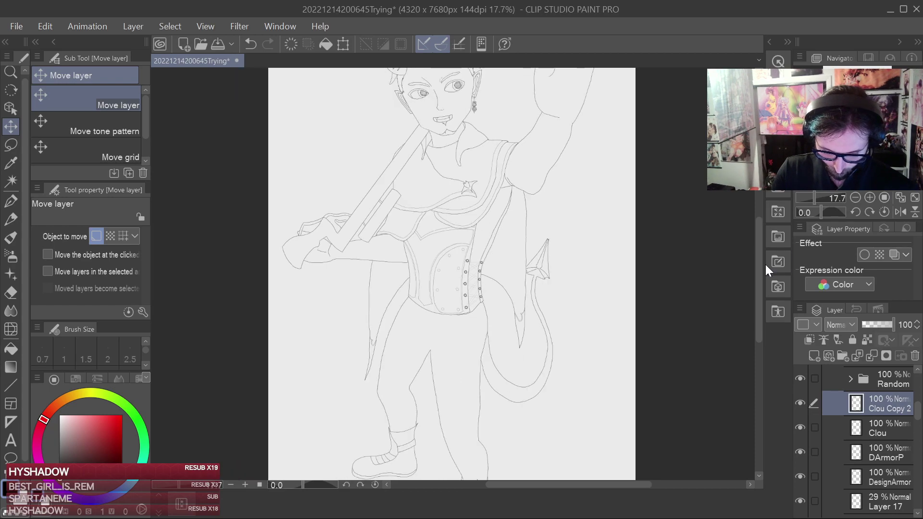
left_click_drag(758, 276, 758, 249)
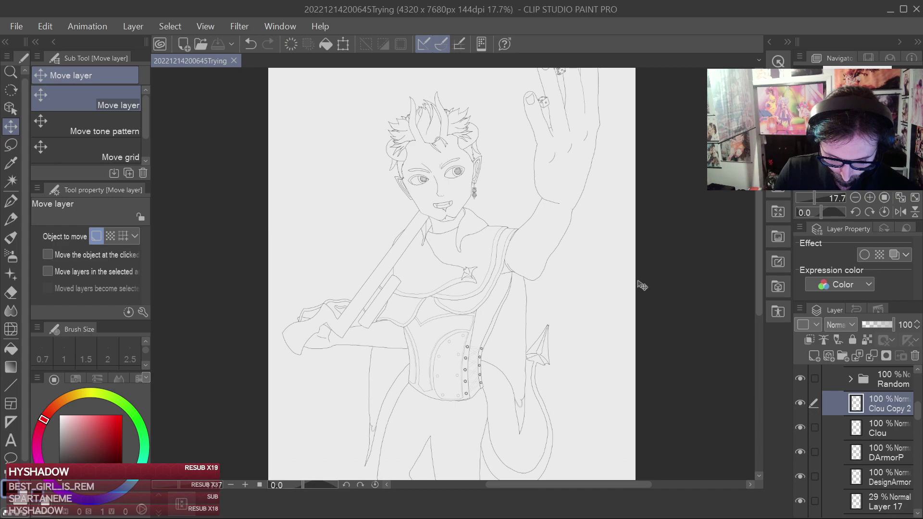
Compare the figure with and without the GunR layer by repeatedly toggling its visibility.
scroll(906, 405, "up", 3)
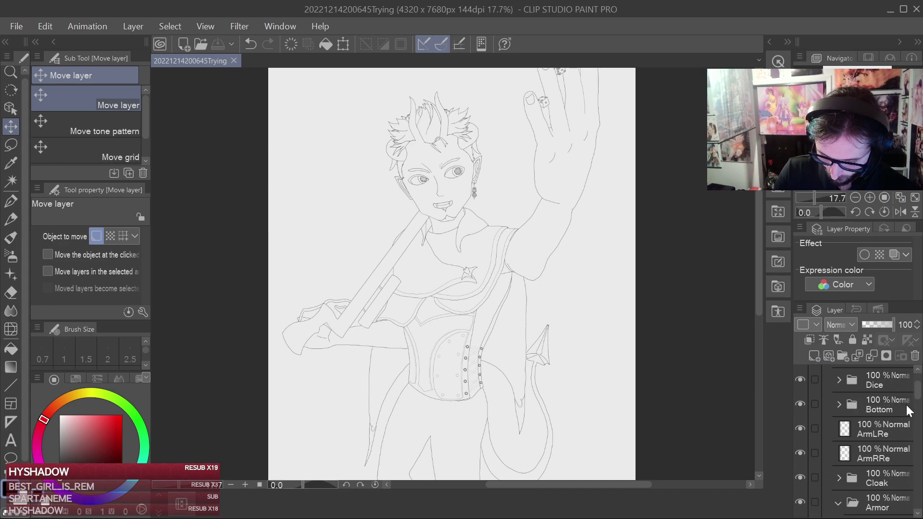
left_click(800, 401)
left_click(801, 401)
left_click(800, 400)
left_click(800, 401)
left_click(801, 401)
left_click(800, 401)
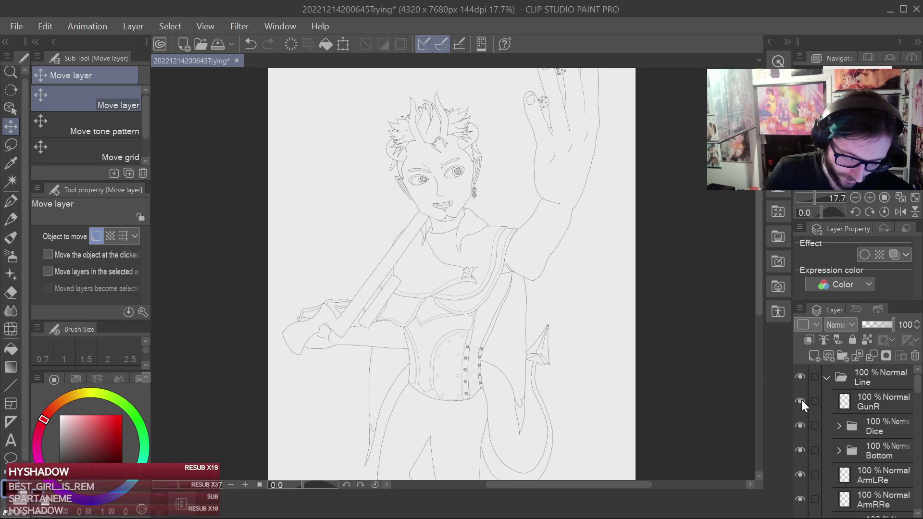
left_click(801, 401)
left_click(800, 401)
left_click(801, 401)
left_click(800, 401)
left_click(801, 401)
left_click(800, 401)
left_click(800, 401)
left_click(800, 401)
left_click(801, 401)
left_click(801, 401)
left_click(801, 401)
left_click(801, 401)
left_click(801, 401)
left_click(801, 401)
Inspect the gun's outline near the collar up close, and recheck the GunR layer's visibility against the full figure.
scroll(333, 346, "up", 8)
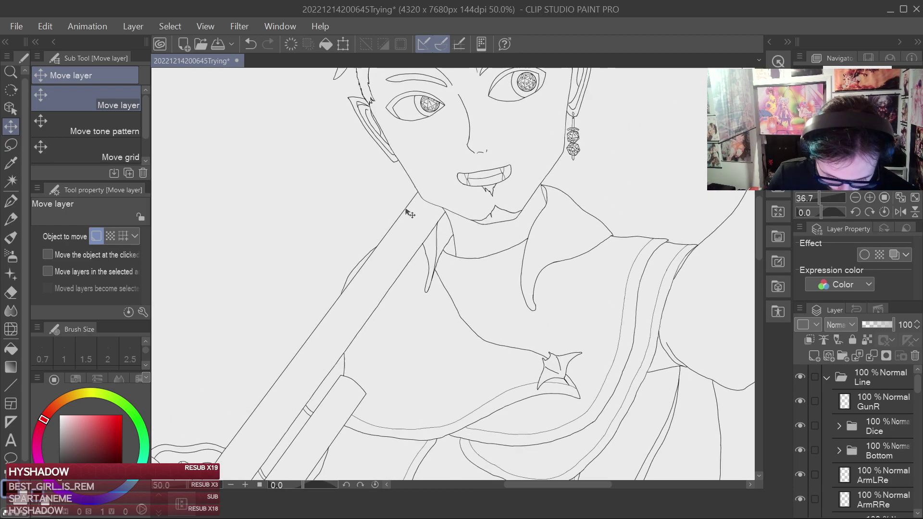
scroll(425, 230, "up", 8)
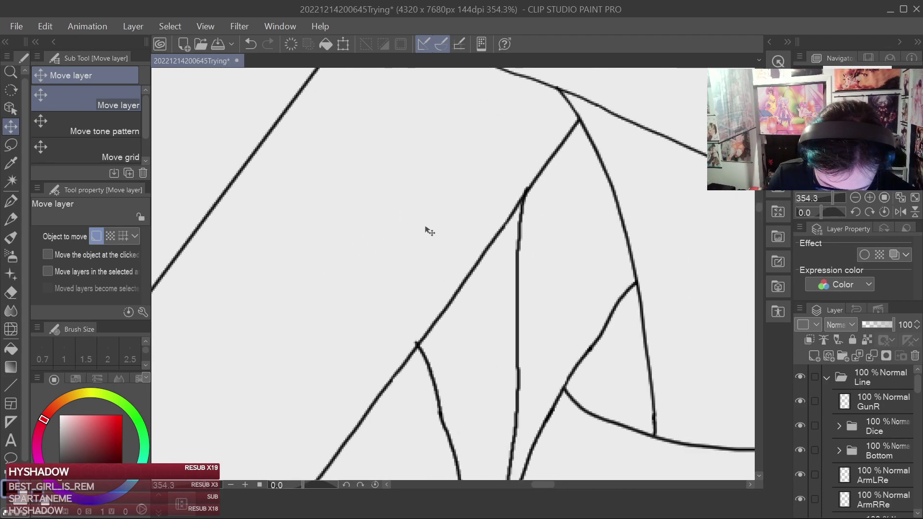
scroll(425, 231, "down", 15)
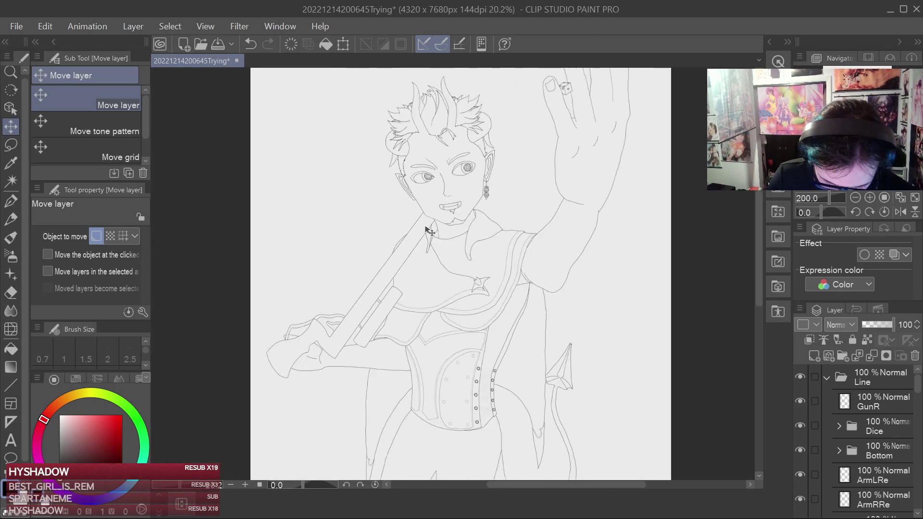
left_click_drag(760, 294, 761, 326)
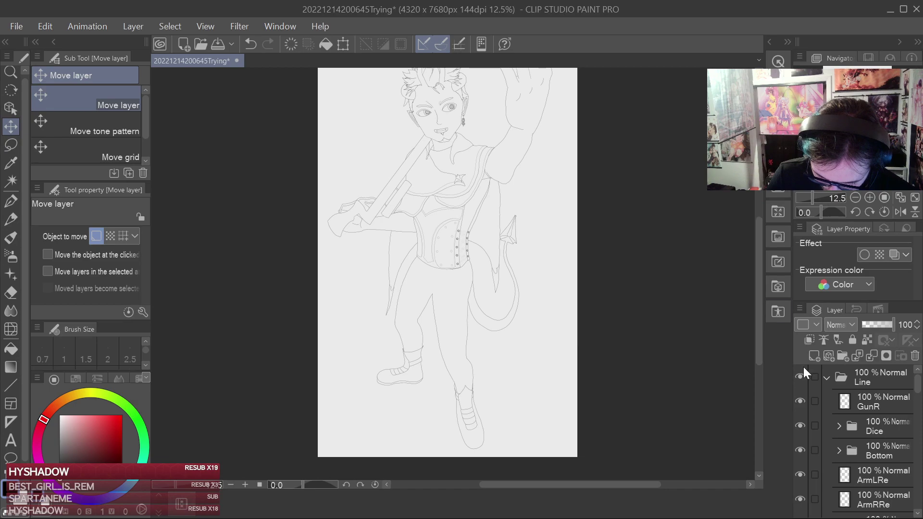
left_click(802, 402)
left_click(802, 402)
left_click(802, 402)
left_click(802, 402)
left_click(802, 402)
left_click(800, 401)
left_click(800, 401)
left_click(800, 401)
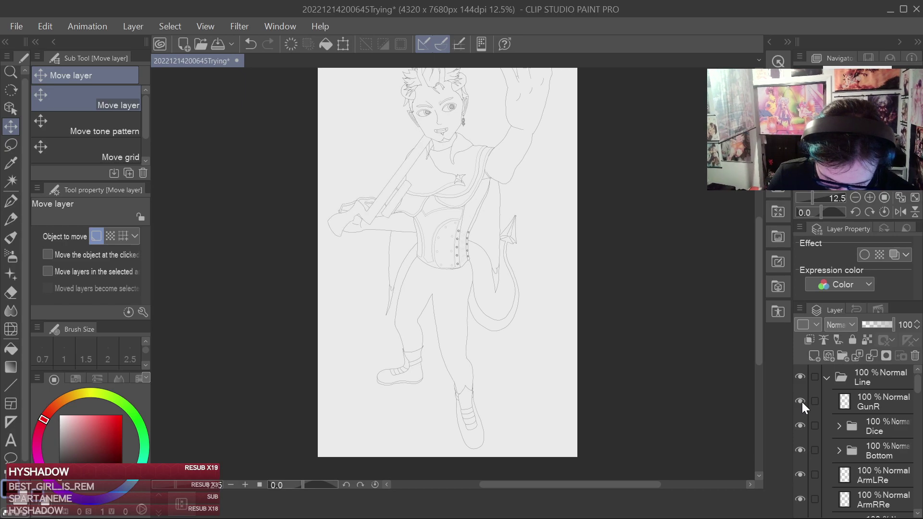
Merge the Clou Copy 2 rivet layer into the Clou layer below it.
scroll(409, 168, "up", 2)
scroll(408, 168, "up", 8)
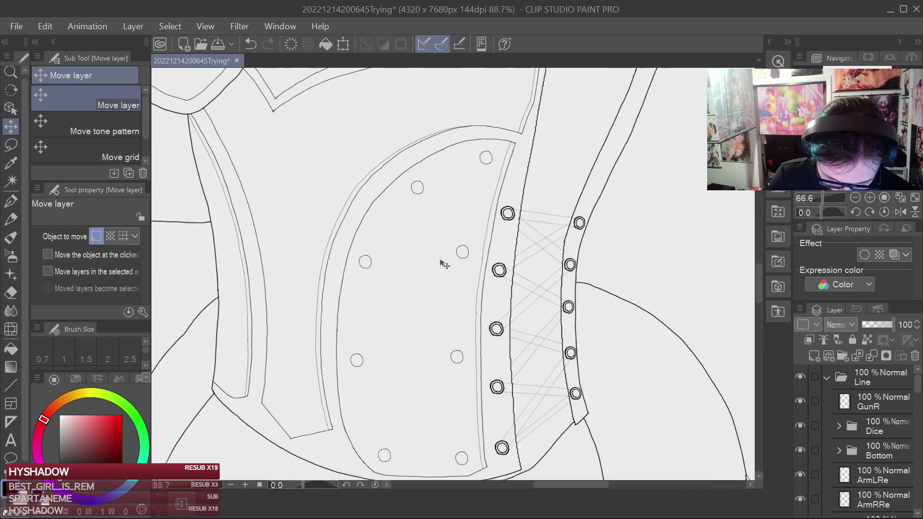
left_click_drag(759, 272, 760, 278)
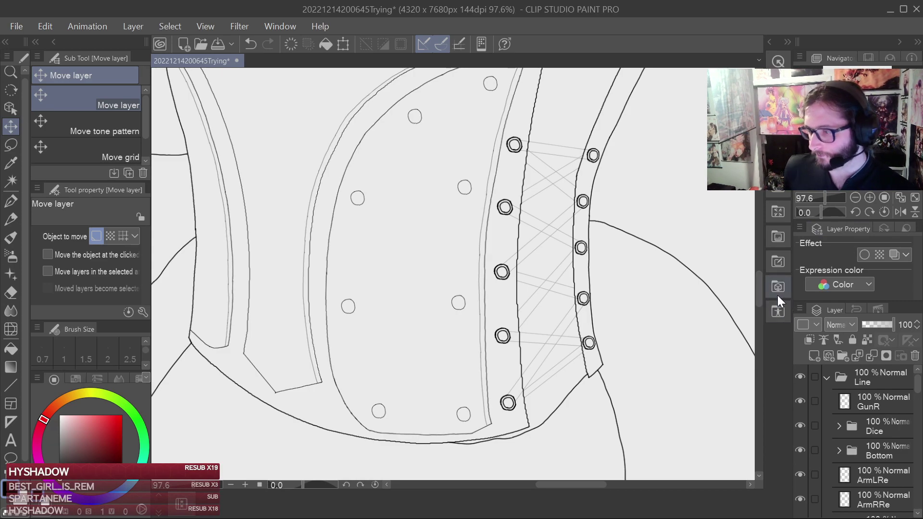
left_click_drag(918, 385, 920, 409)
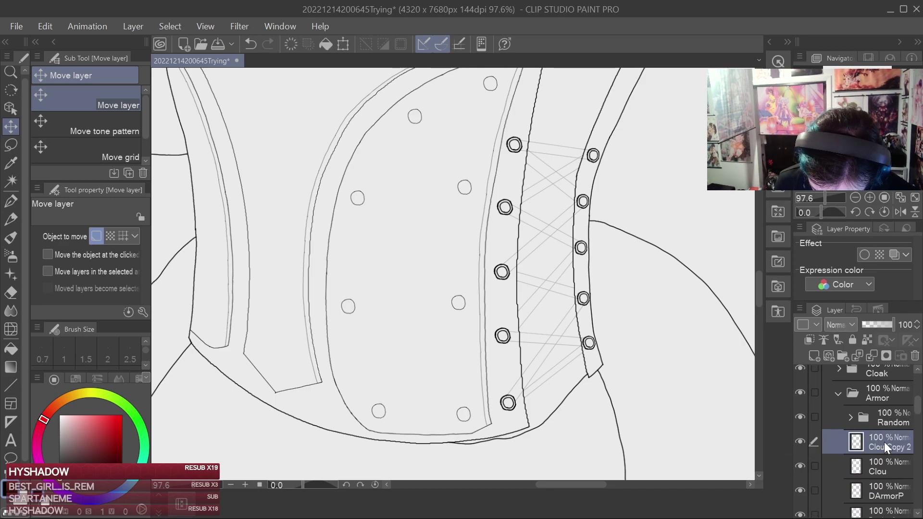
left_click(871, 356)
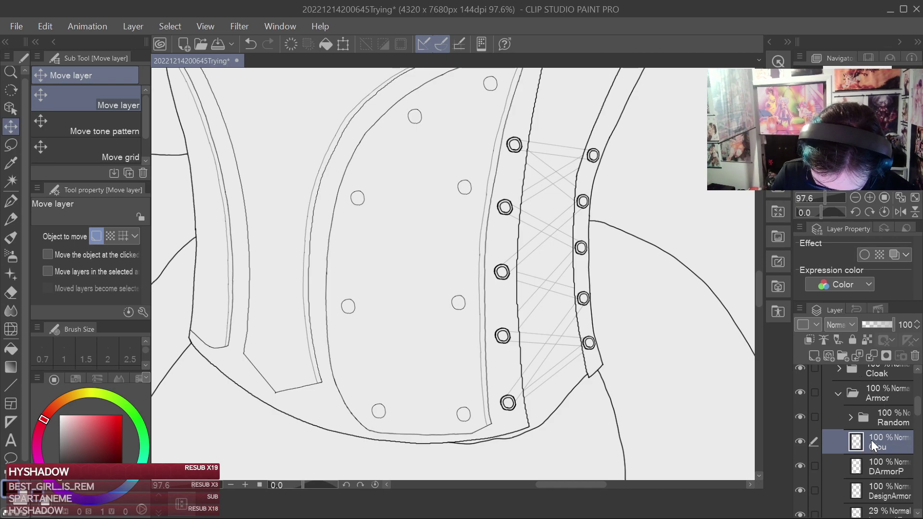
Add a new layer directly above Clou and choose the G-pen for drawing near the panel's bottom rivets.
left_click(813, 357)
scroll(487, 378, "up", 7)
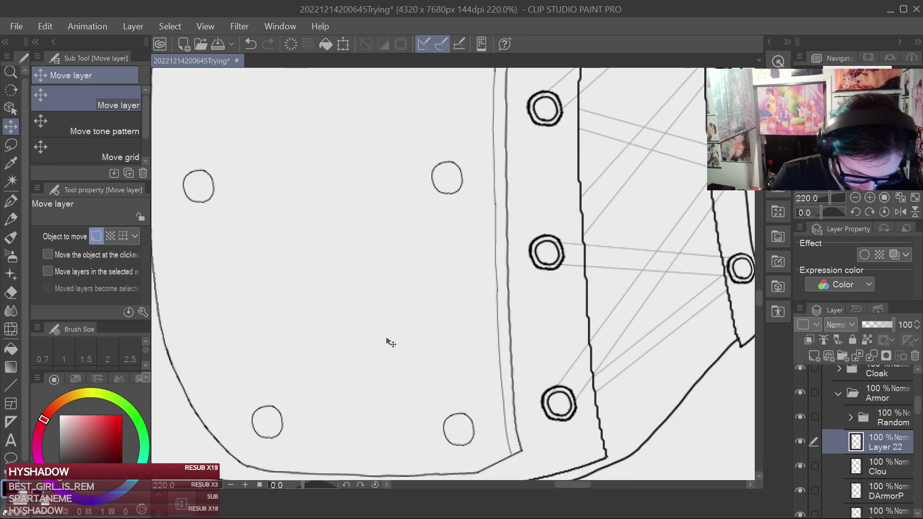
left_click(11, 201)
Try joining the rounded panel's two bottom rivets with a freehand curve and with straight G-pen lines.
left_click_drag(282, 426, 416, 439)
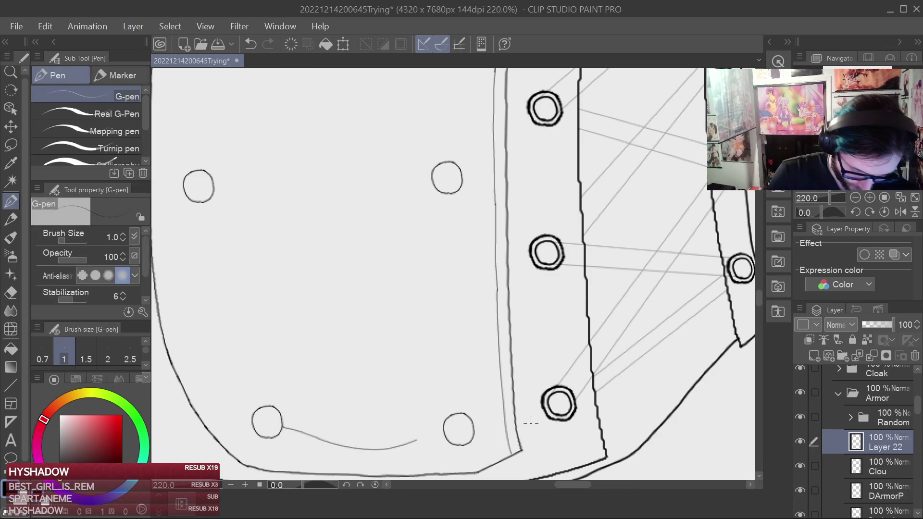
key("ctrl+z")
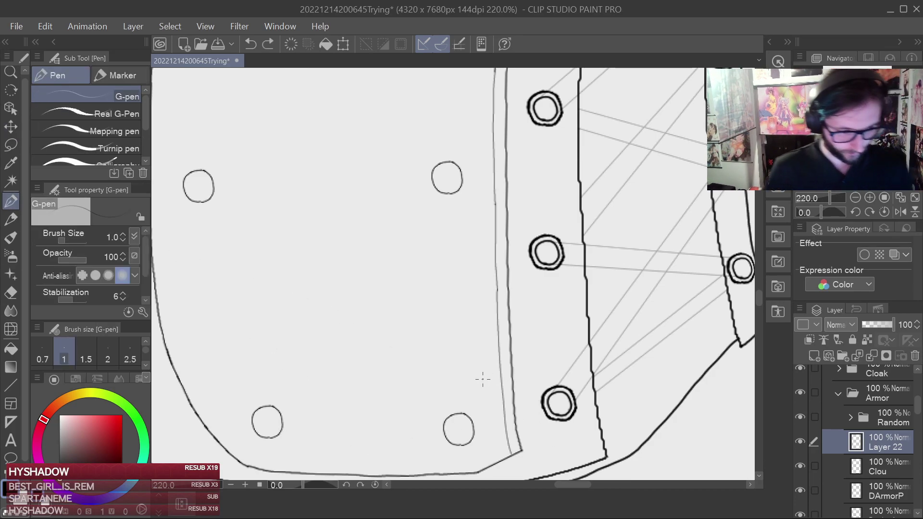
key("ctrl+s")
left_click_drag(478, 350, 626, 203)
scroll(589, 239, "up", 2)
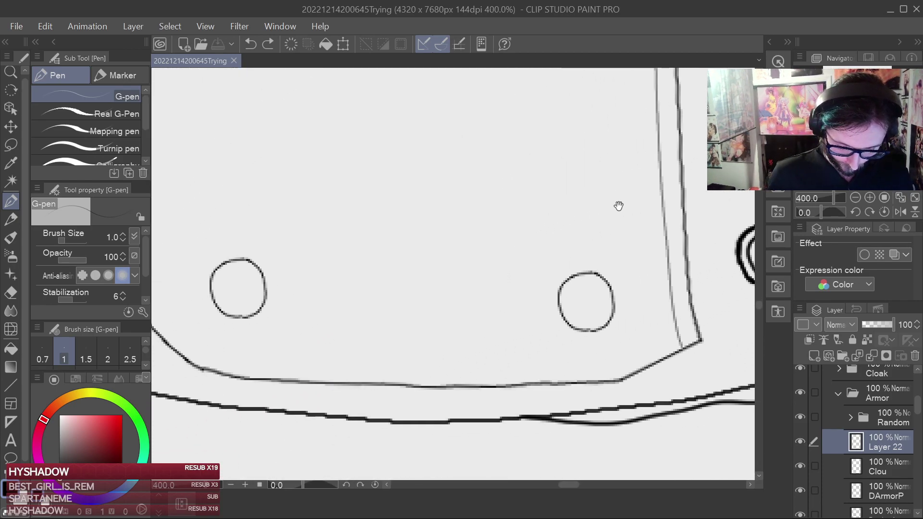
left_click(268, 289)
left_click(588, 299, "shift")
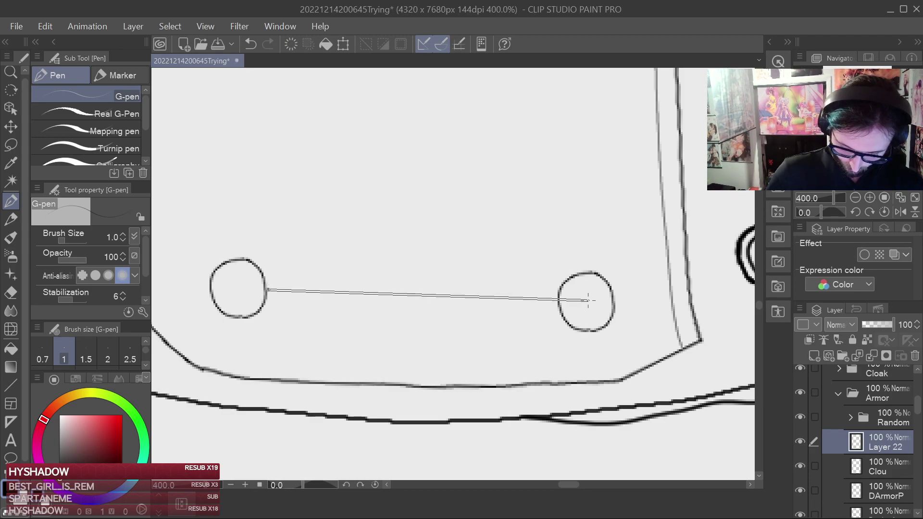
key("ctrl+z")
left_click(558, 301, "shift")
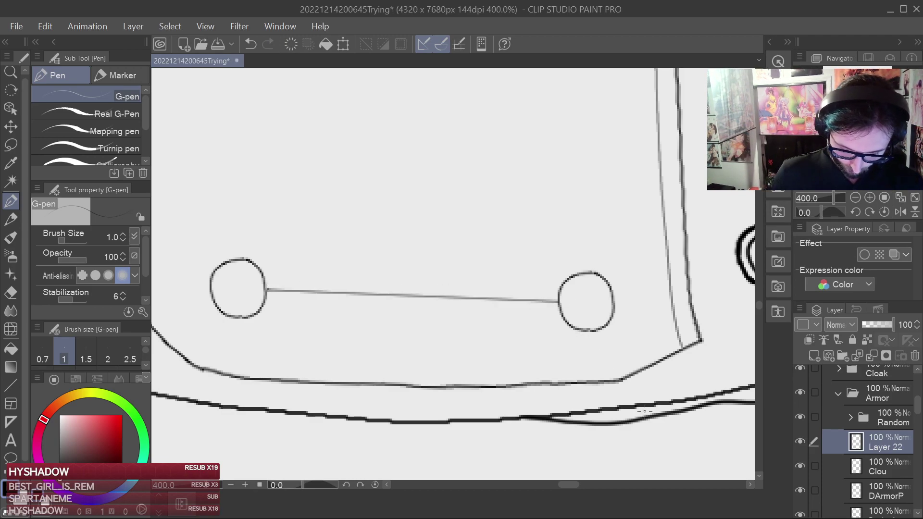
key("ctrl+z")
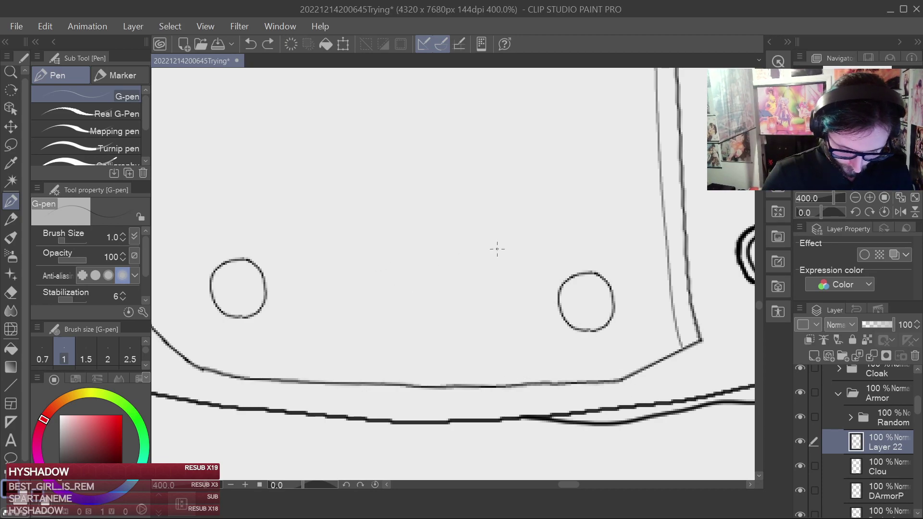
Flip the canvas view vertically and draw a thin, gently curved G-pen line between the panel's two bottom rivets.
left_click(915, 212)
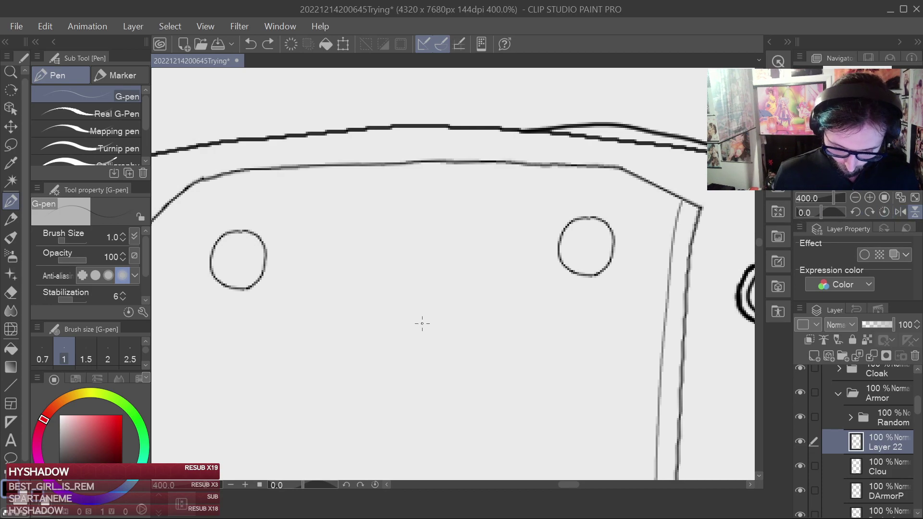
left_click_drag(680, 294, 717, 287)
left_click_drag(464, 234, 449, 231)
mouse_move(382, 220)
left_mouse_down()
mouse_move(546, 199)
mouse_move(673, 208)
left_mouse_up()
mouse_move(607, 250)
left_mouse_down()
mouse_move(643, 269)
mouse_move(581, 238)
left_mouse_up()
key("ctrl+z")
left_click_drag(334, 184, 624, 171)
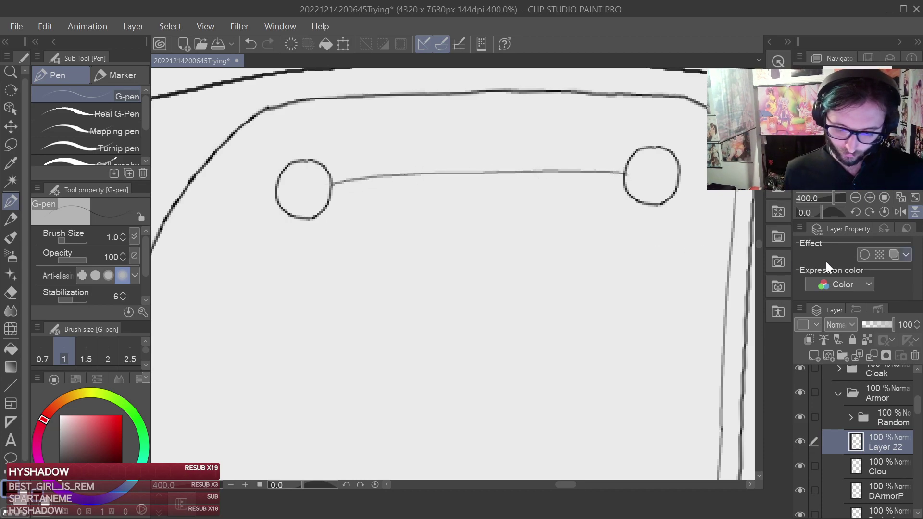
Inspect the connecting line's end at the right rivet, save the drawing, and flip the canvas view back vertically.
scroll(674, 210, "up", 3)
left_click_drag(611, 213, 571, 252)
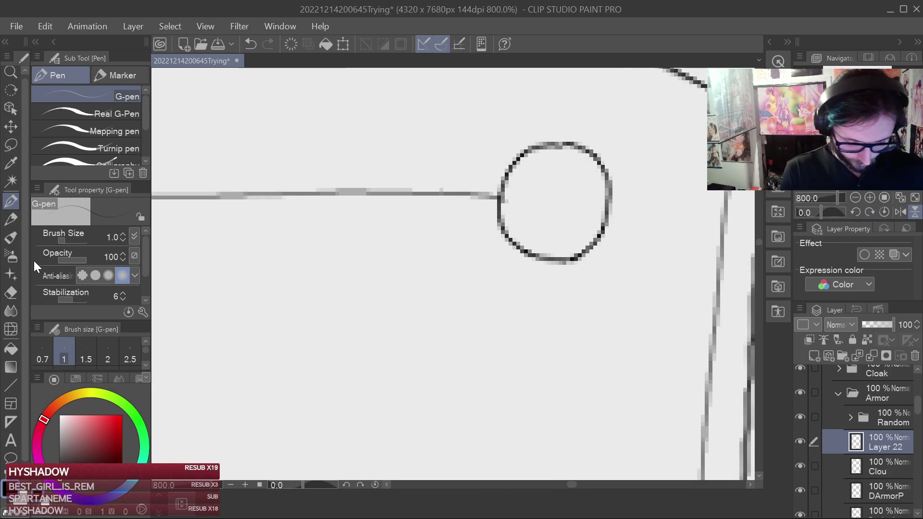
left_click(11, 293)
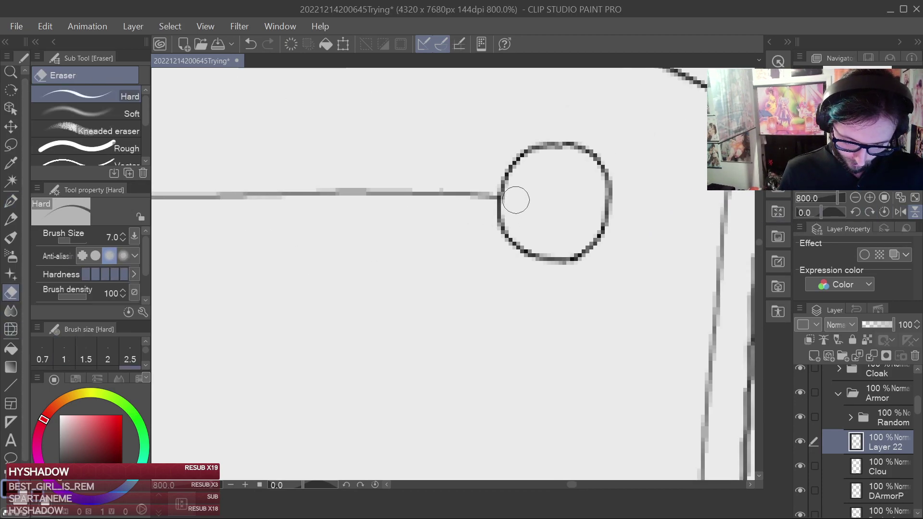
key("ctrl+s")
left_click(915, 214)
scroll(657, 291, "down", 5)
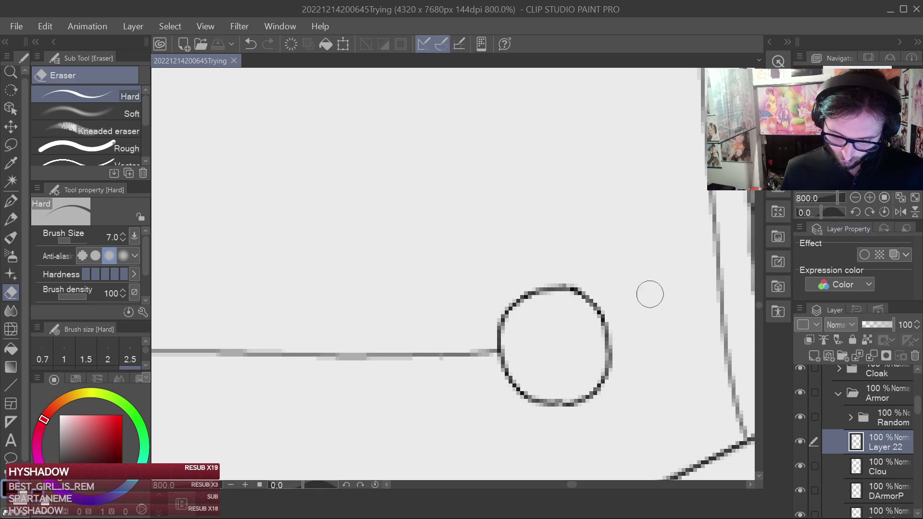
scroll(549, 333, "up", 5)
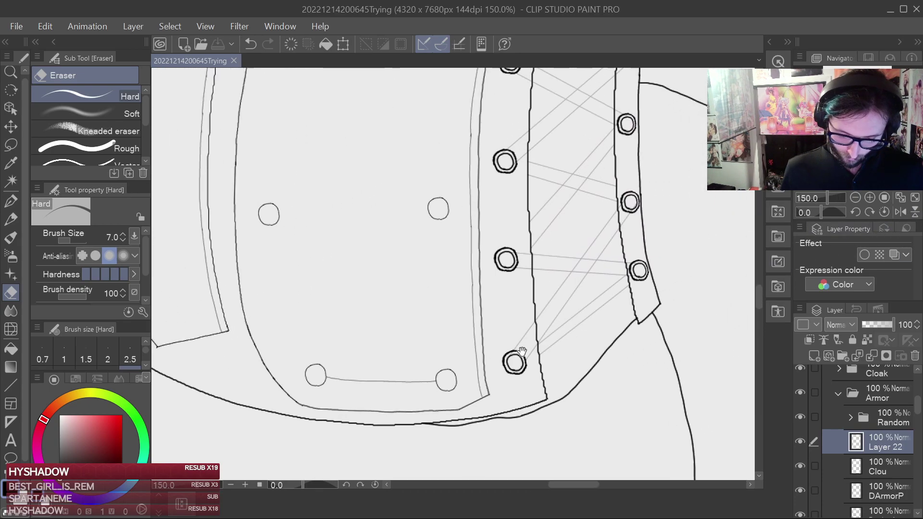
Choose the G-pen and flip the canvas view horizontally around the rounded panel's lower lacing-side rivets.
left_click_drag(451, 301, 496, 333)
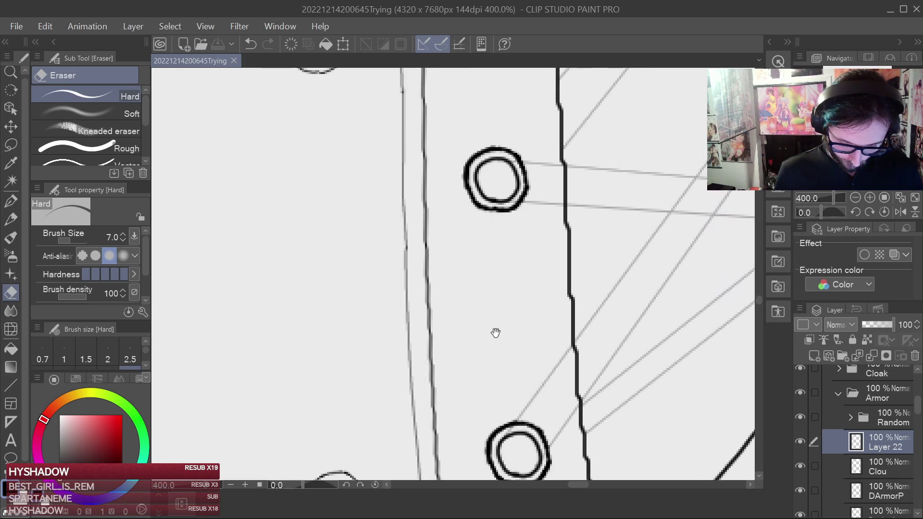
key("p")
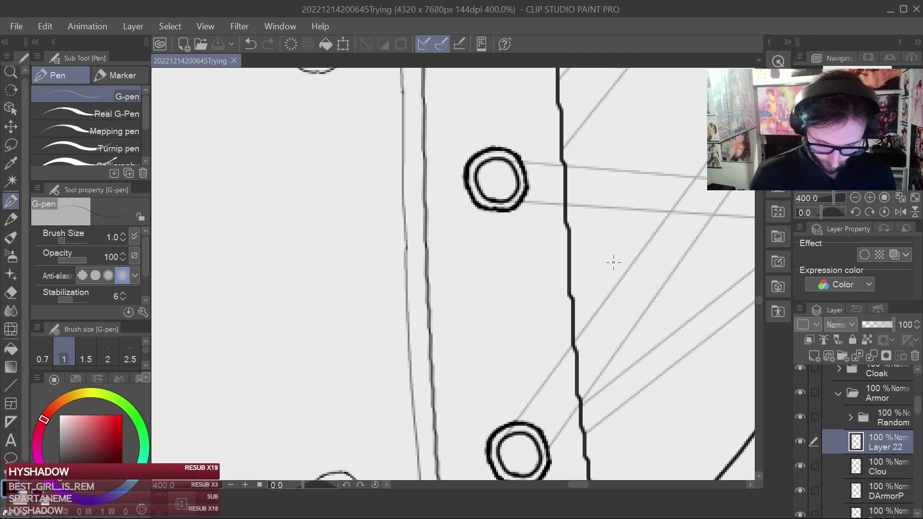
left_click(900, 212)
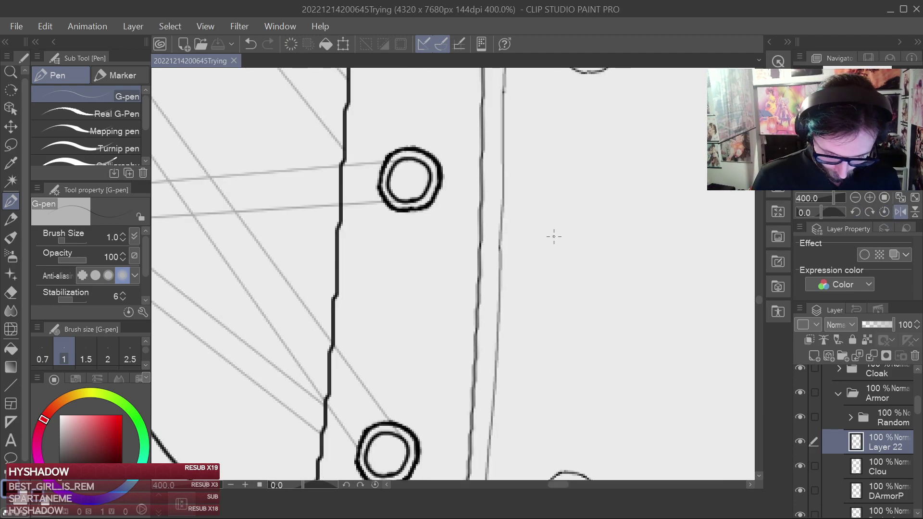
left_click_drag(617, 268, 445, 268)
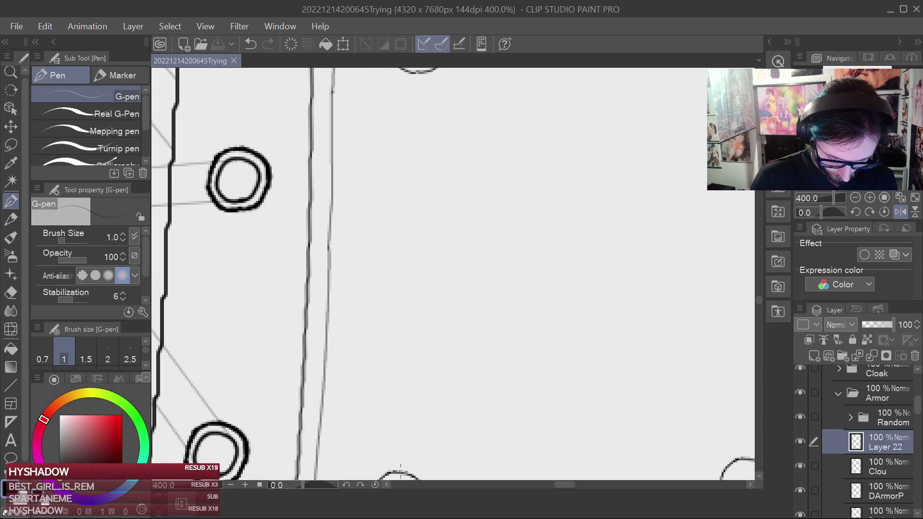
Try joining the rounded panel's two lowest lacing-side rivets with a thin curved G-pen line.
left_click_drag(401, 471, 408, 415)
key("ctrl+z")
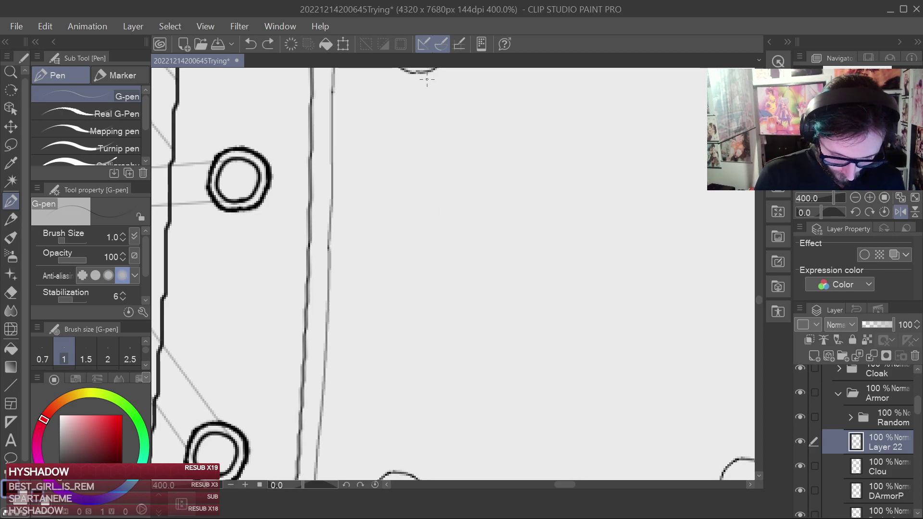
left_click_drag(449, 146, 437, 145)
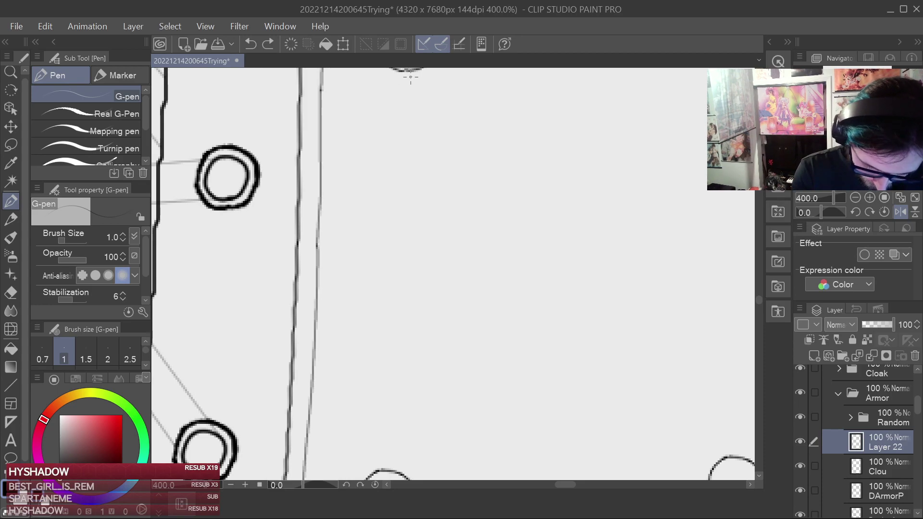
mouse_move(407, 71)
left_mouse_down()
mouse_move(409, 315)
mouse_move(390, 451)
left_mouse_up()
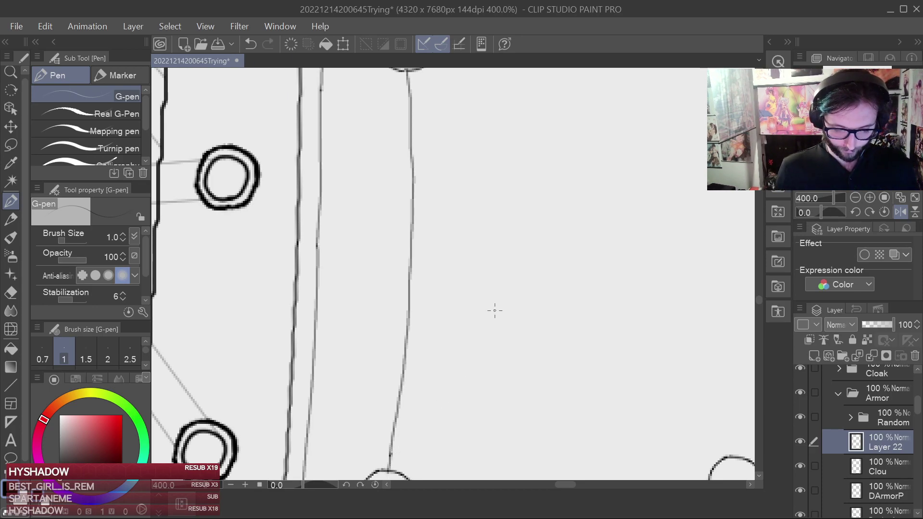
scroll(495, 311, "down", 3)
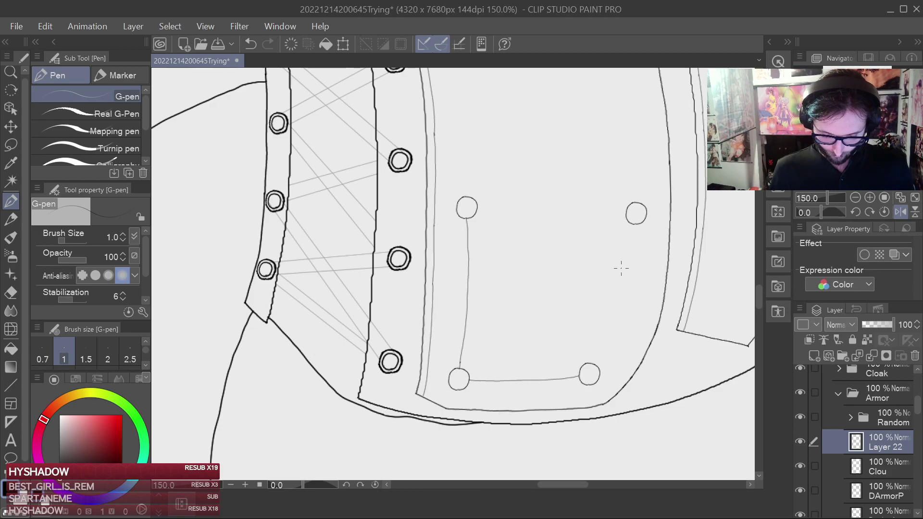
key("ctrl+z")
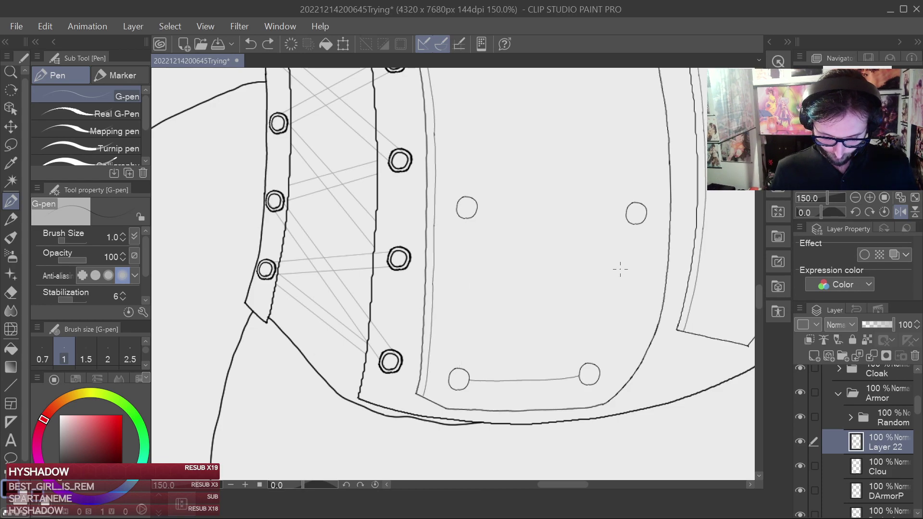
Draw a thin, slightly curved G-pen line from the bottom lacing-side rivet up to the rivet above it.
scroll(579, 287, "up", 3)
mouse_move(579, 287)
left_mouse_down()
mouse_move(529, 319)
mouse_move(614, 200)
mouse_move(600, 274)
mouse_move(582, 294)
left_mouse_up()
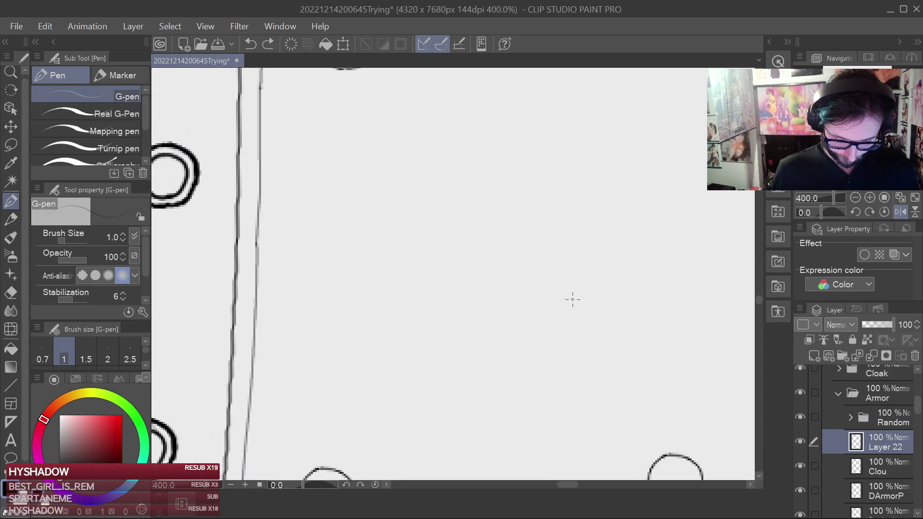
left_click_drag(338, 354, 350, 205)
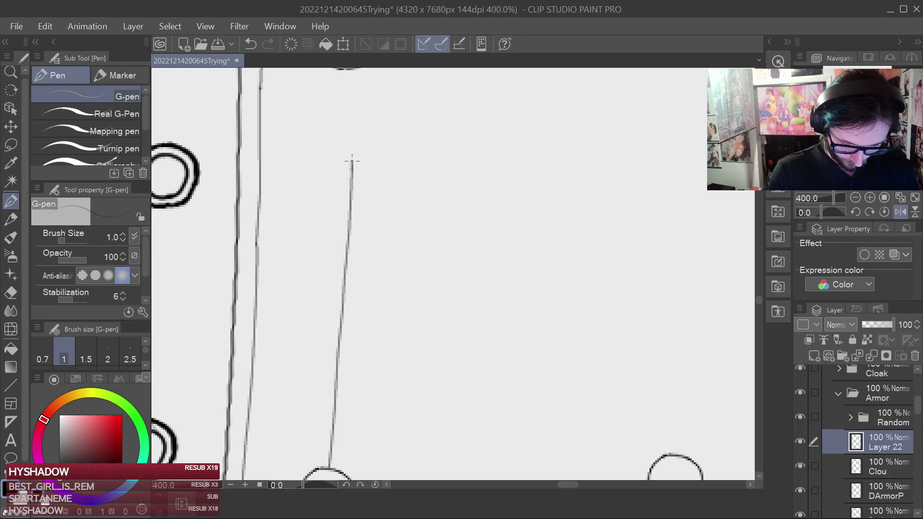
left_click_drag(372, 111, 392, 134)
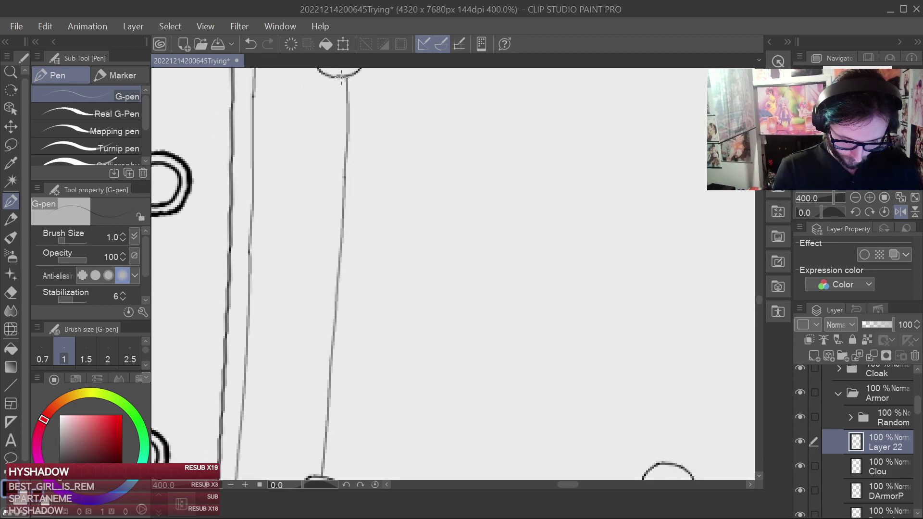
Erase the upper part of the vertical connecting line and redraw it with the G-pen up toward the upper rivet.
left_click(11, 293)
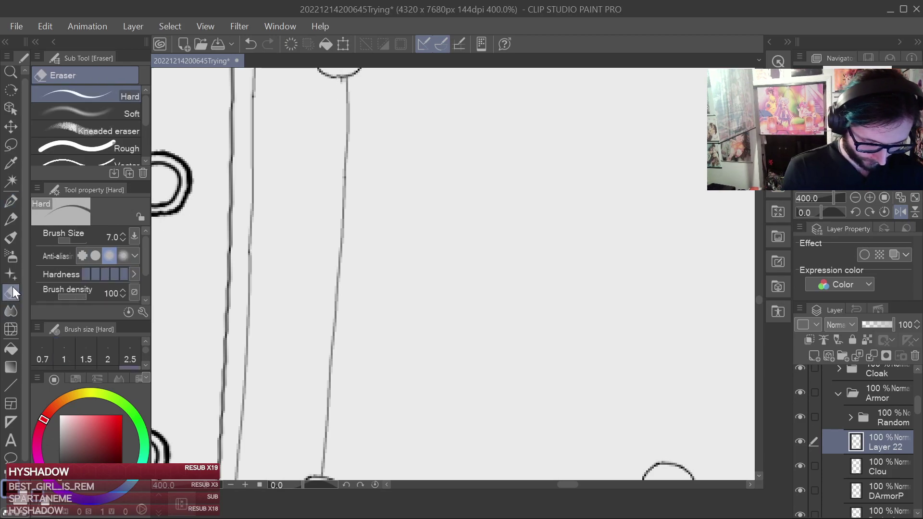
left_click_drag(341, 258, 348, 90)
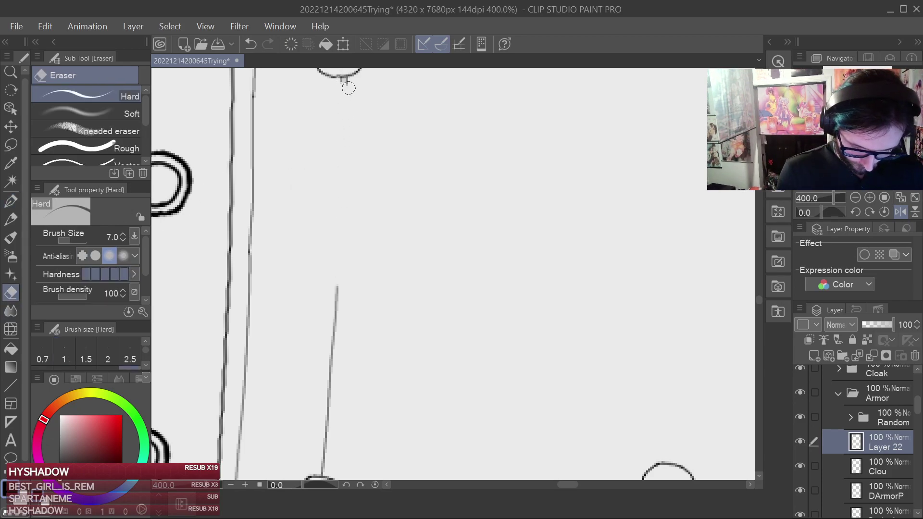
key("p")
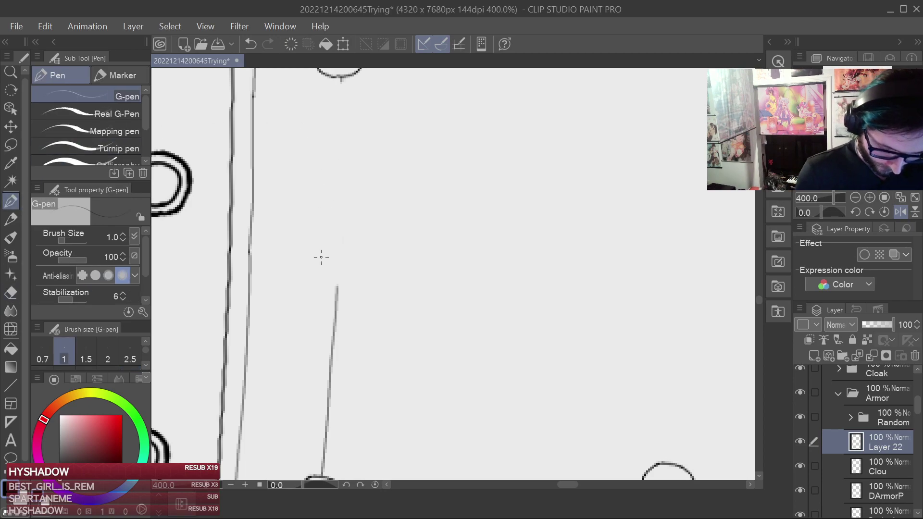
key("ctrl+z")
key("ctrl+z")
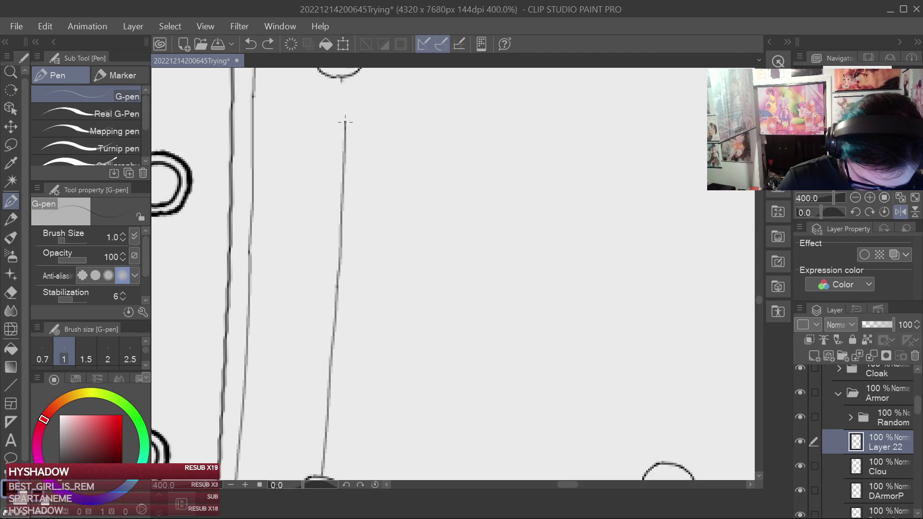
Check the rivet lines against the whole figure and flip the canvas view back horizontally.
scroll(481, 260, "down", 4)
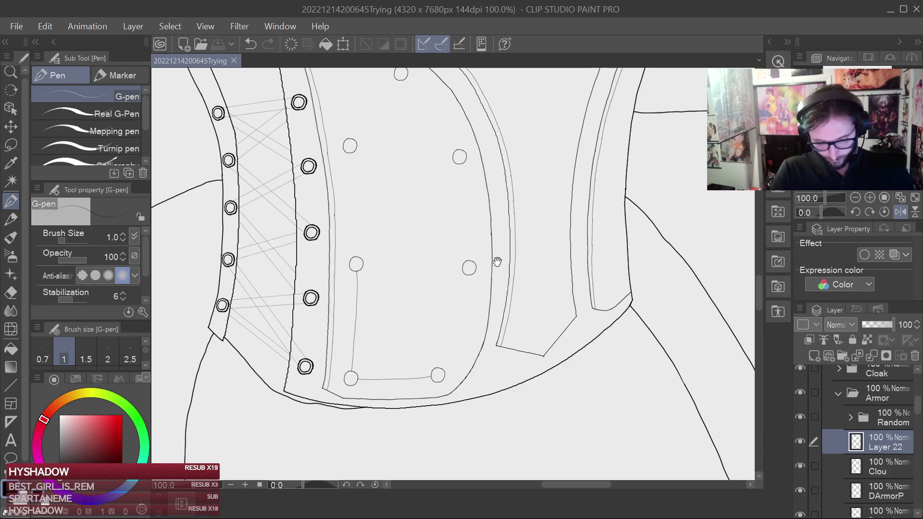
scroll(497, 263, "down", 3)
left_click_drag(515, 290, 513, 258)
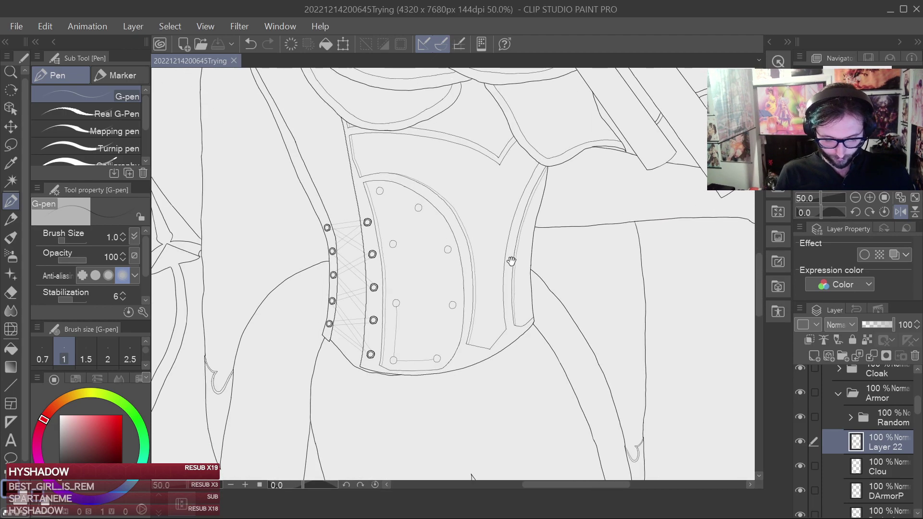
scroll(513, 253, "up", 2)
scroll(552, 284, "down", 5)
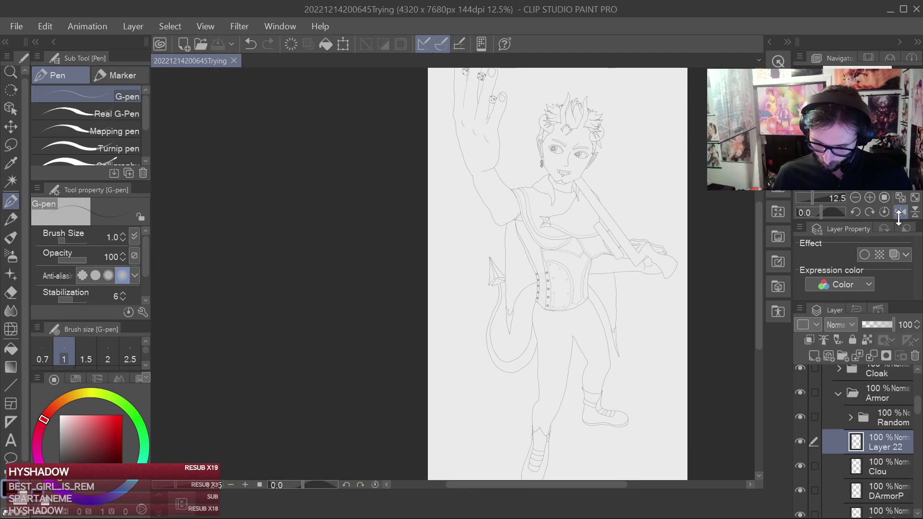
left_click(899, 214)
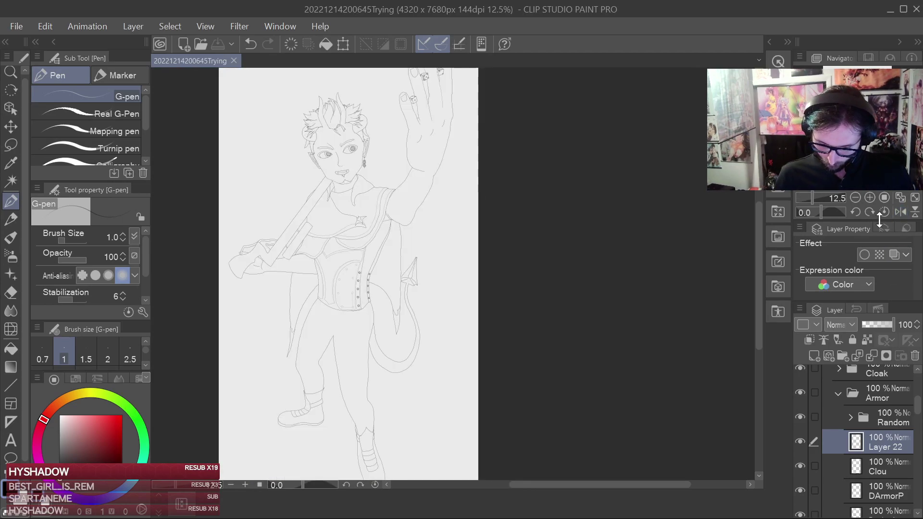
left_click_drag(511, 291, 528, 296)
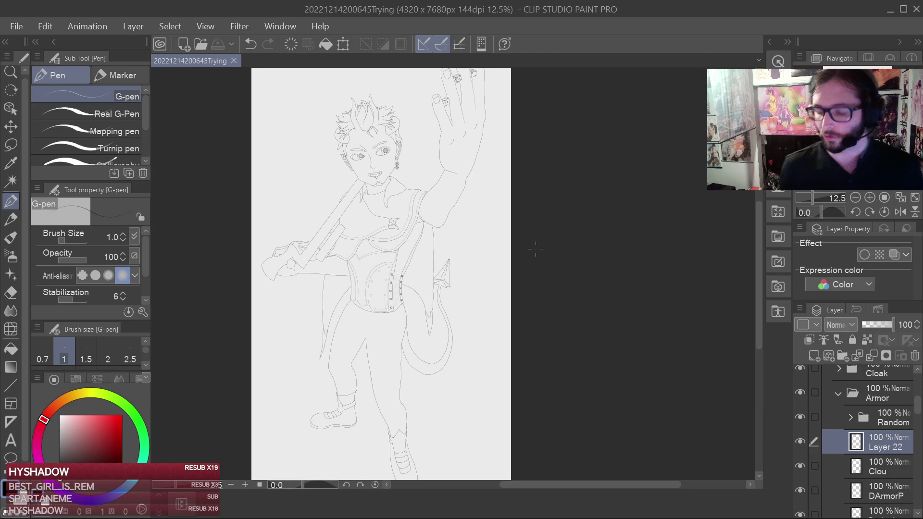
Draw a thin G-pen line connecting the lacing-side rivet to the next one above it, and save the drawing.
scroll(513, 255, "up", 4)
left_click_drag(365, 288, 618, 231)
scroll(441, 302, "up", 1)
scroll(388, 308, "up", 6)
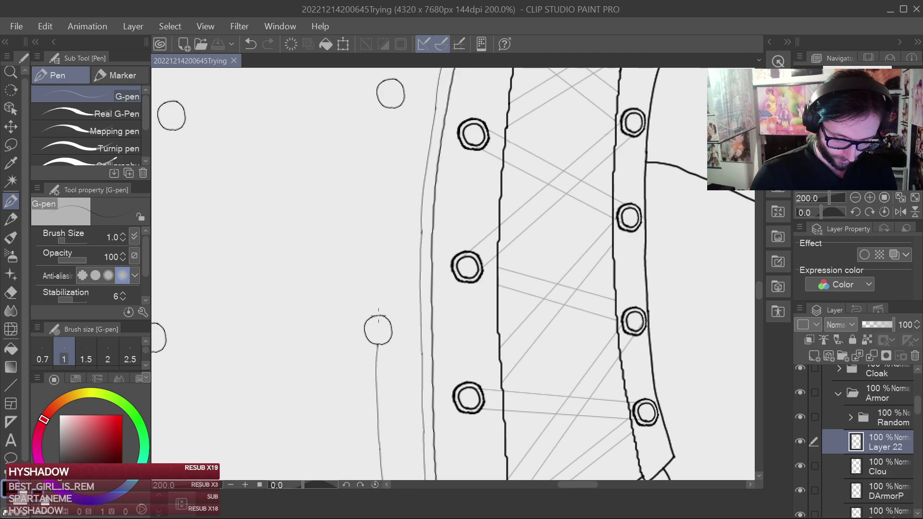
left_click_drag(386, 126, 389, 109)
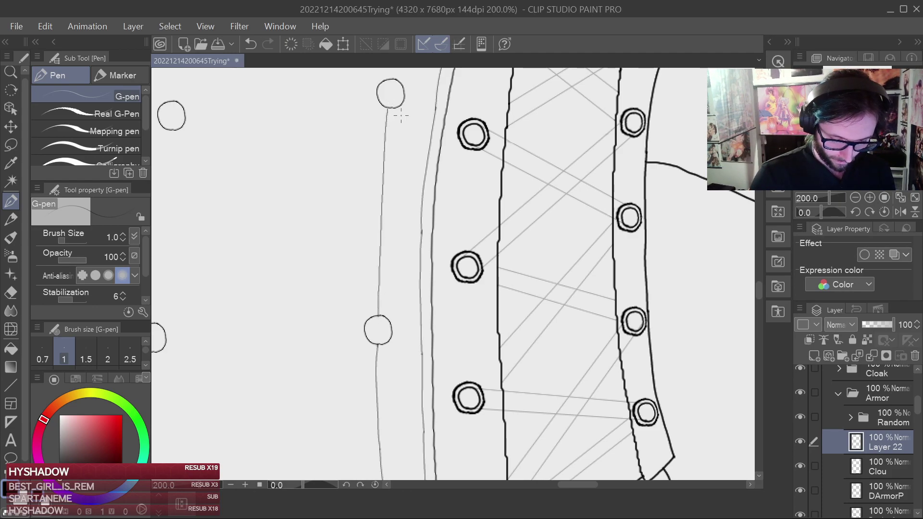
key("ctrl+s")
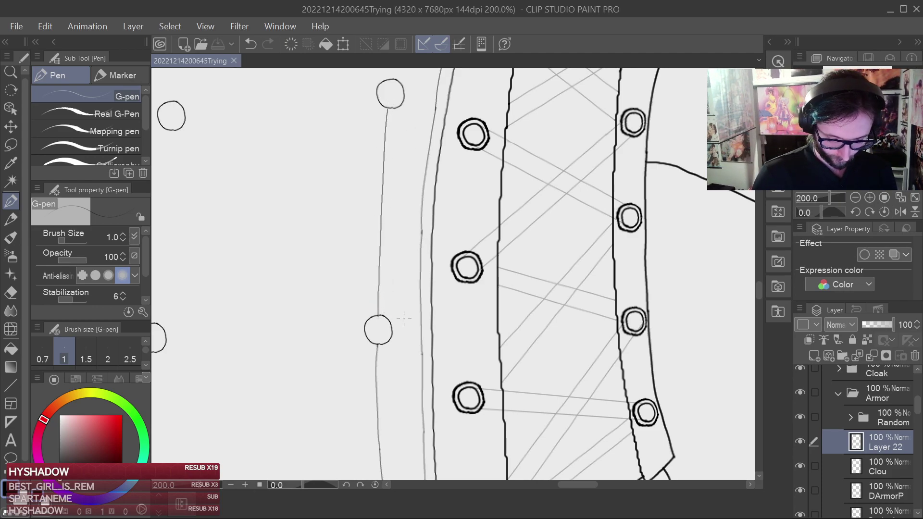
Erase the stretch of connecting line just below the middle lacing-side rivet and redraw it with the G-pen.
scroll(422, 269, "up", 2)
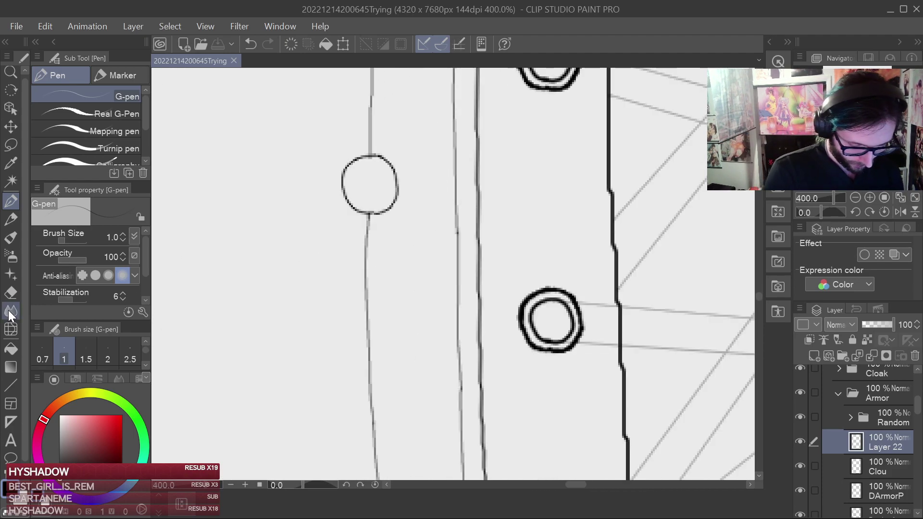
left_click(10, 293)
left_click_drag(364, 307, 368, 217)
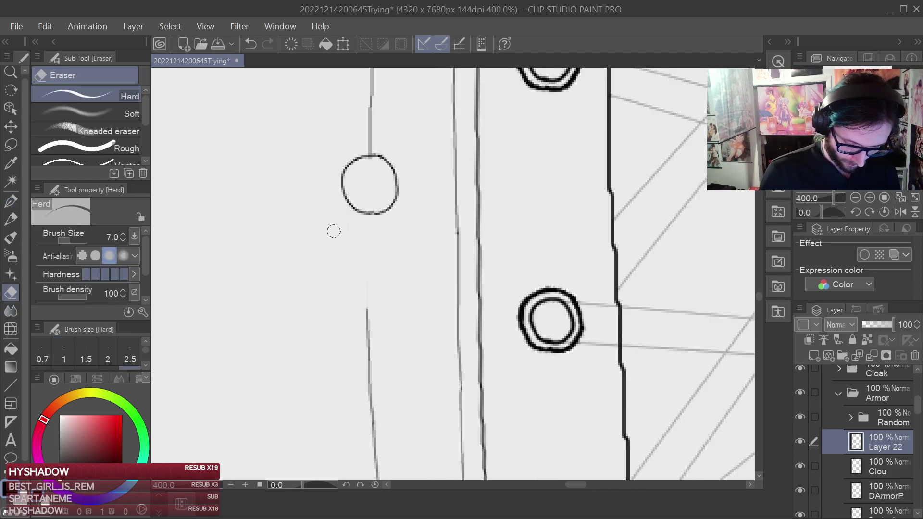
left_click(12, 208)
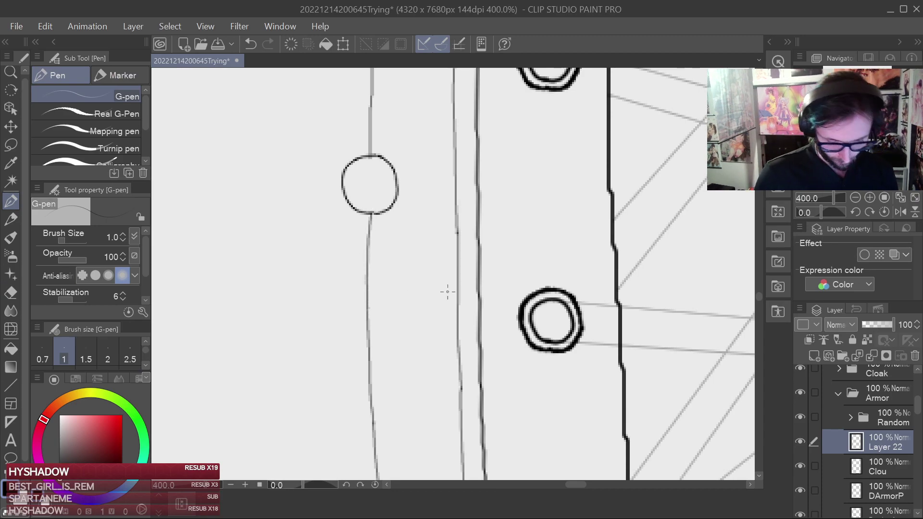
Erase a longer upper stretch of the lower connecting line, redraw it straighter with the G-pen, and save the drawing.
scroll(447, 293, "down", 2)
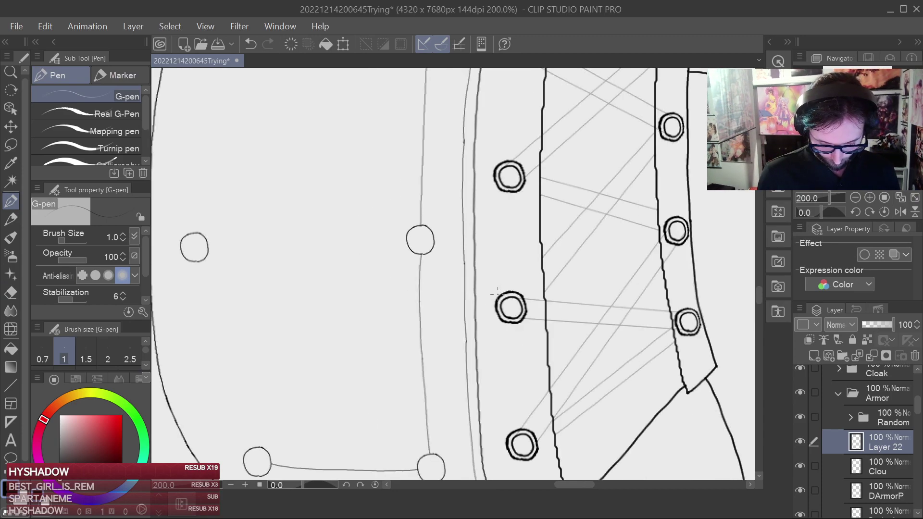
left_click_drag(488, 253, 454, 190)
scroll(454, 189, "up", 2)
left_click_drag(409, 209, 405, 176)
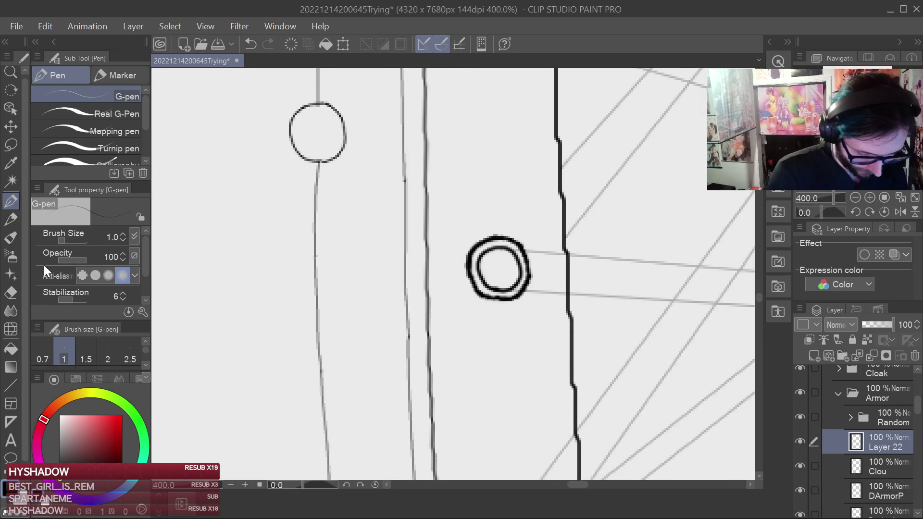
key("e")
mouse_move(308, 180)
left_mouse_down()
mouse_move(314, 326)
mouse_move(325, 393)
left_mouse_up()
key("p")
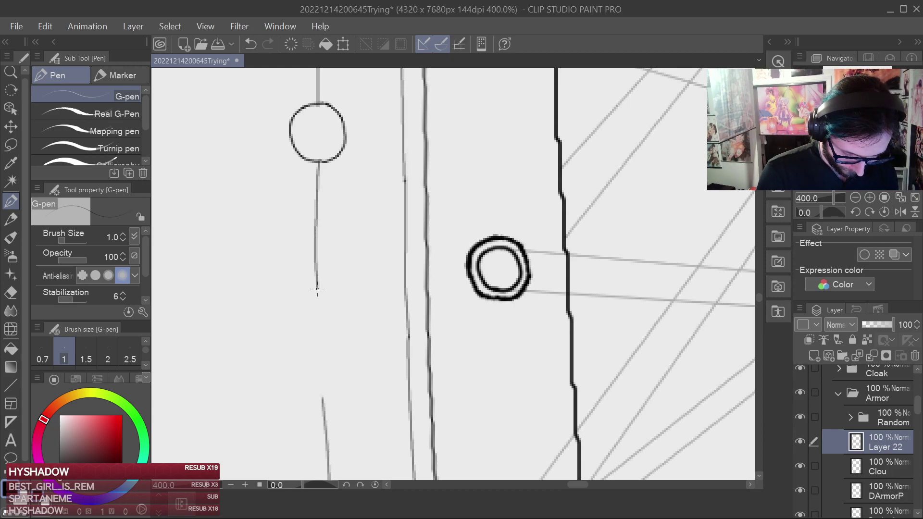
key("ctrl+z")
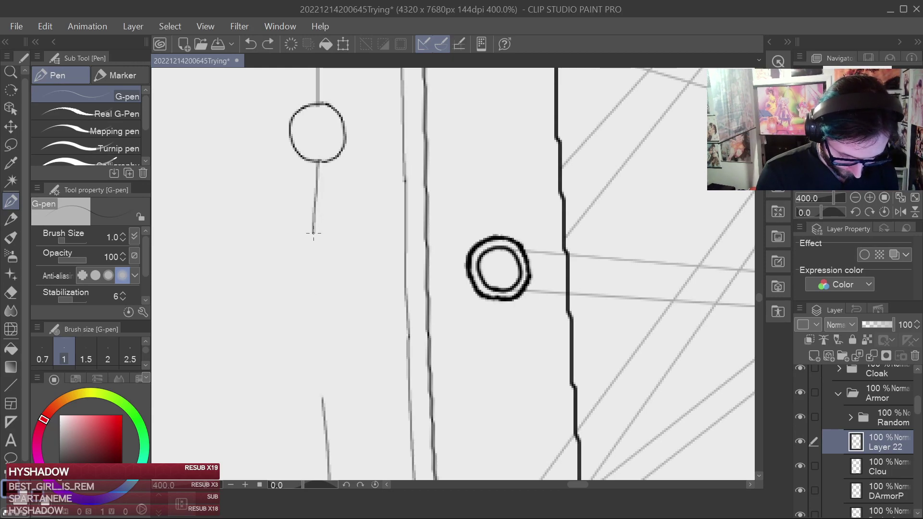
key("ctrl+z")
left_click_drag(318, 162, 319, 235)
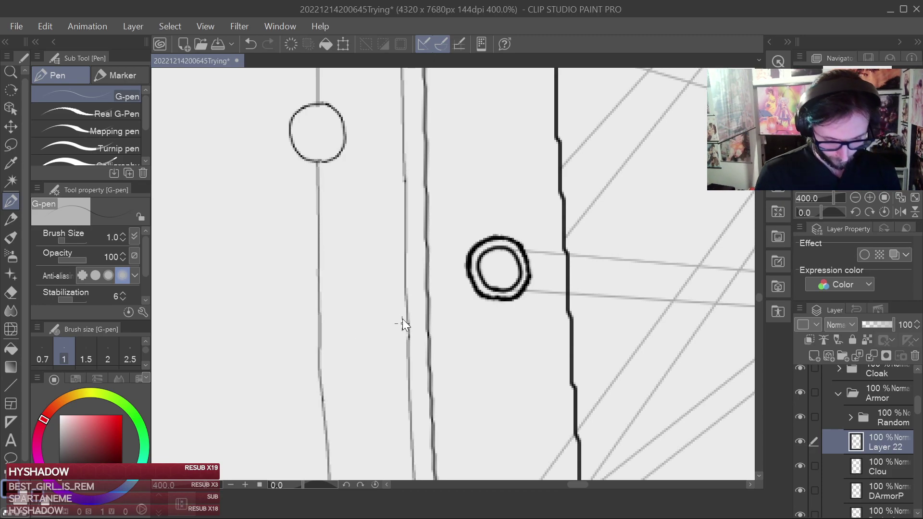
key("ctrl+s")
Erase the bent lower stretch of the connecting line above the bottom lacing-side rivet, redraw it smoother with the G-pen, and save the drawing.
left_click_drag(419, 275, 421, 204)
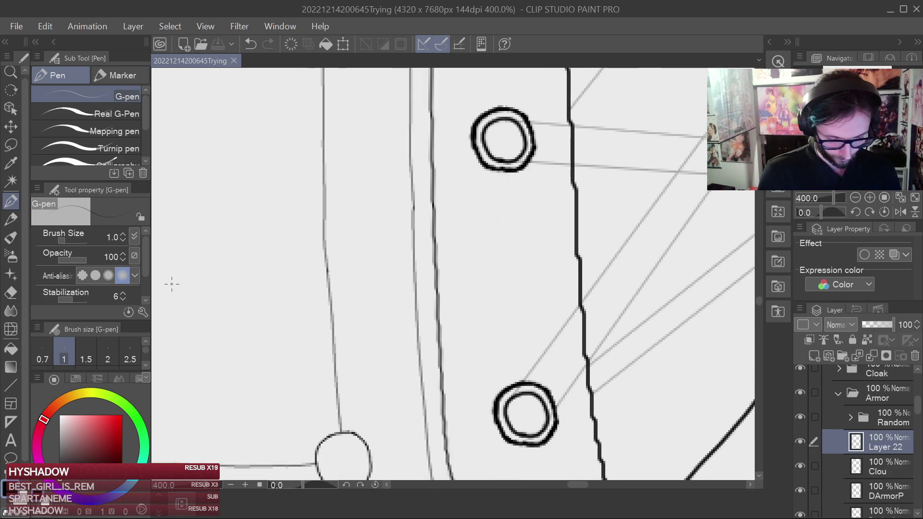
left_click(11, 291)
left_click_drag(323, 289, 324, 238)
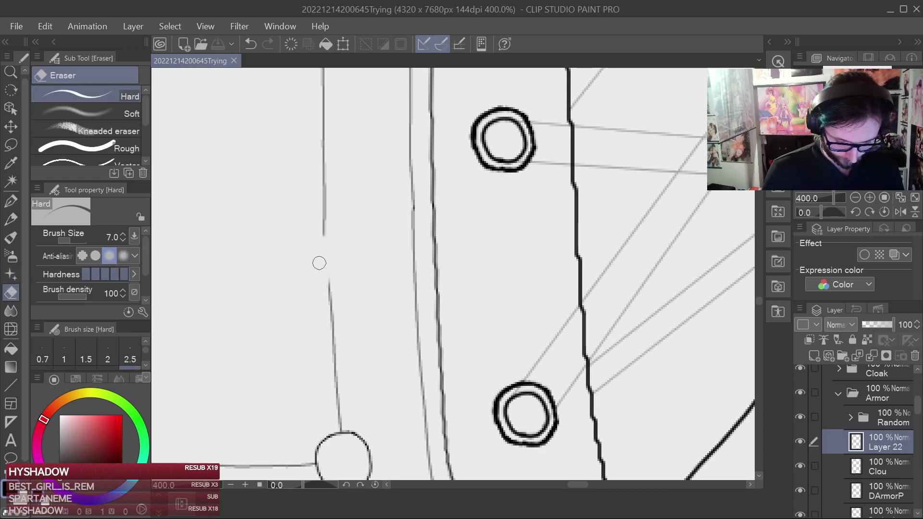
left_click_drag(315, 189, 338, 350)
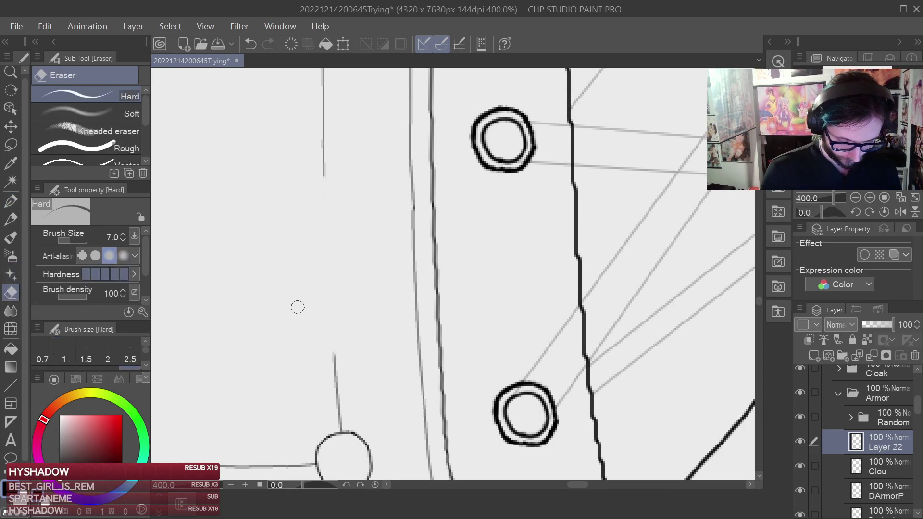
key("p")
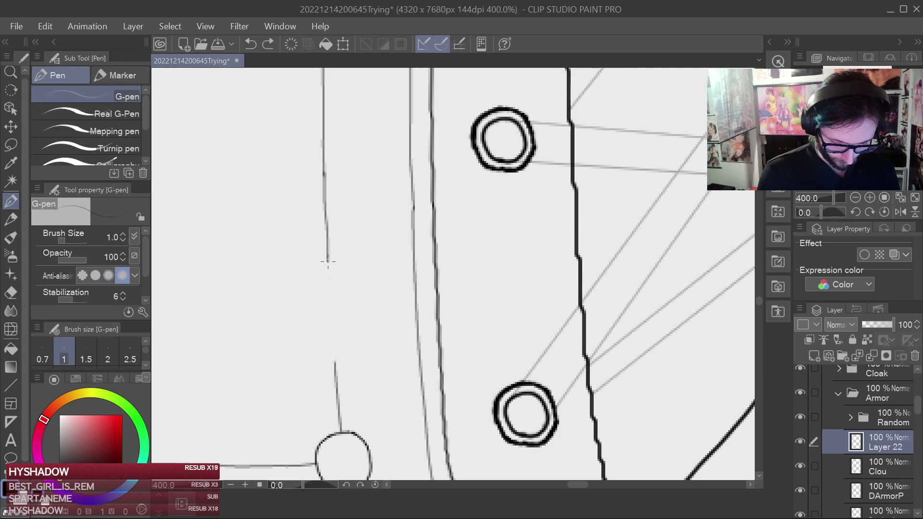
left_click_drag(330, 300, 332, 341)
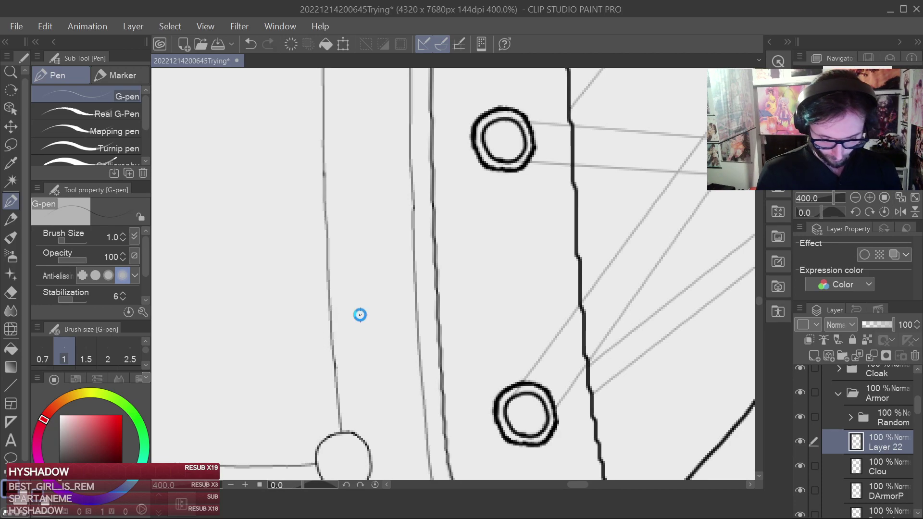
key("ctrl+s")
scroll(501, 223, "down", 4)
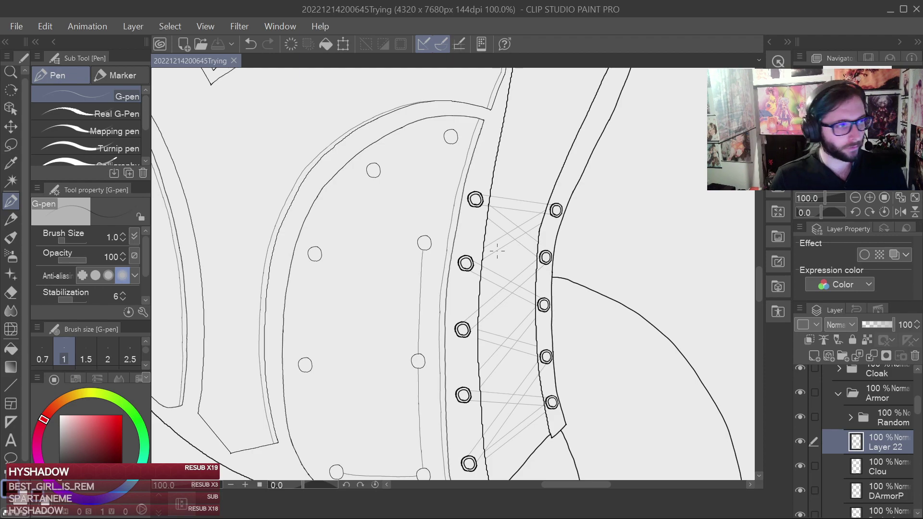
Draw a thin, gently curved G-pen line connecting the upper lacing-side rivet to the topmost rivet of the waist panel.
scroll(497, 250, "up", 4)
left_click_drag(438, 283, 511, 284)
scroll(398, 278, "up", 2)
left_click_drag(399, 273, 376, 303)
mouse_move(292, 456)
left_mouse_down()
mouse_move(333, 235)
mouse_move(377, 91)
left_mouse_up()
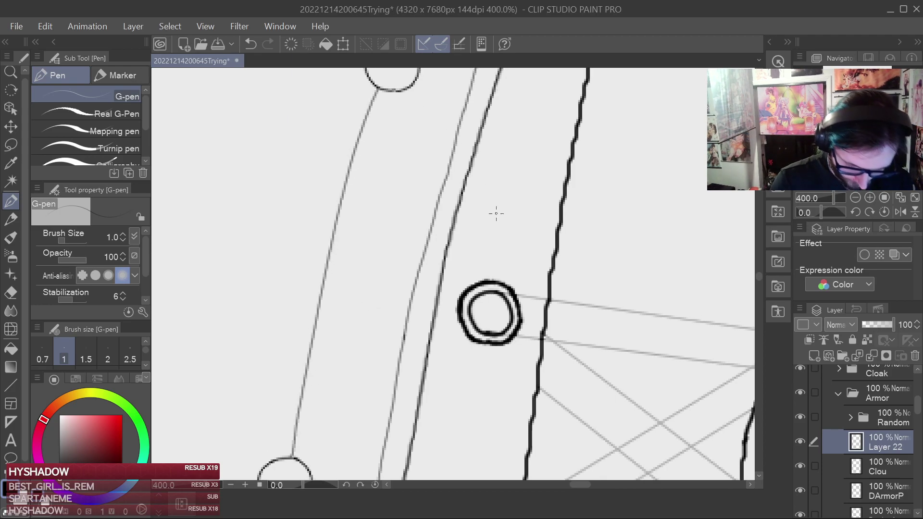
scroll(532, 279, "down", 4)
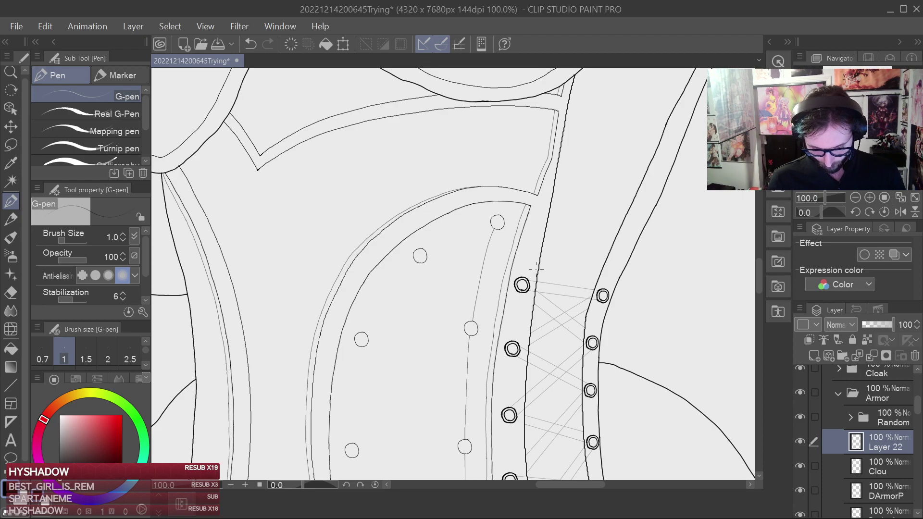
Erase the uneven stretch of the panel's thin inner edge line beside the upper lacing eyelets on the DArmorP layer.
scroll(536, 269, "up", 4)
scroll(479, 291, "down", 3)
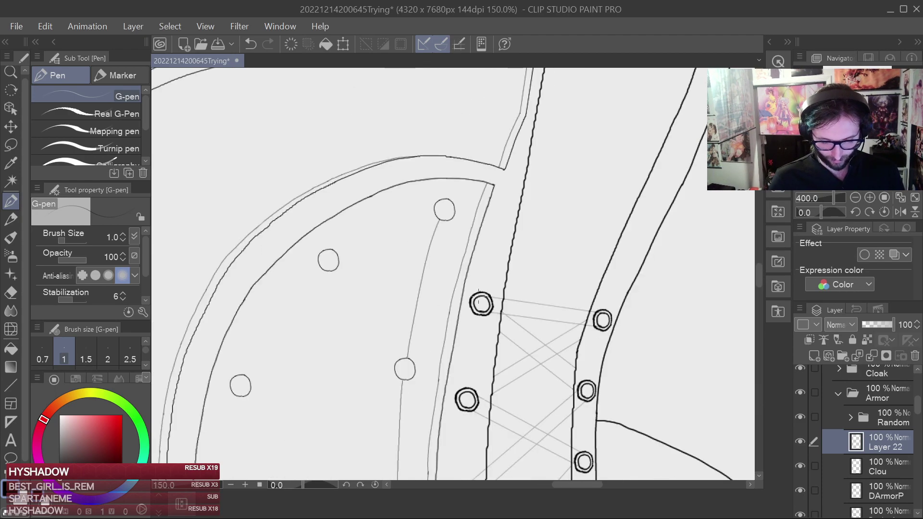
scroll(485, 217, "down", 4)
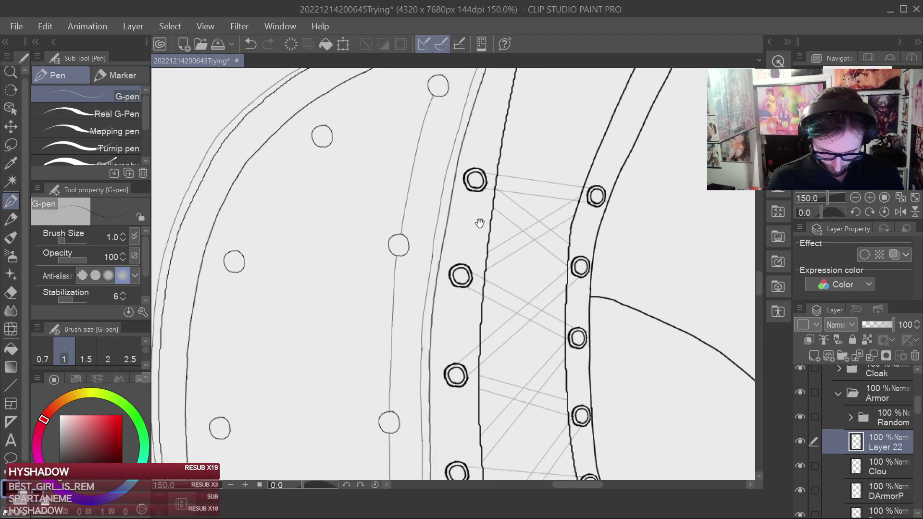
scroll(480, 230, "up", 1)
scroll(476, 235, "down", 2)
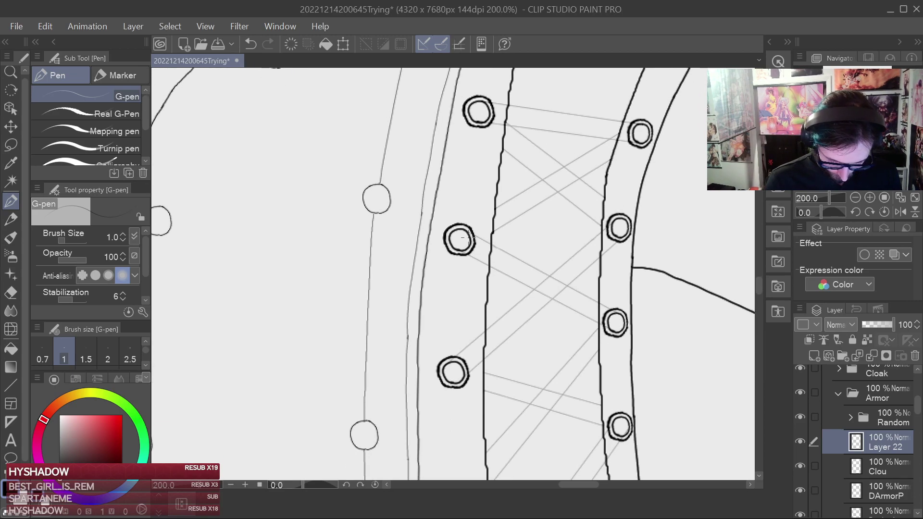
scroll(465, 244, "up", 2)
key("e")
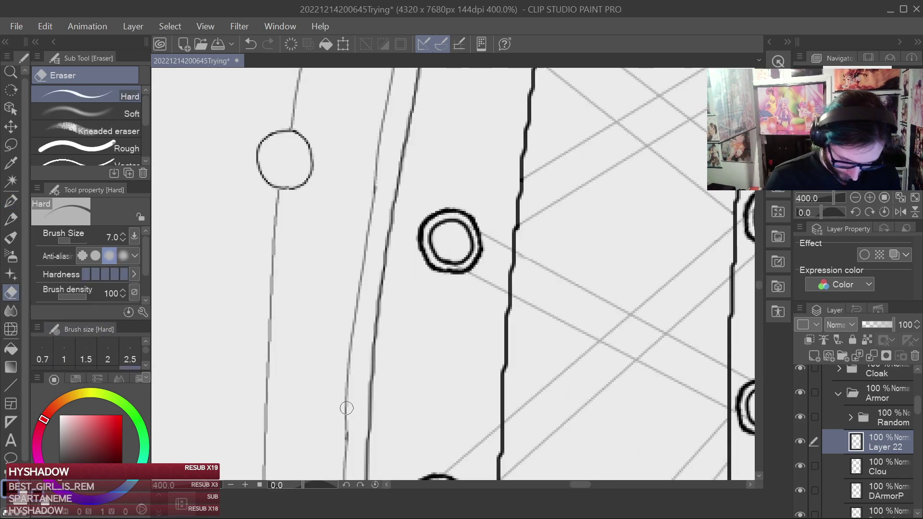
left_click(875, 491)
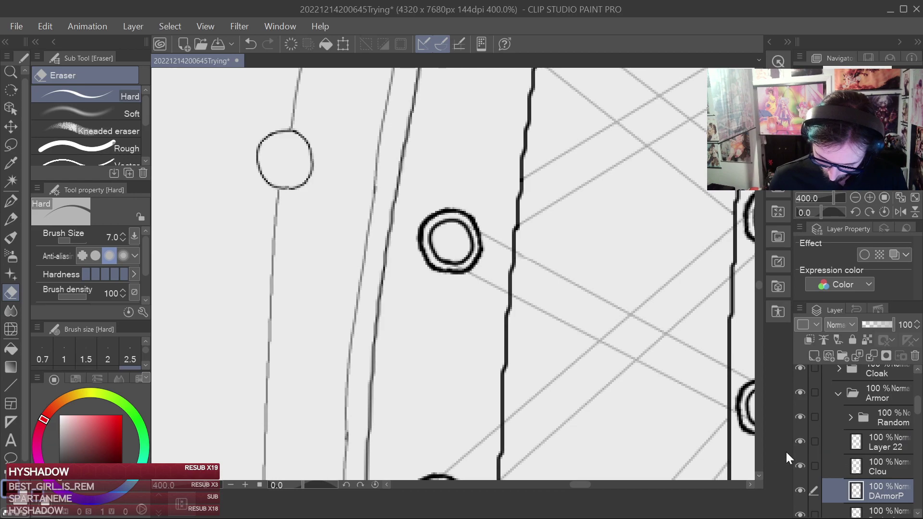
left_click_drag(343, 416, 380, 128)
left_click(11, 201)
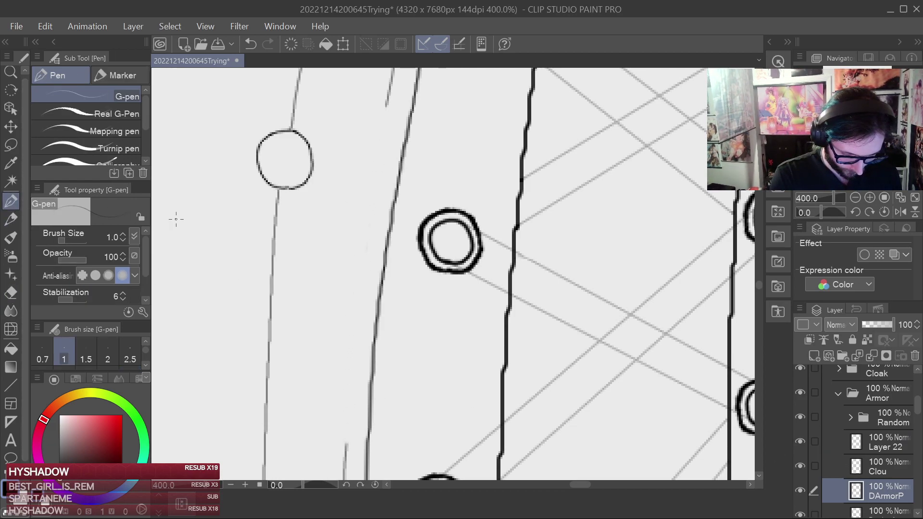
left_click(108, 354)
mouse_move(369, 407)
left_mouse_down()
mouse_move(391, 402)
mouse_move(403, 375)
left_mouse_up()
key("ctrl+z")
left_click(66, 345)
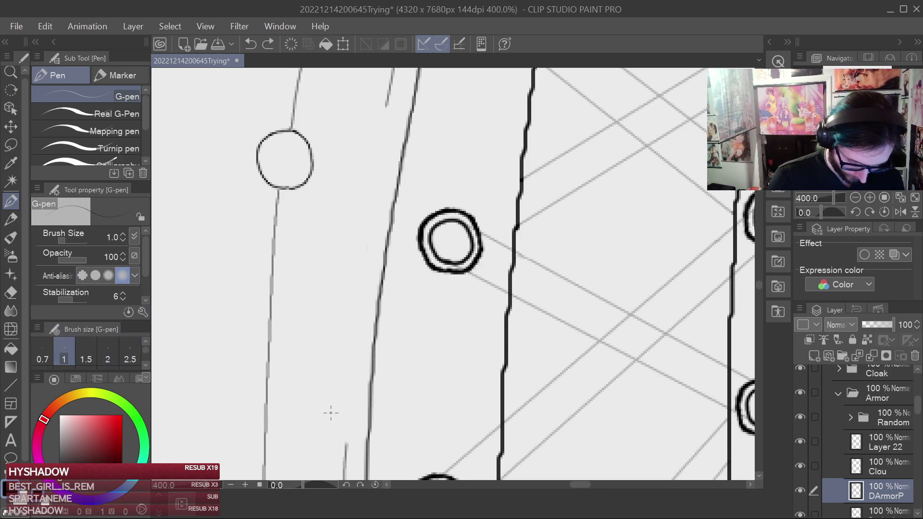
mouse_move(349, 412)
left_mouse_down()
mouse_move(363, 240)
mouse_move(384, 136)
left_mouse_up()
key("ctrl+z")
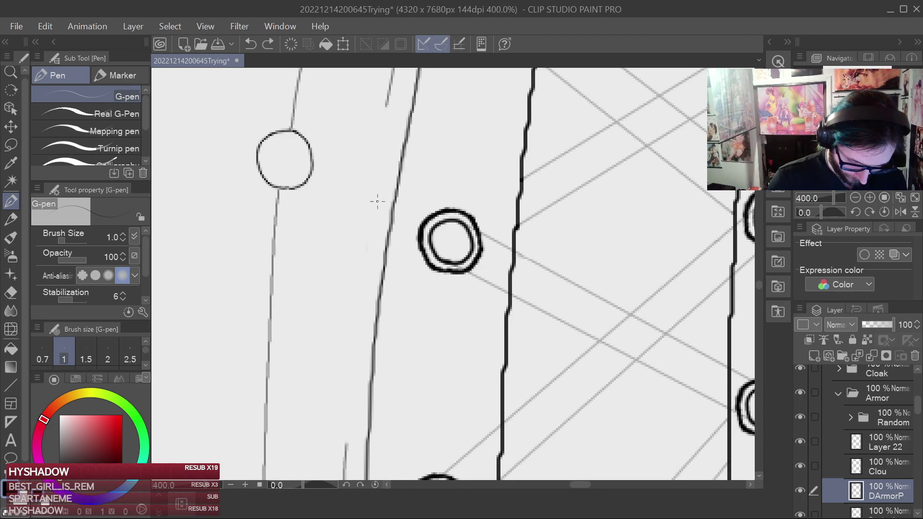
Redraw the erased stretch of the panel's inner edge line on DArmorP with the size 1 G-pen.
mouse_move(364, 387)
left_mouse_down()
mouse_move(380, 207)
mouse_move(377, 344)
left_mouse_up()
left_click(10, 292)
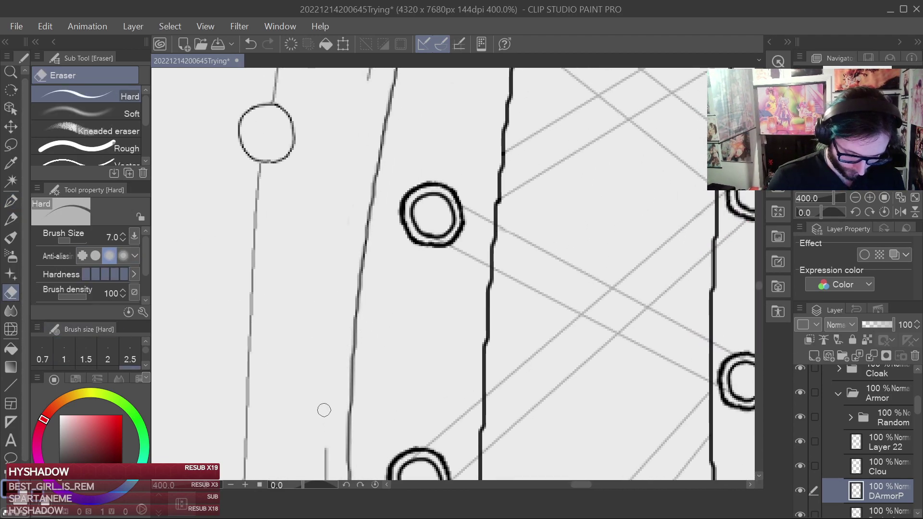
key("p")
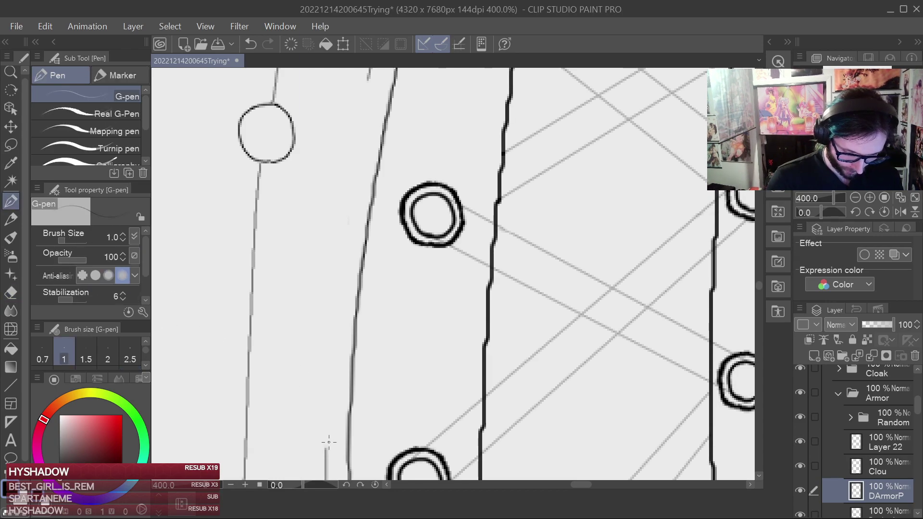
left_click_drag(329, 403, 332, 352)
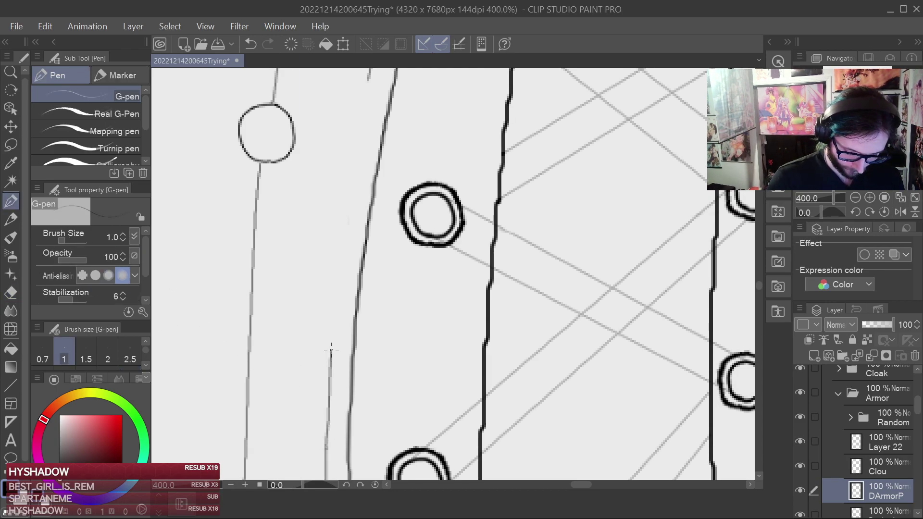
key("ctrl+z")
mouse_move(326, 432)
left_mouse_down()
mouse_move(337, 238)
mouse_move(365, 103)
left_mouse_up()
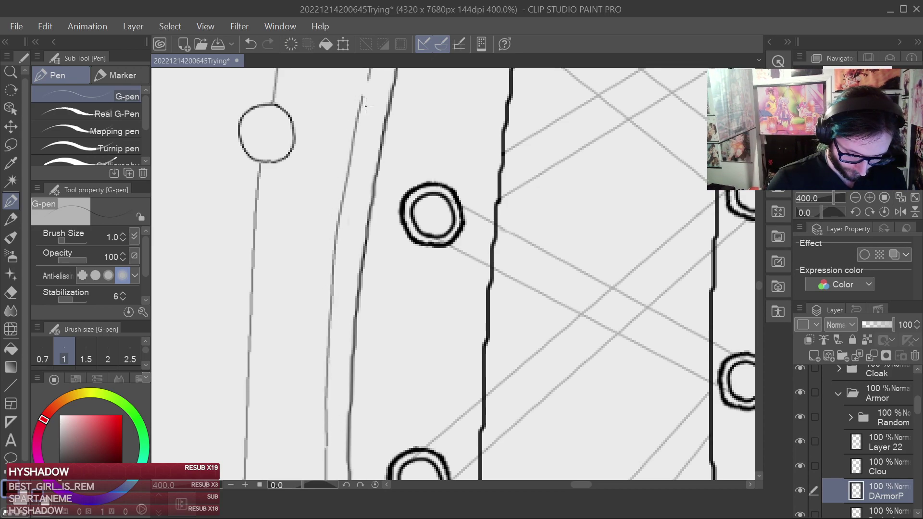
Erase the upper part of the redrawn edge line and redraw it with the G-pen up to the remaining line above.
key("e")
mouse_move(333, 260)
left_mouse_down()
mouse_move(344, 204)
mouse_move(363, 94)
mouse_move(333, 283)
left_mouse_up()
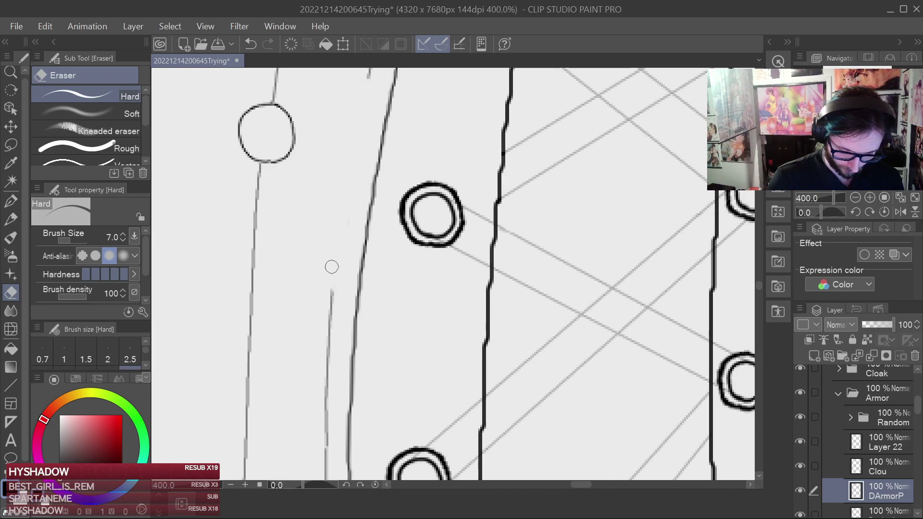
left_click_drag(360, 200, 322, 318)
key("p")
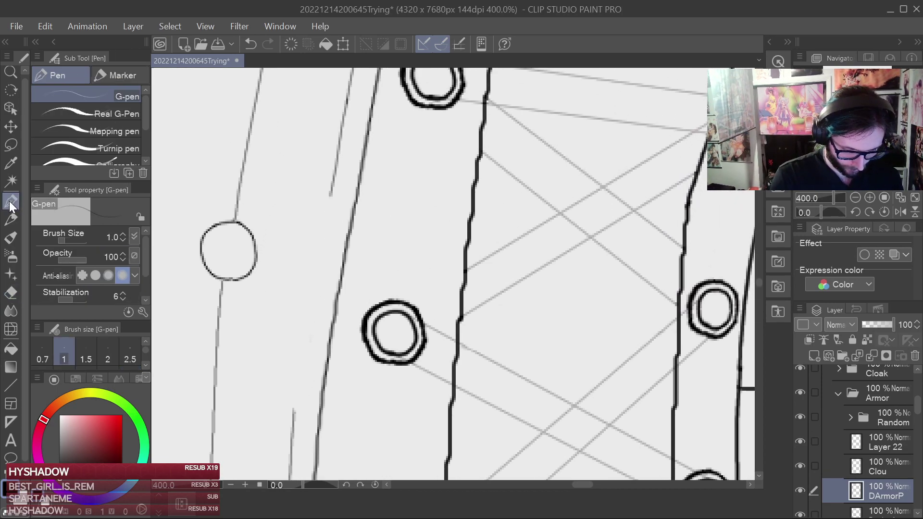
left_click_drag(299, 370, 331, 181)
scroll(382, 282, "up", 2)
scroll(382, 282, "up", 1)
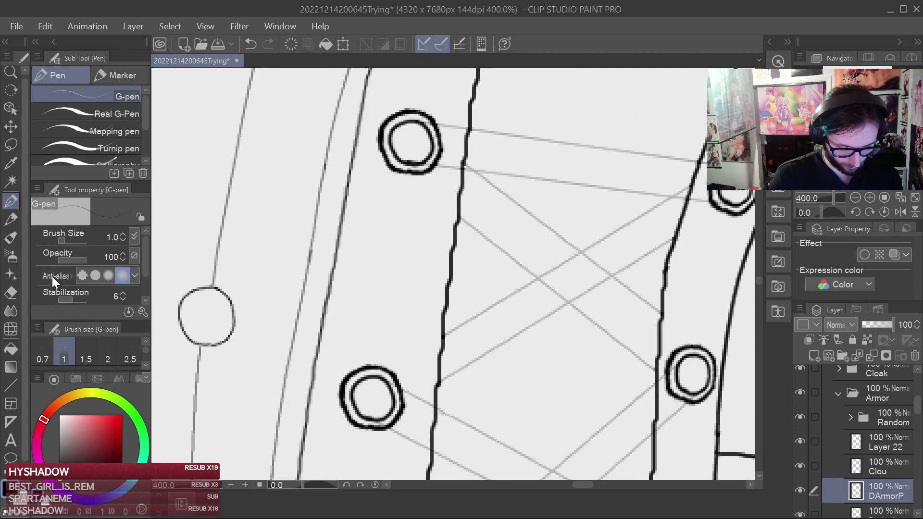
Erase the rough joint in the inner edge line, close the gap with the G-pen, and save the drawing.
key("e")
left_click_drag(312, 252, 309, 263)
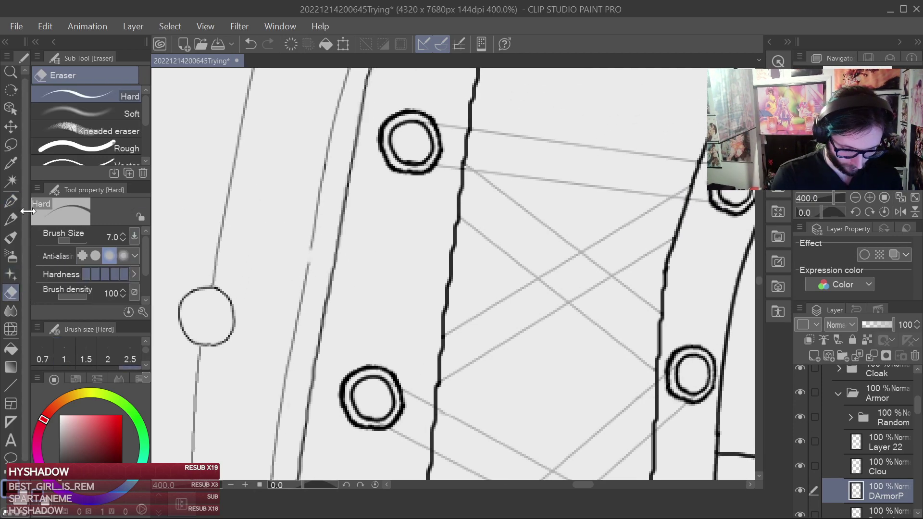
key("p")
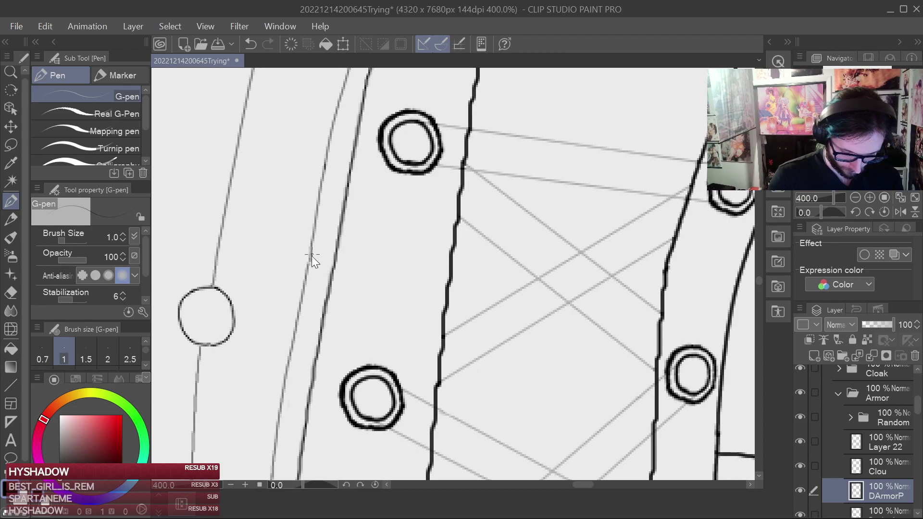
key("ctrl+s")
scroll(368, 264, "down", 5)
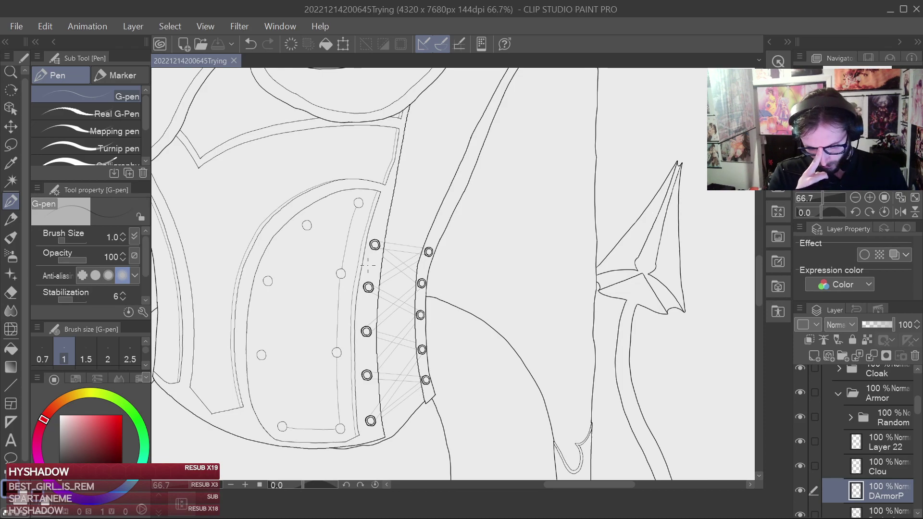
On Layer 22, draw a thin curved G-pen line connecting the bottom rivet on the panel's rounded side to the one above it, and save.
left_click_drag(368, 264, 585, 221)
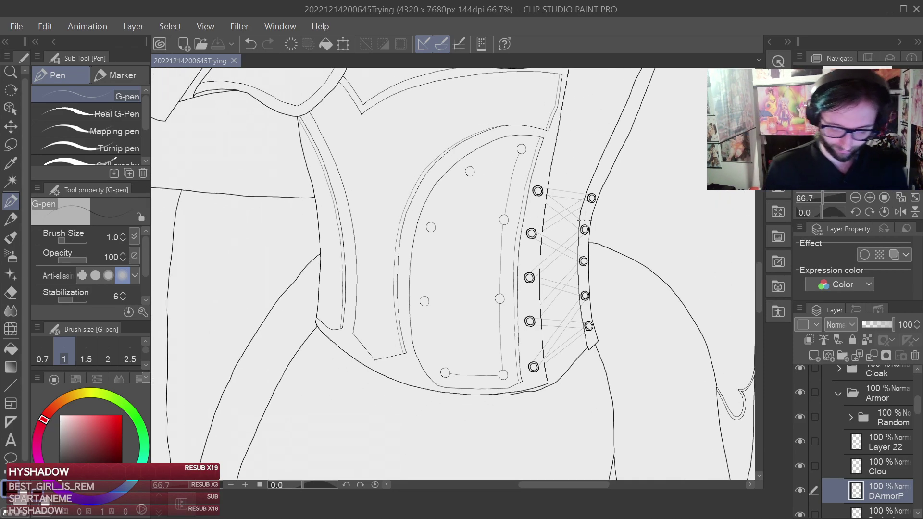
left_click(884, 444)
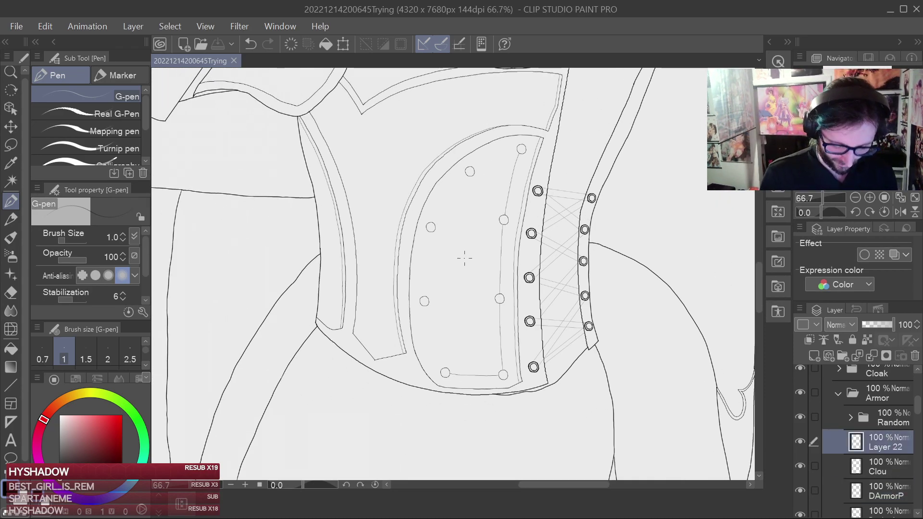
left_click_drag(470, 293, 465, 252)
scroll(469, 252, "up", 1)
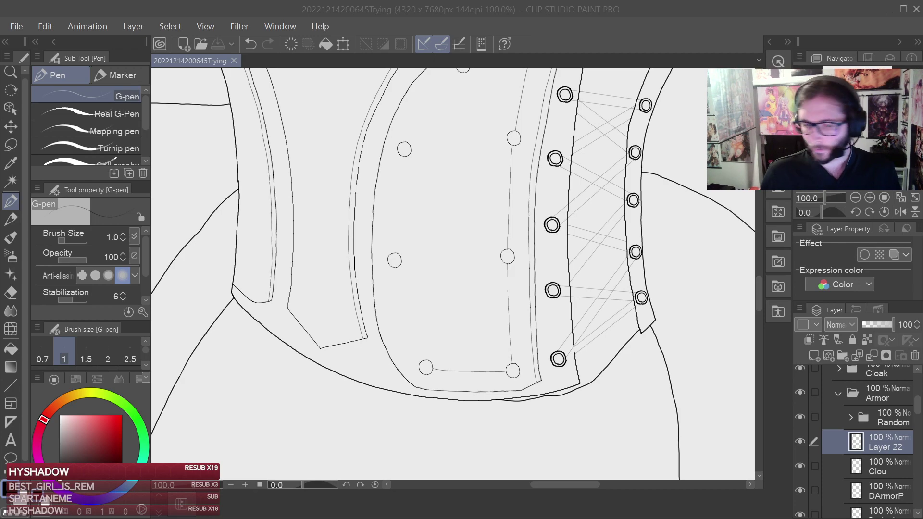
left_click(620, 170)
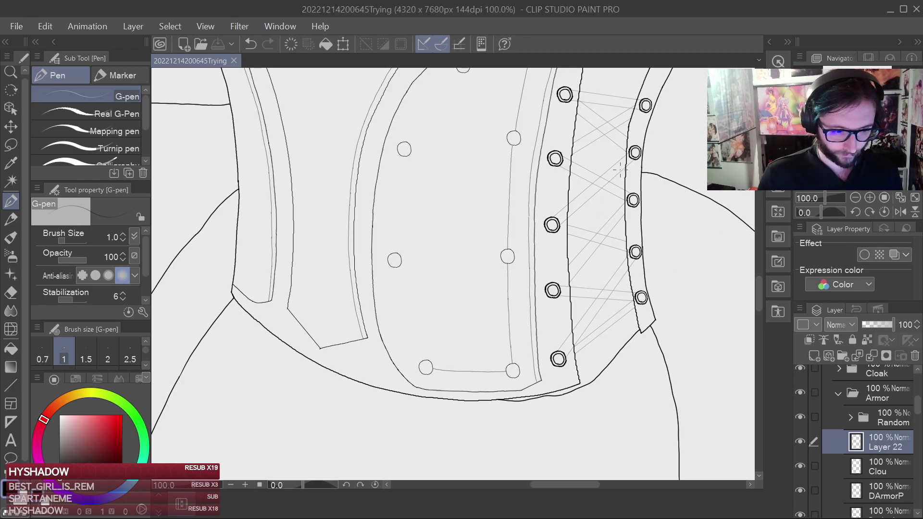
key("ctrl+z")
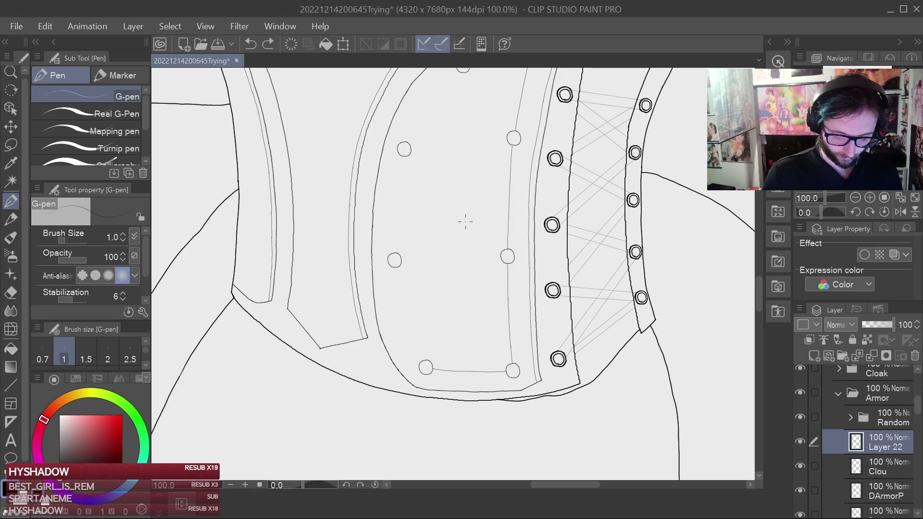
scroll(466, 219, "up", 5)
left_click_drag(410, 275, 458, 232)
scroll(406, 325, "down", 2)
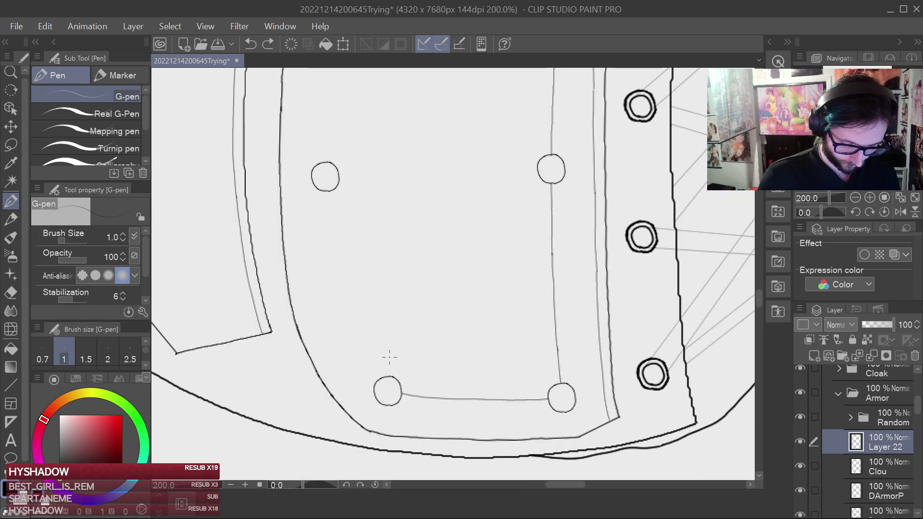
scroll(384, 366, "up", 2)
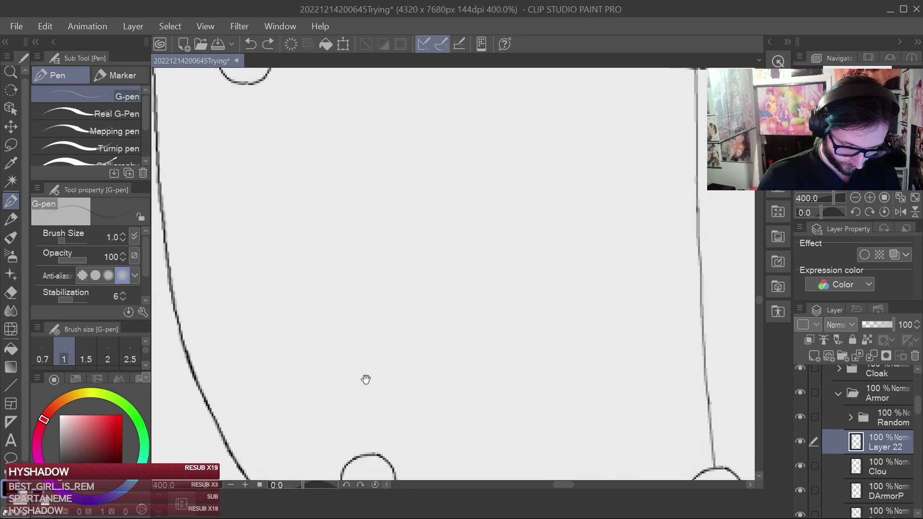
key("ctrl+s")
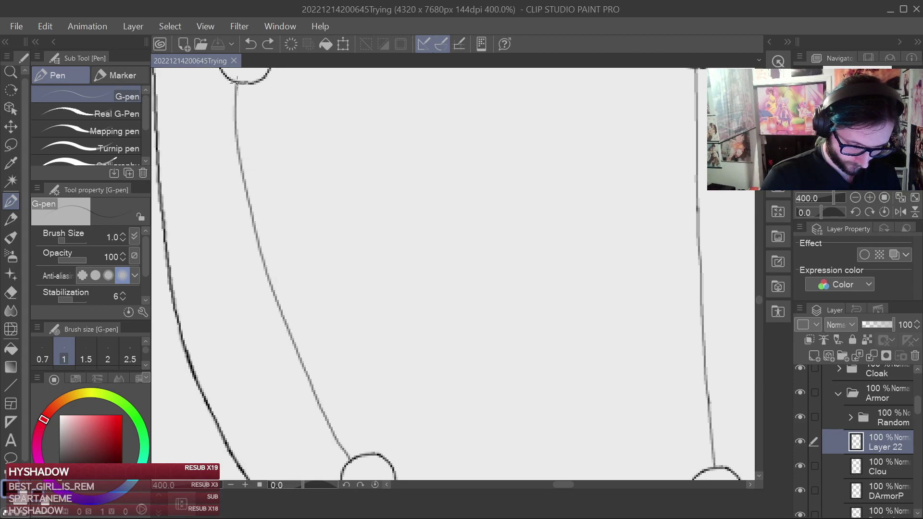
scroll(521, 252, "down", 3)
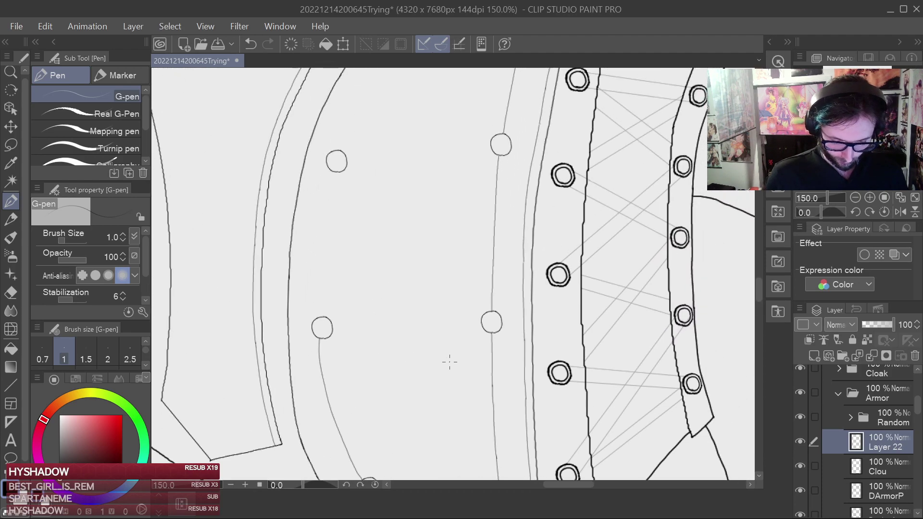
scroll(448, 348, "up", 1)
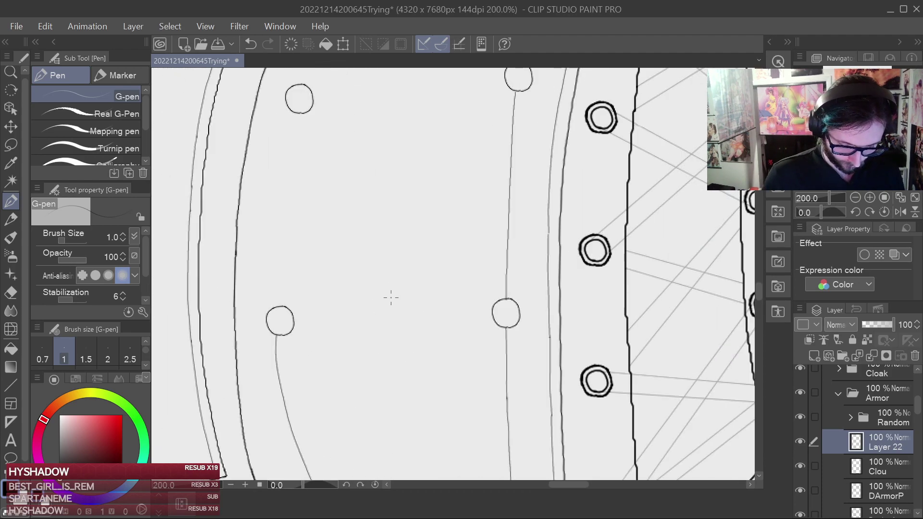
scroll(373, 287, "up", 2)
left_click_drag(371, 279, 501, 319)
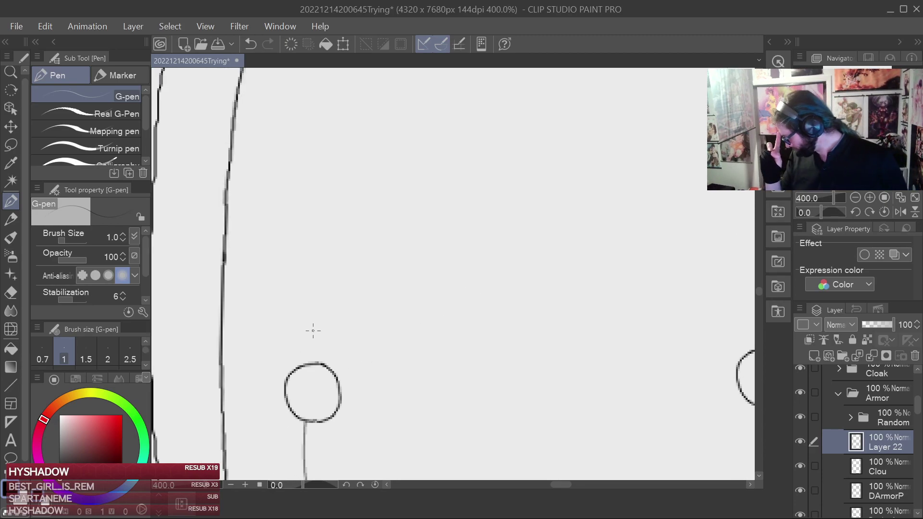
left_click_drag(457, 230, 400, 387)
left_click_drag(416, 350, 439, 294)
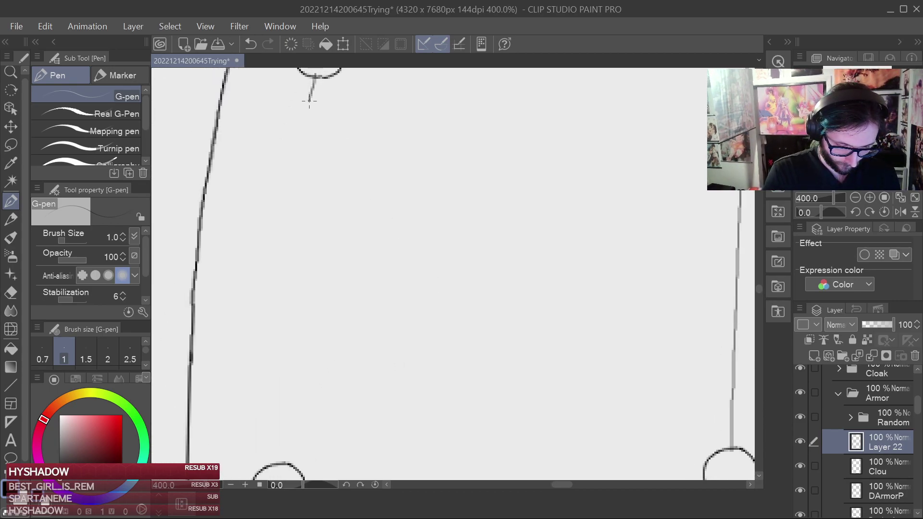
key("ctrl+z")
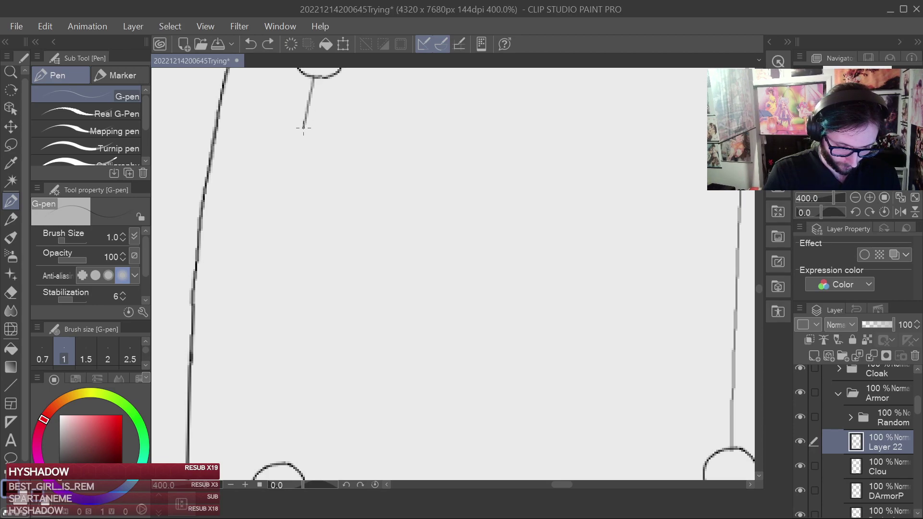
left_click_drag(271, 314, 267, 355)
left_click_drag(263, 408, 262, 453)
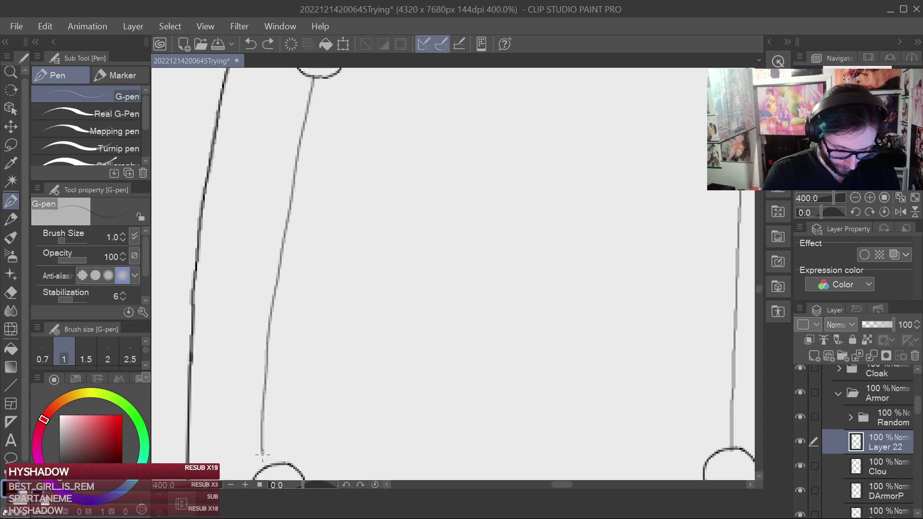
key("ctrl+z")
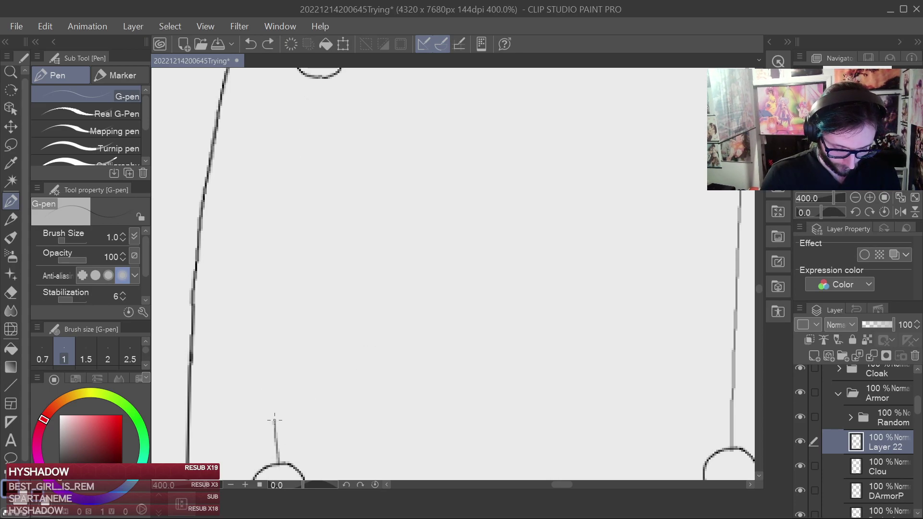
Draw a thin G-pen line joining the second and third rivets from the bottom on the panel's rounded side, and erase its upper stretch.
left_click_drag(275, 354, 284, 222)
left_click_drag(296, 166, 302, 148)
left_click_drag(315, 78, 298, 147)
mouse_move(337, 181)
left_mouse_down()
mouse_move(337, 263)
mouse_move(398, 284)
left_mouse_up()
scroll(336, 258, "up", 1)
left_click(11, 292)
mouse_move(300, 272)
left_mouse_down()
mouse_move(322, 235)
mouse_move(319, 258)
mouse_move(319, 200)
mouse_move(342, 109)
left_mouse_up()
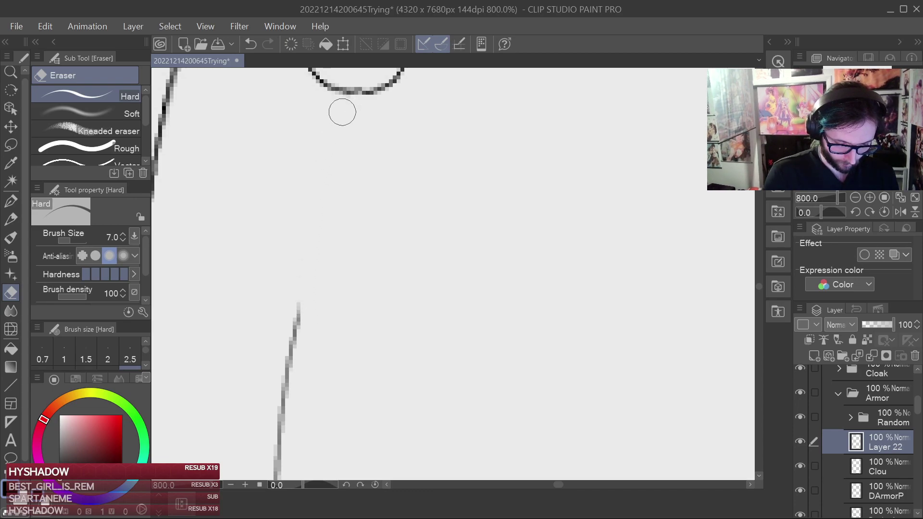
Flip the canvas view horizontally and redraw the erased stretch with the G-pen from the upper rivet down into the remaining line.
left_click(13, 202)
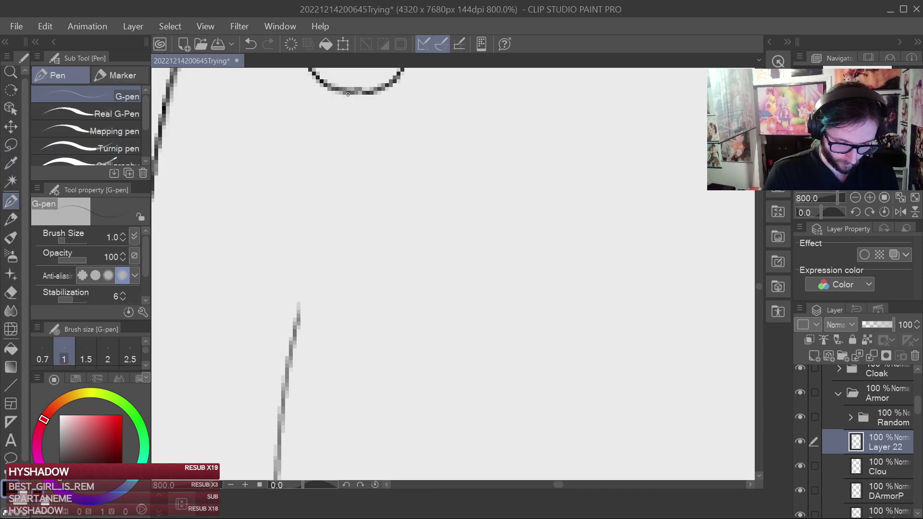
mouse_move(367, 115)
left_mouse_down()
mouse_move(396, 118)
mouse_move(376, 105)
mouse_move(361, 162)
left_mouse_up()
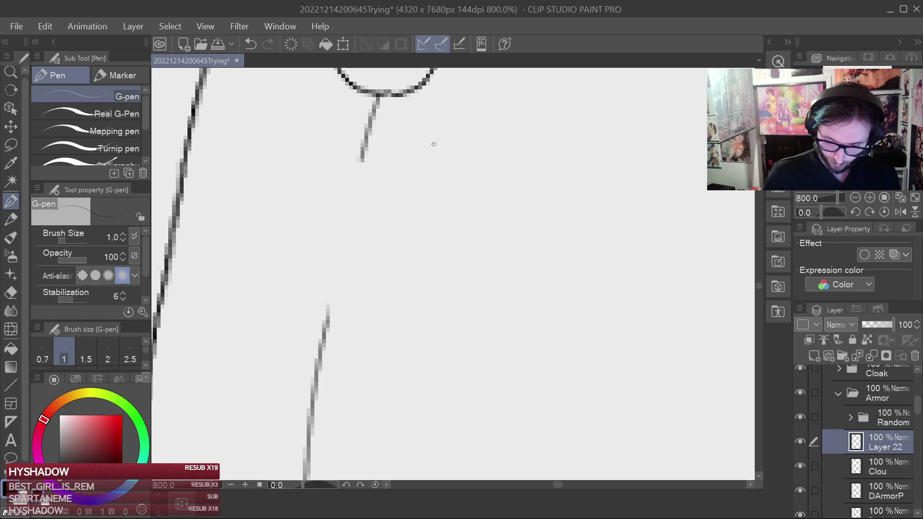
left_click(899, 212)
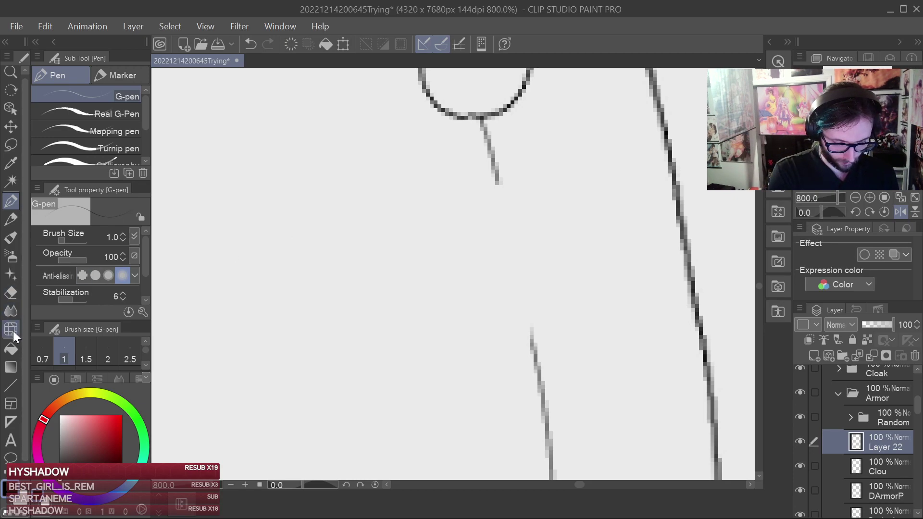
left_click(11, 294)
left_click_drag(482, 122, 488, 153)
key("i")
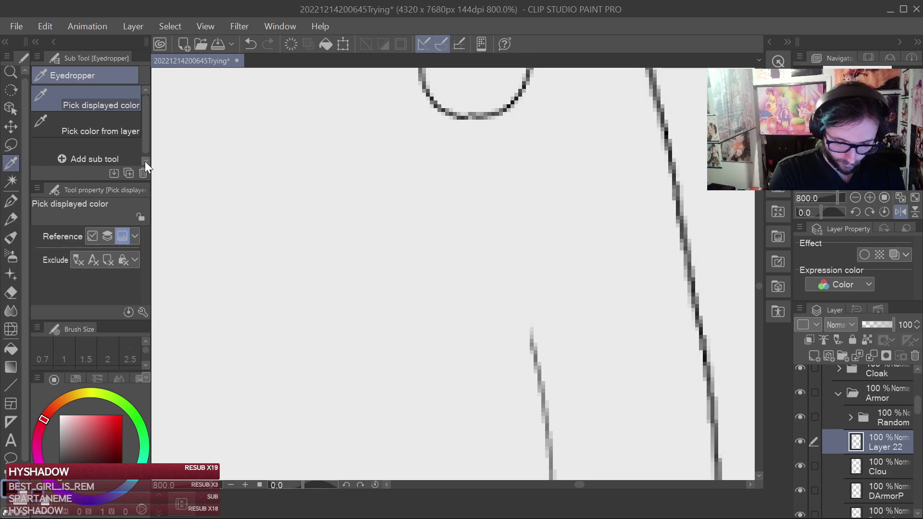
left_click(11, 202)
mouse_move(483, 118)
left_mouse_down()
mouse_move(533, 306)
mouse_move(547, 416)
left_mouse_up()
mouse_move(564, 318)
left_mouse_down()
mouse_move(550, 276)
mouse_move(509, 314)
mouse_move(511, 344)
left_mouse_up()
Erase most of the curved line between the rounded side's bottom two rivets with the Hard eraser, leaving a stub at the bottom rivet.
left_click(10, 294)
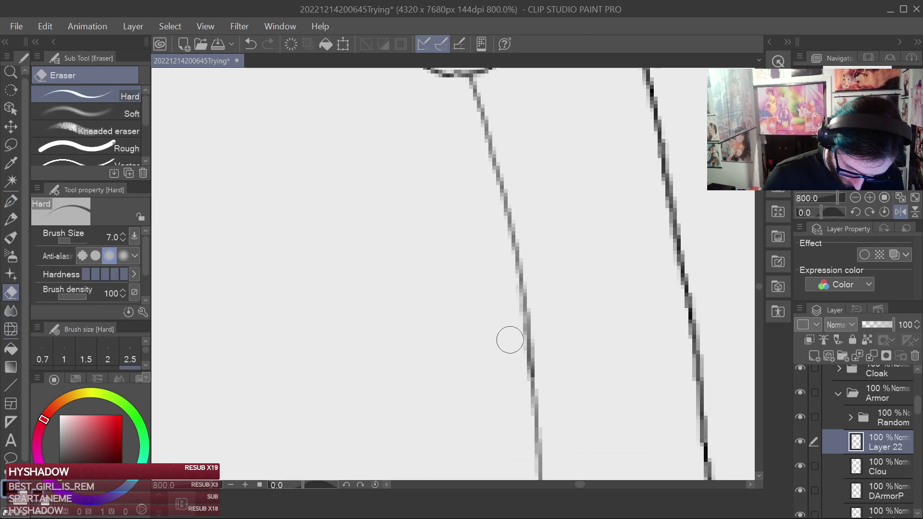
scroll(604, 287, "down", 2)
scroll(634, 317, "down", 2)
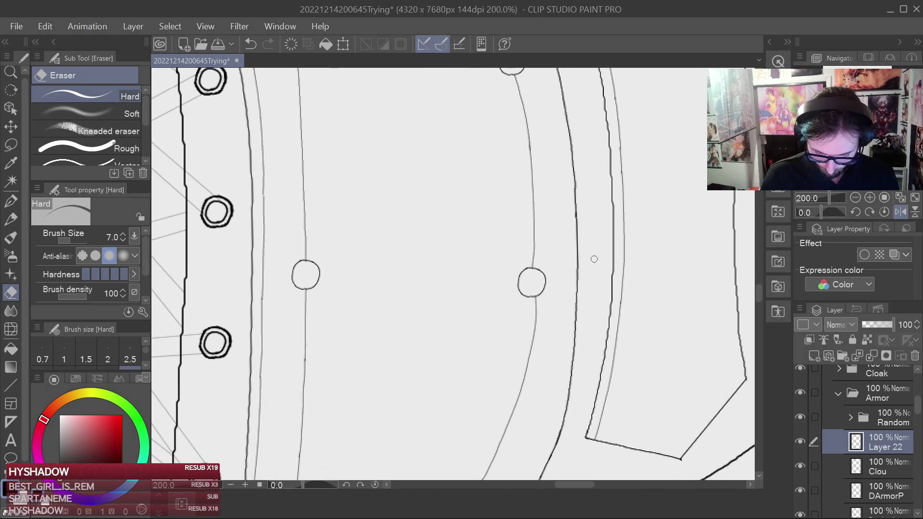
scroll(595, 259, "up", 2)
left_click_drag(473, 381, 453, 446)
left_click_drag(496, 404, 513, 281)
left_click_drag(472, 326, 429, 442)
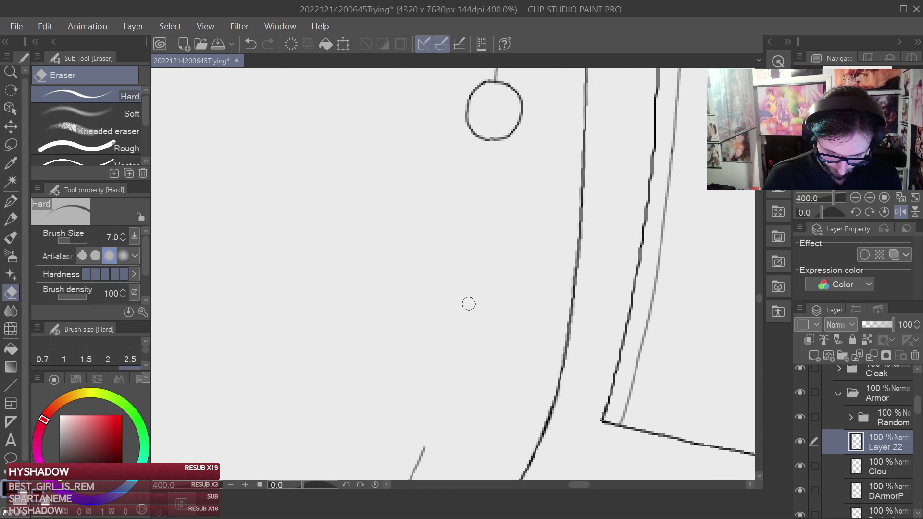
Draw a short size 1 G-pen line downward from the second rivet from the bottom on the rounded side.
left_click(11, 201)
scroll(548, 208, "up", 2)
mouse_move(541, 201)
left_mouse_down()
mouse_move(523, 289)
mouse_move(523, 354)
left_mouse_up()
left_click_drag(411, 173, 407, 391)
Erase the stub above the bottom rivet and draw a G-pen curve from that rivet up to the short line above.
scroll(522, 202, "down", 4)
scroll(551, 321, "down", 3)
left_click_drag(551, 322, 535, 268)
scroll(509, 313, "up", 2)
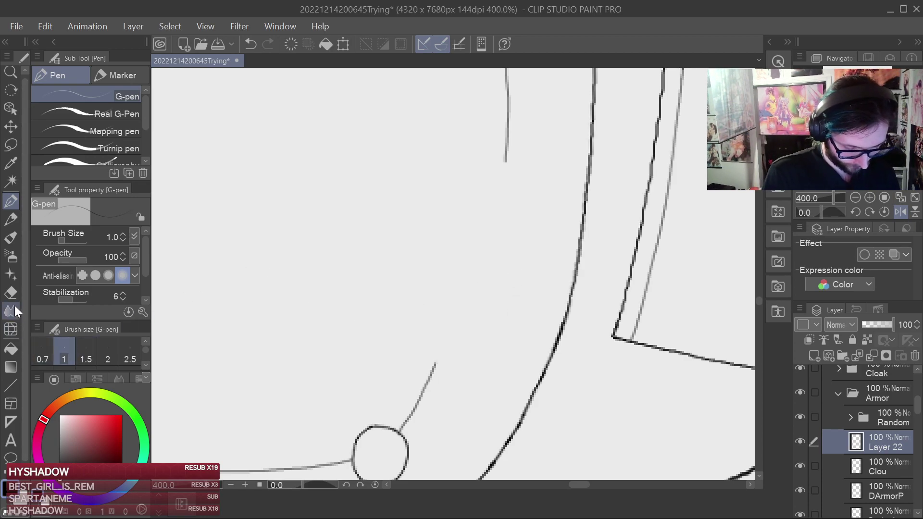
key("e")
left_click_drag(403, 430, 433, 367)
left_click_drag(425, 403, 423, 353)
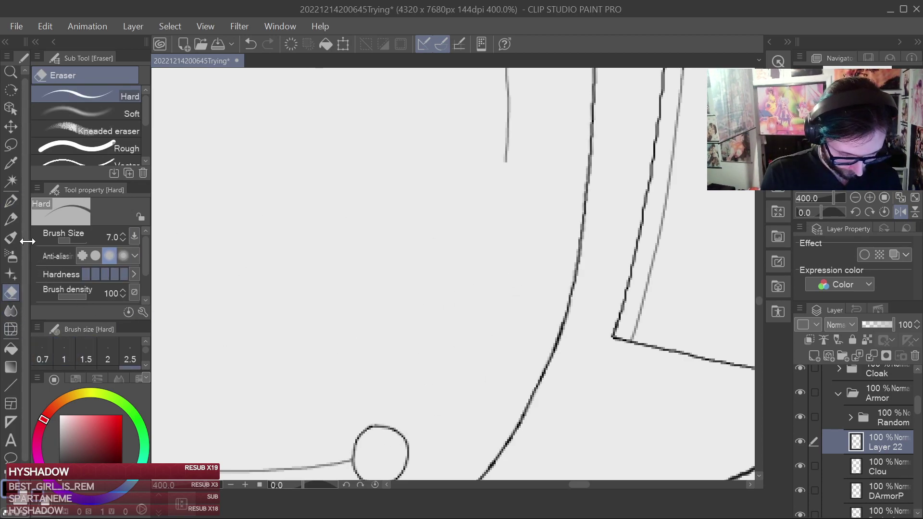
left_click(17, 202)
left_click_drag(406, 424, 426, 383)
key("ctrl+z")
mouse_move(404, 428)
left_mouse_down()
mouse_move(463, 327)
mouse_move(494, 216)
left_mouse_up()
left_click_drag(504, 175, 505, 160)
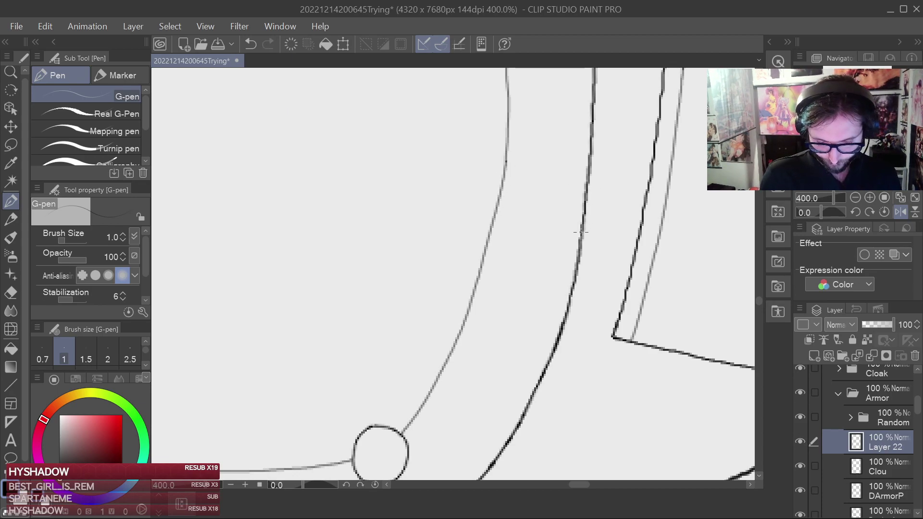
Erase the middle stretch of the new curve, including its rough joint, with the Hard eraser.
scroll(580, 232, "down", 2)
scroll(558, 224, "up", 4)
left_click_drag(548, 241, 552, 264)
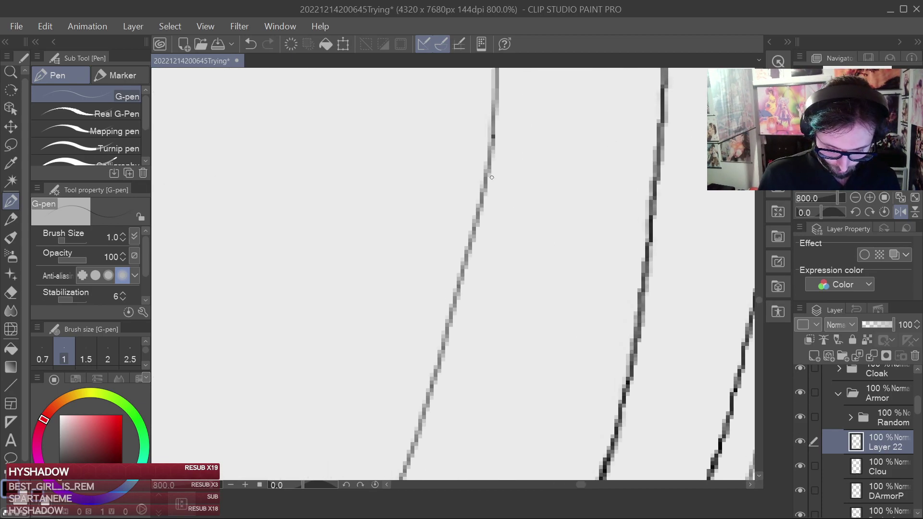
key("e")
mouse_move(434, 399)
left_mouse_down()
mouse_move(481, 169)
mouse_move(488, 174)
mouse_move(491, 147)
left_mouse_up()
mouse_move(430, 380)
left_mouse_down()
mouse_move(420, 385)
mouse_move(417, 423)
left_mouse_up()
left_click_drag(561, 292, 543, 132)
left_click_drag(513, 248, 526, 200)
left_click_drag(414, 220, 403, 255)
left_click_drag(518, 186, 488, 351)
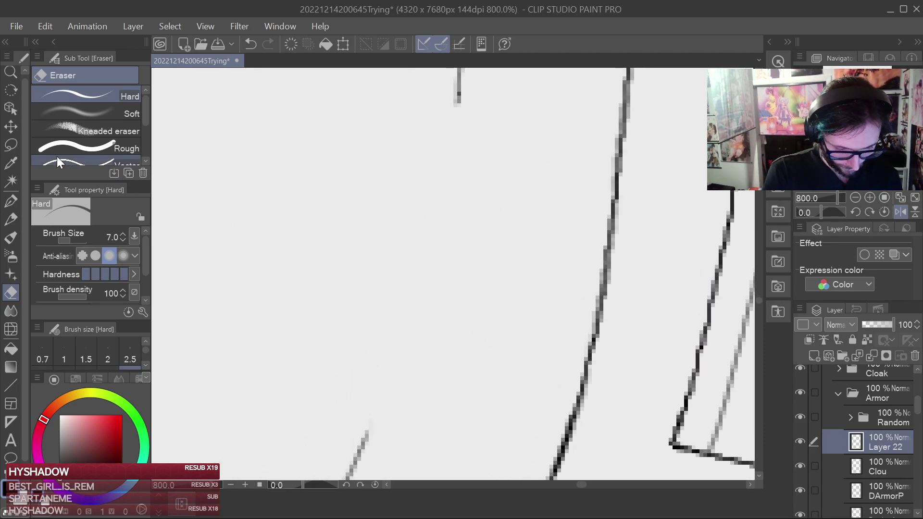
key("i")
key("p")
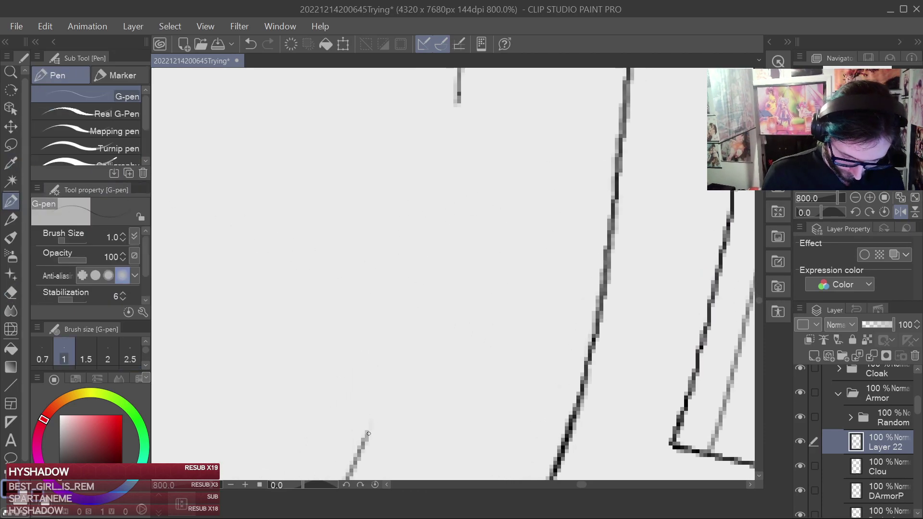
left_click_drag(370, 426, 397, 373)
key("ctrl+z")
left_click_drag(367, 435, 435, 279)
key("ctrl+z")
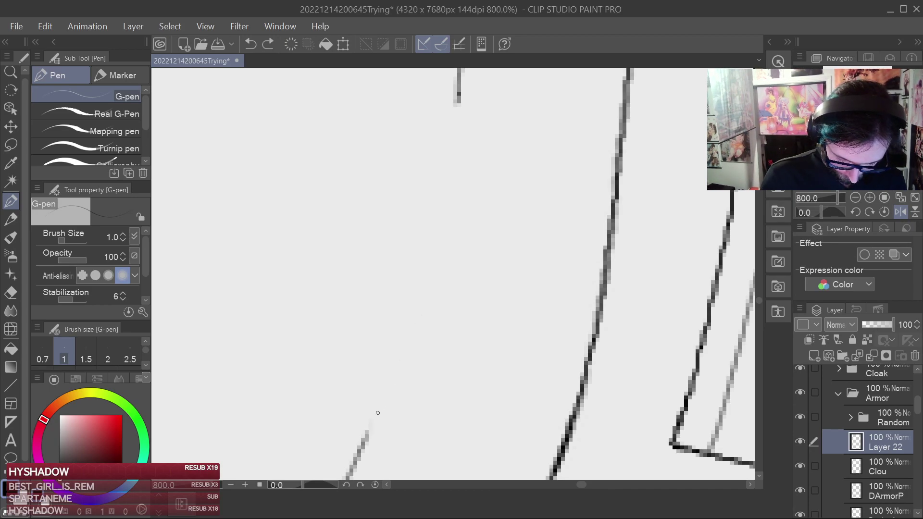
mouse_move(370, 429)
left_mouse_down()
mouse_move(437, 279)
mouse_move(473, 169)
left_mouse_up()
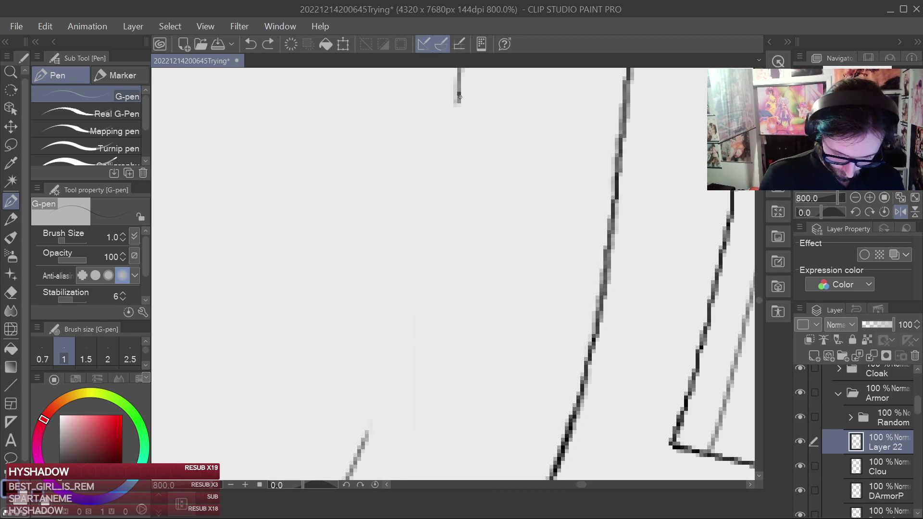
mouse_move(458, 99)
left_mouse_down()
mouse_move(457, 178)
mouse_move(457, 111)
mouse_move(457, 138)
left_mouse_up()
key("ctrl+z")
key("ctrl+z")
key("ctrl+z")
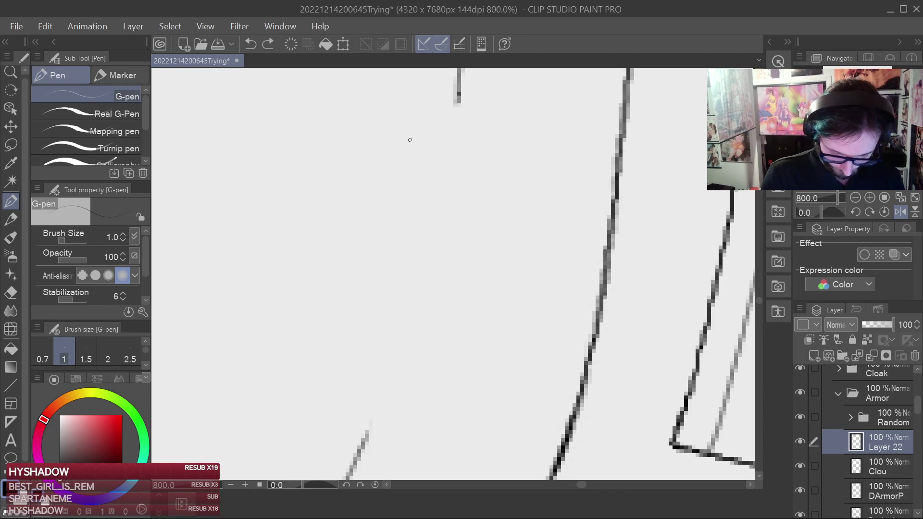
key("ctrl+y")
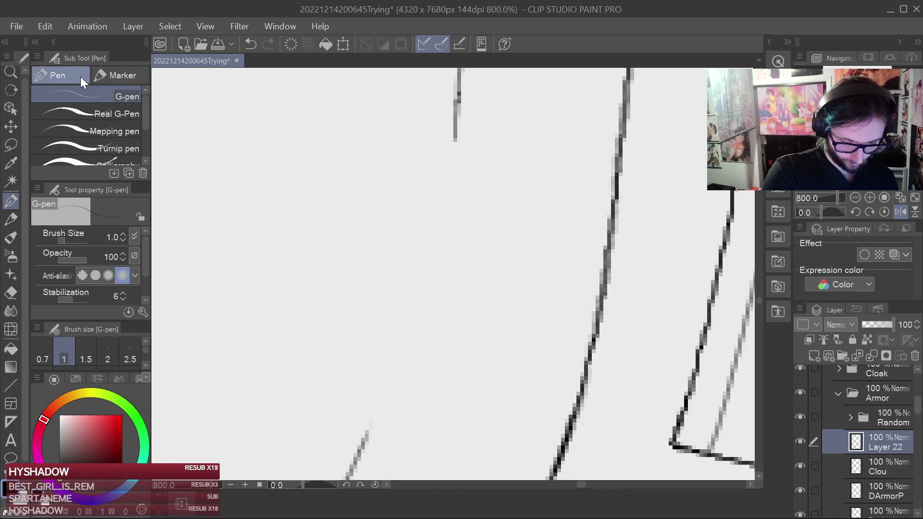
key("ctrl+z")
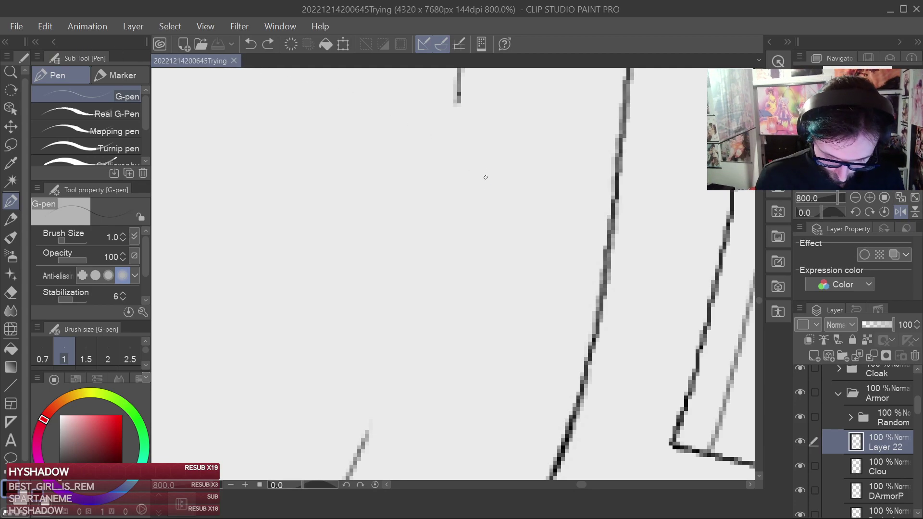
Redraw the missing middle stretch of the curve between the bottom two rivets with the G-pen.
mouse_move(370, 428)
left_mouse_down()
mouse_move(432, 251)
mouse_move(460, 102)
left_mouse_up()
scroll(592, 227, "down", 4)
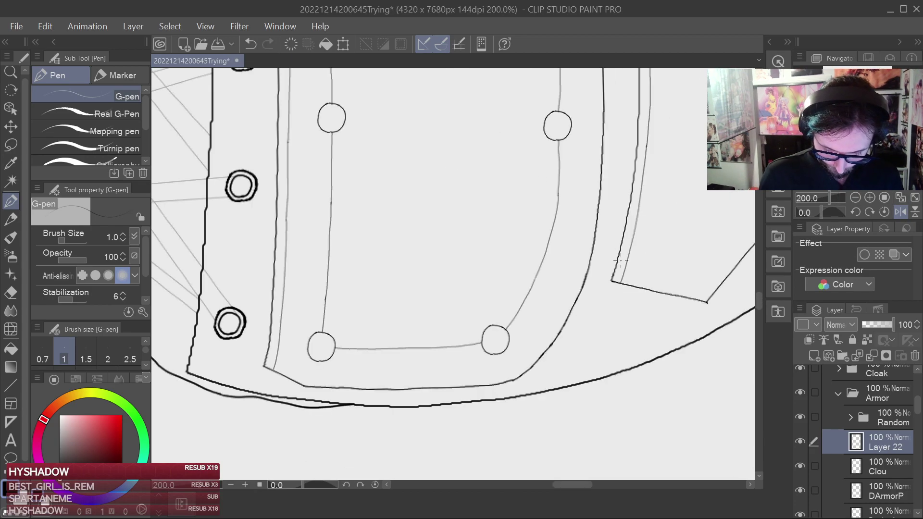
Erase the dark joint in the curve below the second rivet, close the gap with the G-pen, and save the drawing.
scroll(619, 255, "up", 6)
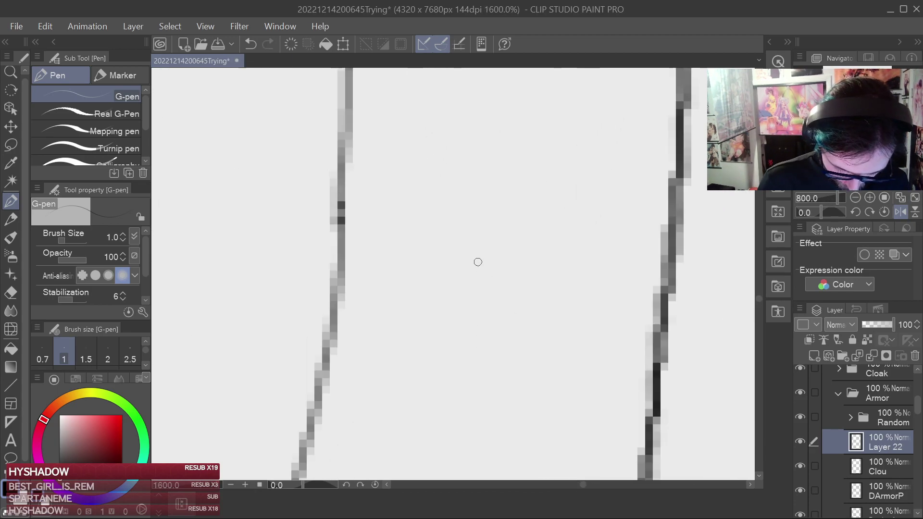
left_click_drag(425, 237, 474, 294)
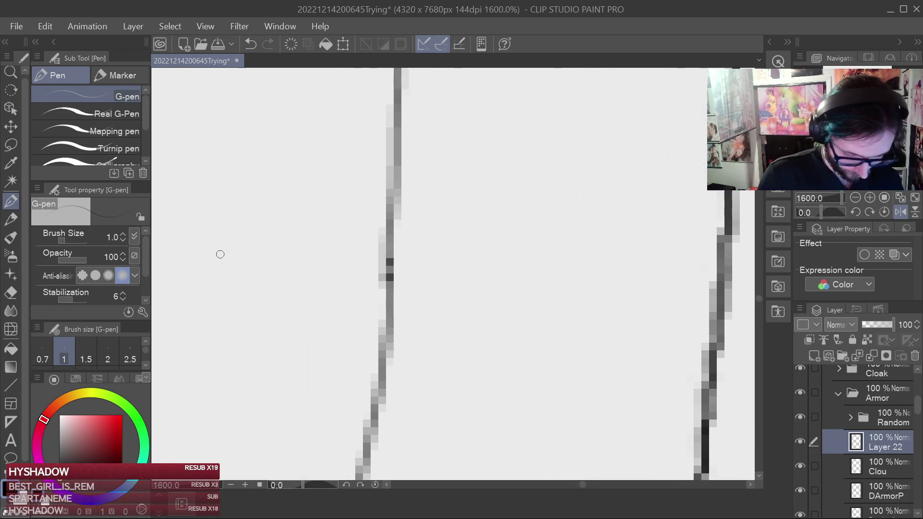
left_click(11, 293)
left_click_drag(402, 231, 399, 220)
key("p")
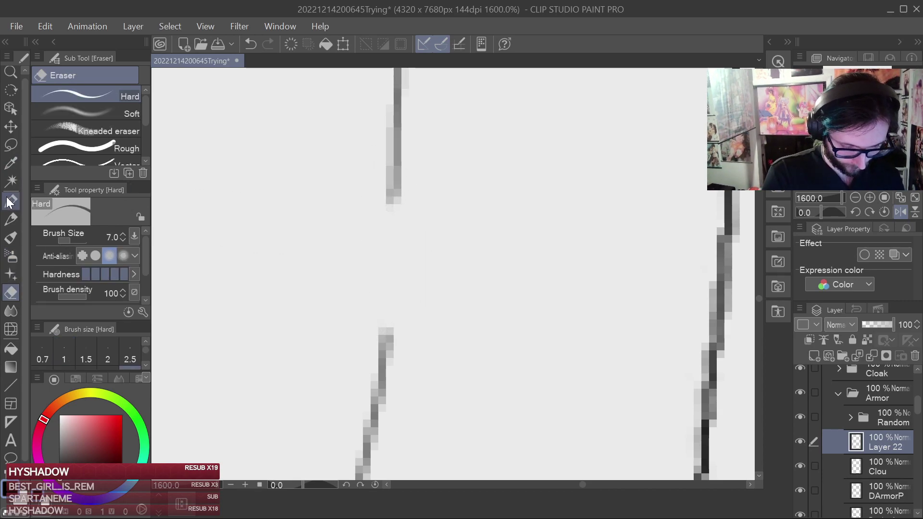
left_click_drag(387, 334, 405, 177)
scroll(532, 340, "down", 7)
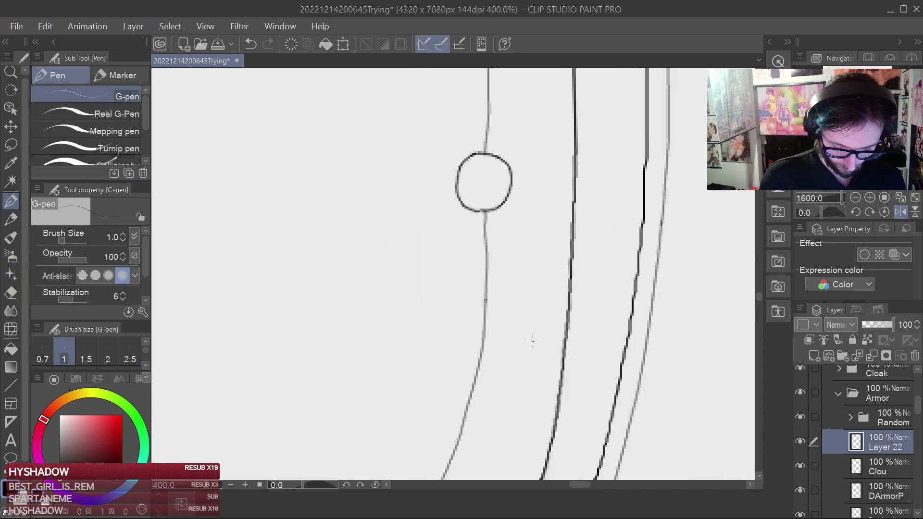
scroll(560, 347, "down", 4)
key("ctrl+s")
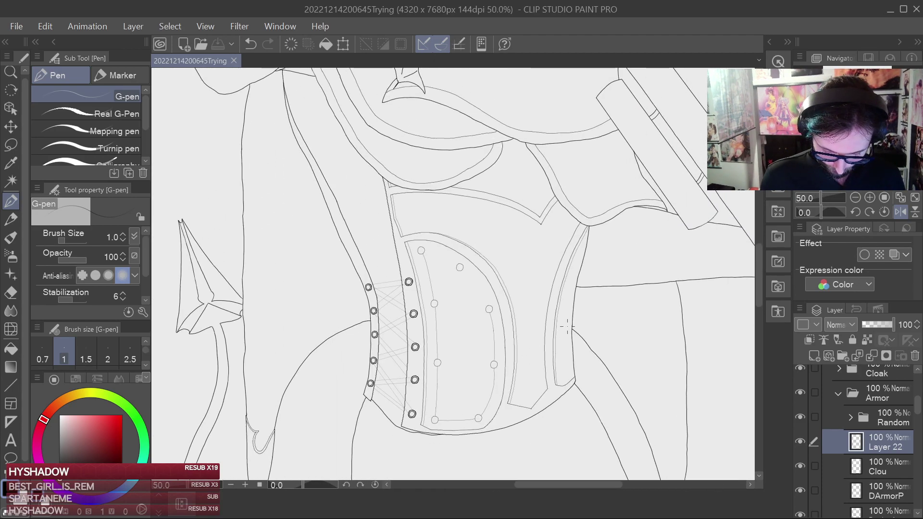
scroll(568, 326, "up", 5)
scroll(531, 358, "down", 1)
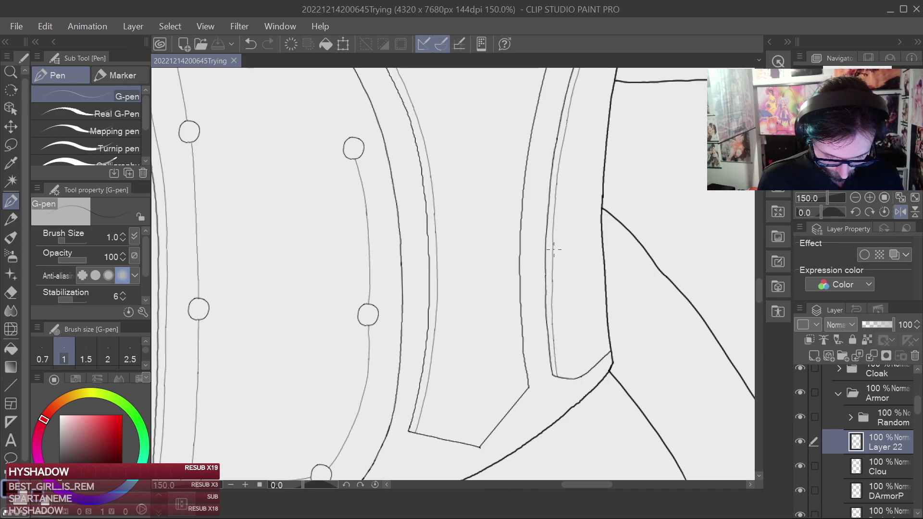
scroll(554, 249, "down", 4)
scroll(491, 276, "up", 2)
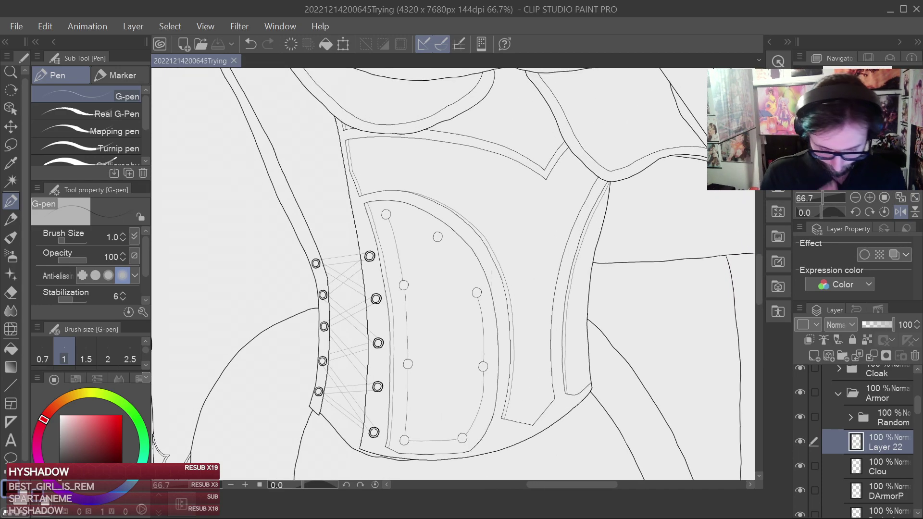
scroll(490, 276, "down", 1)
left_click_drag(558, 284, 548, 243)
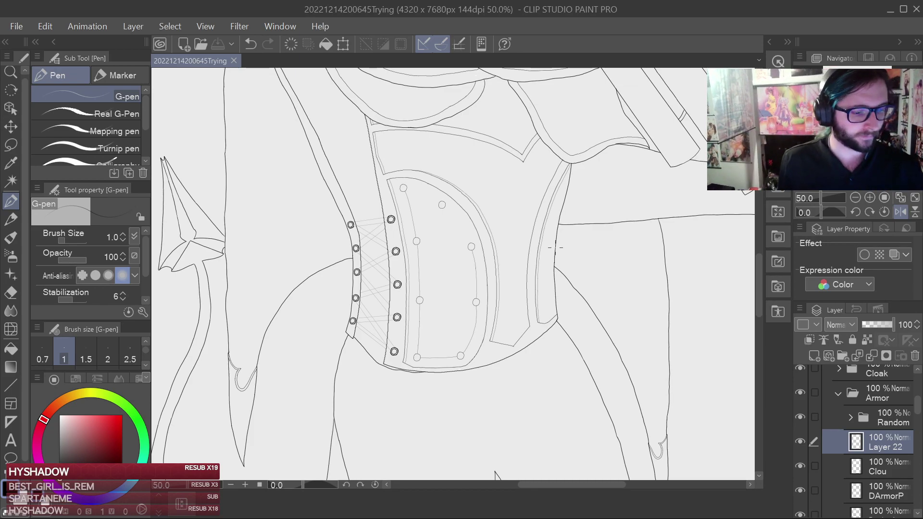
scroll(555, 248, "up", 3)
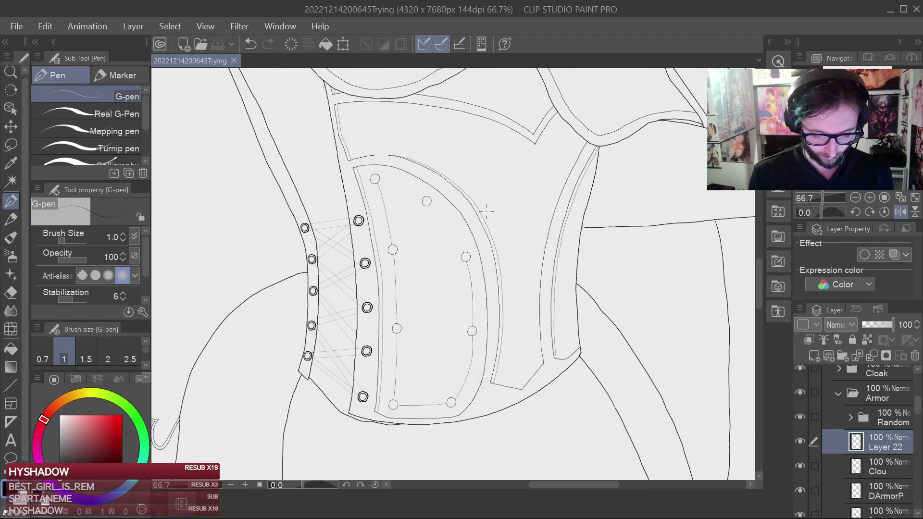
Try to draw a G-pen line from the panel's second rivet down toward the next rivet on the curved side.
scroll(479, 226, "up", 3)
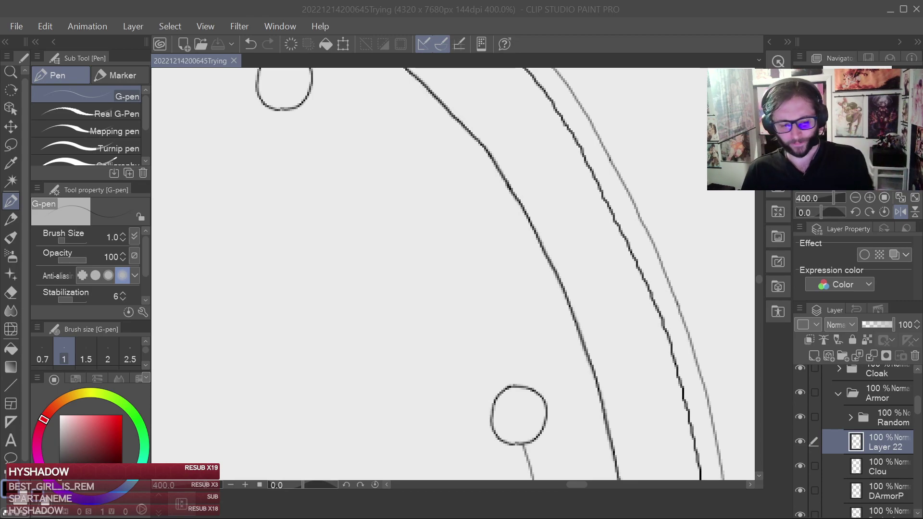
left_click_drag(364, 225, 394, 225)
key("ctrl+z")
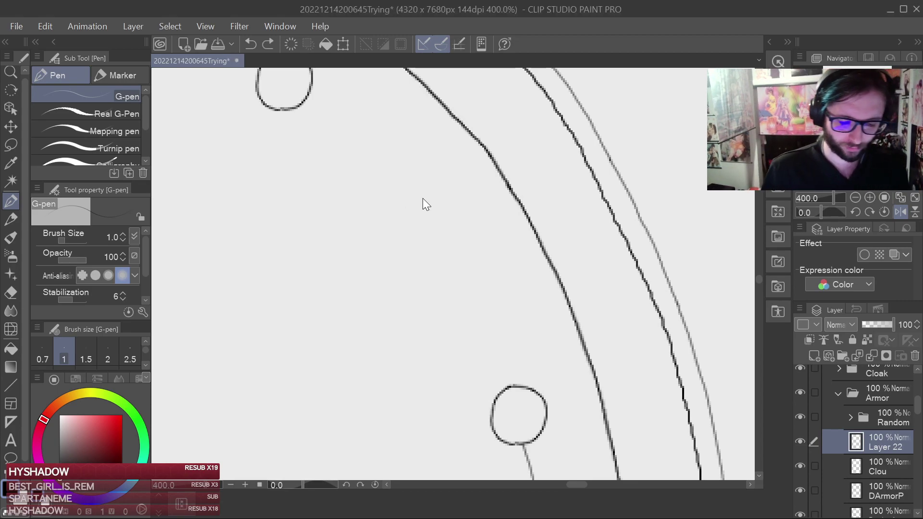
key("ctrl+s")
left_click_drag(453, 243, 531, 209)
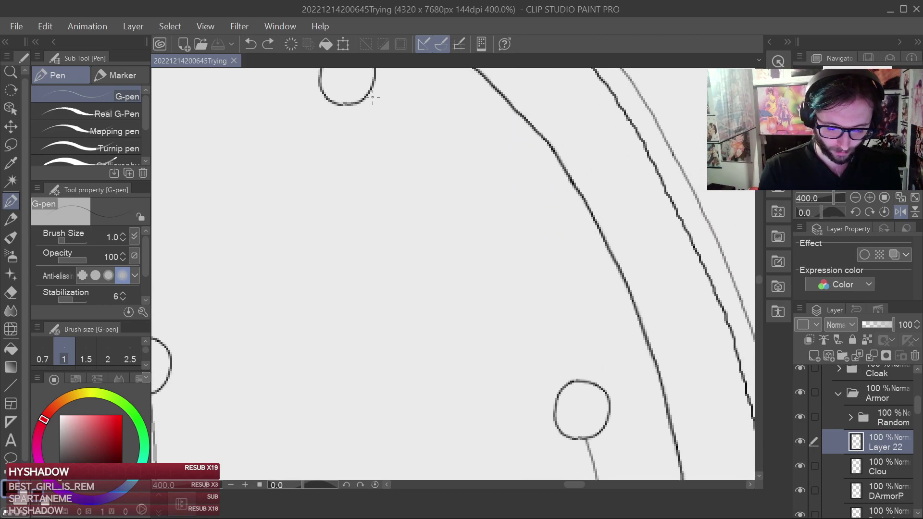
left_click_drag(373, 96, 393, 126)
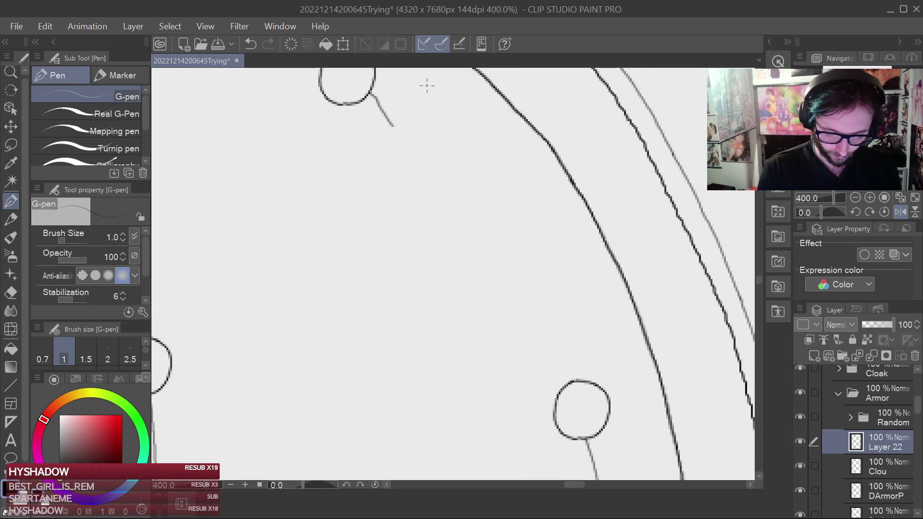
key("ctrl+z")
left_click_drag(568, 200, 546, 212)
left_click_drag(358, 120, 417, 194)
key("ctrl+z")
left_click_drag(359, 119, 383, 141)
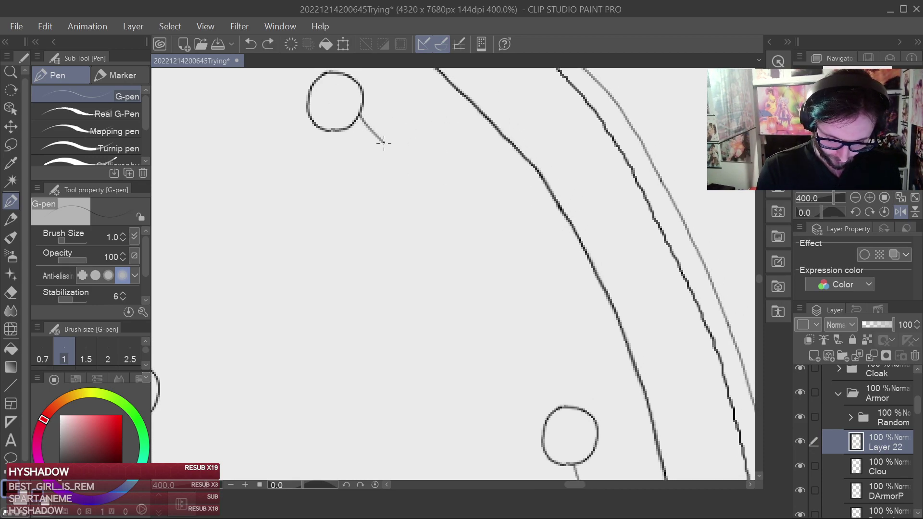
key("ctrl+z")
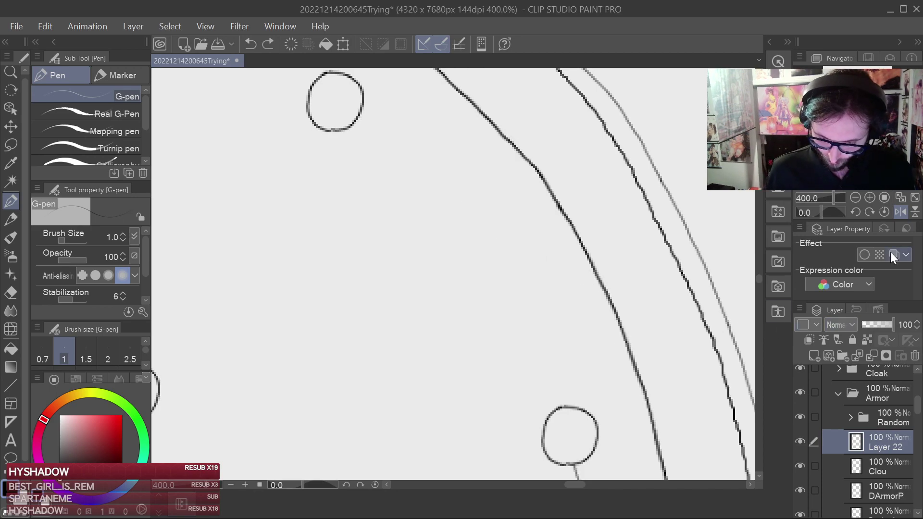
Flip the canvas view horizontally, draw a G-pen curve between the second and third rivets on the panel's curved side, and save.
left_click(900, 212)
mouse_move(350, 400)
left_mouse_down()
mouse_move(408, 273)
mouse_move(462, 189)
mouse_move(501, 139)
mouse_move(542, 117)
left_mouse_up()
scroll(577, 241, "down", 2)
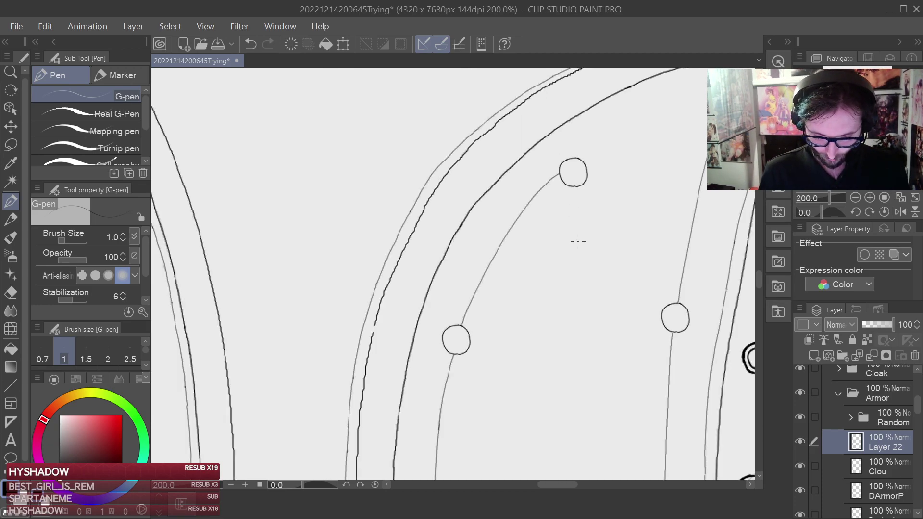
scroll(578, 241, "down", 1)
key("ctrl+s")
Erase the upper end of the new curve where it meets the second rivet, using the Hard eraser.
scroll(619, 249, "up", 3)
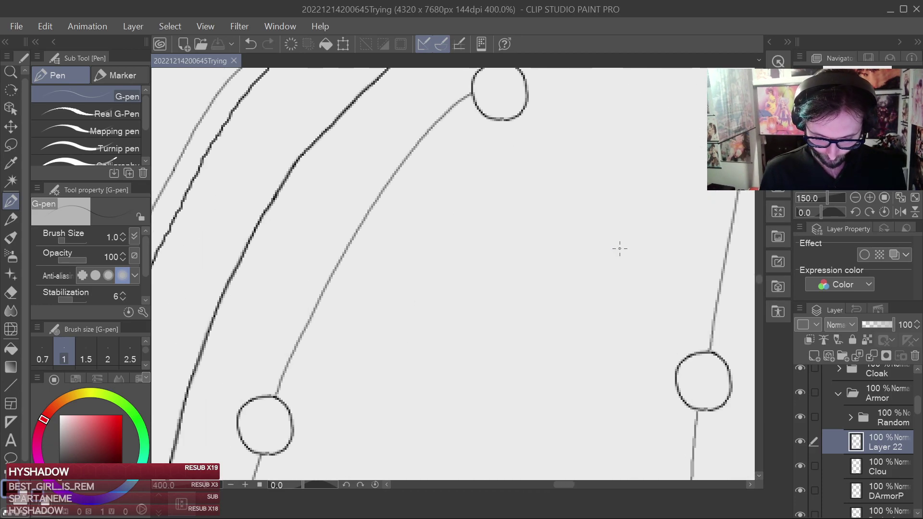
left_click_drag(614, 250, 566, 296)
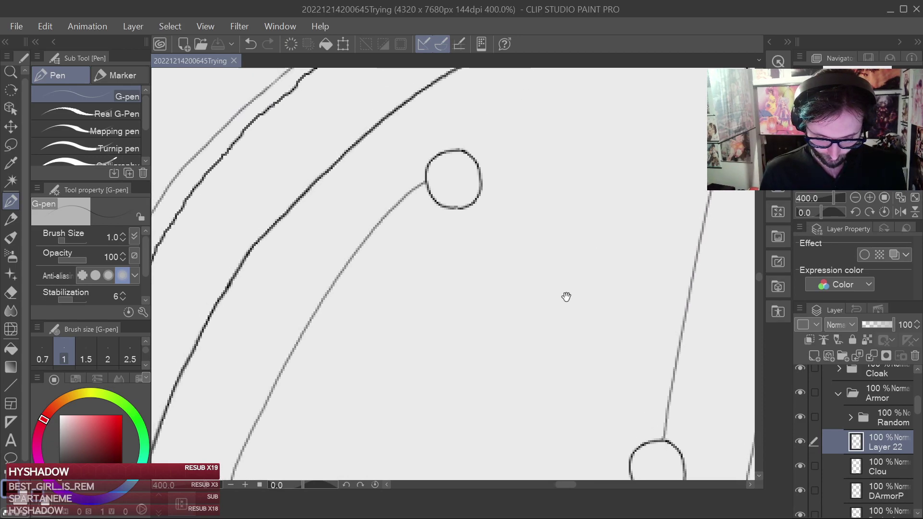
left_click(11, 292)
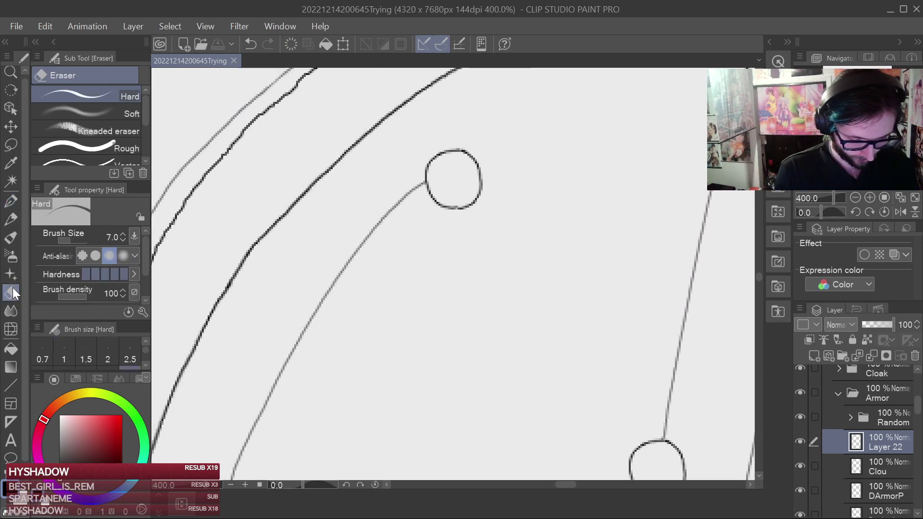
mouse_move(365, 241)
left_mouse_down()
mouse_move(393, 210)
mouse_move(354, 254)
mouse_move(367, 241)
left_mouse_up()
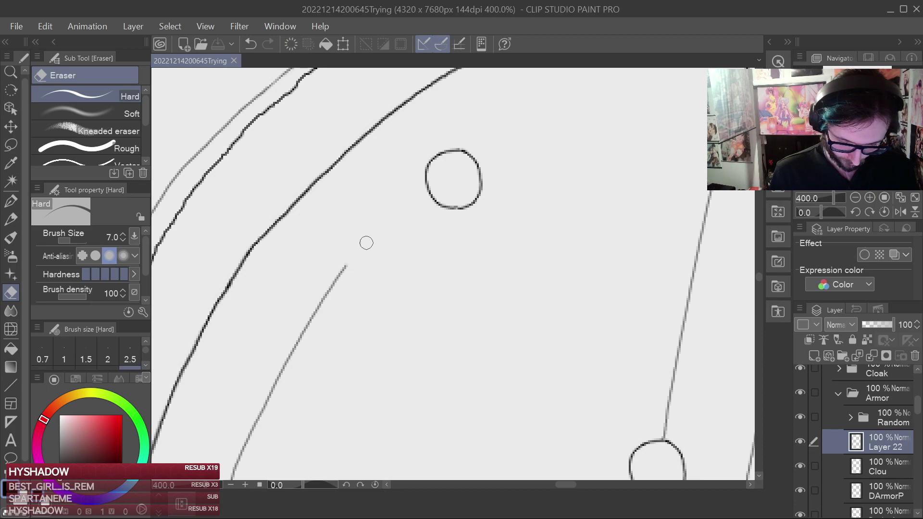
Redraw the missing upper stretch of the curve up to the second rivet with the G-pen, and save the drawing.
key("p")
scroll(367, 241, "up", 5)
left_click_drag(404, 341, 482, 287)
scroll(483, 286, "down", 4)
left_click_drag(537, 264, 467, 190)
scroll(526, 218, "up", 2)
left_click_drag(488, 316, 558, 205)
left_click_drag(333, 316, 496, 161)
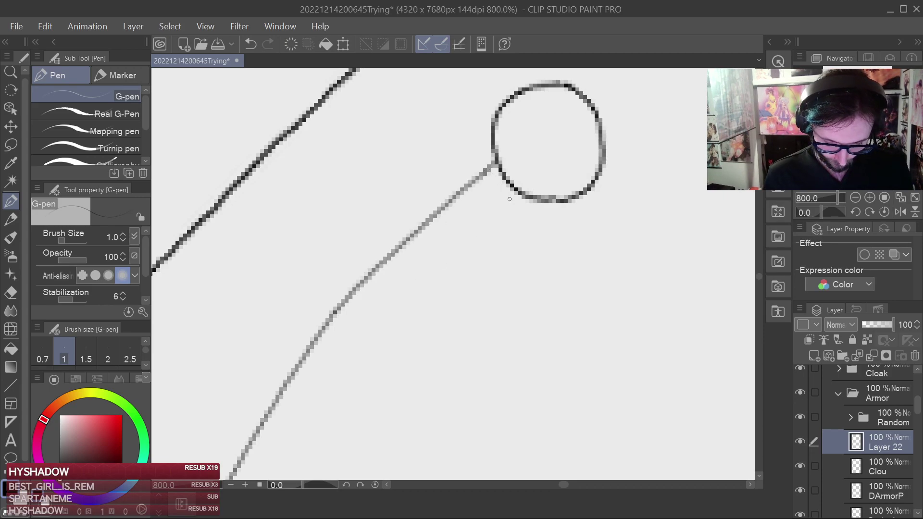
key("ctrl+s")
scroll(534, 236, "down", 2)
scroll(533, 236, "down", 5)
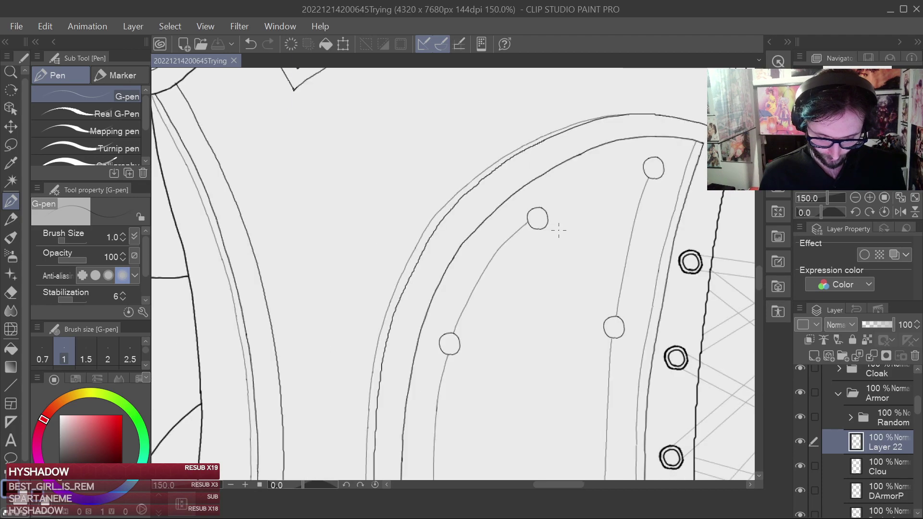
Draw a G-pen curve connecting the panel's topmost rivet to the second rivet on the curved side, and save the drawing.
scroll(591, 235, "up", 5)
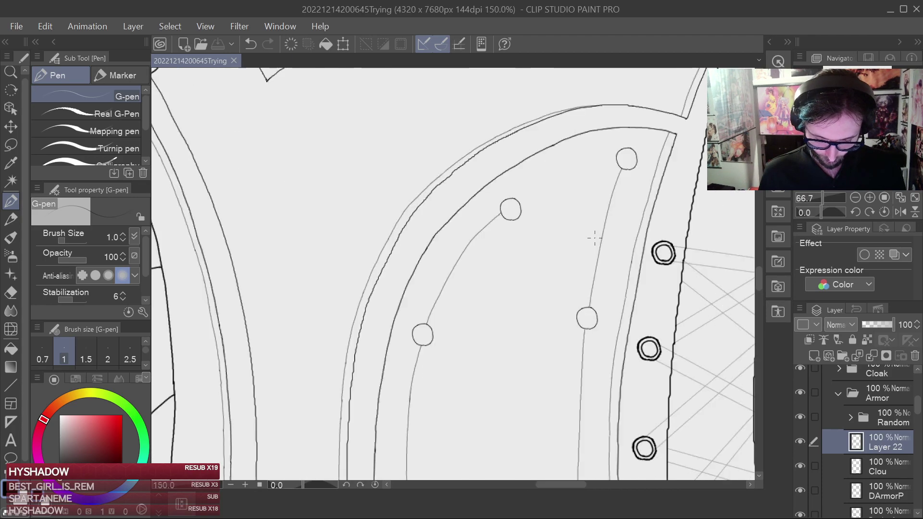
left_click_drag(561, 197, 528, 336)
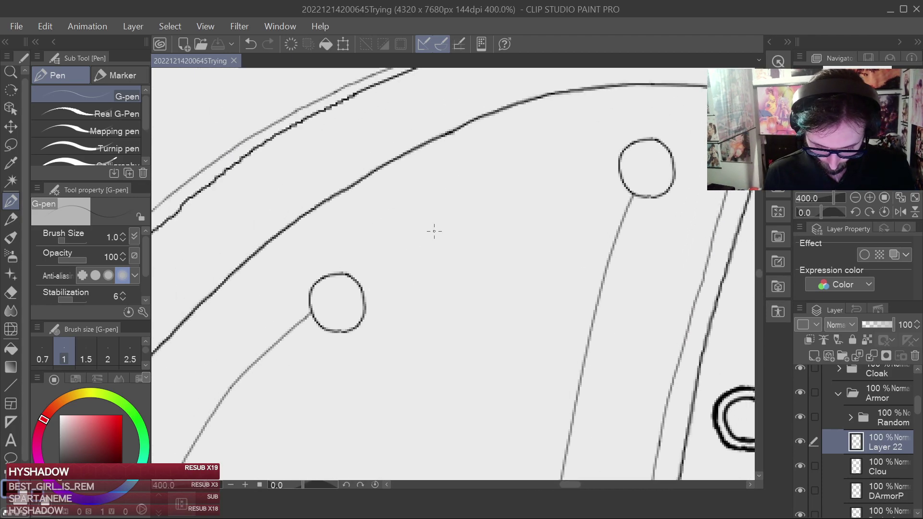
left_click_drag(618, 162, 552, 182)
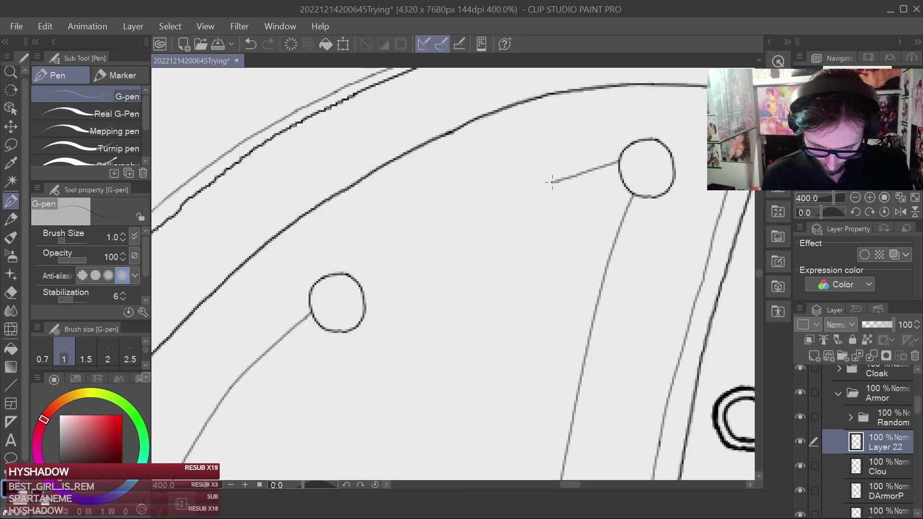
key("ctrl+z")
mouse_move(620, 158)
left_mouse_down()
mouse_move(537, 181)
mouse_move(361, 277)
left_mouse_up()
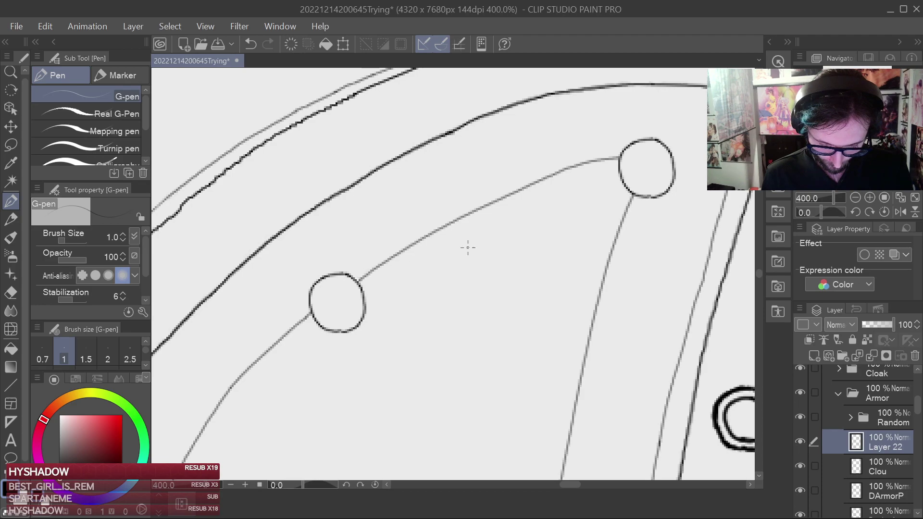
scroll(606, 235, "down", 6)
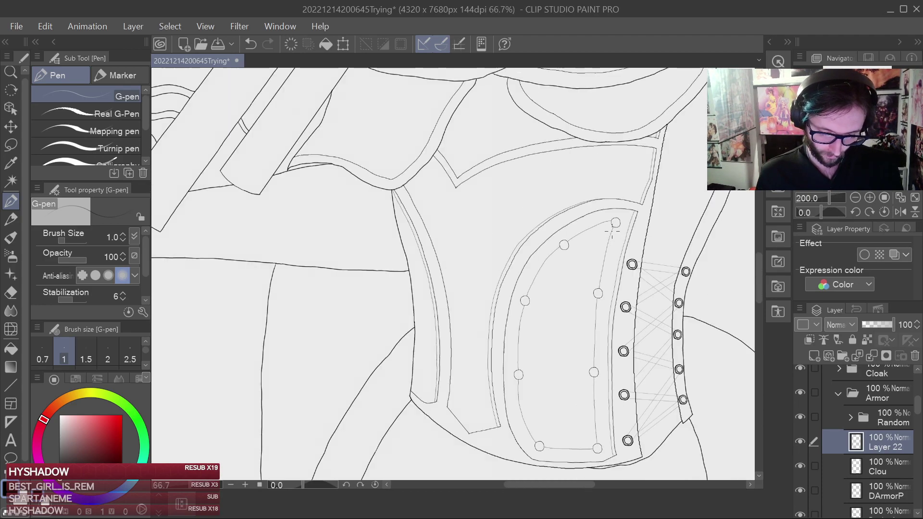
scroll(605, 249, "up", 3)
scroll(604, 249, "up", 5)
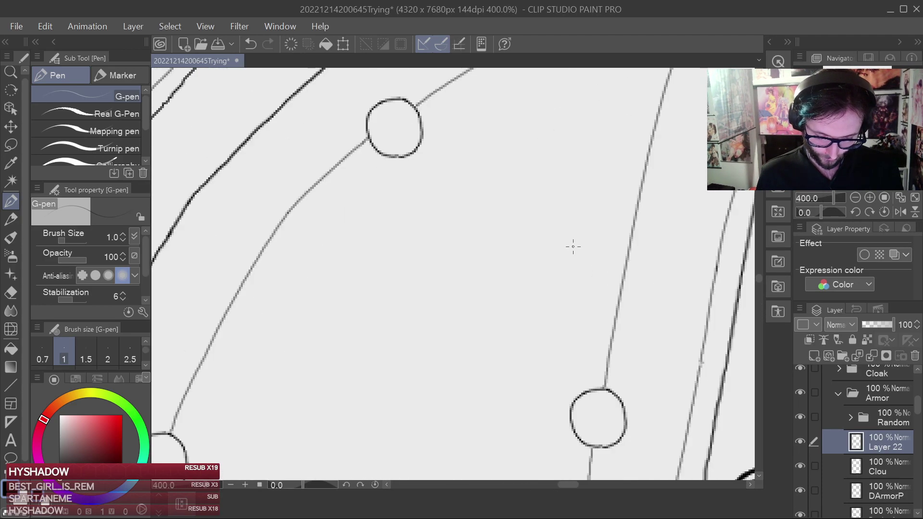
key("ctrl+s")
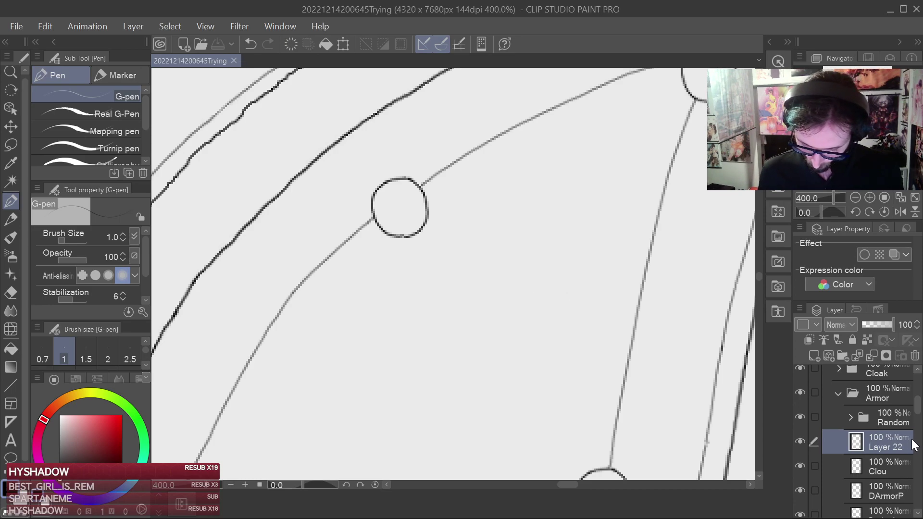
Lasso the second rivet on the Clou layer, move it slightly upward to fit the connecting curve, then deselect and save.
left_click(874, 472)
key("m")
left_click_drag(392, 260, 408, 279)
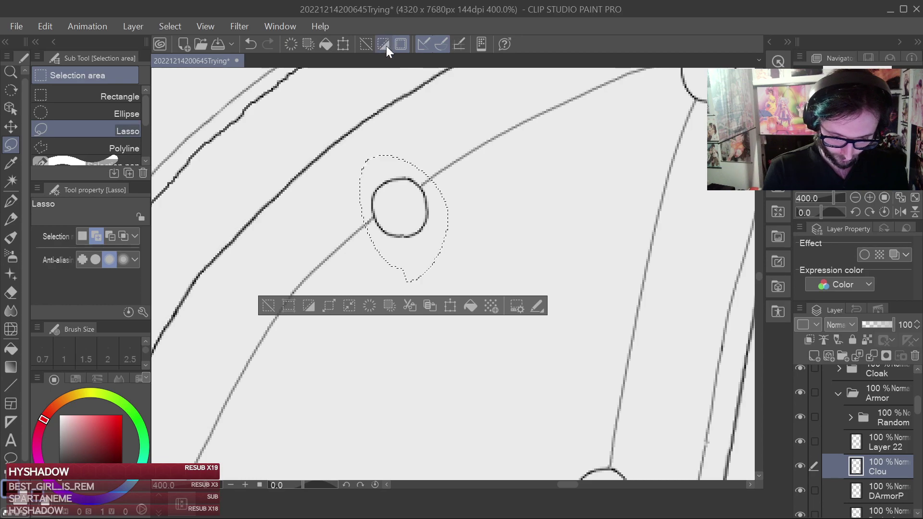
left_click(450, 306)
left_click_drag(435, 237, 426, 228)
left_click(366, 302)
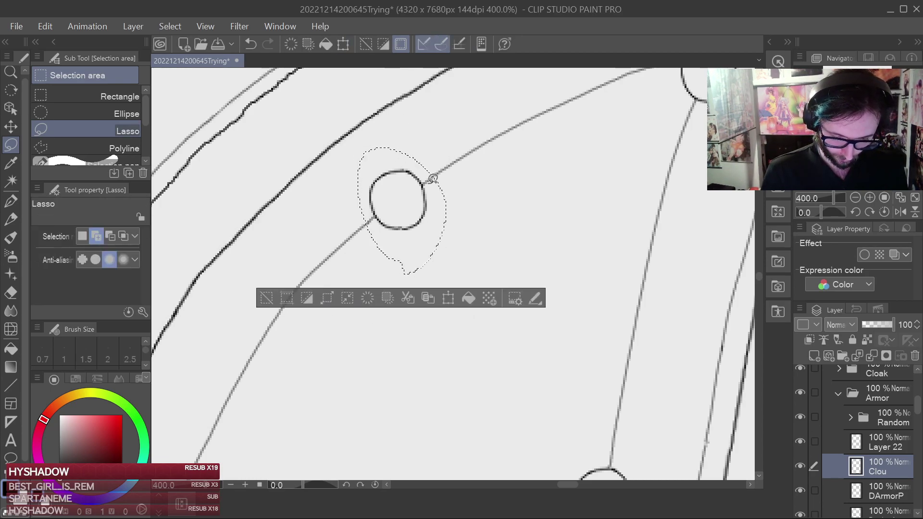
key("ctrl+d")
key("ctrl+s")
scroll(551, 249, "down", 5)
left_click_drag(581, 311, 549, 260)
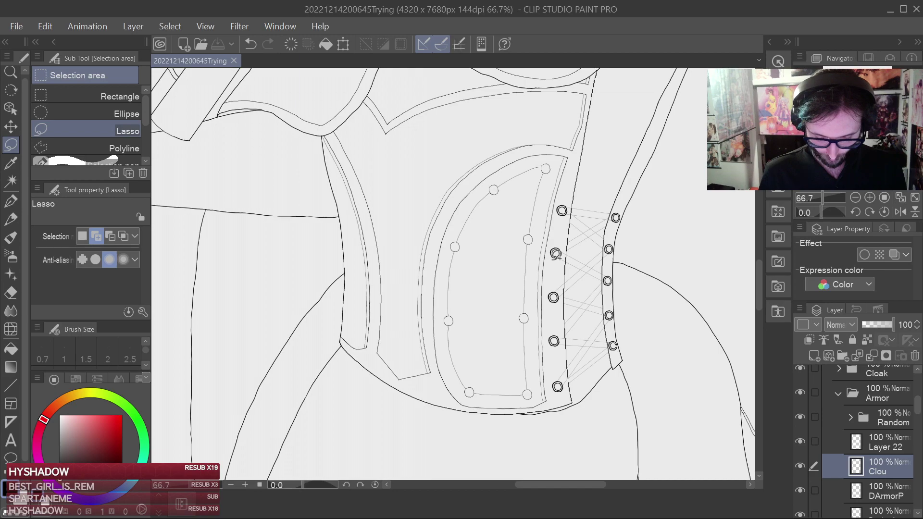
scroll(557, 257, "down", 2)
scroll(583, 241, "down", 3)
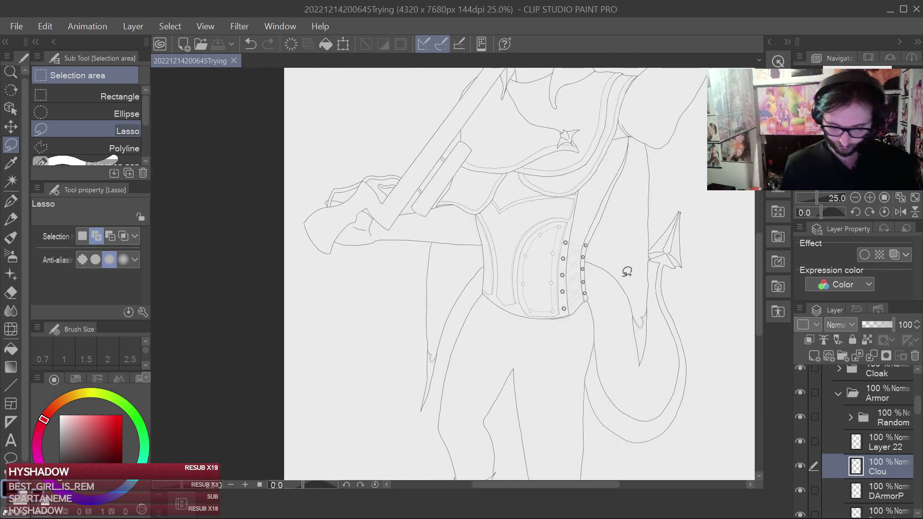
Undo the stray lasso selection on the waist panel and save the drawing.
scroll(627, 272, "up", 2)
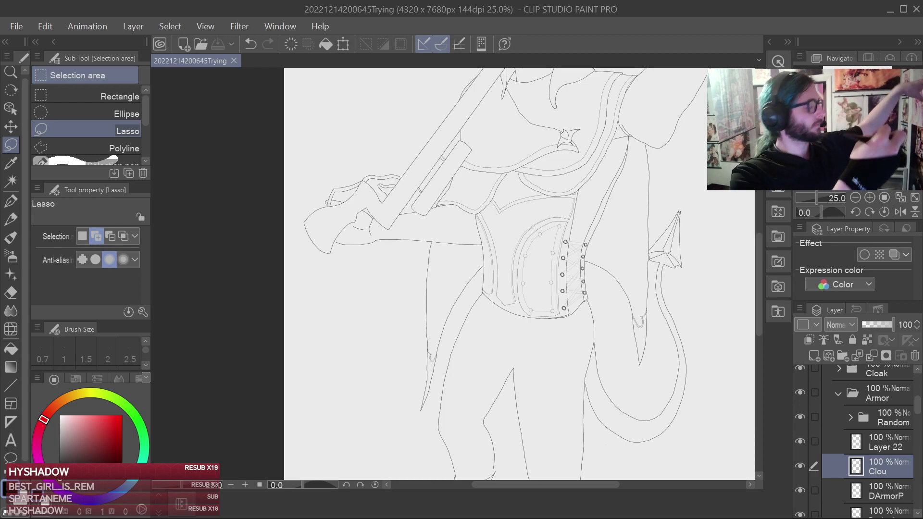
key("ctrl+z")
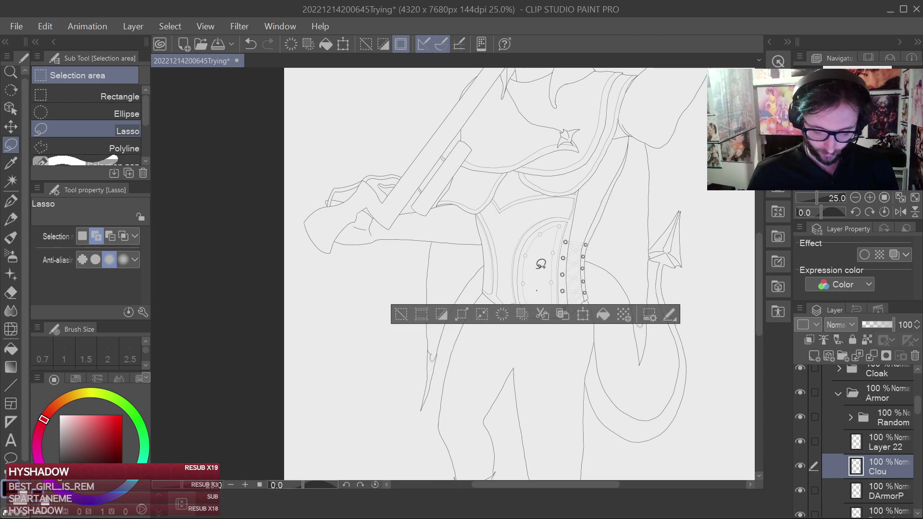
key("ctrl+z")
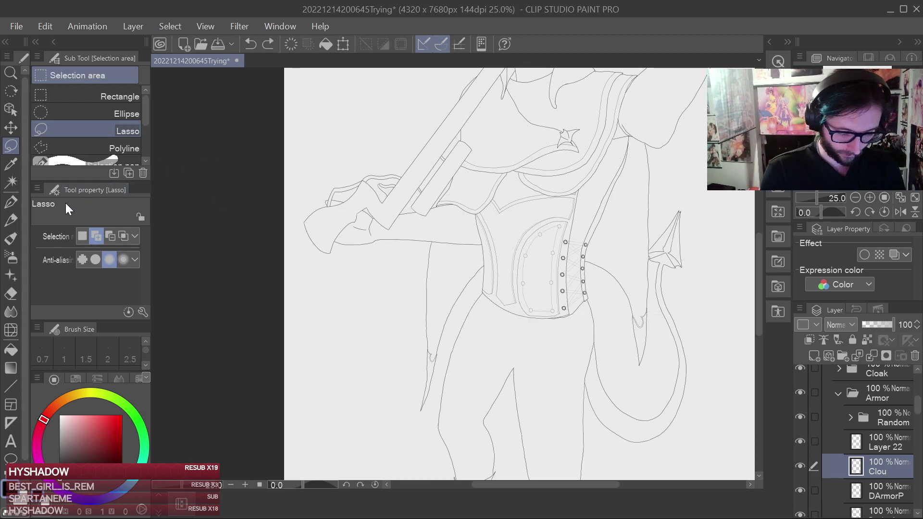
left_click(14, 201)
mouse_move(27, 189)
left_mouse_down()
mouse_move(25, 212)
mouse_move(30, 178)
left_mouse_up()
scroll(28, 190, "down", 2)
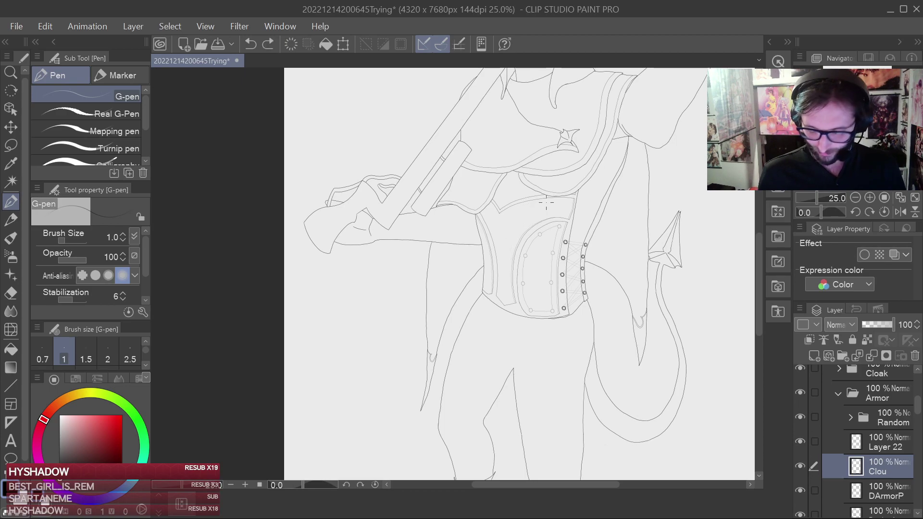
key("ctrl+s")
scroll(546, 203, "up", 3)
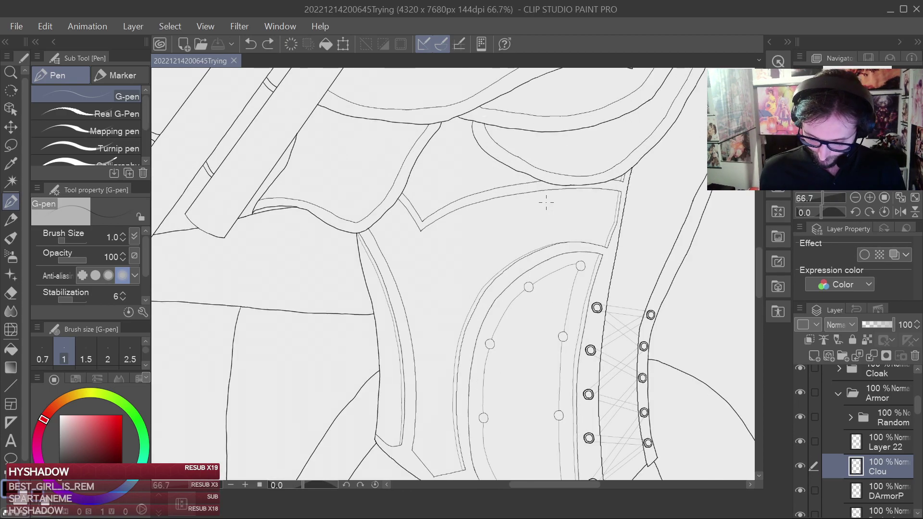
Rename Layer 22 as LClou.
left_click(895, 447)
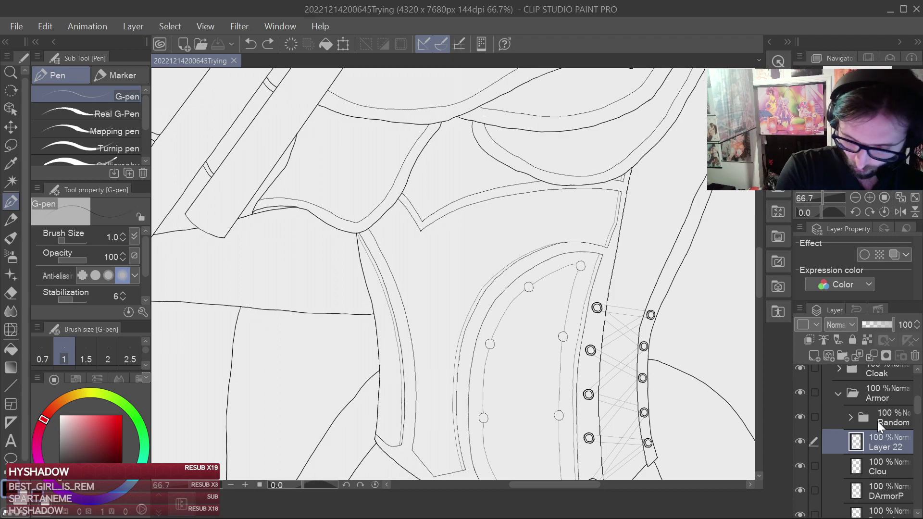
type("LClou")
key("Return")
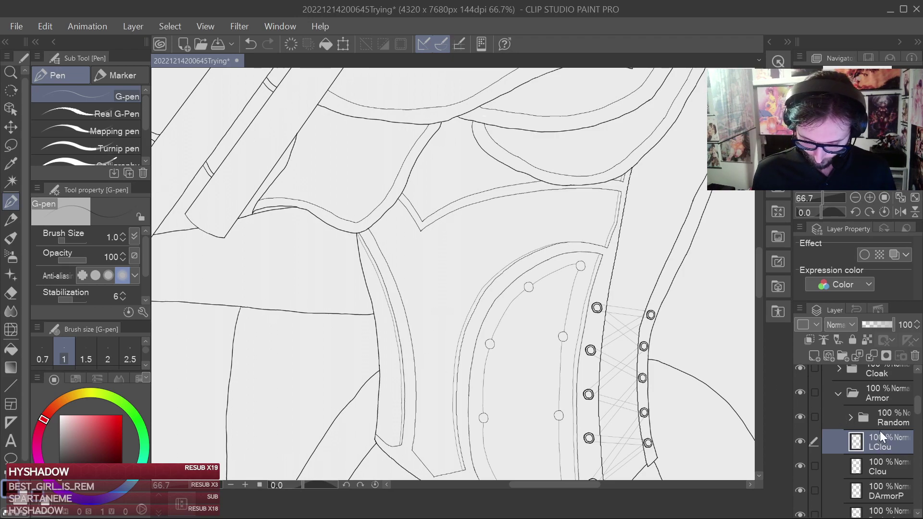
Lasso the third rivet on the panel's curved side on the Clou layer, duplicate it onto a new layer, and deselect.
left_click(882, 466)
scroll(602, 324, "up", 2)
scroll(509, 298, "up", 1)
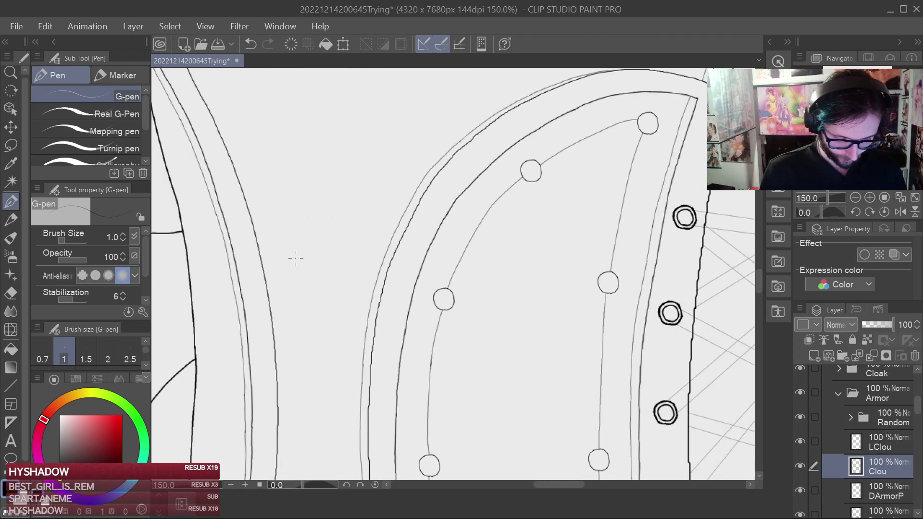
left_click(11, 143)
mouse_move(441, 321)
left_mouse_down()
mouse_move(431, 312)
mouse_move(441, 321)
left_mouse_up()
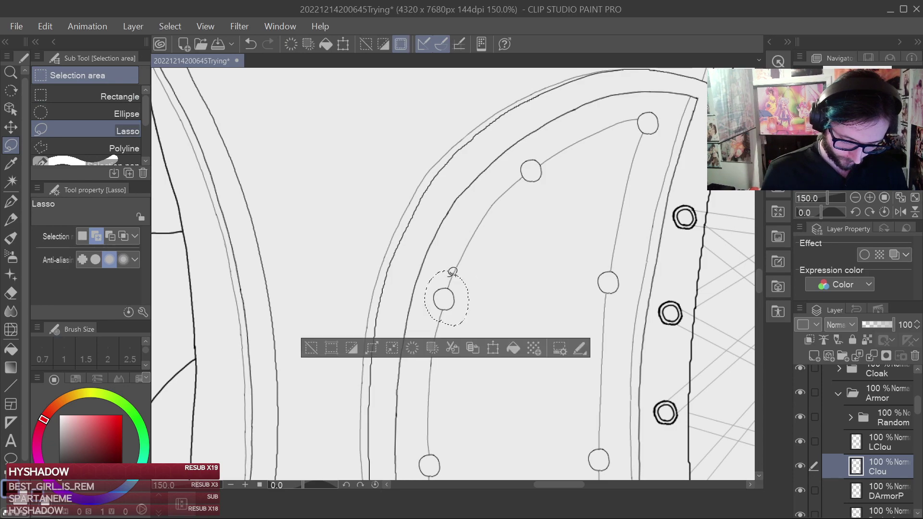
key("ctrl+c")
key("ctrl+v")
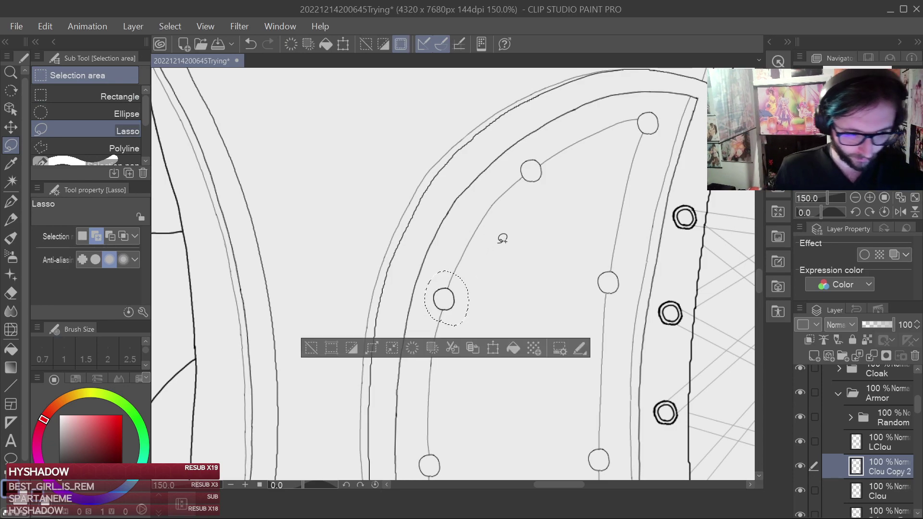
key("ctrl+d")
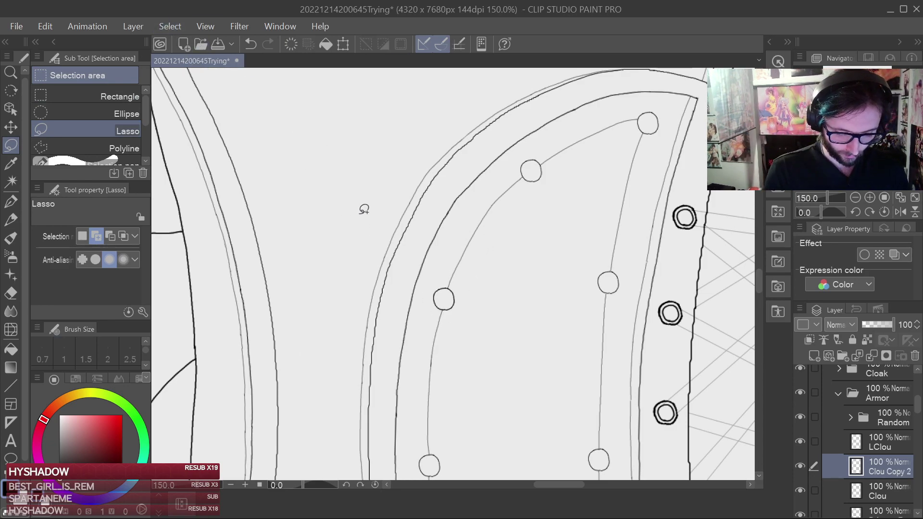
Move the duplicated rivet down to the pointed lower corner of the neighbouring strip panel.
key("k")
left_click_drag(494, 309, 412, 353)
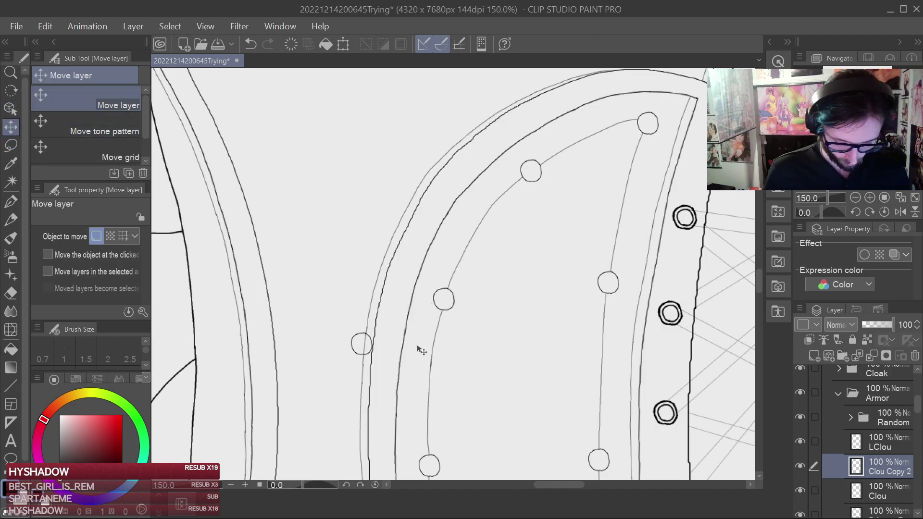
left_click_drag(505, 360, 570, 151)
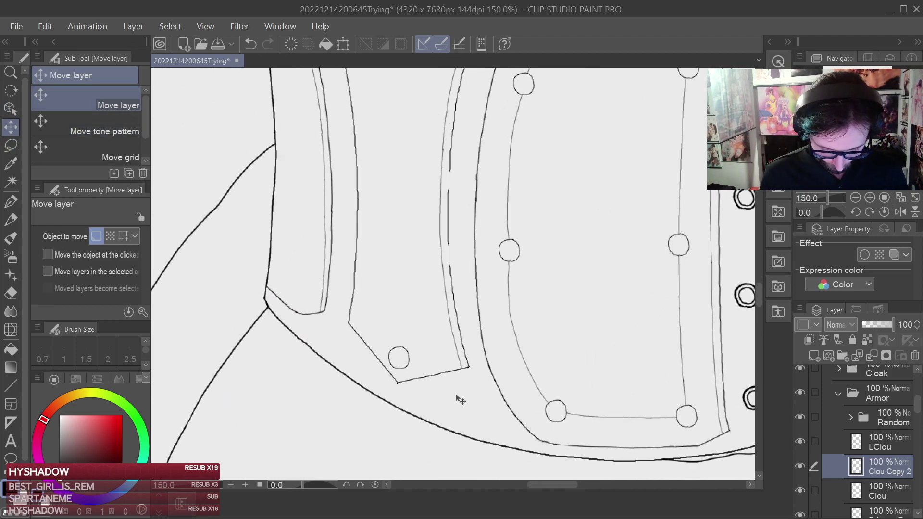
mouse_move(458, 405)
left_mouse_down()
mouse_move(479, 343)
mouse_move(532, 267)
left_mouse_up()
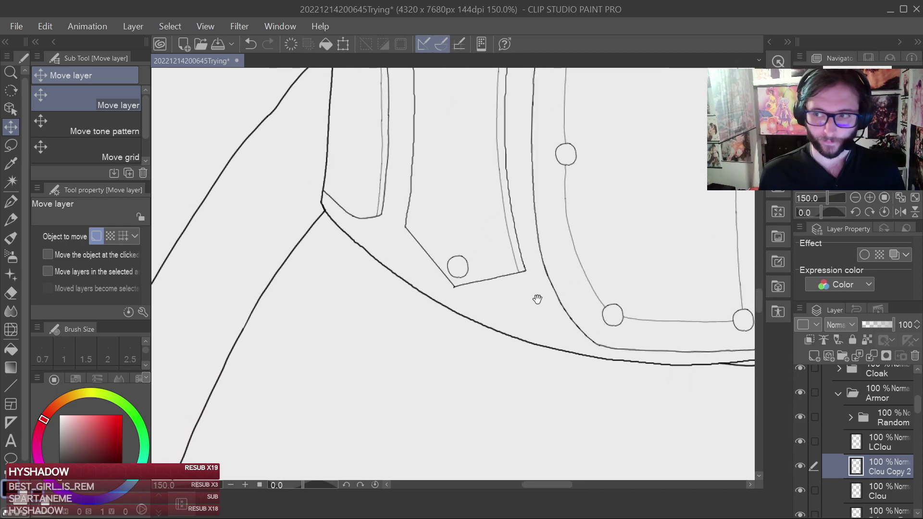
left_click_drag(515, 335, 515, 325)
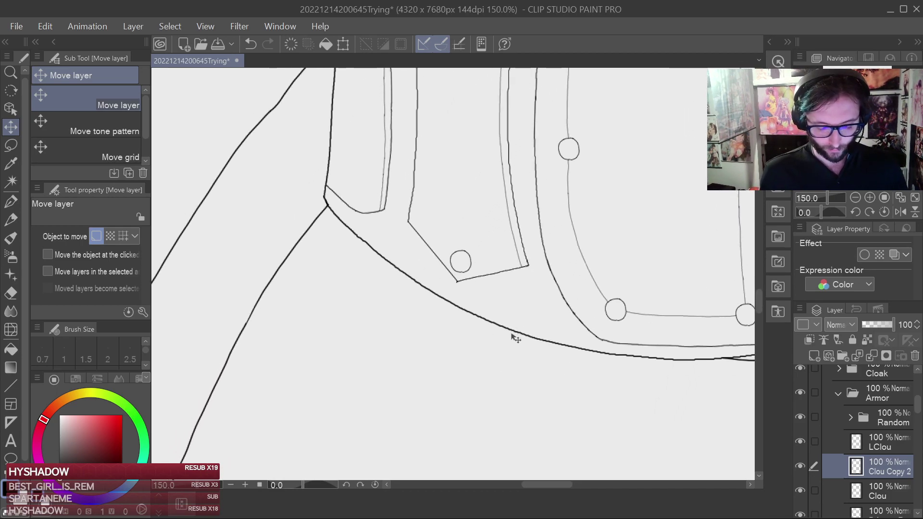
Transform the duplicated rivet in Perspective mode, pulling its corners inward to make it a slanted oval.
scroll(514, 336, "up", 6)
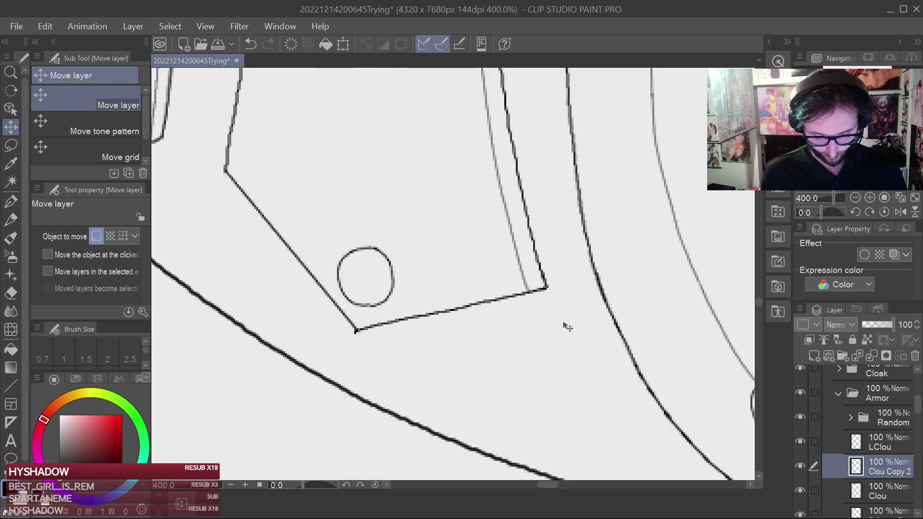
left_click(348, 47)
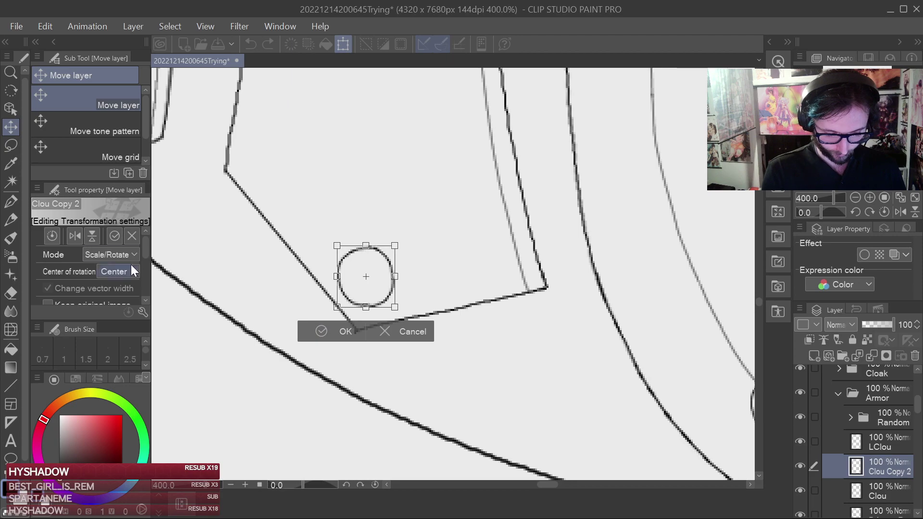
left_click(120, 369)
left_click_drag(338, 277, 343, 244)
left_click_drag(338, 287, 341, 289)
key("ctrl+z")
key("ctrl+z")
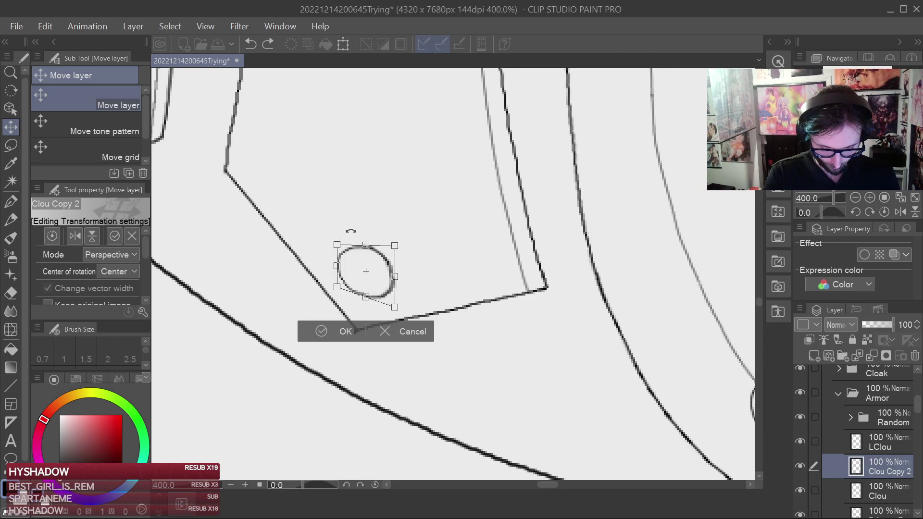
left_click_drag(338, 245, 342, 245)
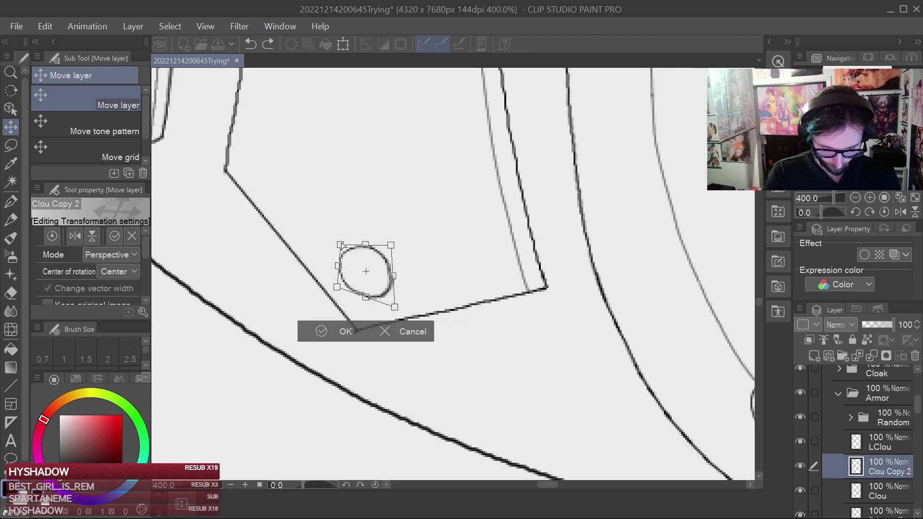
left_click_drag(337, 287, 341, 288)
left_click_drag(342, 245, 342, 250)
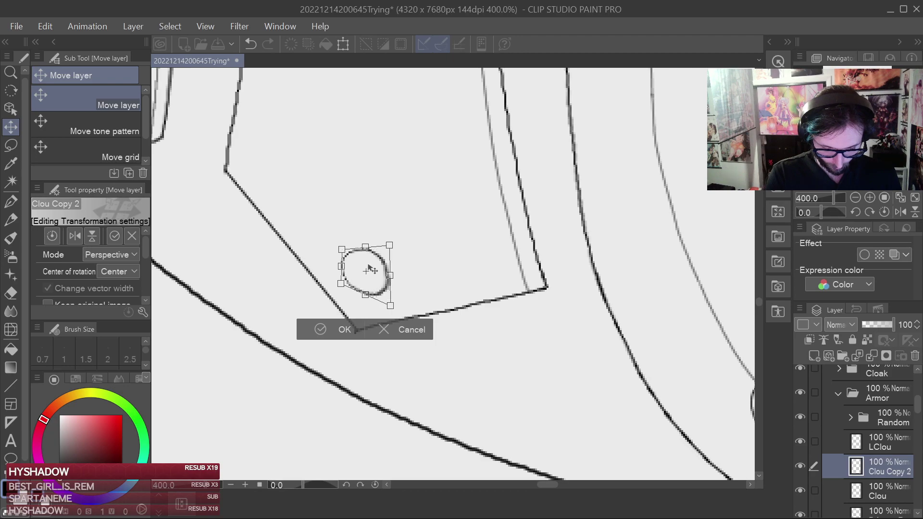
Tilt the rivet to follow the panel corner, narrow it into an upright oval, and apply the transformation.
left_click_drag(408, 268, 380, 275)
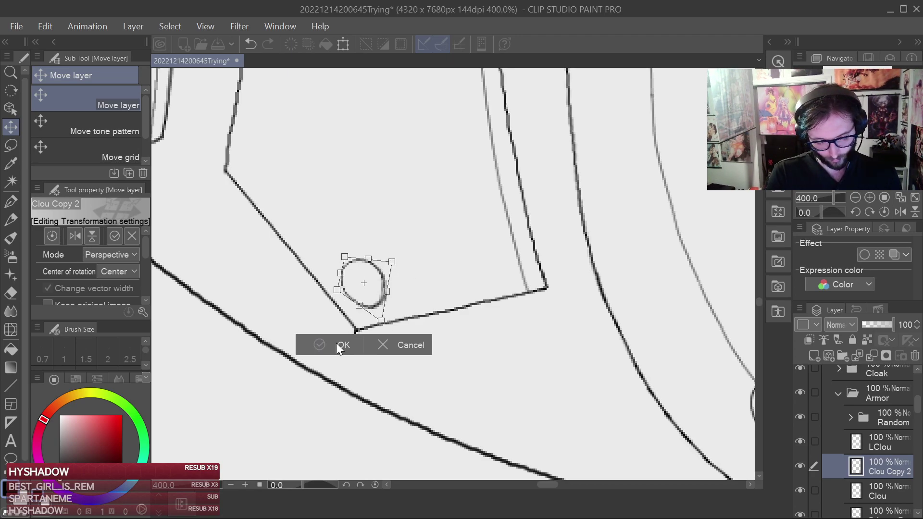
left_click_drag(344, 256, 349, 257)
left_click_drag(337, 290, 383, 288)
left_click_drag(369, 257, 362, 254)
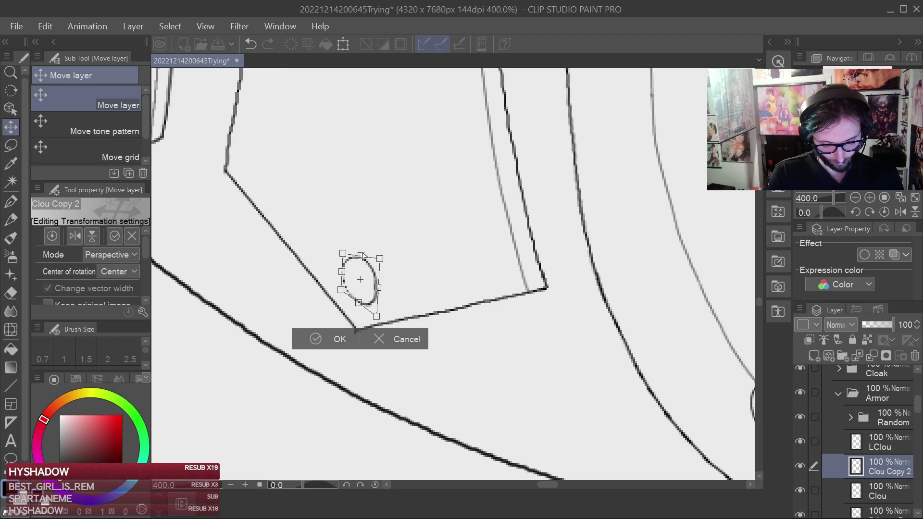
left_click_drag(353, 303, 369, 302)
left_click(325, 344)
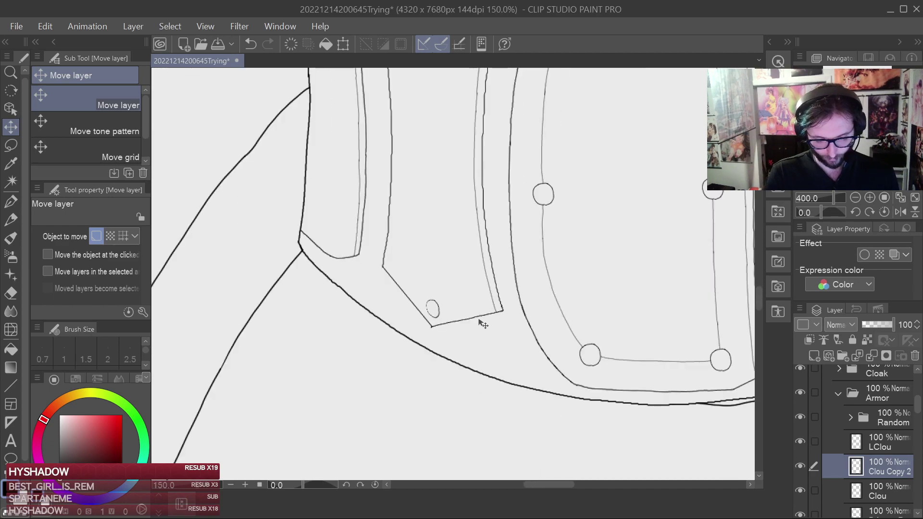
Create a new layer above Clou Copy 2 for redrawing the rivet and undo the first G-pen test stroke.
scroll(481, 327, "down", 4)
scroll(481, 332, "up", 8)
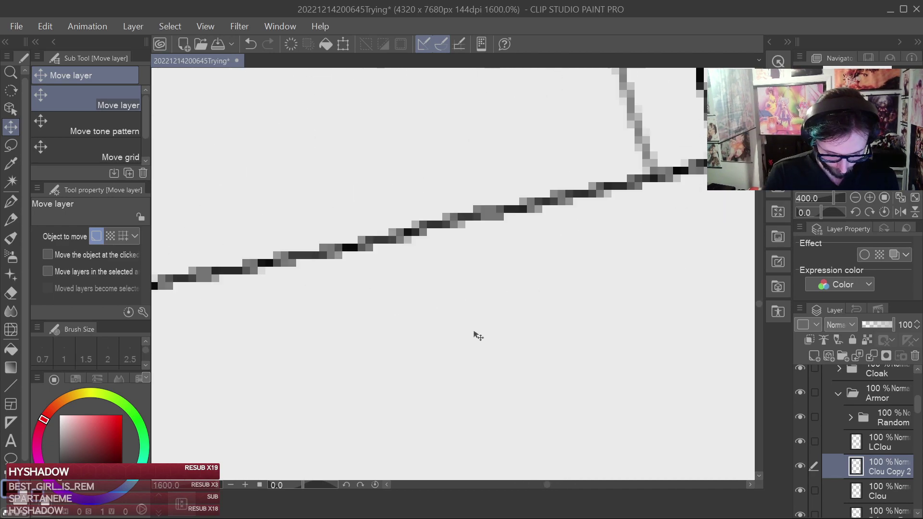
left_click_drag(421, 293, 650, 374)
key("p")
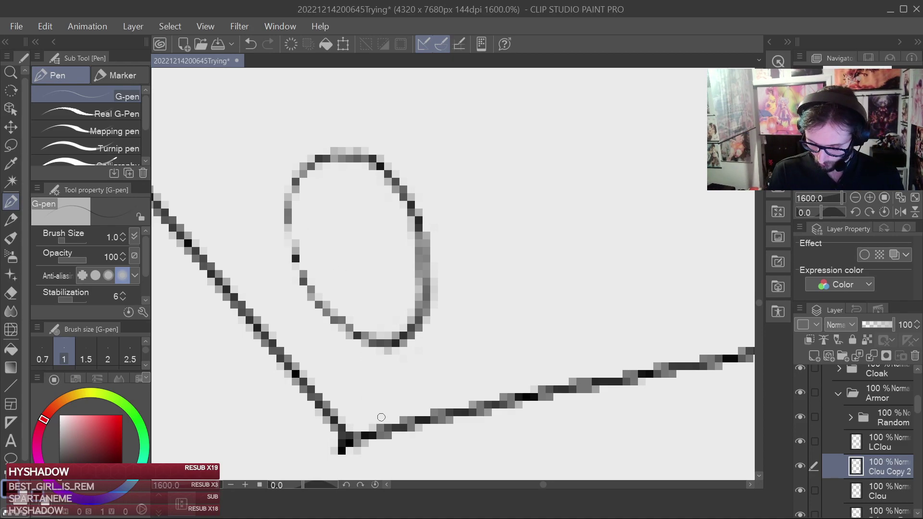
key("ctrl+shift+n")
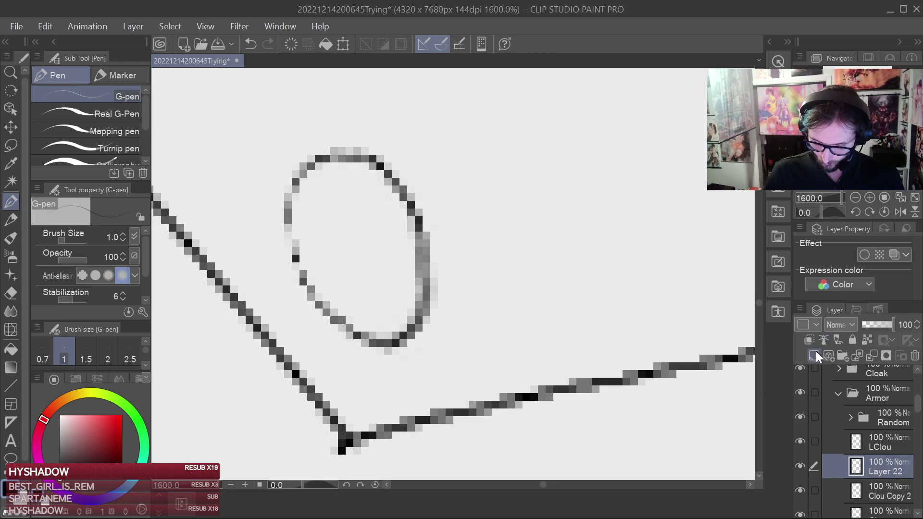
left_click_drag(292, 237, 301, 268)
key("ctrl+z")
Lower Clou Copy 2 to 27% opacity and trace the oval rivet on Layer 22 with the G-pen at size 1.
left_click(889, 491)
left_click(871, 325)
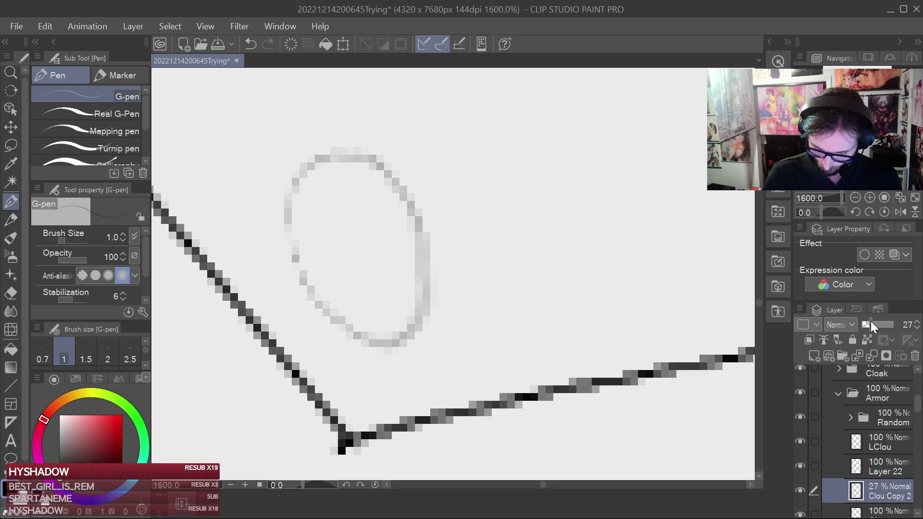
left_click(880, 464)
mouse_move(291, 234)
left_mouse_down()
mouse_move(306, 286)
mouse_move(337, 324)
mouse_move(373, 337)
mouse_move(407, 326)
mouse_move(422, 239)
mouse_move(395, 183)
mouse_move(346, 157)
mouse_move(294, 185)
mouse_move(288, 239)
left_mouse_up()
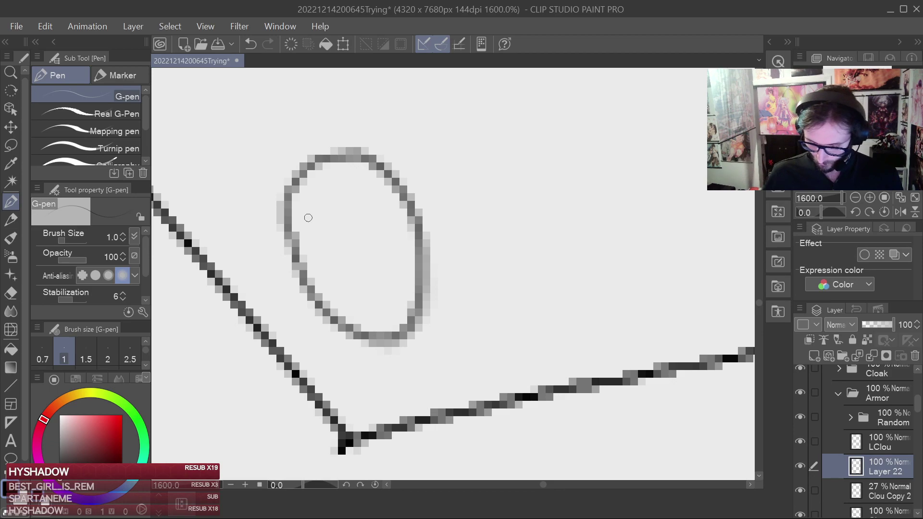
Delete the Clou Copy 2 guide layer, check the traced rivet by toggling Layer 22's visibility, and save the drawing.
left_click(887, 491)
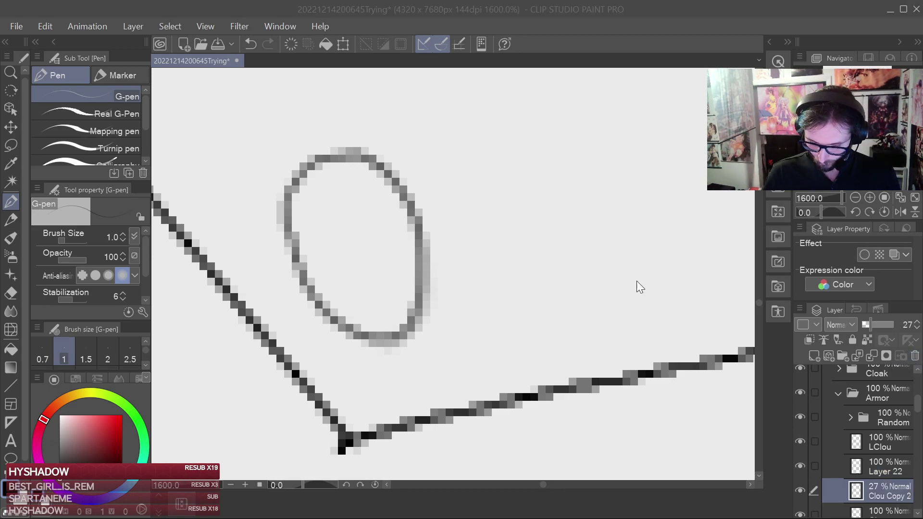
left_click(801, 490)
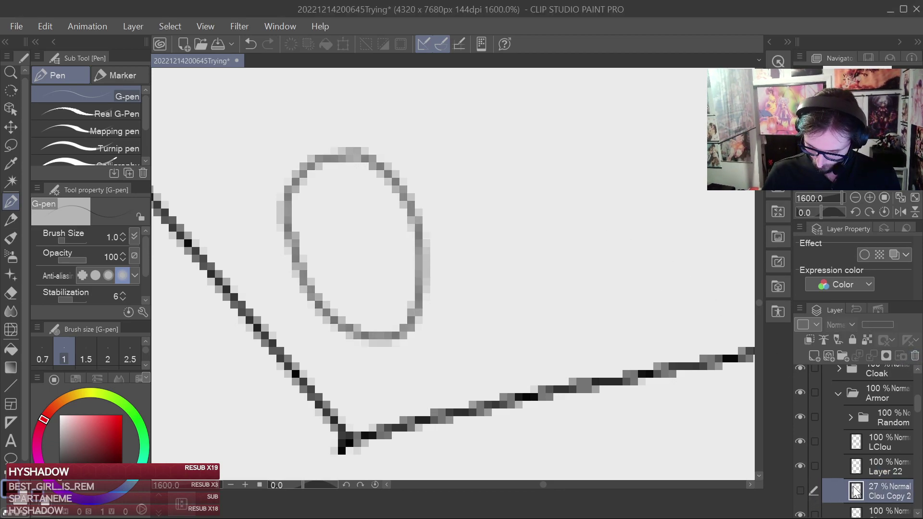
left_click_drag(891, 500, 900, 432)
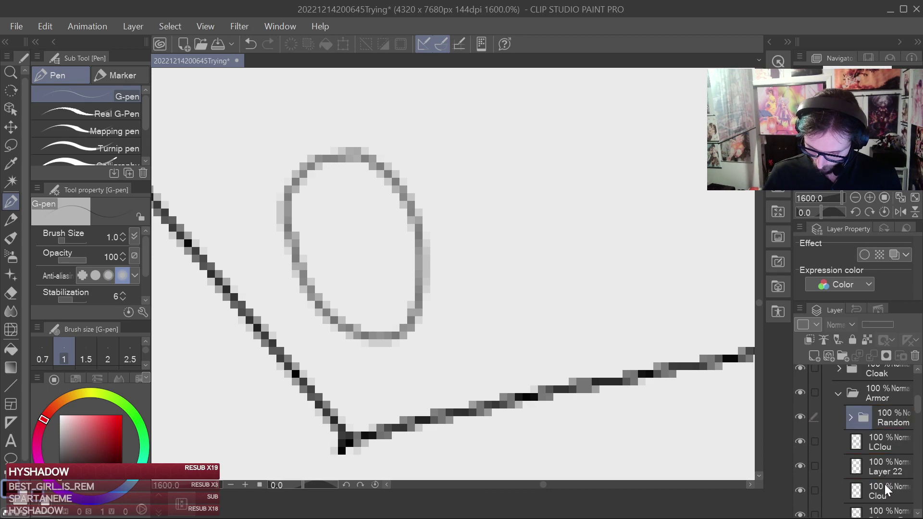
left_click(896, 470)
left_click(800, 467)
left_click(800, 466)
key("ctrl+minus")
key("ctrl+minus")
key("ctrl+minus")
key("ctrl+minus")
key("ctrl+minus")
key("ctrl+minus")
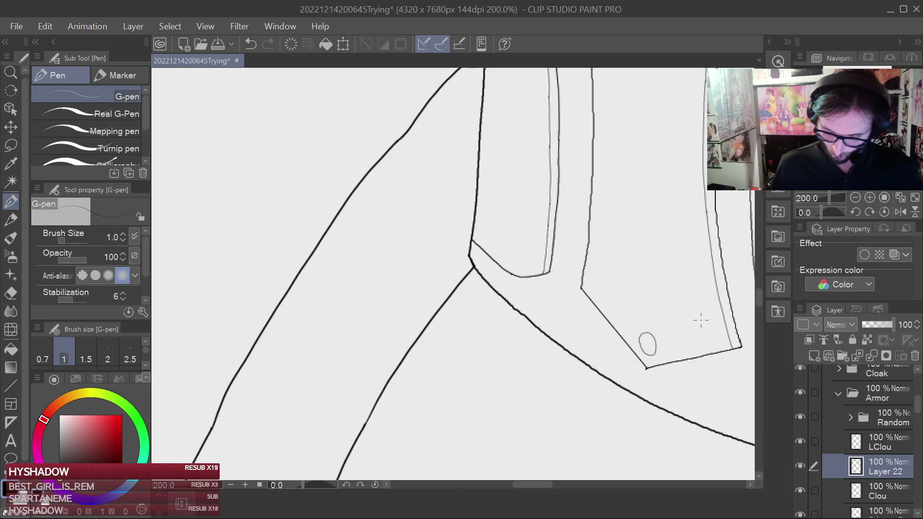
left_click_drag(673, 289, 543, 255)
left_click_drag(650, 234, 495, 375)
key("ctrl+s")
Examine the traced oval rivet against the waist panel's rivets and the whole armor at several zoom levels.
scroll(497, 349, "down", 1)
key("ctrl+minus")
key("ctrl+minus")
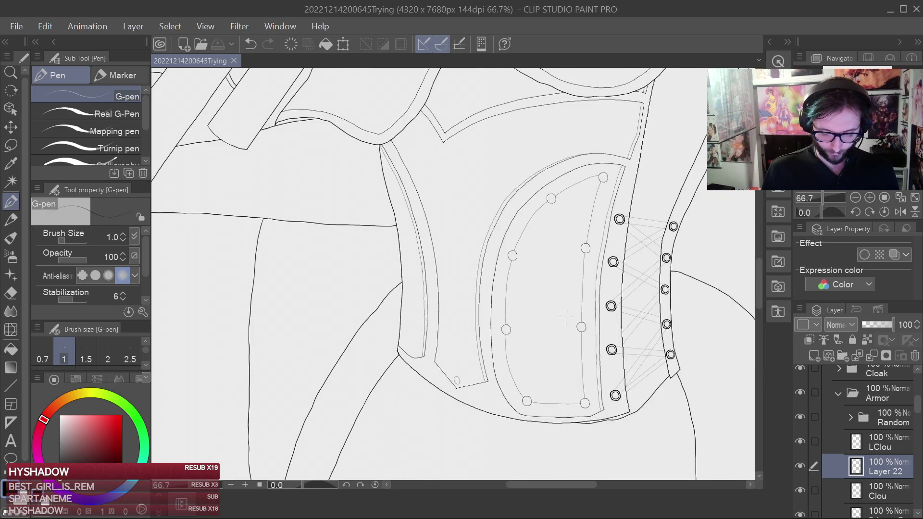
key("ctrl+minus")
key("ctrl+minus")
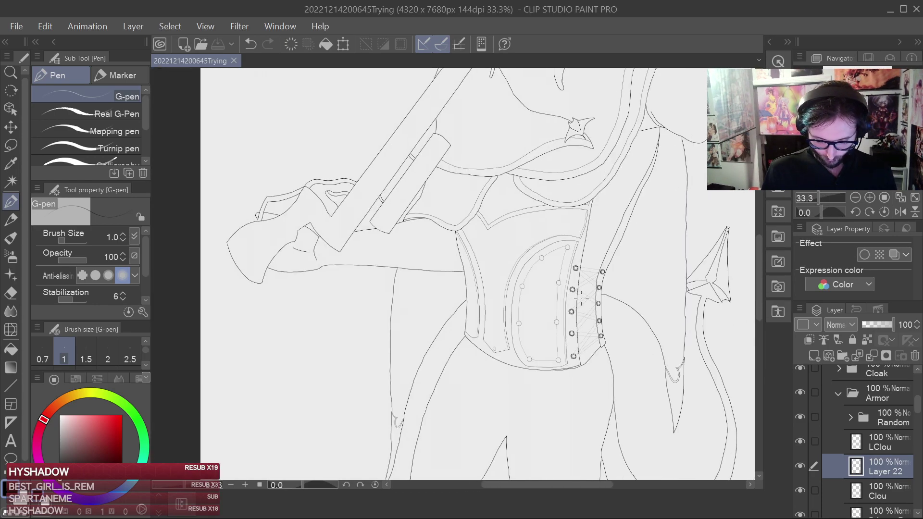
key("ctrl+plus")
key("ctrl+plus")
key("ctrl+plus")
key("ctrl+plus")
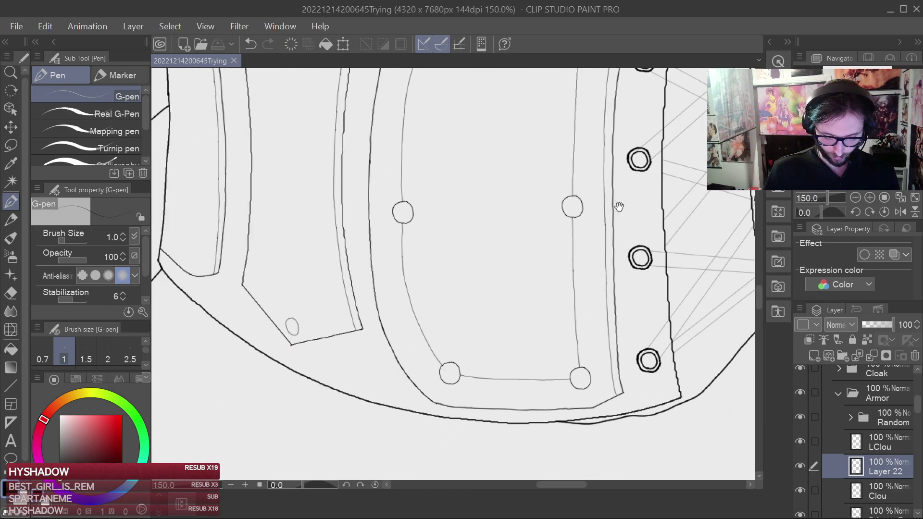
key("ctrl+plus")
key("ctrl+plus")
key("ctrl+plus")
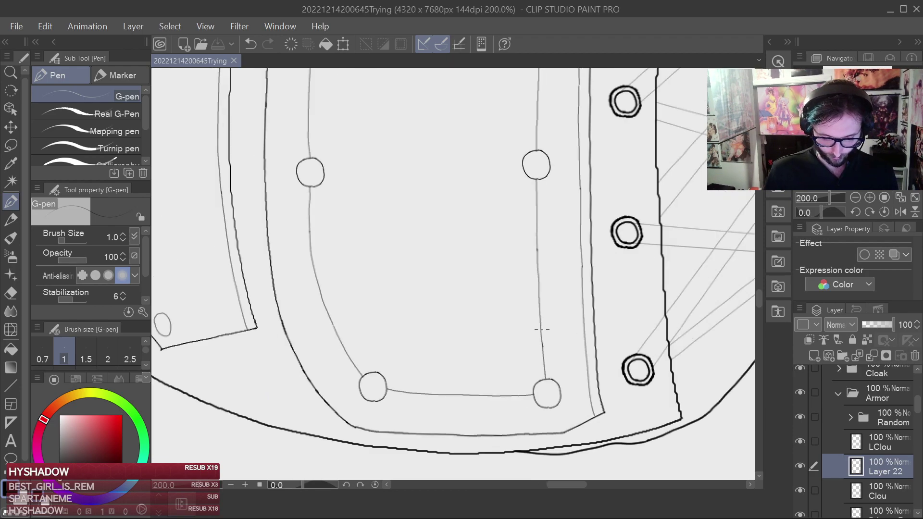
Scale the oval rivet on Layer 22 up slightly, apply the transformation, and save the drawing.
left_click(343, 43)
left_click_drag(364, 228, 370, 222)
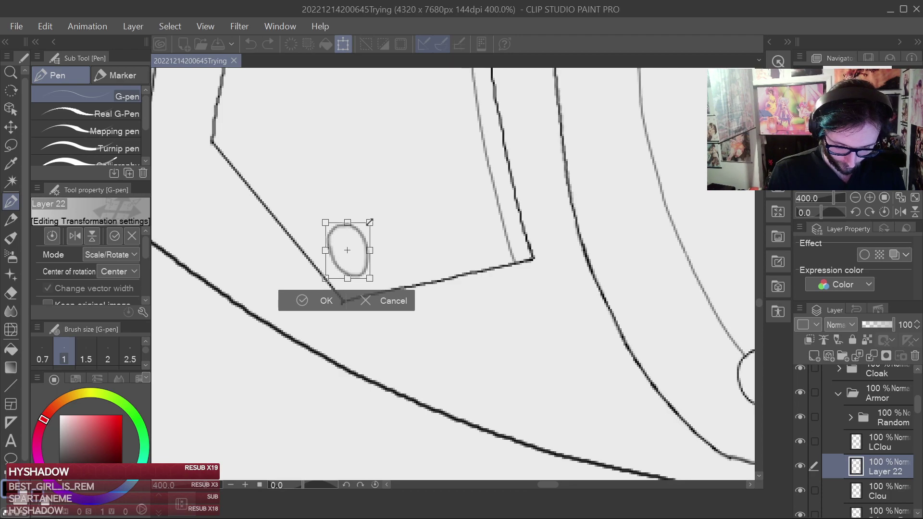
left_click(324, 300)
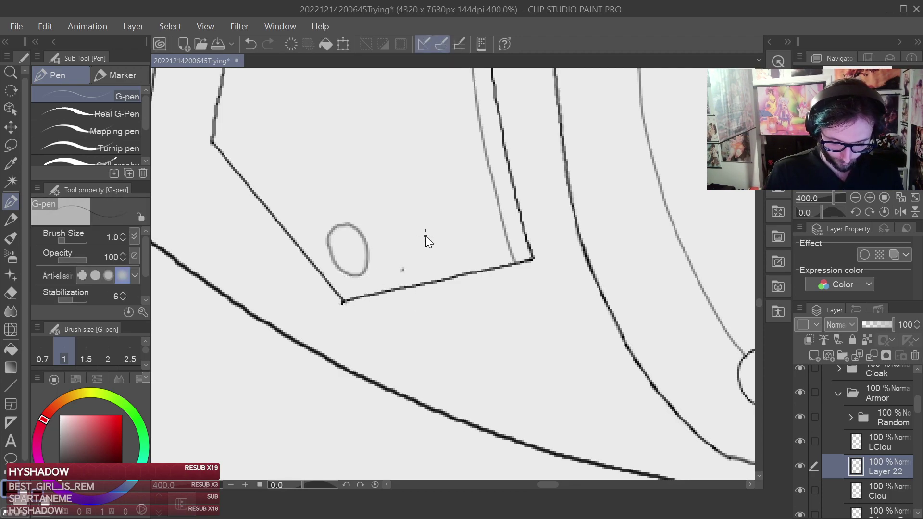
key("k")
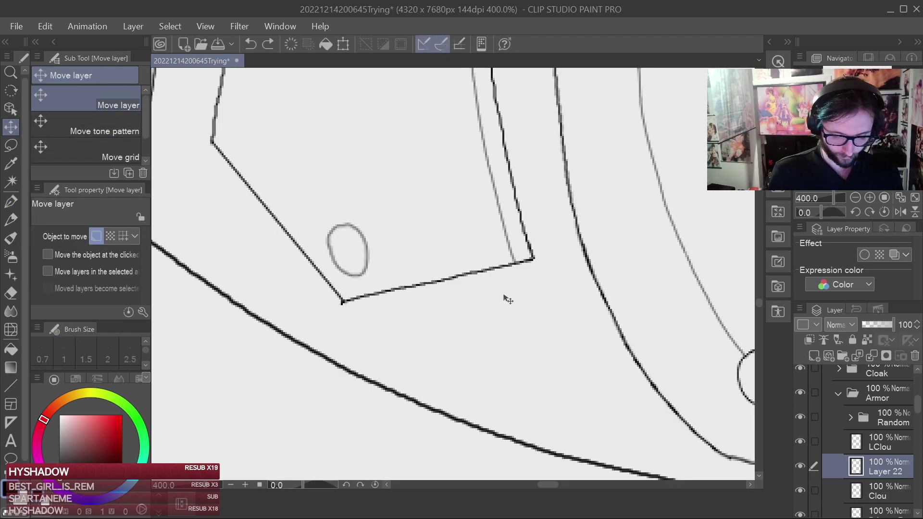
scroll(503, 299, "down", 4)
scroll(655, 317, "up", 4)
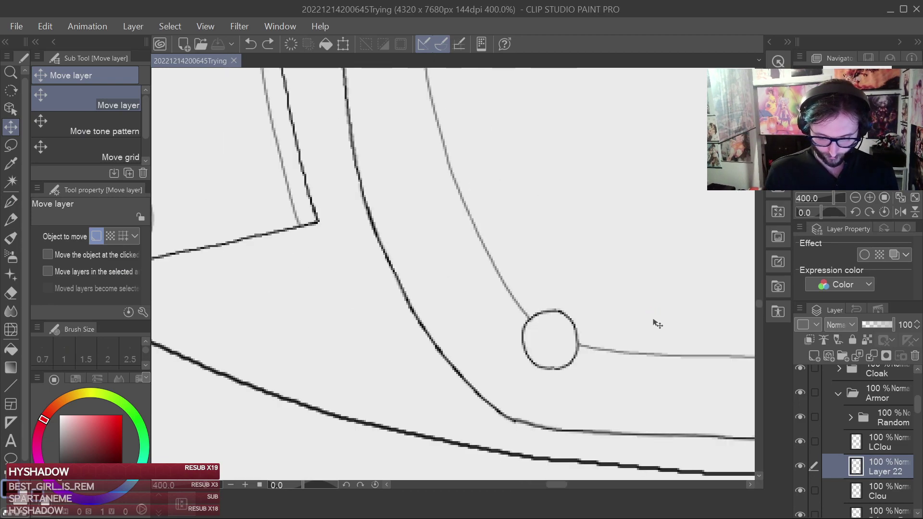
Lower Layer 22 to 26% opacity as a tracing guide and undo the stray G-pen stroke on it.
scroll(572, 341, "up", 5)
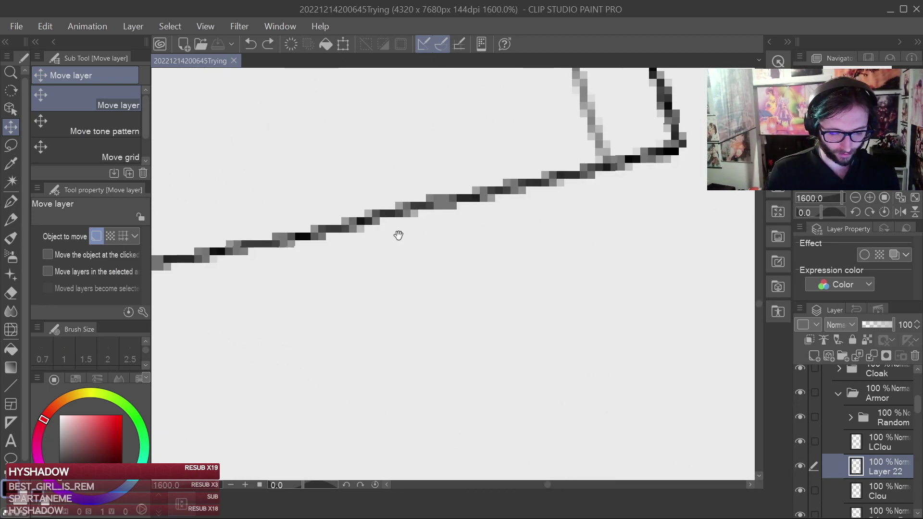
left_click(870, 325)
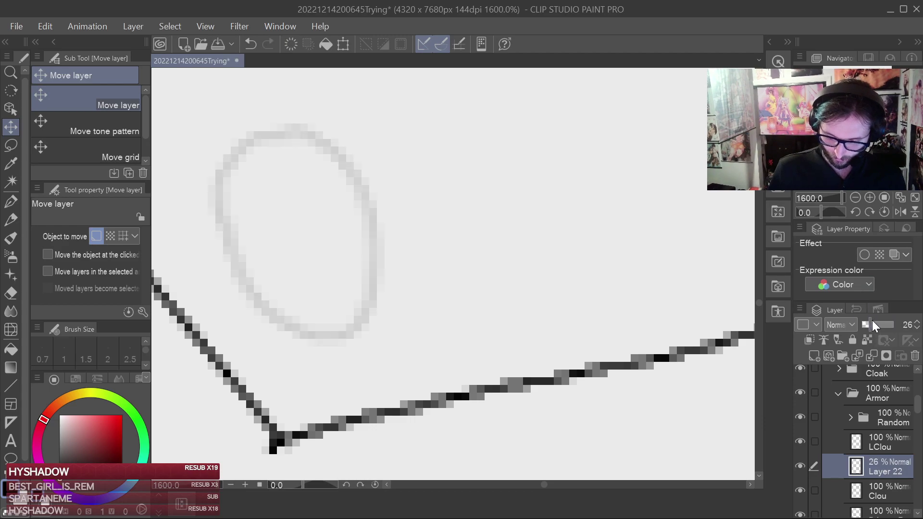
left_click(18, 206)
left_click_drag(310, 206, 324, 253)
key("ctrl+z")
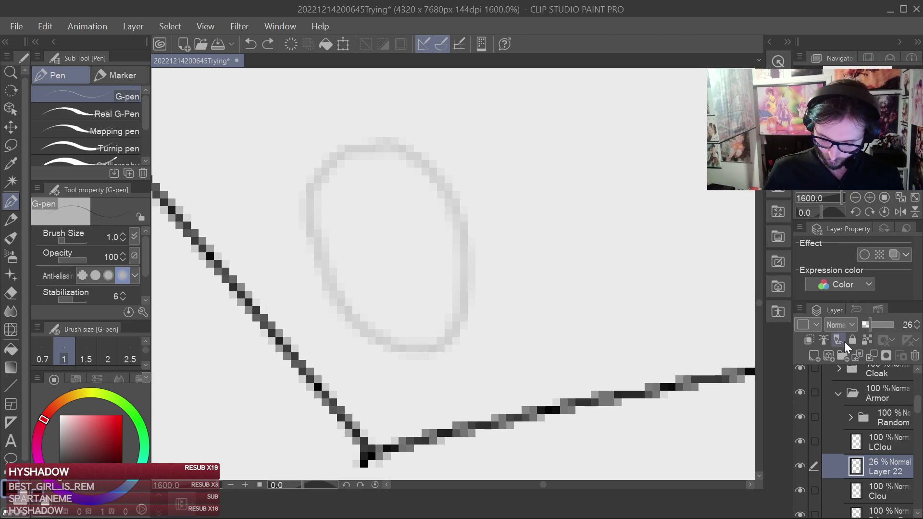
Create a new layer above Layer 22, retrace the enlarged oval rivet with the G-pen, and save the drawing.
left_click(815, 355)
mouse_move(311, 218)
left_mouse_down()
mouse_move(353, 322)
mouse_move(406, 350)
mouse_move(446, 337)
mouse_move(465, 295)
mouse_move(463, 234)
mouse_move(425, 166)
mouse_move(363, 151)
mouse_move(334, 167)
mouse_move(313, 196)
mouse_move(309, 225)
mouse_move(334, 160)
mouse_move(380, 147)
mouse_move(418, 161)
mouse_move(457, 237)
mouse_move(463, 291)
mouse_move(447, 340)
mouse_move(417, 350)
mouse_move(380, 336)
mouse_move(329, 277)
mouse_move(312, 216)
left_mouse_up()
key("ctrl+z")
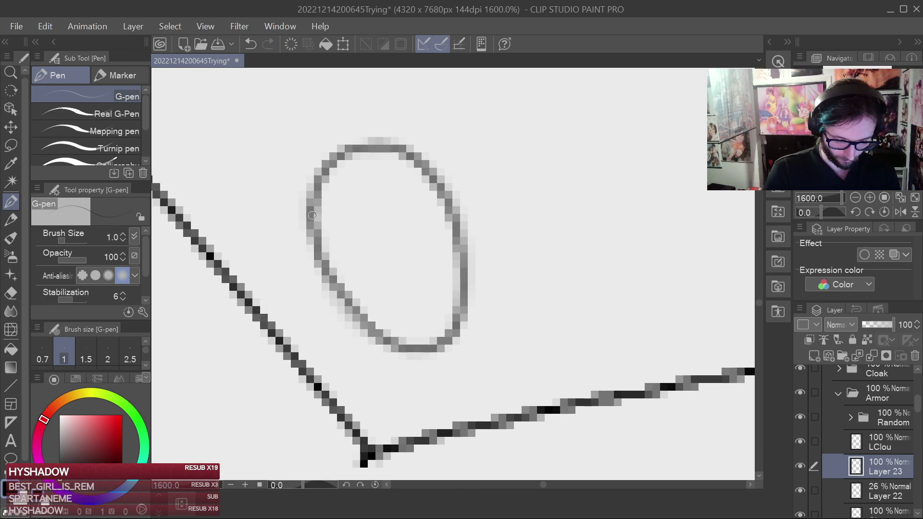
key("ctrl+s")
scroll(560, 261, "down", 6)
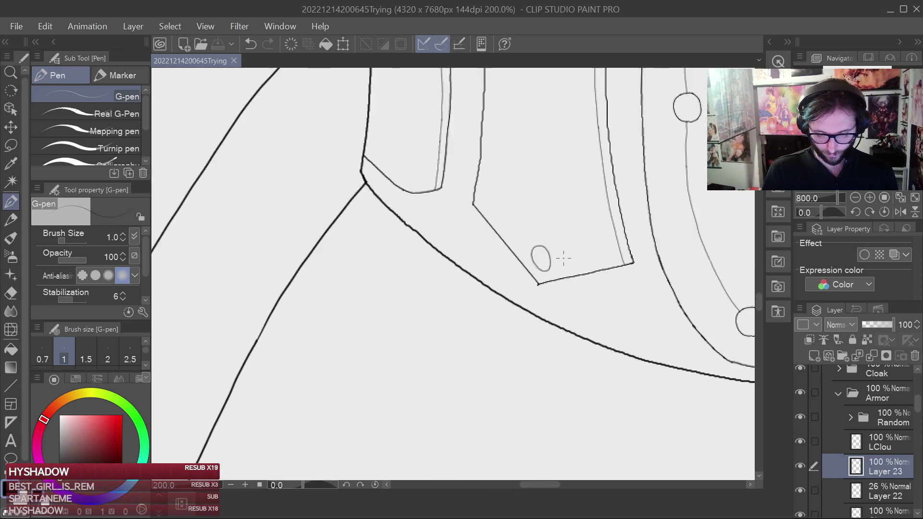
Hide the faded guide Layer 22, move it into the Random folder, and save the drawing.
left_click(885, 490)
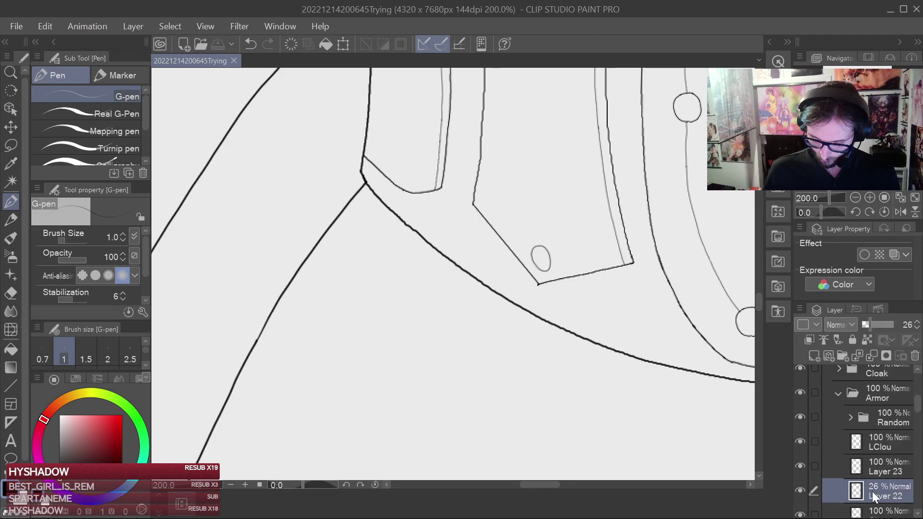
left_click(801, 490)
left_click_drag(893, 480, 895, 417)
scroll(572, 291, "down", 1)
left_click_drag(637, 244, 518, 369)
left_click_drag(604, 304, 579, 203)
key("ctrl+s")
scroll(590, 317, "down", 1)
scroll(593, 223, "up", 2)
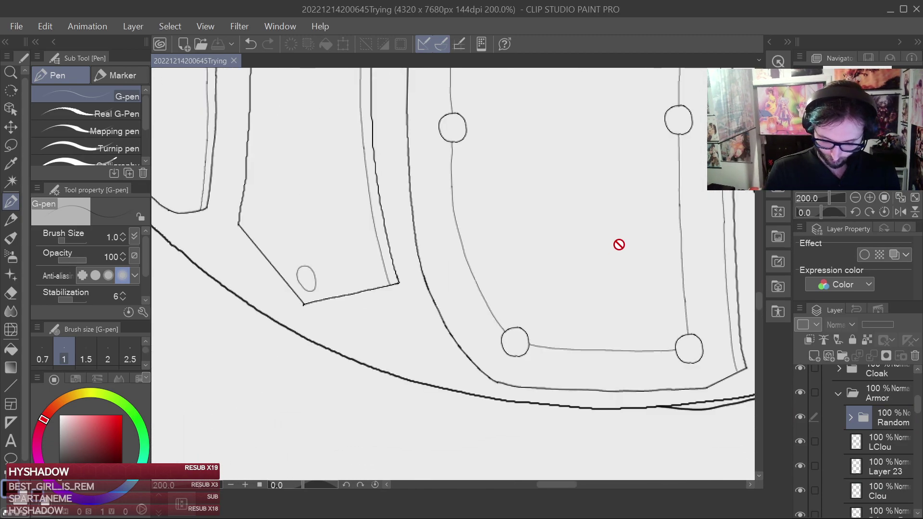
left_click(890, 465)
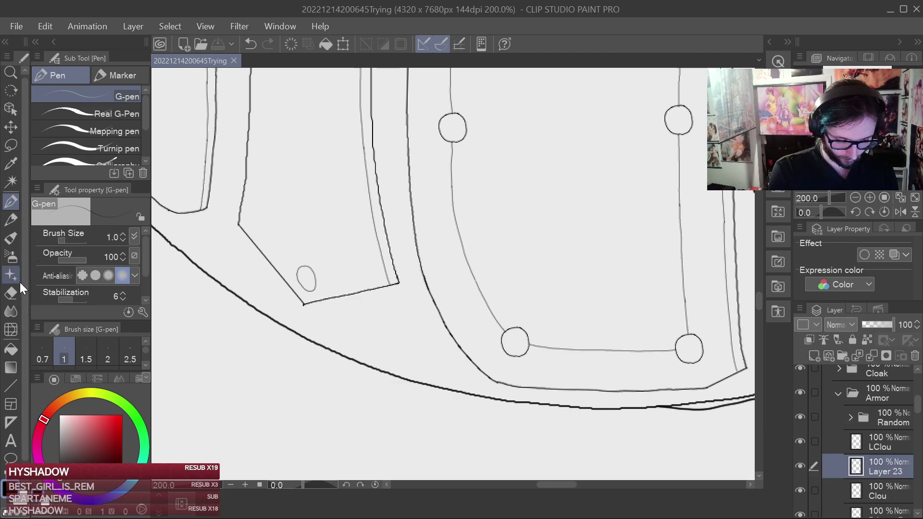
left_click(11, 126)
left_click_drag(516, 361, 624, 385)
key("ctrl+z")
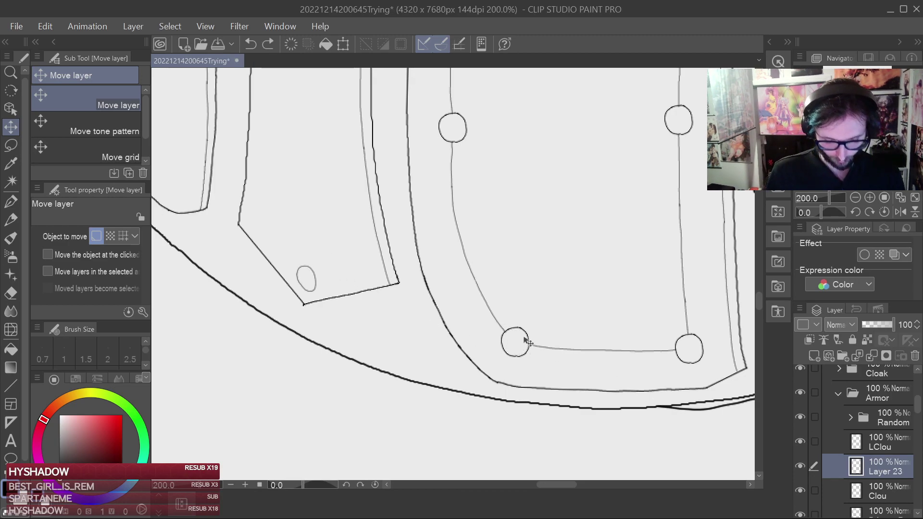
left_click_drag(526, 341, 628, 352)
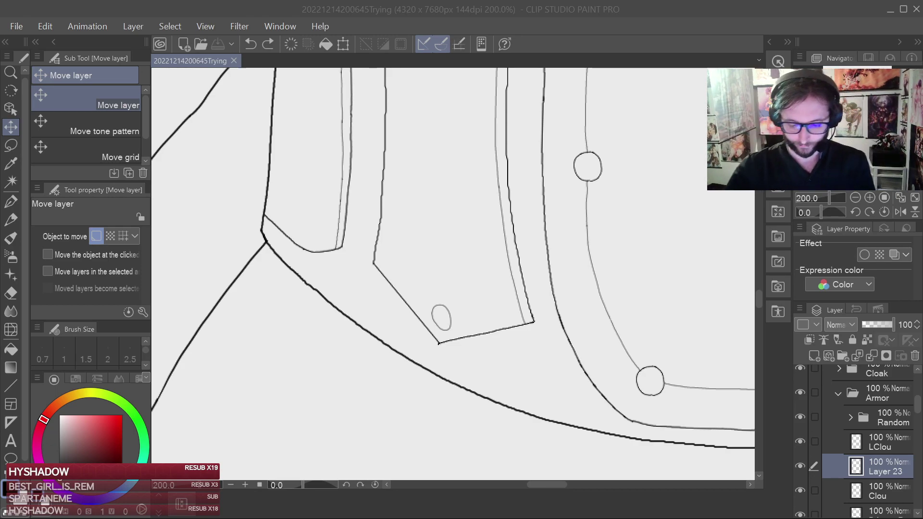
mouse_move(487, 254)
left_mouse_down()
mouse_move(483, 247)
mouse_move(490, 250)
left_mouse_up()
key("ctrl+z")
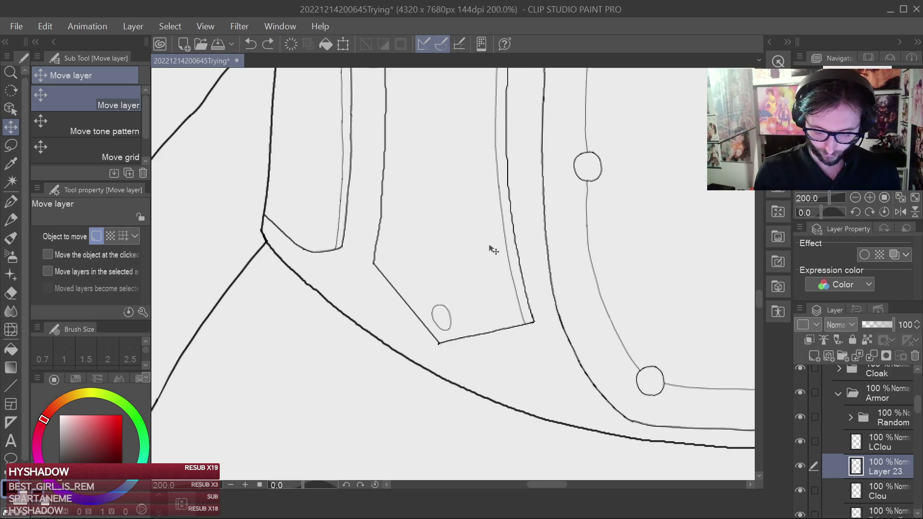
Try placing a copy of Layer 23's oval rivet near the panel's other lower corner, and undo the duplication.
key("ctrl+c")
key("ctrl+v")
left_click_drag(521, 315, 572, 301)
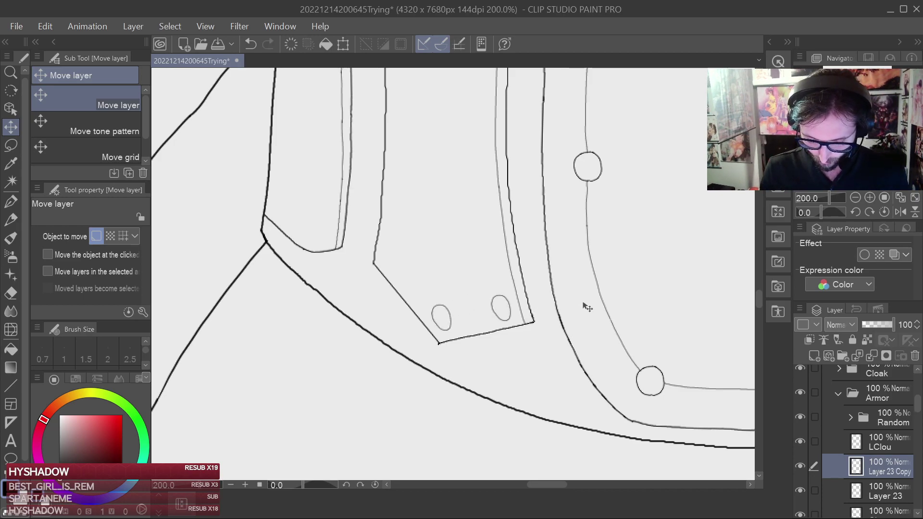
key("ctrl+z")
key("ctrl+z")
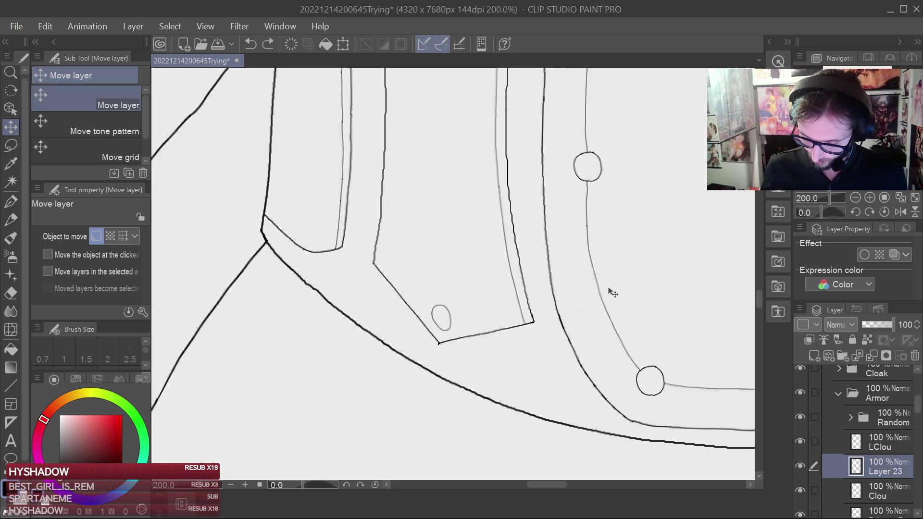
On the Clou layer, lasso the round rivet at the larger panel's lower-left corner and paste a copy onto a new layer.
left_click(885, 490)
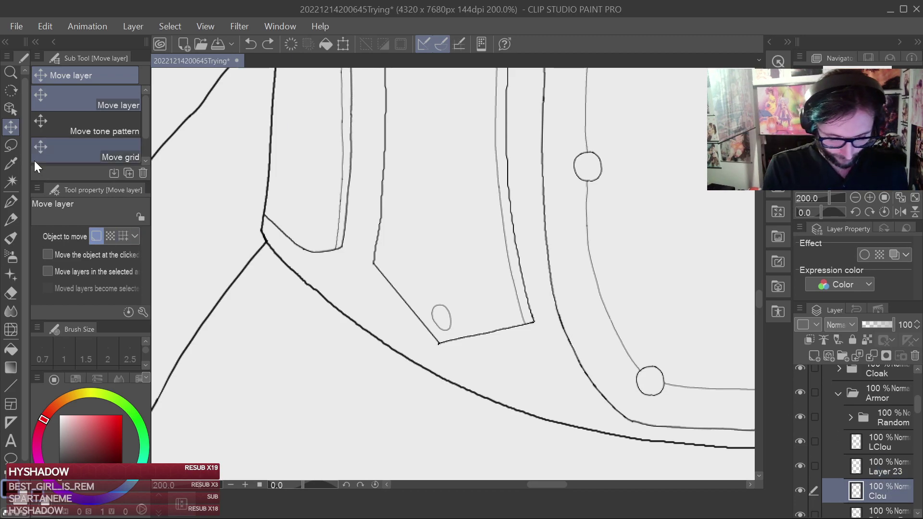
left_click(10, 146)
left_click(85, 131)
mouse_move(640, 407)
left_mouse_down()
mouse_move(680, 385)
mouse_move(669, 411)
left_mouse_up()
key("ctrl+c")
key("ctrl+v")
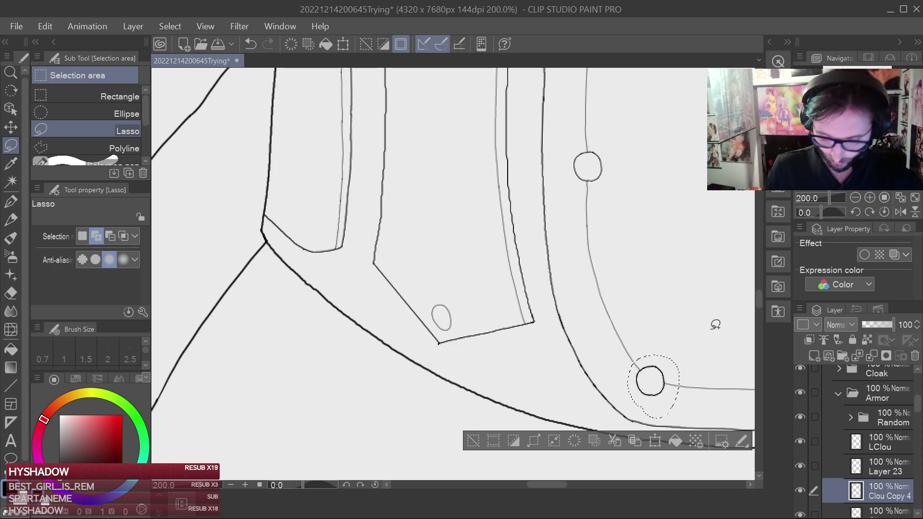
Deselect, move the copied round rivet beside the oval one in the small panel's lower-right corner, and save the drawing.
left_click(18, 124)
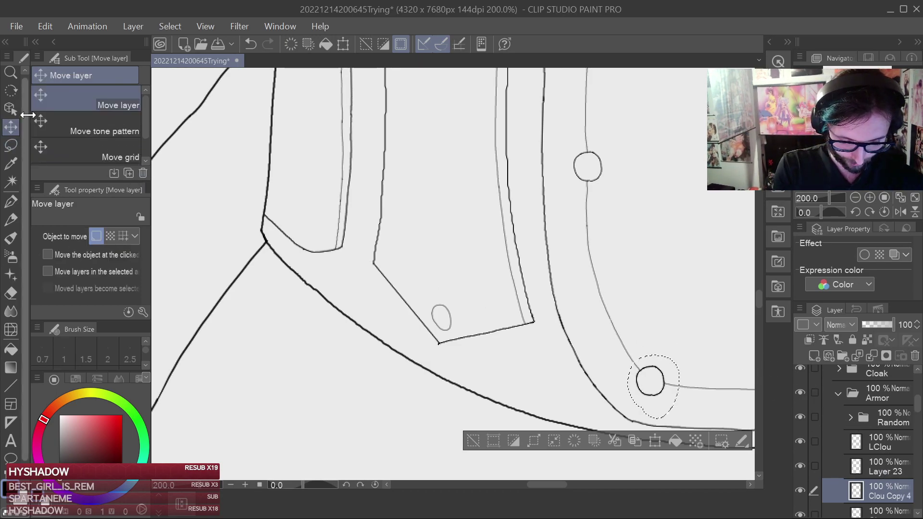
left_click_drag(662, 399, 530, 321)
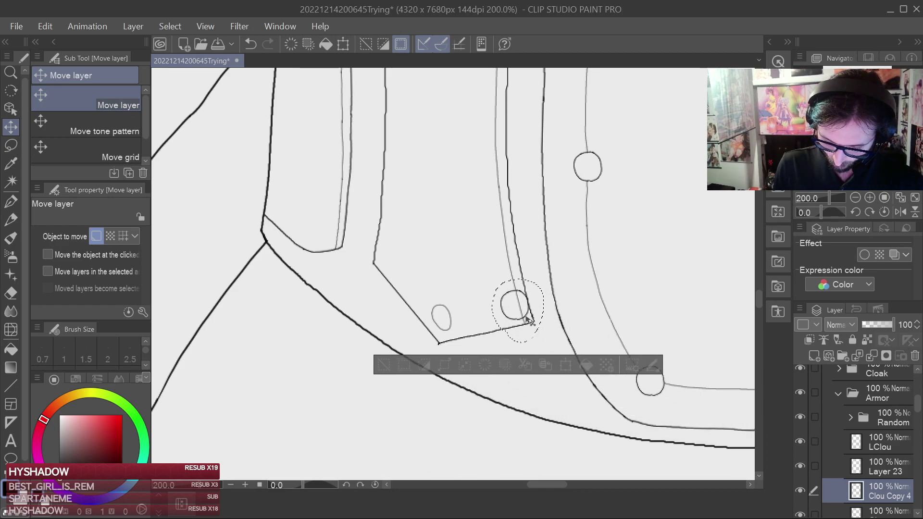
key("ctrl+z")
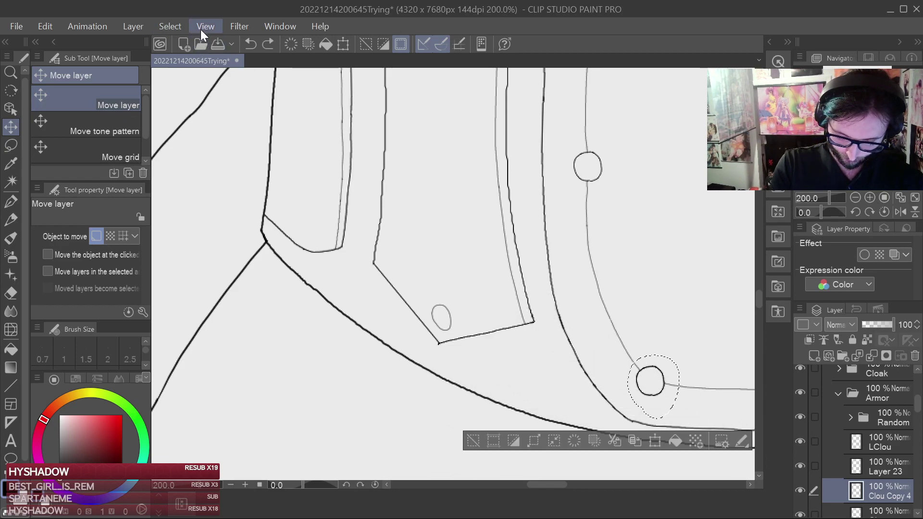
key("ctrl+d")
mouse_move(641, 382)
left_mouse_down()
mouse_move(496, 308)
mouse_move(508, 306)
mouse_move(522, 321)
left_mouse_up()
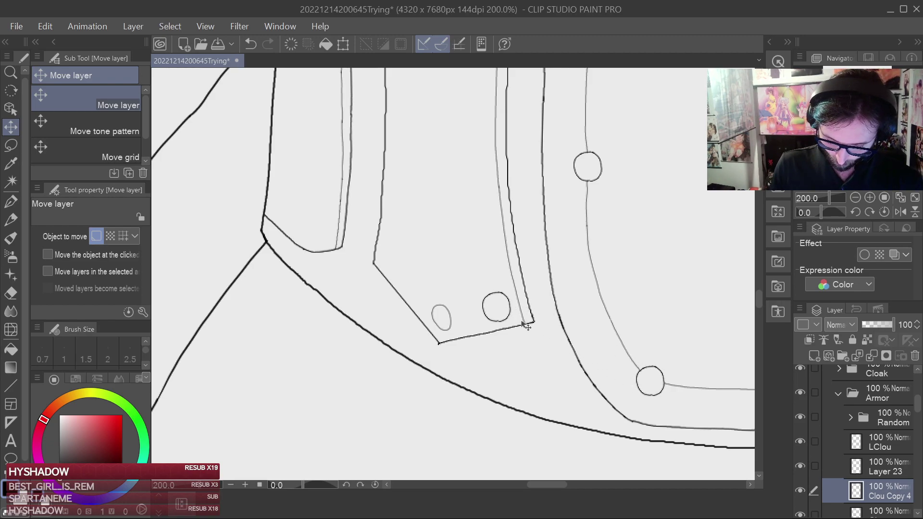
scroll(552, 318, "up", 4)
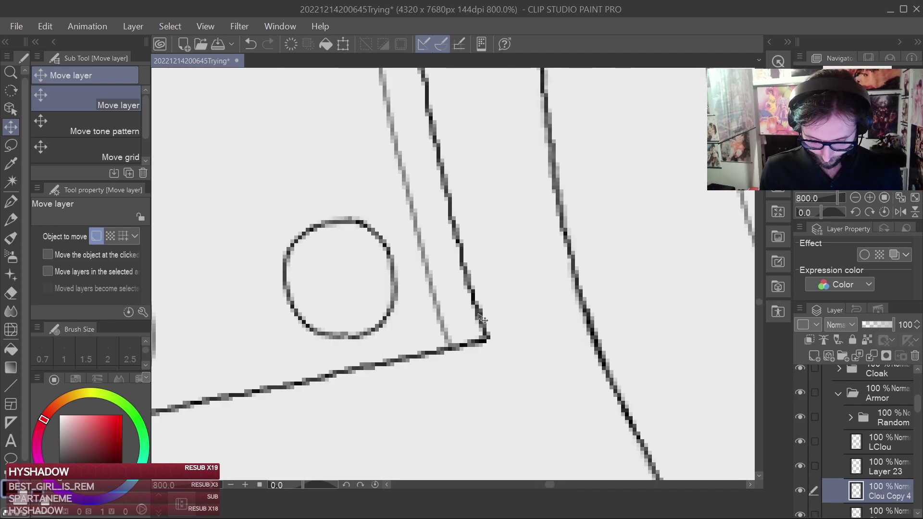
key("ctrl+s")
left_click_drag(515, 315, 712, 296)
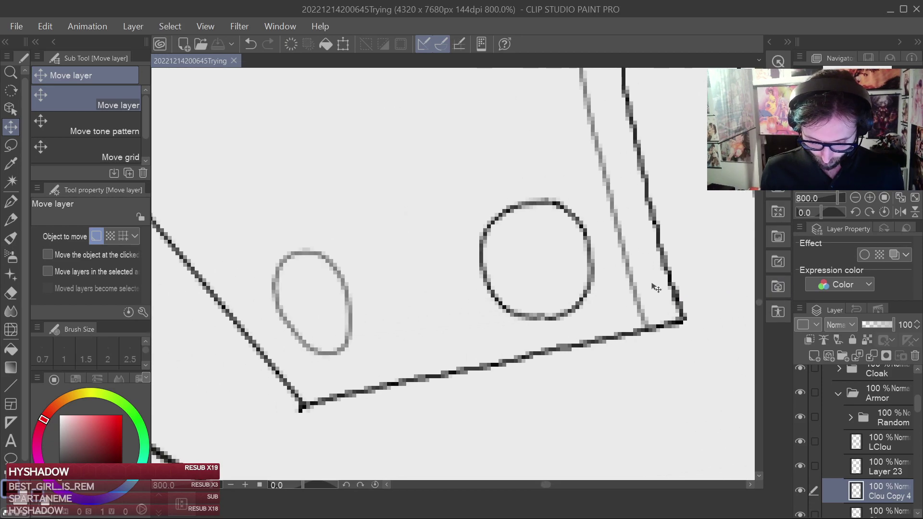
Reshape the round rivet on Clou Copy 4 with a Perspective transformation, skewing its lower edge, and apply it.
scroll(637, 283, "down", 3)
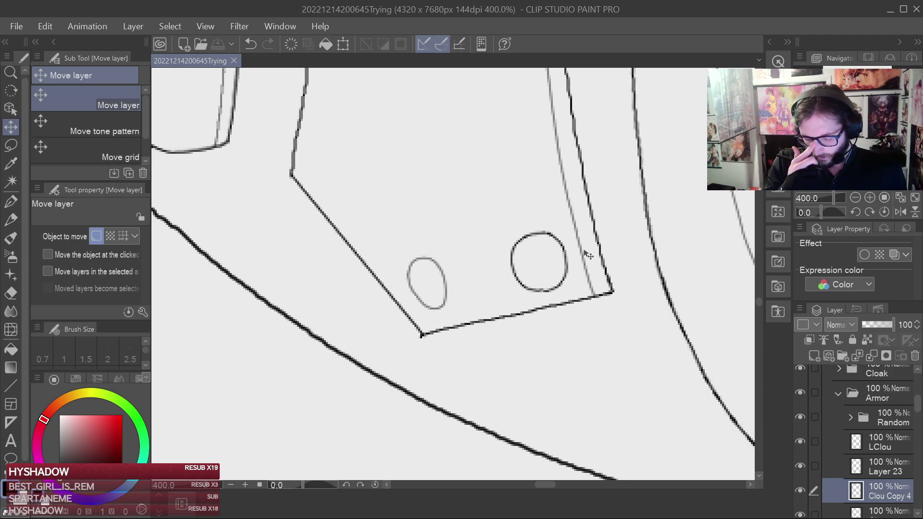
left_click(344, 44)
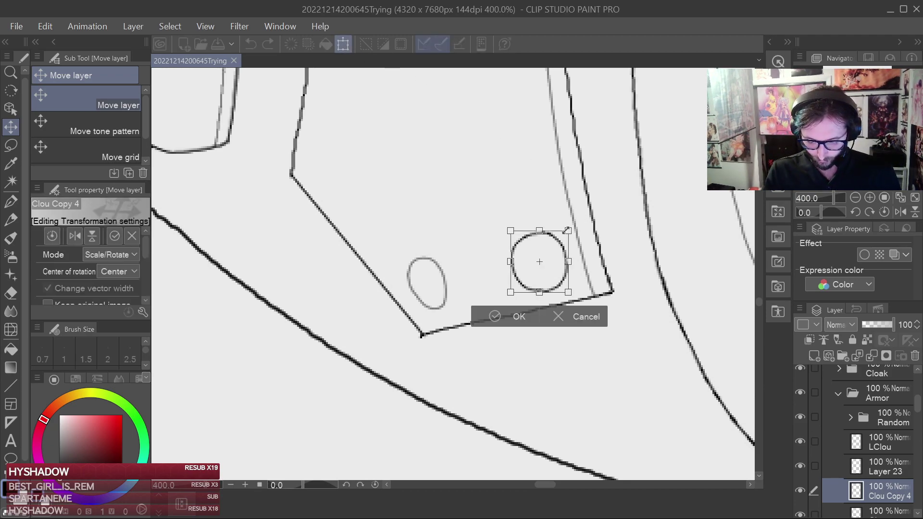
left_click(118, 347)
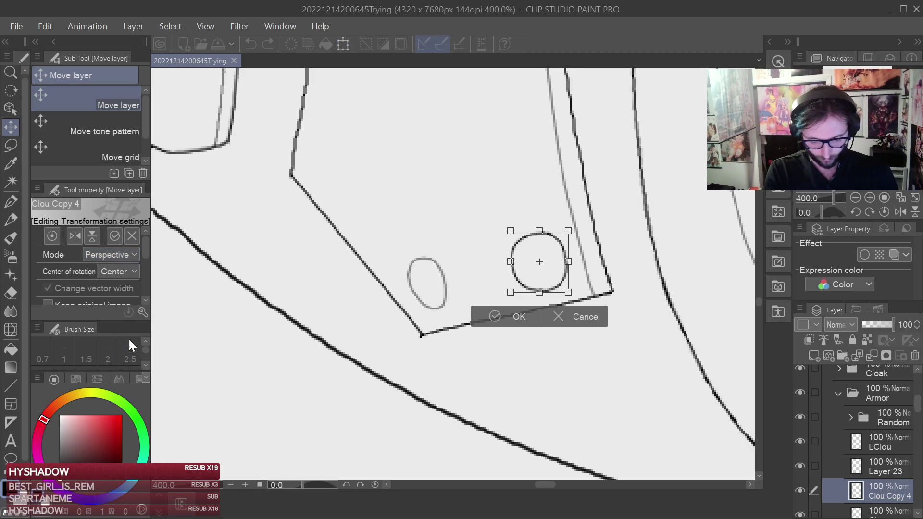
left_click_drag(539, 292, 535, 292)
mouse_move(539, 231)
left_mouse_down()
mouse_move(511, 240)
mouse_move(537, 234)
left_mouse_up()
key("ctrl+z")
key("ctrl+z")
left_click_drag(541, 288, 555, 281)
left_click(511, 323)
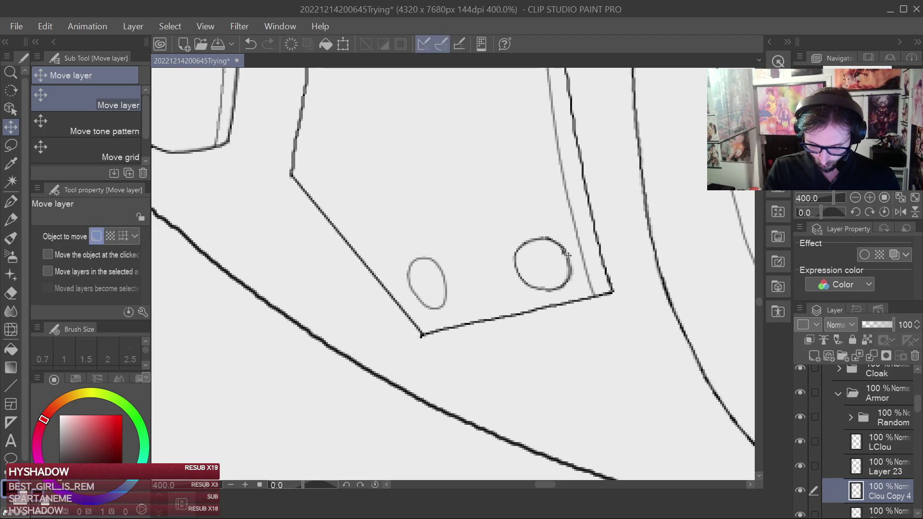
left_click(343, 44)
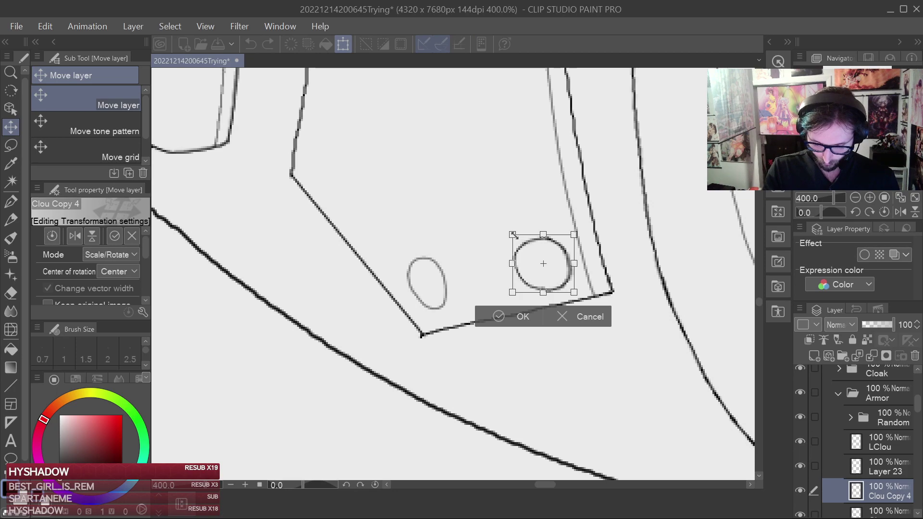
left_click_drag(513, 235, 514, 234)
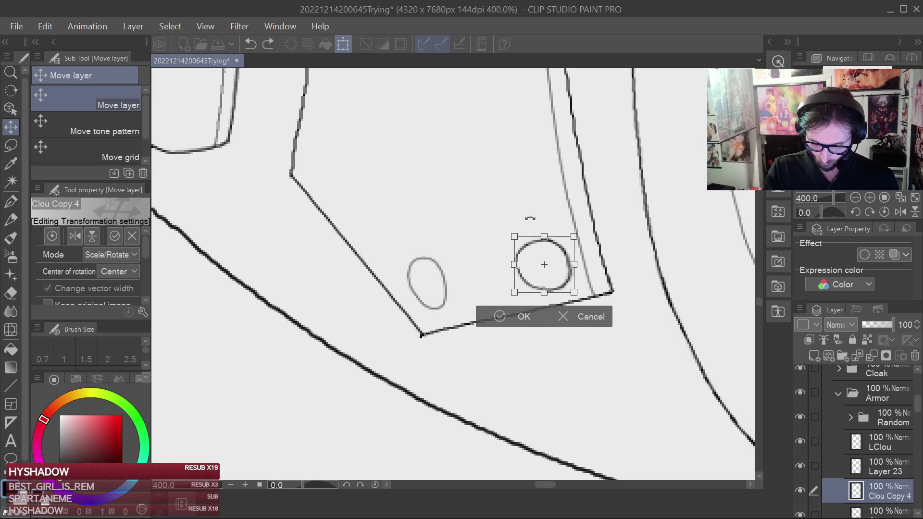
key("ctrl+z")
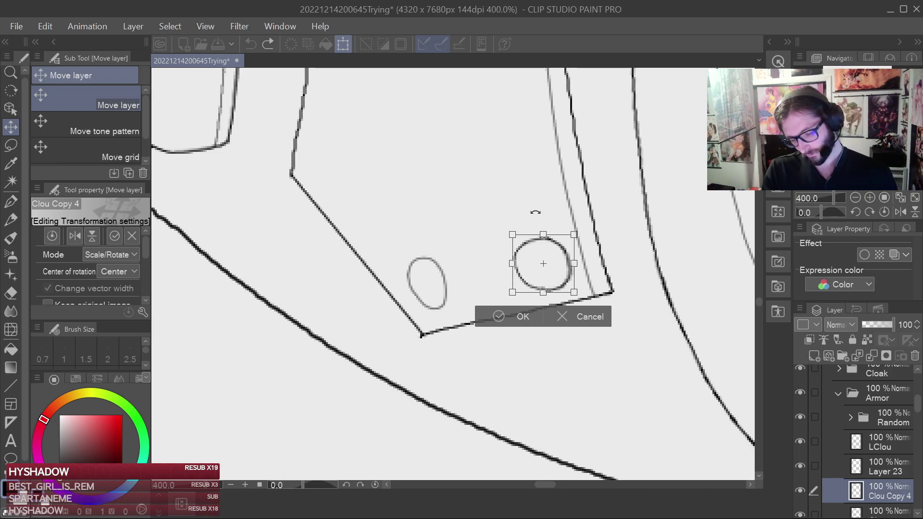
left_click(582, 317)
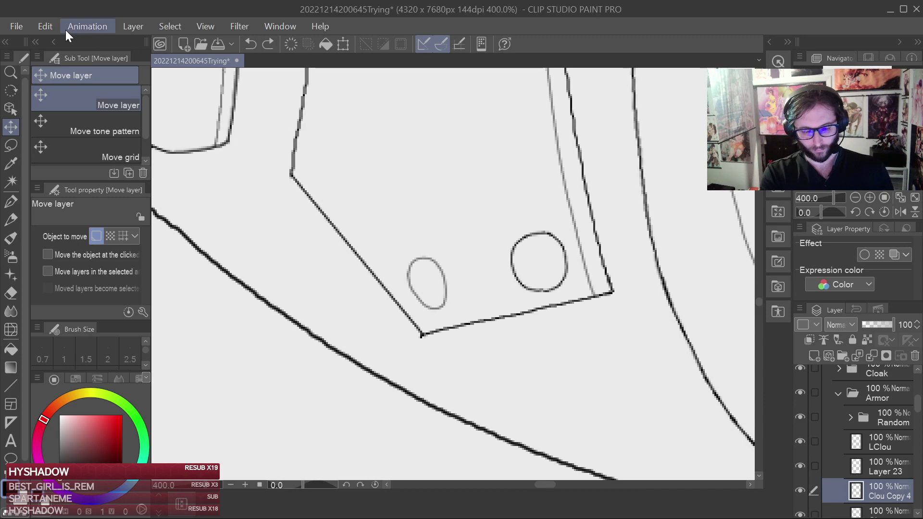
key("ctrl+y")
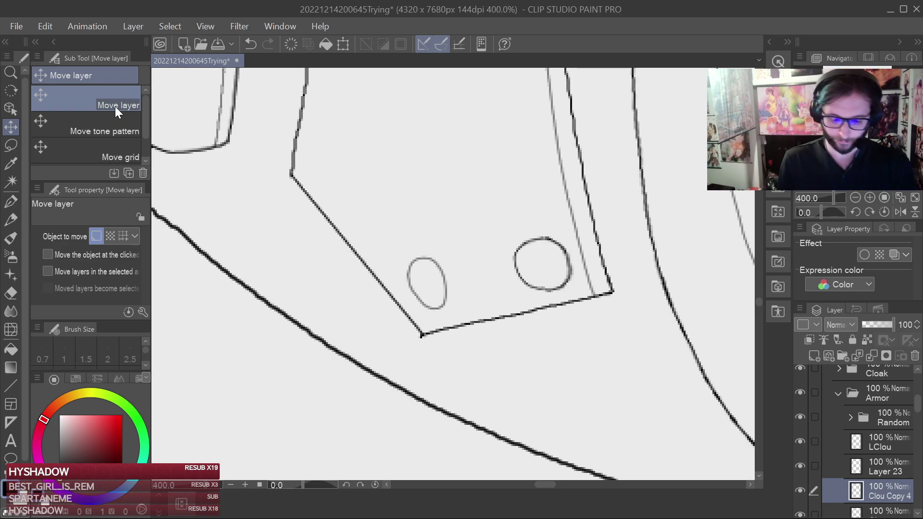
Narrow the rivet on Clou Copy 4 with a Distort transformation, pulling its left-hand corners inward, and apply it.
left_click(11, 201)
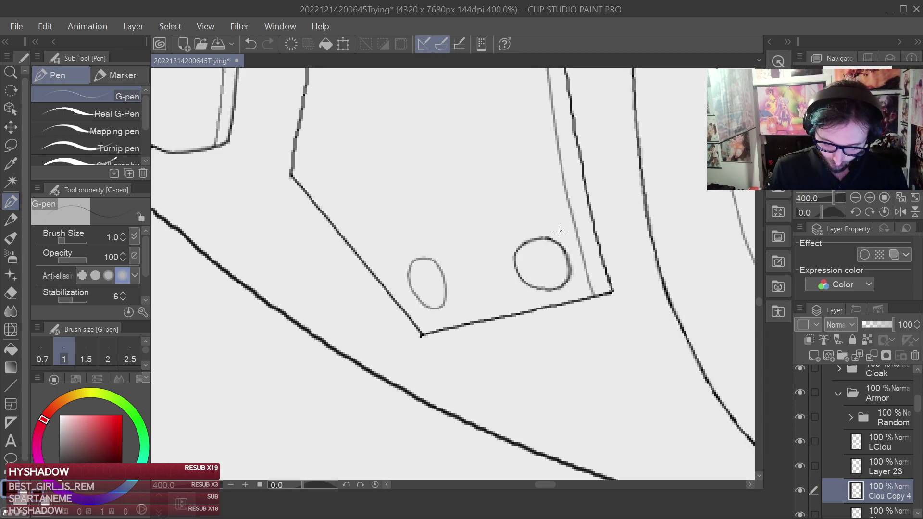
left_click(346, 43)
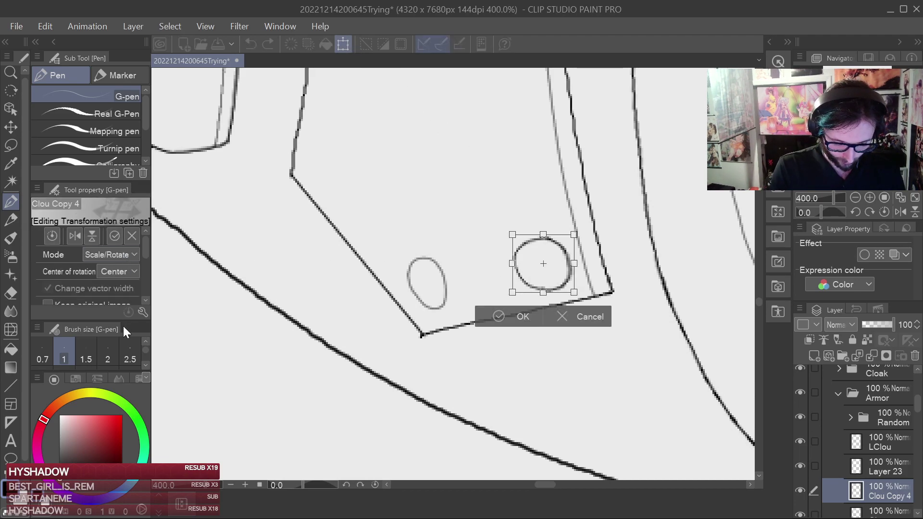
key("ctrl+shift+t")
left_click_drag(514, 236, 523, 235)
left_click_drag(513, 291, 522, 282)
left_click_drag(523, 235, 547, 234)
key("ctrl+z")
key("ctrl+z")
key("ctrl+z")
key("ctrl+z")
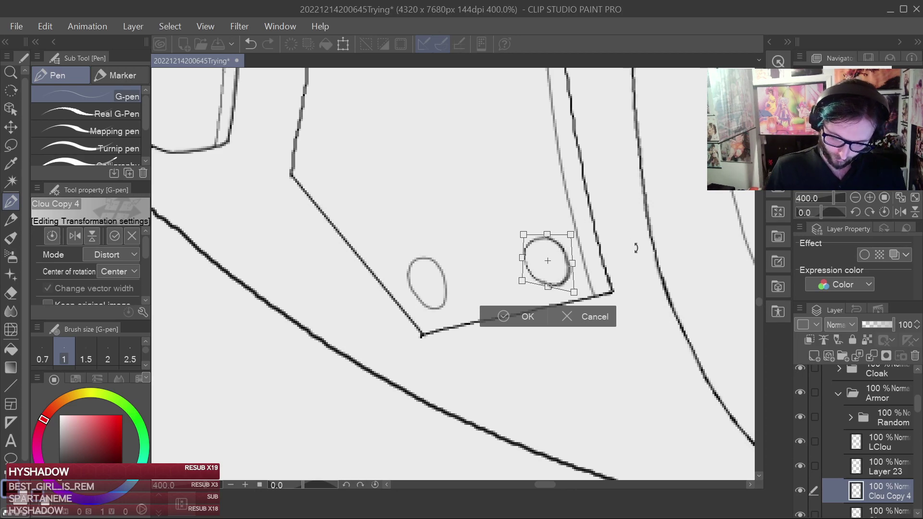
left_click_drag(523, 281, 522, 287)
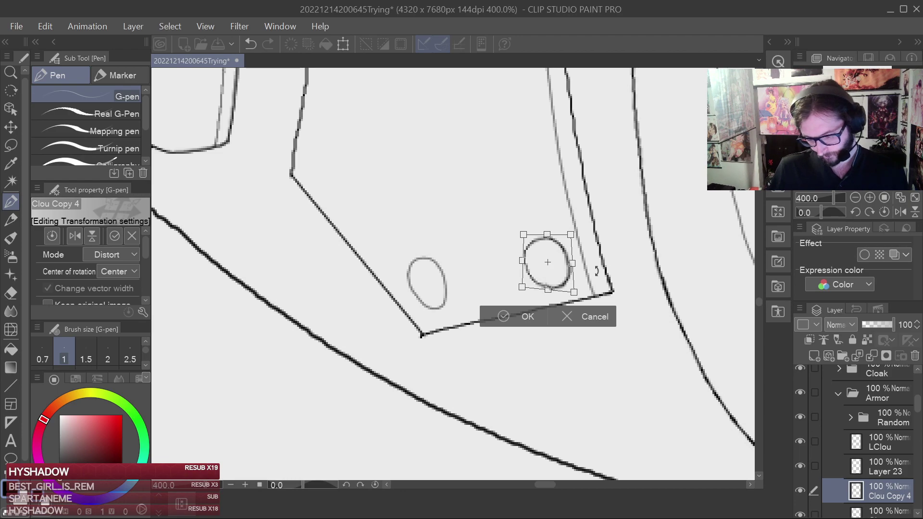
left_click(517, 318)
Examine the distorted rivet against the oval rivet and surrounding armor panels at several zoom levels.
scroll(545, 302, "down", 4)
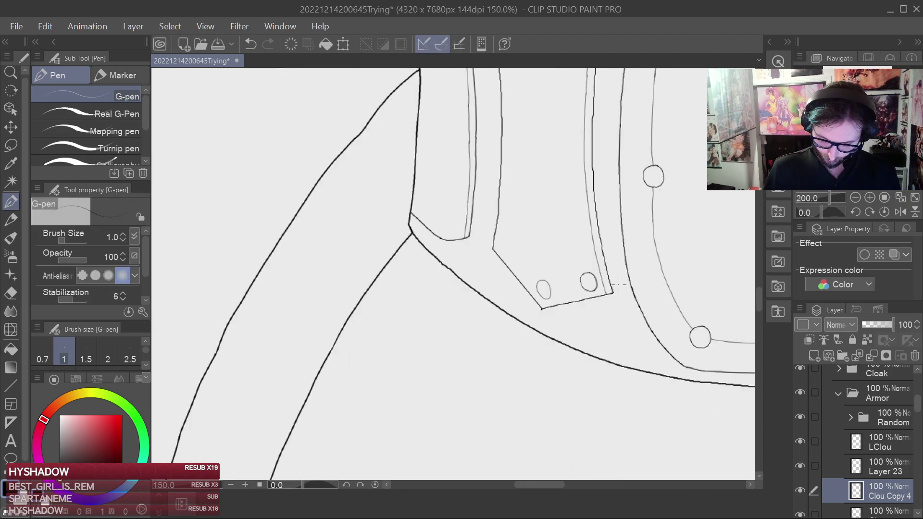
scroll(635, 272, "down", 1)
scroll(637, 273, "up", 7)
scroll(495, 268, "down", 4)
left_click_drag(516, 226, 618, 317)
scroll(610, 297, "up", 2)
left_click_drag(517, 248, 567, 308)
left_click(11, 127)
scroll(574, 308, "up", 2)
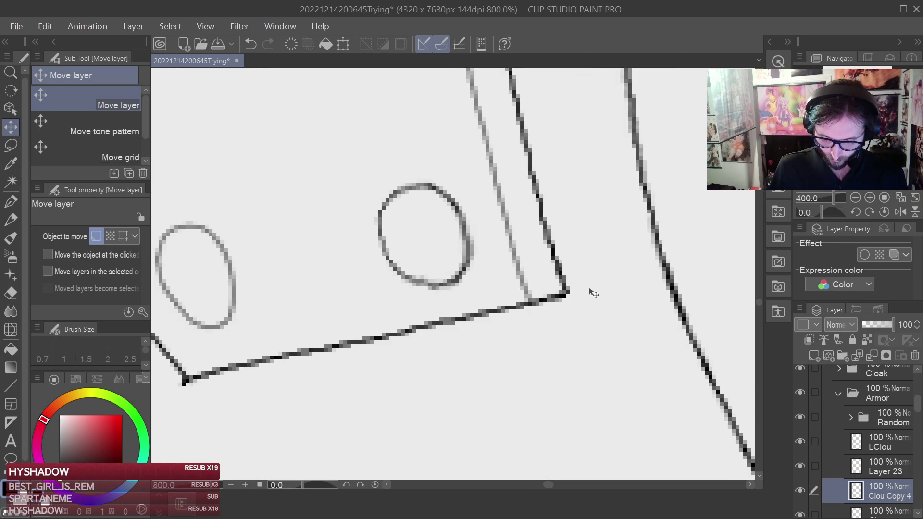
Create a new layer above Clou Copy 4 for the G-pen retrace and lower Clou Copy 4 to 23% opacity.
left_click(813, 357)
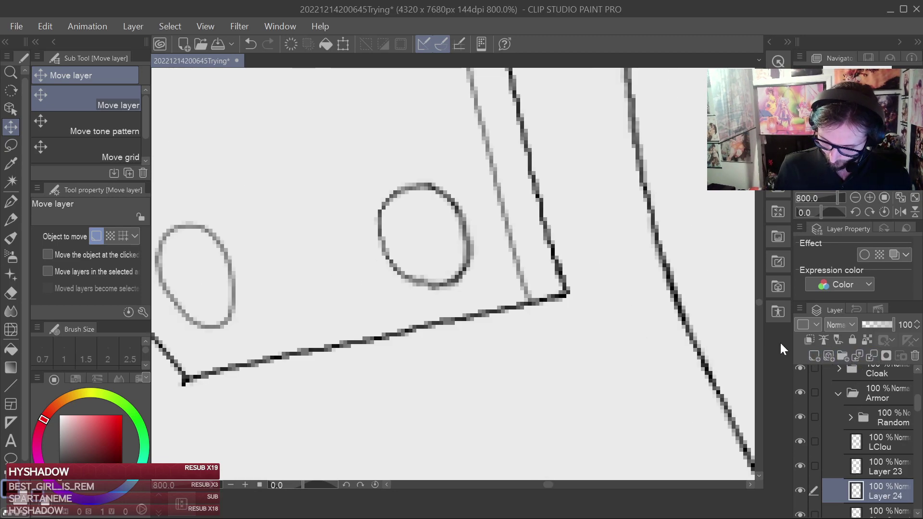
left_click(14, 203)
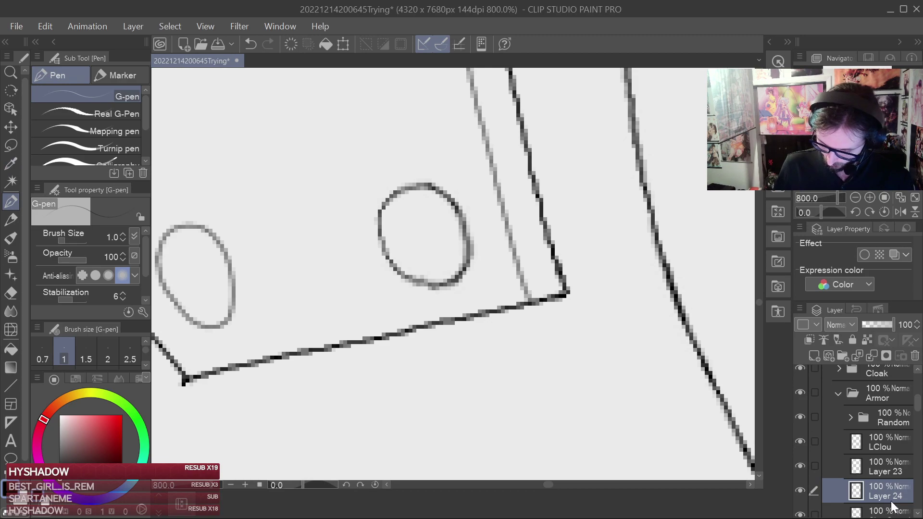
left_click(918, 514)
left_click(898, 490)
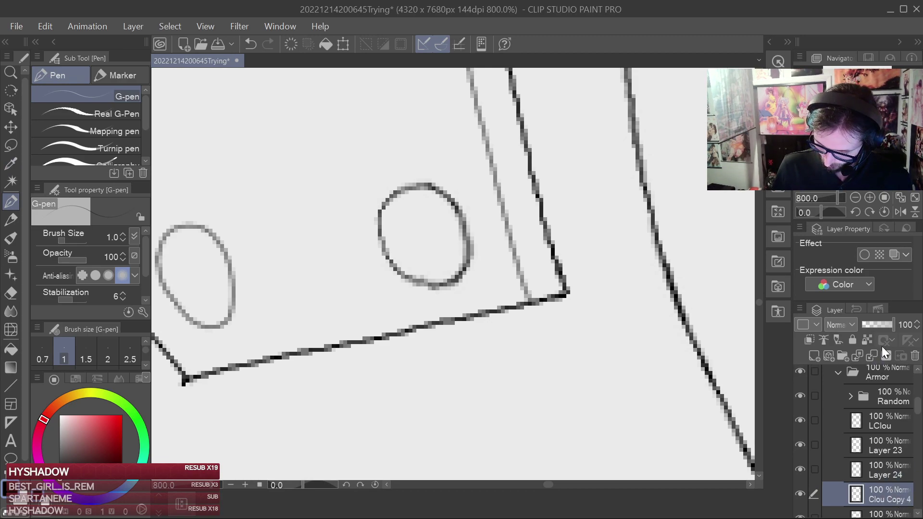
left_click(869, 323)
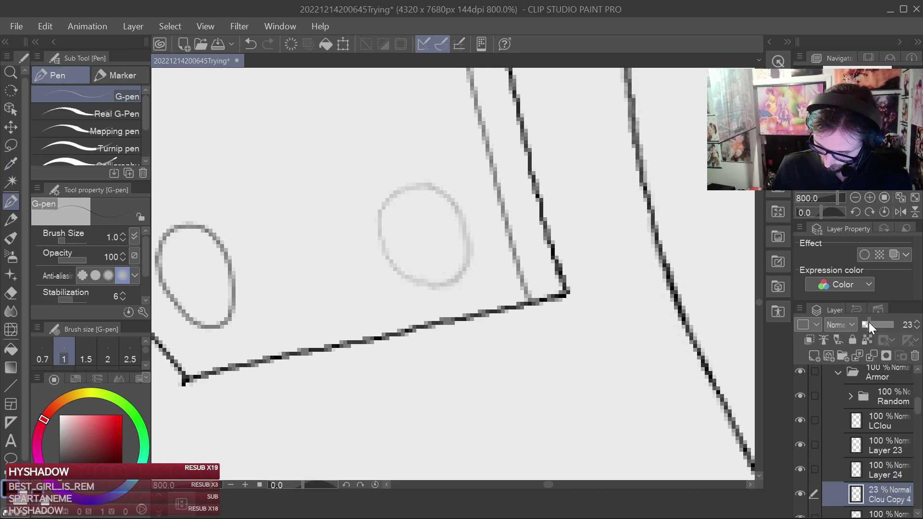
Trace the faded round rivet with the G-pen on Layer 24 and save the file.
left_click(892, 476)
mouse_move(379, 230)
left_mouse_down()
mouse_move(386, 254)
mouse_move(419, 285)
left_mouse_up()
mouse_move(387, 201)
left_mouse_down()
mouse_move(434, 193)
mouse_move(460, 231)
mouse_move(458, 276)
mouse_move(415, 283)
left_mouse_up()
key("ctrl+z")
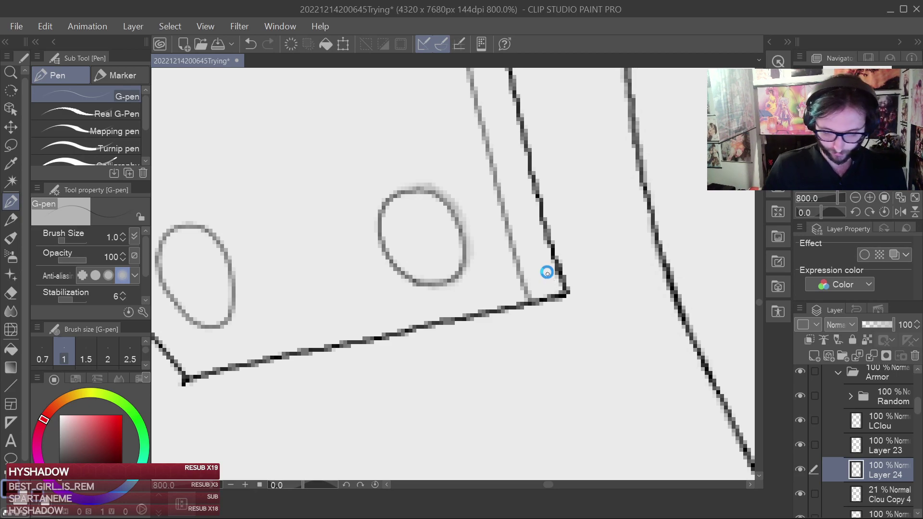
key("ctrl+s")
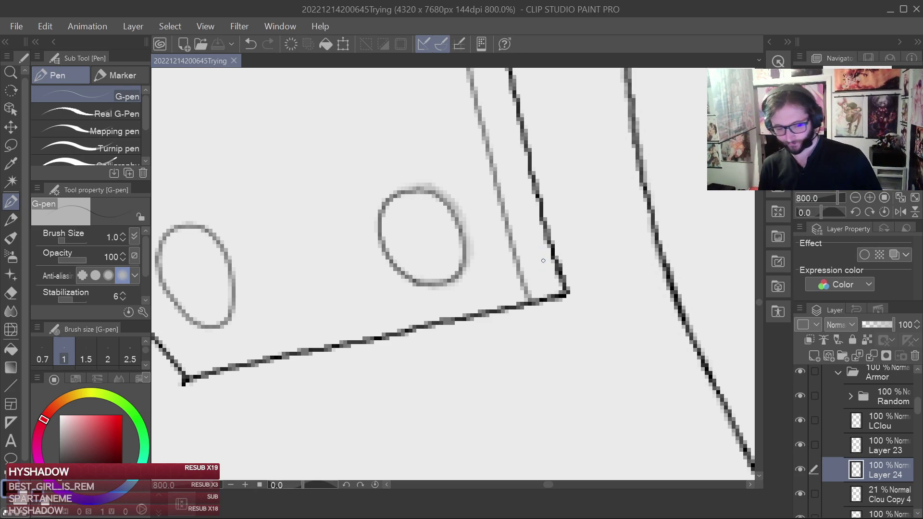
Nudge the traced rivet on Layer 24 onto its faded guide, then delete the Clou Copy 4 guide layer.
left_click(10, 126)
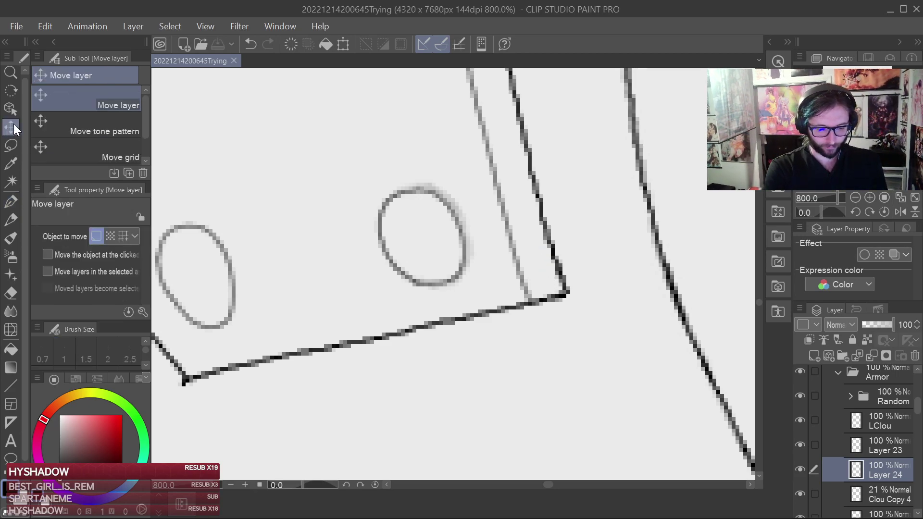
left_click_drag(510, 315, 512, 313)
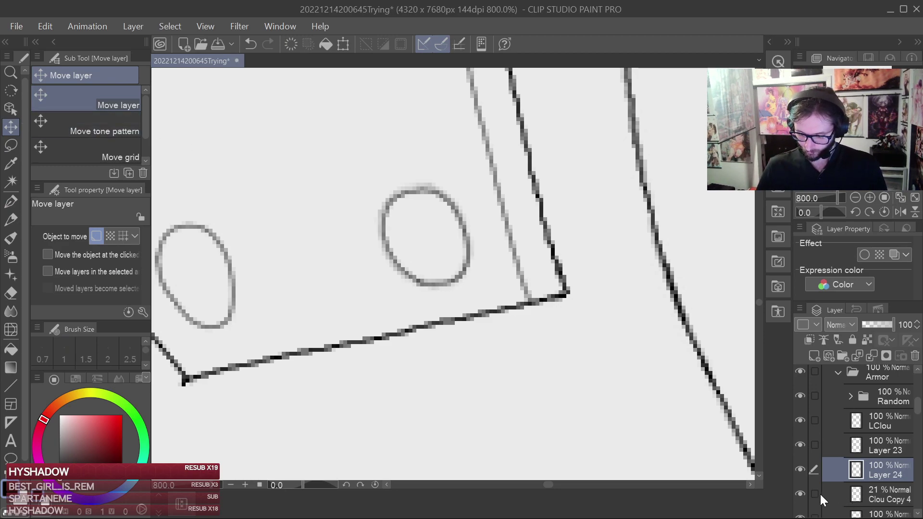
left_click_drag(881, 494, 902, 401)
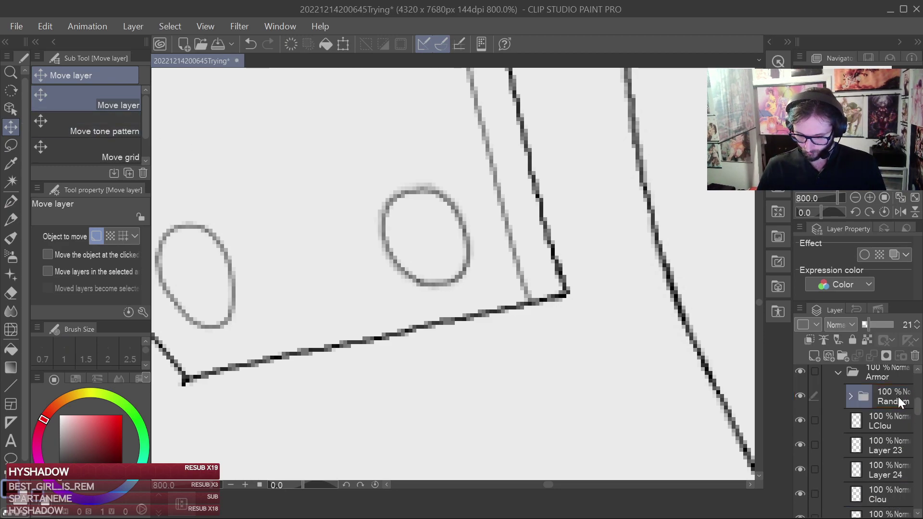
left_click(899, 445)
key("ctrl+s")
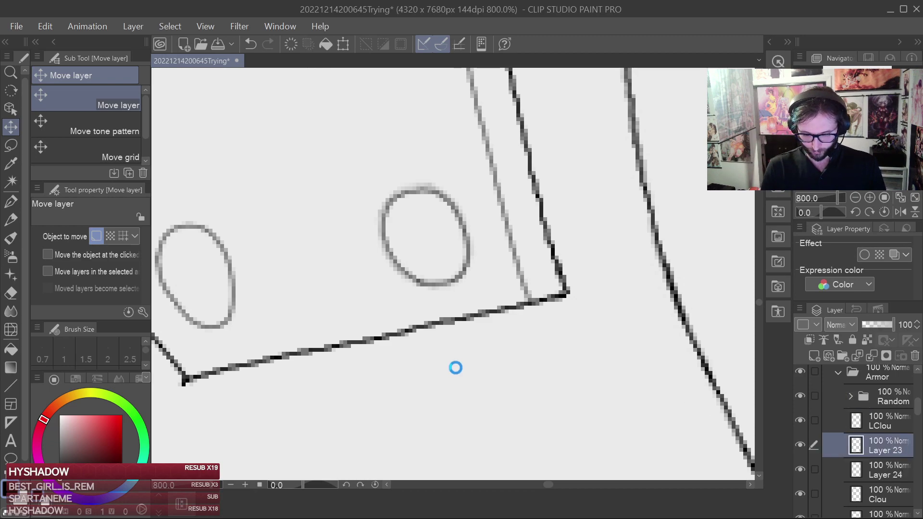
Erase the lower-left edge of the oval rivet on Layer 23 and redraw it as a rounder curve with the G-pen.
left_click_drag(529, 312, 694, 311)
left_click(800, 444)
left_click(799, 444)
left_click_drag(503, 350, 605, 376)
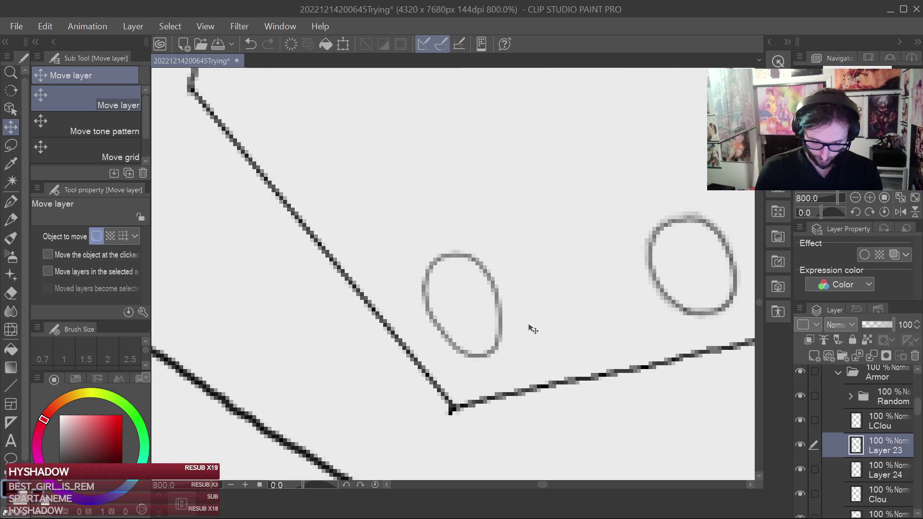
scroll(527, 323, "up", 1)
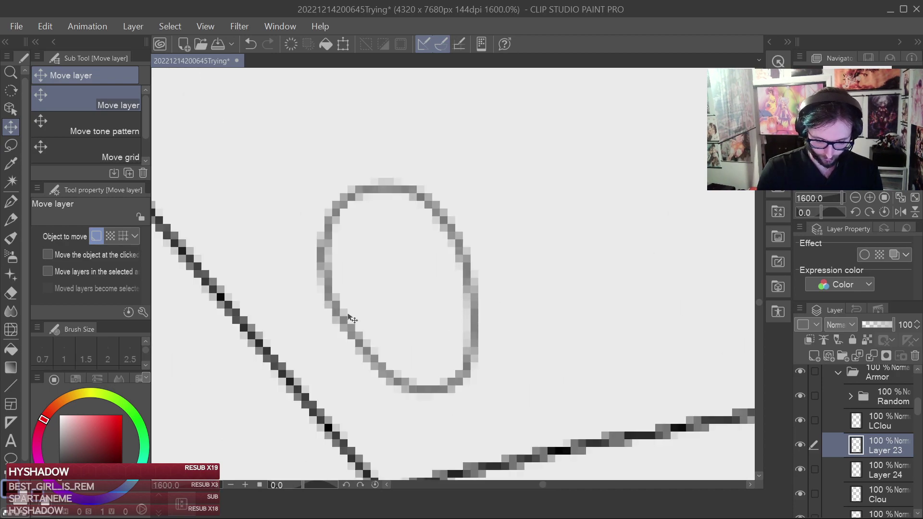
key("p")
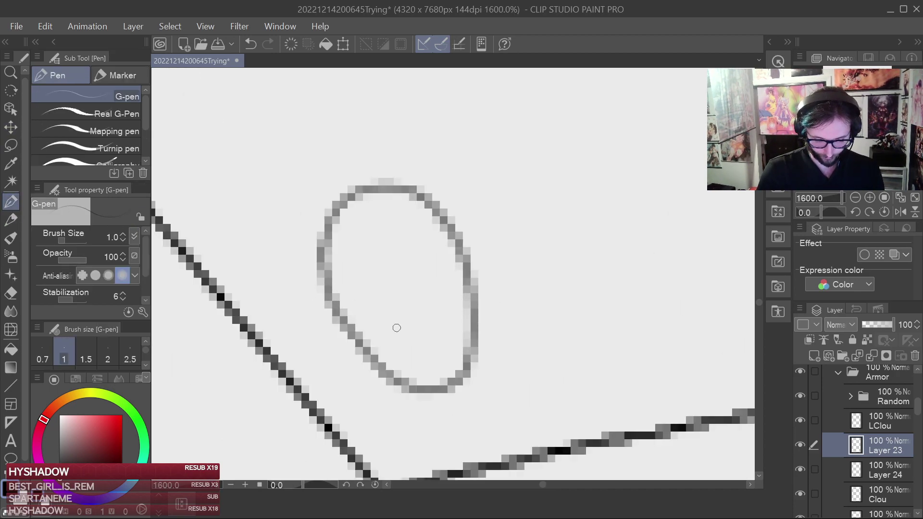
left_click(16, 291)
mouse_move(381, 330)
left_mouse_down()
mouse_move(355, 337)
mouse_move(408, 380)
mouse_move(470, 340)
mouse_move(473, 359)
mouse_move(481, 290)
left_mouse_up()
key("ctrl+z")
key("p")
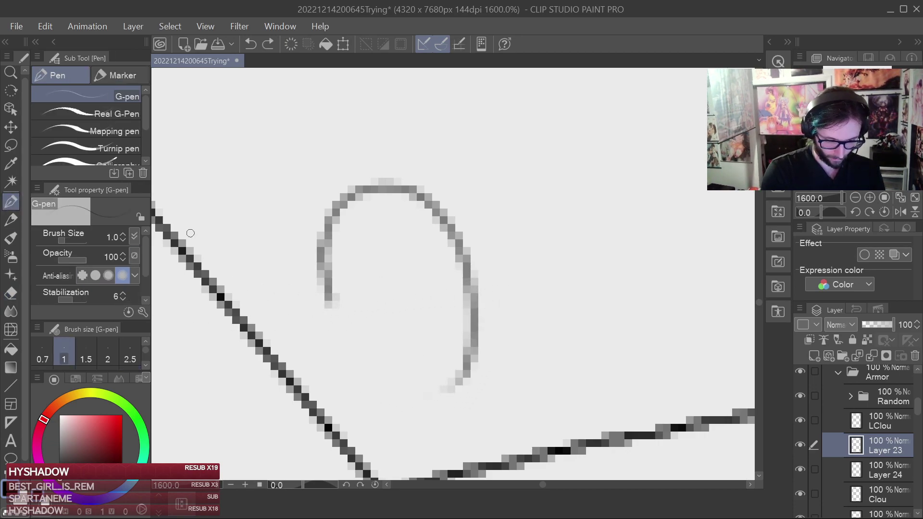
mouse_move(330, 300)
left_mouse_down()
mouse_move(375, 378)
mouse_move(402, 389)
mouse_move(456, 385)
left_mouse_up()
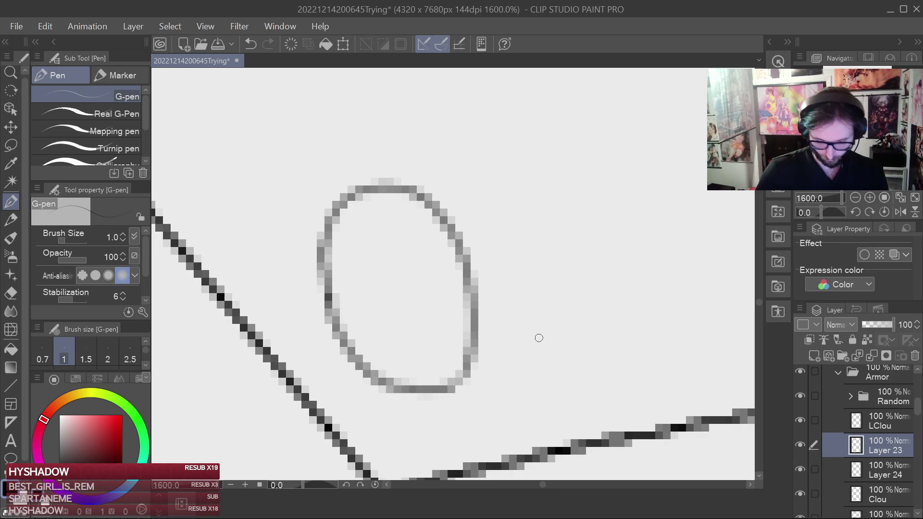
Erase the right-hand edge of the oval rivet and re-ink it down to the base with the G-pen, then save the file.
left_click(10, 295)
mouse_move(462, 344)
left_mouse_down()
mouse_move(475, 286)
mouse_move(469, 292)
mouse_move(447, 215)
left_mouse_up()
left_click(11, 202)
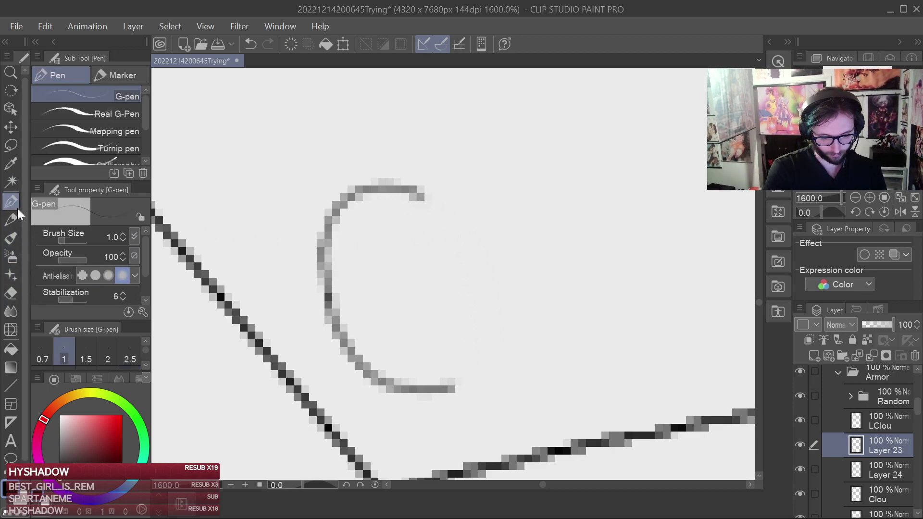
left_click_drag(457, 384, 422, 195)
left_click(11, 293)
left_click_drag(454, 382, 470, 295)
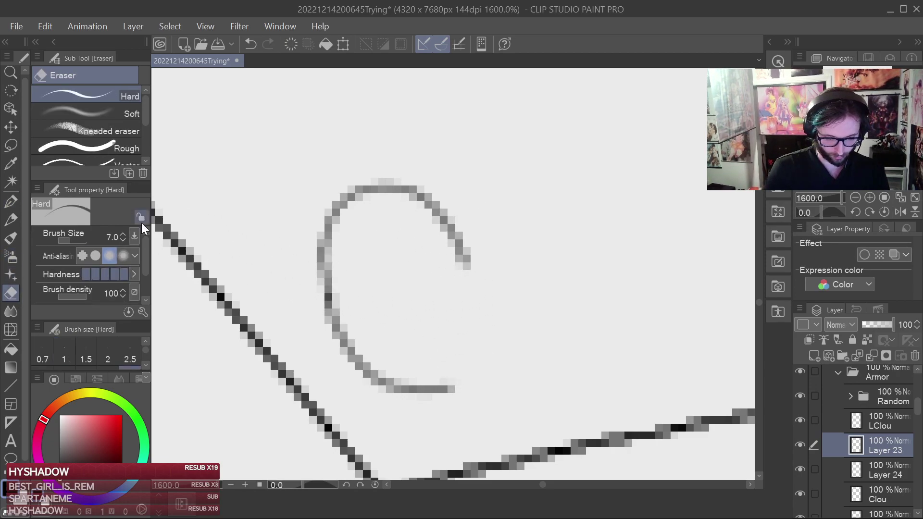
left_click(10, 202)
mouse_move(462, 259)
left_mouse_down()
mouse_move(474, 291)
mouse_move(476, 358)
mouse_move(446, 390)
left_mouse_up()
scroll(511, 315, "down", 9)
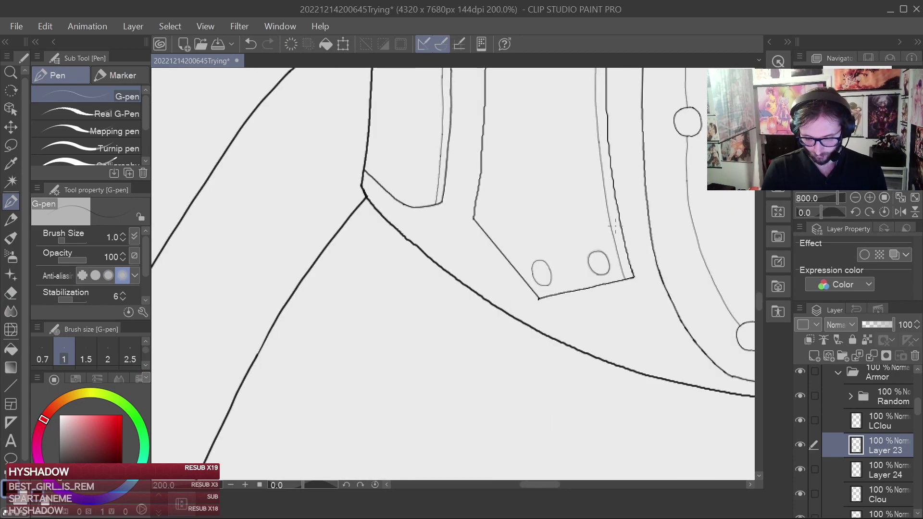
key("ctrl+s")
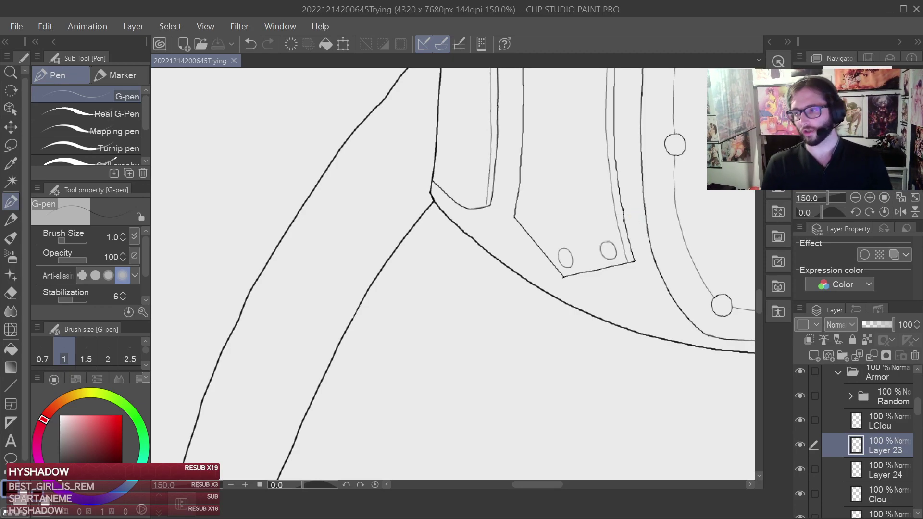
Toggle the LClou layer's visibility to check its contents against the waist armor, select the layer, and save the file.
left_click_drag(696, 146, 578, 217)
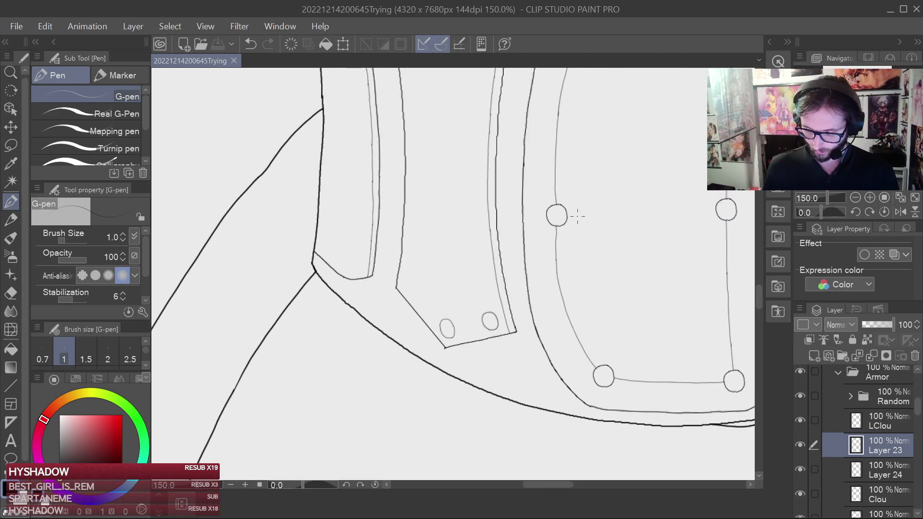
scroll(578, 216, "down", 3)
left_click_drag(576, 215, 575, 313)
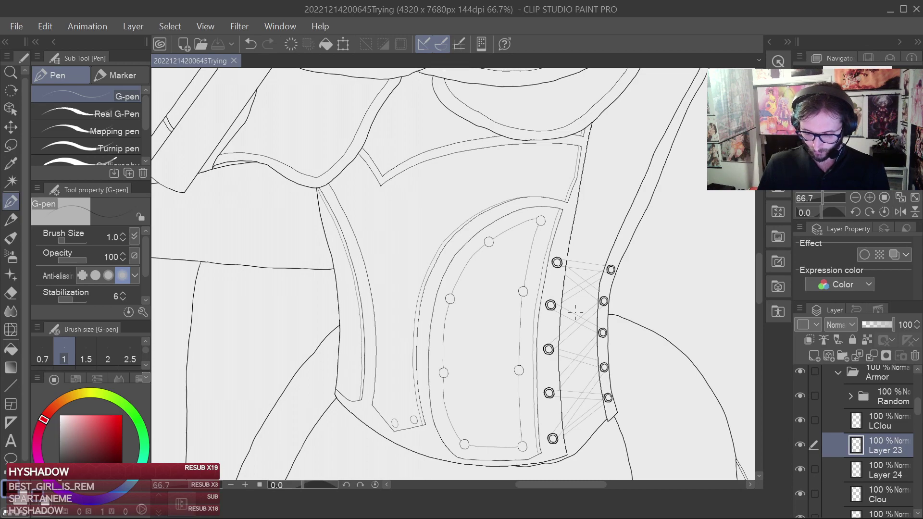
left_click(801, 420)
left_click(801, 420)
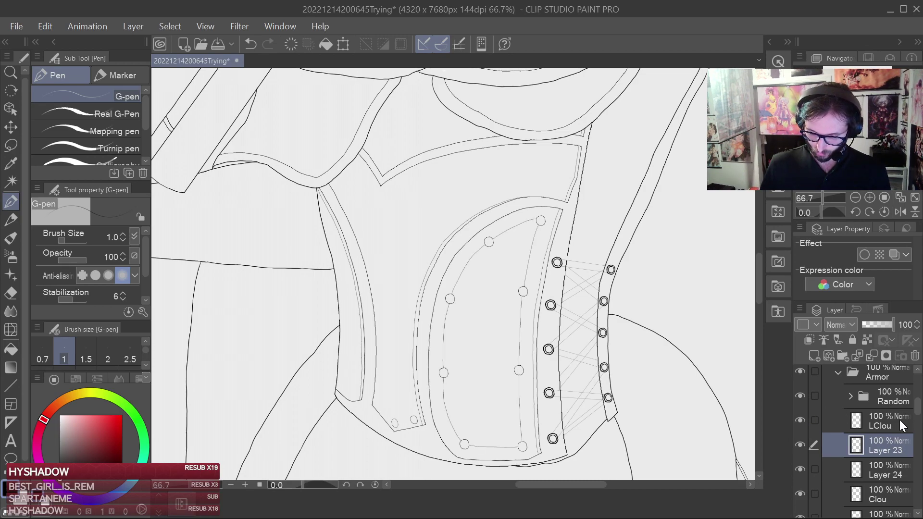
left_click(898, 414)
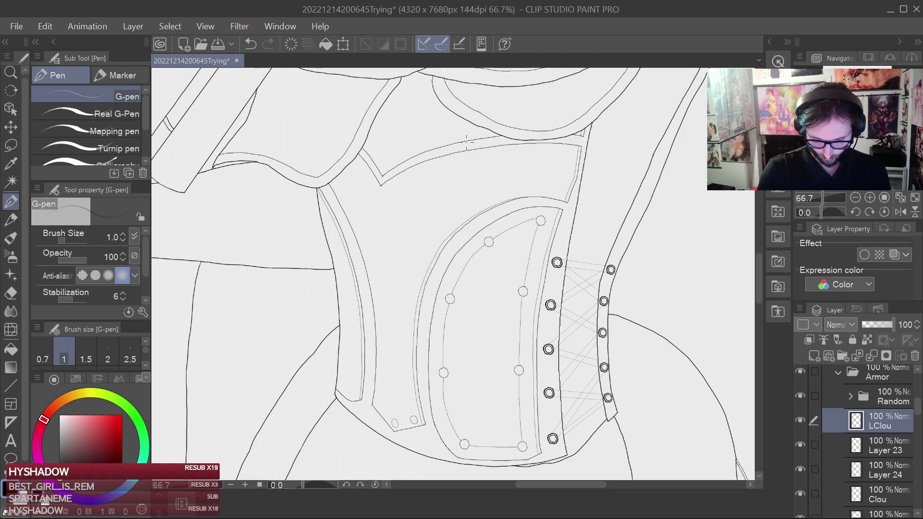
key("ctrl+z")
key("ctrl+s")
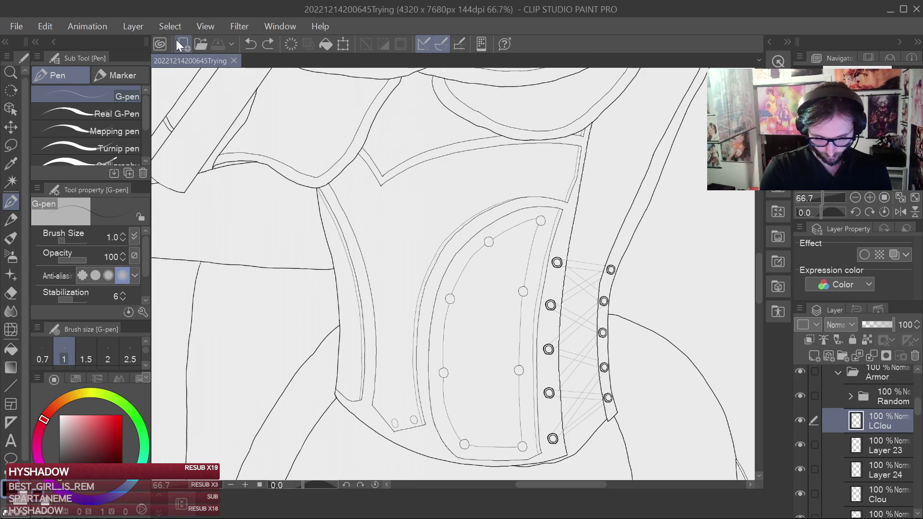
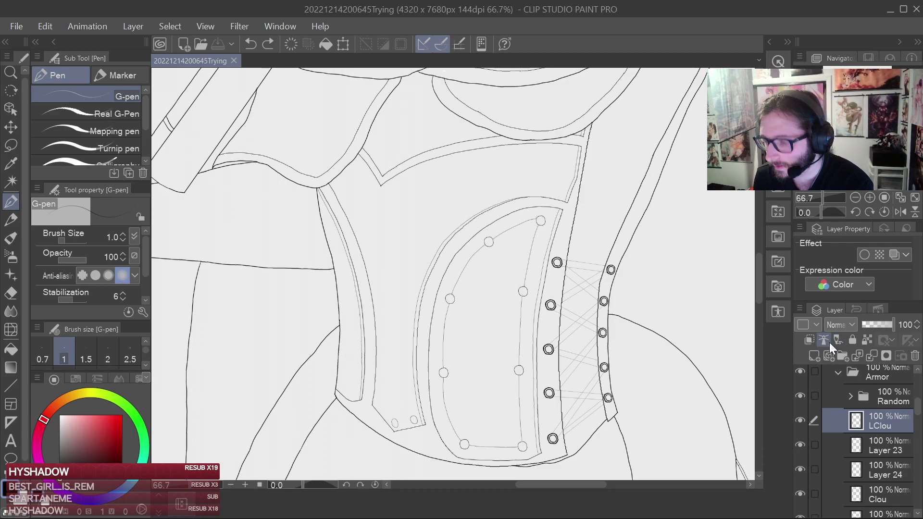
Try the reference layer and draft layer settings on the LClou layer, switching each on and off.
left_click(825, 341)
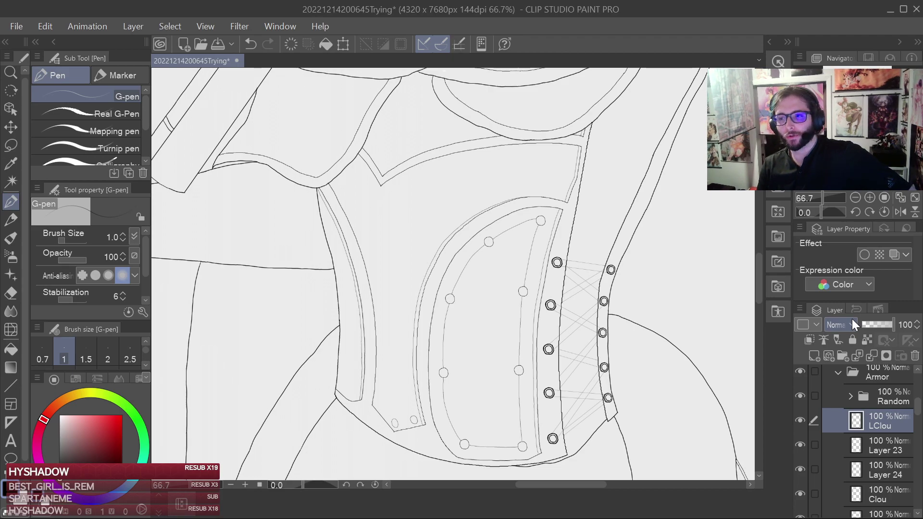
left_click(838, 340)
left_click(837, 339)
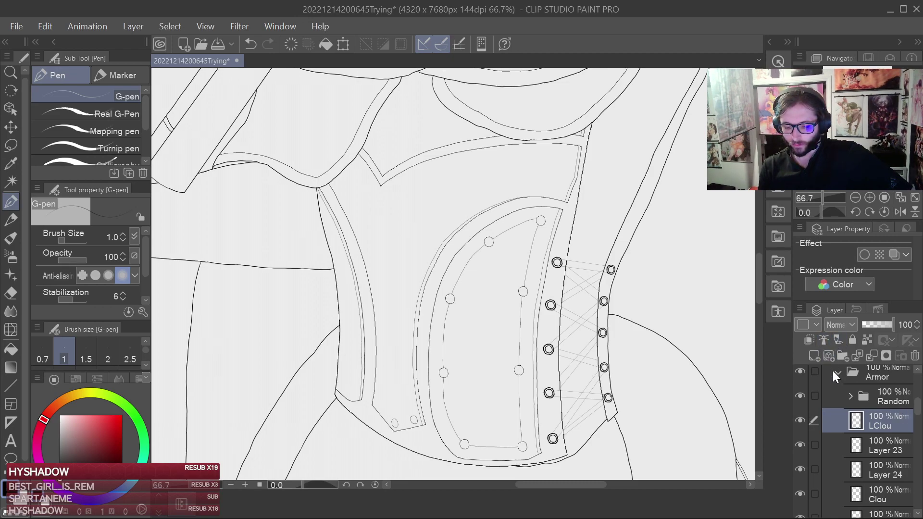
left_click(834, 336)
left_click(835, 340)
left_click(835, 345)
left_click(835, 340)
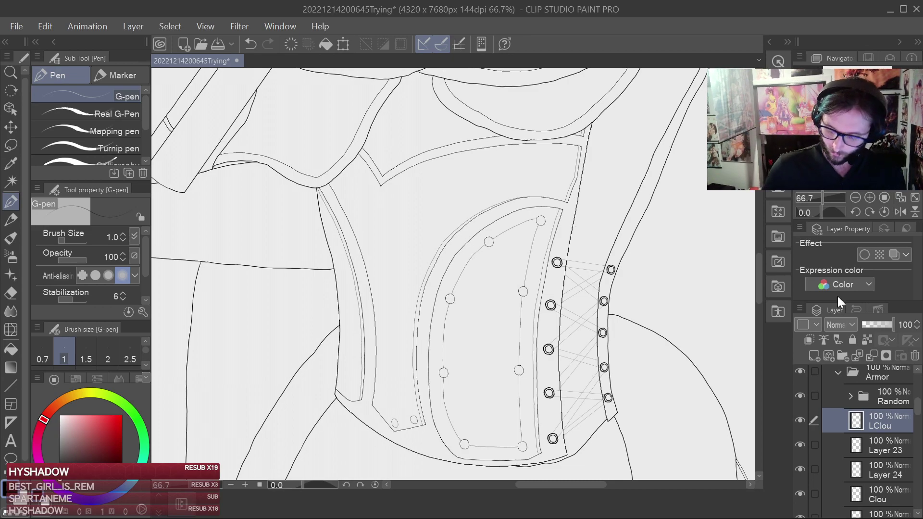
left_click(824, 338)
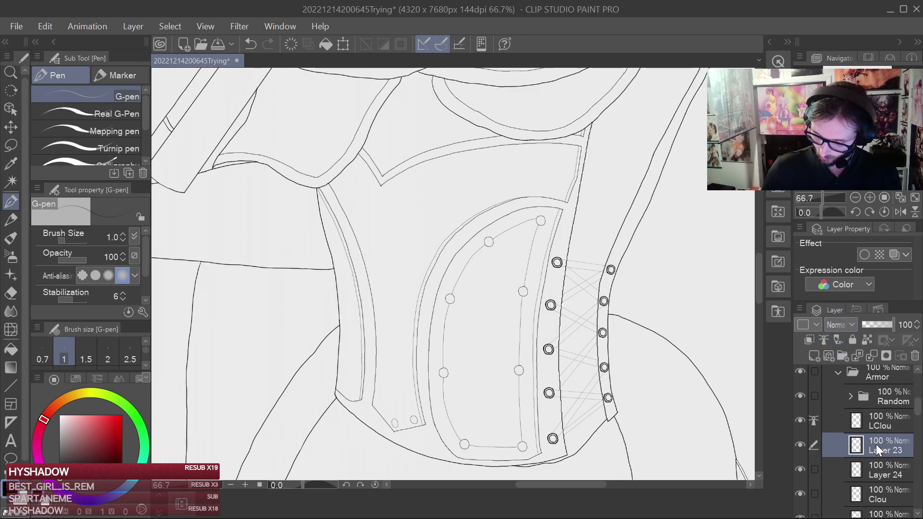
left_click(826, 336)
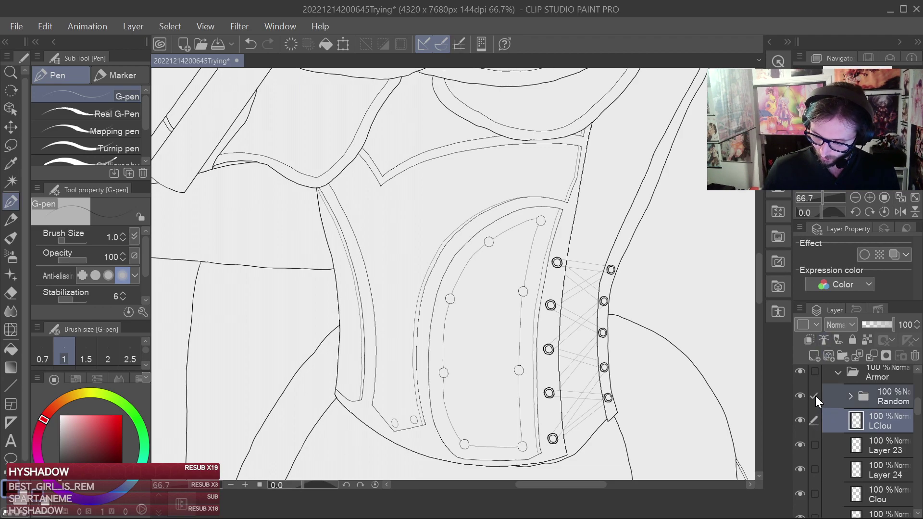
Test the reference layer setting on the Random folder and mark the folder as a draft layer.
left_click(838, 402)
left_click(825, 341)
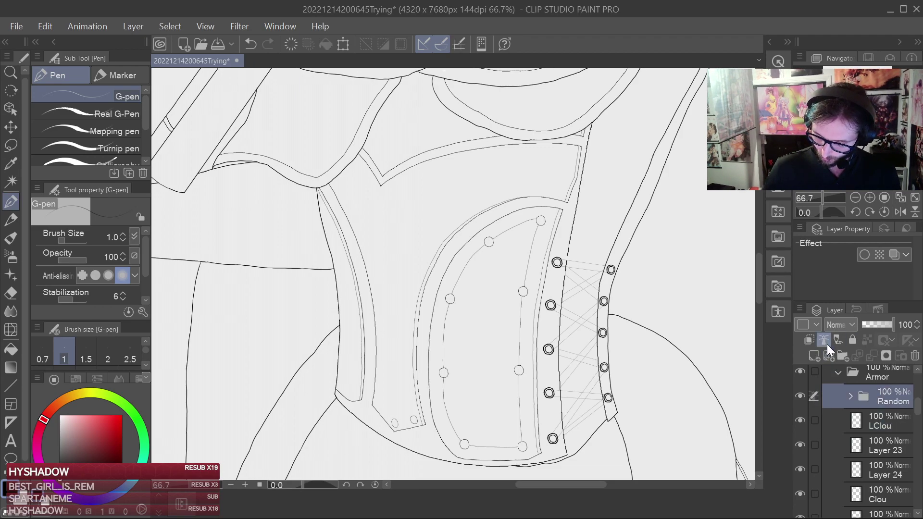
left_click(831, 416)
left_click(829, 398)
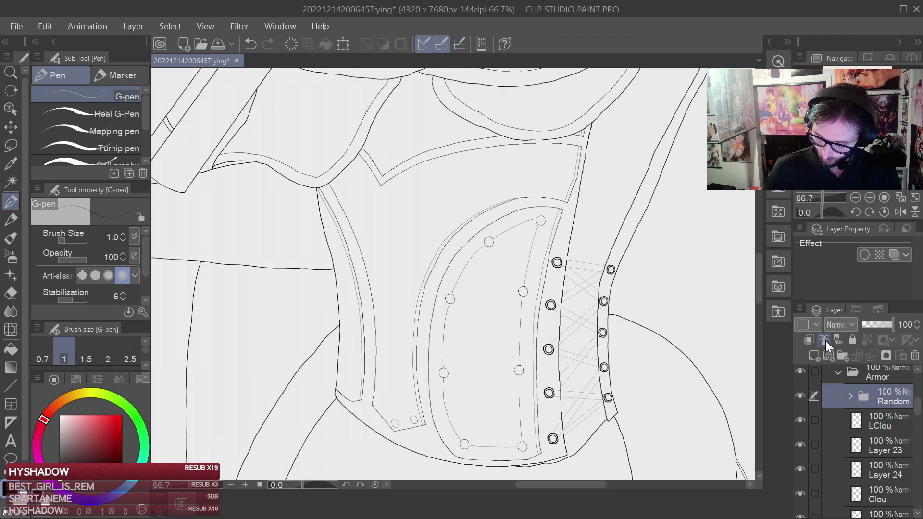
left_click(833, 414)
left_click(833, 400)
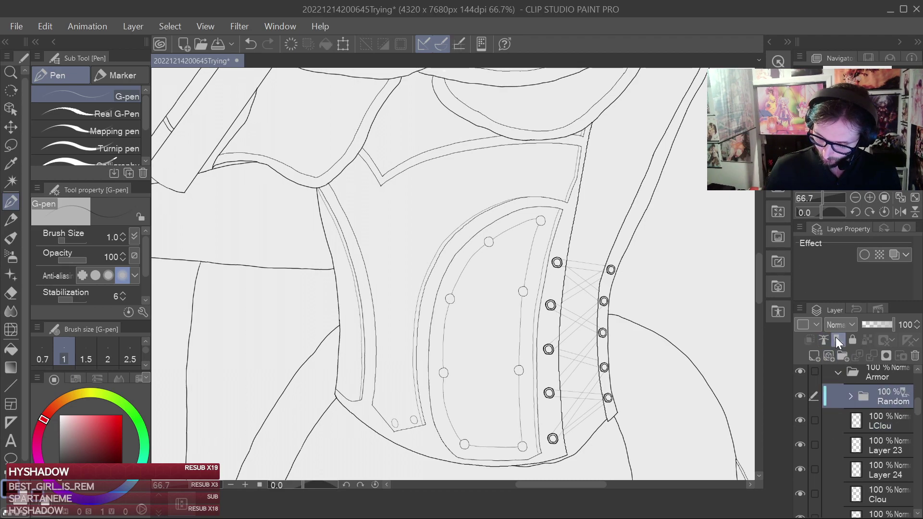
Find the Croquis folder further down the layer stack and mark it as a draft layer.
left_click(839, 431)
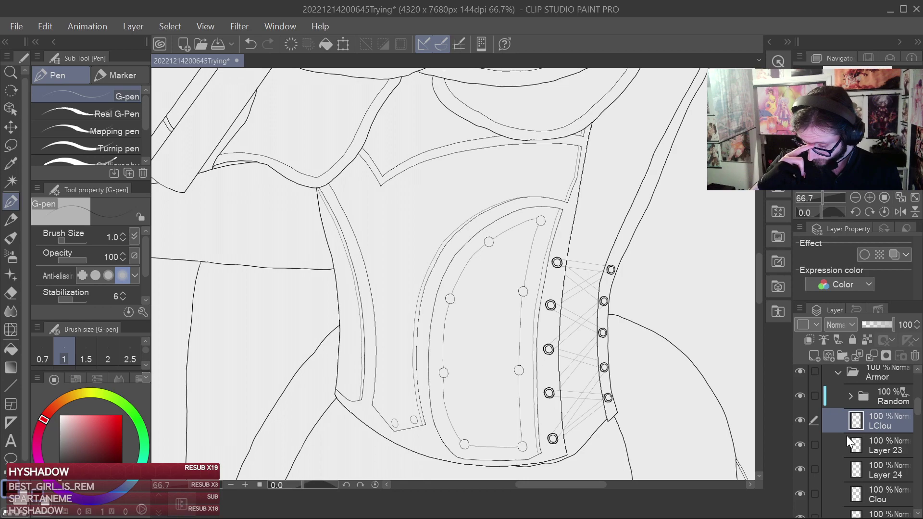
left_click_drag(917, 406, 920, 468)
scroll(904, 457, "up", 1)
left_click(889, 452)
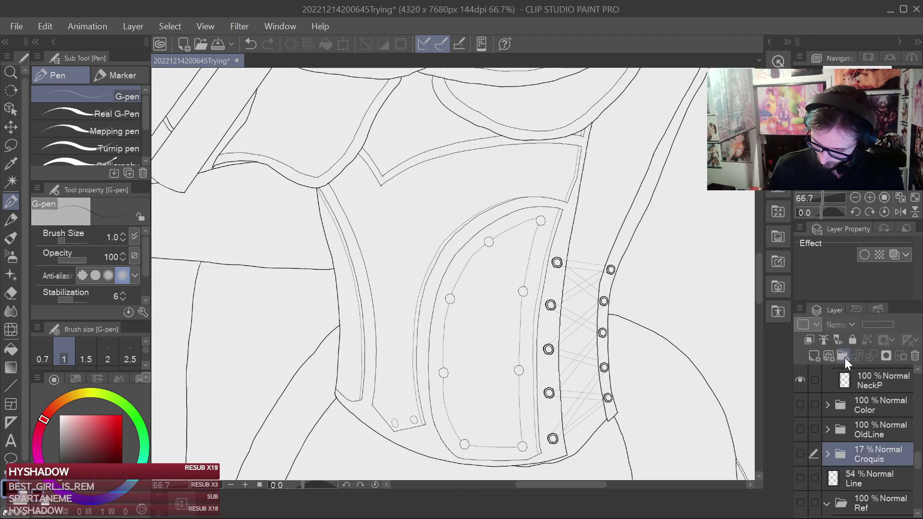
left_click(838, 341)
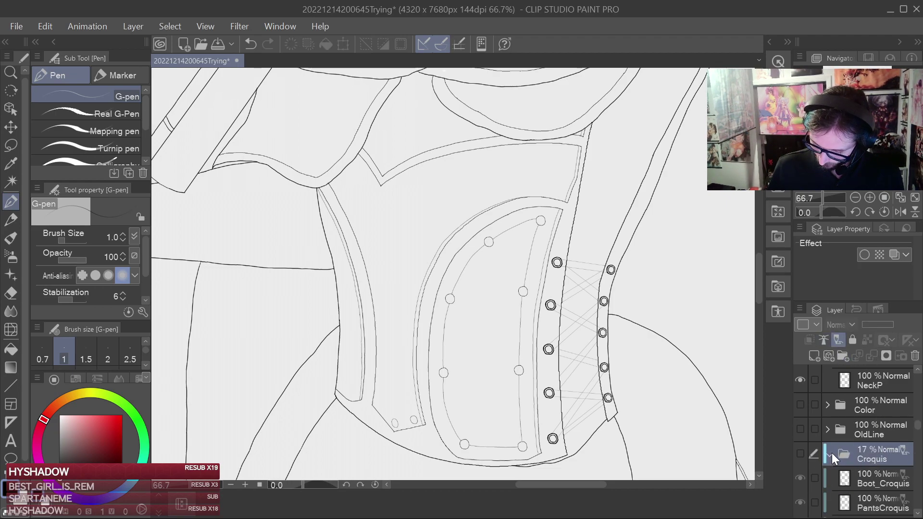
Set the OldLine and Color folders as draft layers.
left_click(895, 423)
left_click(837, 340)
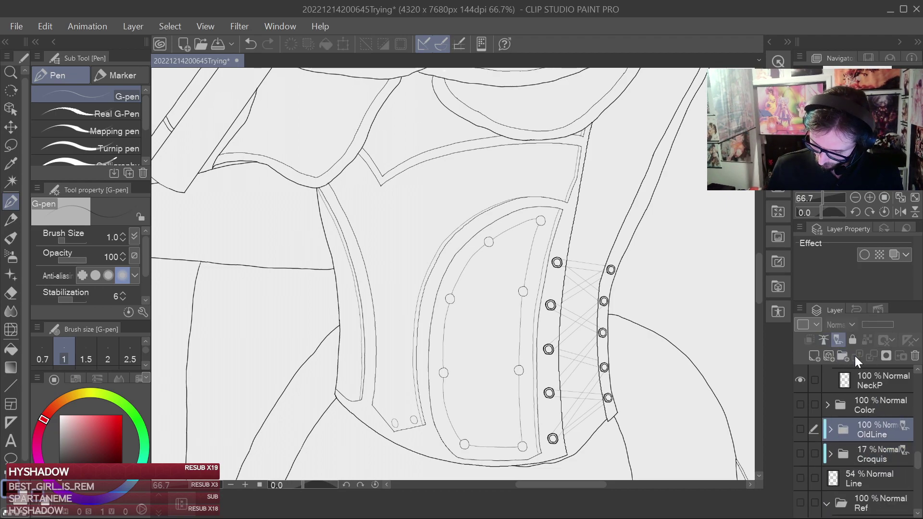
left_click(873, 403)
left_click(837, 340)
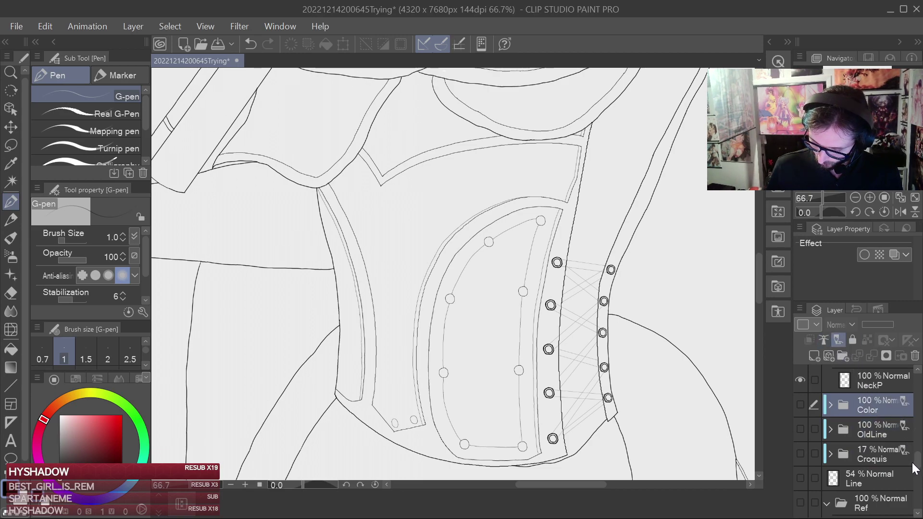
scroll(875, 409, "down", 3)
left_click(860, 402)
left_click(825, 340)
left_click(878, 432)
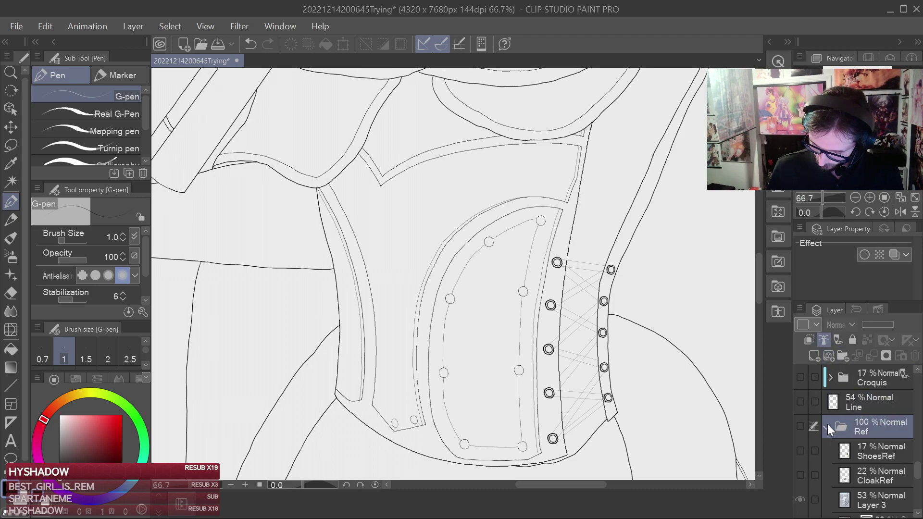
left_click(864, 405)
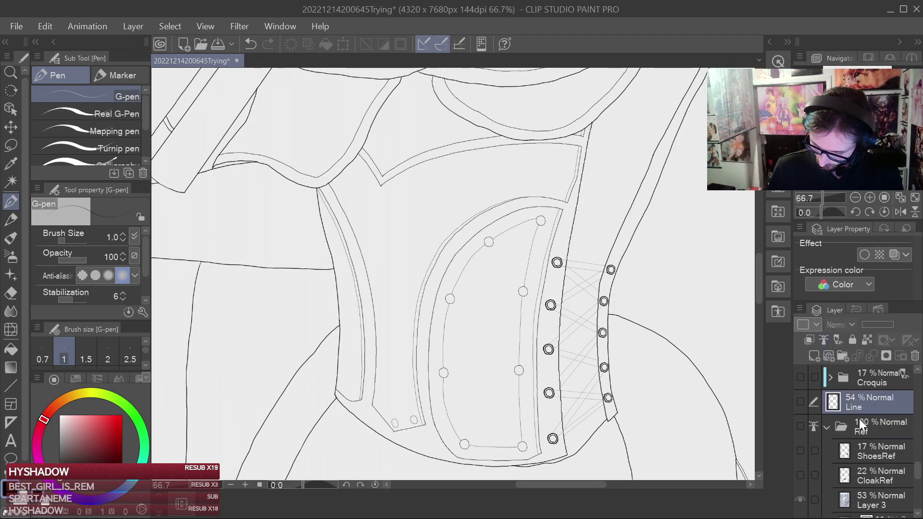
left_click(867, 429)
left_click(876, 409)
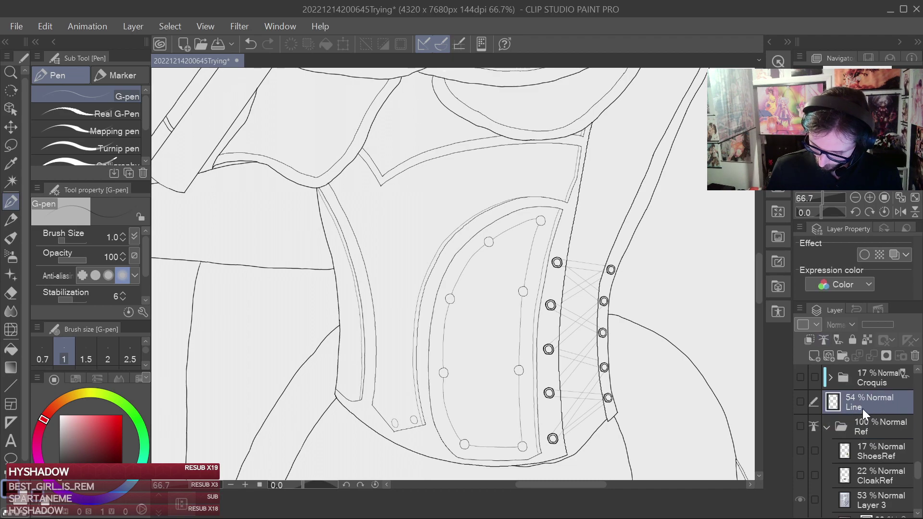
left_click(866, 420)
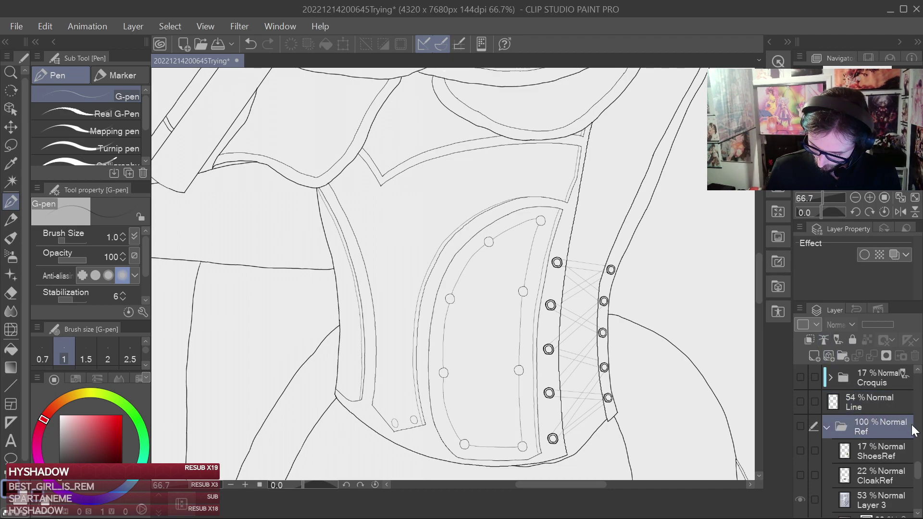
Collapse the Ref folder and set the S_Perso, S_Weap and Layer 4 layers as draft layers.
left_click_drag(919, 470, 919, 486)
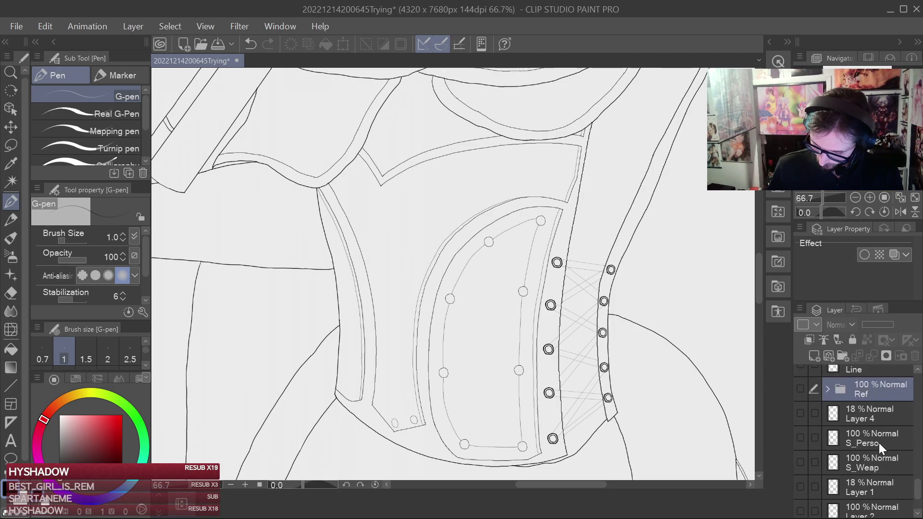
left_click(879, 442)
left_click(837, 340)
left_click(875, 456)
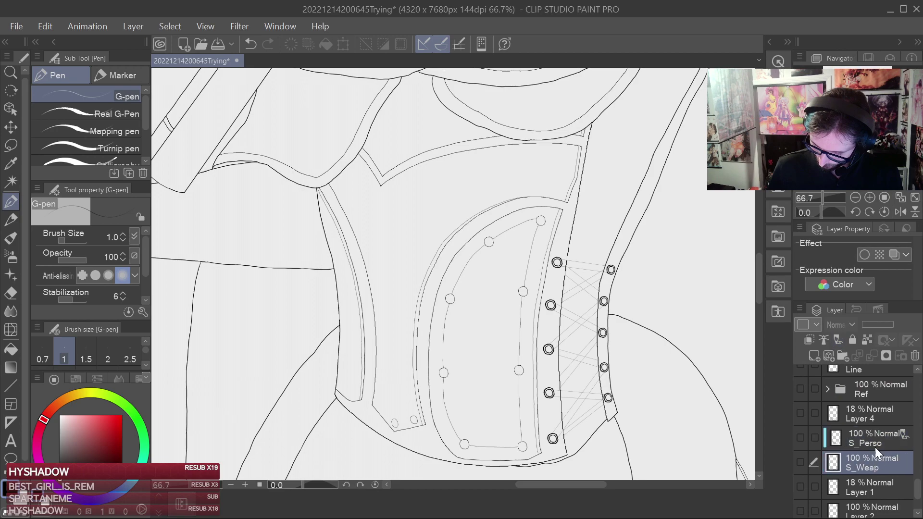
left_click(838, 340)
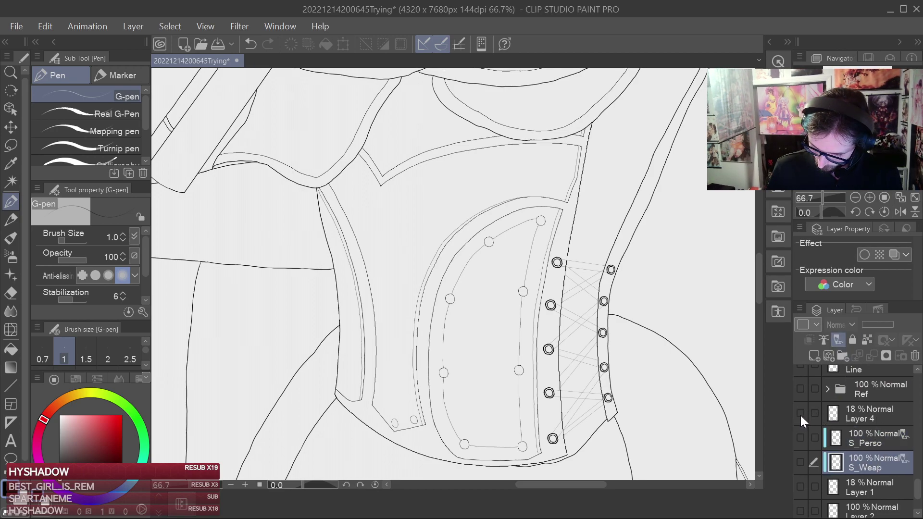
left_click(861, 421)
left_click(838, 341)
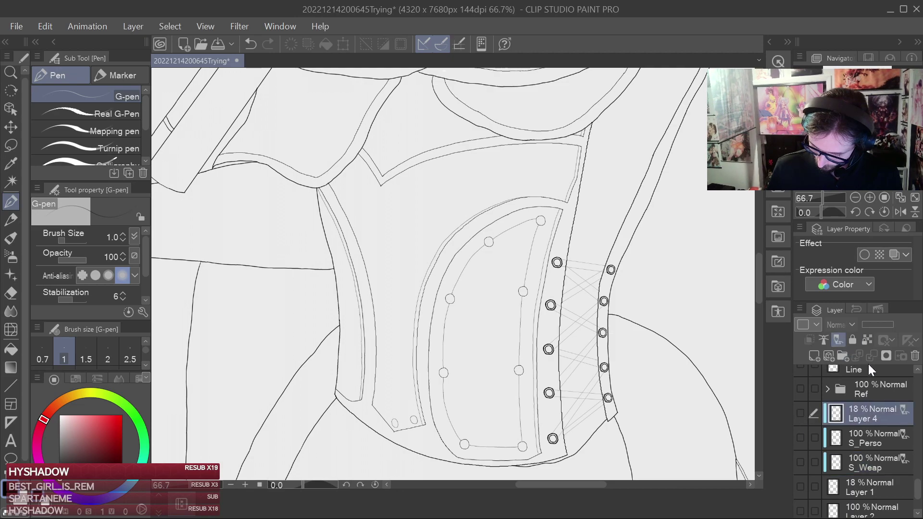
Hide Layer 1 and set it as a draft layer.
scroll(919, 495, "down", 1)
scroll(920, 497, "down", 1)
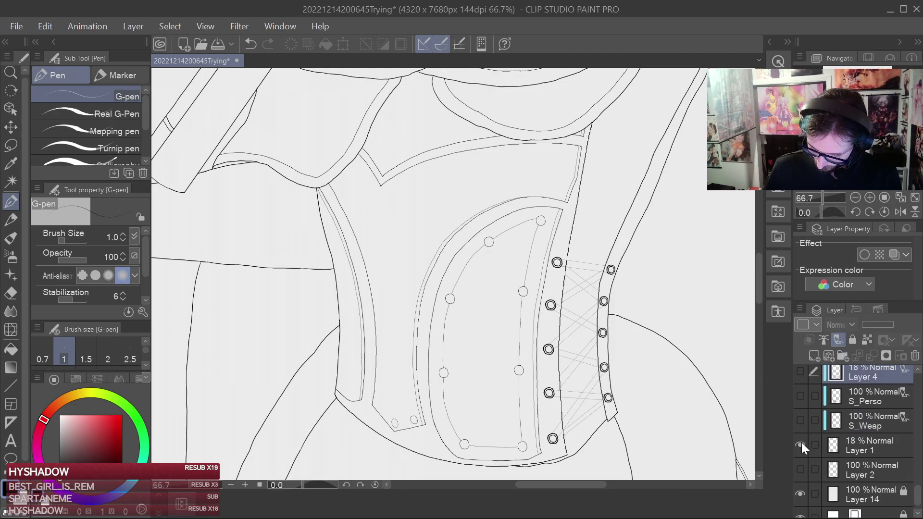
left_click(862, 454)
left_click(838, 341)
Switch Layer 2's visibility on and off with the whole figure in view to check what the layer contains.
left_click(801, 468)
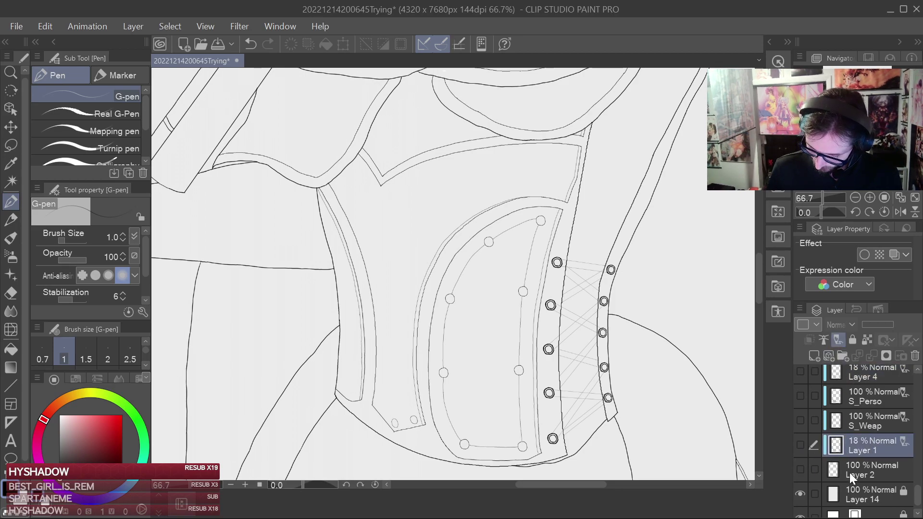
left_click(848, 472)
left_click(802, 471)
left_click(799, 470)
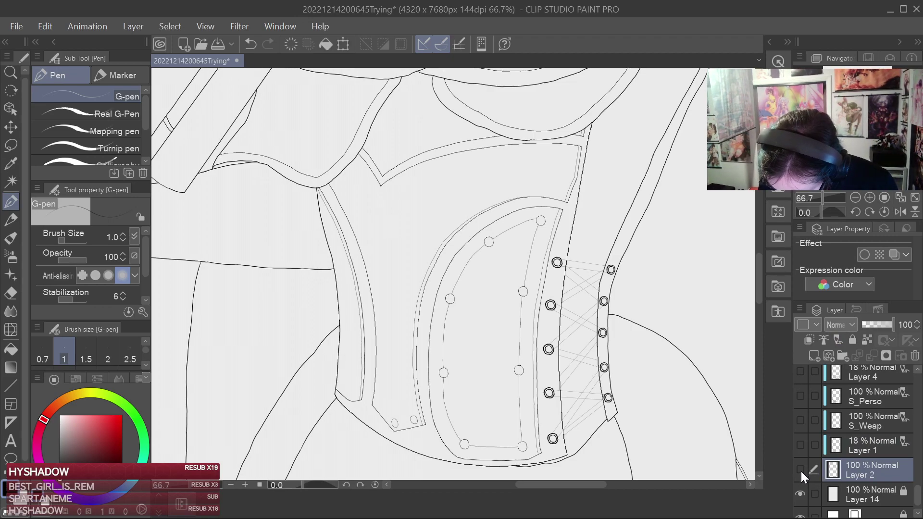
scroll(678, 385, "down", 5)
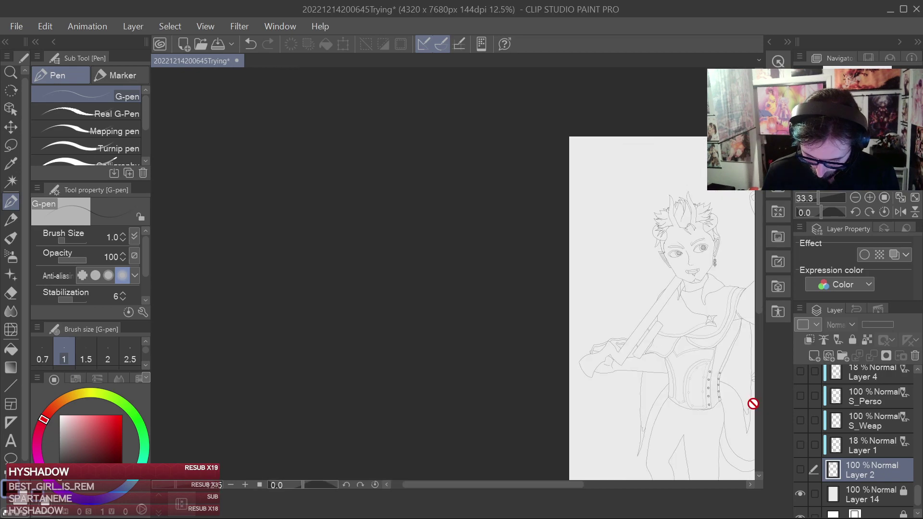
left_click_drag(693, 394, 518, 269)
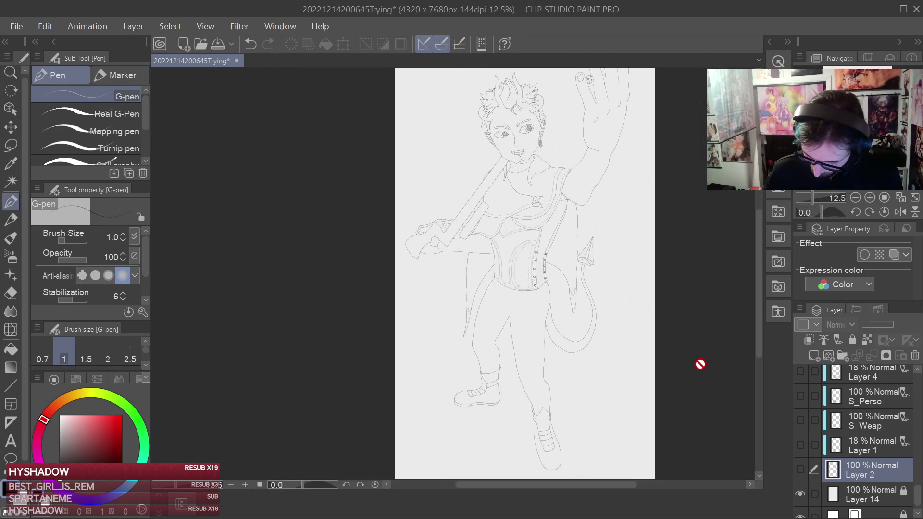
key("ctrl+minus")
left_click(801, 471)
left_click(801, 468)
left_click(801, 468)
left_click(801, 468)
left_click(801, 468)
left_click(803, 466)
left_click(803, 466)
left_click(802, 467)
left_click(803, 473)
left_click(803, 472)
left_click(804, 473)
left_click(805, 471)
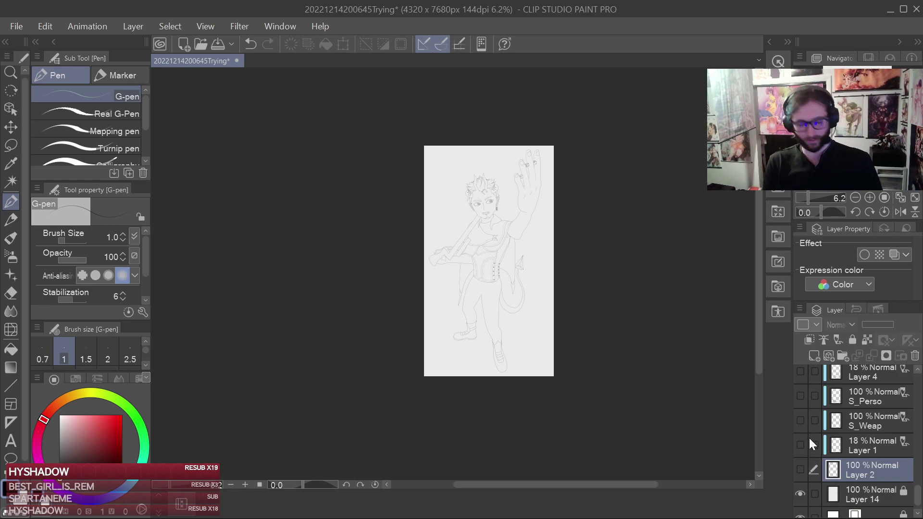
Save the document and select Layer 24 in the Armor folder.
key("ctrl+s")
scroll(918, 486, "up", 5)
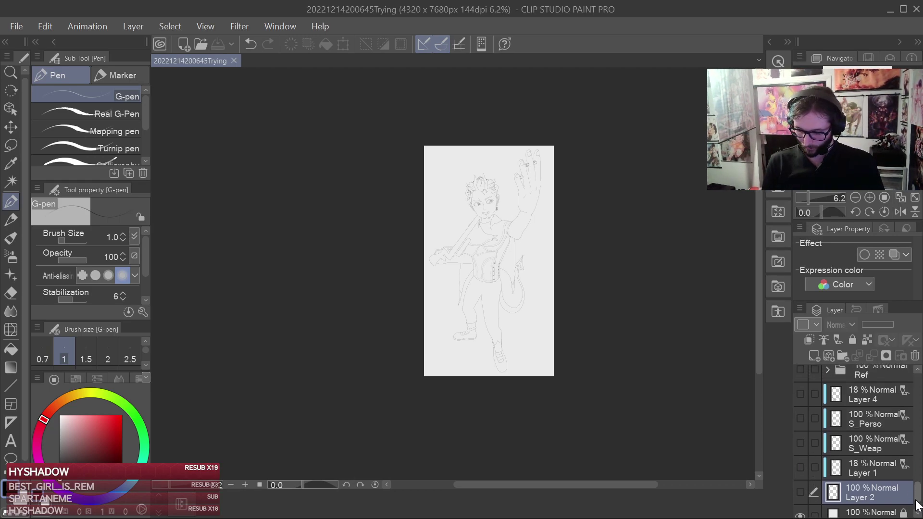
left_click_drag(921, 487, 920, 425)
left_click(843, 409)
left_click(801, 409)
left_click(803, 409)
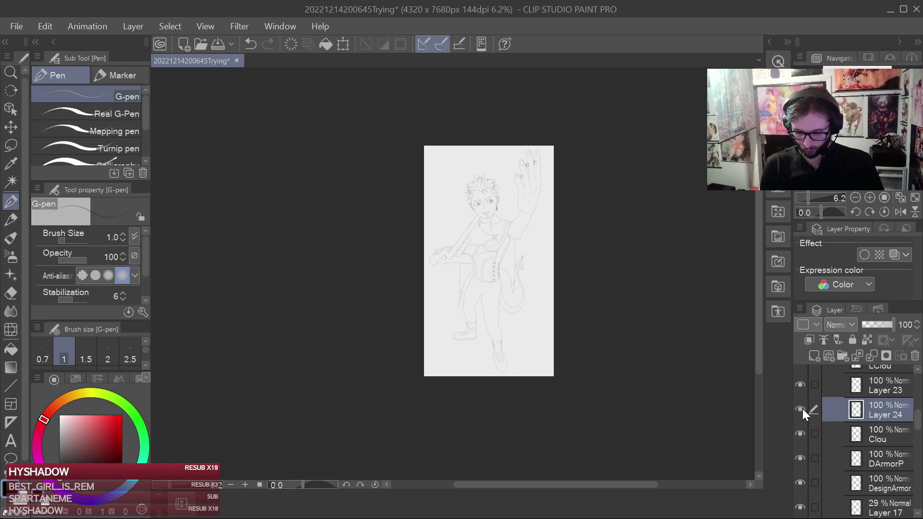
scroll(554, 373, "up", 4)
left_click_drag(449, 277, 610, 407)
key("ctrl+s")
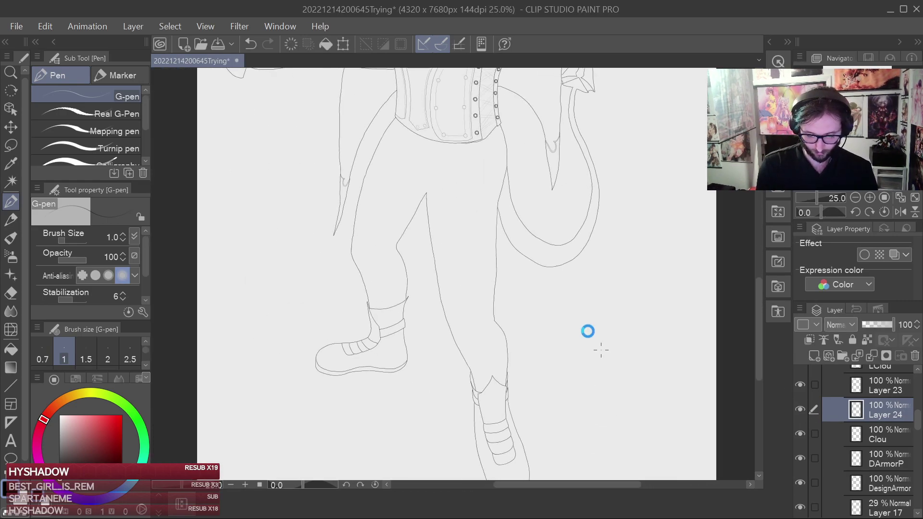
Examine the rivets at the lower end of the corset strap by switching Layer 24 and Layer 23 on and off.
left_click_drag(540, 170, 583, 391)
scroll(582, 343, "up", 2)
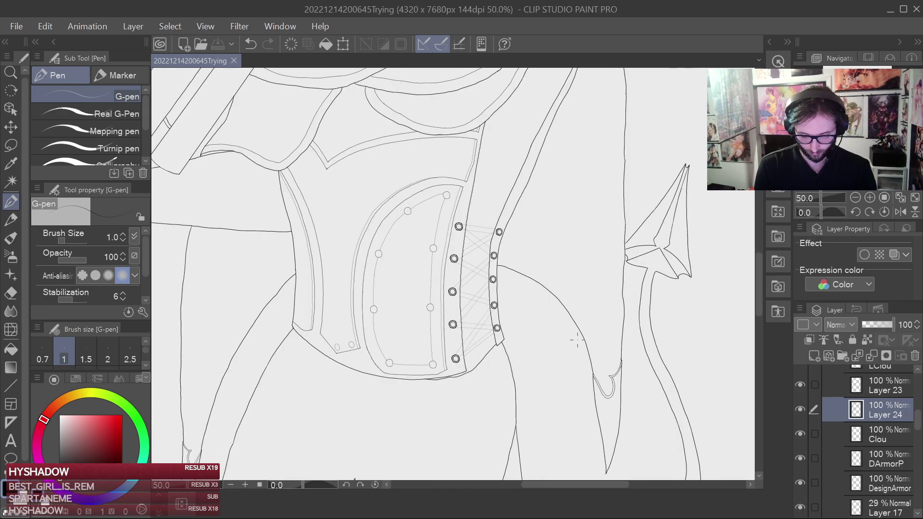
left_click_drag(606, 321, 674, 356)
left_click(800, 410)
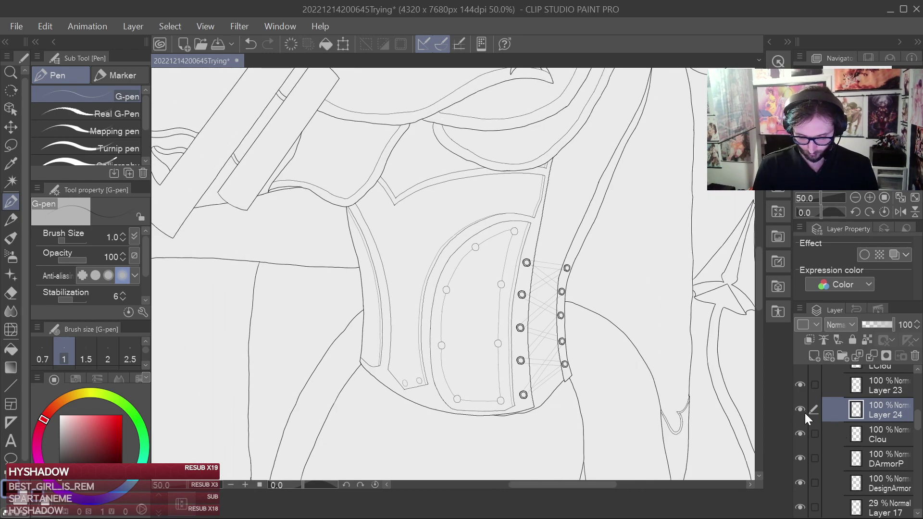
scroll(462, 342, "up", 1)
left_click_drag(579, 427, 713, 314)
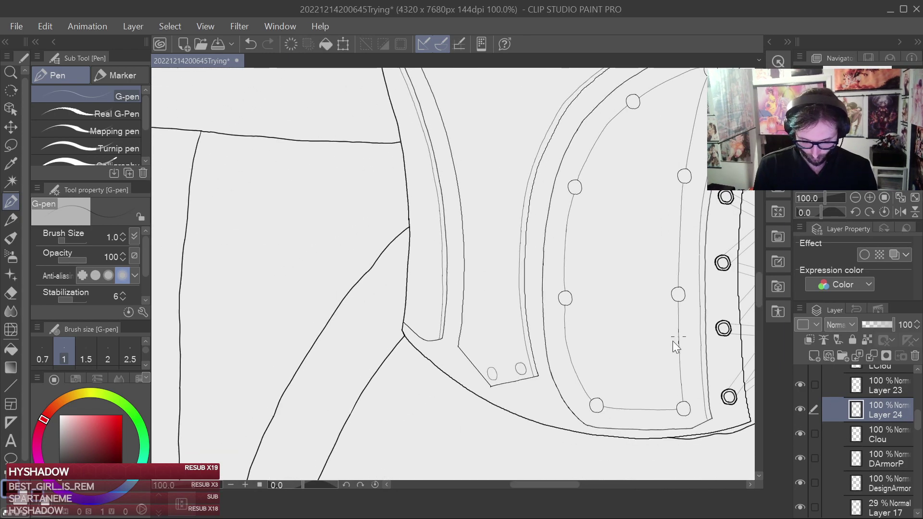
scroll(713, 314, "up", 1)
left_click(798, 411)
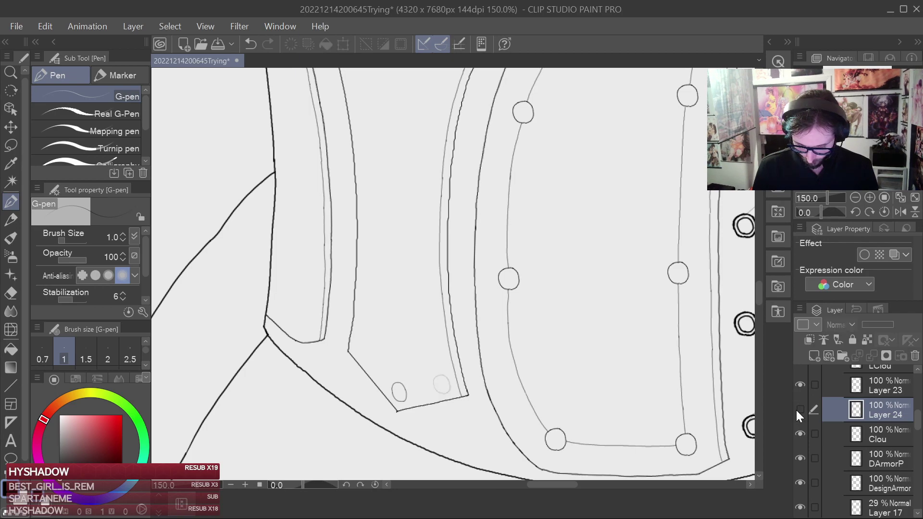
left_click(799, 386)
Hide the Random folder inside Armor, show Layer 24 and save the document.
scroll(891, 411, "up", 3)
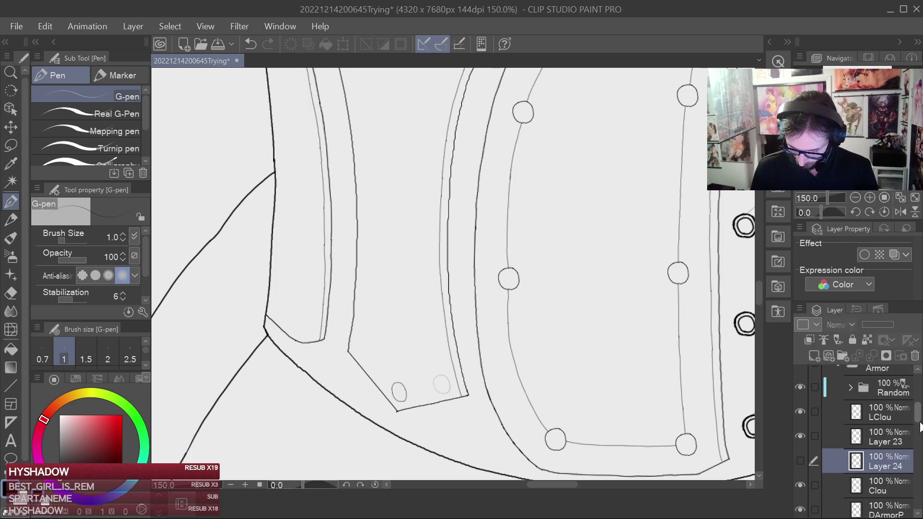
left_click(801, 407)
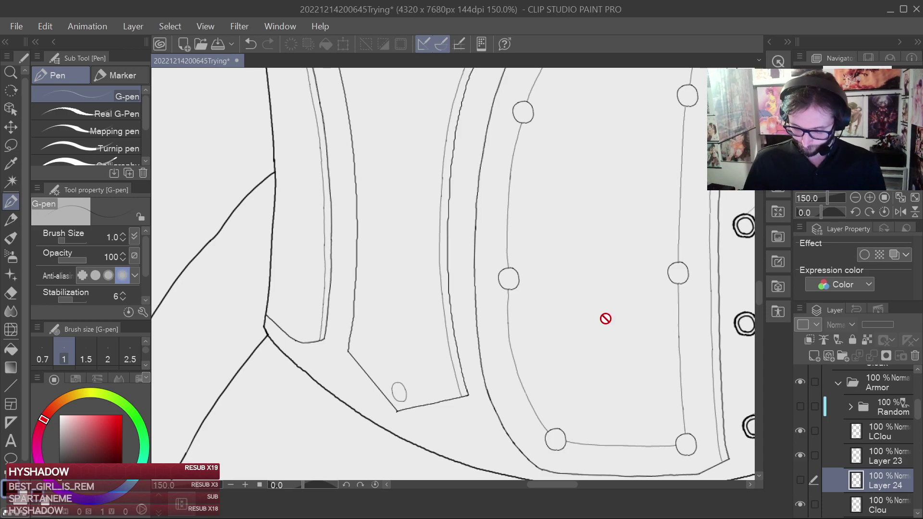
left_click(801, 480)
key("ctrl+s")
Duplicate Layer 23, which holds the left rivet at the lower end of the corset strap.
left_click_drag(548, 288, 560, 307)
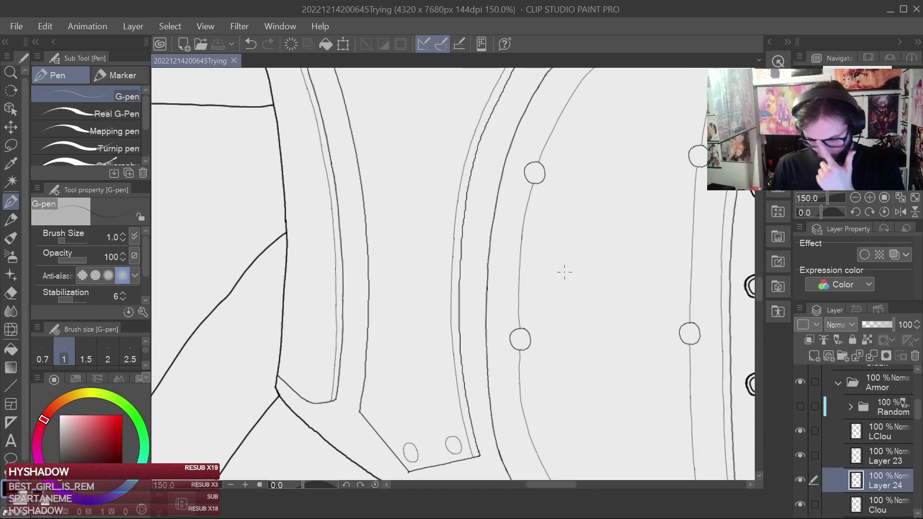
left_click_drag(532, 266, 517, 451)
left_click_drag(520, 336, 532, 130)
left_click(799, 480)
left_click(865, 457)
key("ctrl+c")
key("ctrl+v")
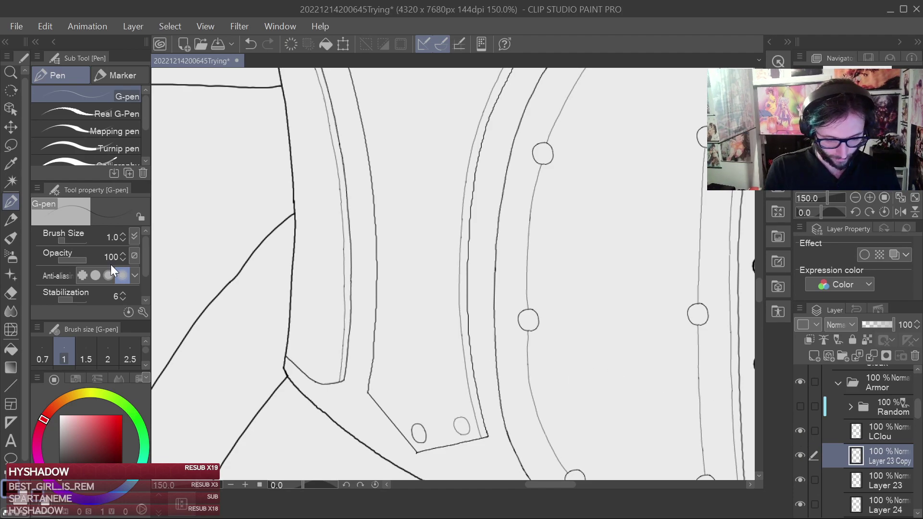
Move the copied Layer 23 rivet up to just below the V-shaped point of the corset's upper trim, and save the document.
left_click(11, 127)
left_click_drag(427, 340, 437, 123)
left_click_drag(447, 188, 449, 249)
key("ctrl+s")
scroll(453, 239, "down", 1)
scroll(542, 248, "down", 1)
left_click_drag(576, 276, 566, 244)
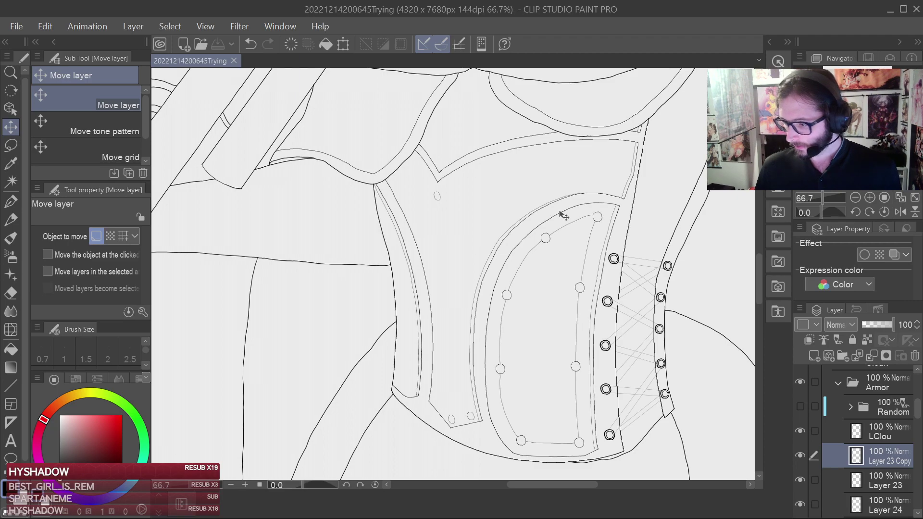
Duplicate Layer 24, which holds the right rivet at the lower end of the corset strap.
left_click_drag(560, 212, 579, 264)
scroll(515, 263, "up", 1)
left_click_drag(513, 263, 535, 150)
scroll(544, 236, "up", 1)
left_click_drag(548, 264, 541, 176)
scroll(519, 308, "up", 4)
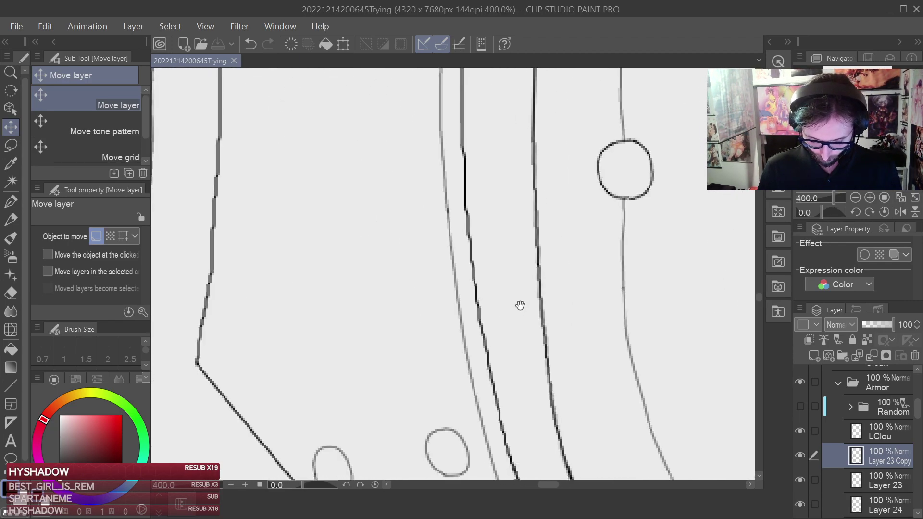
left_click(894, 486)
left_click(876, 510)
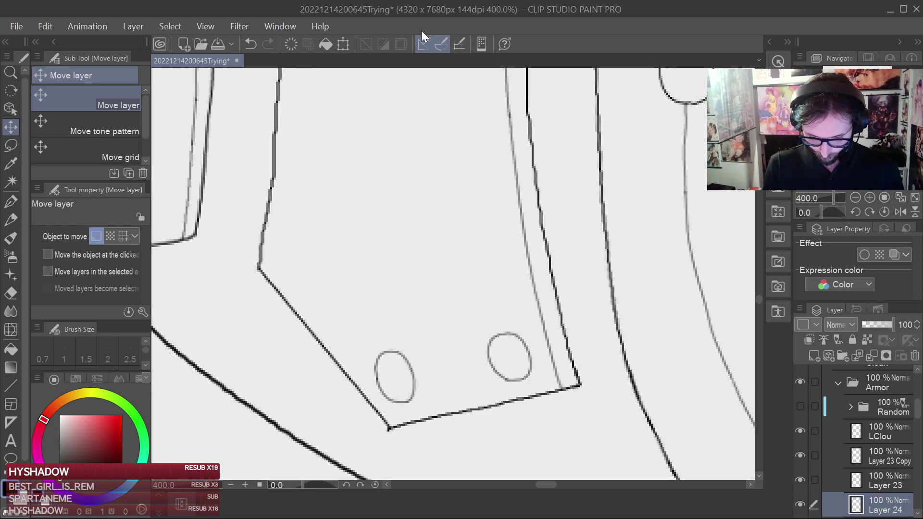
left_click(918, 514)
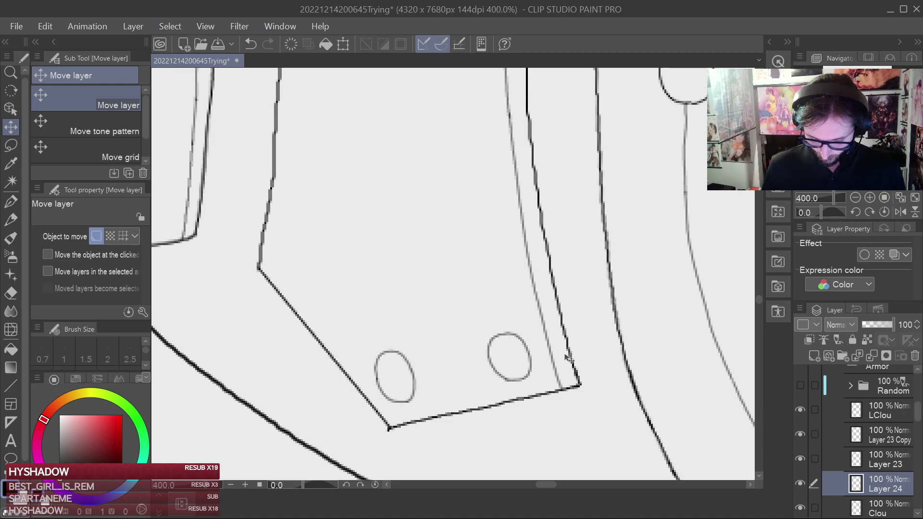
key("ctrl+c")
key("ctrl+v")
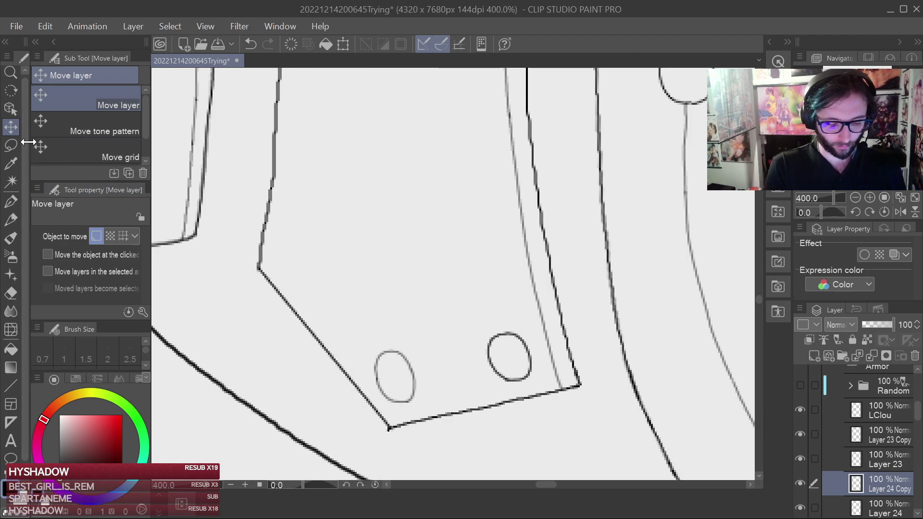
Move the copied Layer 24 rivet beside the strap's left corner, above the slanted lower edge, and save the document.
left_click_drag(514, 295, 322, 238)
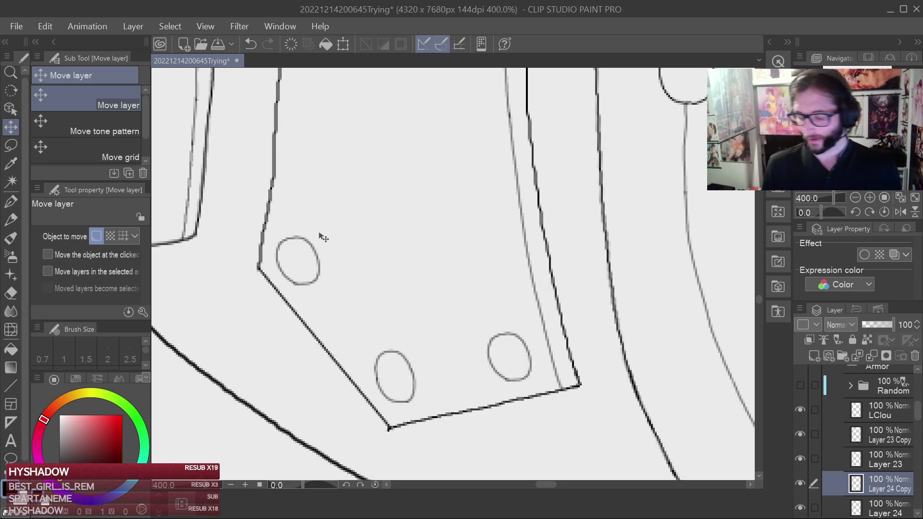
left_click_drag(315, 259, 323, 258)
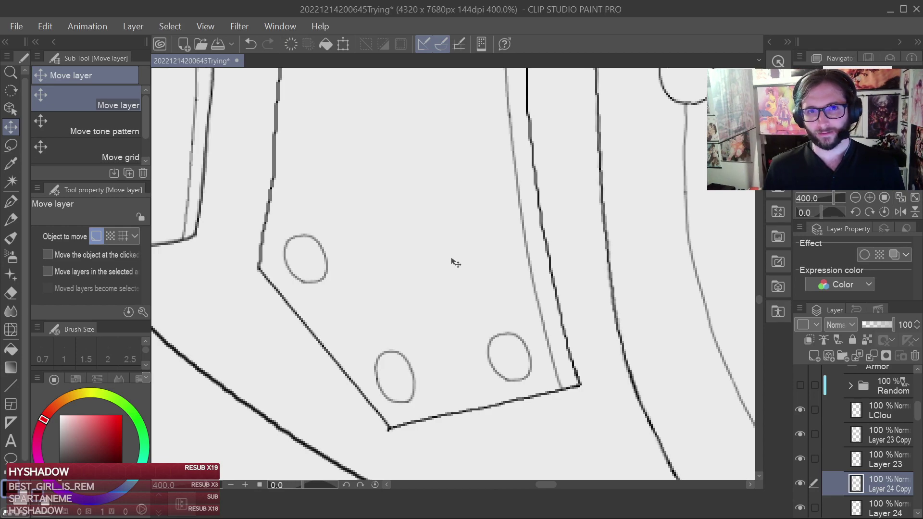
key("ctrl+s")
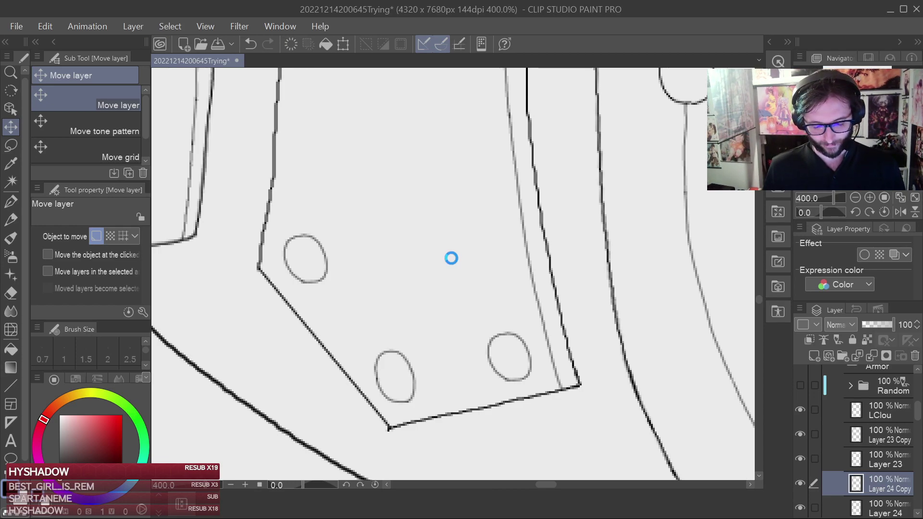
Shift the copied Layer 24 rivet closer to the strap's left corner.
mouse_move(433, 272)
left_mouse_down()
mouse_move(428, 284)
mouse_move(446, 271)
left_mouse_up()
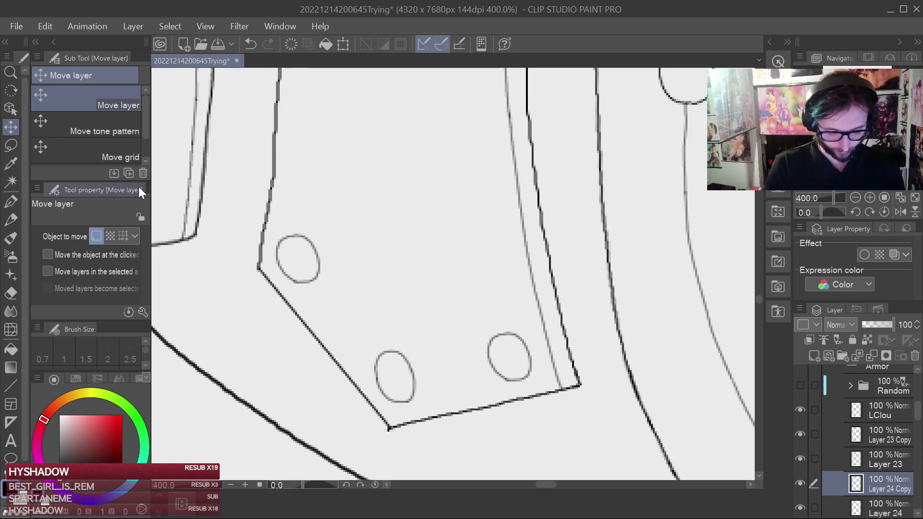
Try to reshape the copied rivet beside the strap's left corner with a Perspective transform.
left_click(350, 47)
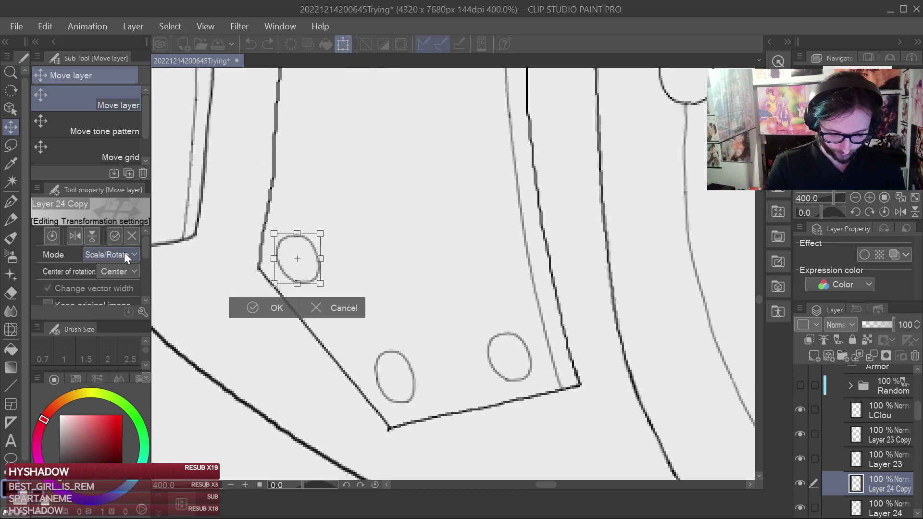
key("ctrl+shift+t")
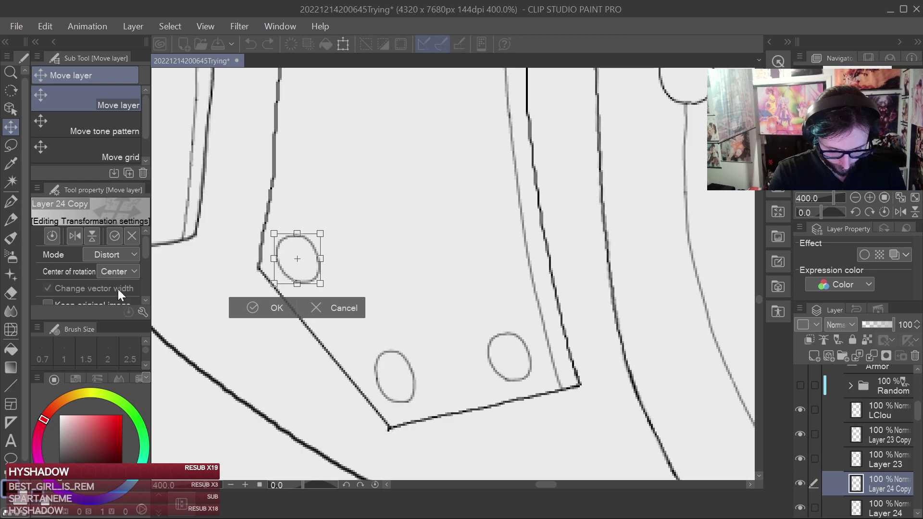
left_click(119, 358)
left_click_drag(318, 287, 319, 284)
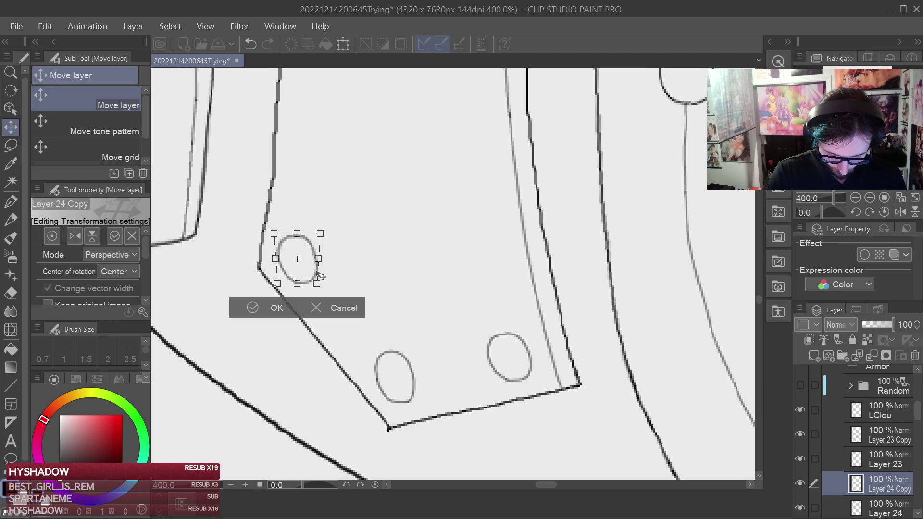
key("ctrl+z")
left_click_drag(274, 234, 274, 238)
left_click_drag(332, 275, 348, 283)
left_click_drag(311, 259, 321, 236)
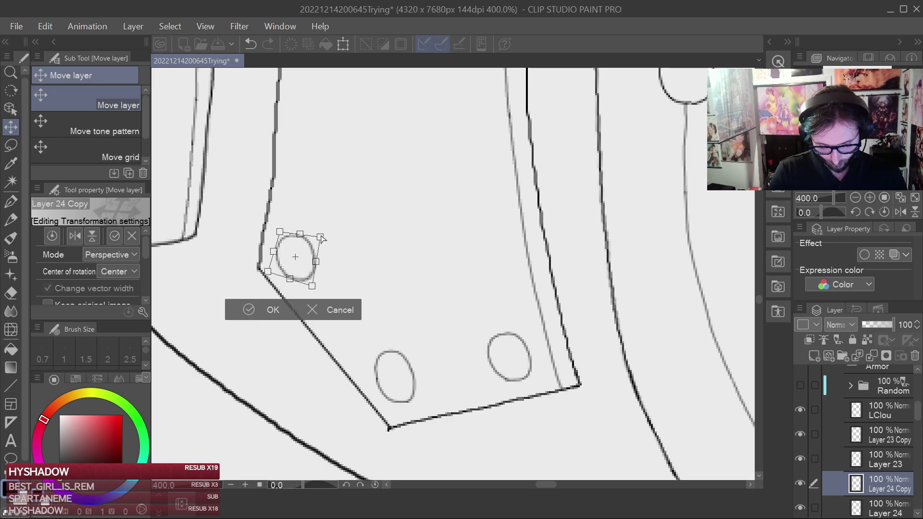
left_click(315, 306)
scroll(500, 298, "down", 4)
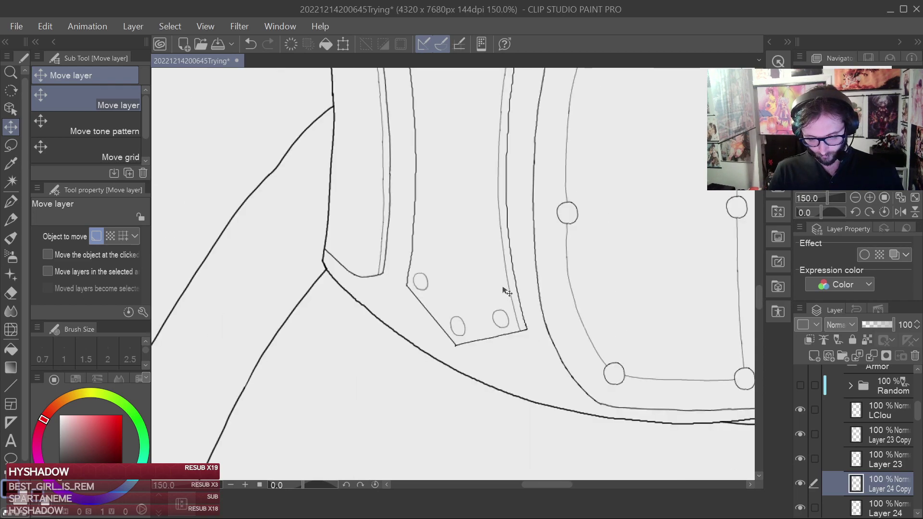
scroll(503, 290, "up", 3)
left_click_drag(418, 284, 487, 286)
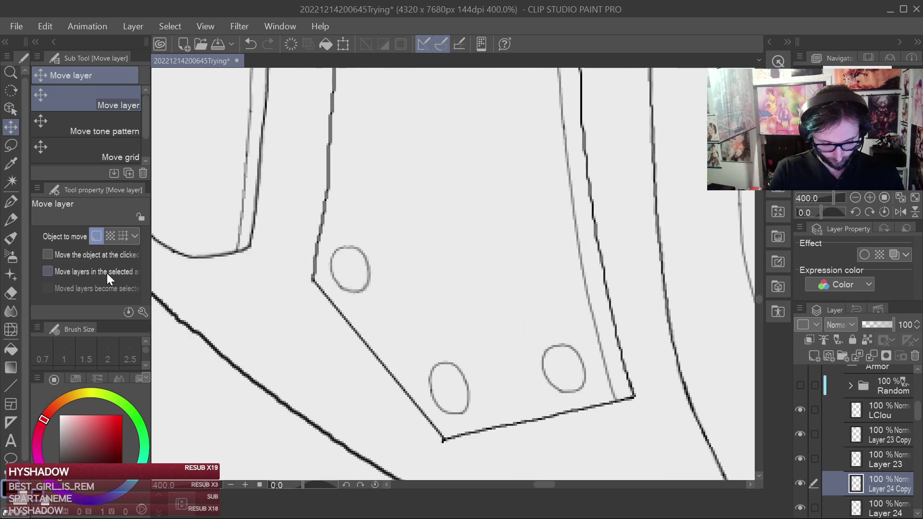
key("ctrl+z")
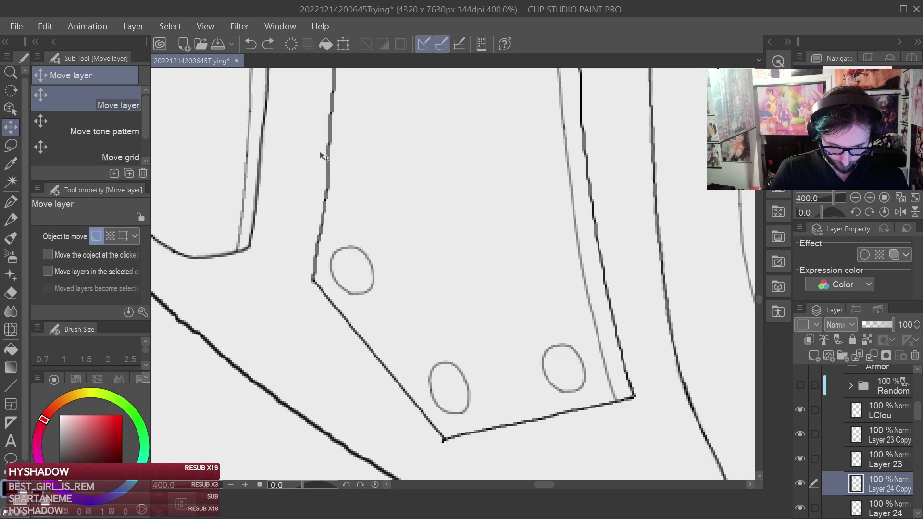
Narrow and slant the Layer 24 Copy rivet with a Perspective transform so it follows the strap's angled lower-left edge.
left_click(343, 44)
left_click_drag(373, 288, 359, 285)
mouse_move(320, 247)
left_mouse_down()
mouse_move(321, 256)
mouse_move(320, 246)
left_mouse_up()
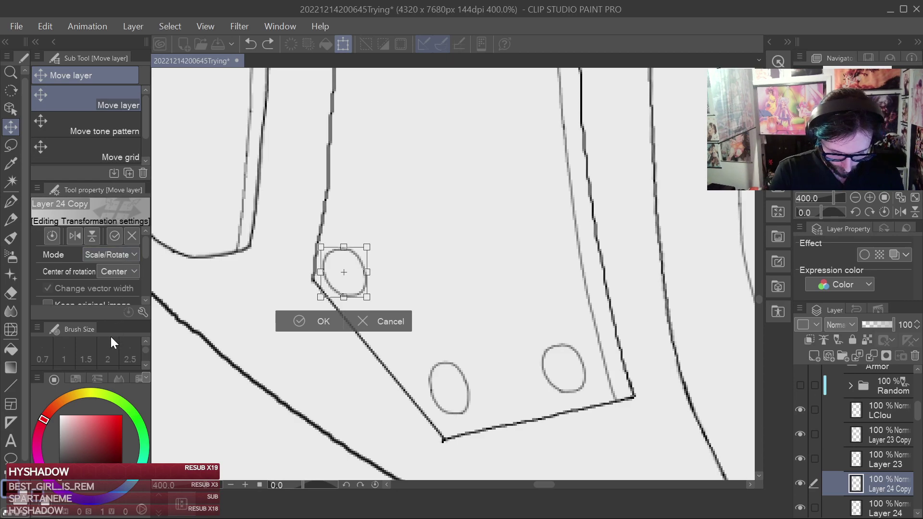
left_click(116, 360)
mouse_move(320, 247)
left_mouse_down()
mouse_move(320, 266)
mouse_move(326, 239)
left_mouse_up()
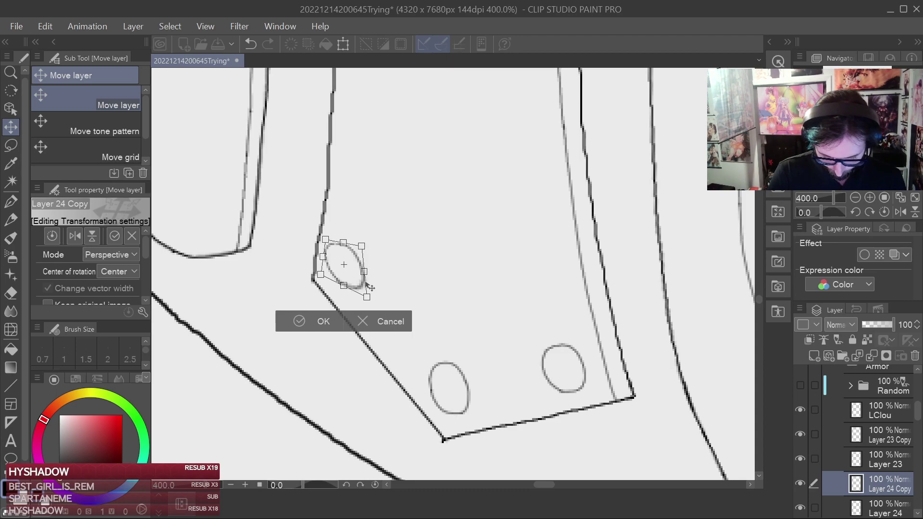
left_click_drag(367, 297, 373, 253)
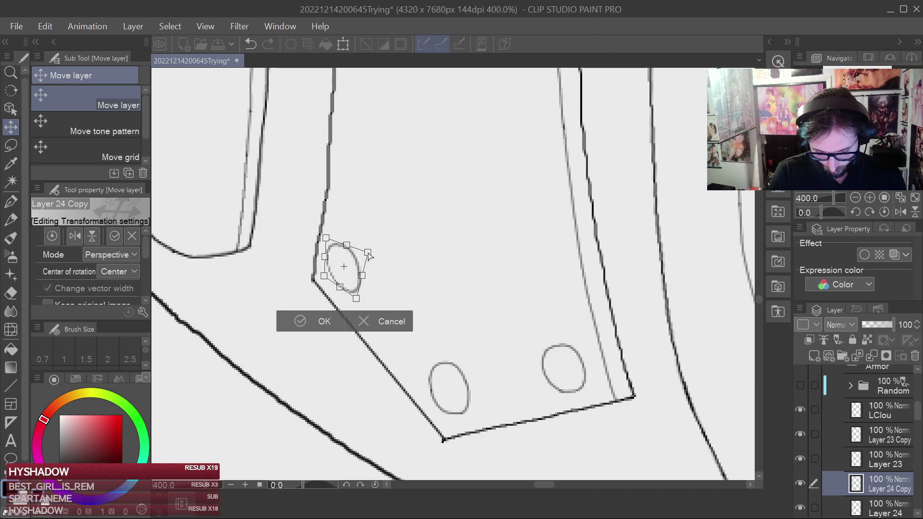
left_click_drag(356, 298, 345, 292)
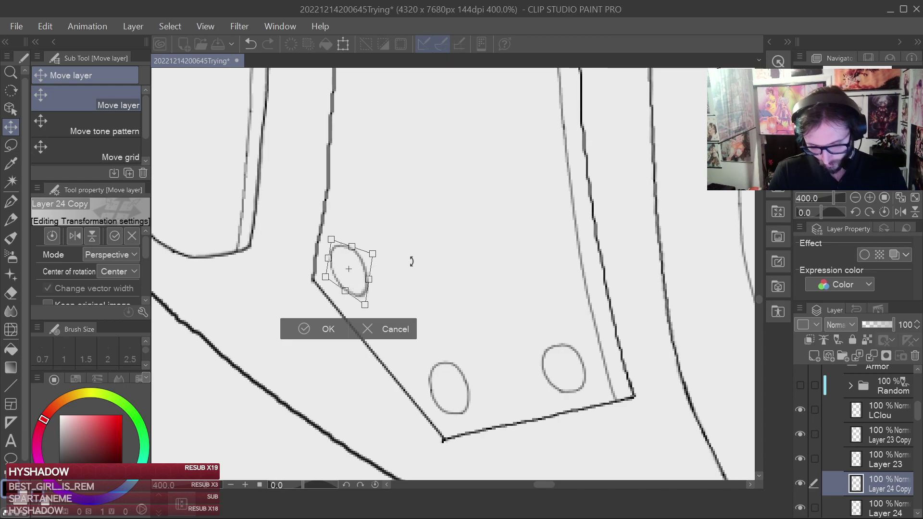
left_click_drag(331, 239, 349, 246)
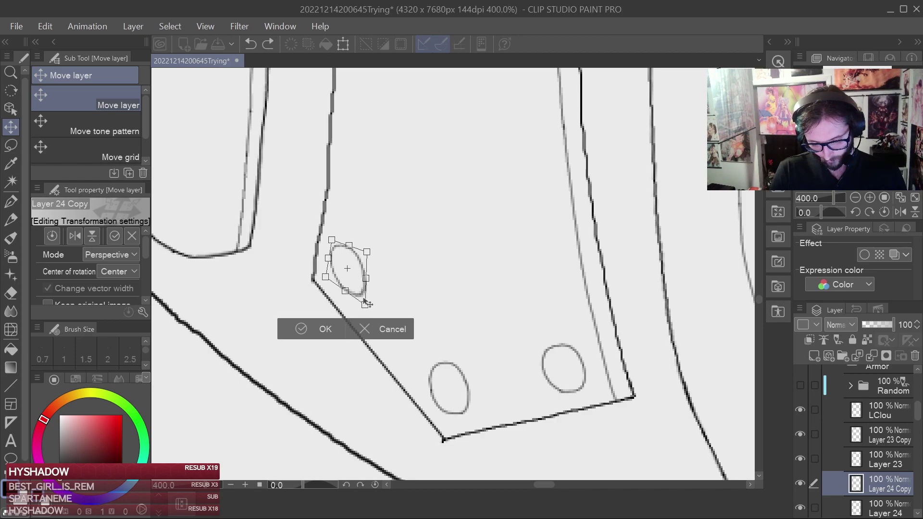
key("Return")
Nudge the reshaped Layer 24 Copy rivet slightly down beside the strap's left corner.
scroll(514, 324, "down", 4)
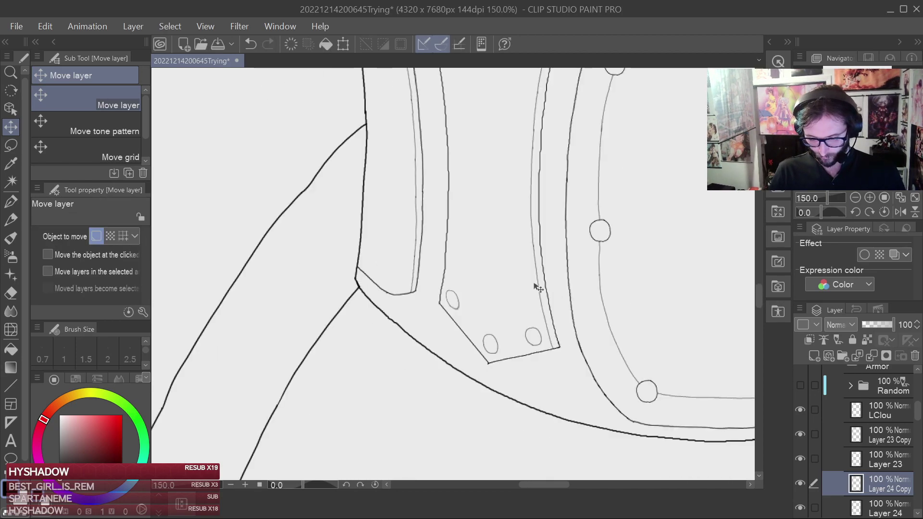
scroll(537, 287, "down", 3)
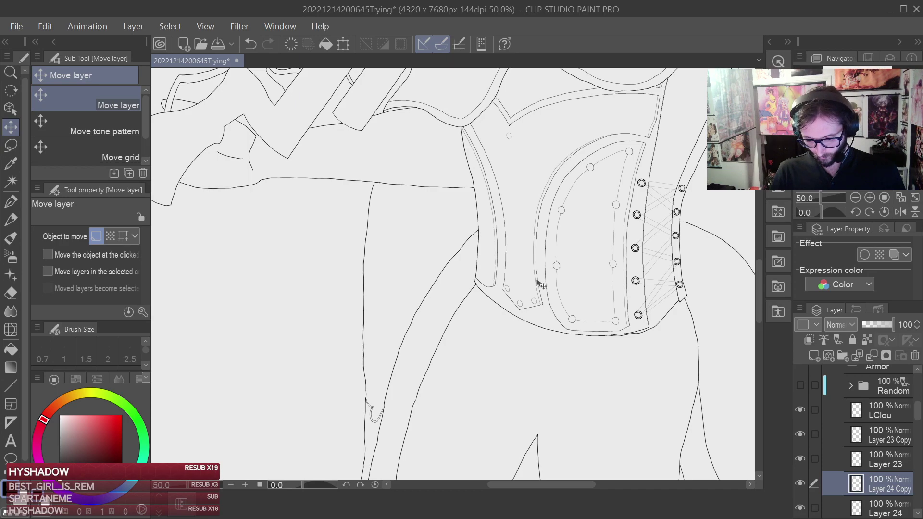
scroll(536, 281, "up", 4)
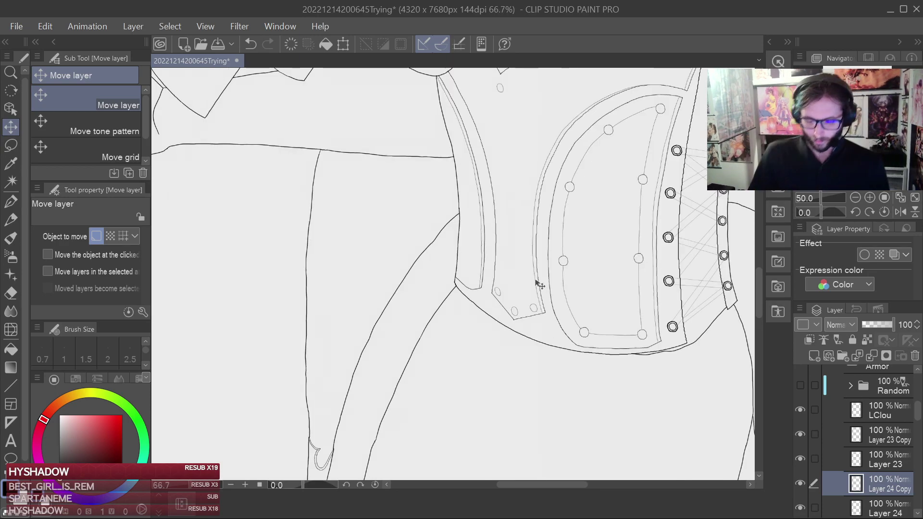
scroll(505, 264, "up", 4)
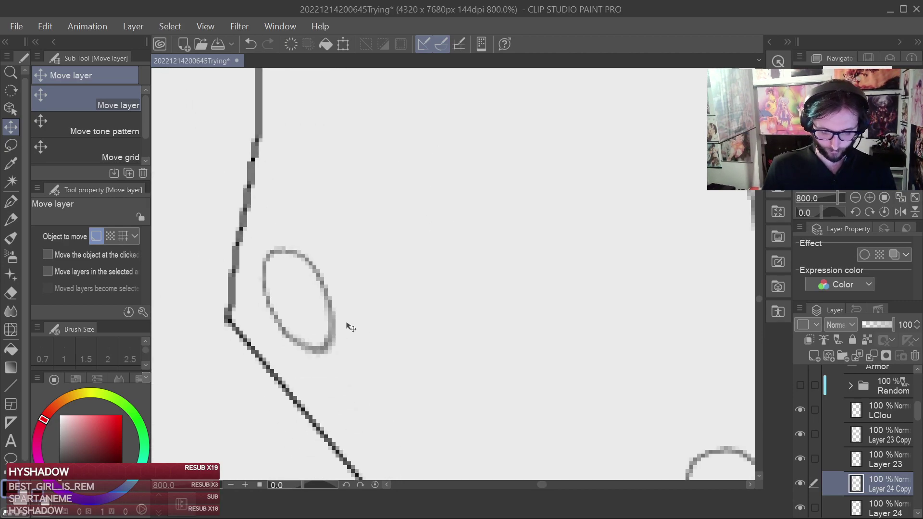
left_click_drag(348, 325, 349, 329)
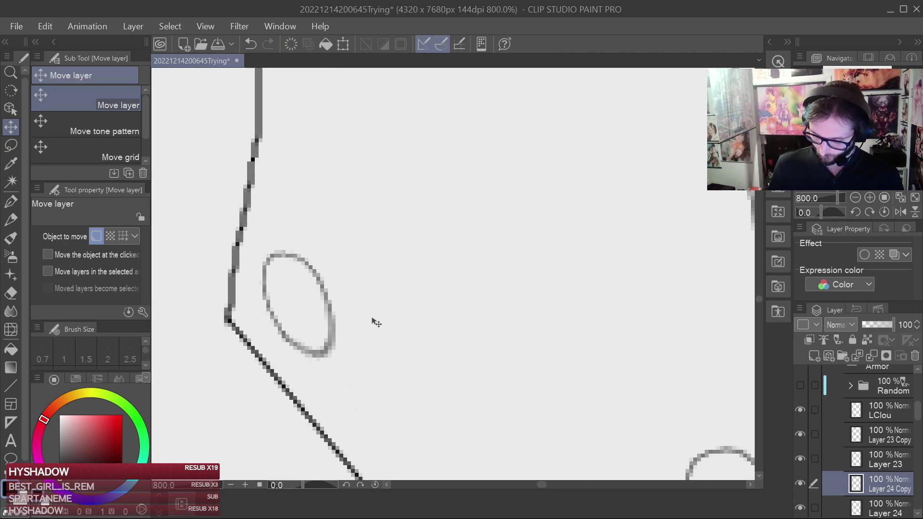
Add a new raster layer above Layer 24 Copy and lower Layer 24 Copy's opacity to 27% as a tracing guide.
left_click(813, 356)
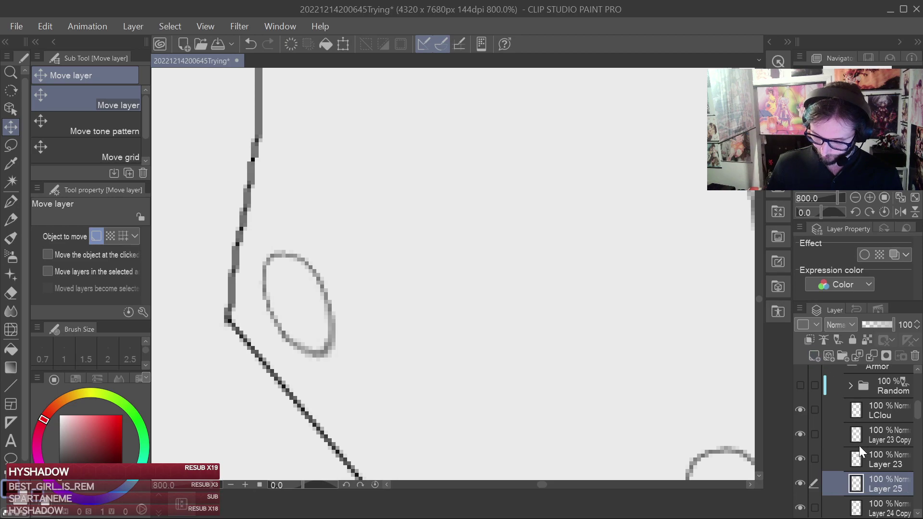
left_click(855, 506)
left_click_drag(873, 325, 870, 327)
left_click(878, 482)
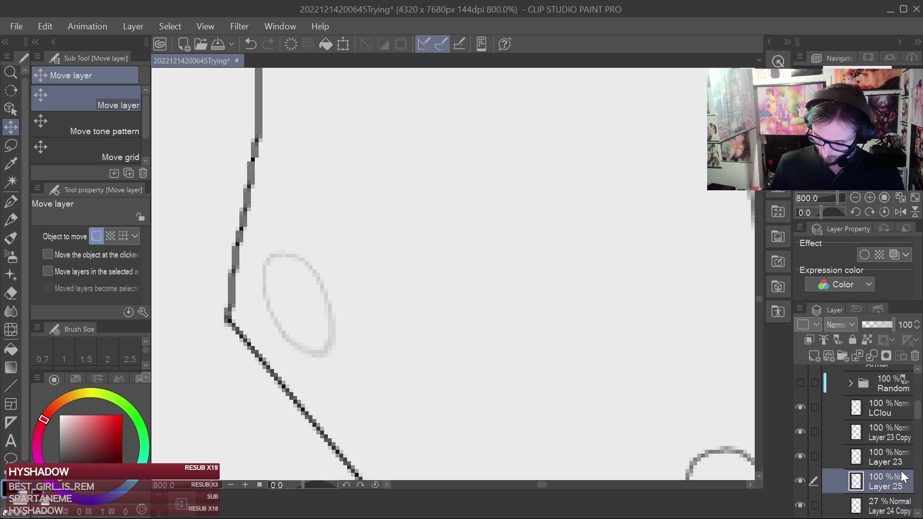
Trace the faded rivet outline on Layer 25 with the size 1 G-pen and save the document.
left_click(16, 201)
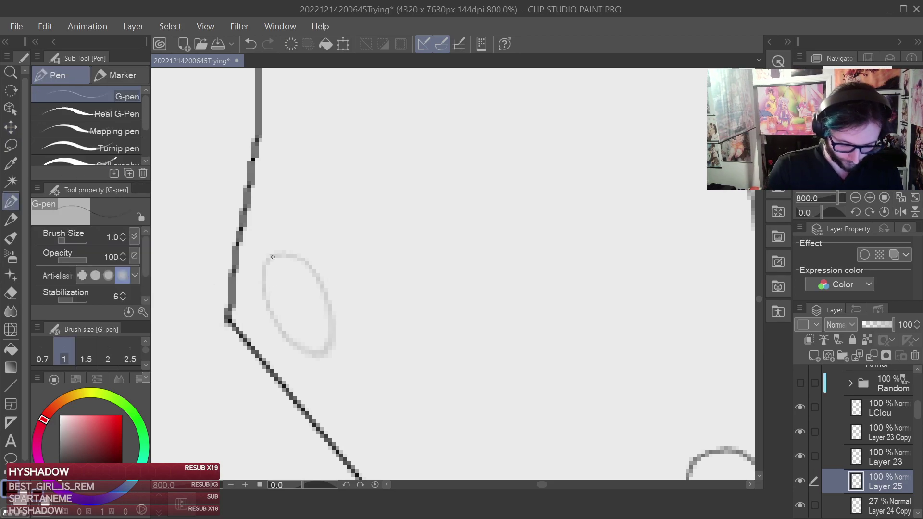
mouse_move(266, 297)
left_mouse_down()
mouse_move(291, 340)
mouse_move(309, 351)
mouse_move(326, 345)
mouse_move(333, 323)
mouse_move(310, 268)
left_mouse_up()
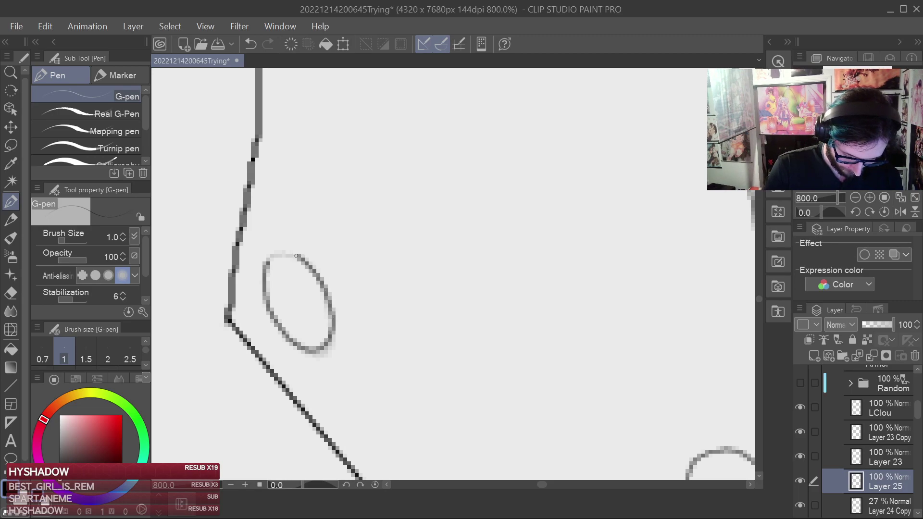
key("ctrl+s")
Move the faded Layer 24 Copy into the Random folder and save the document.
left_click_drag(886, 511, 890, 417)
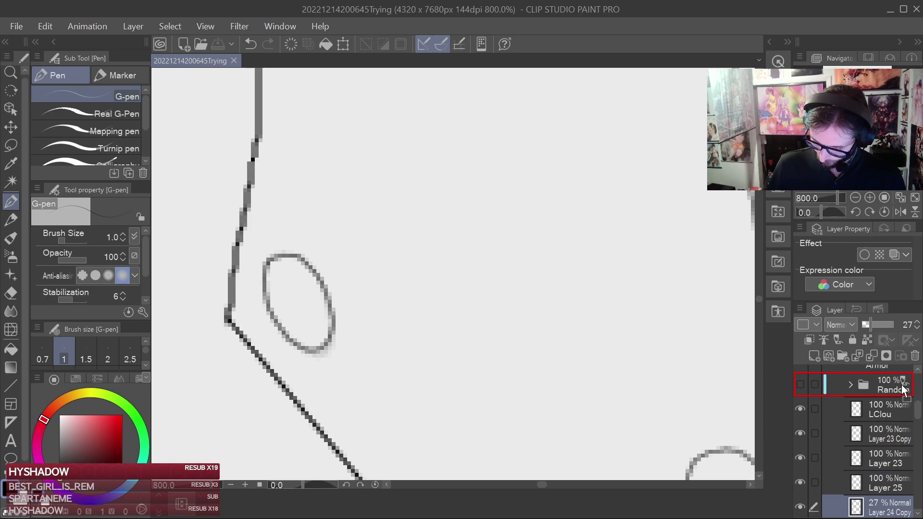
key("ctrl+0")
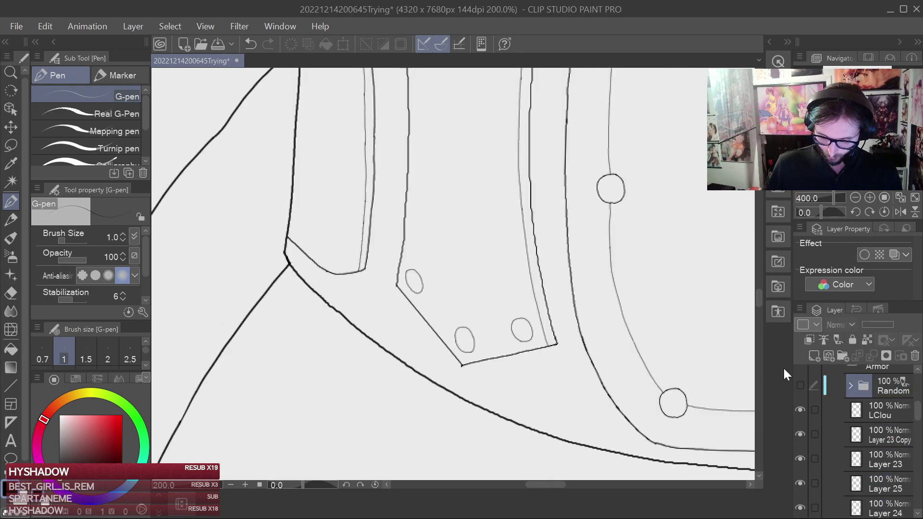
left_click(917, 514)
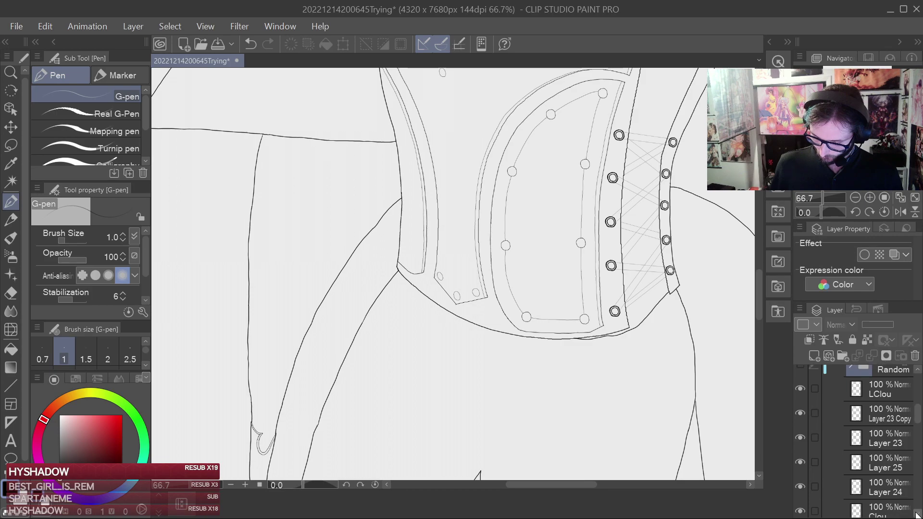
left_click(801, 413)
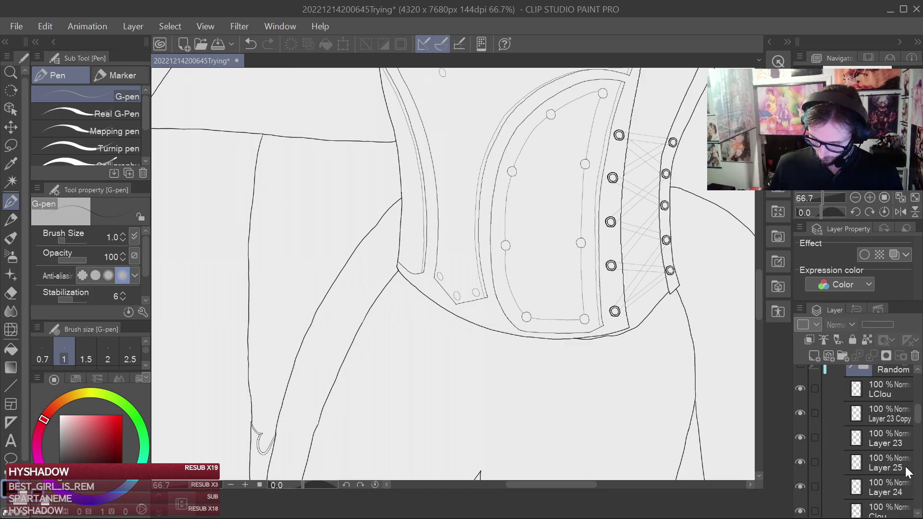
left_click_drag(587, 234, 577, 316)
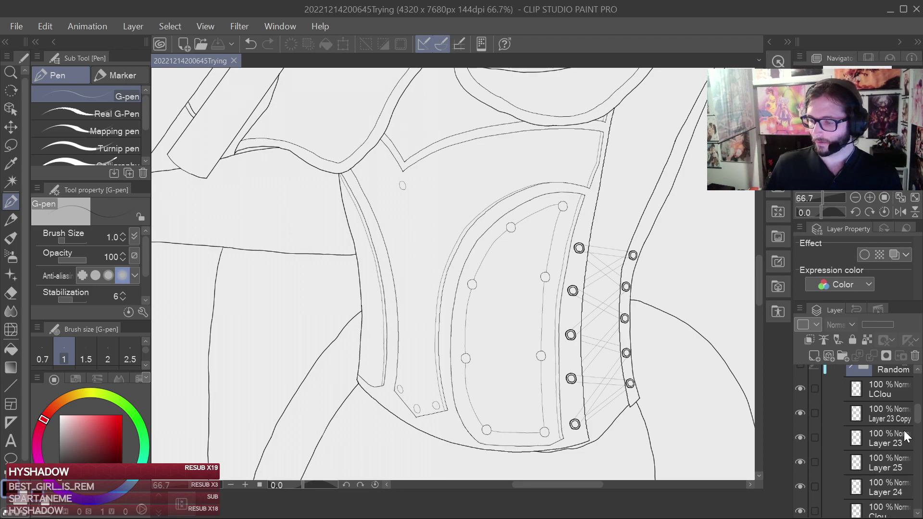
Look through the layer list, checking the contents of the Croquis and OldLine folders.
left_click_drag(919, 416, 900, 480)
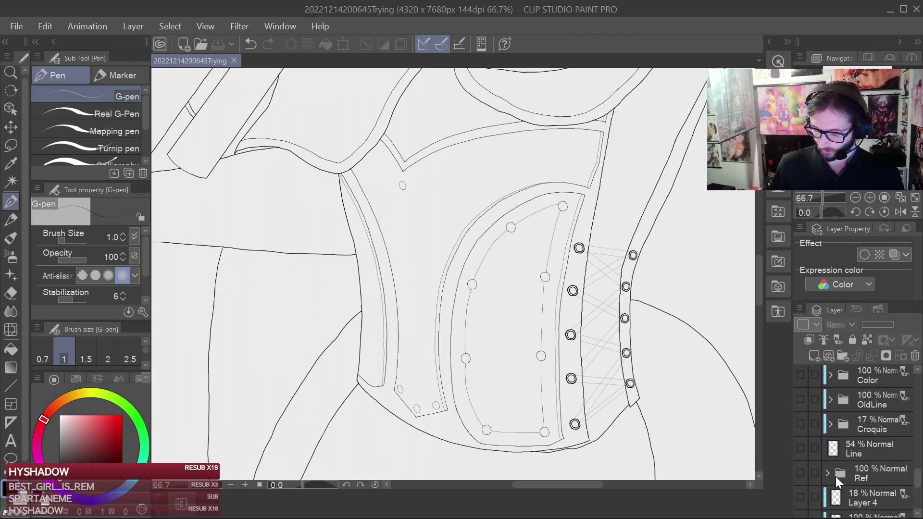
scroll(867, 464, "up", 2)
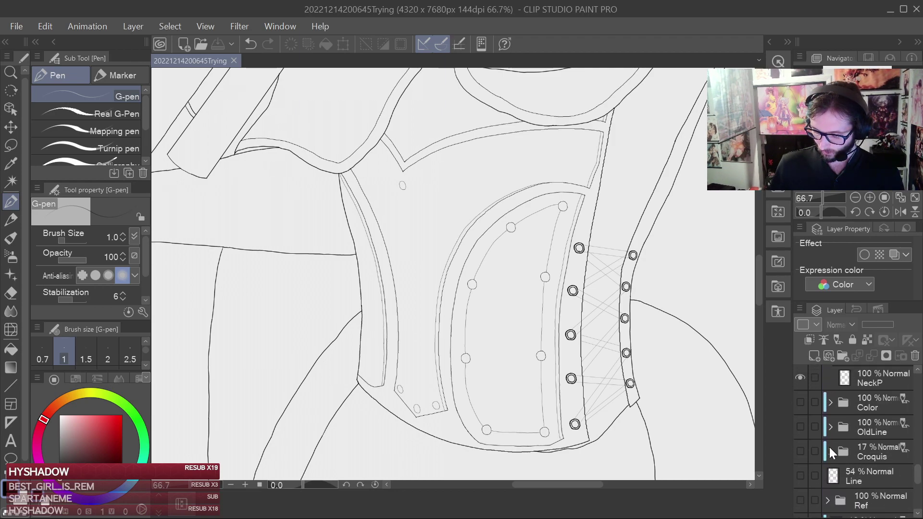
left_click(830, 451)
scroll(919, 464, "down", 5)
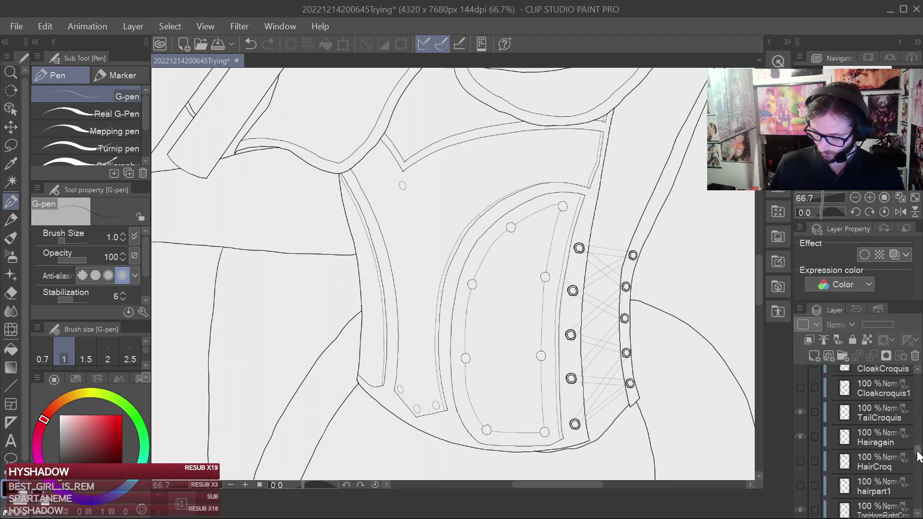
left_click_drag(920, 464, 919, 433)
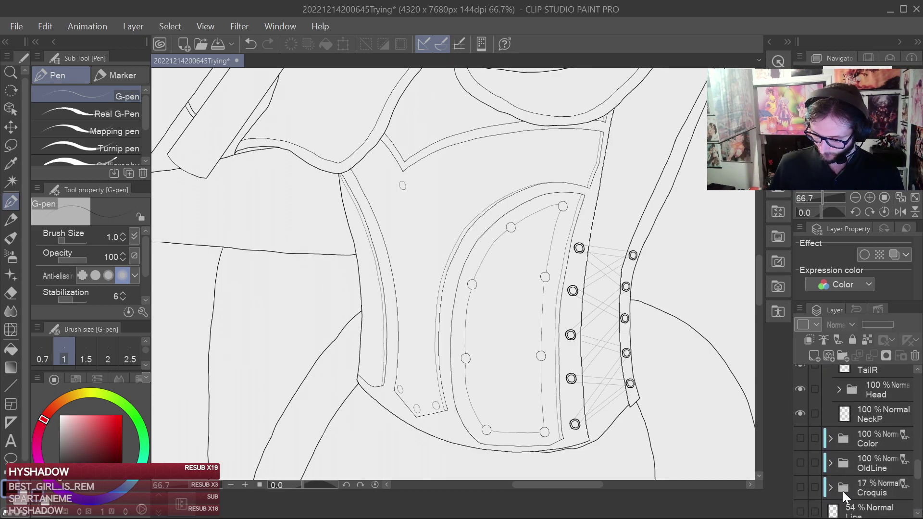
left_click(842, 466)
left_click(832, 464)
scroll(919, 438, "down", 5)
scroll(917, 429, "up", 3)
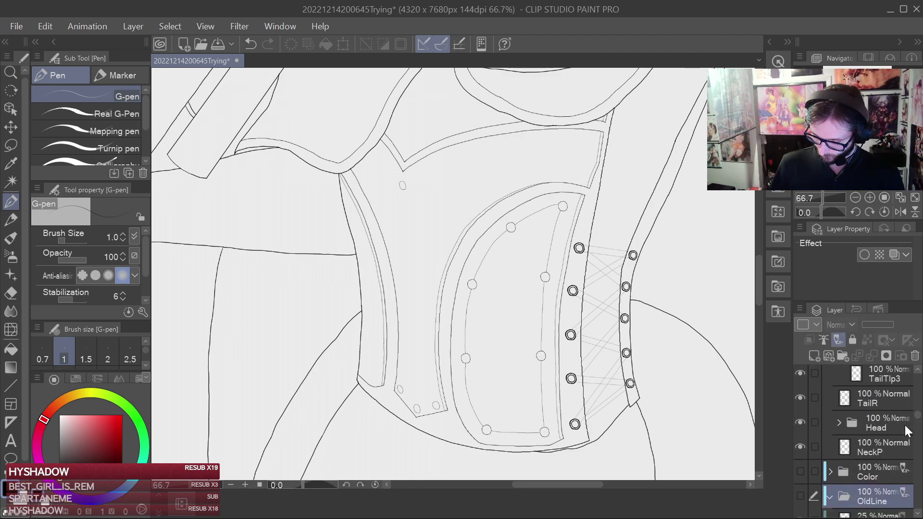
left_click(832, 472)
Select Layer 23 Copy in the Armor folder and save the document.
scroll(920, 403, "down", 4)
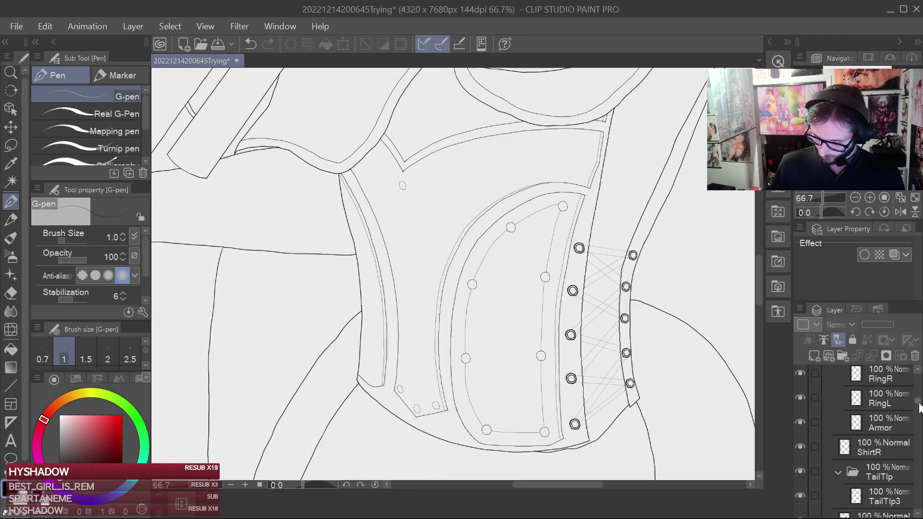
left_click_drag(920, 400, 920, 389)
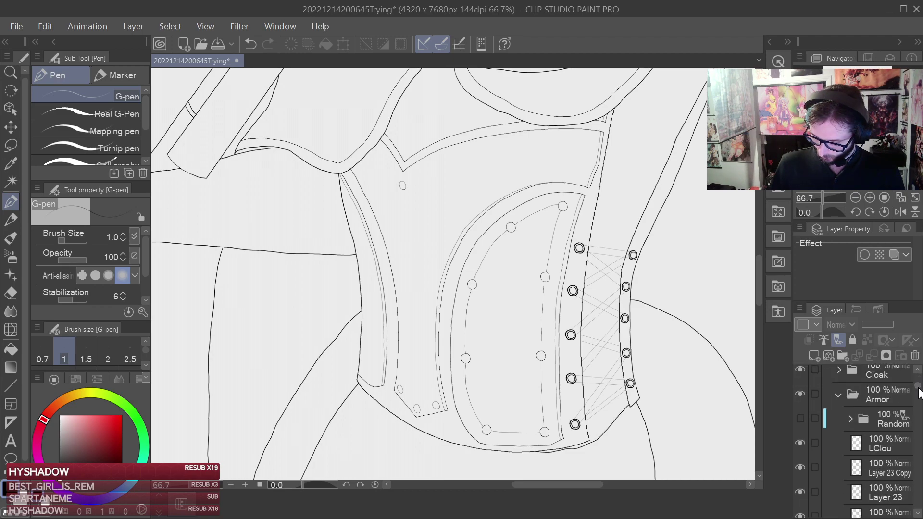
left_click(894, 470)
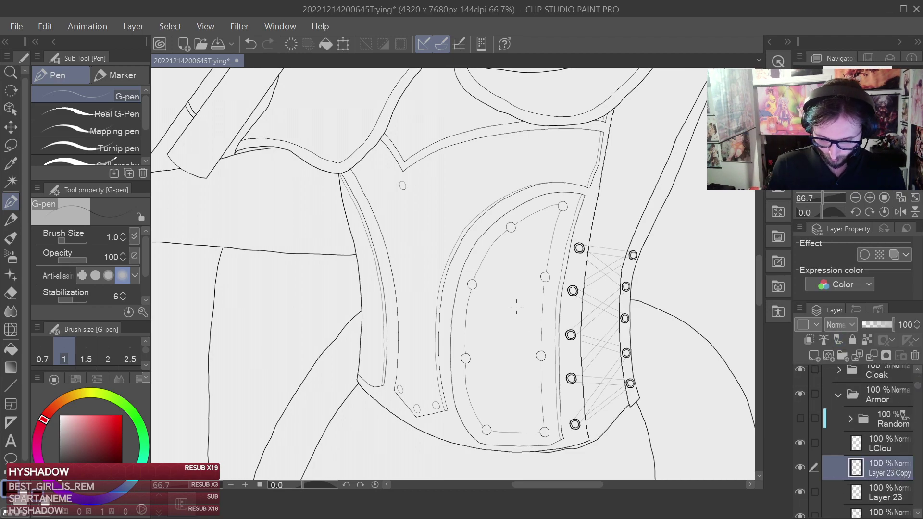
key("ctrl+s")
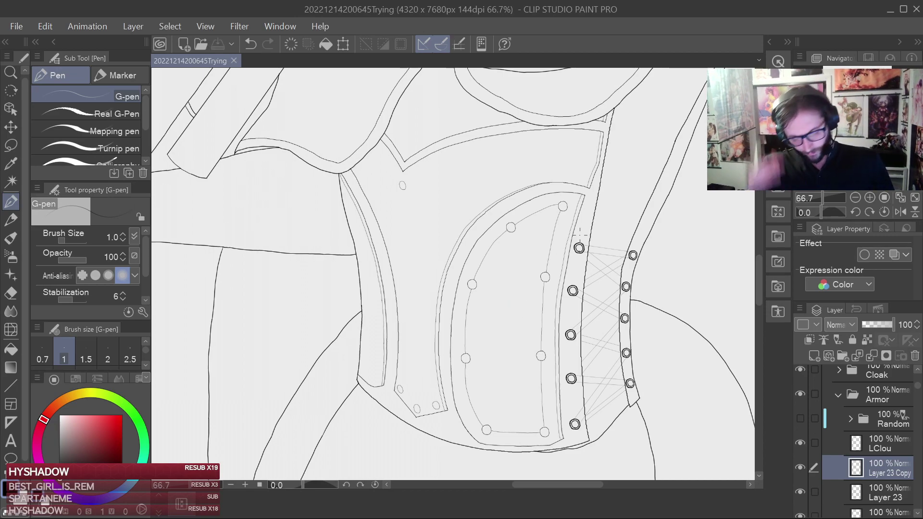
Sketch small rivet ovals on Layer 23 Copy along the curved corset edge beside the rounded side panel.
mouse_move(565, 289)
left_mouse_down()
mouse_move(545, 309)
mouse_move(570, 326)
mouse_move(587, 282)
left_mouse_up()
scroll(566, 325, "up", 2)
left_click_drag(558, 324, 636, 261)
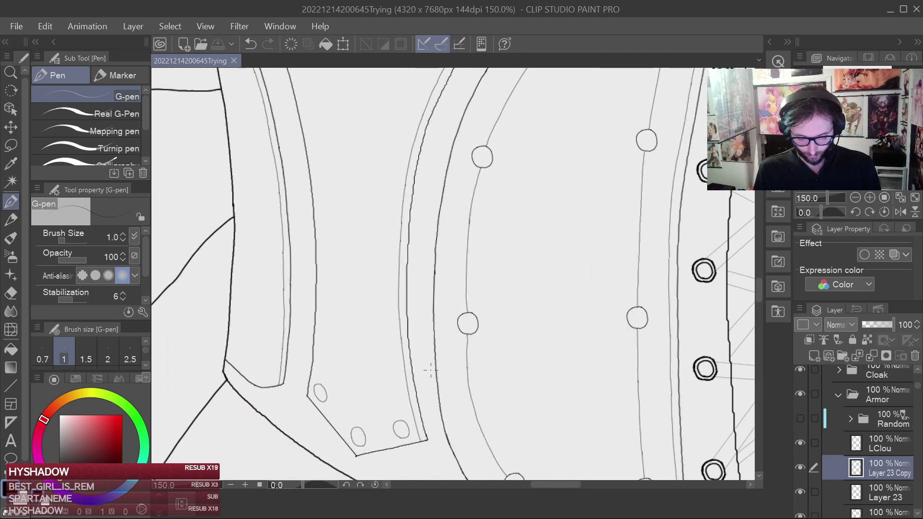
left_click_drag(390, 304, 387, 309)
left_click_drag(409, 227, 399, 302)
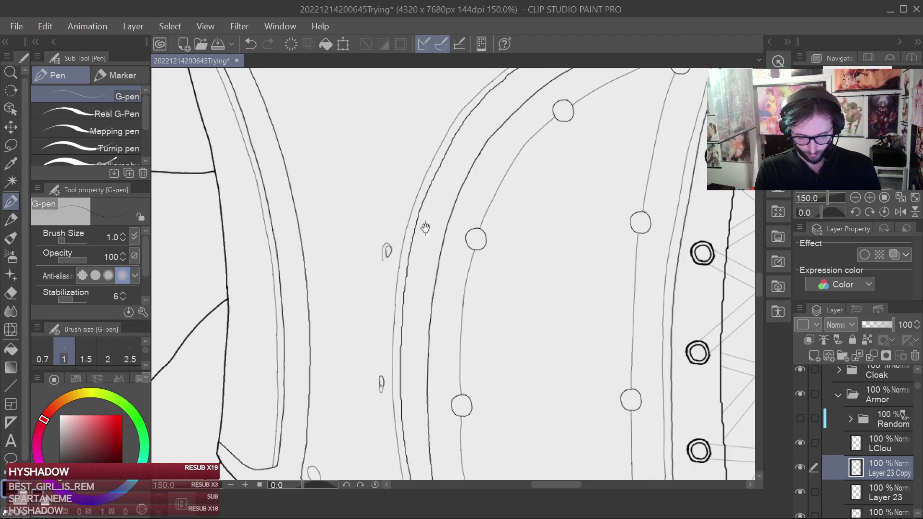
scroll(387, 249, "up", 5)
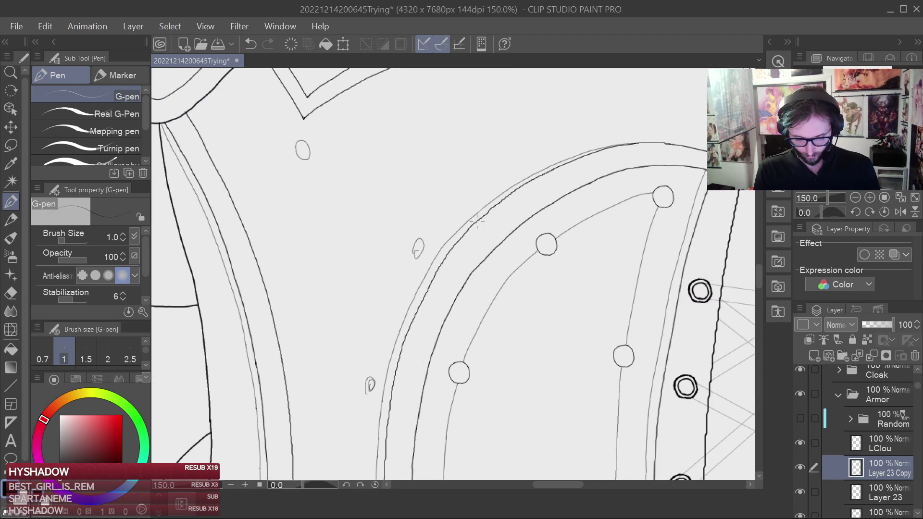
scroll(414, 253, "up", 4)
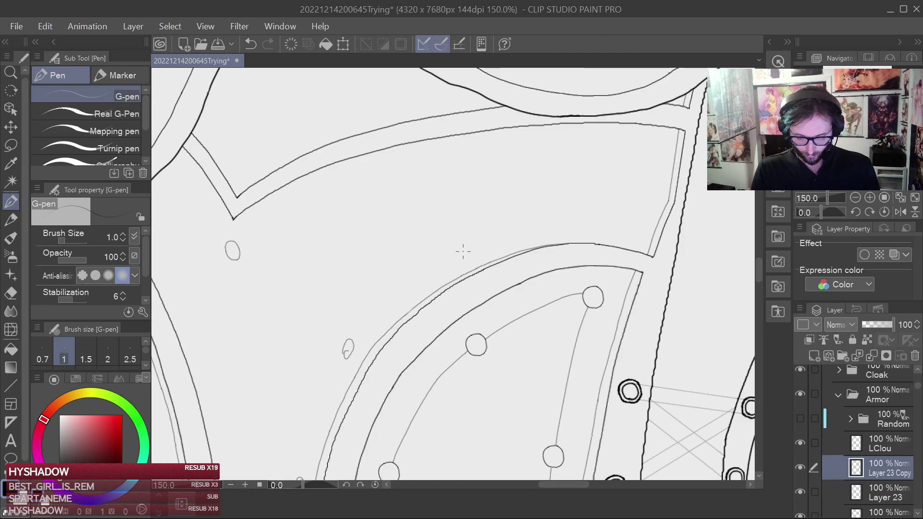
Sketch more rivet ovals over the top of the rounded panel, in the upper corner and below the corset's top trim.
left_click_drag(469, 251, 534, 143)
left_click_drag(534, 216, 533, 286)
scroll(514, 201, "up", 2)
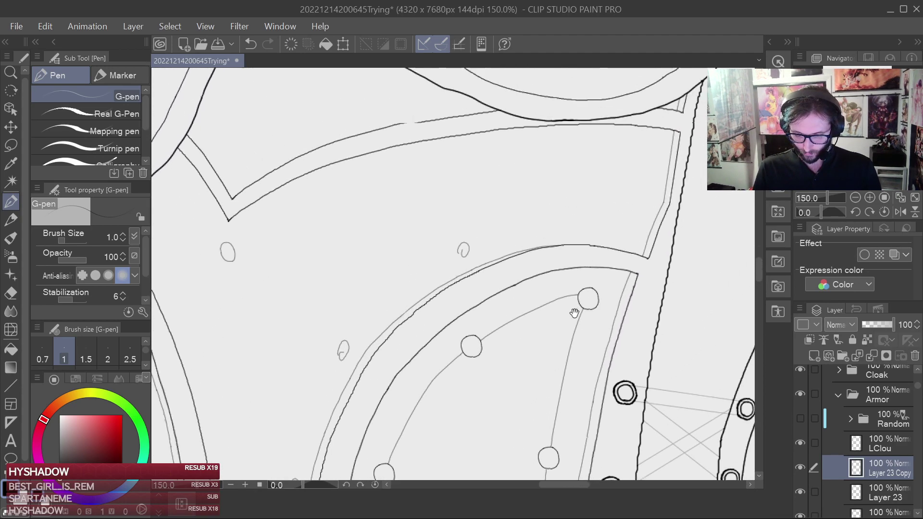
mouse_move(624, 234)
left_mouse_down()
mouse_move(621, 243)
mouse_move(625, 236)
left_mouse_up()
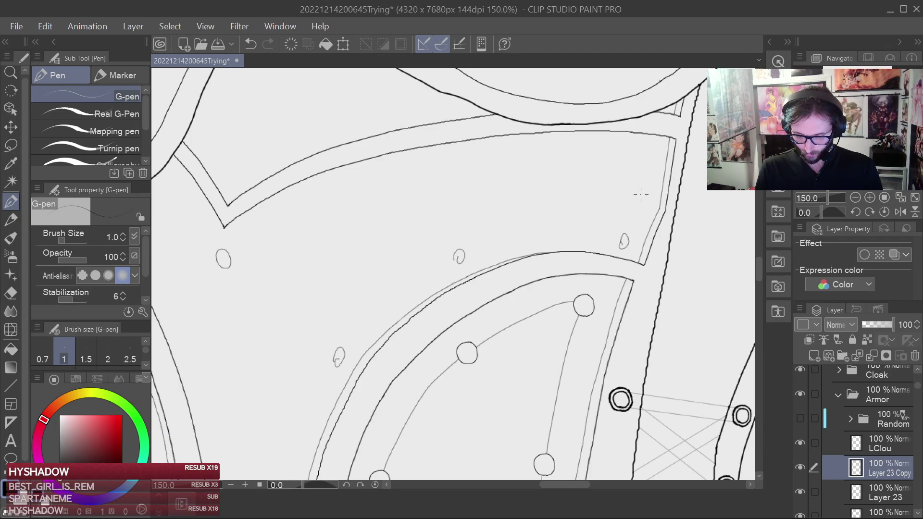
left_click_drag(645, 150, 652, 156)
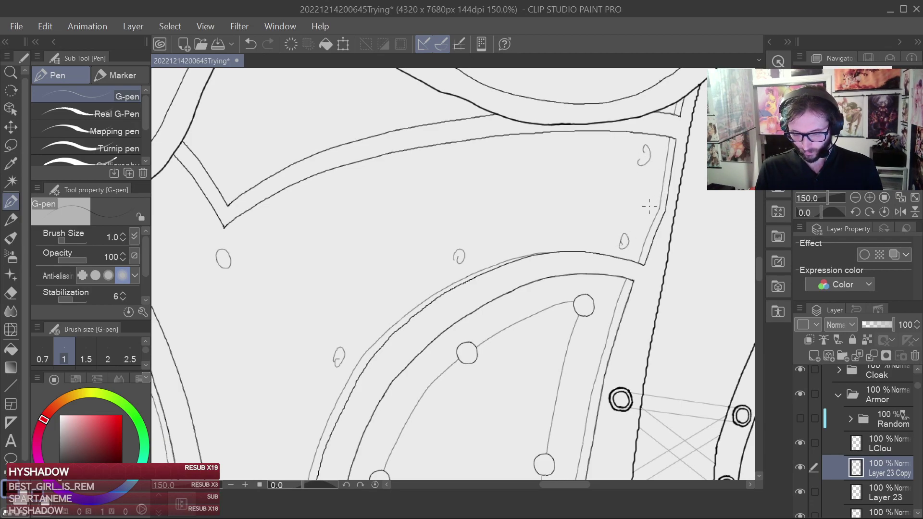
left_click_drag(637, 218, 680, 205)
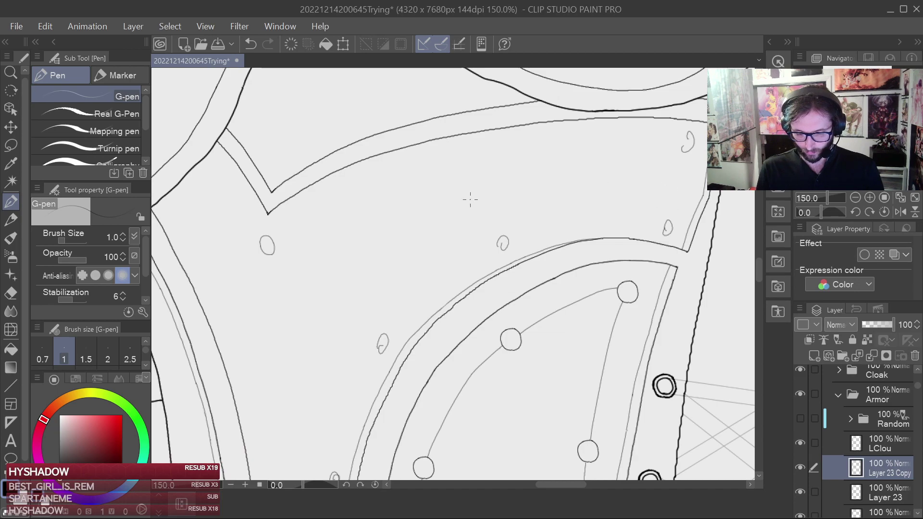
left_click_drag(407, 166, 409, 182)
mouse_move(570, 132)
left_mouse_down()
mouse_move(560, 144)
mouse_move(576, 137)
left_mouse_up()
Undo all the rivet ovals sketched on Layer 23 Copy.
key("ctrl+z")
key("ctrl+z")
key("ctrl+z")
key("ctrl+z")
key("ctrl+z")
key("ctrl+z")
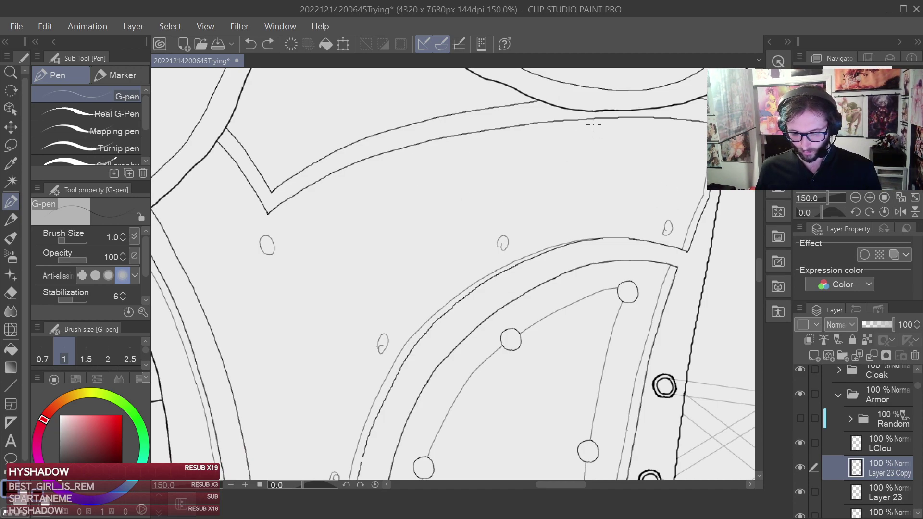
left_click_drag(510, 354, 608, 131)
key("ctrl+z")
left_click_drag(555, 298, 606, 153)
key("ctrl+z")
key("ctrl+z")
Add a new raster layer above Layer 23 Copy and move it above the LClou layer.
left_click_drag(553, 301, 585, 157)
left_click(827, 355)
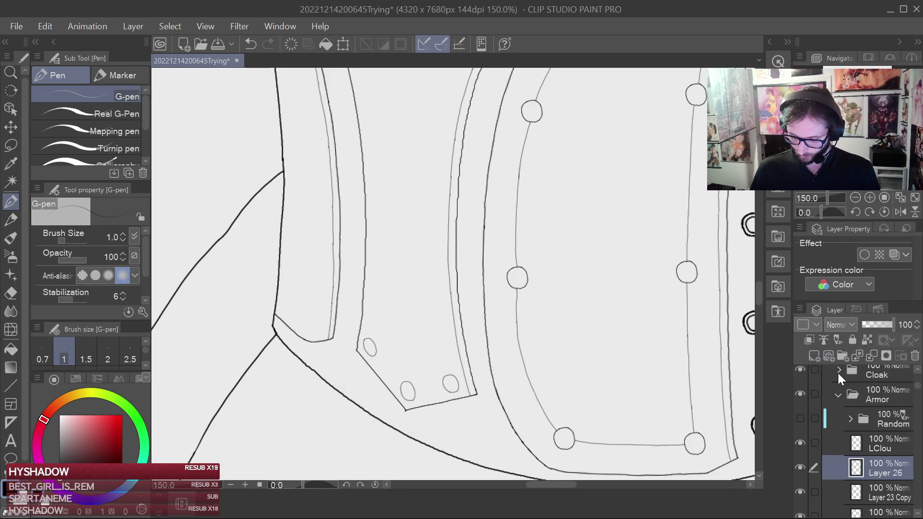
left_click_drag(890, 473, 890, 437)
left_click_drag(437, 301, 441, 392)
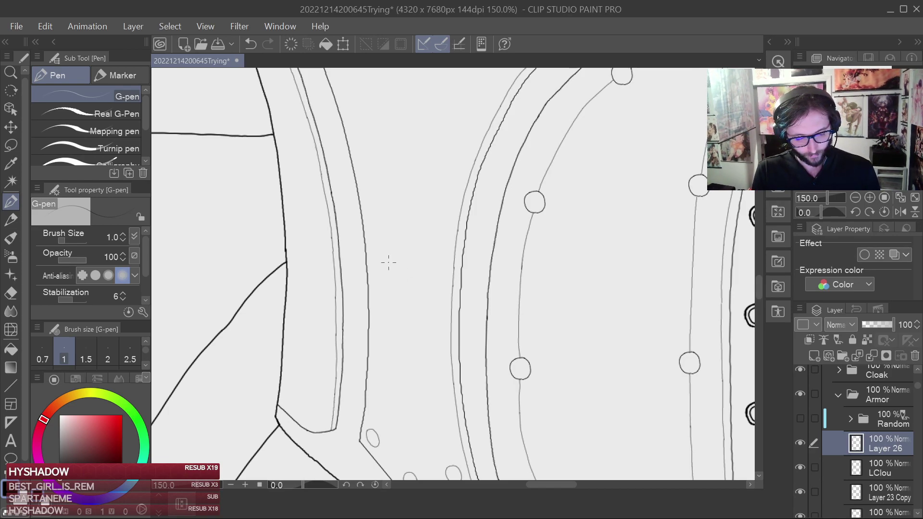
Undo the new layer's move and its creation.
key("ctrl+z")
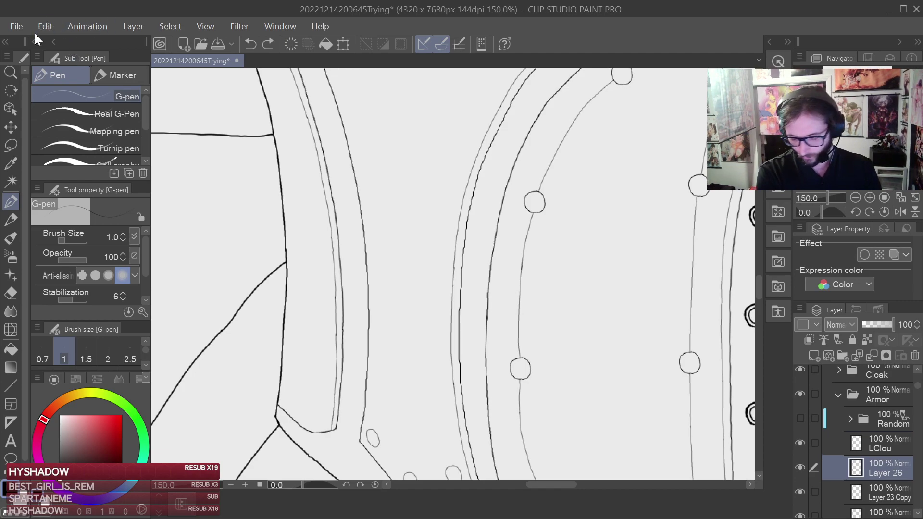
key("ctrl+z")
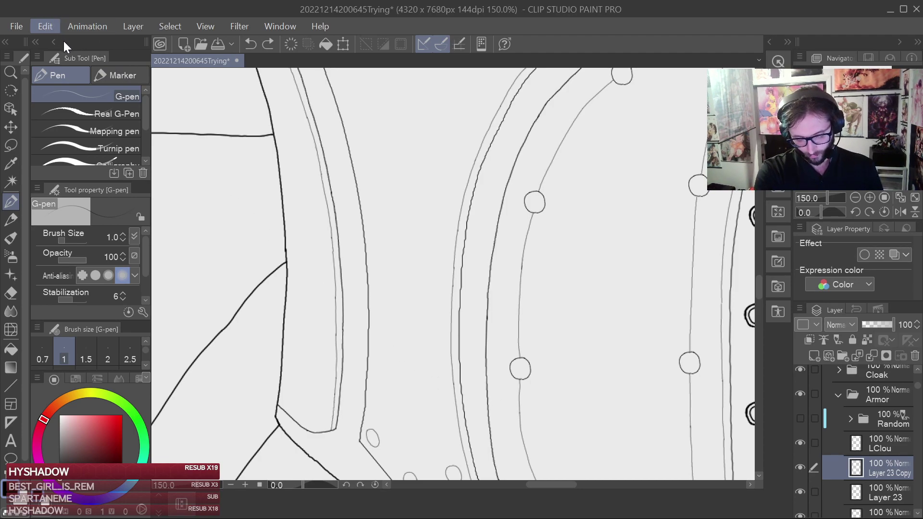
left_click_drag(508, 160, 543, 158)
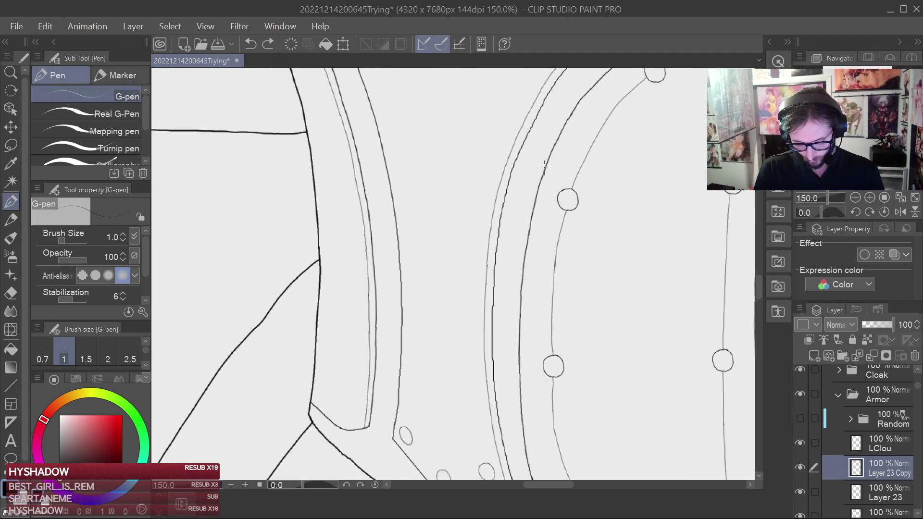
Toggle Layer 23 Copy's visibility to check which corset lines it holds.
scroll(554, 255, "down", 3)
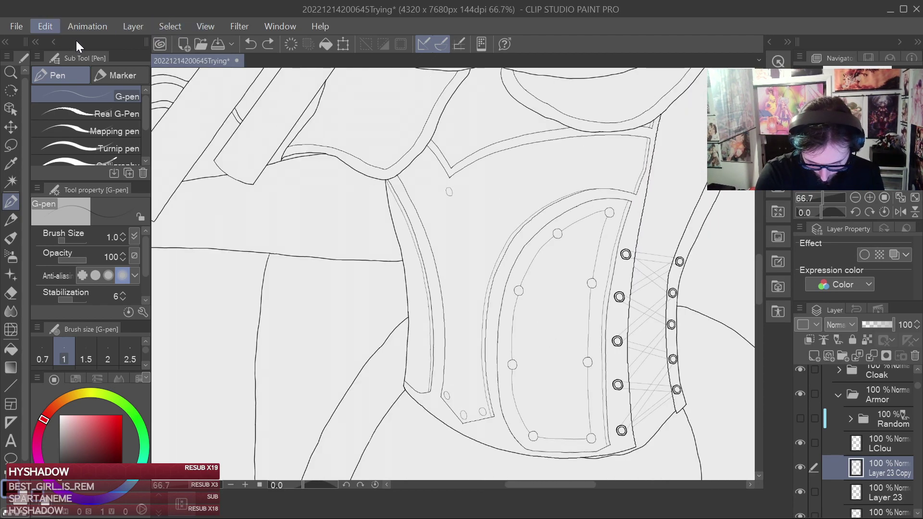
left_click_drag(446, 392, 446, 392)
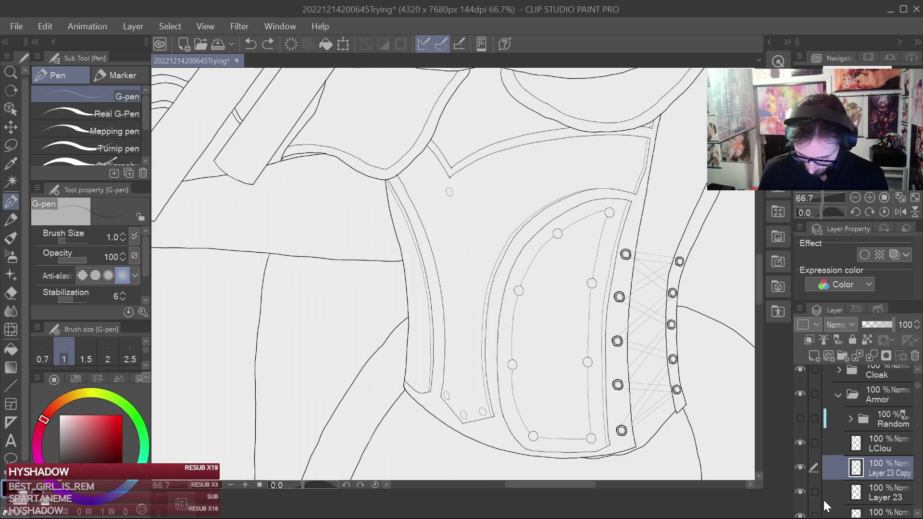
left_click(800, 469)
left_click(800, 471)
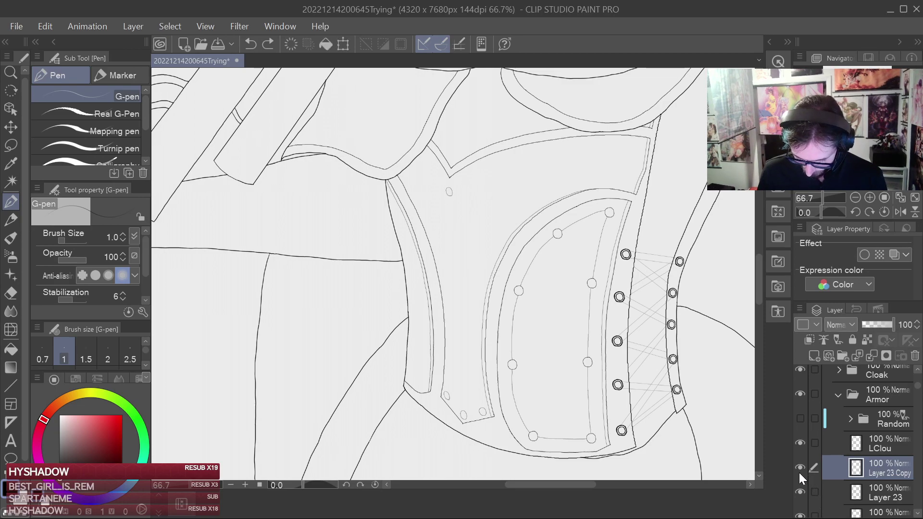
left_click(798, 467)
left_click(797, 468)
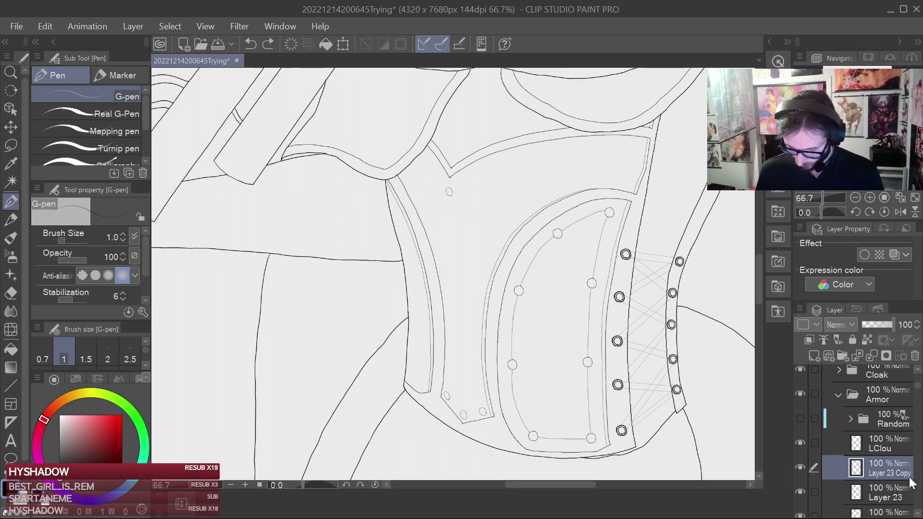
Toggle the visibility of Layer 25 and Layer 24 to check which one holds the three lower rivets.
left_click(918, 513)
left_click(919, 514)
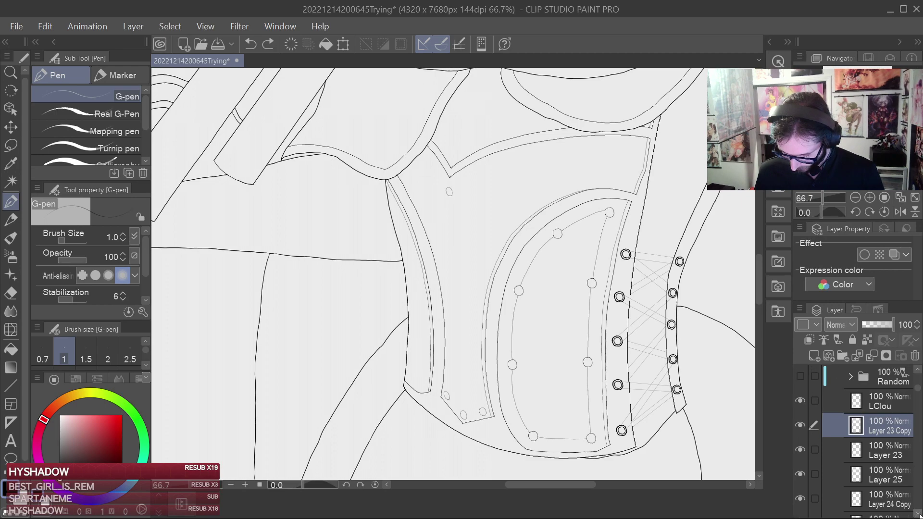
left_click(916, 514)
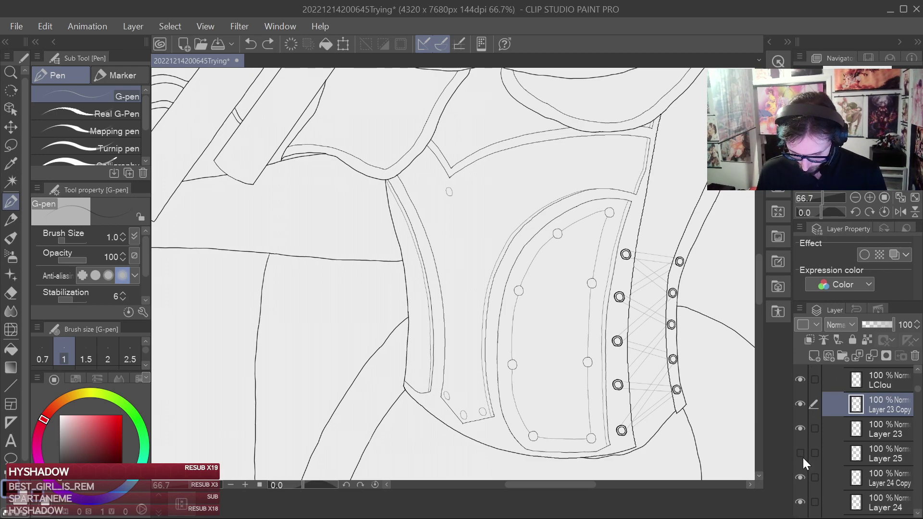
left_click(801, 454)
key("ctrl+plus")
left_click_drag(488, 378, 464, 179)
key("ctrl+plus")
key("ctrl+plus")
key("ctrl+plus")
key("ctrl+plus")
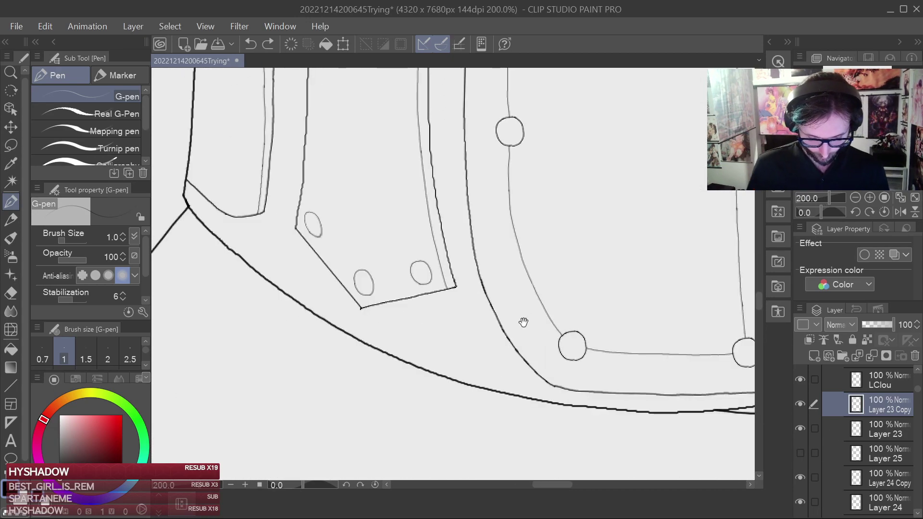
left_click_drag(498, 341, 709, 375)
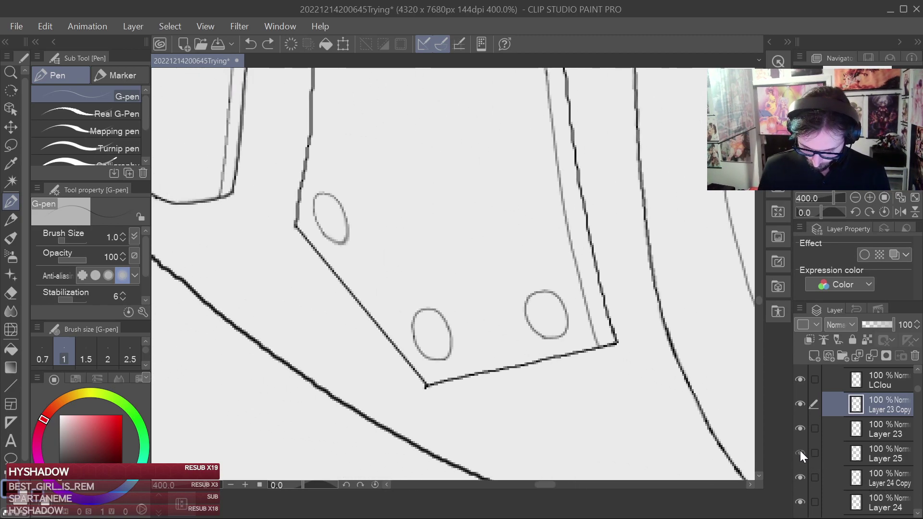
left_click(800, 501)
left_click(800, 502)
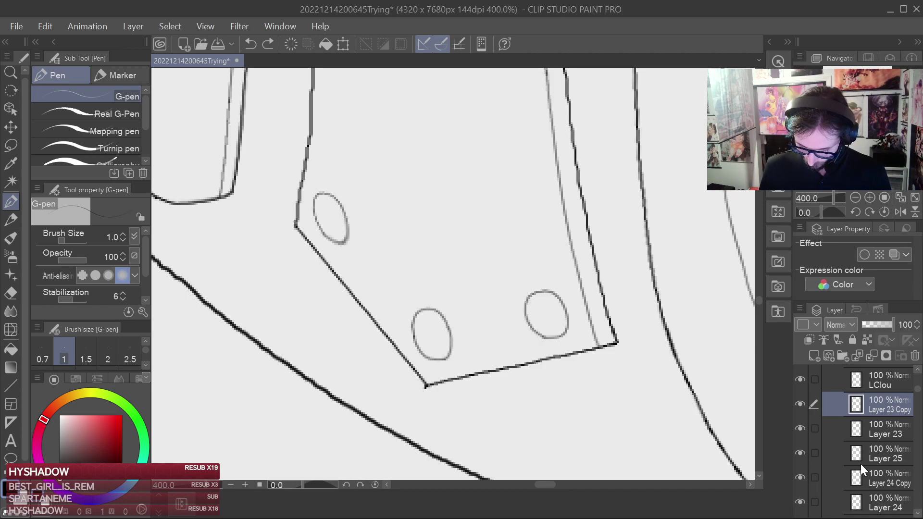
Move Layer 25 above the LClou layer in the Armor folder.
left_click(877, 457)
key("ctrl+minus")
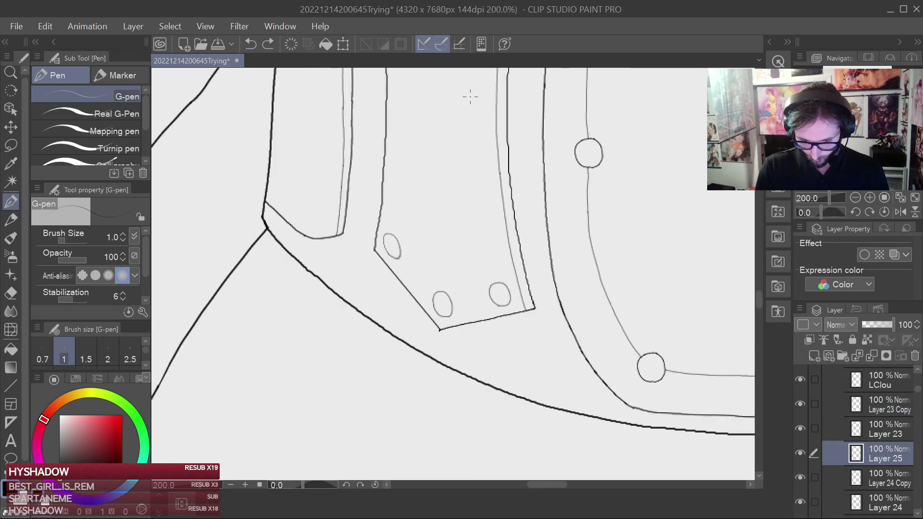
left_click(345, 41)
left_click(507, 207)
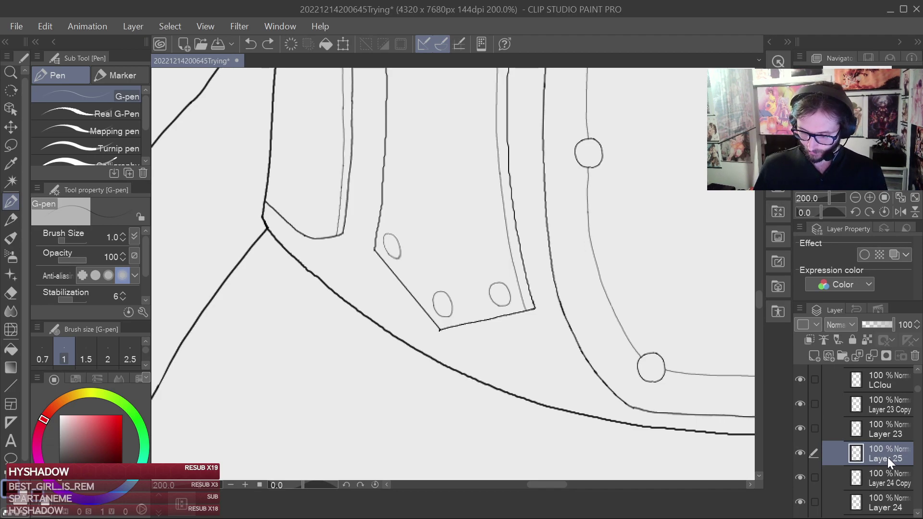
left_click(917, 370)
left_click_drag(879, 479, 895, 397)
Draw two small oval rivets on Layer 25 along the curved inner edge of the corset's side panel, above its three lower rivets.
left_click_drag(621, 235, 537, 395)
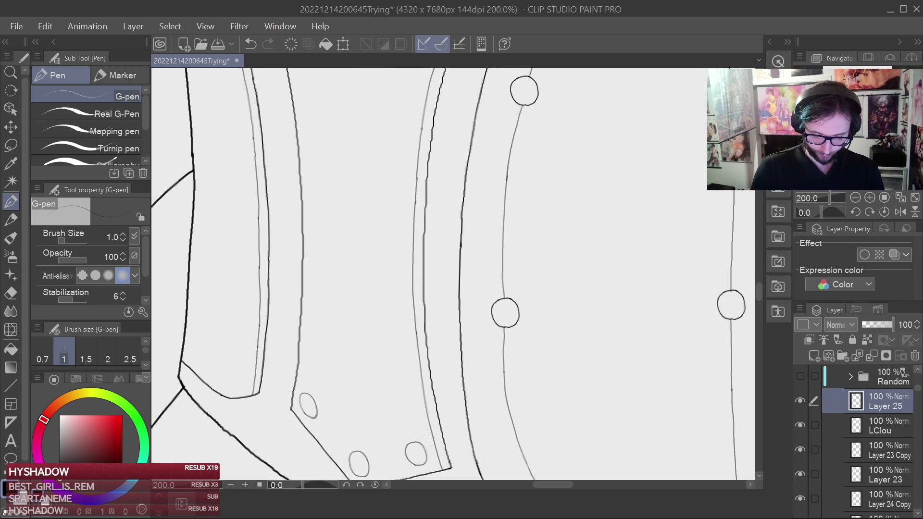
left_click_drag(559, 251, 552, 146)
key("ctrl+z")
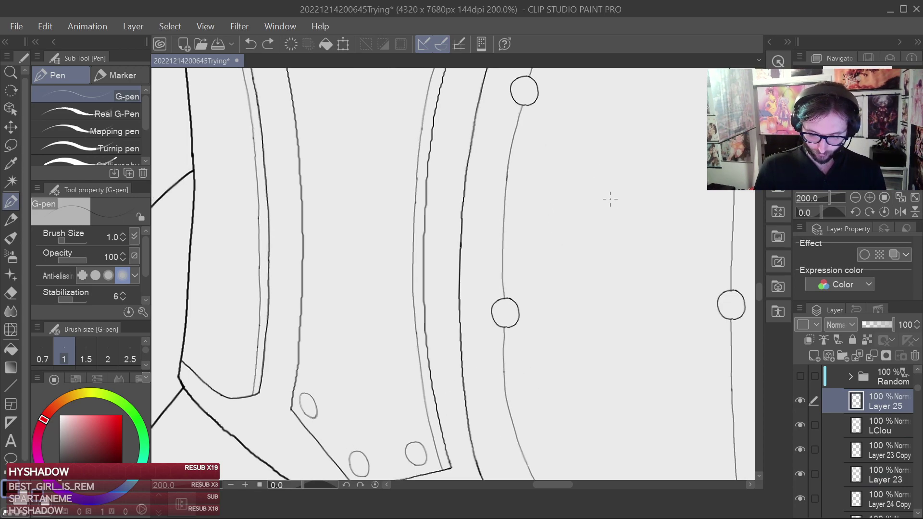
left_click_drag(585, 276, 551, 160)
scroll(543, 189, "down", 1)
left_click_drag(535, 247, 535, 372)
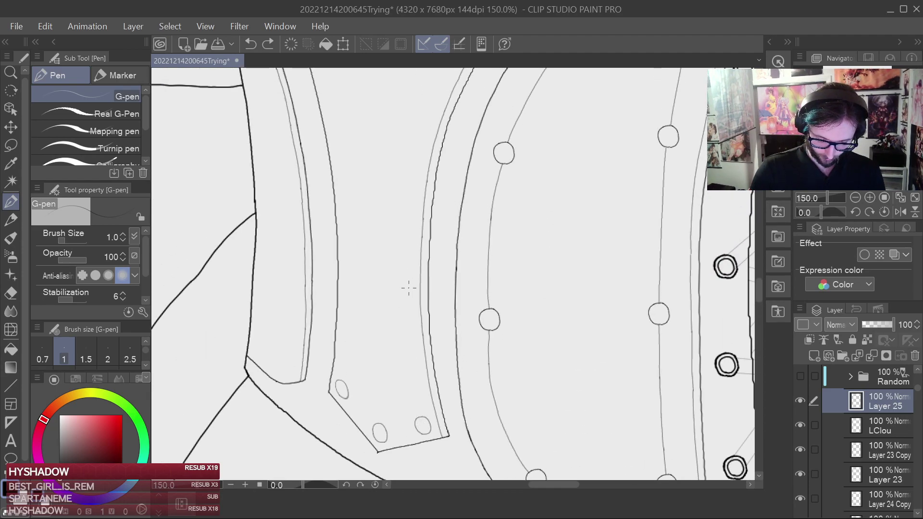
left_click_drag(406, 291, 408, 273)
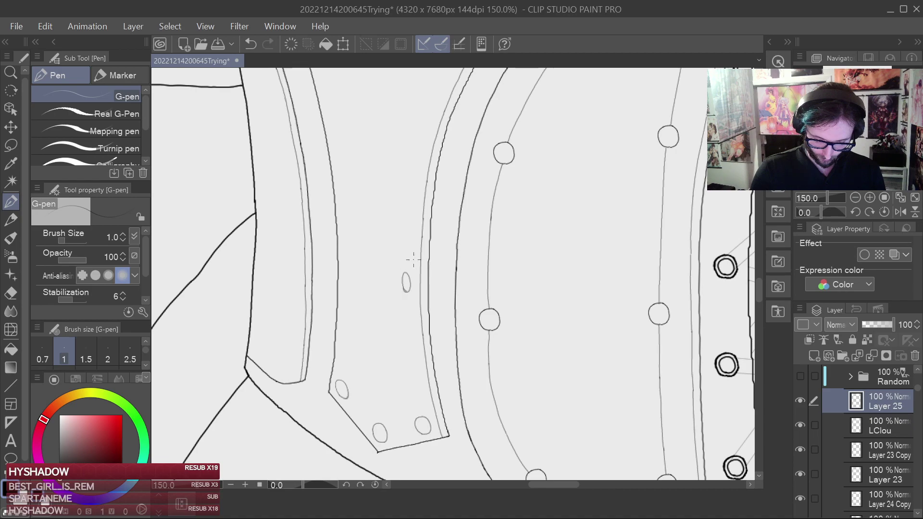
left_click_drag(461, 211, 439, 332)
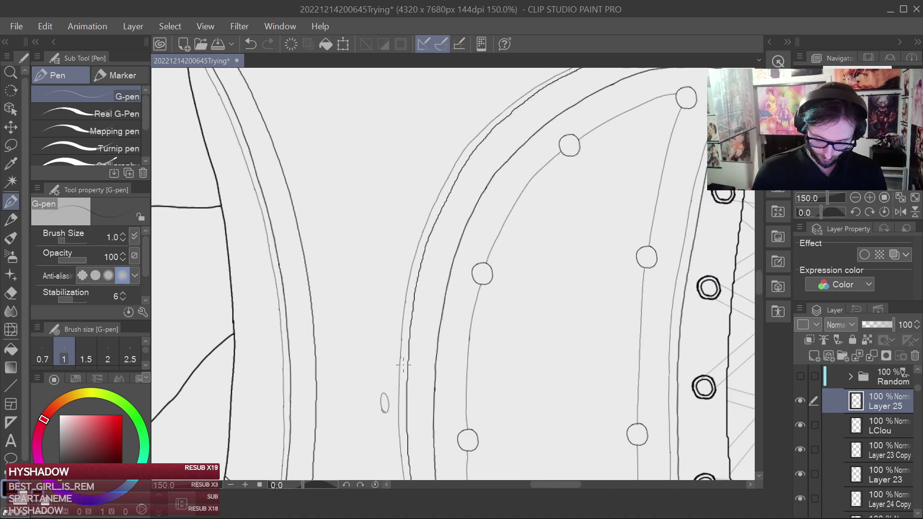
left_click_drag(409, 217, 408, 212)
Draw two small oval rivets above the panel's arched edge, one midway along the arch and one at its corner beside the lacing.
left_click_drag(511, 225, 427, 386)
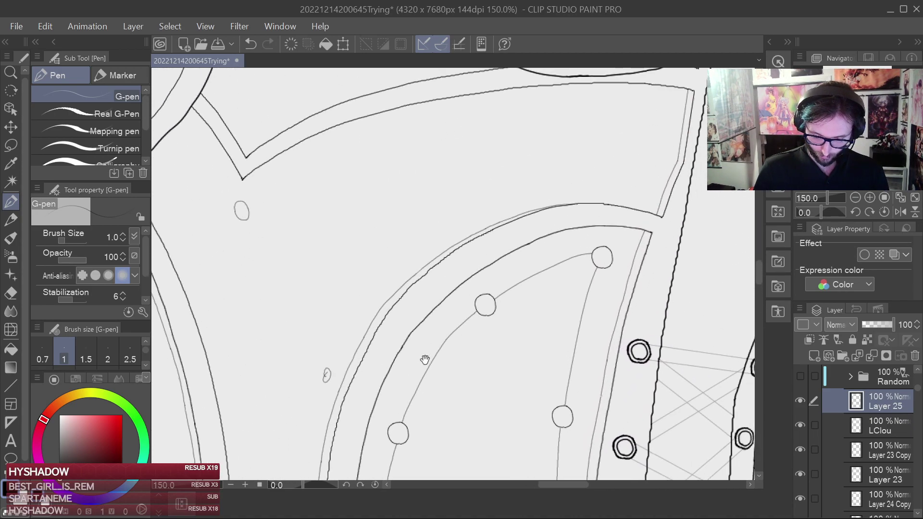
left_click_drag(473, 220, 475, 216)
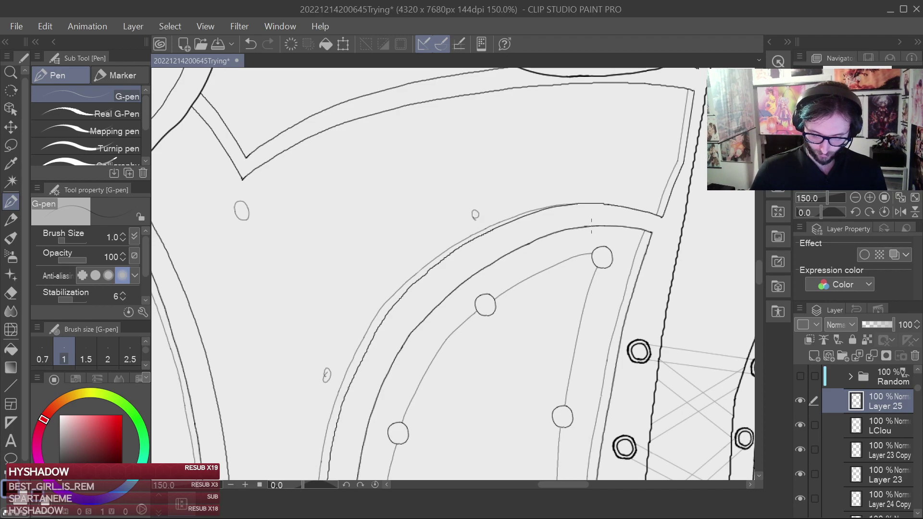
left_click_drag(569, 254, 617, 144)
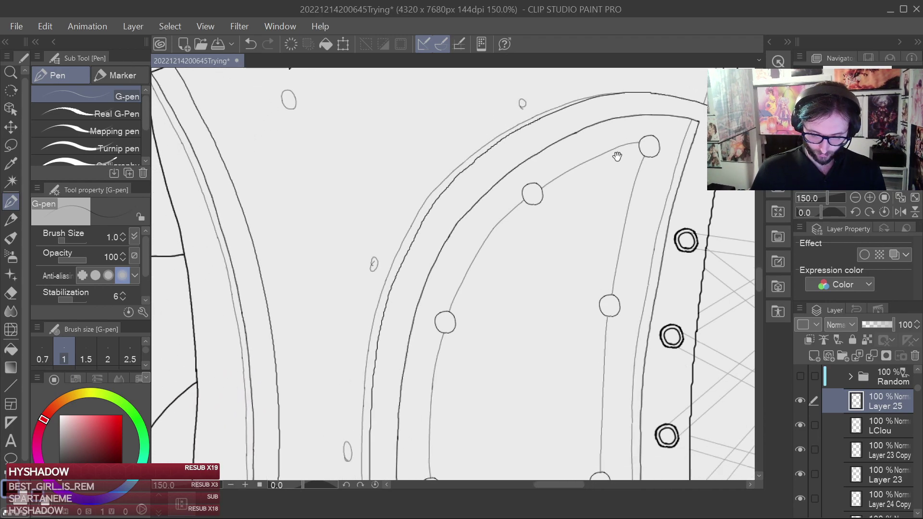
left_click_drag(643, 214, 561, 314)
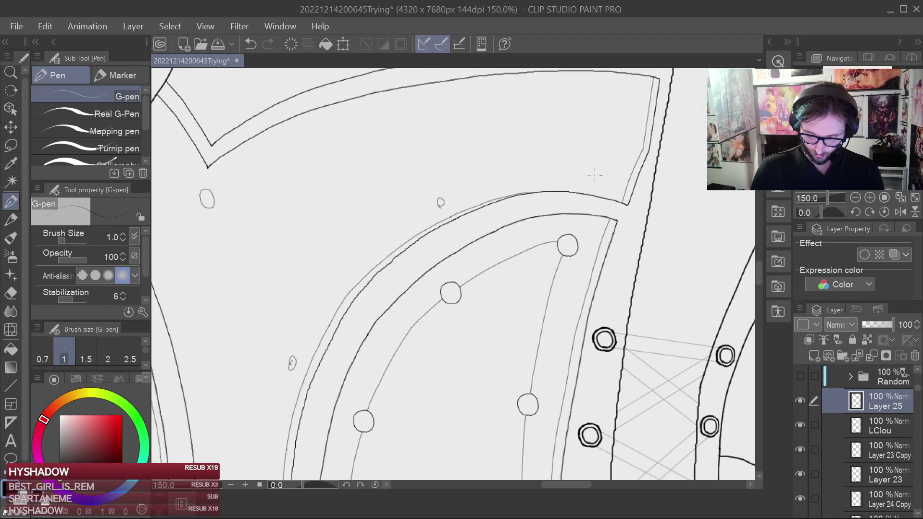
left_click_drag(601, 186, 601, 188)
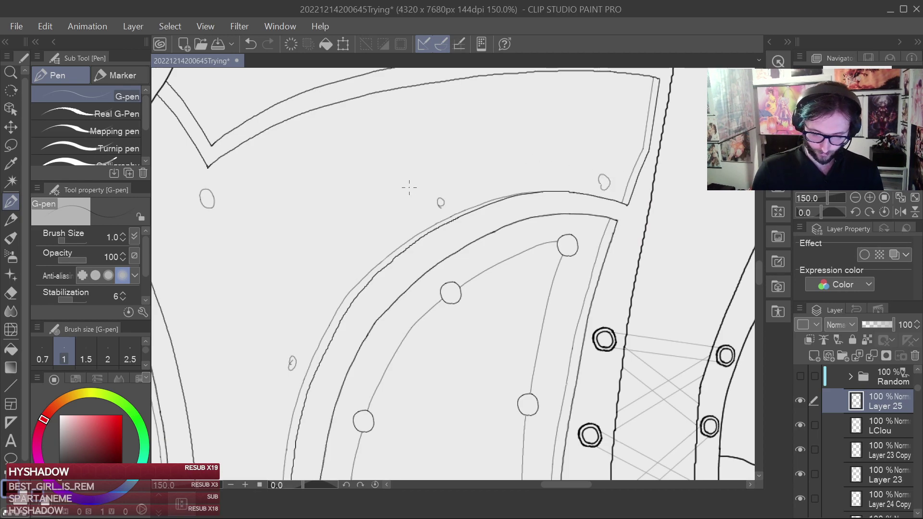
Redraw the rivet midway along the arch slightly farther from the lacing and erase the previous one.
mouse_move(412, 213)
left_mouse_down()
mouse_move(409, 222)
mouse_move(440, 207)
left_mouse_up()
key("e")
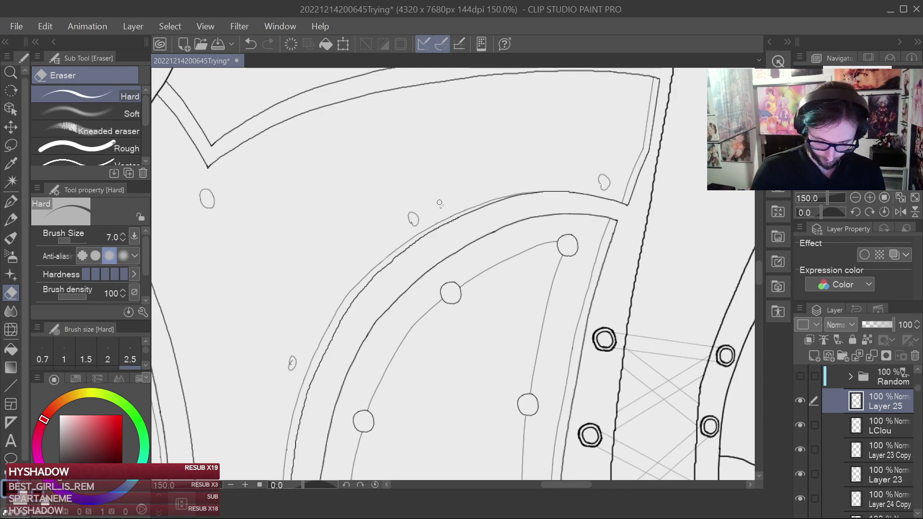
left_click_drag(619, 178, 569, 261)
Draw two rivets beneath the panel's upper edge, one near the lacing corner and one midway along, and save the file.
left_click(10, 202)
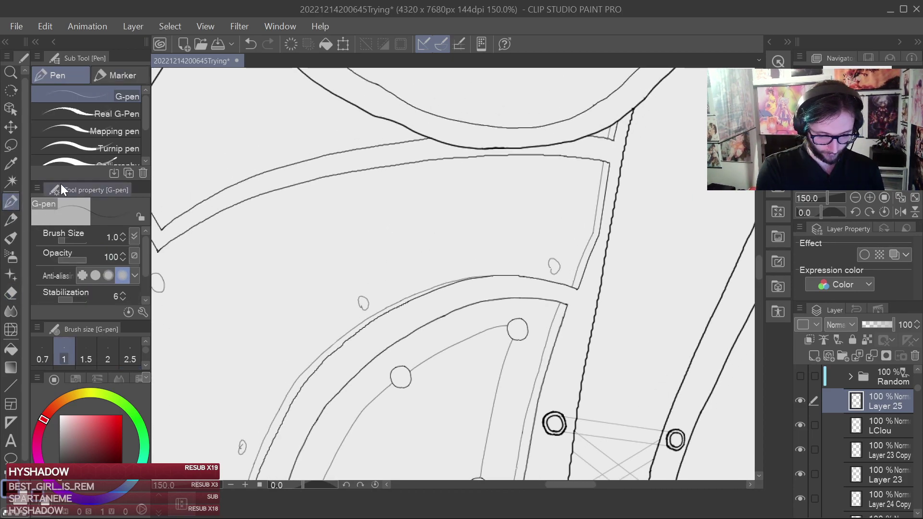
mouse_move(573, 170)
left_mouse_down()
mouse_move(572, 184)
mouse_move(576, 174)
left_mouse_up()
key("ctrl+z")
left_click_drag(558, 262, 680, 258)
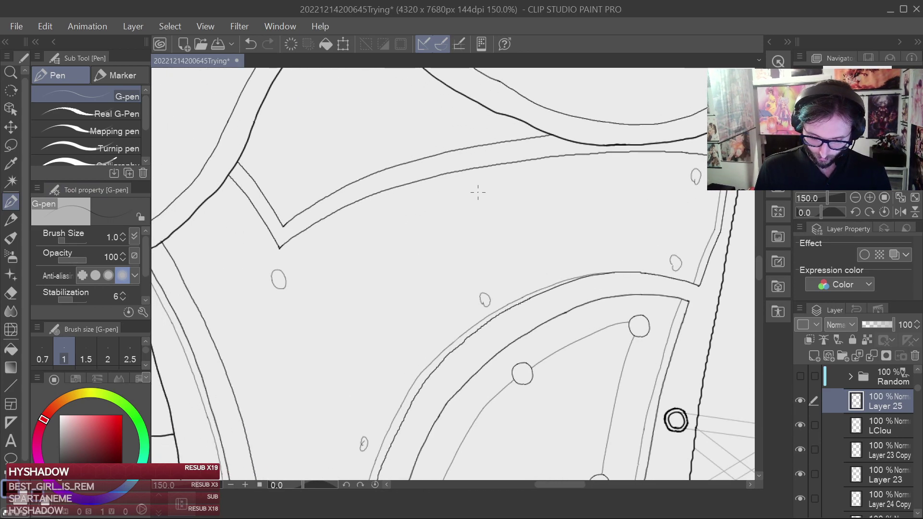
left_click_drag(470, 193, 471, 194)
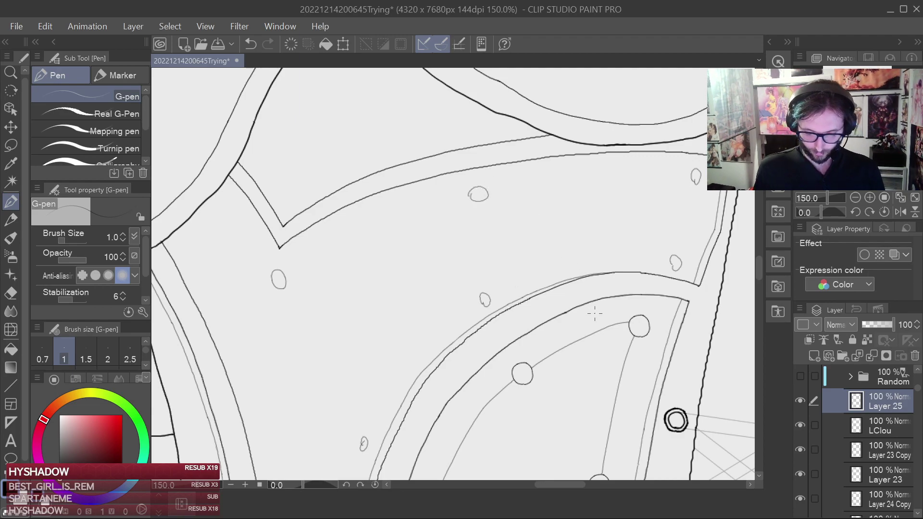
scroll(594, 313, "down", 2)
scroll(663, 326, "down", 3)
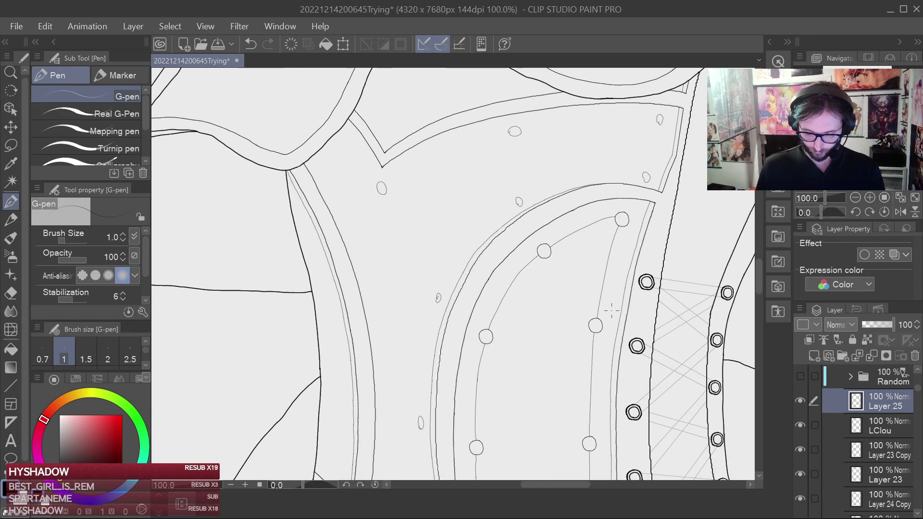
key("ctrl+s")
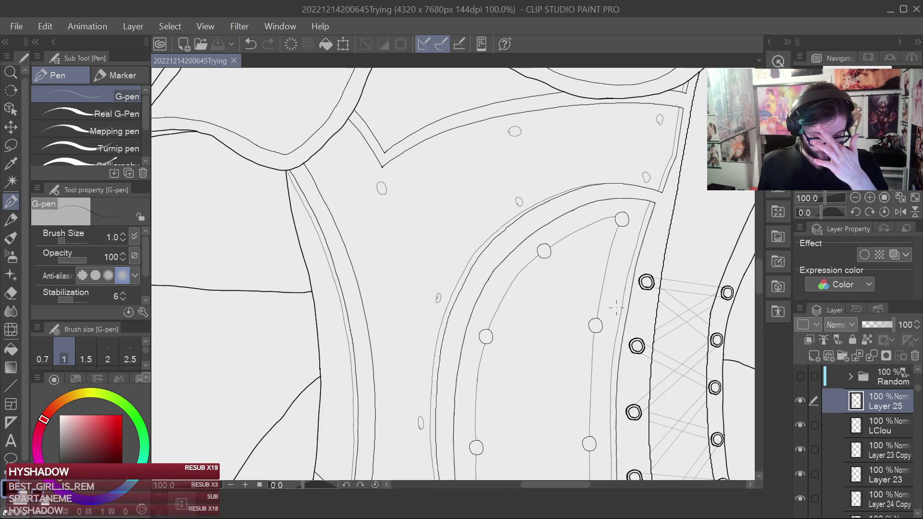
left_click_drag(546, 306, 563, 148)
left_click_drag(568, 191, 553, 252)
scroll(553, 251, "up", 1)
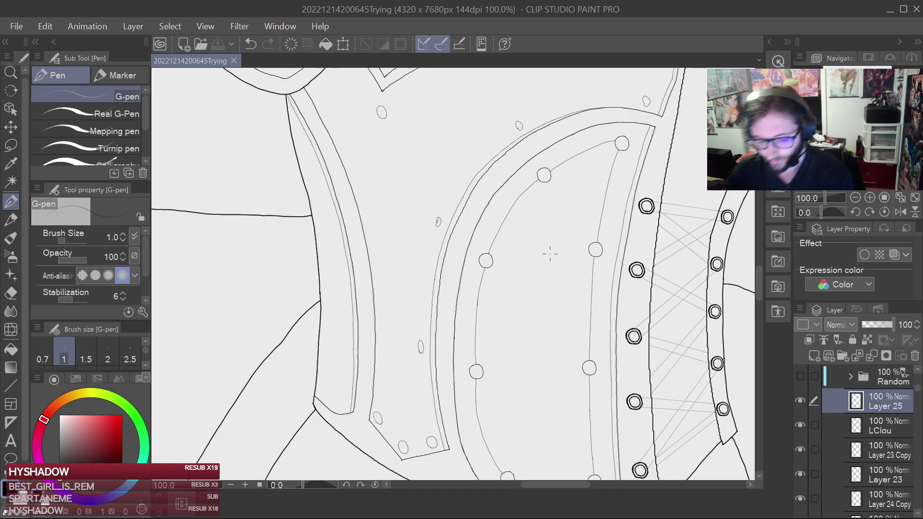
left_click_drag(429, 211, 440, 169)
key("ctrl+z")
Duplicate the Layer 24 rivet and move the copy over the freehand oval halfway up the panel's inner edge.
scroll(433, 264, "up", 2)
left_click_drag(497, 469, 542, 230)
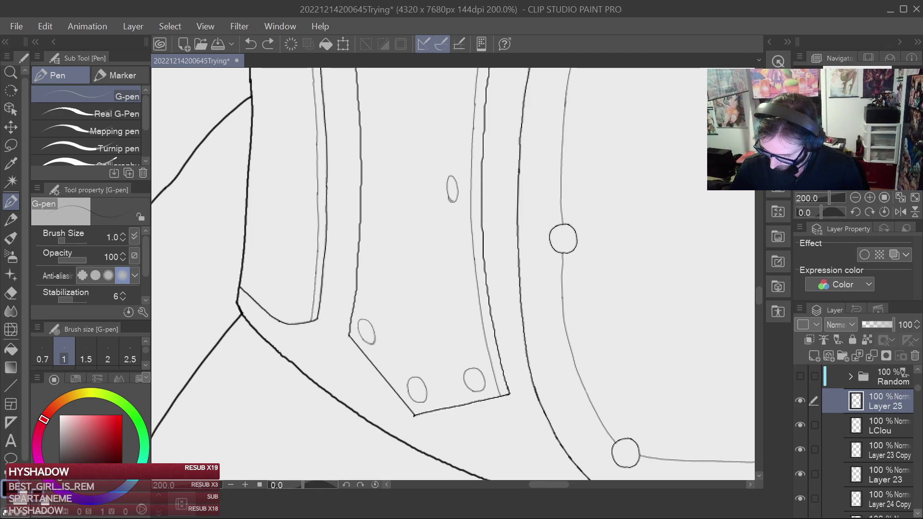
scroll(880, 510, "down", 1)
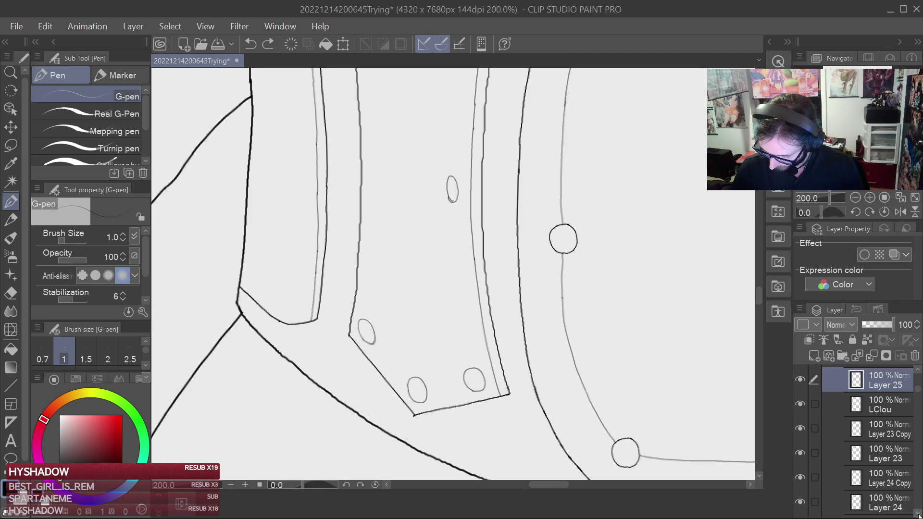
left_click(879, 506)
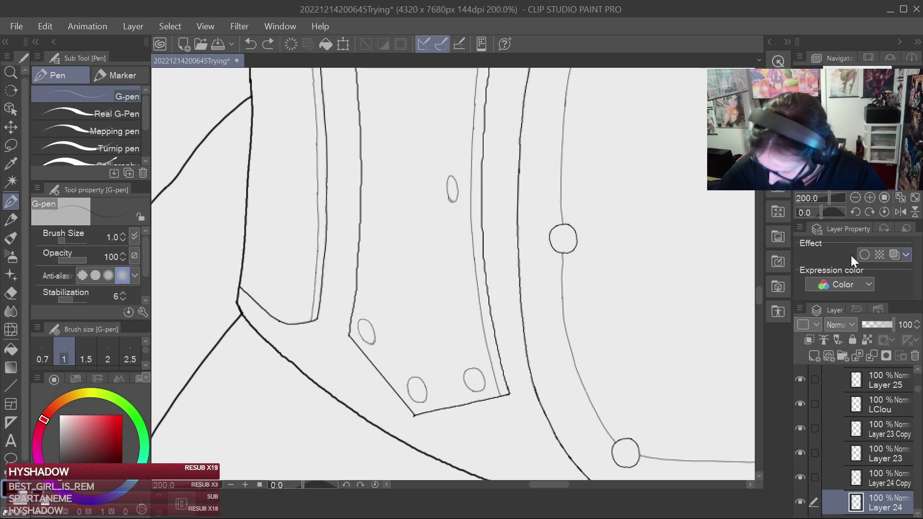
key("ctrl+v")
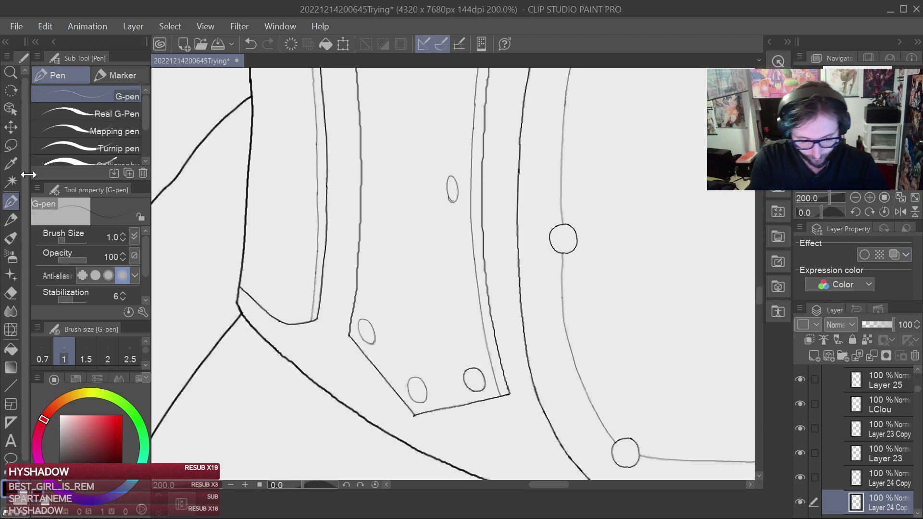
key("k")
left_click_drag(421, 360, 486, 183)
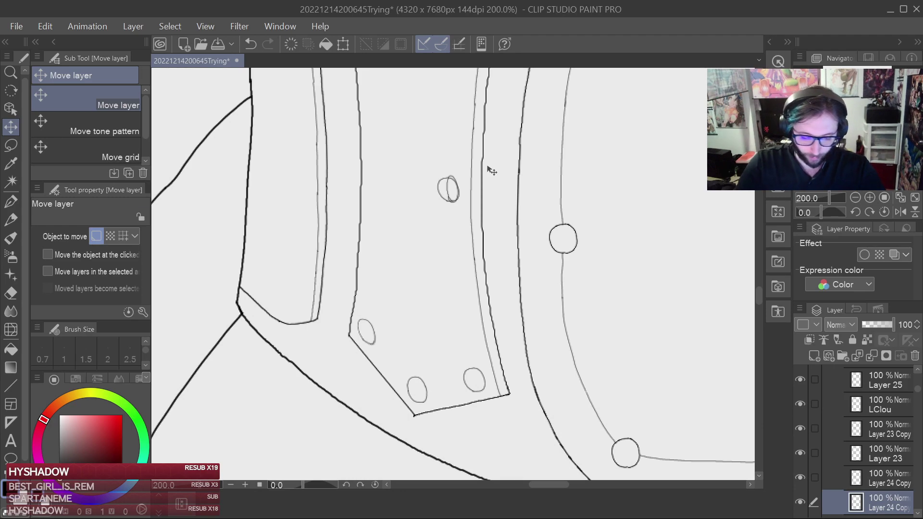
left_click_drag(511, 219, 515, 222)
key("Left")
key("Left")
Erase the freehand oval on Layer 25 beneath the copied rivet and save the file.
left_click(893, 391)
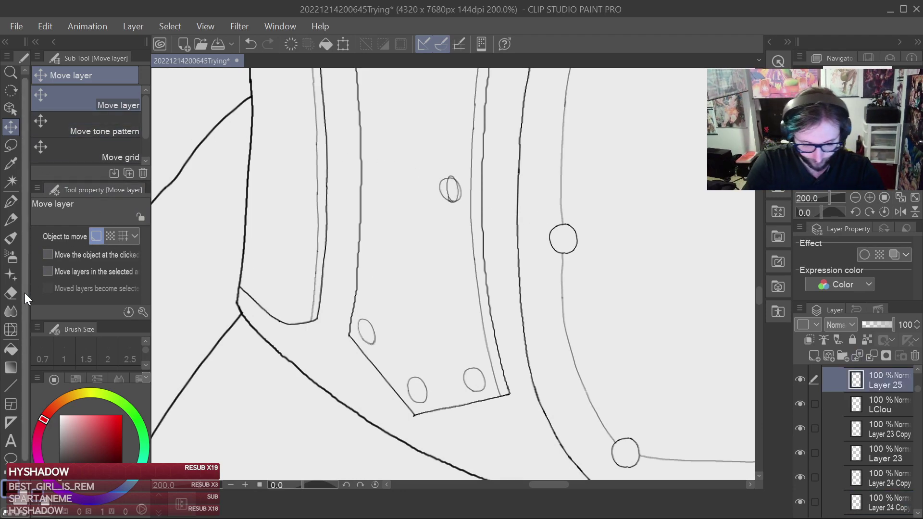
left_click(11, 293)
left_click_drag(450, 178, 450, 209)
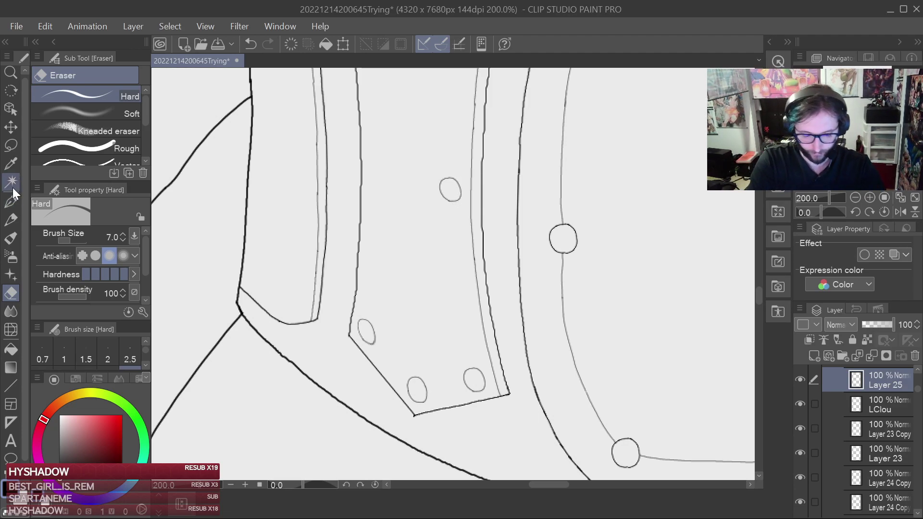
left_click(11, 127)
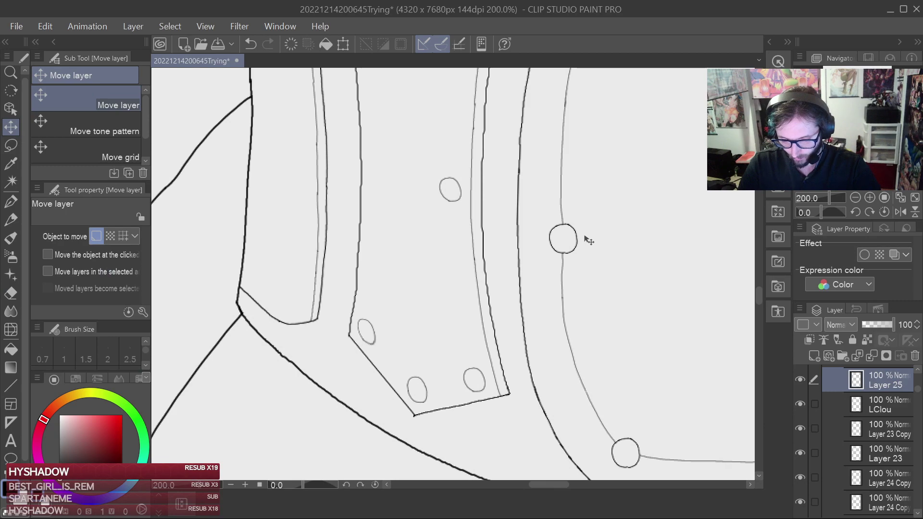
left_click_drag(581, 231, 582, 300)
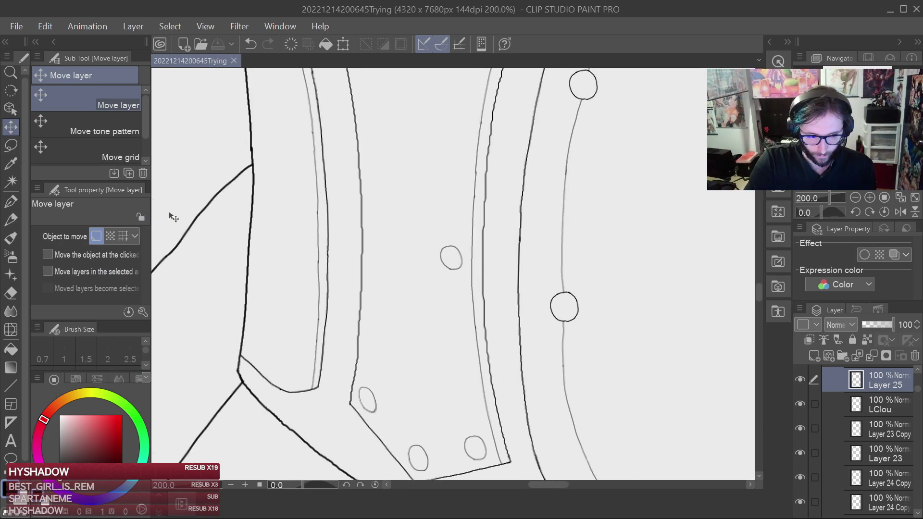
left_click(343, 43)
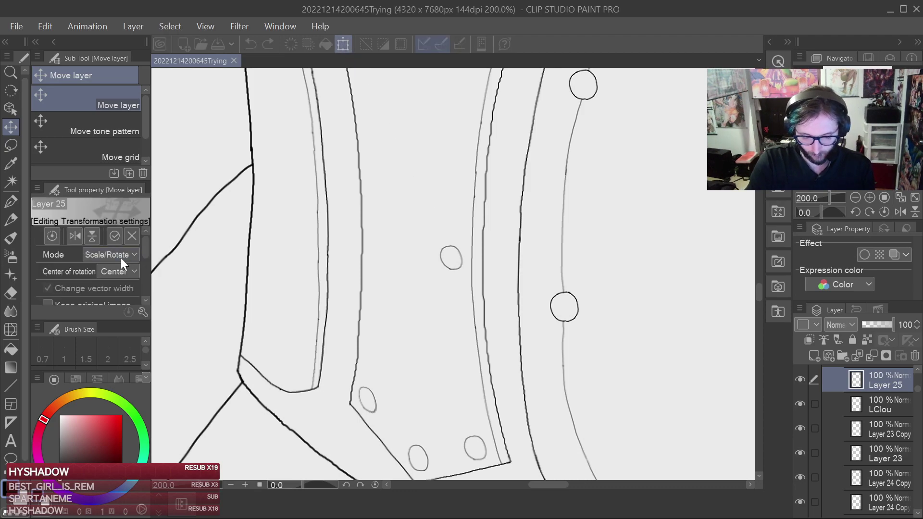
left_click(114, 348)
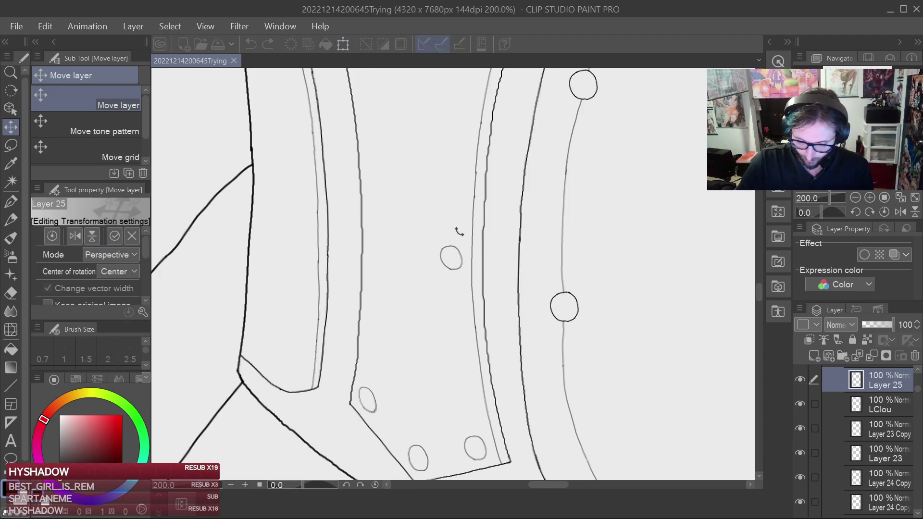
left_click(344, 44)
scroll(528, 264, "down", 4)
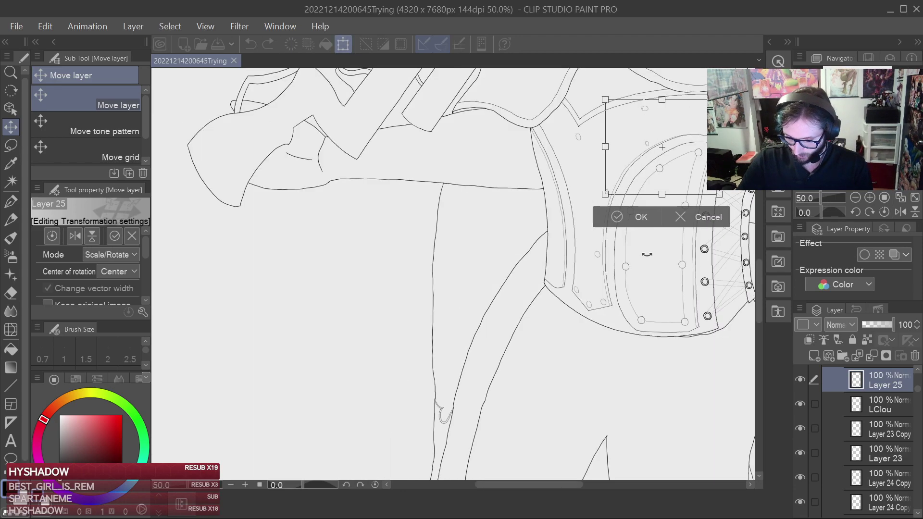
left_click(694, 215)
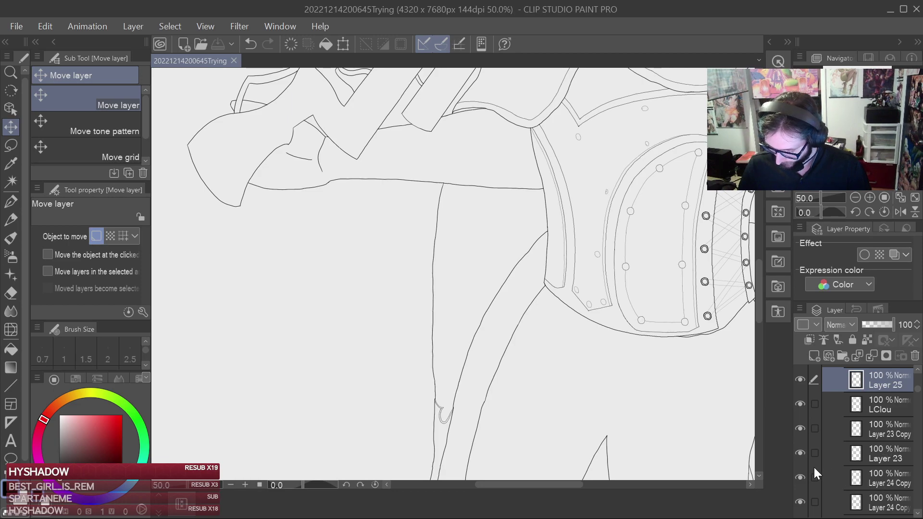
Toggle the visibility of the Layer 24 copies to check which one holds the newly placed rivet.
left_click(800, 478)
left_click(801, 477)
left_click(802, 501)
left_click(802, 502)
left_click(803, 502)
left_click(801, 503)
Start a transformation of the rivet on Layer 24 Copy 2 in Perspective mode.
left_click(881, 503)
scroll(854, 479, "down", 2)
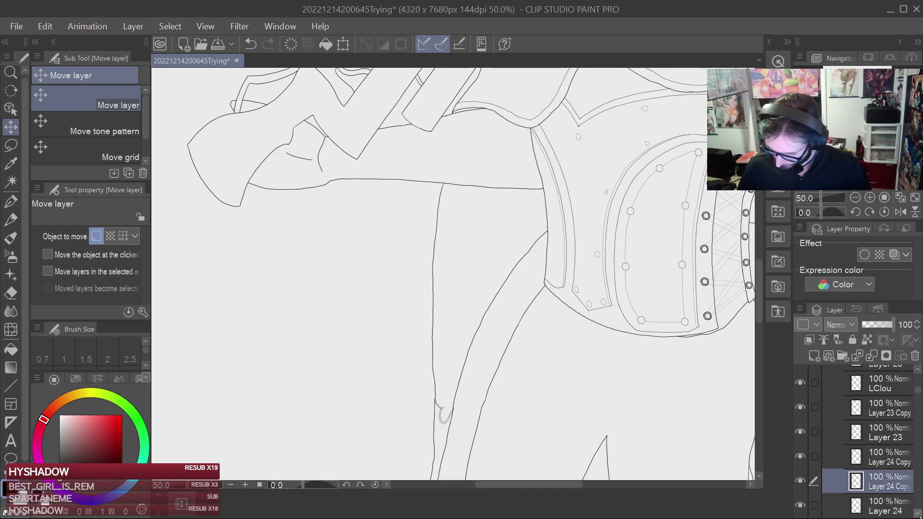
left_click(343, 43)
scroll(636, 258, "up", 2)
scroll(637, 258, "up", 2)
left_click_drag(566, 237, 623, 299)
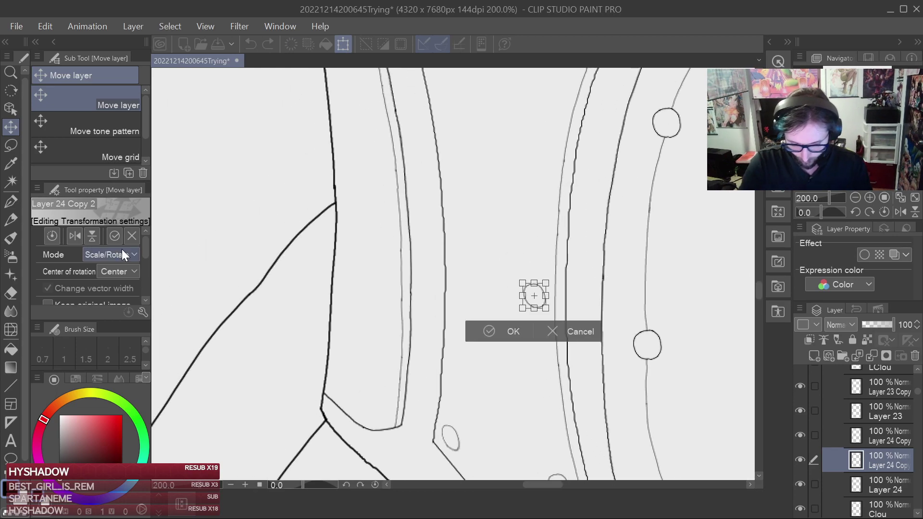
left_click(119, 358)
Distort the rivet on Layer 24 Copy 2 in perspective, stretching it slightly upward, apply the transformation and save the file.
scroll(566, 275, "up", 2)
left_click_drag(478, 292, 481, 291)
left_click_drag(479, 342, 482, 342)
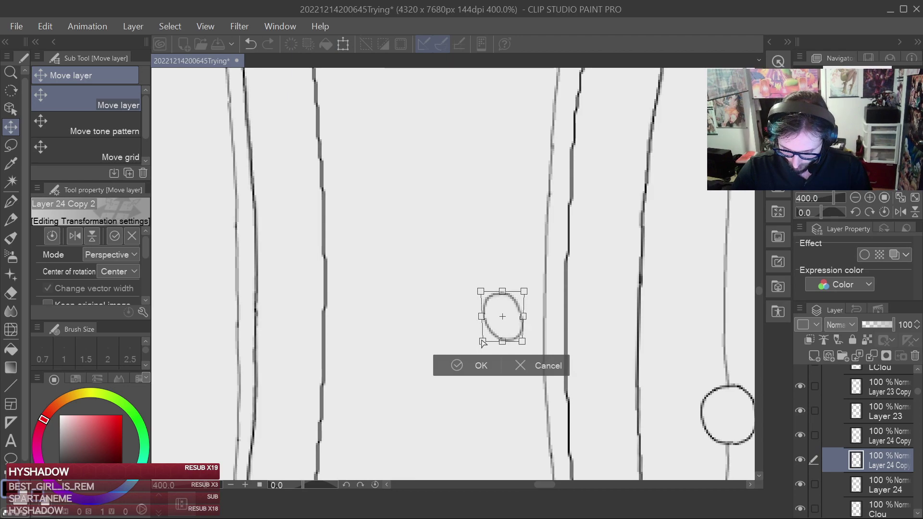
key("ctrl+z")
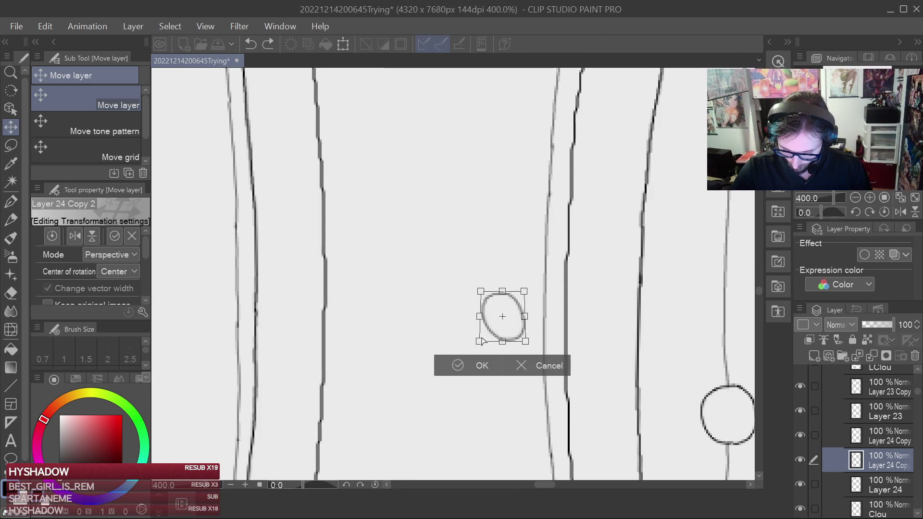
left_click_drag(502, 292, 503, 292)
mouse_move(502, 341)
left_mouse_down()
mouse_move(480, 341)
mouse_move(504, 340)
left_mouse_up()
key("ctrl+z")
key("ctrl+z")
left_click_drag(503, 291, 504, 286)
scroll(588, 273, "down", 4)
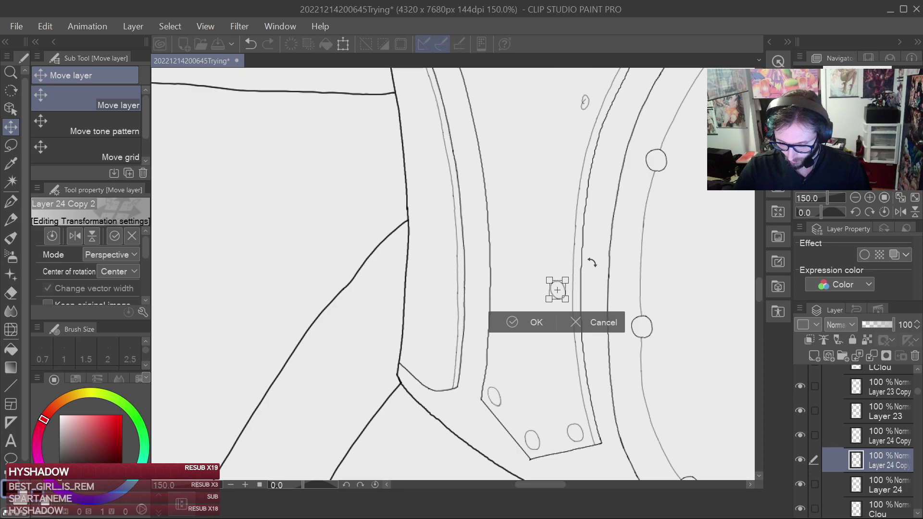
left_click(531, 321)
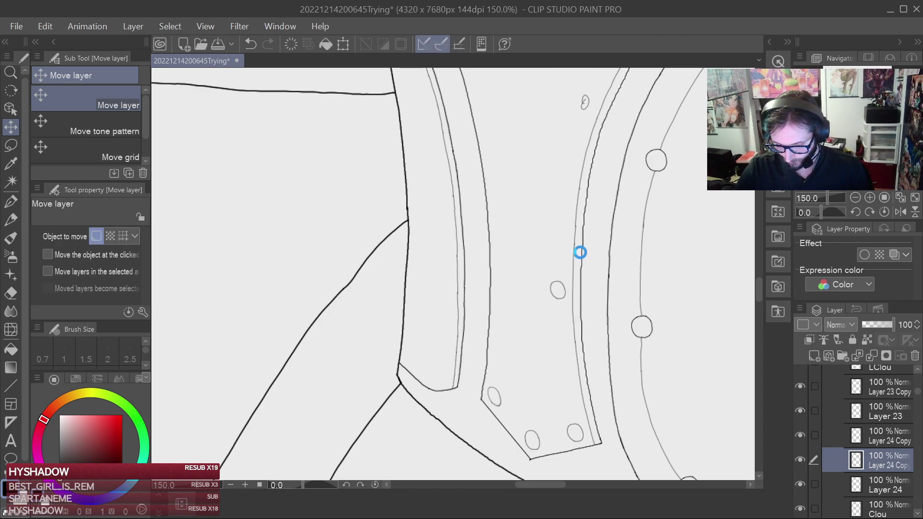
key("ctrl+s")
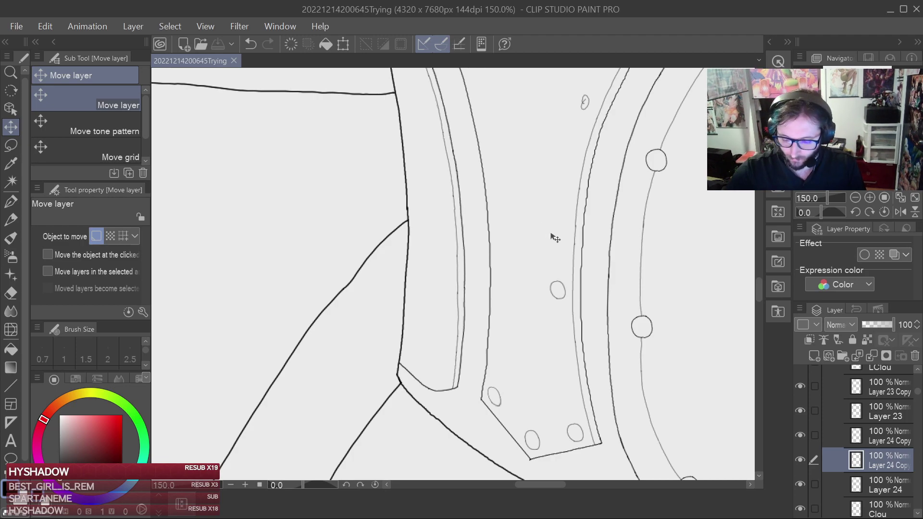
Duplicate the transformed rivet and move the copy over the next freehand oval up the panel's inner edge.
left_click_drag(570, 200, 525, 276)
left_click_drag(586, 181, 570, 186)
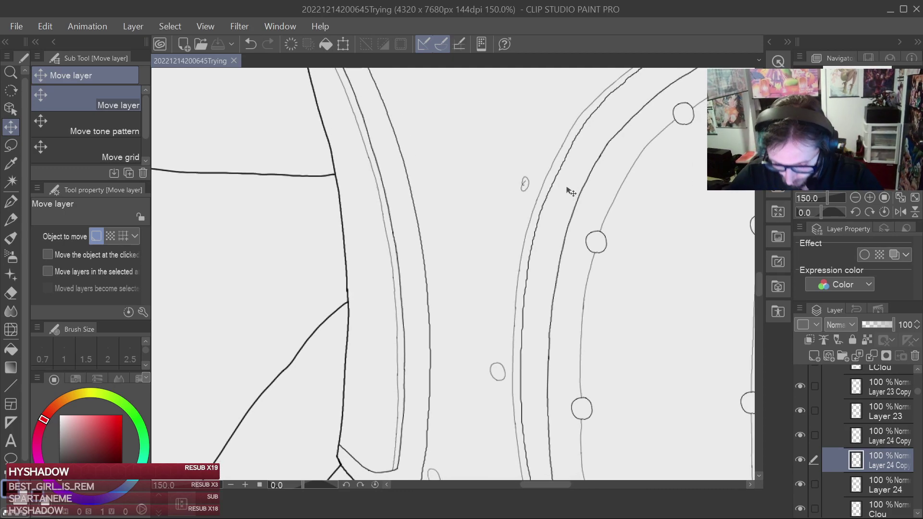
left_click_drag(533, 323, 587, 182)
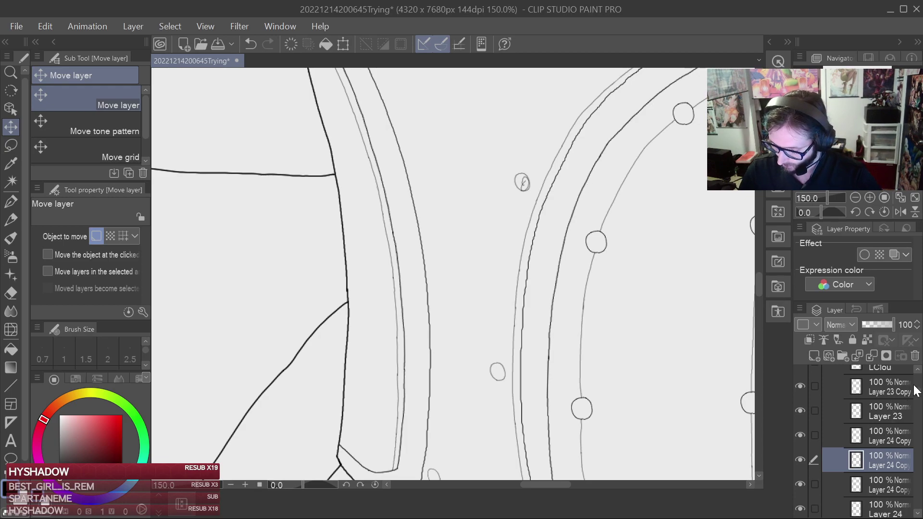
Erase the freehand oval on Layer 25 beneath the newly placed rivet copy with the Hard eraser.
left_click(917, 368)
left_click(916, 368)
left_click(908, 377)
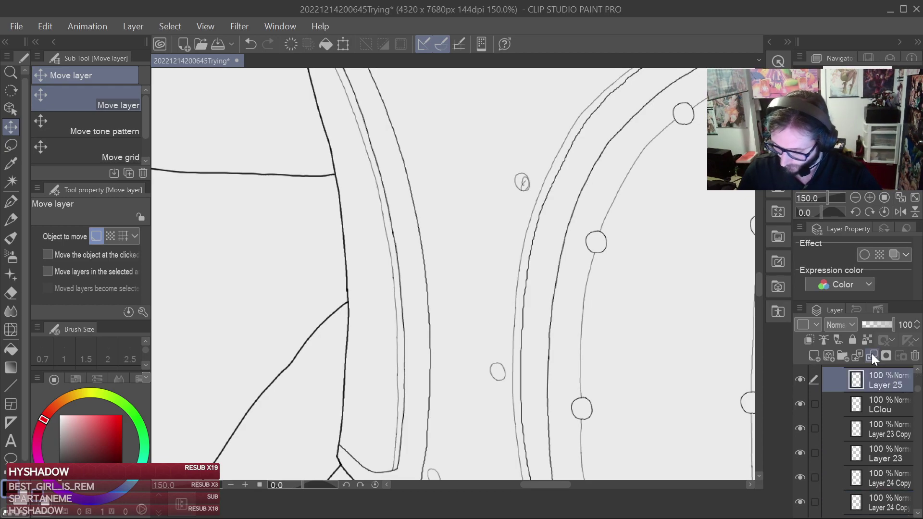
left_click(11, 292)
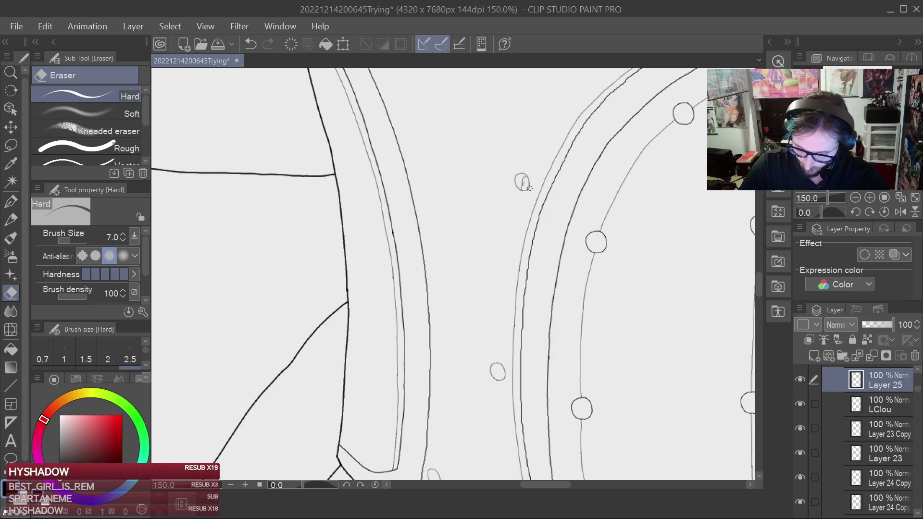
key("k")
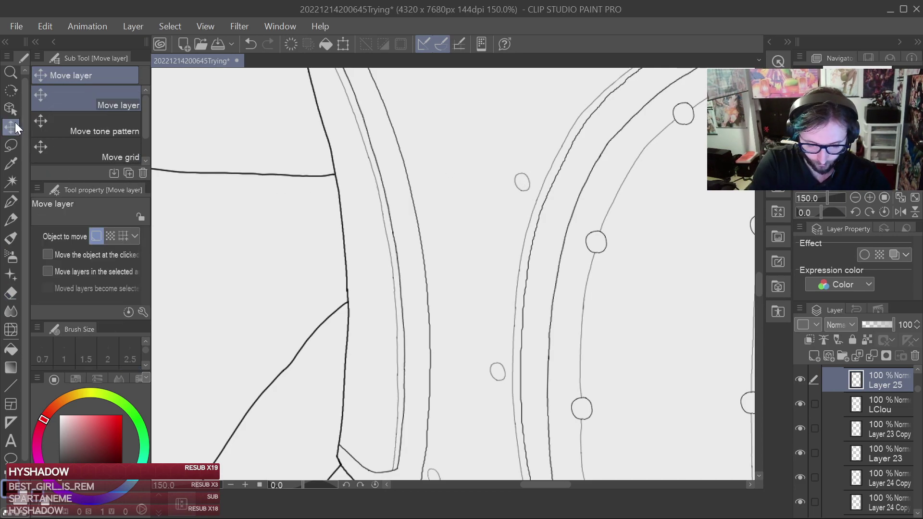
Select the Layer 24 copy holding the newly placed rivet, nudge it slightly into position and save the file.
left_click(896, 482)
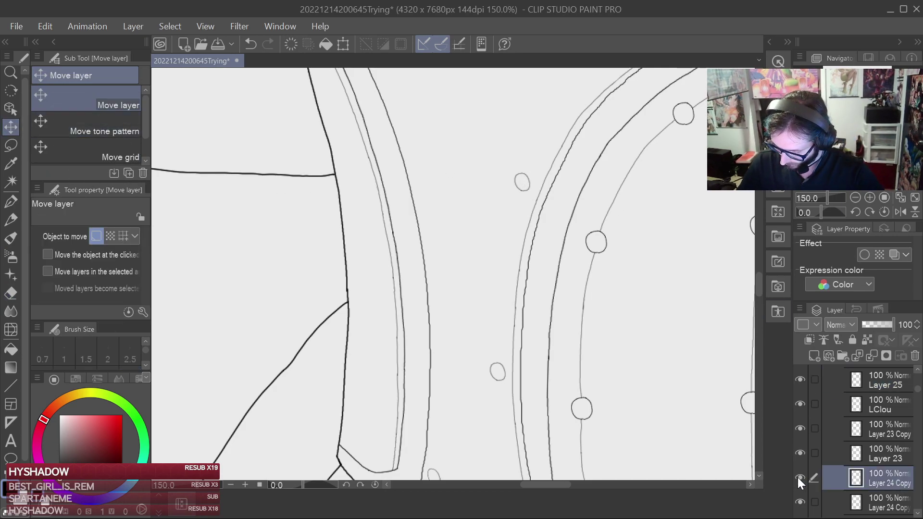
left_click(887, 502)
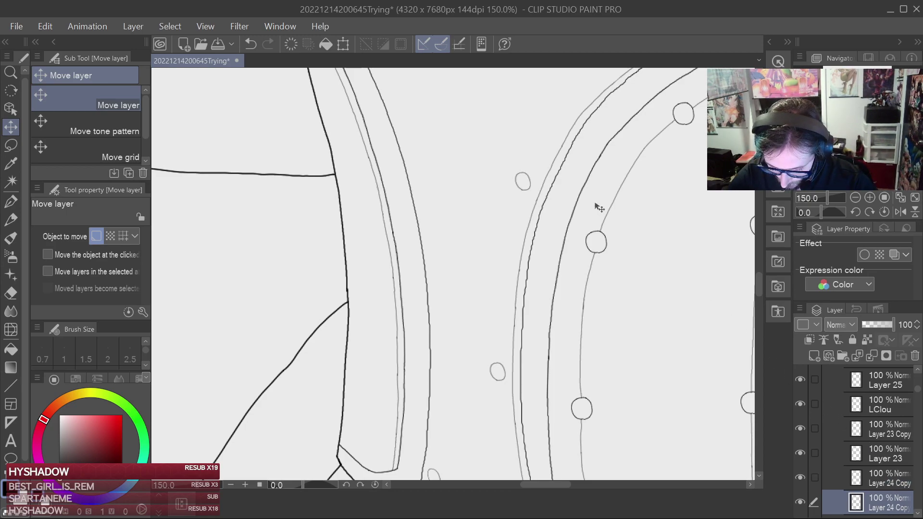
scroll(639, 212, "down", 4)
scroll(654, 221, "down", 2)
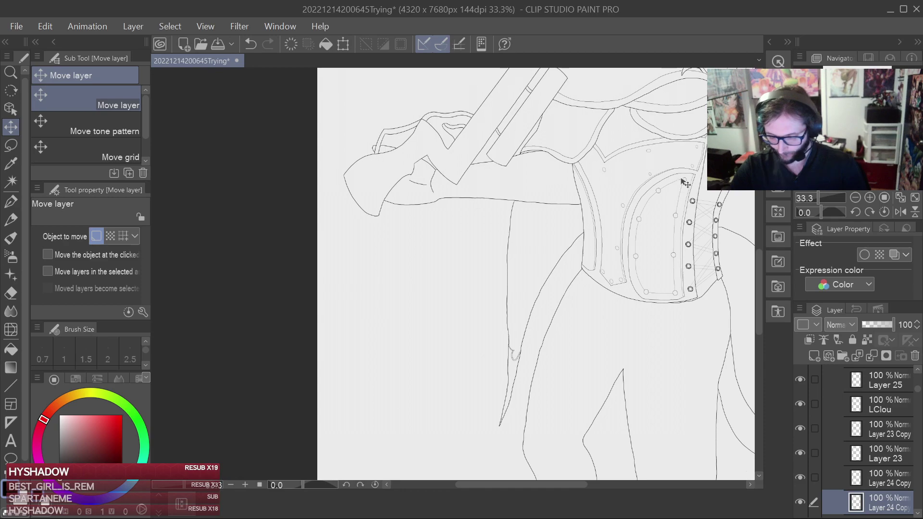
key("ctrl+s")
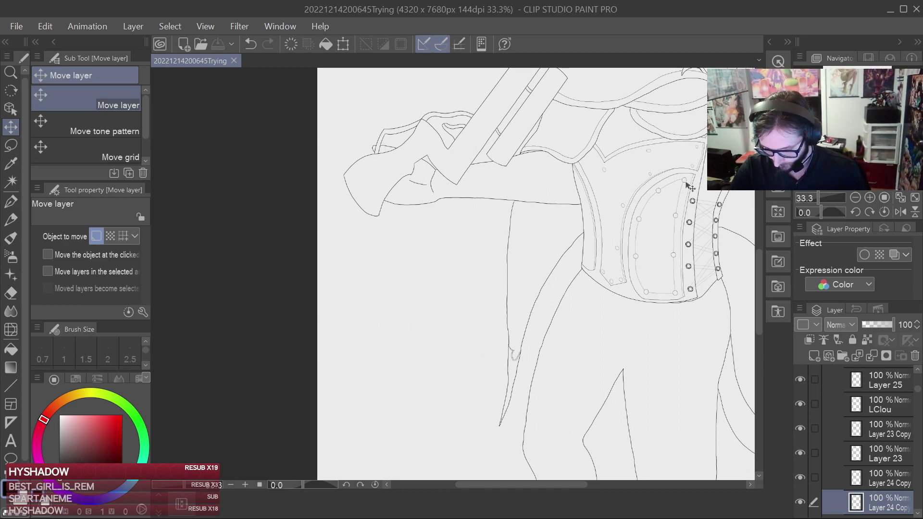
Undo the two transformed rivet copies and the related erasures along the panel's inner edge, back to the freehand ovals.
mouse_move(691, 190)
left_mouse_down()
mouse_move(678, 207)
mouse_move(676, 194)
left_mouse_up()
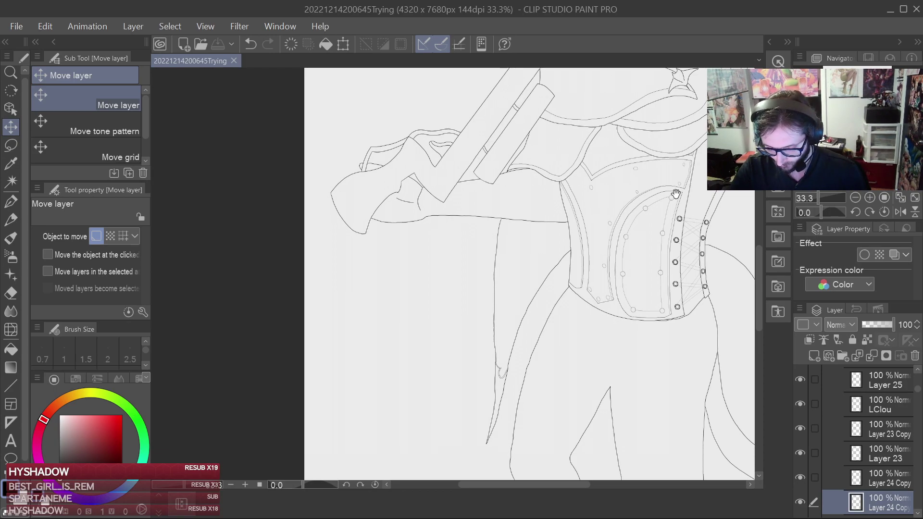
scroll(695, 174, "up", 3)
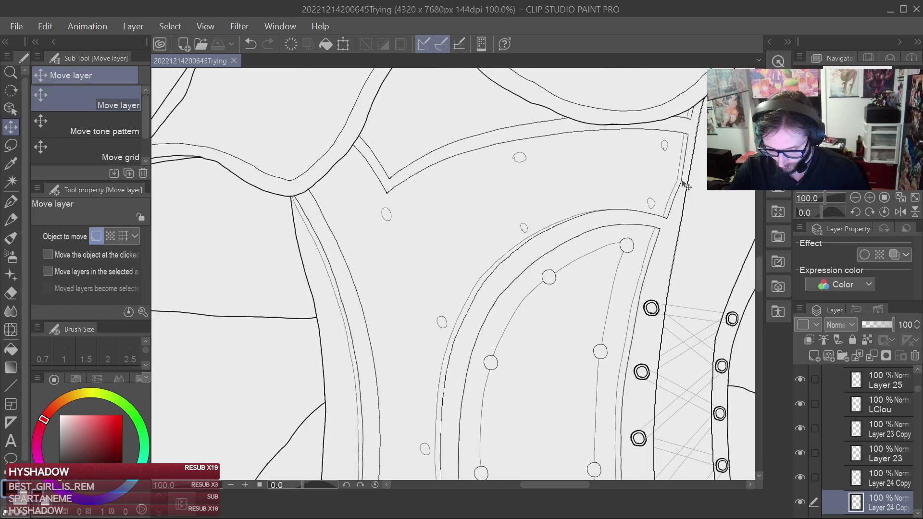
left_click_drag(638, 263, 690, 145)
key("ctrl+z")
key("ctrl+z")
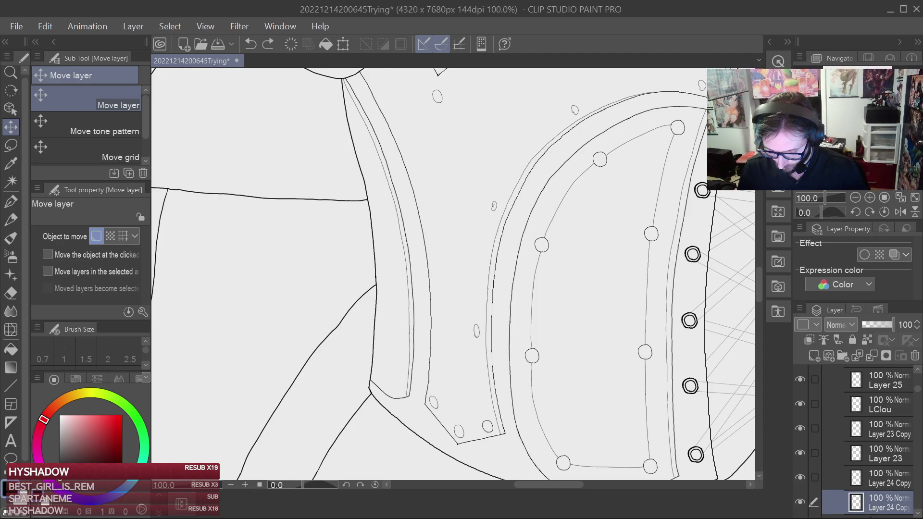
key("ctrl+z")
key("ctrl+z")
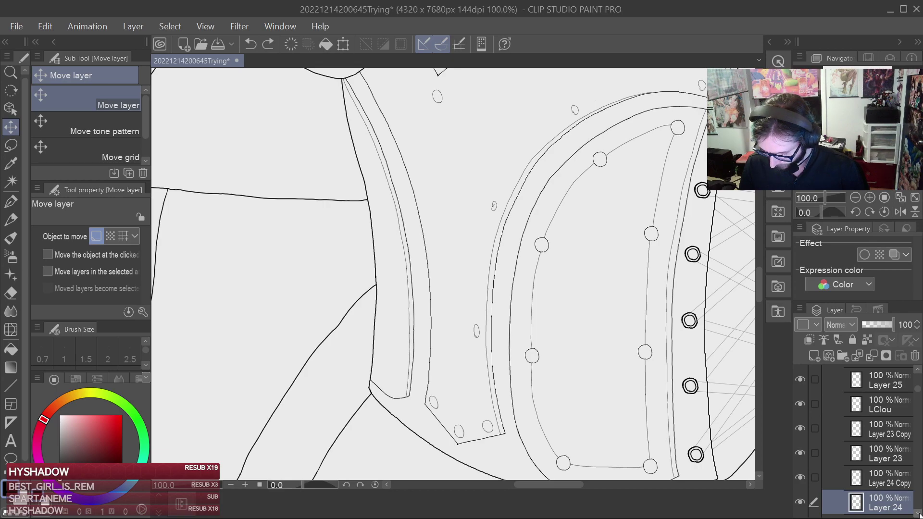
Copy the round rivet halfway up the curved inset's outer edge from Clou to a new layer and move it over the neighbouring freehand oval.
scroll(918, 512, "down", 2)
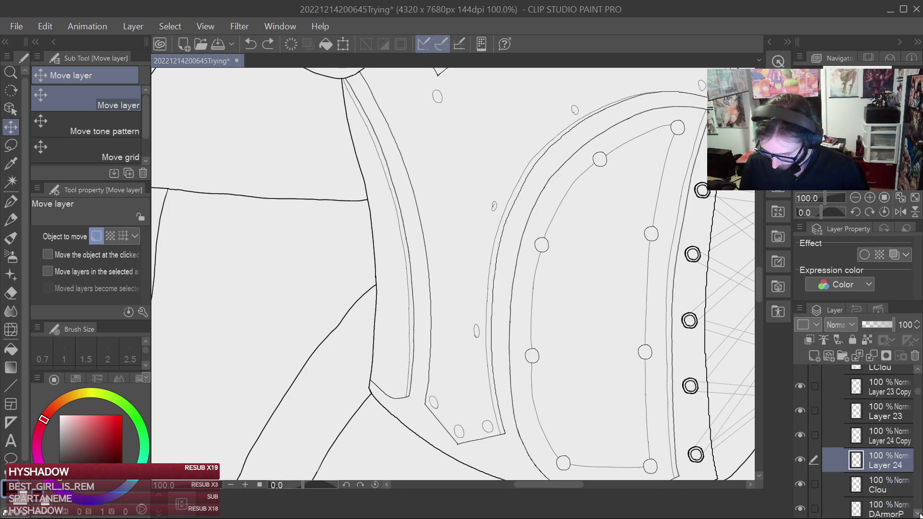
left_click(897, 488)
key("m")
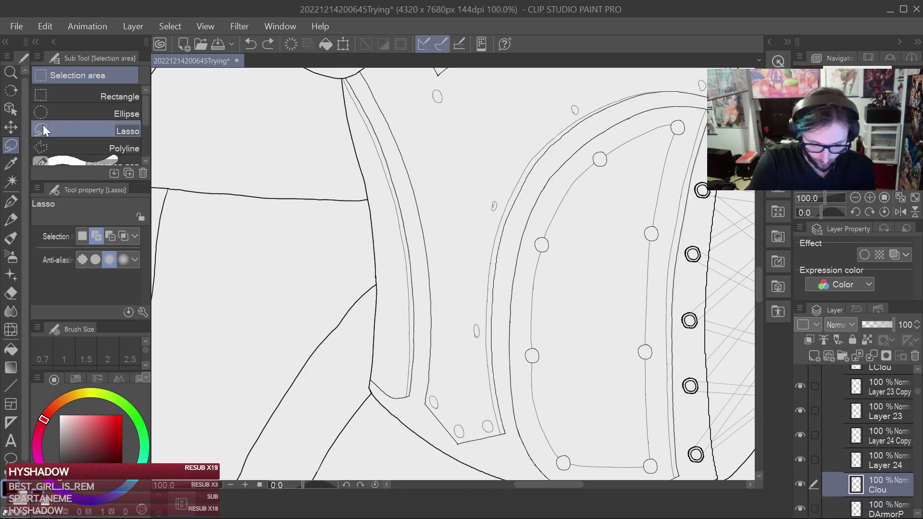
left_click_drag(540, 362, 534, 368)
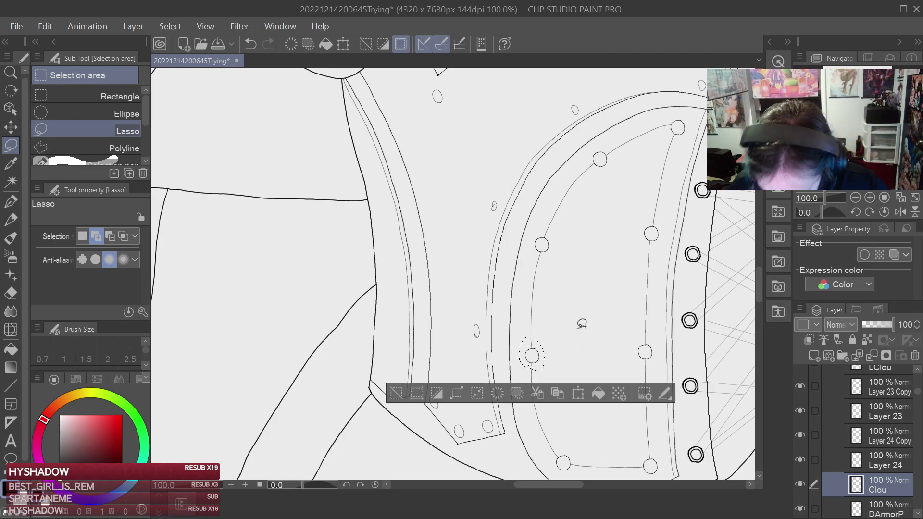
key("ctrl+c")
key("ctrl+v")
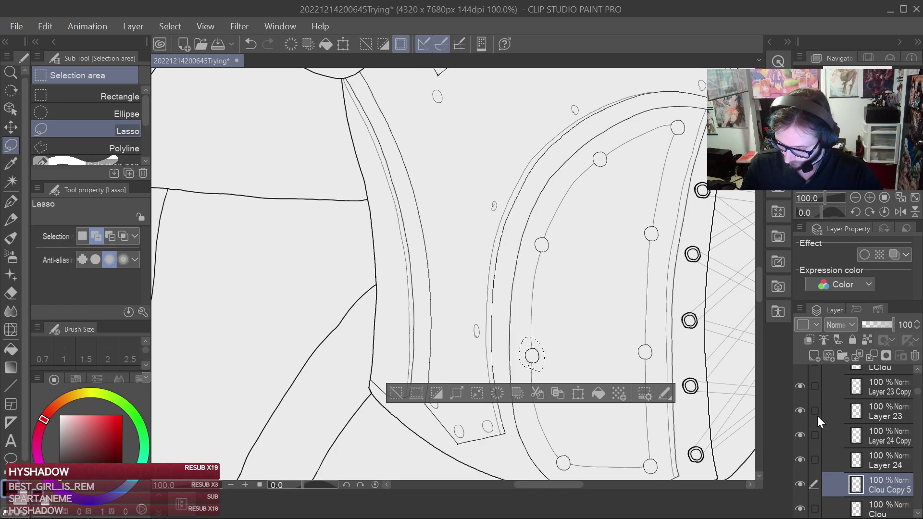
left_click(170, 26)
left_click(194, 65)
left_click(14, 127)
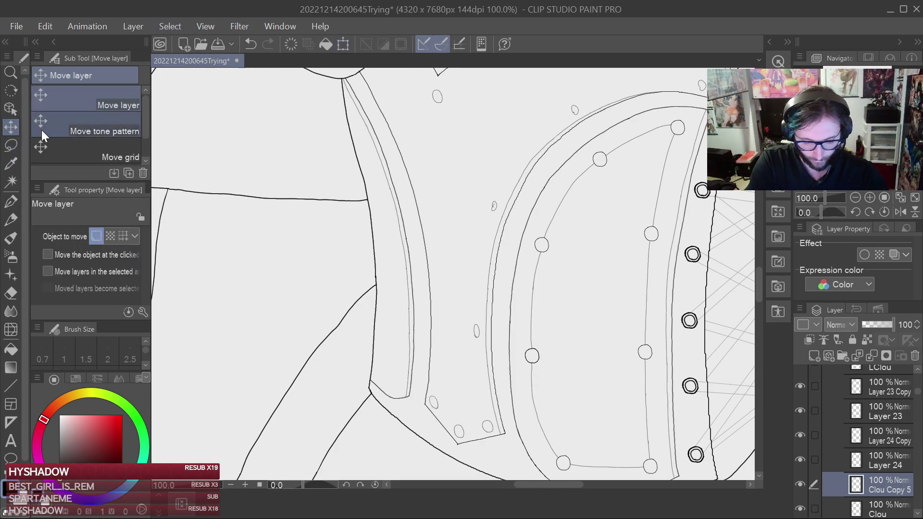
left_click_drag(561, 368, 512, 343)
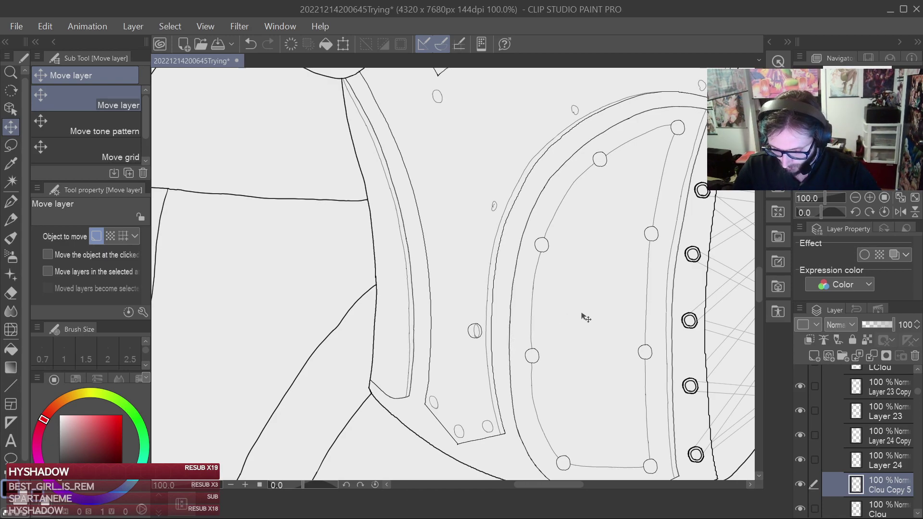
Copy the next rivet up the curved inset's edge from Clou to its own layer and place it over the adjacent upper freehand oval.
left_click(882, 513)
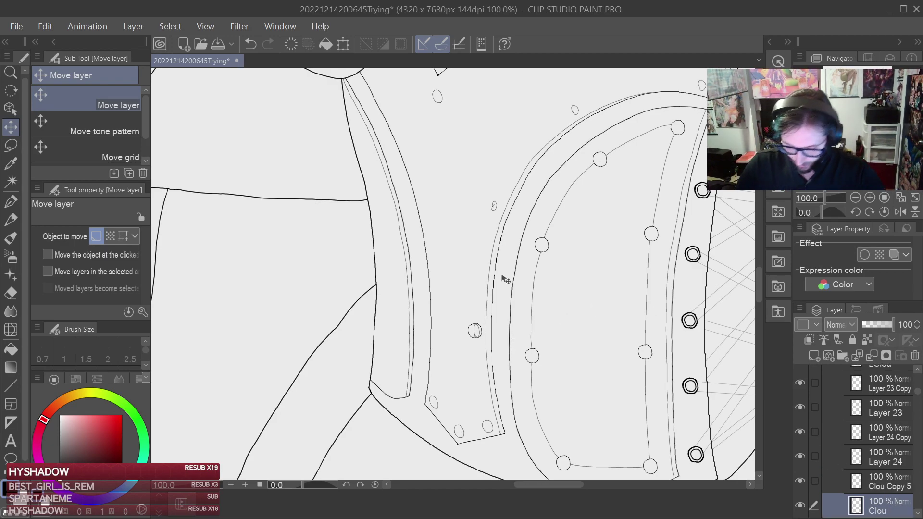
left_click(10, 145)
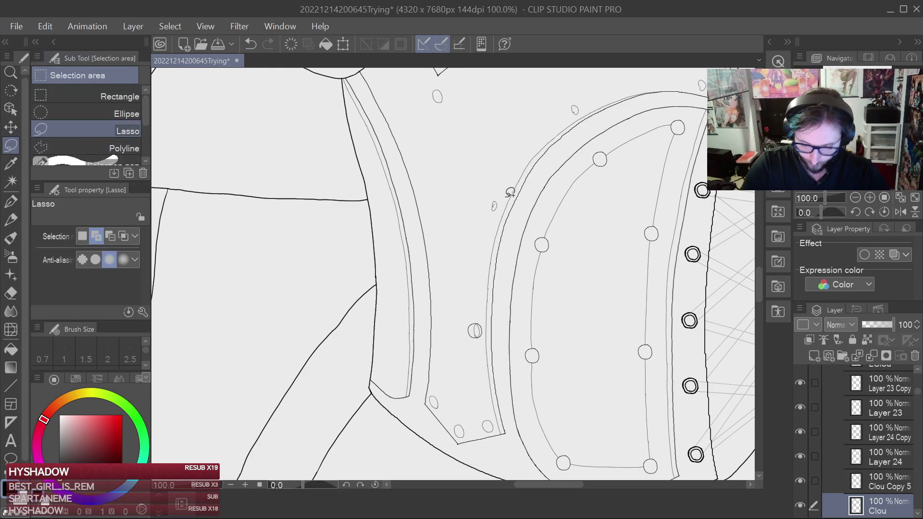
left_click_drag(536, 252, 534, 251)
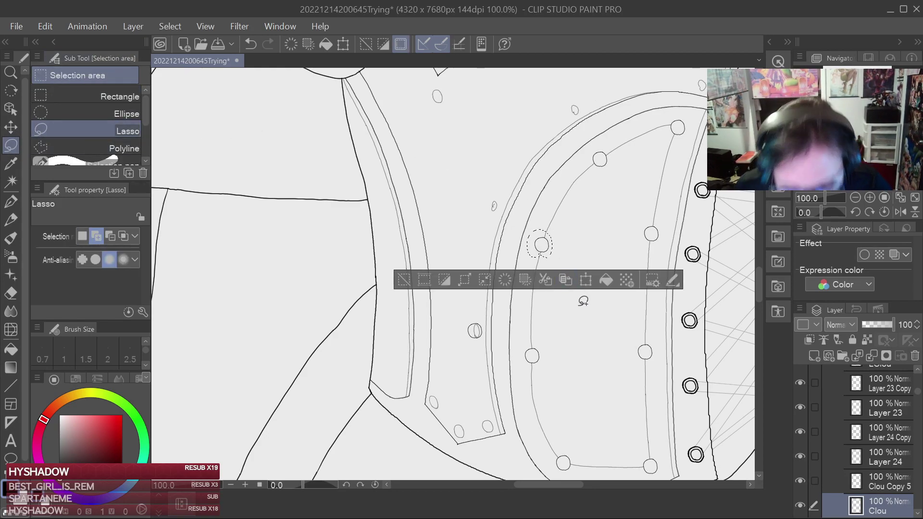
key("ctrl+c")
key("ctrl+v")
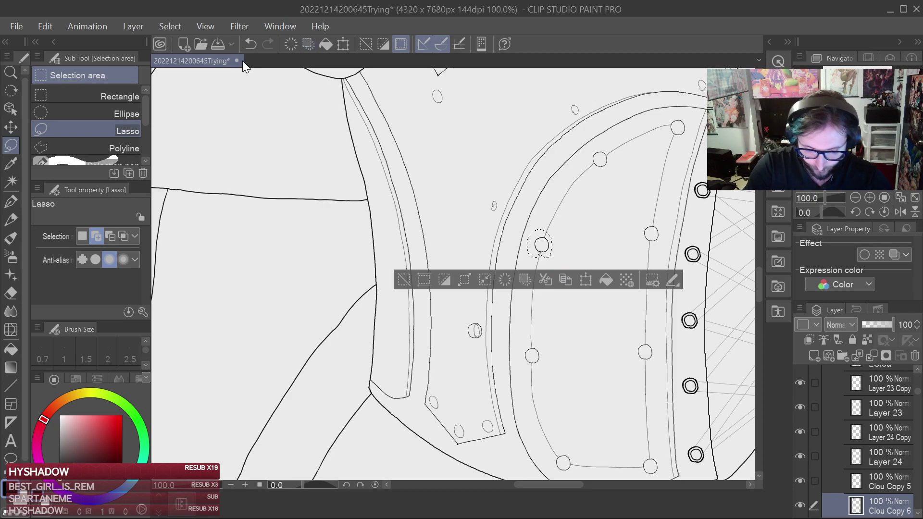
key("ctrl+d")
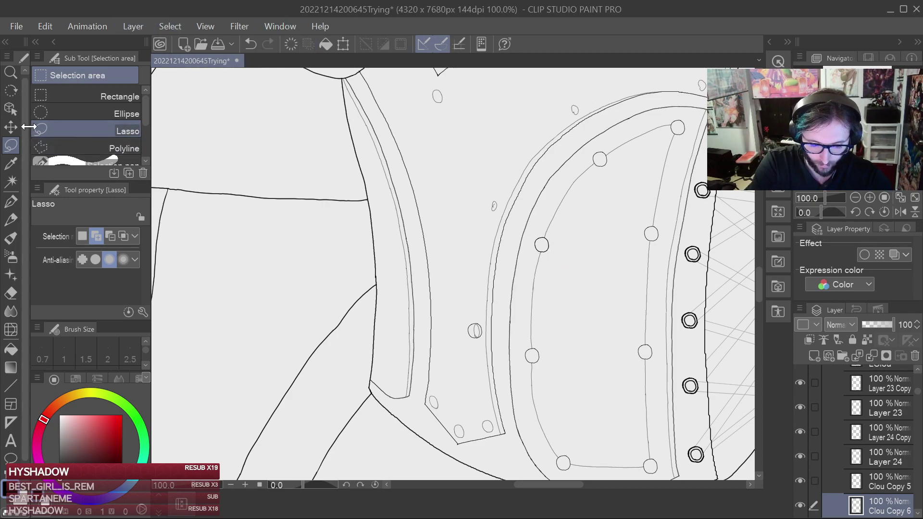
left_click(11, 127)
left_click_drag(587, 261, 532, 223)
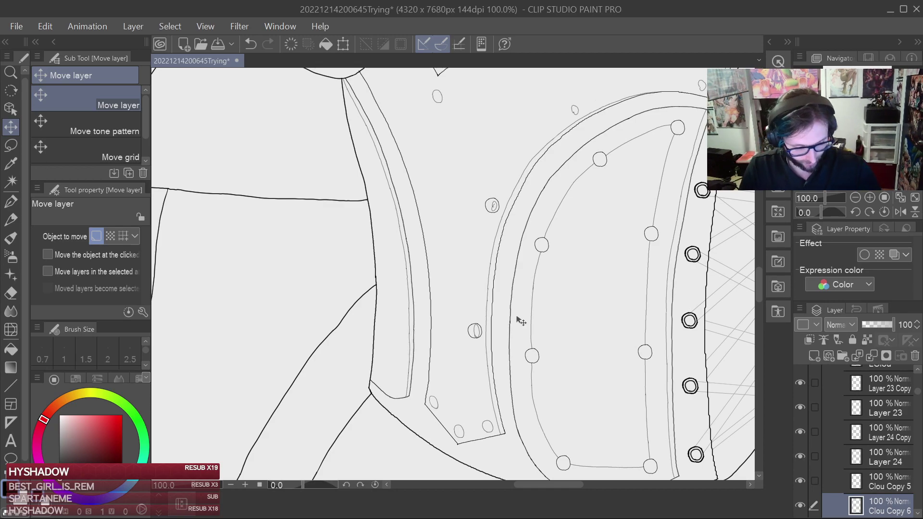
Copy the round rivet on the inset's upper-left curve from Clou to a new layer and move it over the nearest freehand oval outside.
left_click_drag(587, 223, 505, 321)
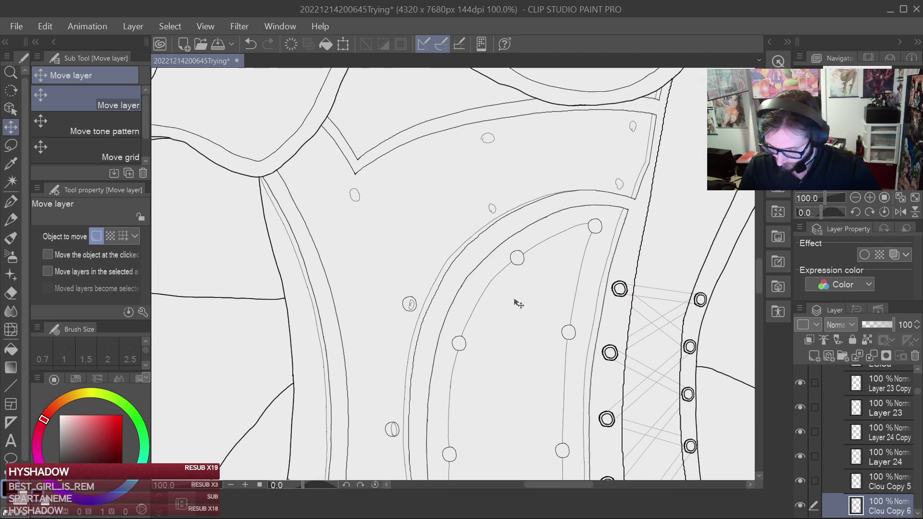
left_click(918, 514)
left_click(918, 514)
left_click(887, 489)
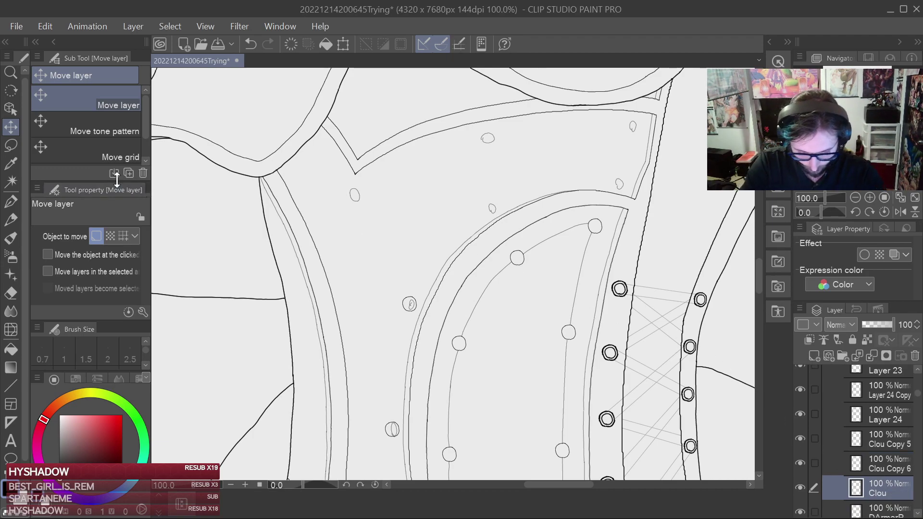
left_click(10, 145)
mouse_move(532, 260)
left_mouse_down()
mouse_move(518, 270)
mouse_move(531, 242)
left_mouse_up()
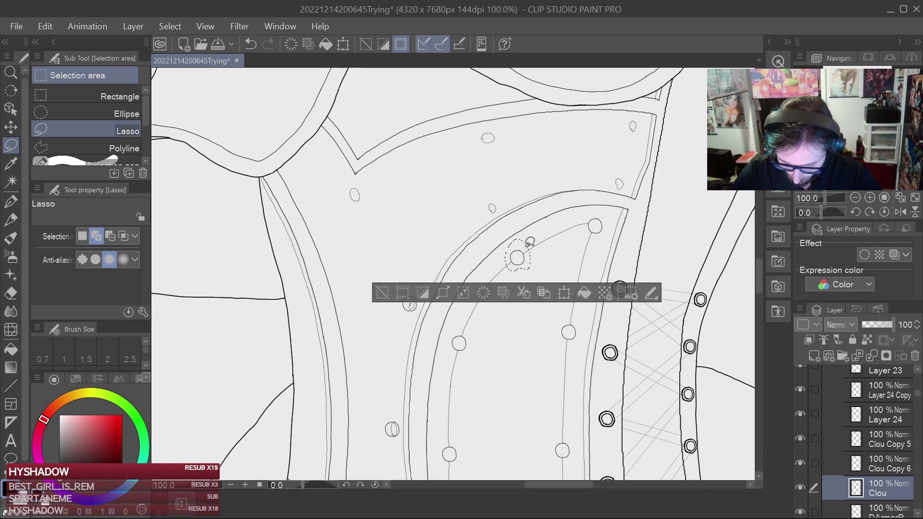
key("ctrl+c")
key("ctrl+v")
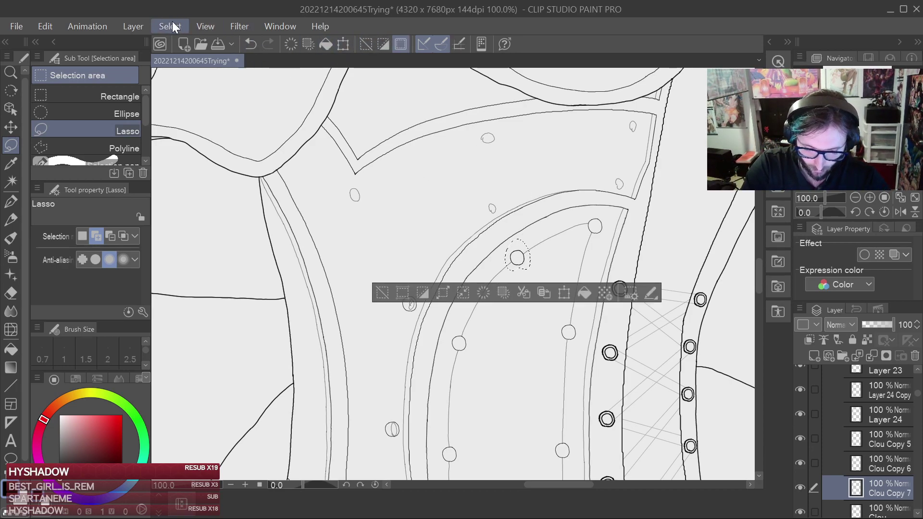
key("ctrl+d")
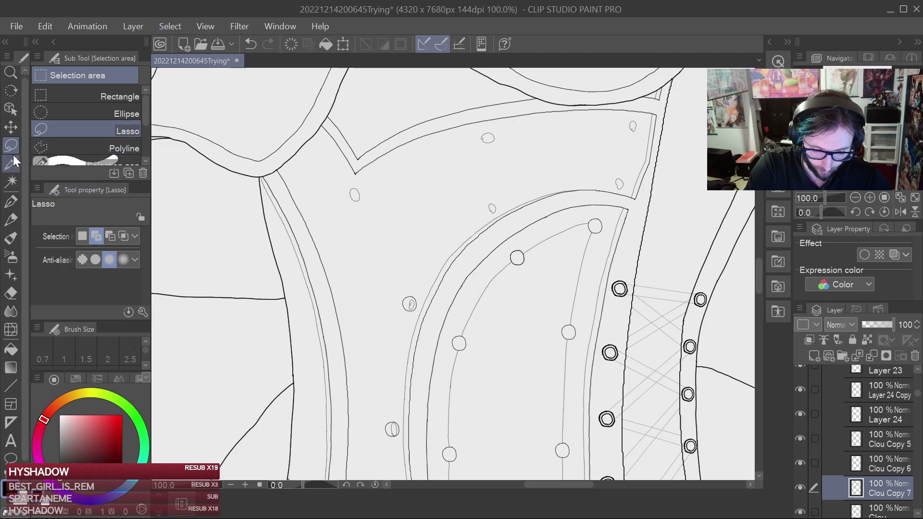
left_click(10, 127)
mouse_move(539, 277)
left_mouse_down()
mouse_move(537, 255)
mouse_move(514, 227)
left_mouse_up()
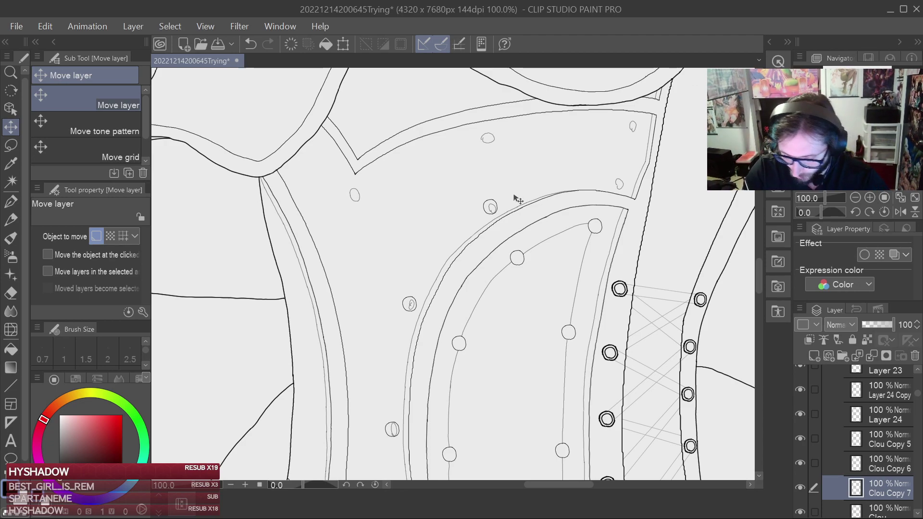
Outline the round rivet at the inset's upper-right tip with a Lasso selection.
left_click(11, 145)
mouse_move(593, 213)
left_mouse_down()
mouse_move(589, 243)
mouse_move(598, 213)
mouse_move(605, 224)
left_mouse_up()
key("ctrl+c")
key("ctrl+v")
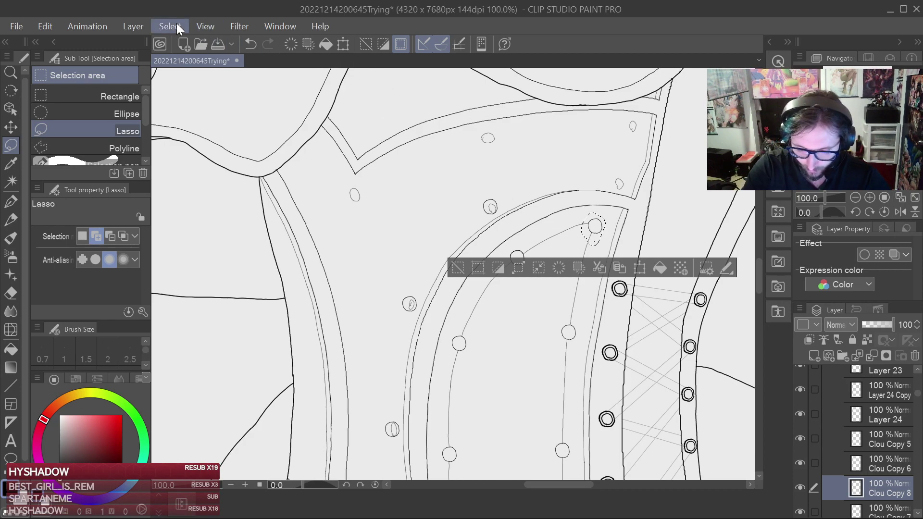
key("ctrl+d")
left_click(10, 126)
left_click_drag(614, 256, 620, 229)
key("ctrl+z")
key("ctrl+z")
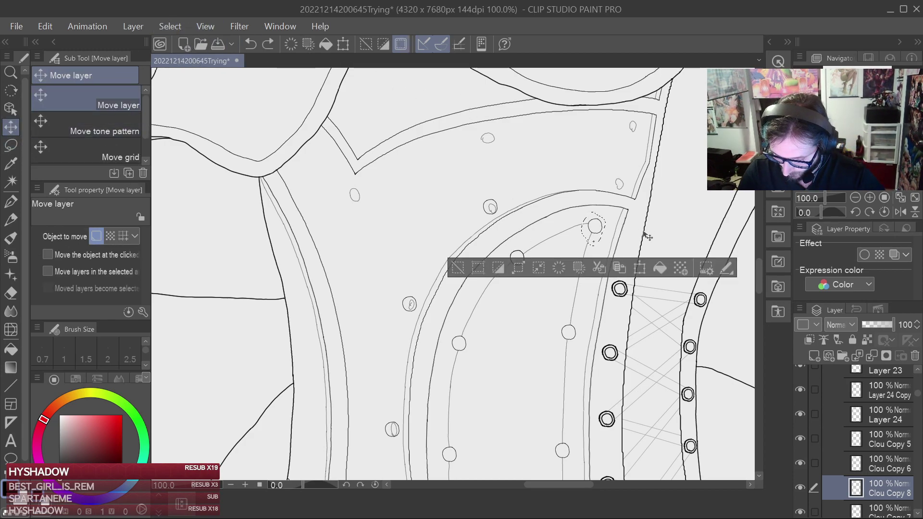
key("ctrl+z")
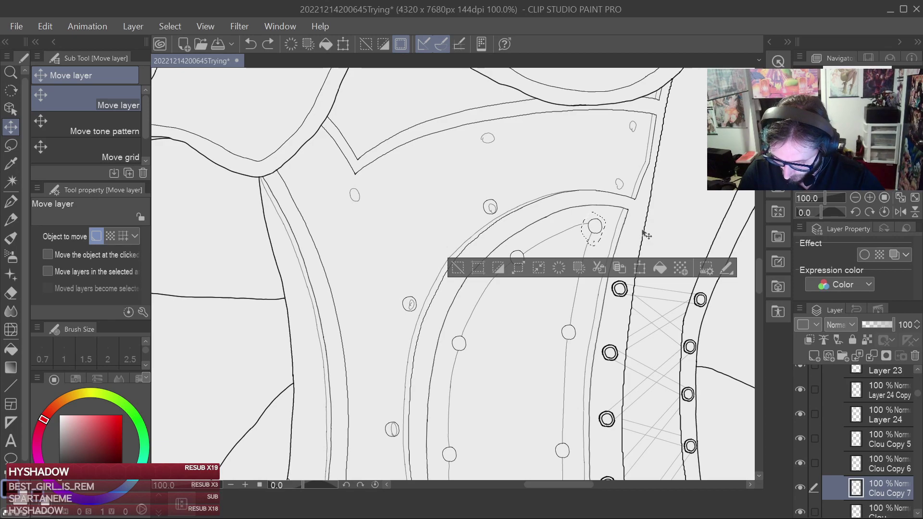
Copy the selected rivet from Clou to a new layer, deselect, and move it over the freehand oval just above the inset's upper-right tip.
left_click(915, 514)
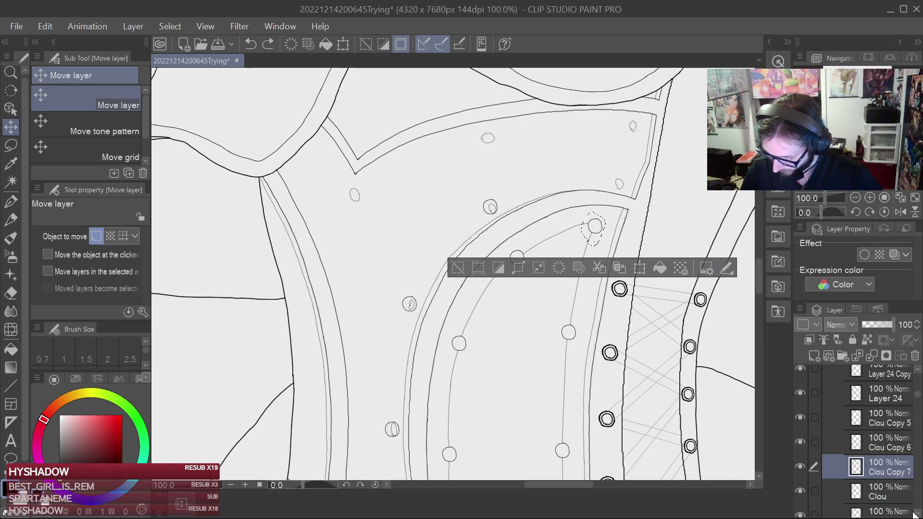
scroll(916, 513, "down", 2)
left_click(847, 444)
left_click(799, 424)
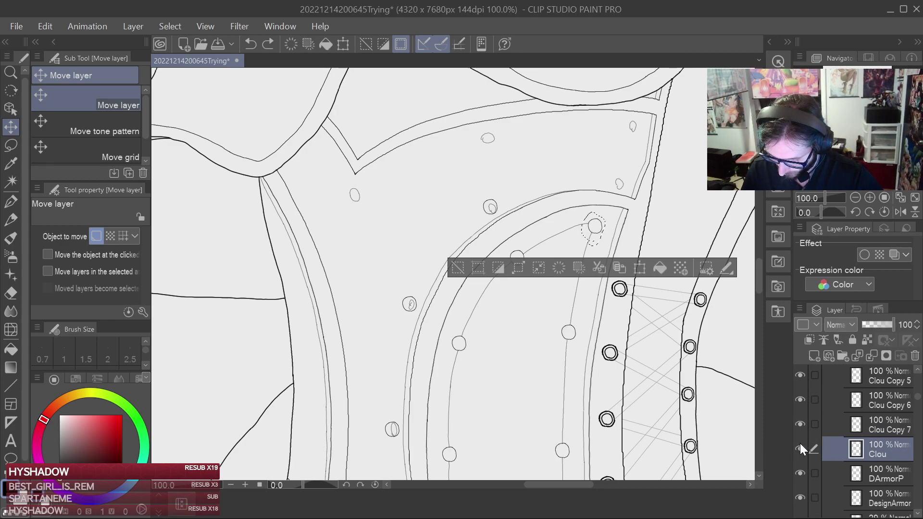
key("ctrl+j")
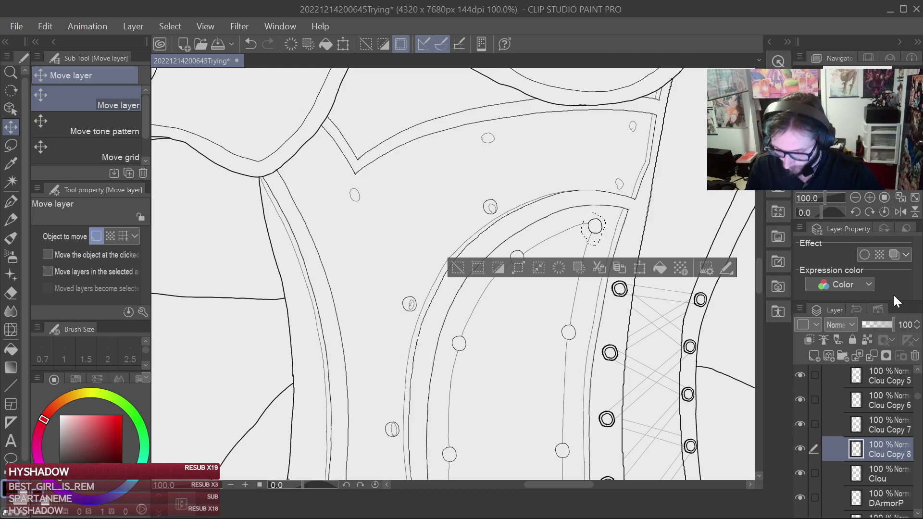
left_click(200, 64)
left_click_drag(651, 231, 665, 202)
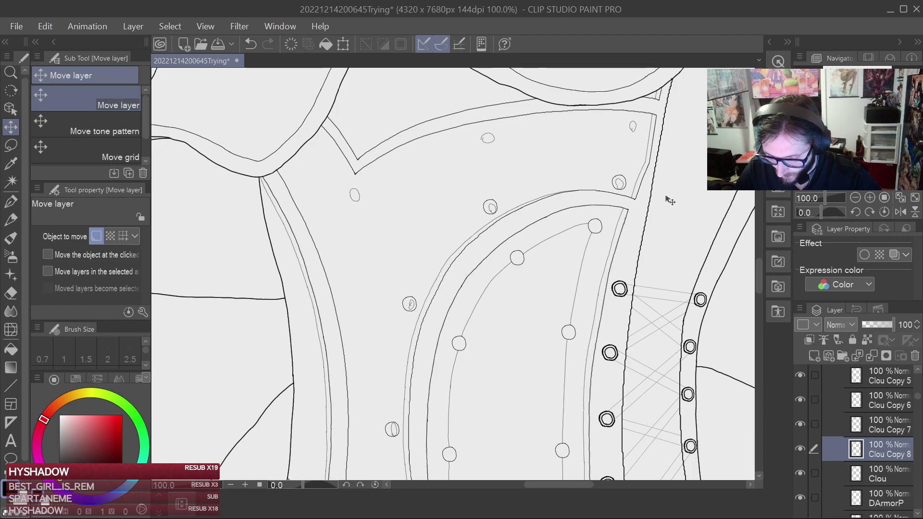
Duplicate the Clou Copy 8 rivet and move the duplicate over the freehand oval at the panel's upper-right corner.
key("ctrl+c")
key("ctrl+v")
left_click_drag(668, 199, 672, 155)
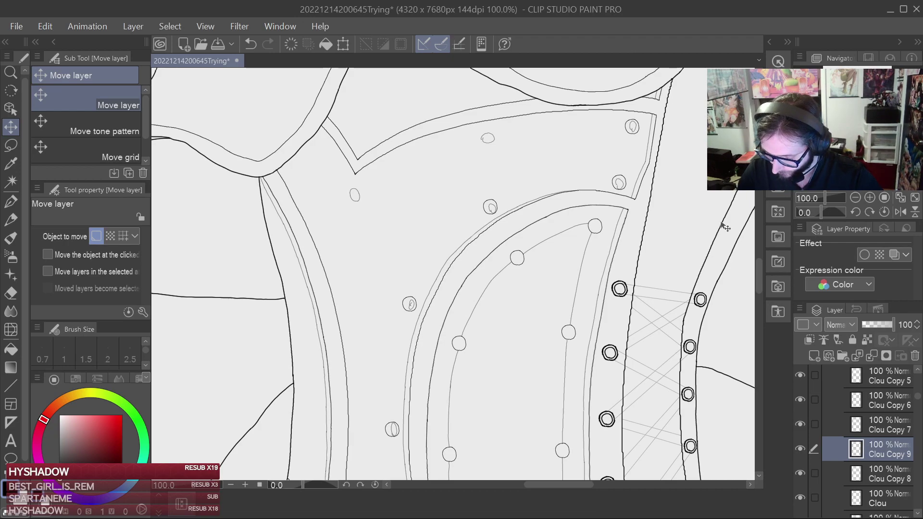
Duplicate the Clou Copy 7 rivet and move the duplicate over the freehand oval midway along the panel's top edge.
left_click(887, 423)
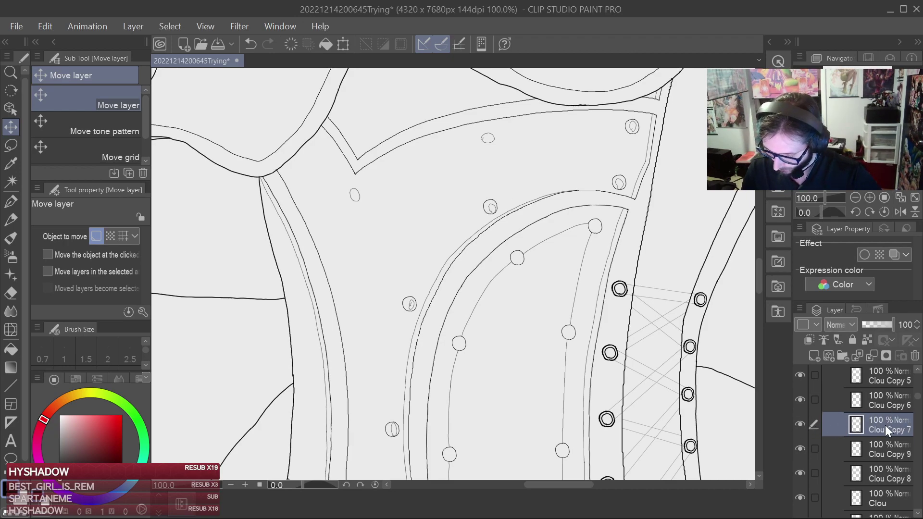
key("ctrl+c")
key("ctrl+v")
left_click_drag(545, 227, 550, 172)
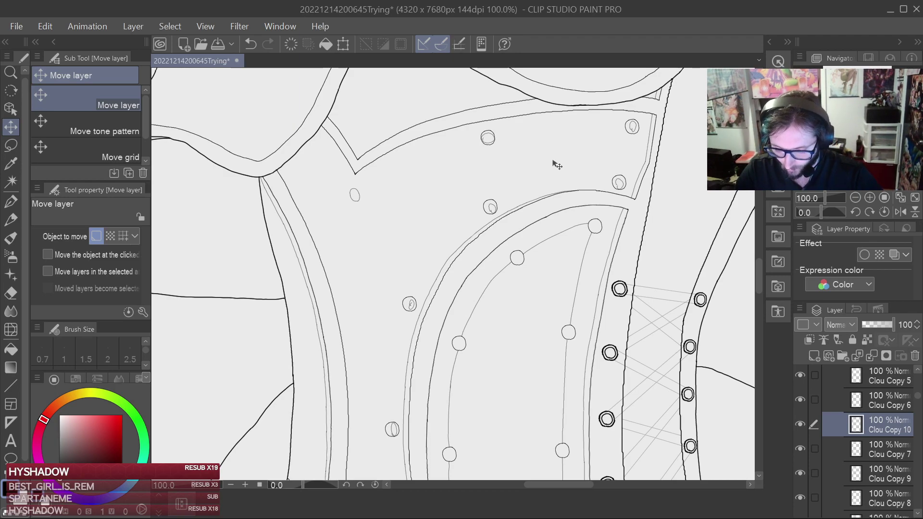
Try placing another copy of this rivet over the freehand oval near the panel's upper-left point.
key("ctrl+v")
left_click_drag(573, 182, 441, 237)
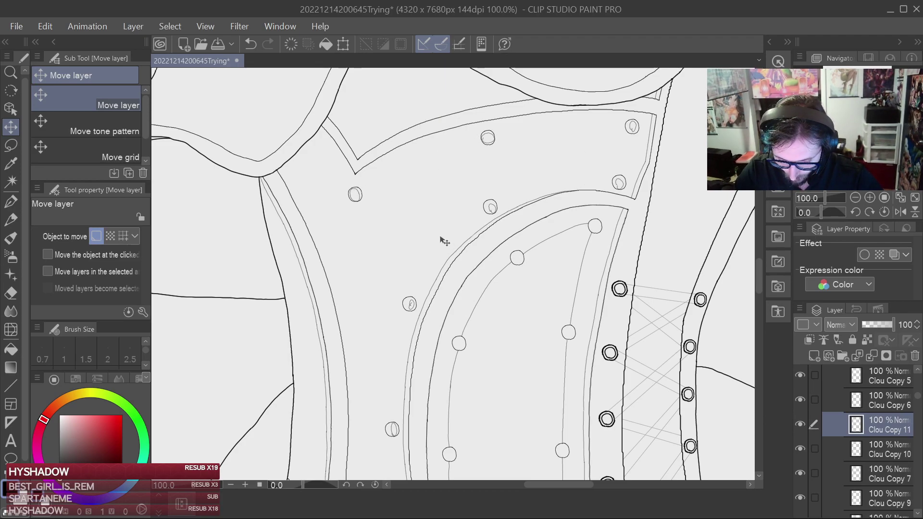
key("ctrl+z")
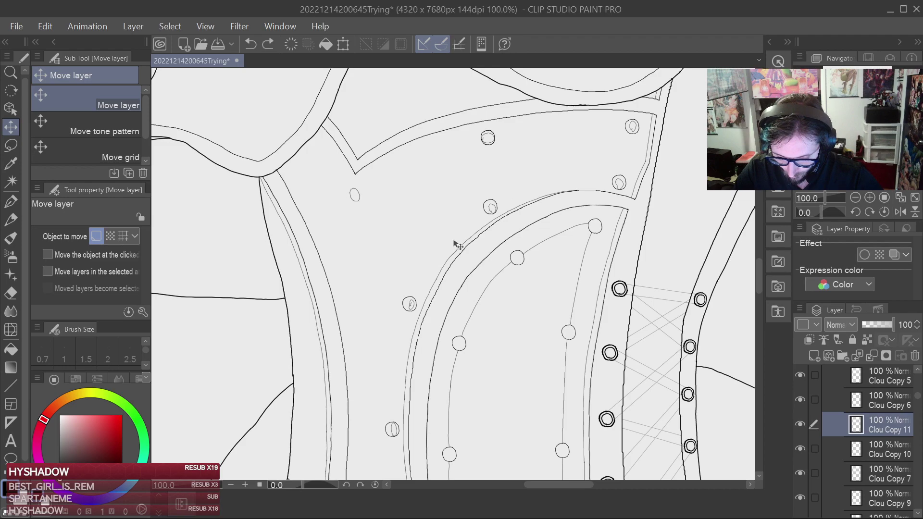
key("ctrl+e")
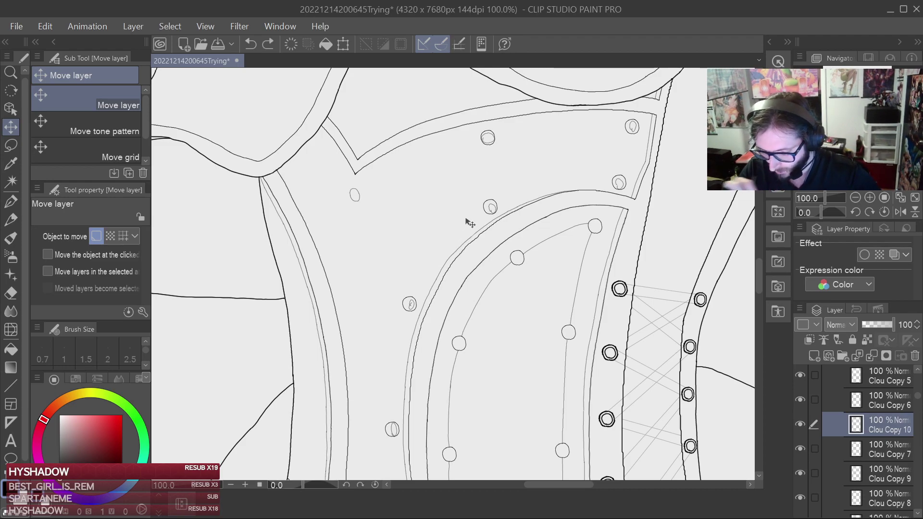
Hide Layer 25 with the freehand ovals under the placed rivets and save the file.
scroll(919, 374, "up", 2)
scroll(918, 374, "up", 5)
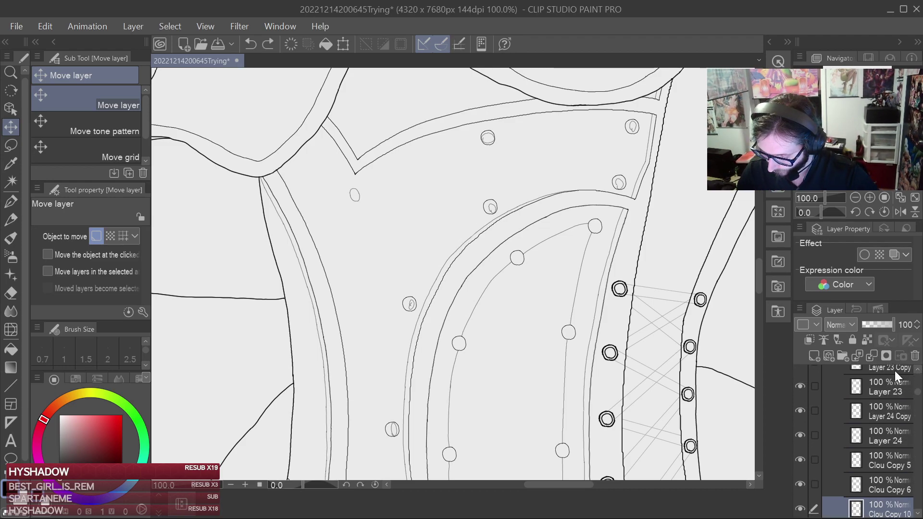
left_click(800, 376)
scroll(576, 231, "down", 2)
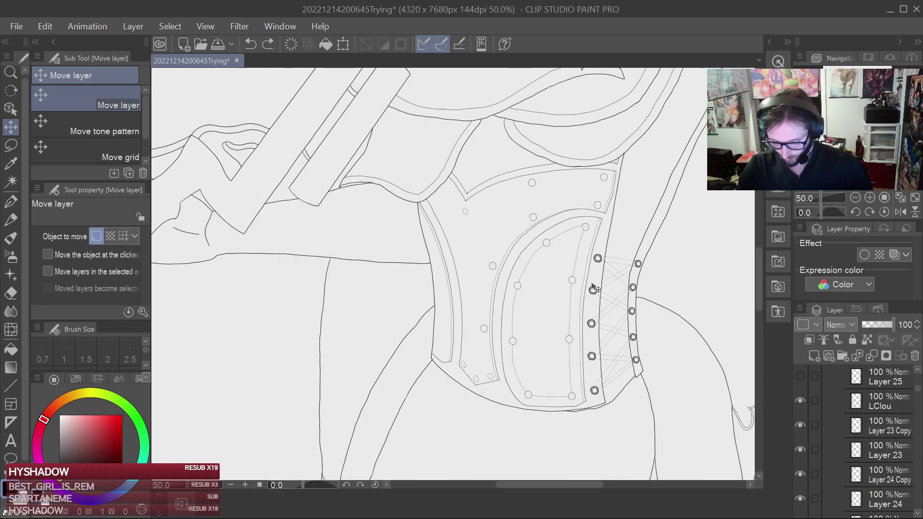
mouse_move(577, 321)
left_mouse_down()
mouse_move(582, 274)
mouse_move(577, 284)
left_mouse_up()
key("ctrl+s")
Toggle the visibility of the Clou copy layers to check which rivet each one holds.
scroll(920, 514, "down", 3)
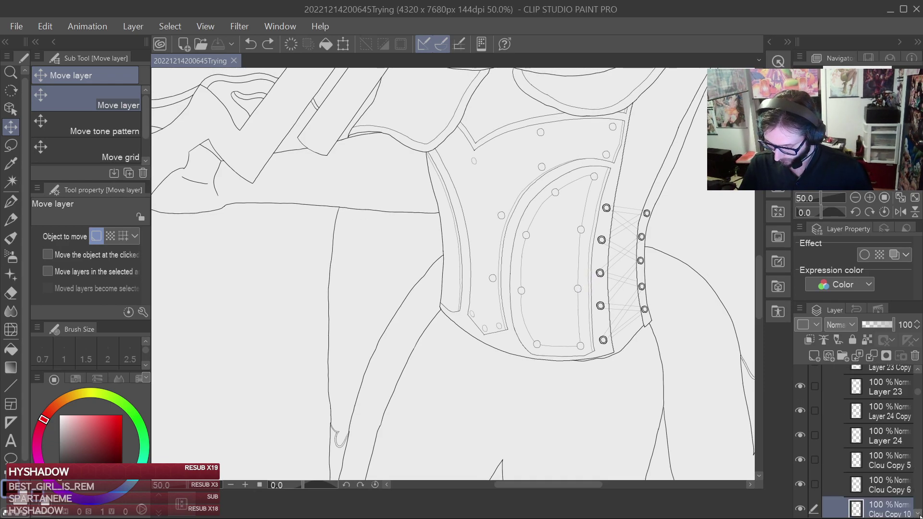
scroll(899, 487, "down", 4)
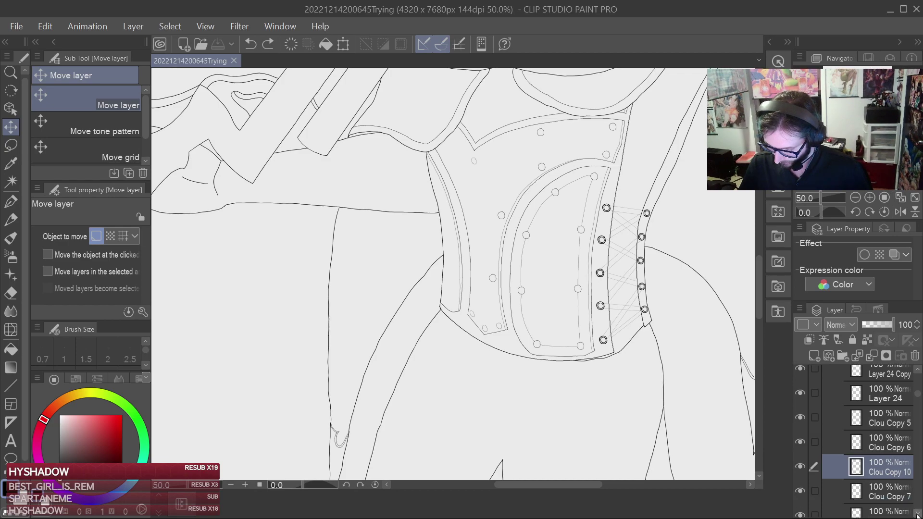
left_click(800, 455)
left_click(801, 451)
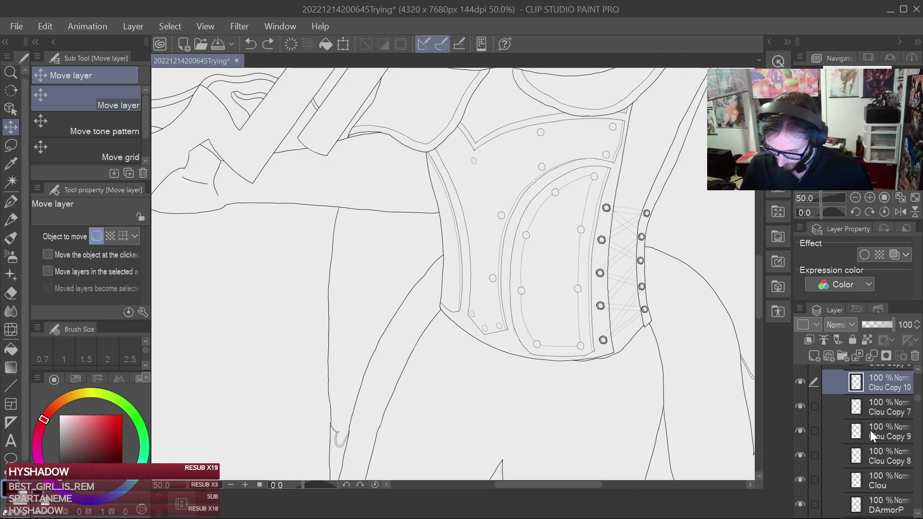
left_click(878, 455)
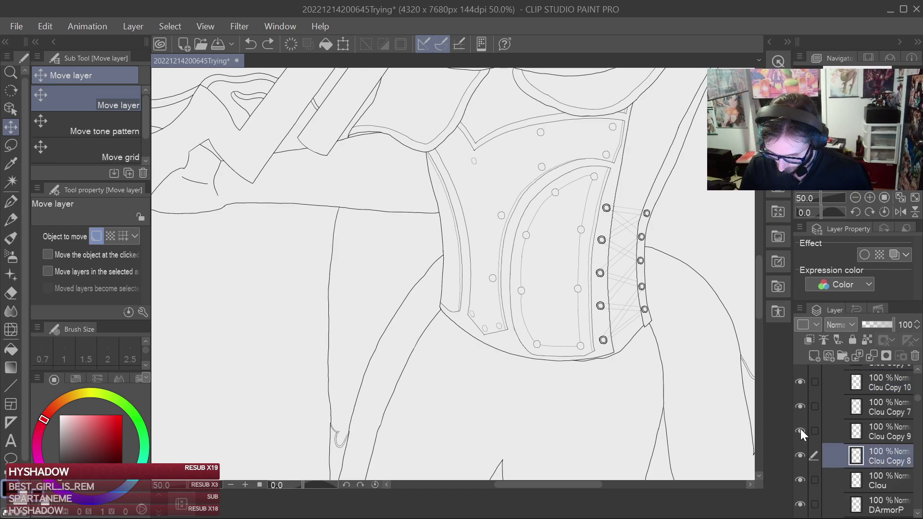
left_click(801, 385)
left_click(801, 384)
left_click(916, 376)
left_click(917, 369)
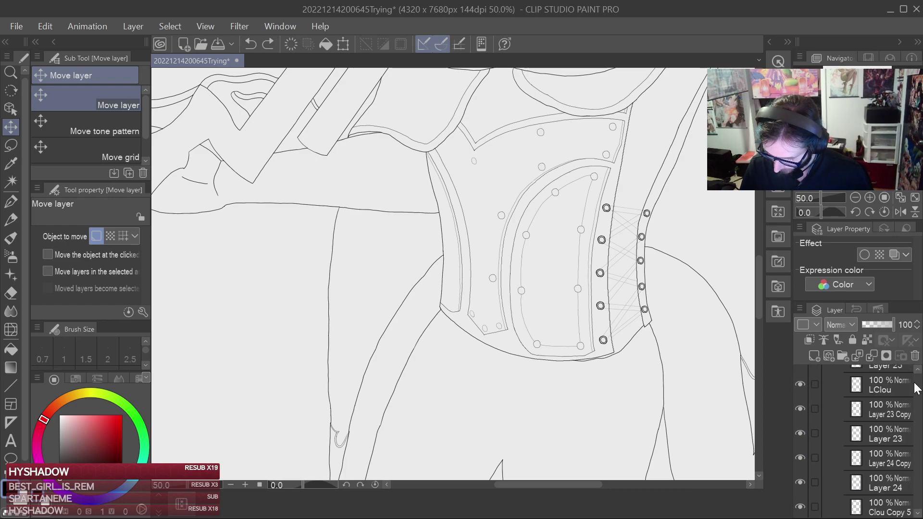
left_click(918, 513)
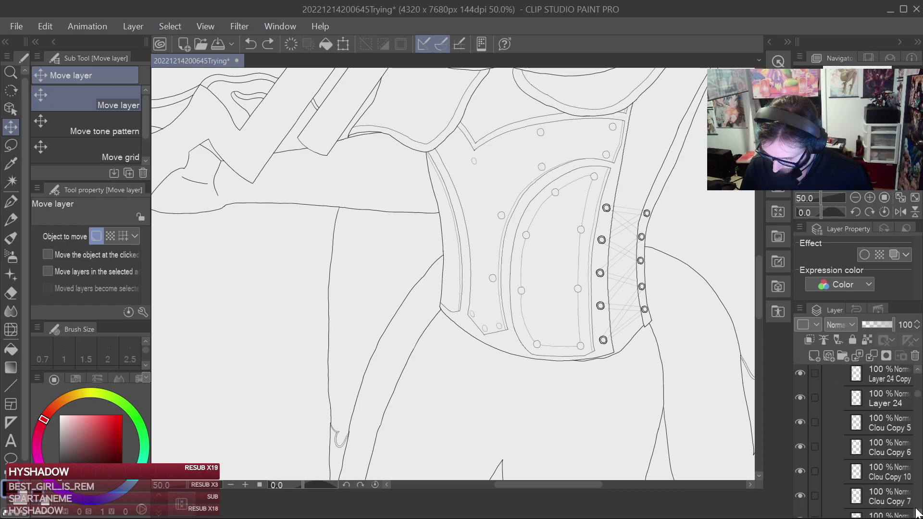
left_click(801, 430)
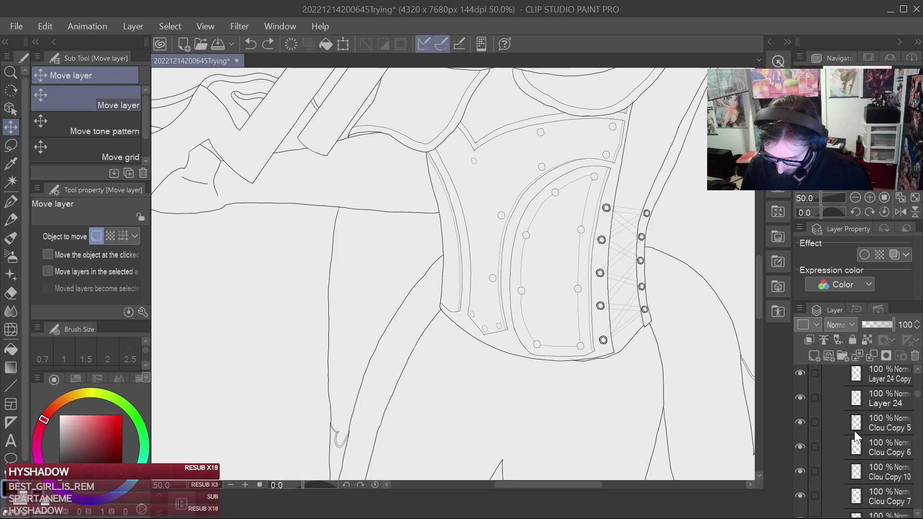
Start a Perspective transform on the Clou Copy 5 rivet low on the corset's side panel and pull its left corners inward.
left_click(897, 423)
scroll(577, 281, "up", 2)
scroll(577, 283, "up", 1)
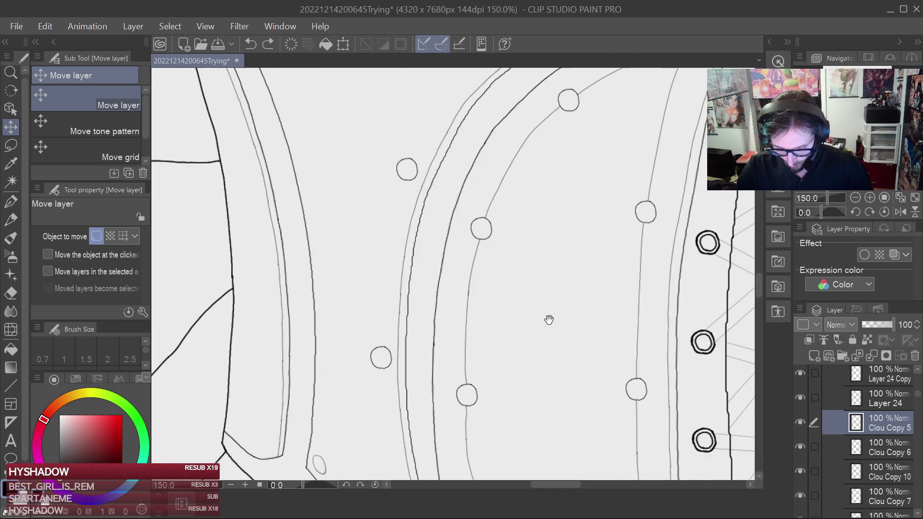
key("ctrl+t")
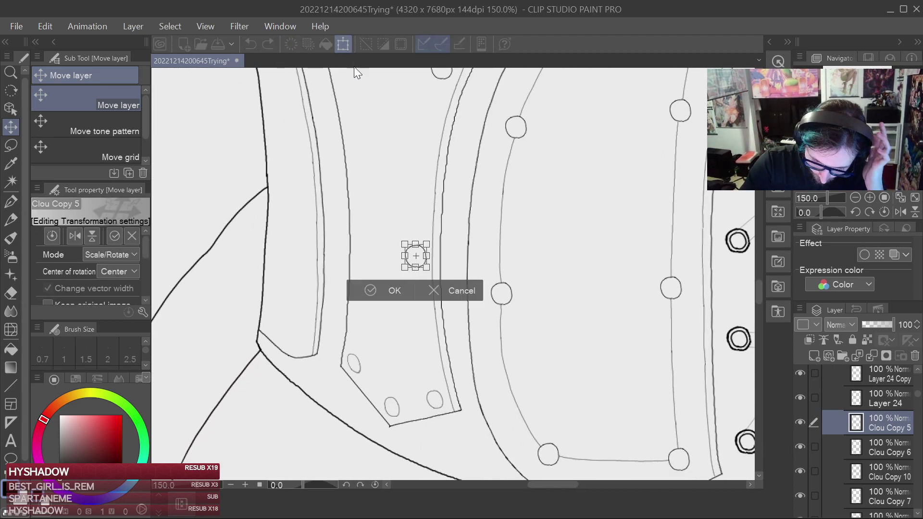
left_click(113, 359)
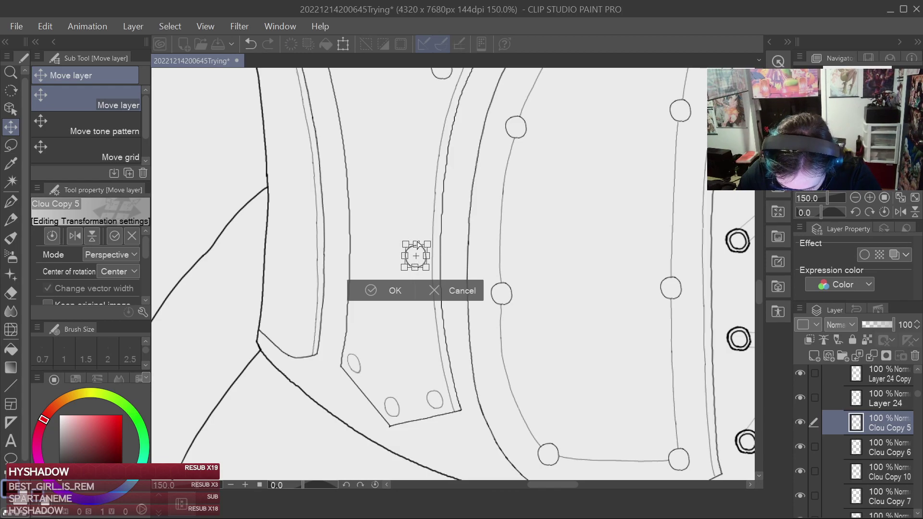
scroll(447, 235, "up", 3)
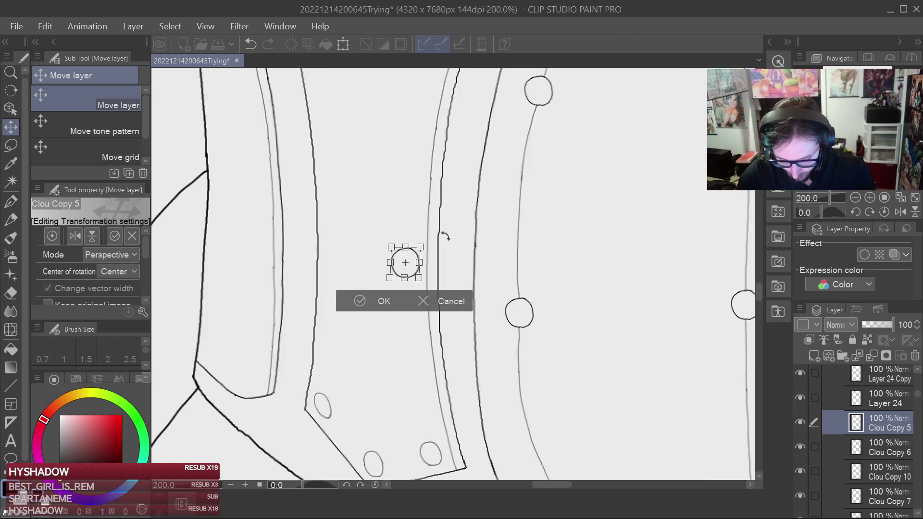
left_click_drag(336, 258, 340, 260)
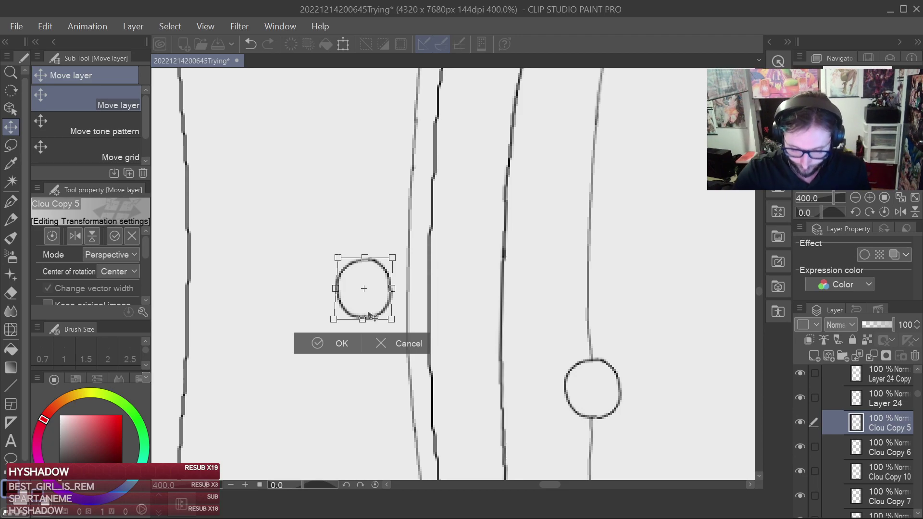
left_click_drag(335, 319, 338, 319)
scroll(364, 276, "down", 3)
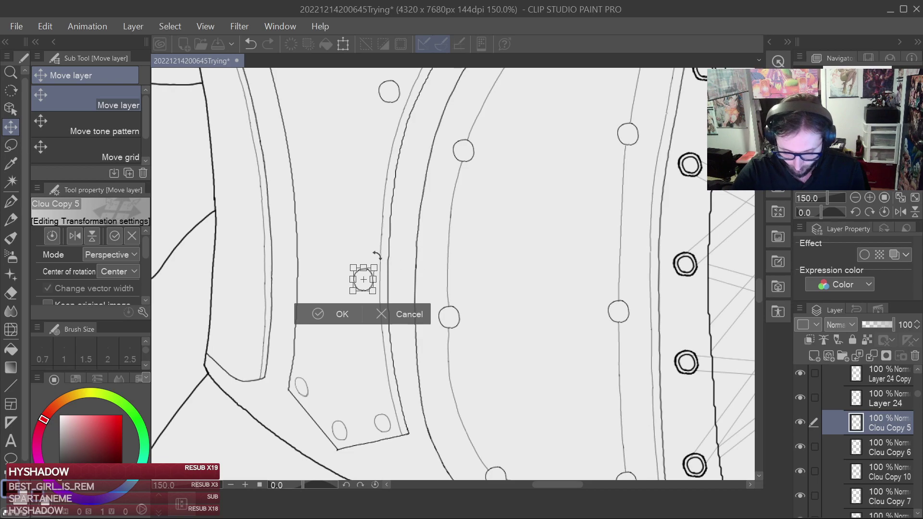
Skew the Clou Copy 5 rivet downward on its right side, apply the transform and save the file.
scroll(353, 268, "up", 1)
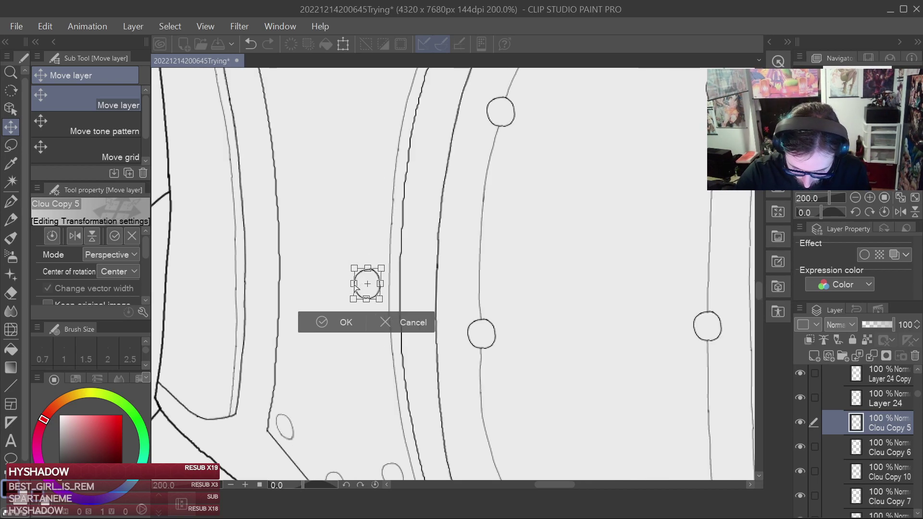
scroll(361, 261, "up", 1)
left_click_drag(349, 272, 349, 276)
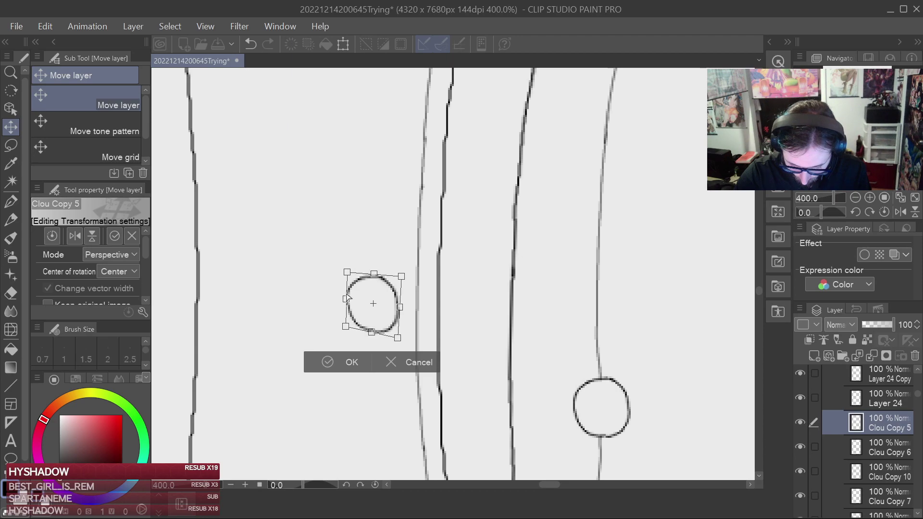
scroll(446, 259, "down", 2)
scroll(465, 265, "down", 1)
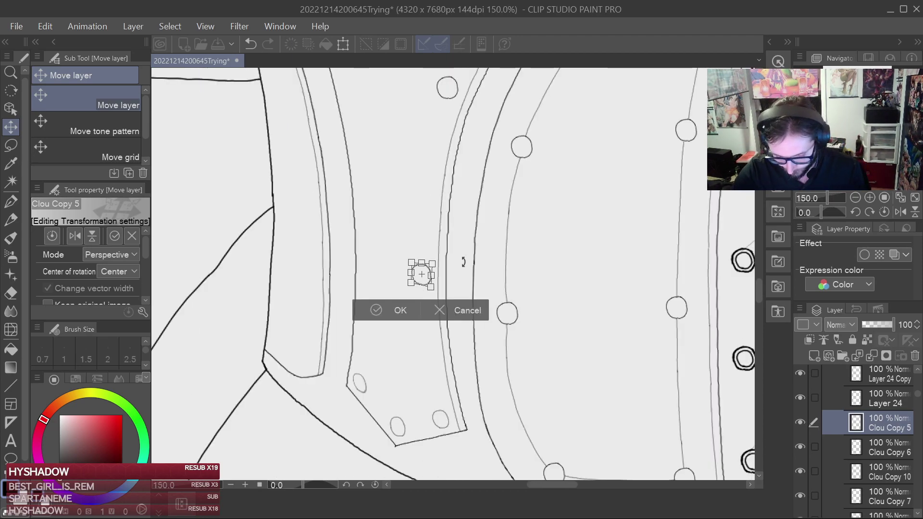
key("Return")
key("ctrl+s")
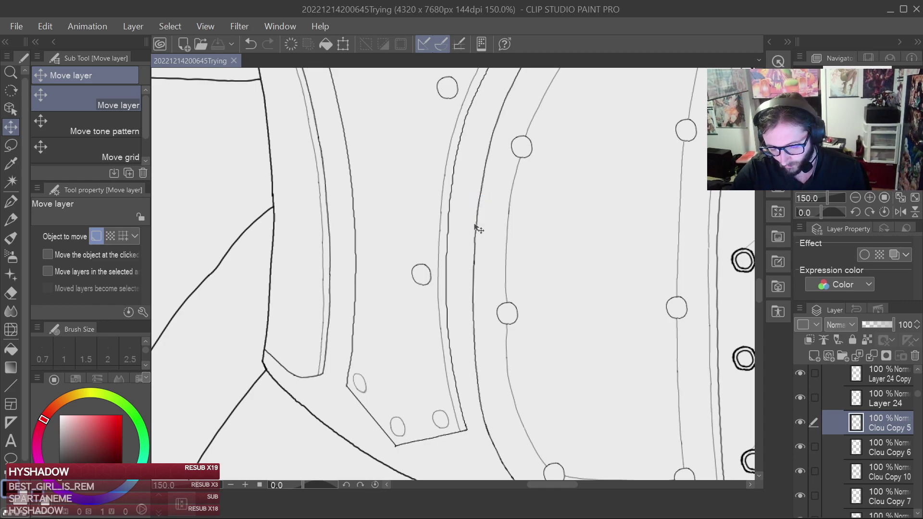
Examine the whole figure and the corset closely to judge how the rivets look in perspective.
scroll(478, 229, "down", 2)
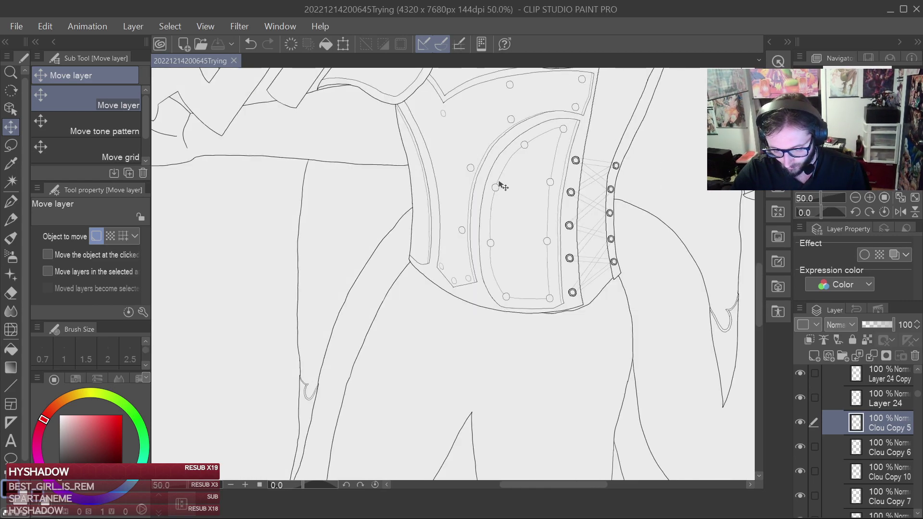
scroll(501, 187, "down", 3)
scroll(518, 187, "up", 2)
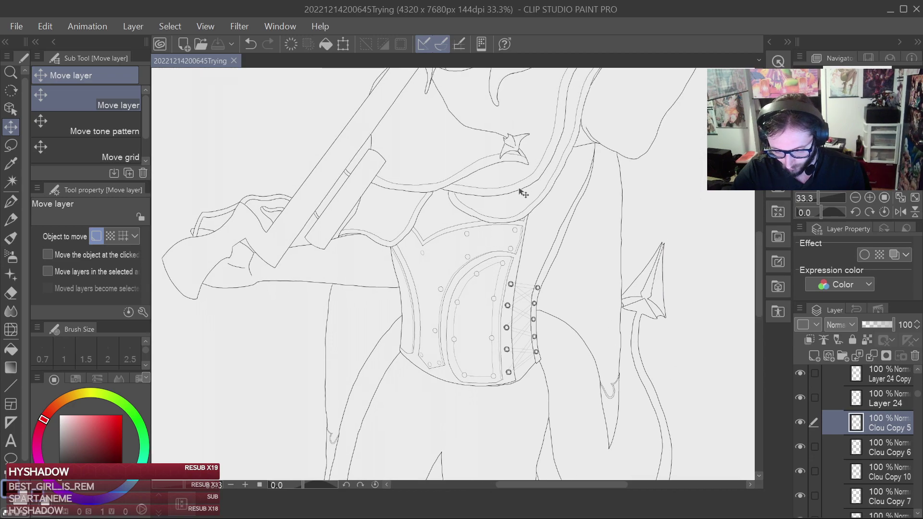
scroll(518, 192, "down", 4)
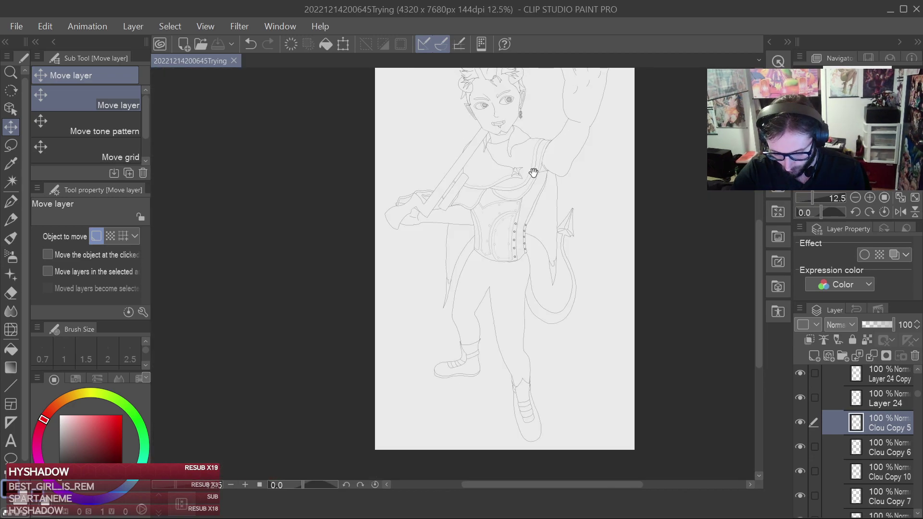
scroll(524, 197, "up", 1)
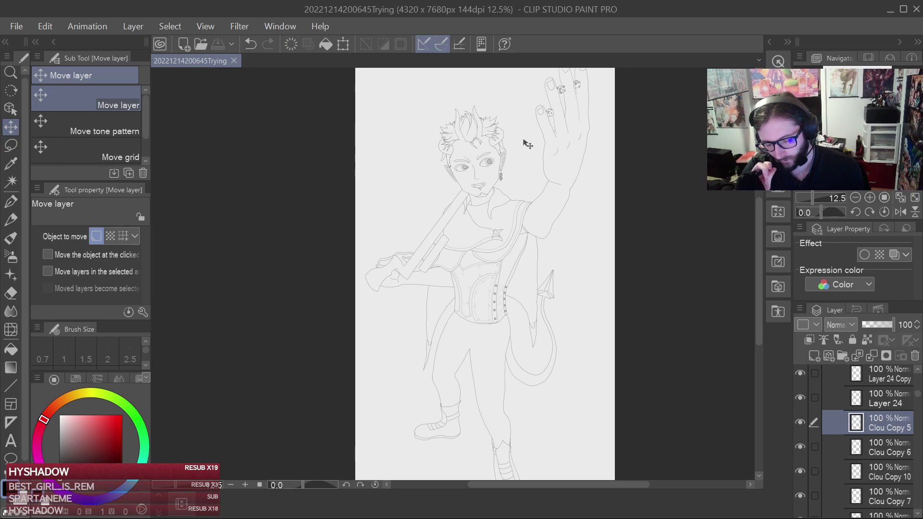
scroll(526, 144, "up", 4)
left_click_drag(462, 376, 525, 92)
left_click_drag(494, 236, 486, 386)
left_click_drag(459, 475, 508, 197)
scroll(508, 197, "up", 1)
scroll(495, 248, "up", 1)
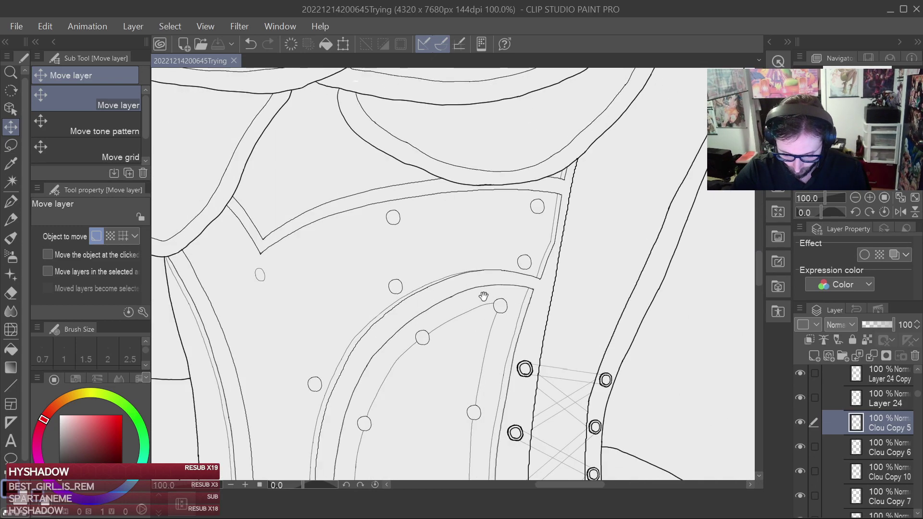
scroll(496, 260, "up", 1)
Toggle Clou Copy 6's visibility to identify its rivet, and inspect the rivets from the corset's top edge down to its lower point.
left_click(881, 446)
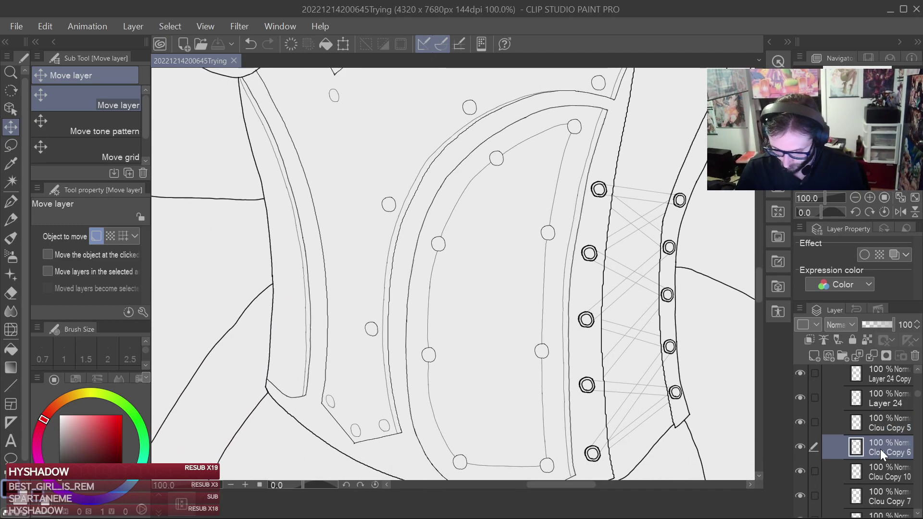
left_click(797, 441)
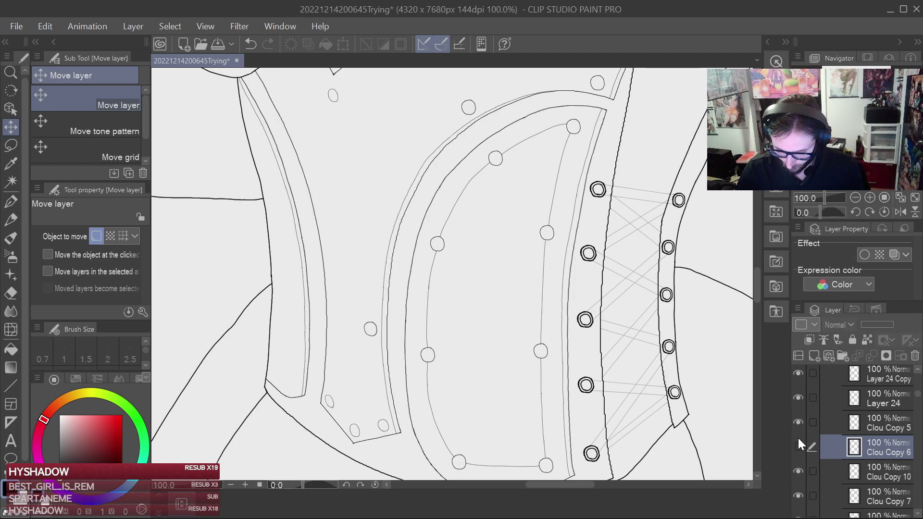
scroll(675, 393, "up", 2)
left_click_drag(576, 284, 489, 448)
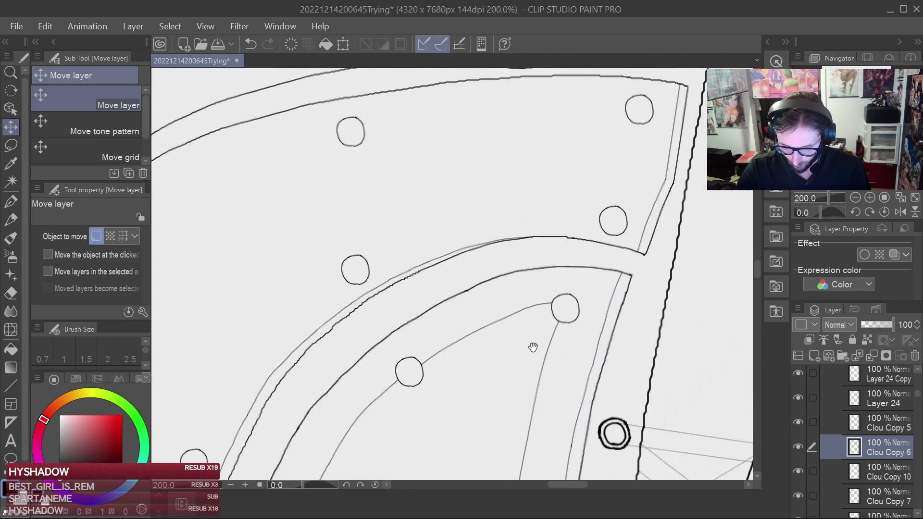
left_click_drag(633, 212, 650, 229)
scroll(644, 217, "down", 1)
scroll(646, 218, "down", 3)
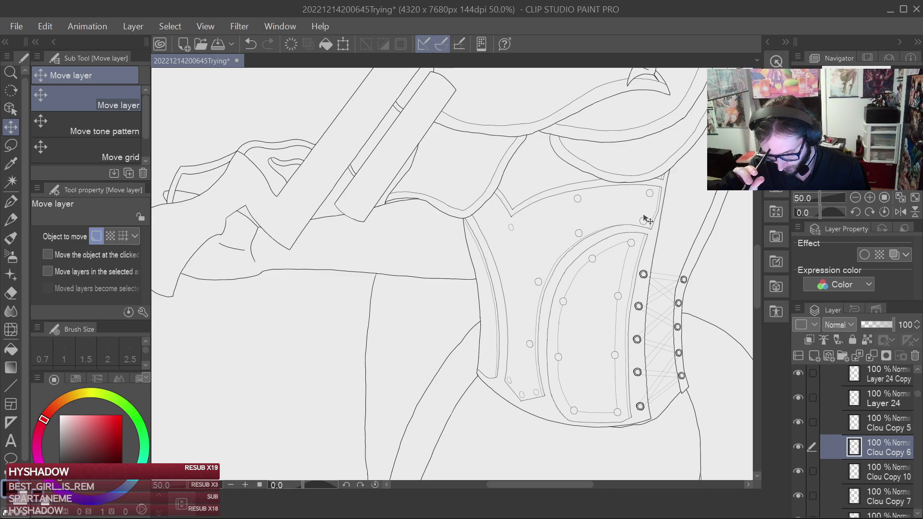
scroll(646, 219, "up", 2)
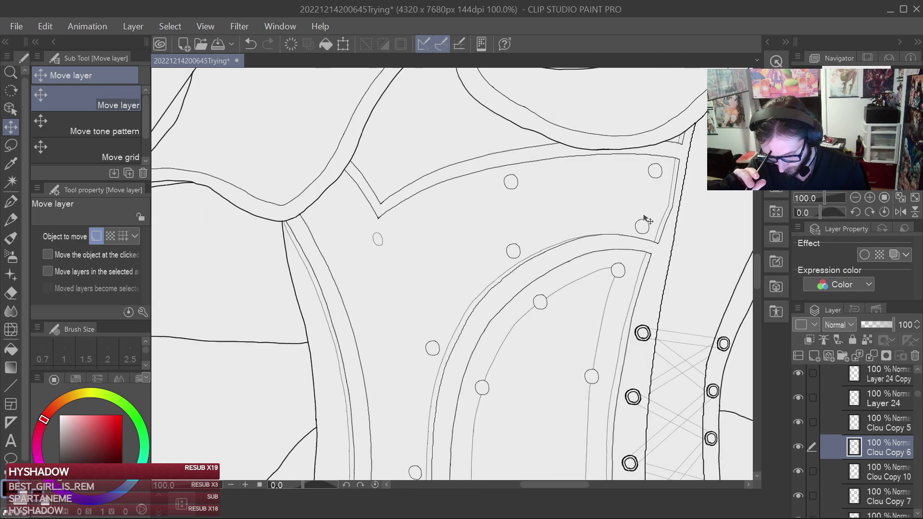
left_click_drag(499, 412, 570, 210)
scroll(571, 212, "up", 1)
left_click_drag(554, 335, 580, 265)
scroll(581, 270, "up", 3)
left_click_drag(562, 303, 642, 169)
left_click_drag(590, 261, 598, 243)
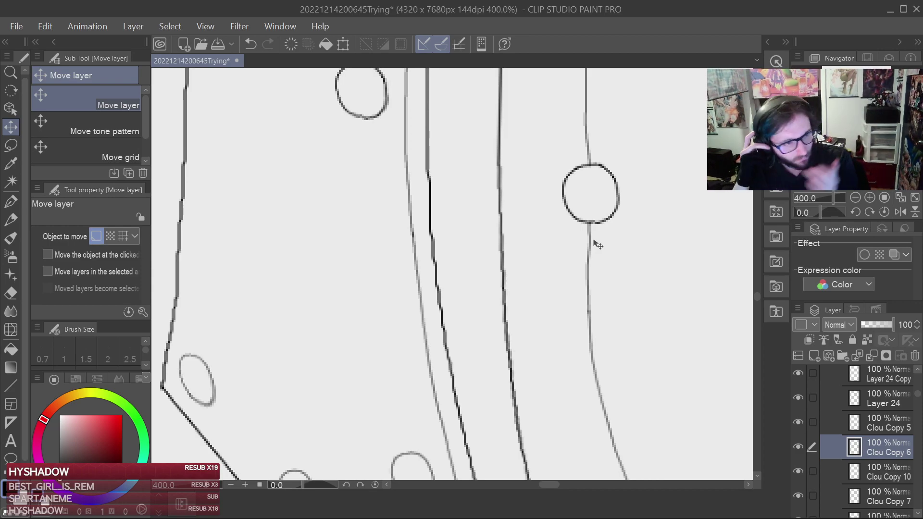
scroll(596, 243, "down", 2)
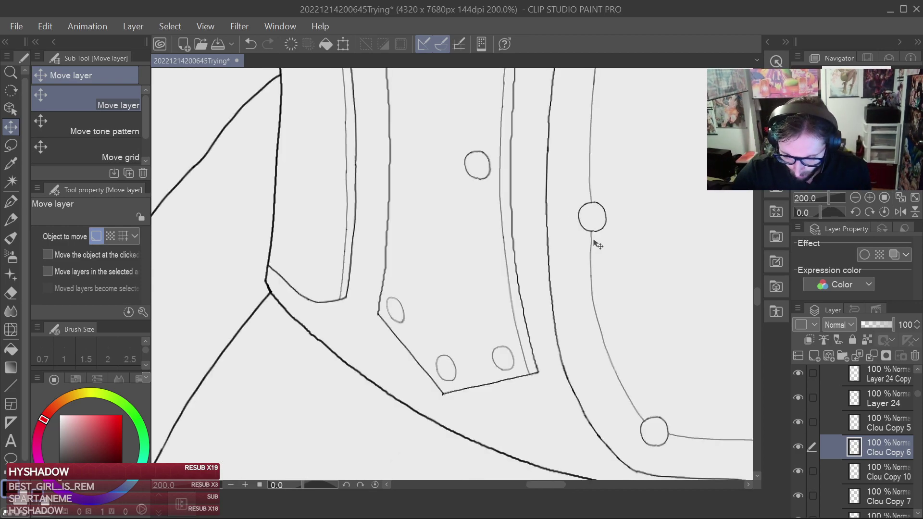
left_click_drag(523, 176, 492, 246)
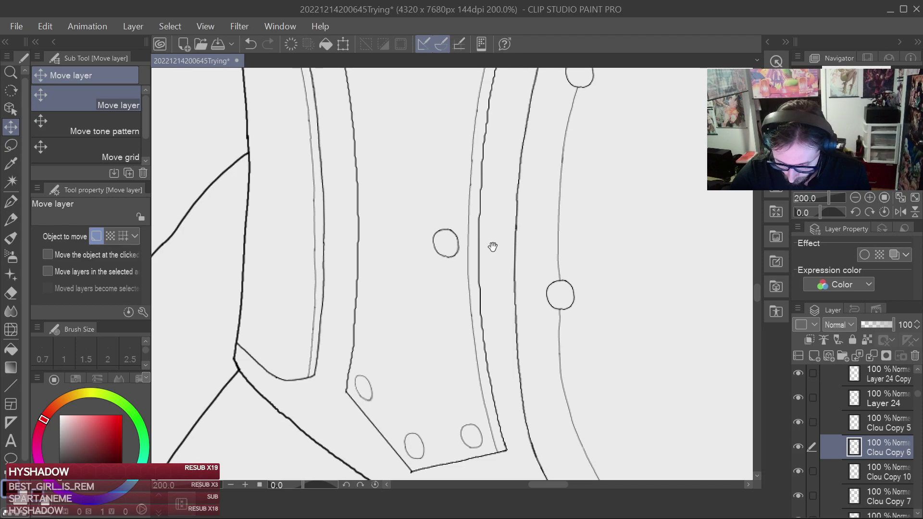
Distort the Clou Copy 5 rivet again with a Perspective transform, moving its left corners to narrow that side, and apply it.
left_click(885, 426)
key("ctrl+t")
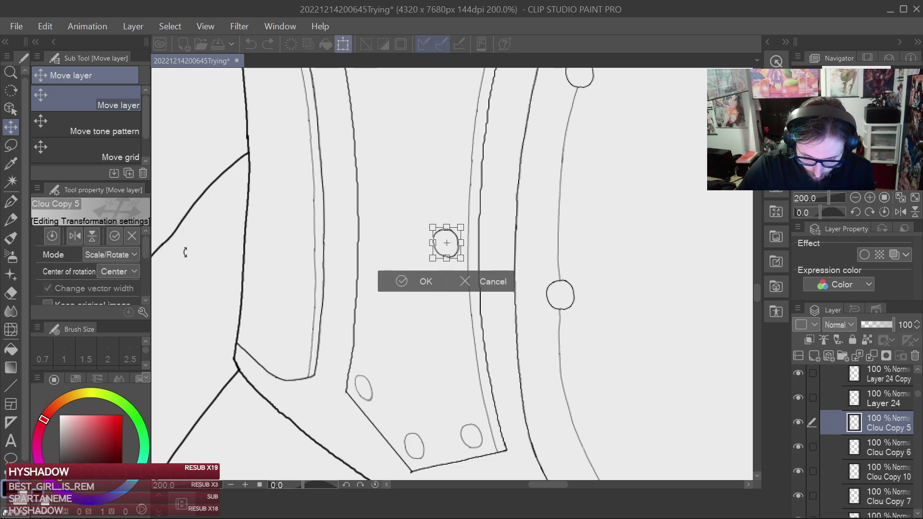
key("ctrl+shift+t")
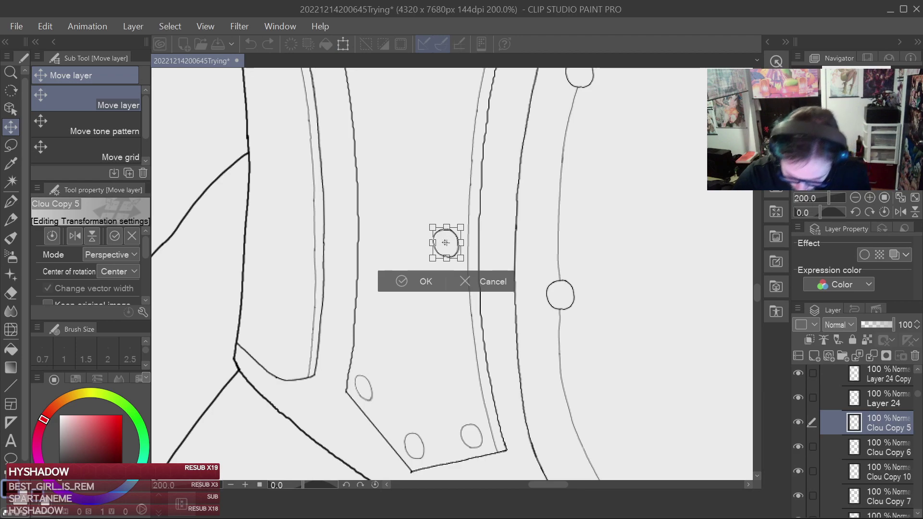
scroll(445, 242, "up", 2)
left_click_drag(421, 212, 453, 213)
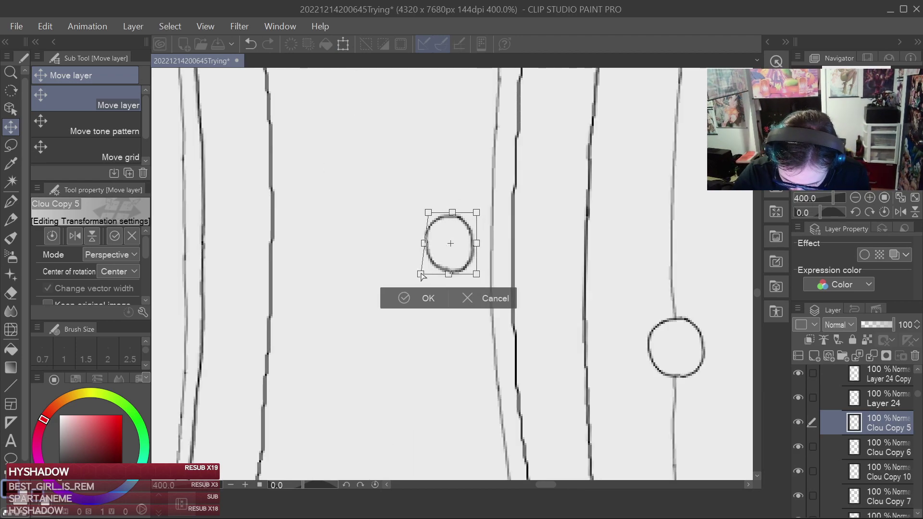
left_click_drag(421, 275, 421, 270)
scroll(458, 206, "down", 3)
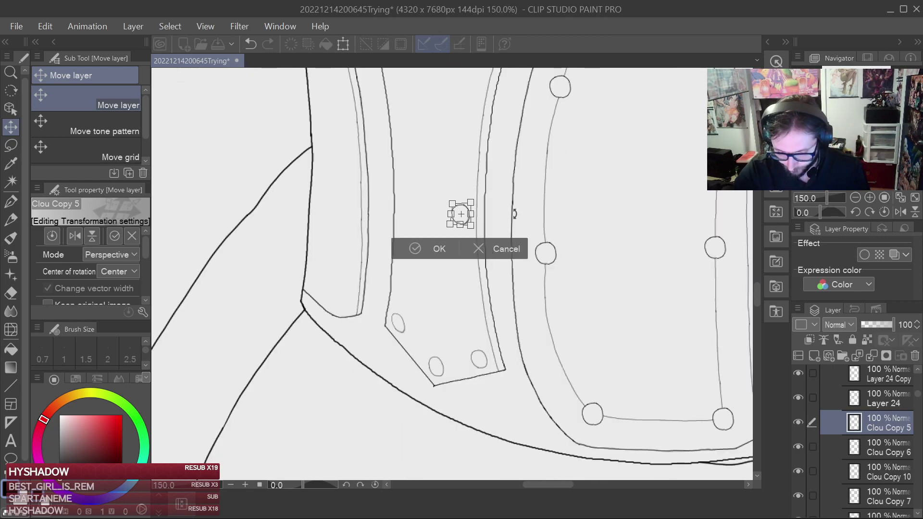
key("Return")
Lower the opacity of the Clou Copy 5 rivet layer to 74% and save the file.
scroll(509, 156, "down", 2)
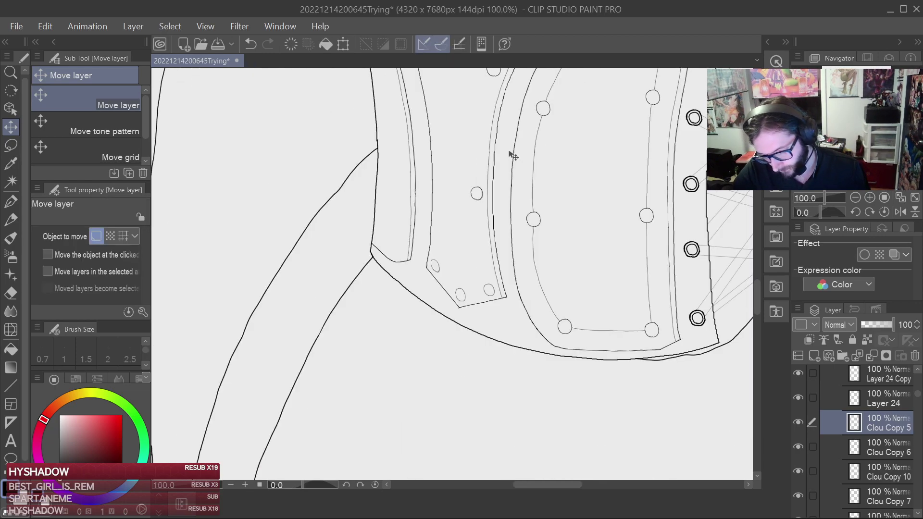
scroll(509, 155, "down", 2)
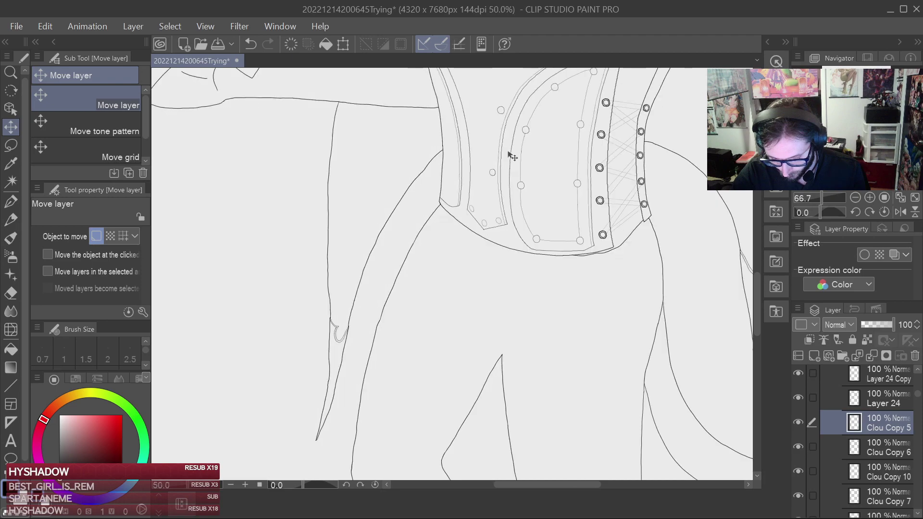
scroll(529, 150, "up", 4)
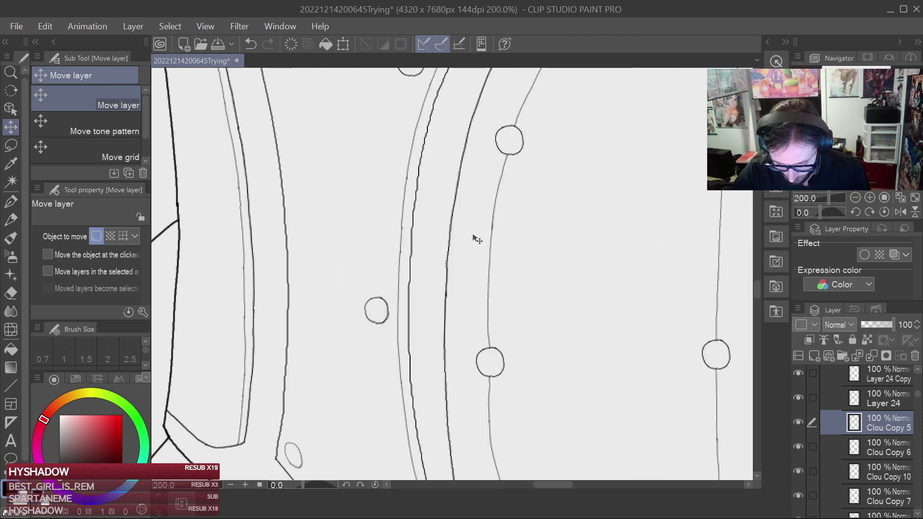
scroll(548, 207, "up", 4)
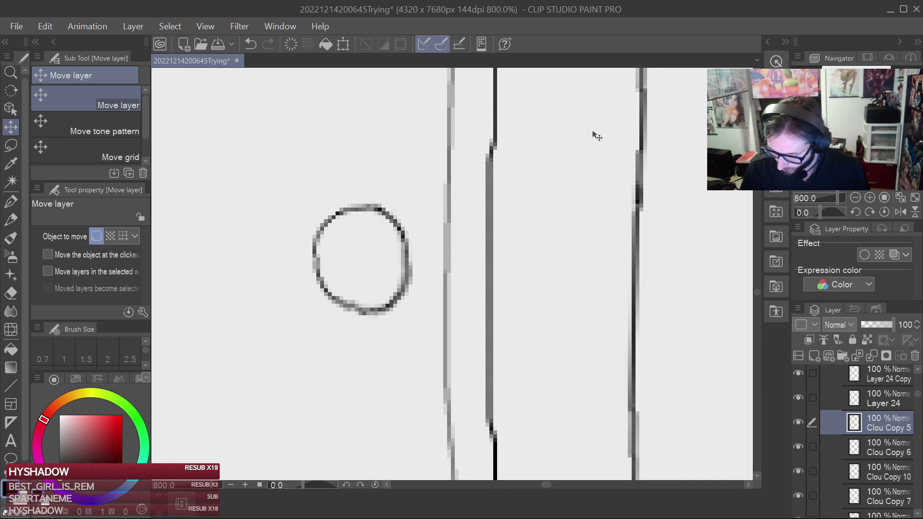
left_click_drag(873, 323, 885, 323)
key("ctrl+minus")
key("ctrl+minus")
key("ctrl+minus")
key("ctrl+minus")
left_click_drag(537, 338, 533, 285)
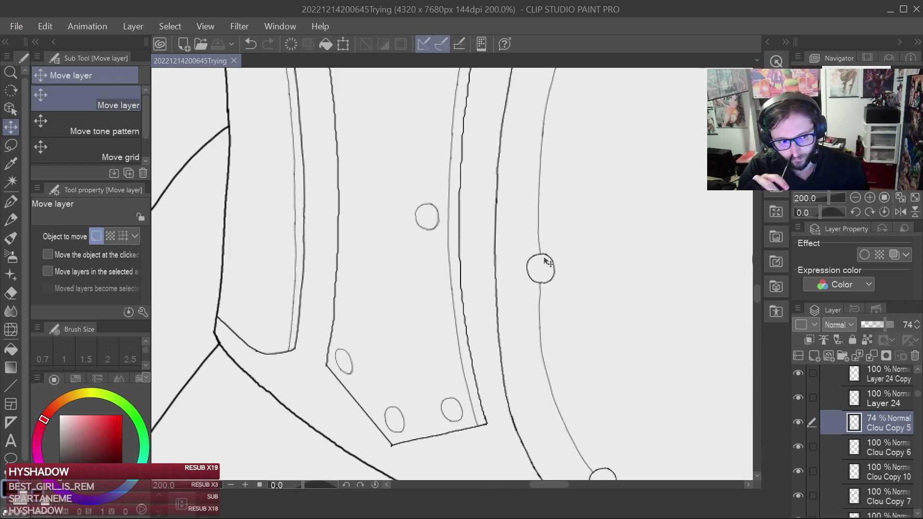
Put the Clou Copy 6 rivet beside the curved panel edge into a Perspective transform and move its corners to slant it.
left_click_drag(528, 180, 491, 299)
left_click_drag(505, 255, 505, 282)
left_click_drag(502, 224, 496, 307)
scroll(497, 307, "up", 3)
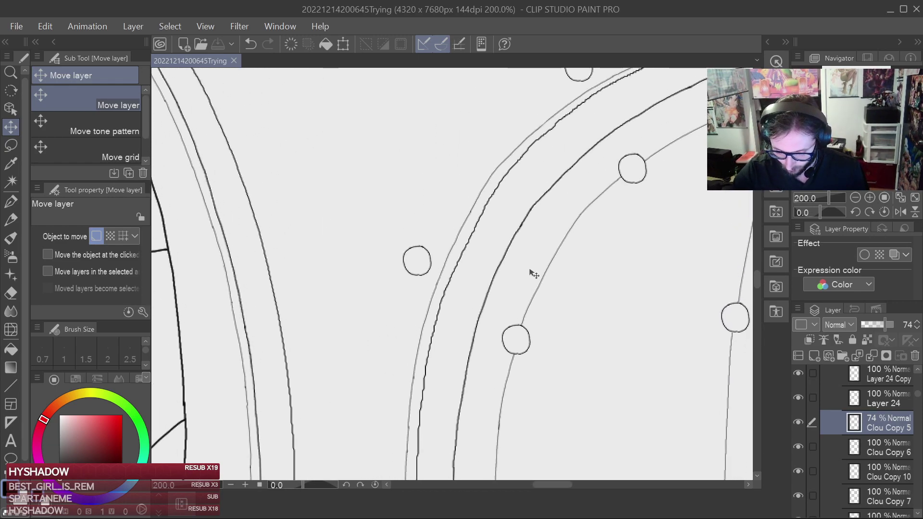
left_click(879, 452)
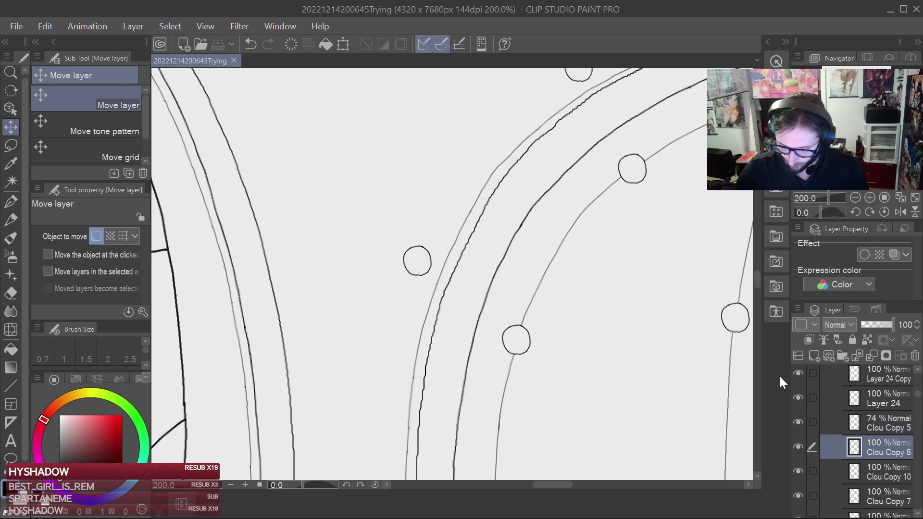
left_click(343, 44)
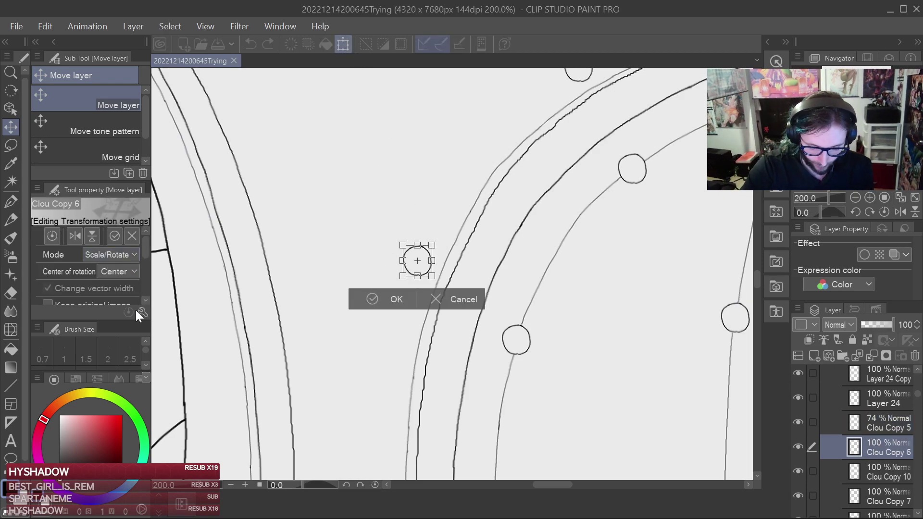
left_click(126, 358)
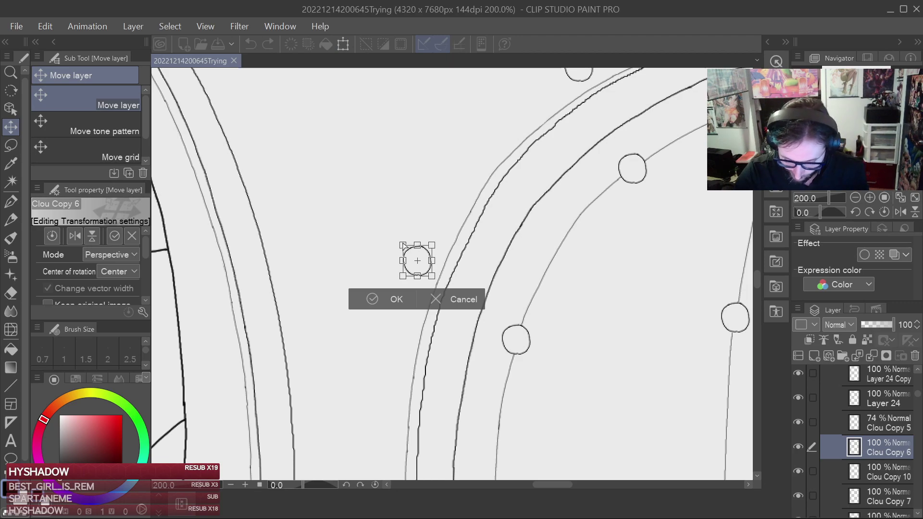
scroll(435, 233, "up", 2)
left_click_drag(400, 258, 403, 257)
left_click_drag(396, 318, 392, 318)
left_click_drag(383, 258, 429, 260)
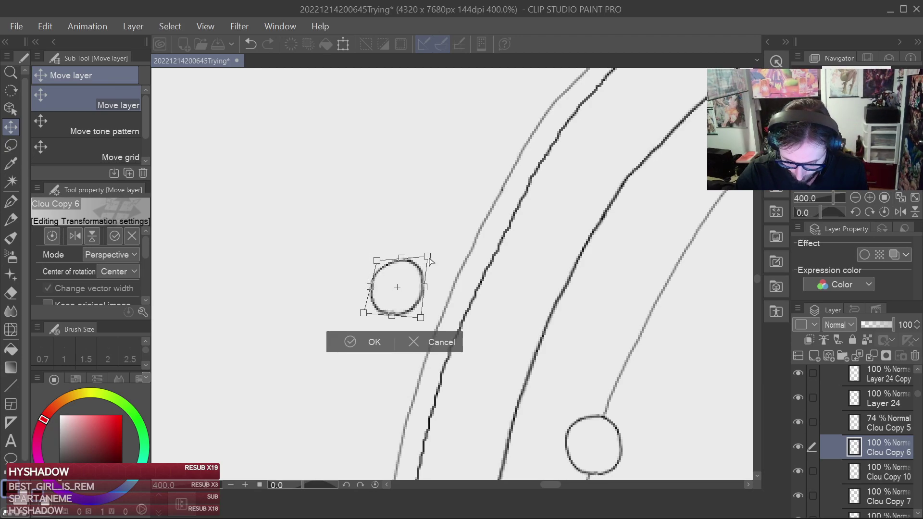
scroll(442, 235, "down", 2)
scroll(433, 233, "up", 2)
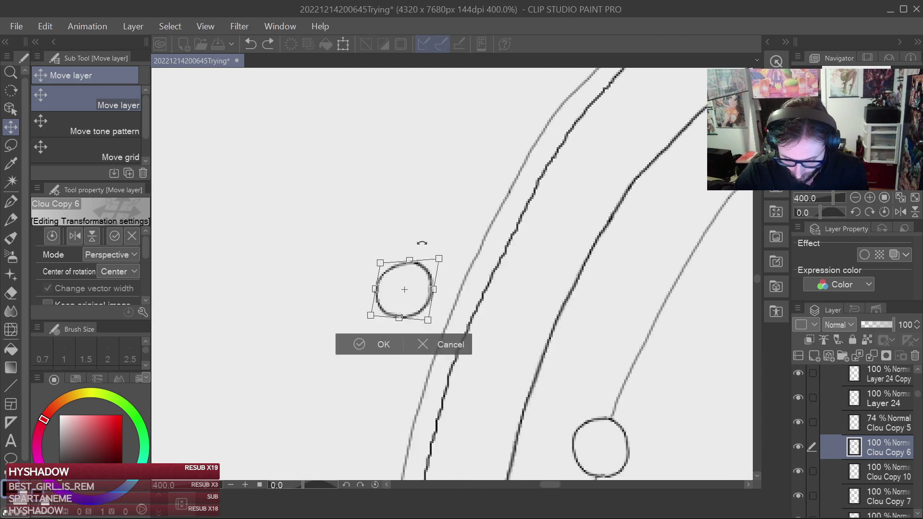
Refine the upper corners of the Clou Copy 6 rivet's Perspective distortion and apply the transform.
left_click_drag(381, 263, 419, 259)
scroll(492, 202, "down", 4)
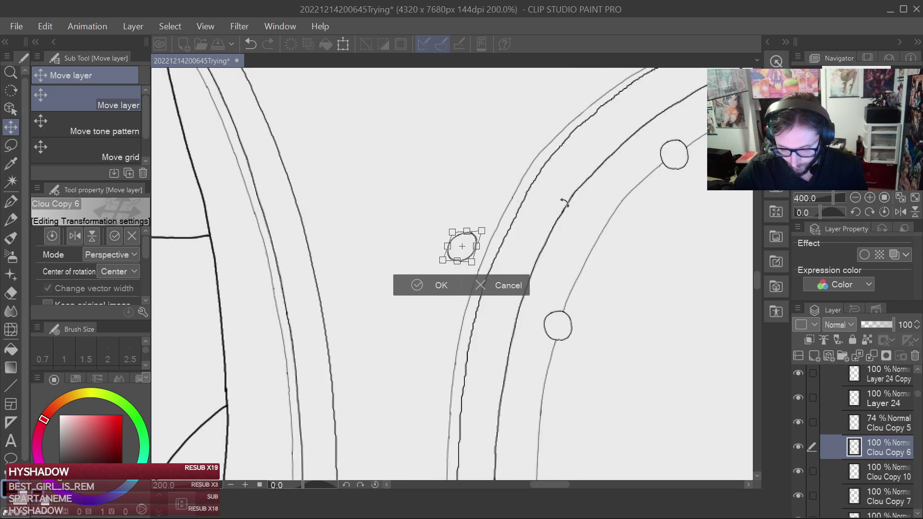
scroll(541, 166, "up", 2)
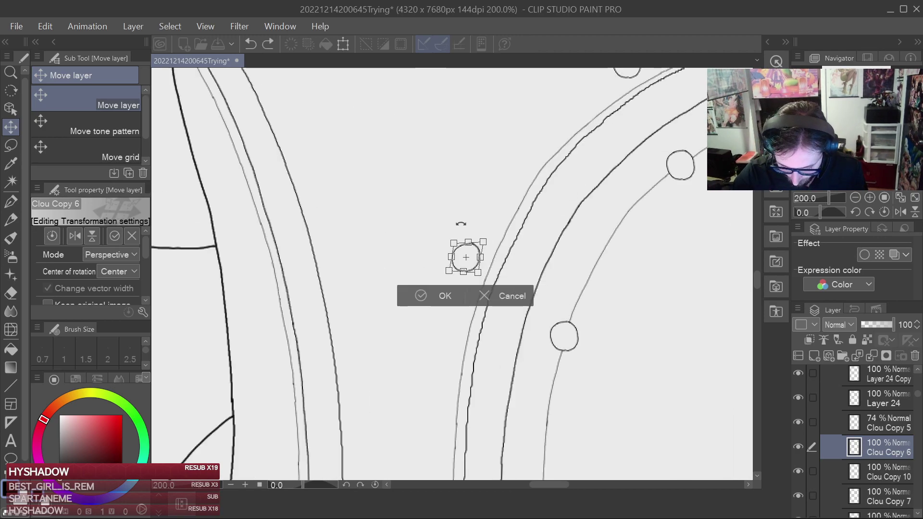
scroll(461, 223, "up", 2)
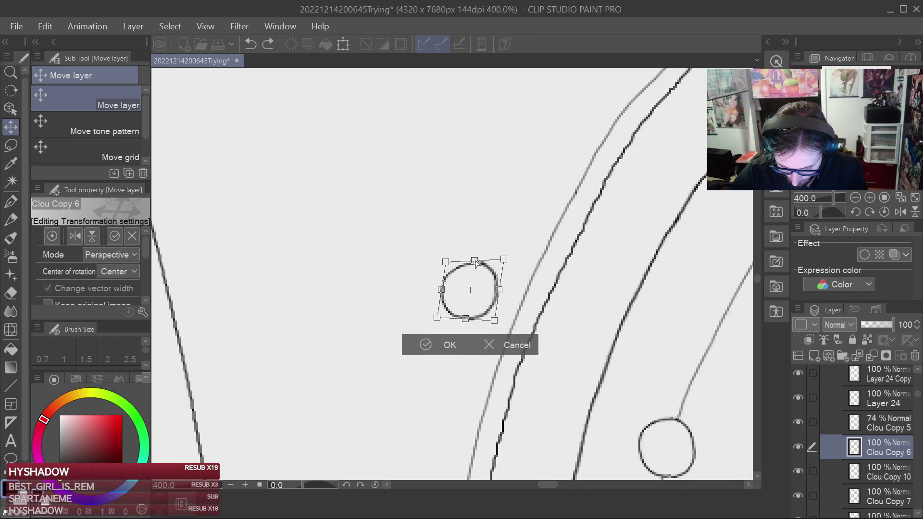
scroll(497, 206, "down", 3)
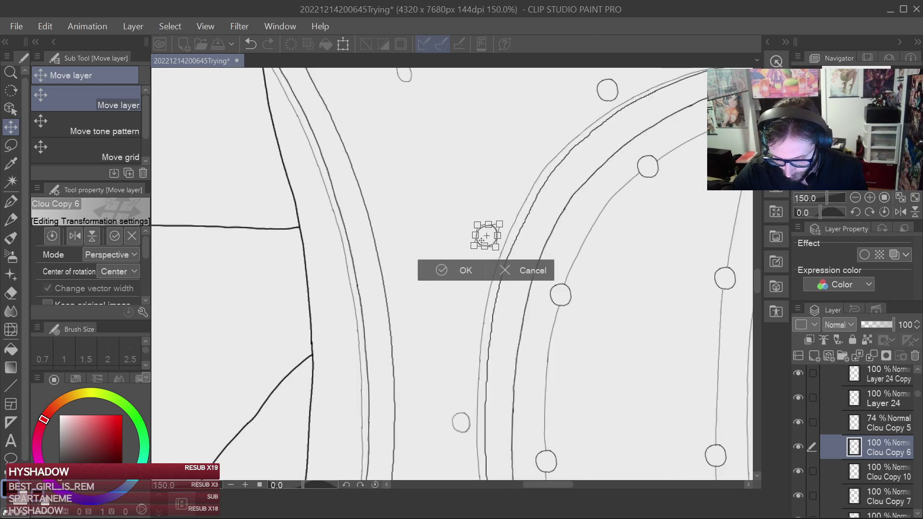
key("Return")
Lower the opacity of the Clou Copy 6 rivet layer to 72% and save the file.
scroll(497, 171, "down", 2)
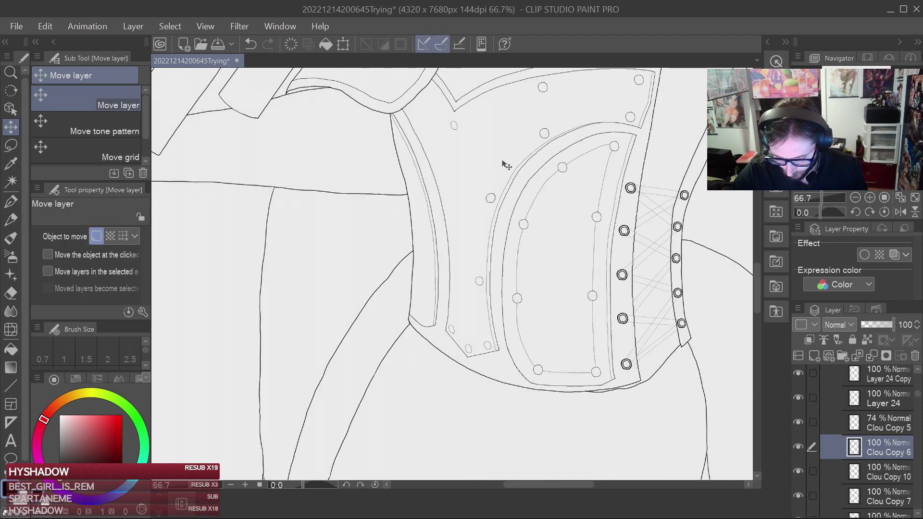
left_click_drag(574, 171, 518, 234)
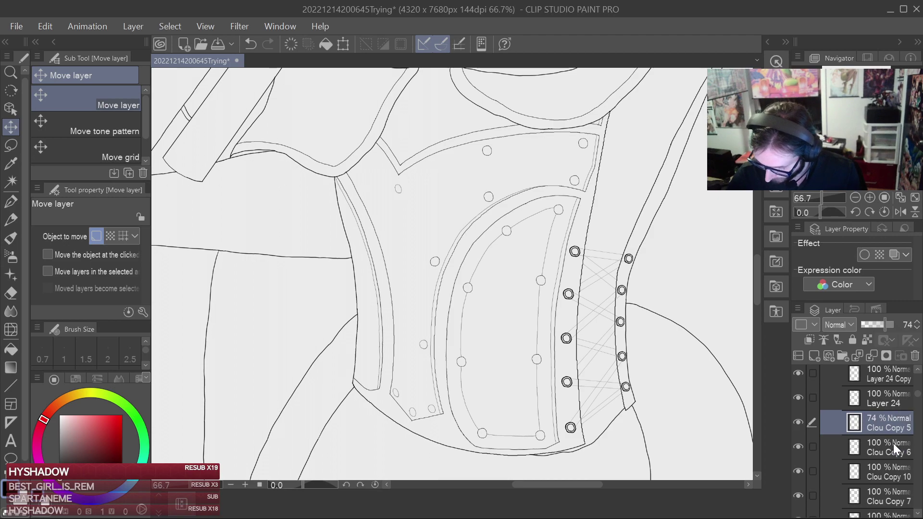
left_click(884, 321)
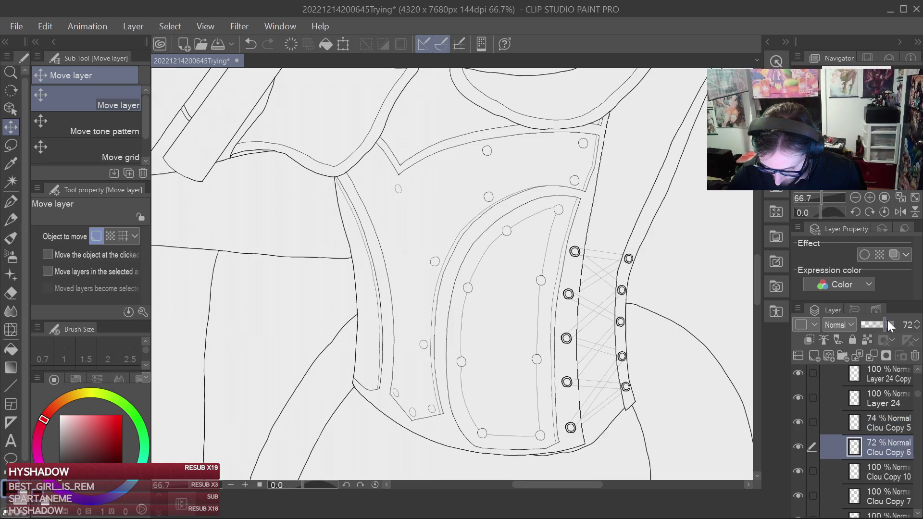
scroll(464, 266, "up", 4)
key("ctrl+s")
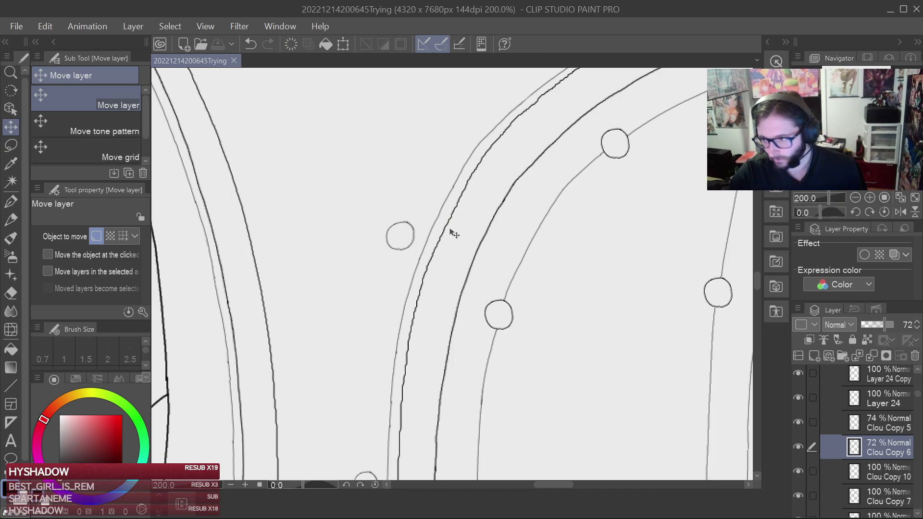
Toggle the visibility of Clou Copy 10 and Clou Copy 7 to identify their rivets around the curved panel's upper edge.
left_click_drag(485, 203, 468, 274)
left_click_drag(524, 143, 467, 245)
left_click_drag(536, 121, 479, 217)
left_click(887, 471)
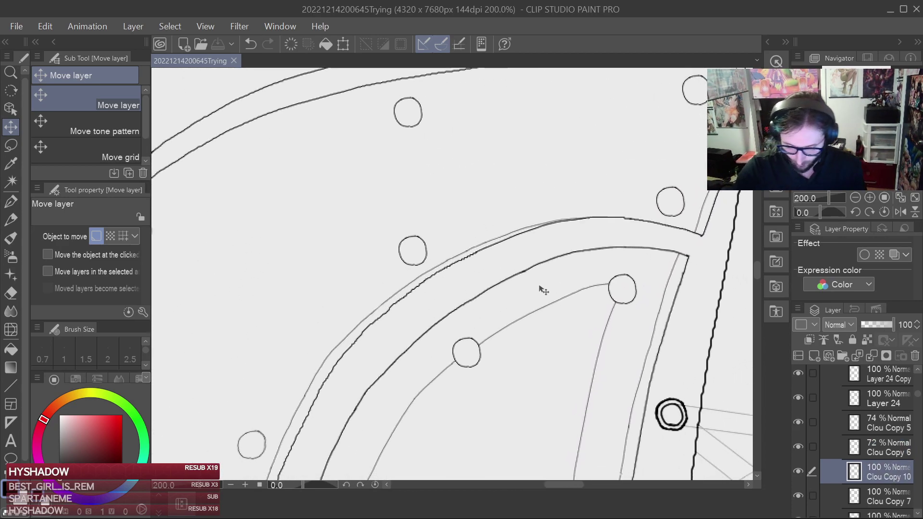
left_click(798, 470)
left_click(798, 470)
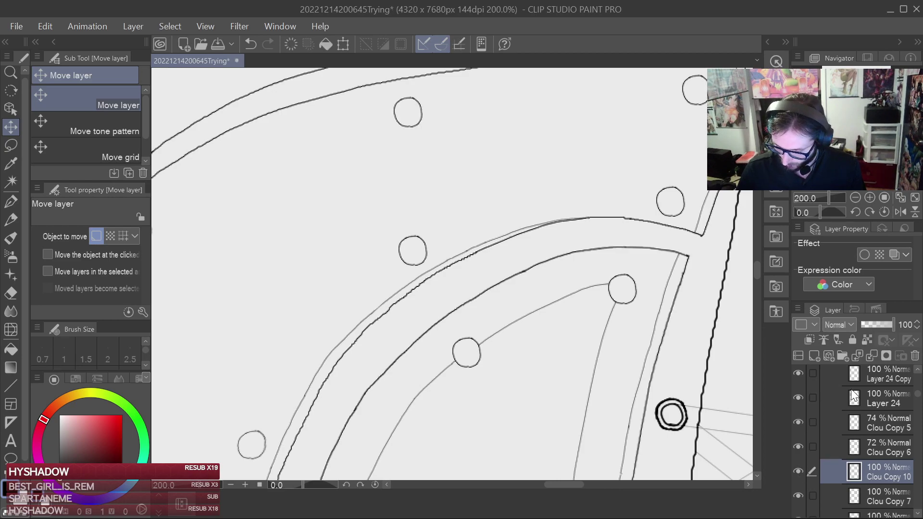
left_click(798, 496)
left_click(799, 496)
left_click(800, 494)
left_click(879, 498)
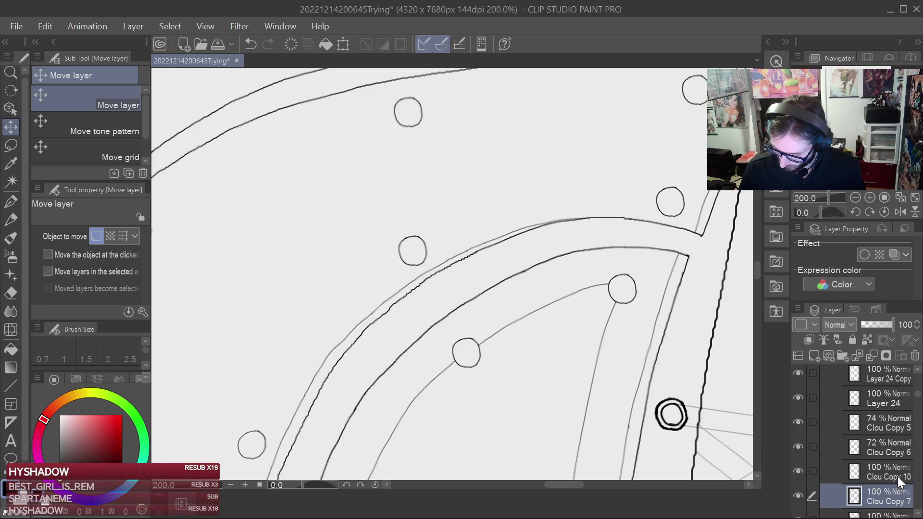
left_click(918, 514)
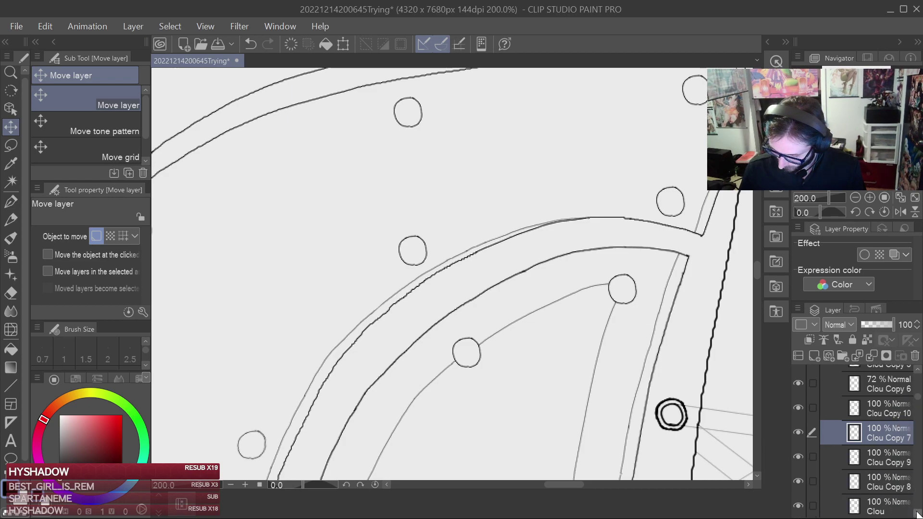
mouse_move(609, 390)
left_mouse_down()
mouse_move(707, 347)
mouse_move(606, 360)
mouse_move(682, 367)
mouse_move(697, 364)
mouse_move(696, 352)
left_mouse_up()
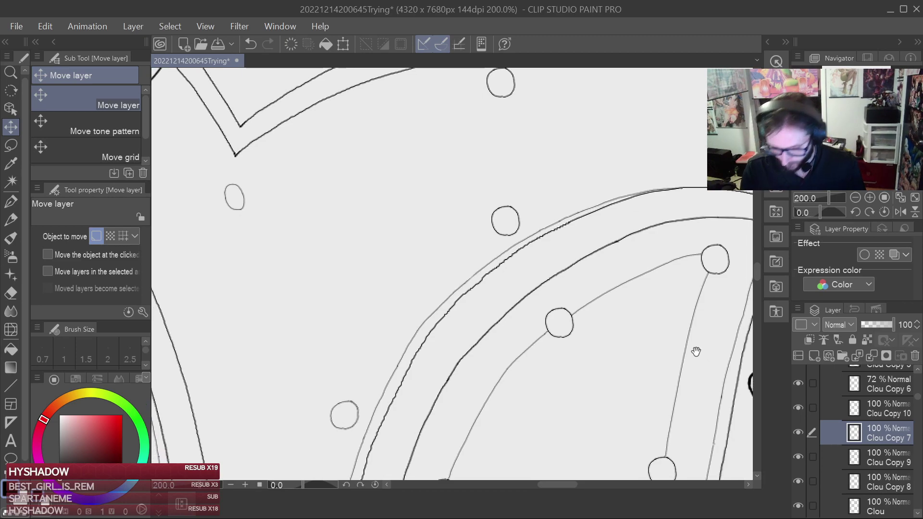
Check the layers above the rivets, hide Layer 23 Copy and move it to the top of the Armor folder.
scroll(866, 408, "up", 3)
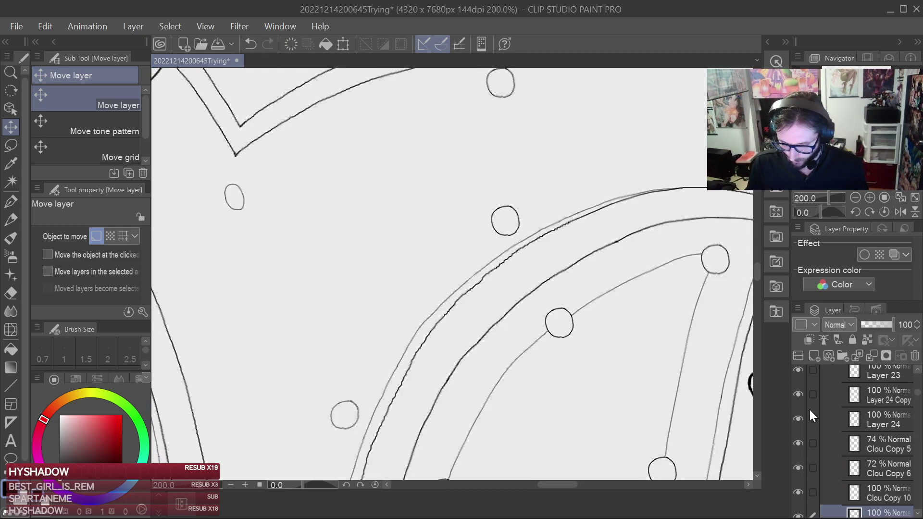
left_click(799, 394)
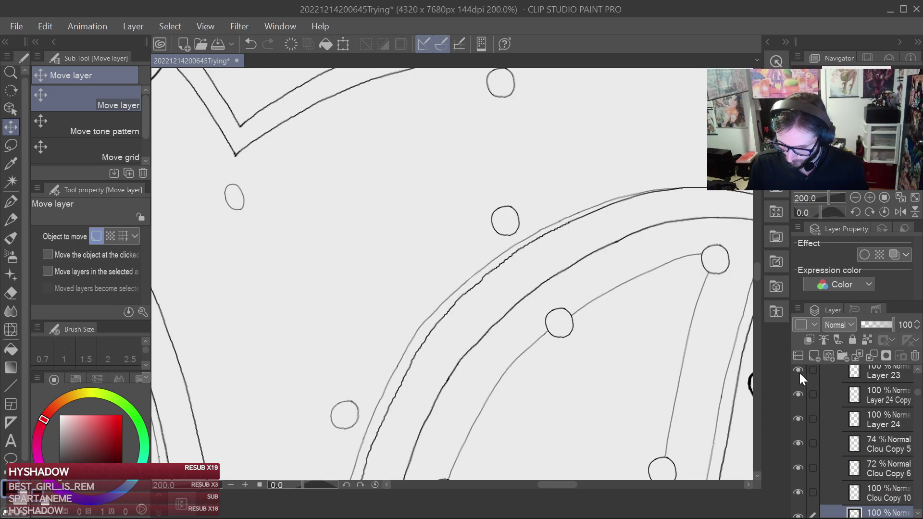
scroll(797, 382, "up", 2)
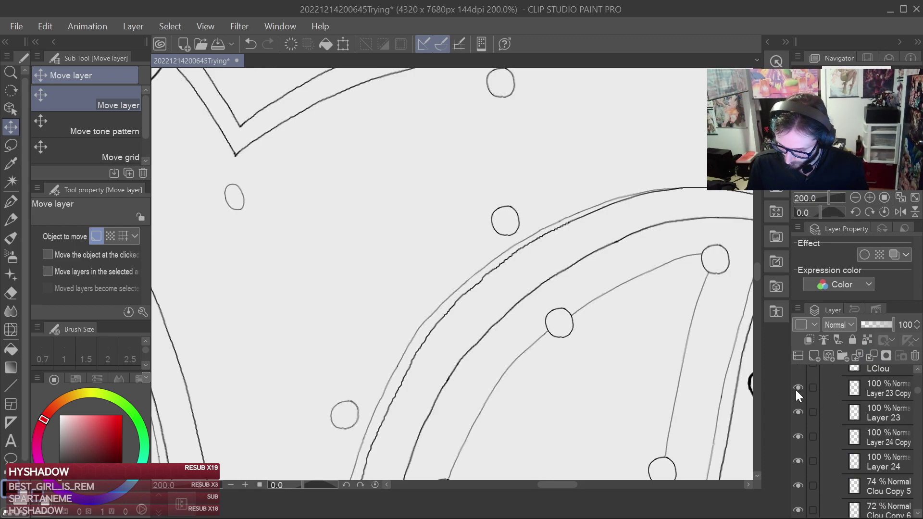
left_click(798, 388)
left_click(917, 369)
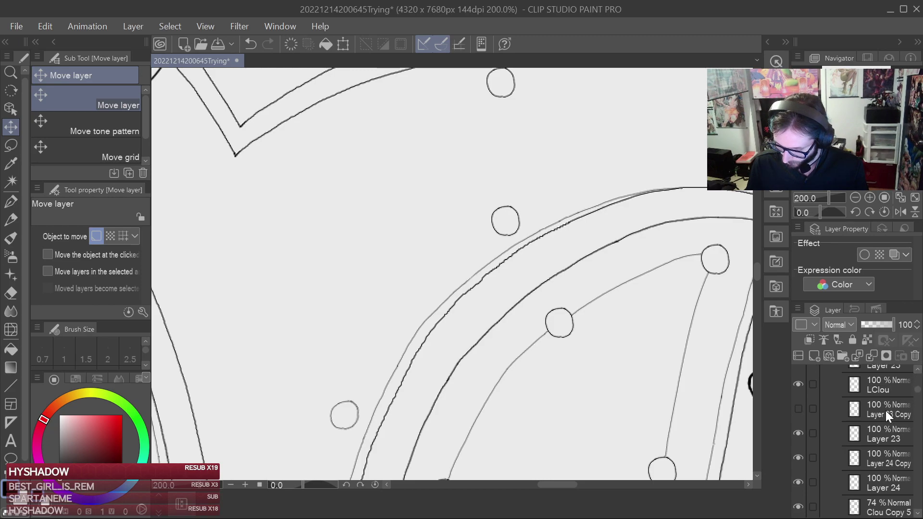
left_click(919, 370)
left_click(918, 370)
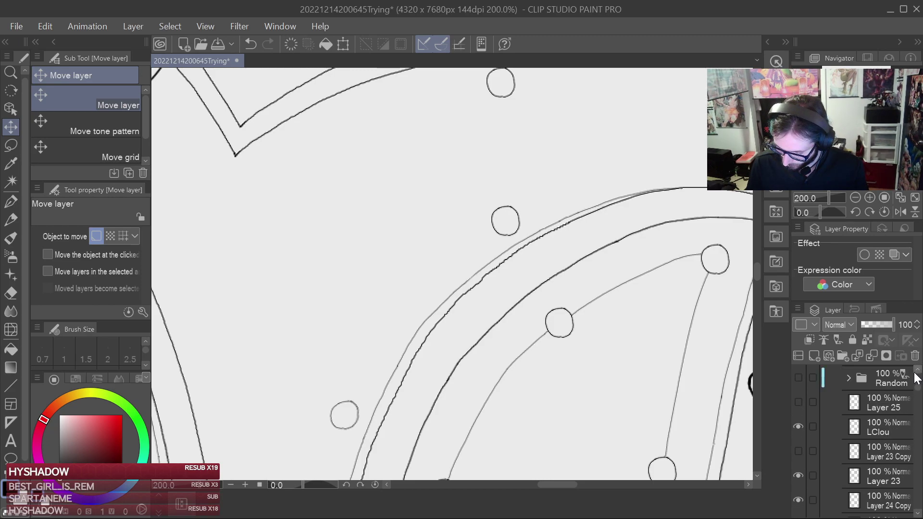
left_click(878, 454)
left_click_drag(885, 380, 886, 381)
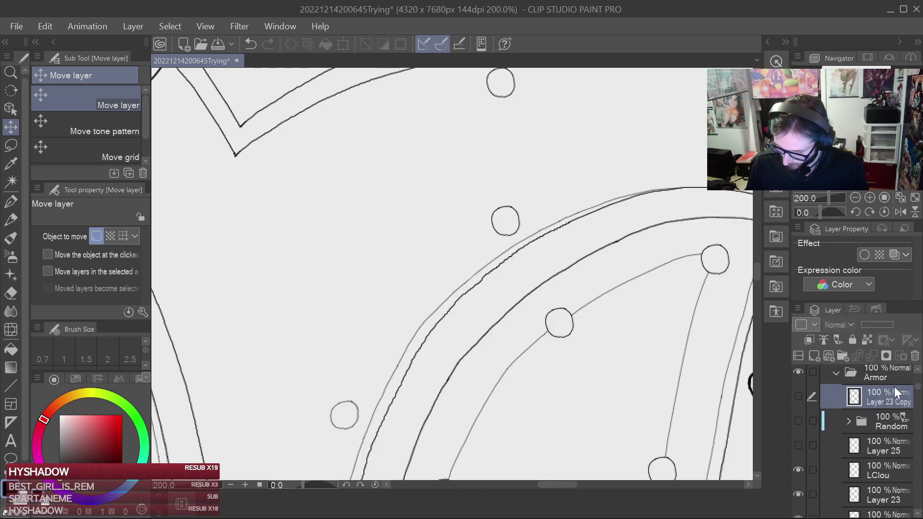
Identify the Clou Copy 10 and Clou Copy 7 rivets and move the Clou Copy 10 layer directly above Clou.
left_click_drag(888, 424, 920, 396)
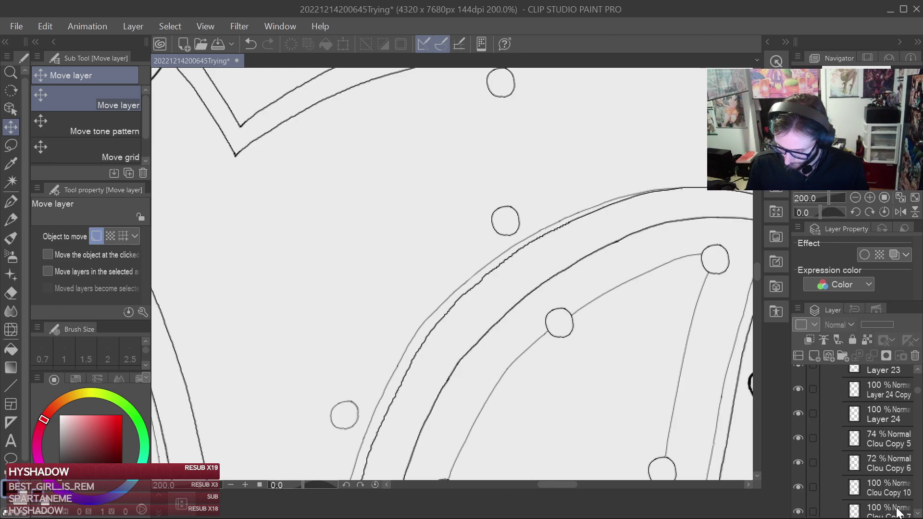
left_click(918, 513)
left_click(919, 512)
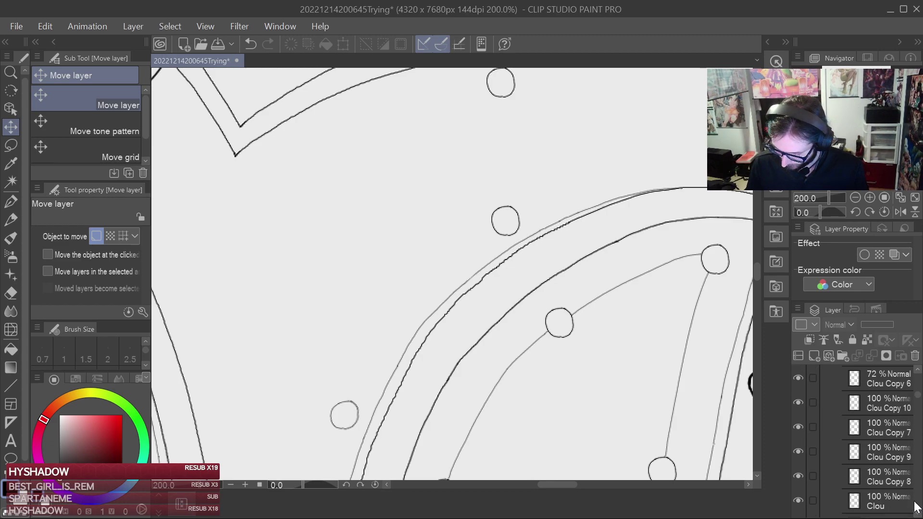
left_click(800, 403)
left_click(800, 426)
left_click(799, 424)
left_click_drag(884, 404, 902, 476)
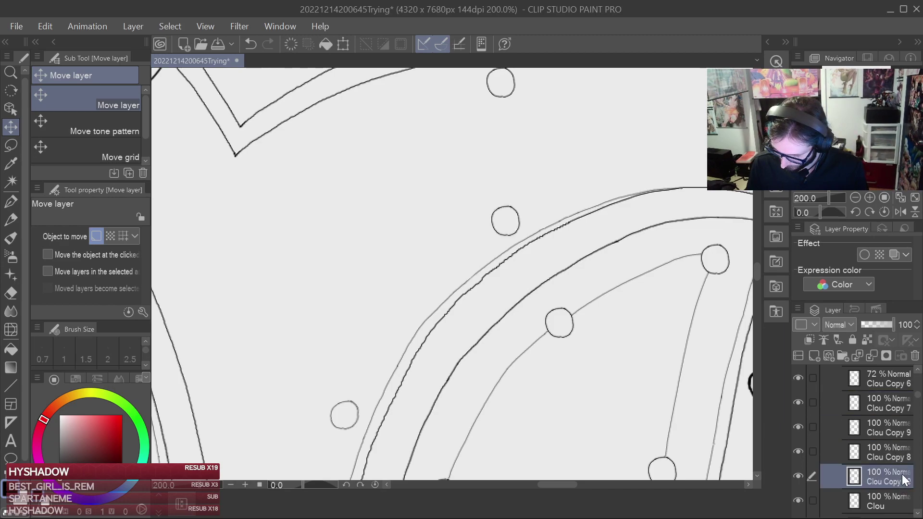
Move the Clou Copy 8 layer between Clou Copy 7 and Clou Copy 9, select Clou Copy 7 and save the file.
left_click(800, 448)
left_click_drag(672, 385, 570, 457)
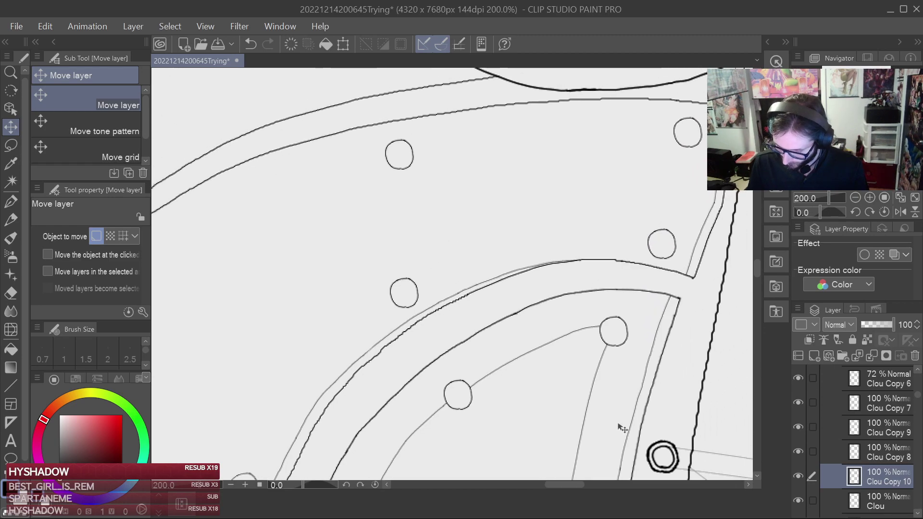
left_click_drag(863, 445, 882, 420)
left_click(895, 405)
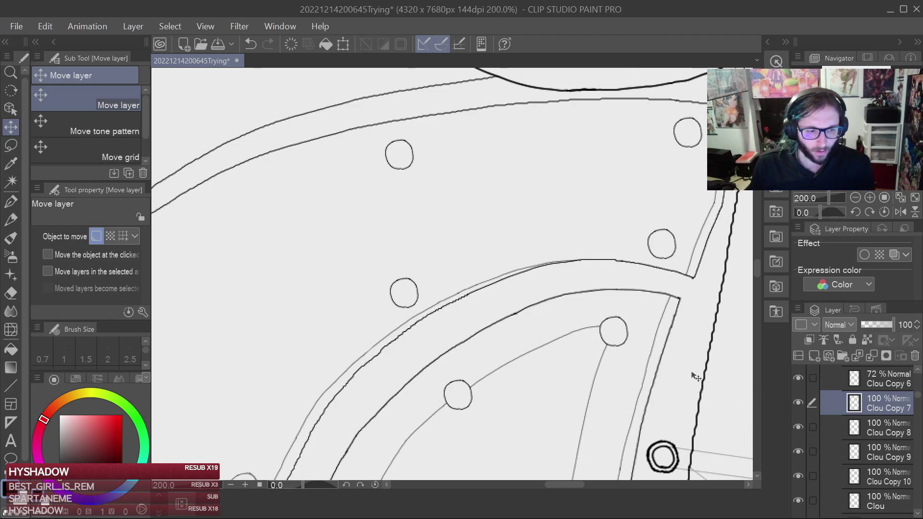
key("ctrl+s")
Rotate and distort the Clou Copy 7 rivet with a Perspective transformation to follow the curved panel's upper edge, and apply it.
left_click_drag(543, 339, 606, 336)
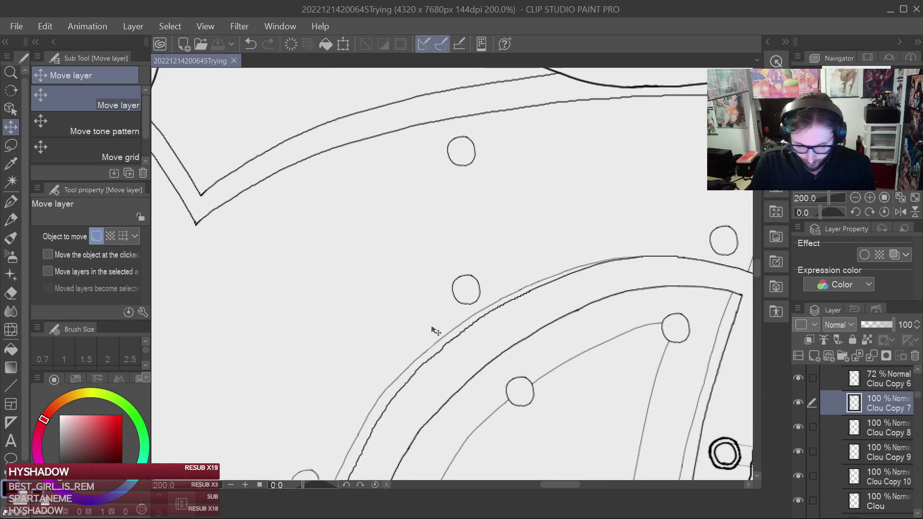
left_click(343, 44)
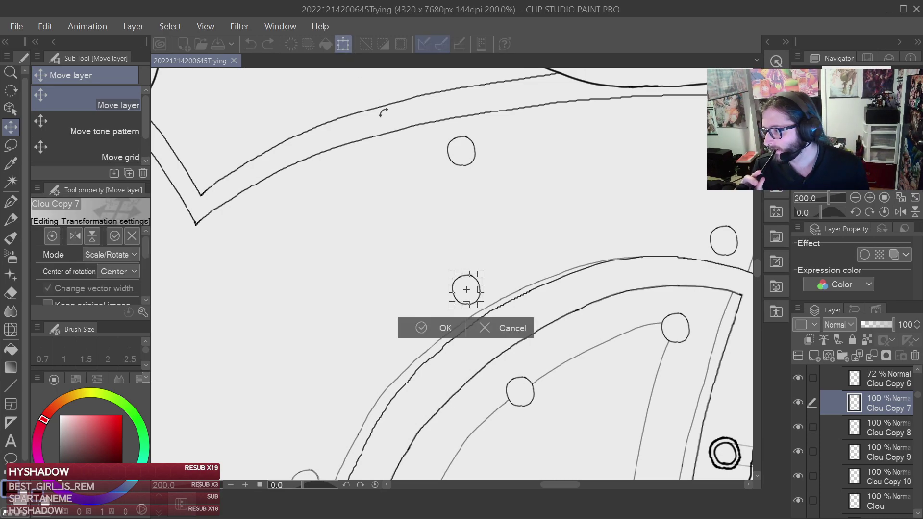
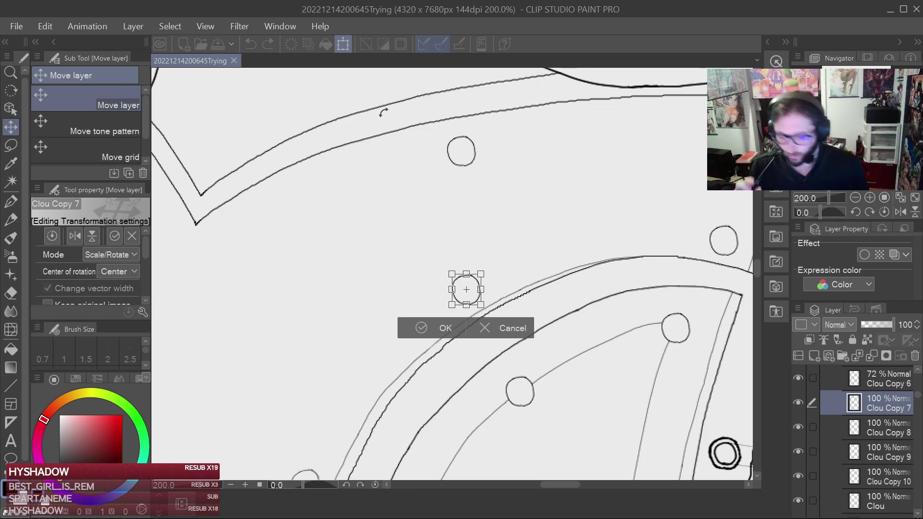
key("space")
left_click_drag(341, 276, 392, 236)
left_click_drag(519, 246, 392, 276)
key("ctrl+t")
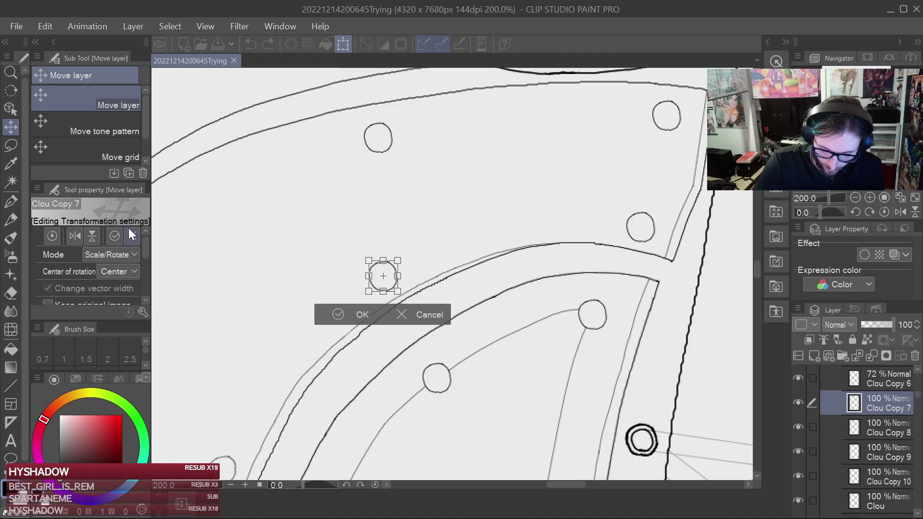
left_click(122, 358)
key("space")
left_click_drag(418, 276, 490, 216)
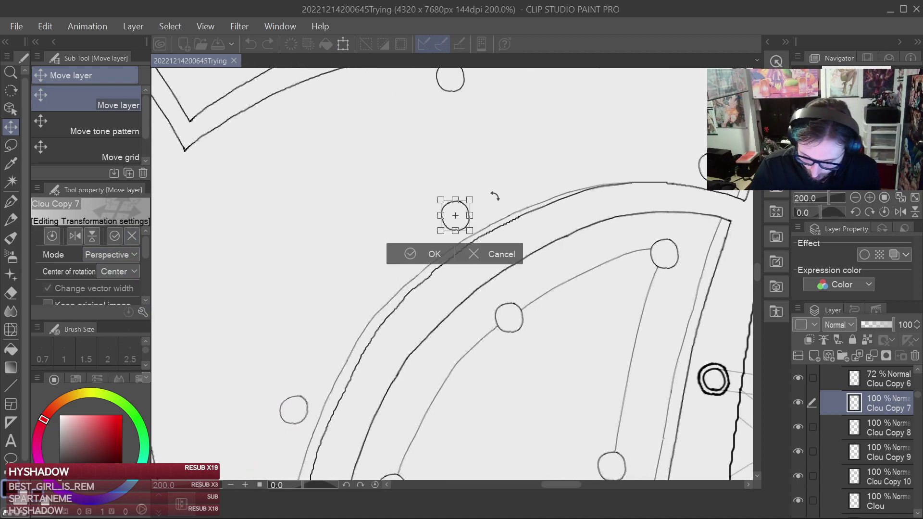
scroll(477, 215, "up", 2)
scroll(483, 202, "down", 3)
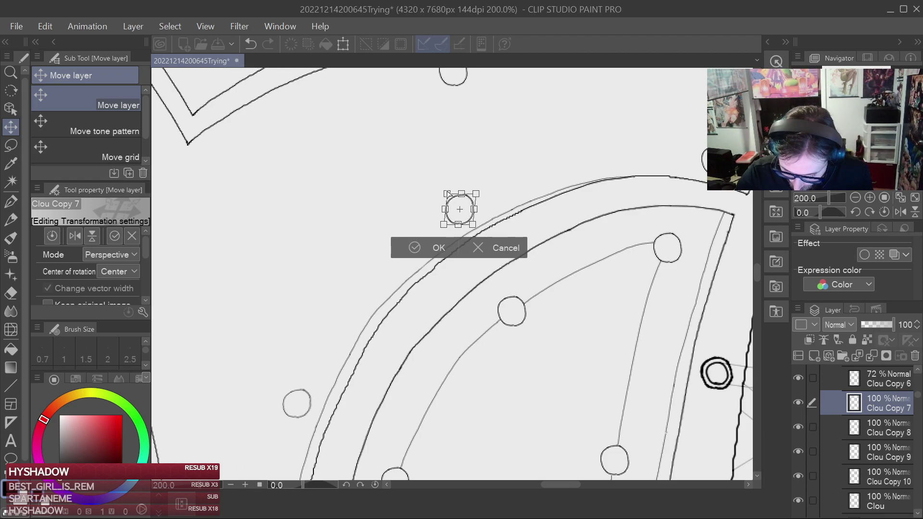
scroll(452, 195, "up", 3)
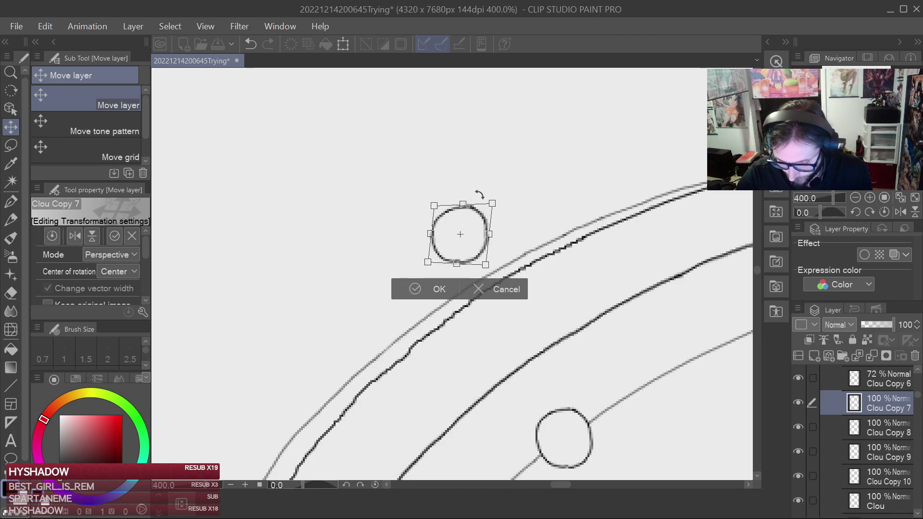
scroll(479, 195, "down", 3)
scroll(488, 212, "up", 3)
left_click_drag(488, 209, 473, 238)
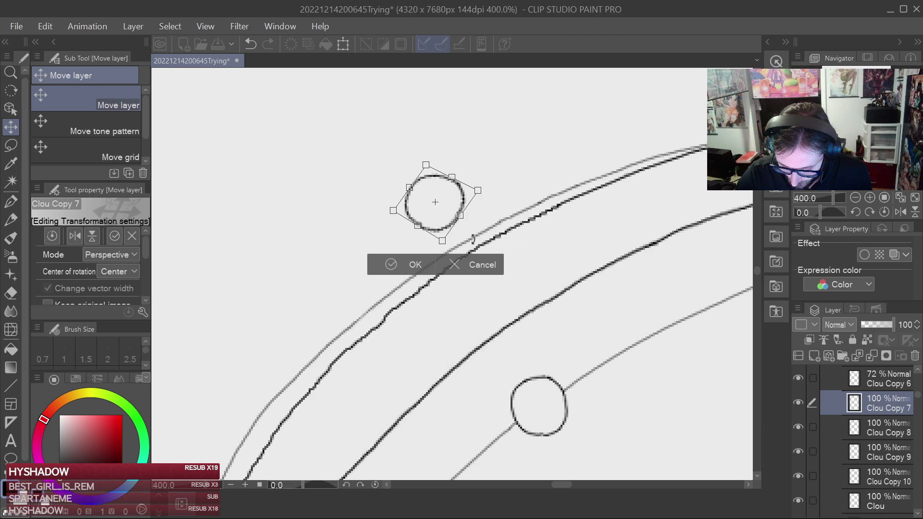
left_click(402, 265)
scroll(485, 181, "down", 5)
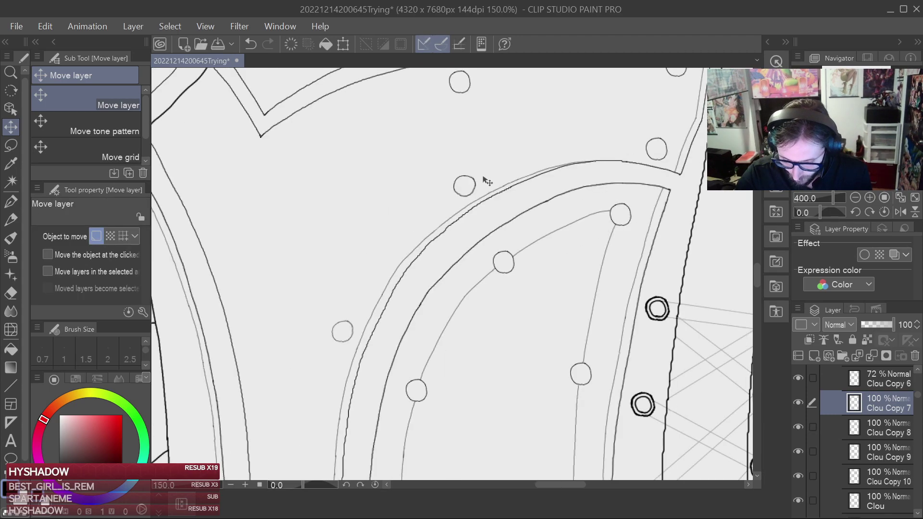
Set the Clou Copy 7 layer's opacity to 81% and save the file.
scroll(510, 163, "up", 1)
scroll(507, 171, "down", 1)
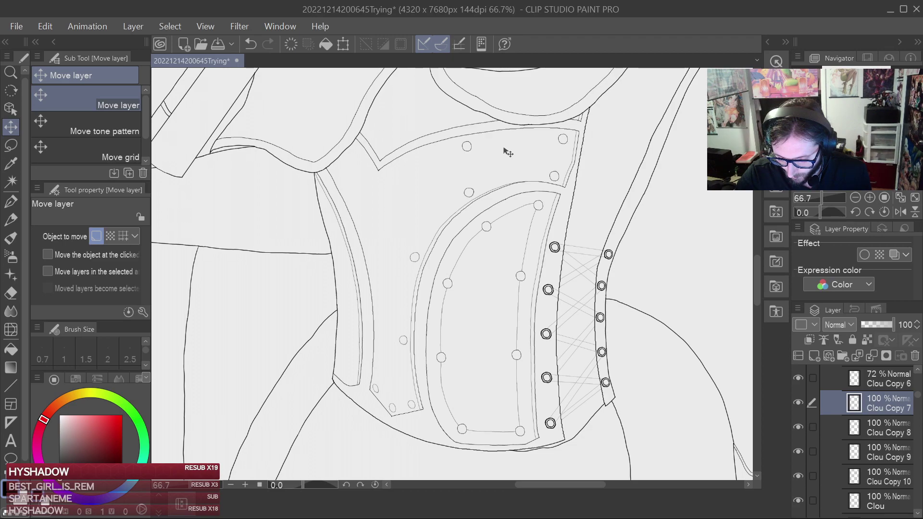
scroll(508, 153, "down", 1)
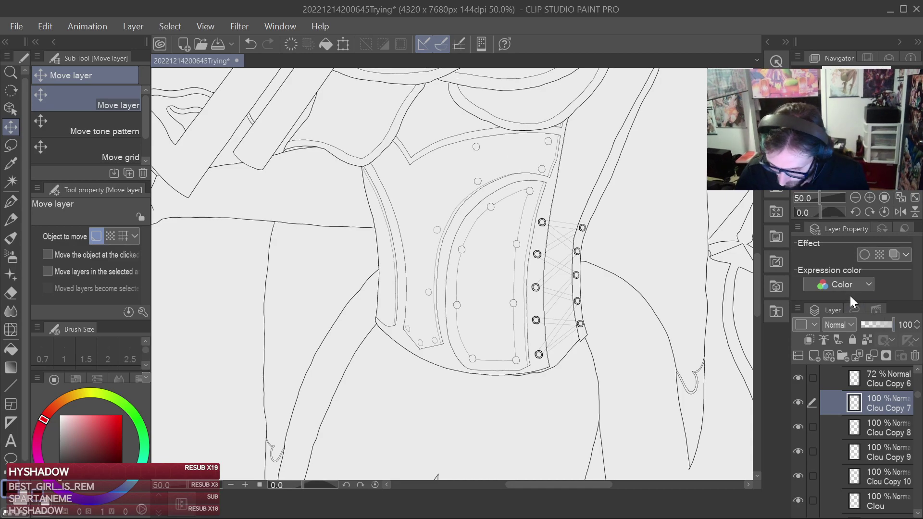
key("ctrl+plus")
key("ctrl+plus")
left_click_drag(591, 213, 564, 358)
scroll(649, 270, "up", 1)
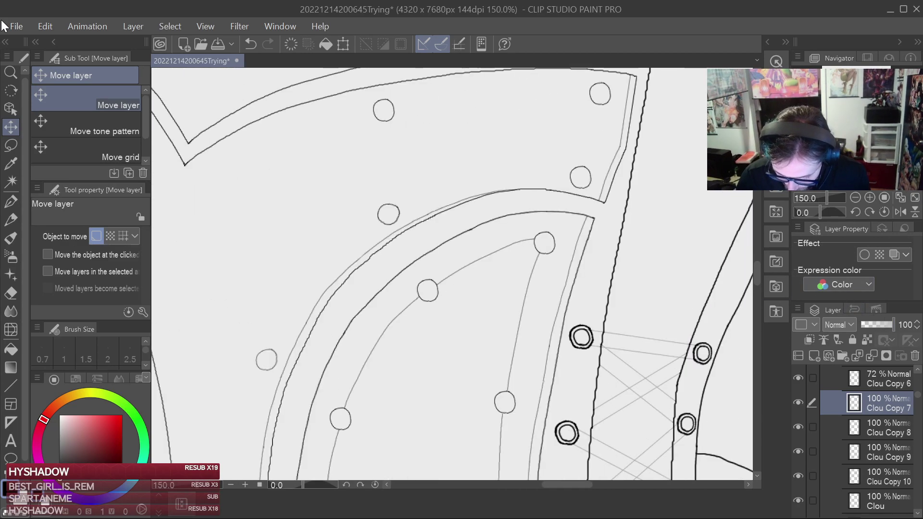
left_click_drag(888, 325, 887, 327)
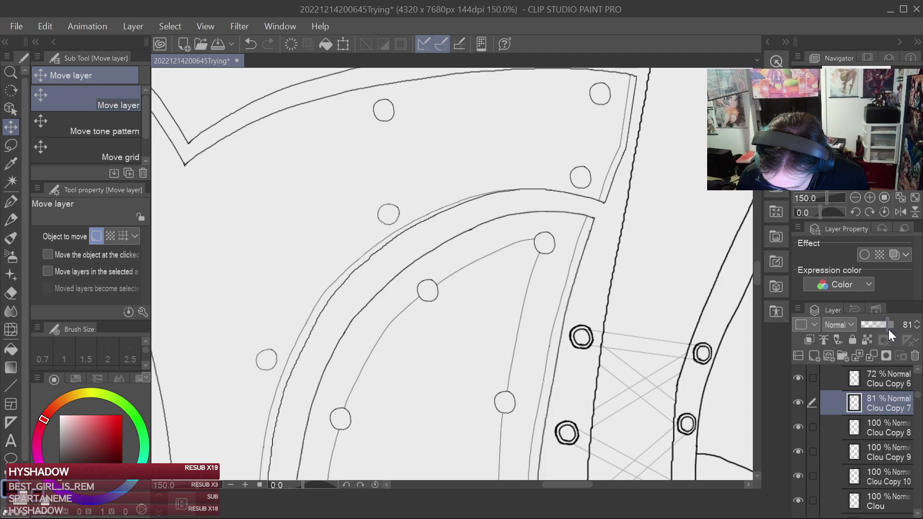
key("ctrl+minus")
key("ctrl+s")
Toggle Clou Copy 8's visibility to identify its rivet near the upper panel's lower corner, and select that layer.
left_click_drag(554, 195, 513, 227)
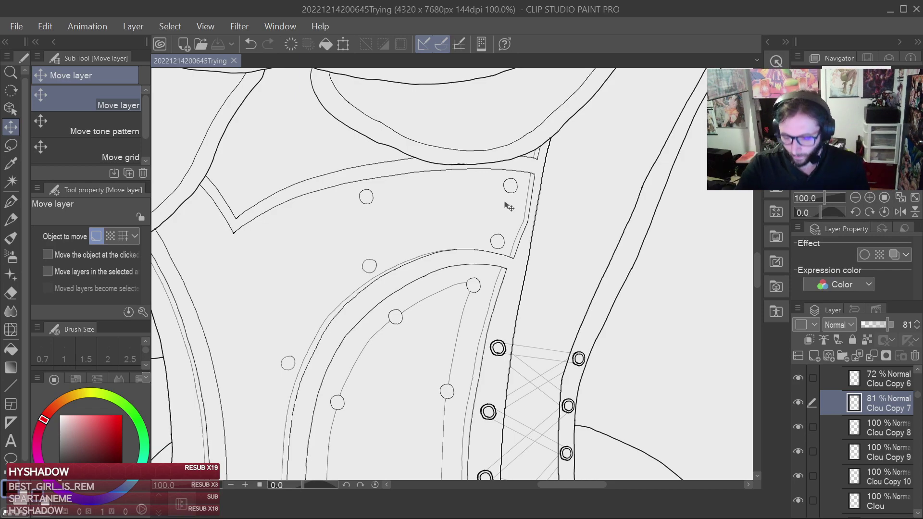
key("ctrl+plus")
key("ctrl+plus")
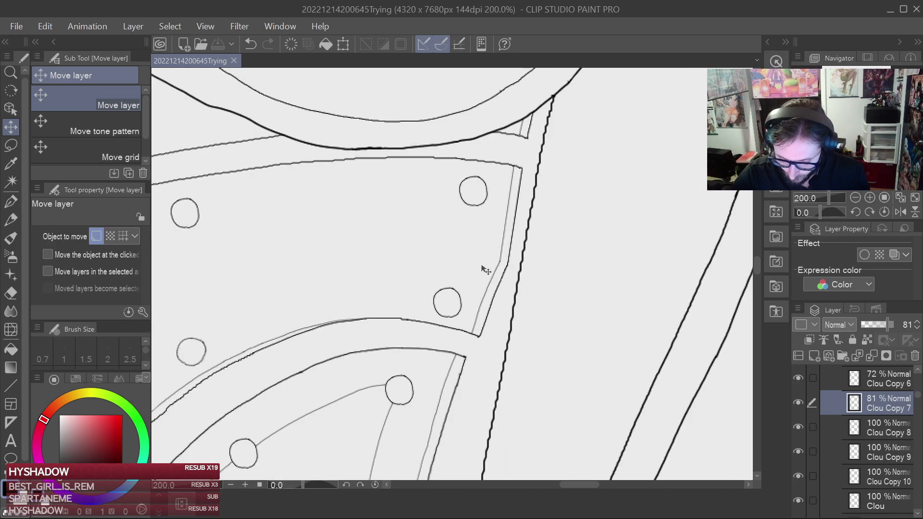
scroll(486, 269, "up", 2)
left_click_drag(490, 268, 515, 243)
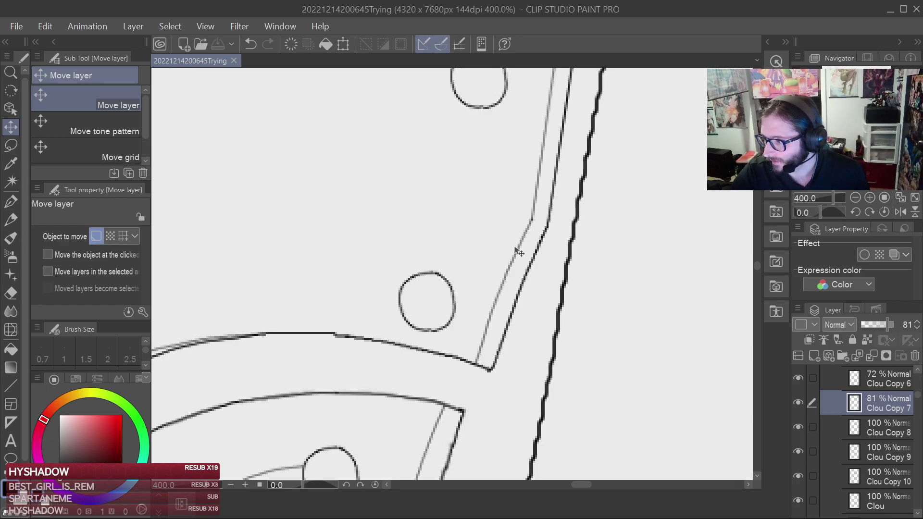
left_click_drag(515, 223, 545, 191)
left_click(798, 426)
left_click(798, 426)
left_click(905, 425)
scroll(548, 307, "down", 3)
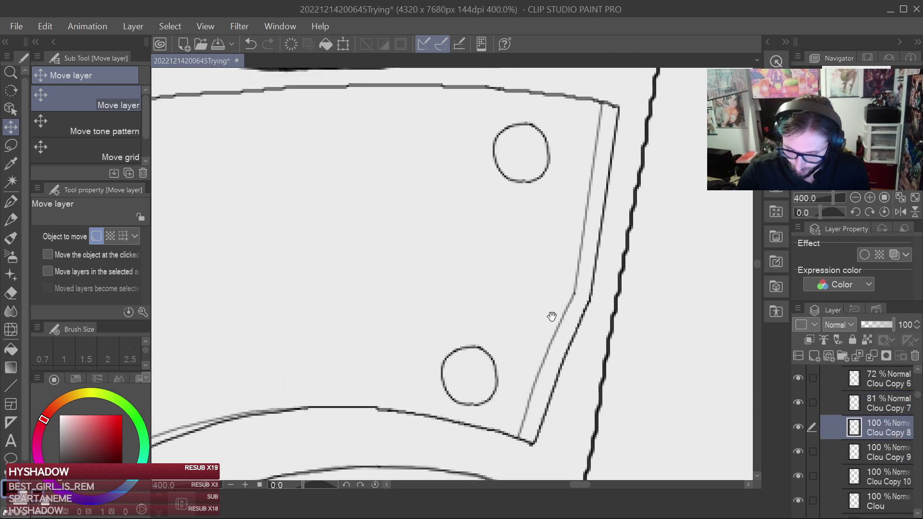
scroll(565, 283, "up", 3)
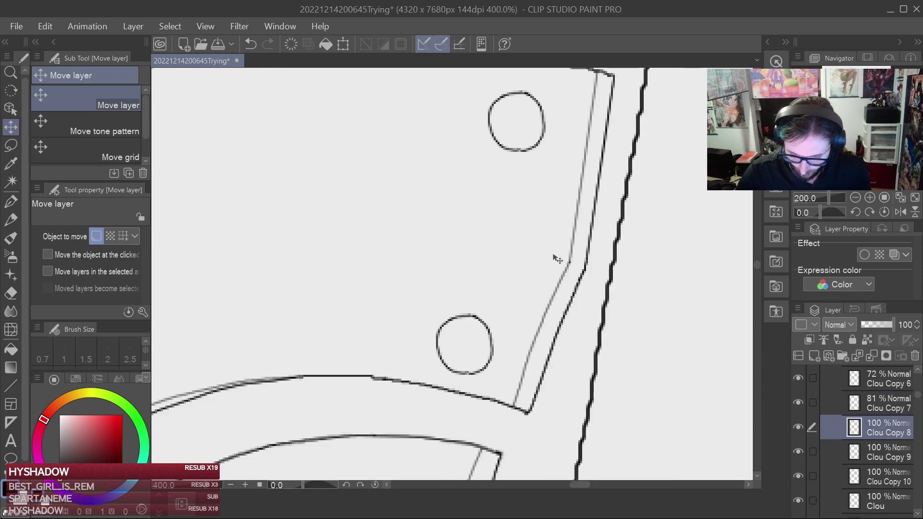
Rotate and slightly skew the Clou Copy 8 rivet with a Perspective transformation to match the panel corner, and apply it.
left_click(343, 44)
left_click_drag(547, 305, 540, 267)
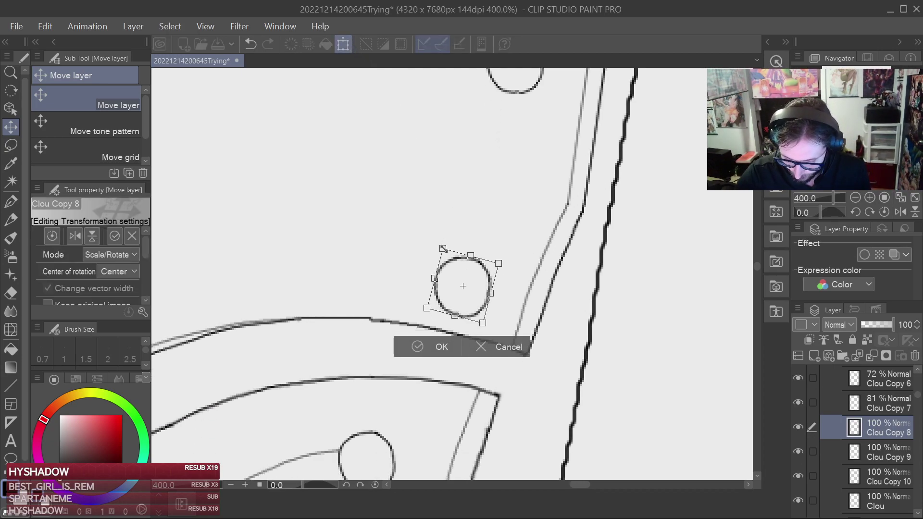
left_click(124, 257)
left_click(120, 362)
left_click_drag(442, 248, 470, 255)
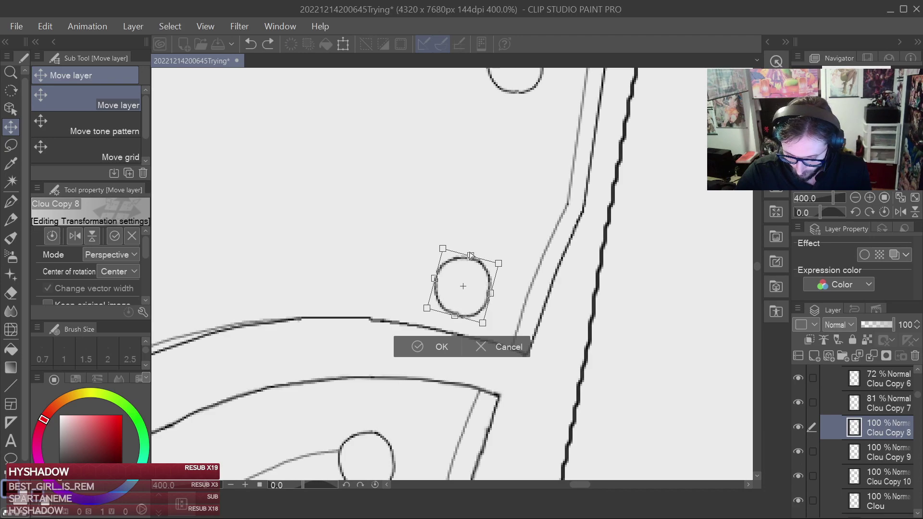
left_click_drag(471, 258, 474, 258)
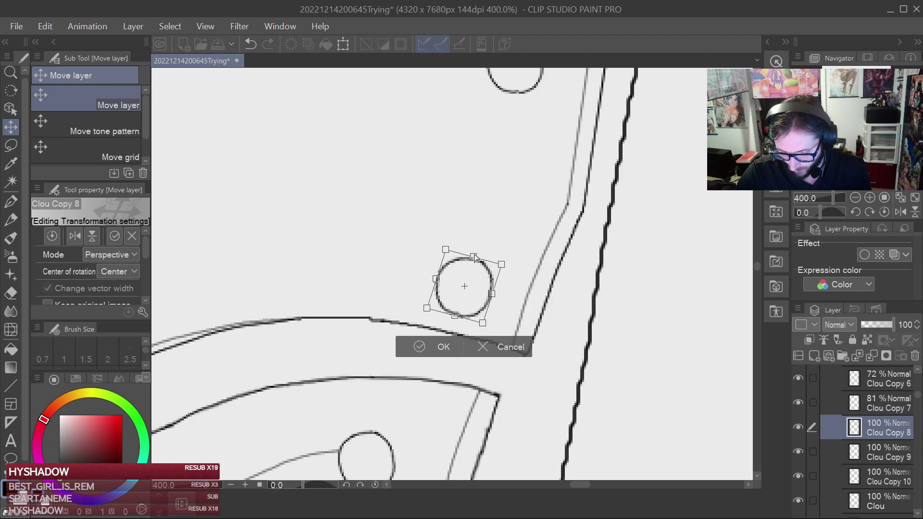
left_click(429, 346)
Lower the Clou Copy 8 layer's opacity to 81% and save the file.
scroll(510, 193, "down", 4)
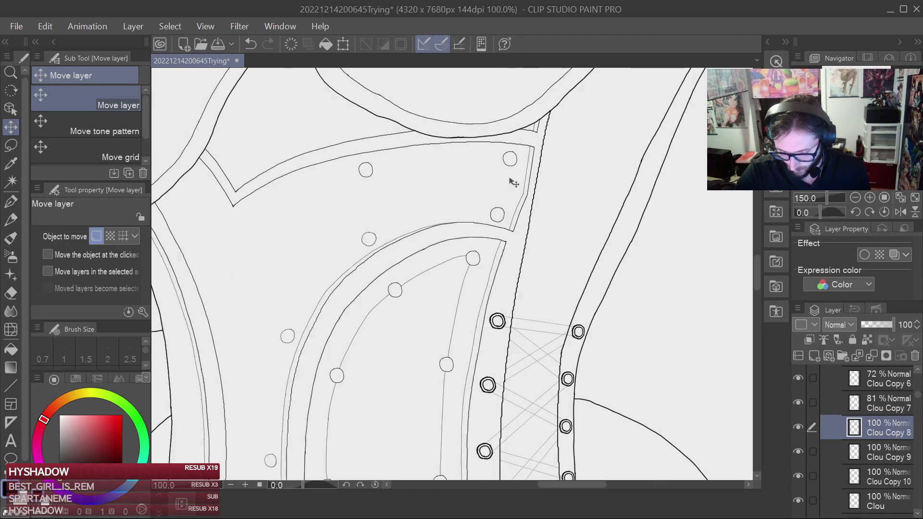
scroll(548, 190, "up", 2)
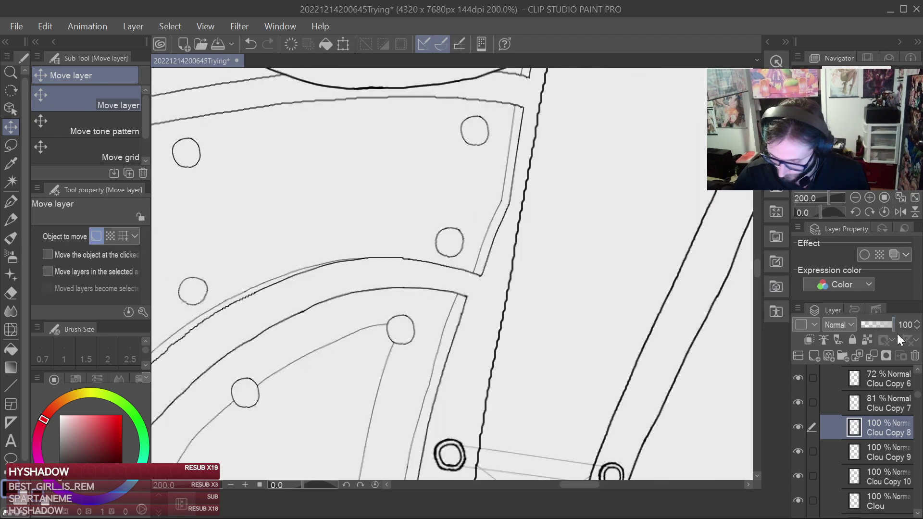
left_click_drag(888, 325, 889, 322)
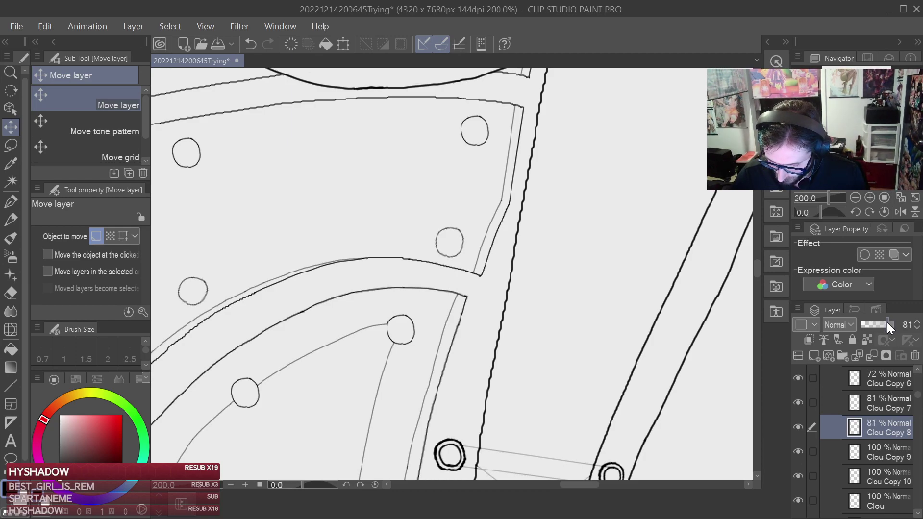
key("ctrl+s")
Select Clou Copy 9 and distort its rivet in the panel's upper corner with a Perspective transformation, then apply it.
left_click_drag(539, 174, 523, 260)
left_click(889, 453)
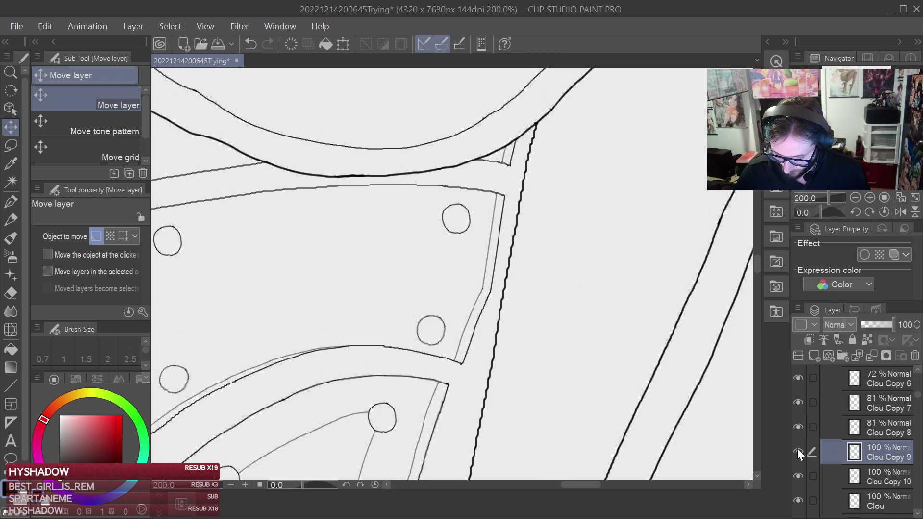
left_click_drag(513, 209, 507, 267)
scroll(520, 242, "up", 2)
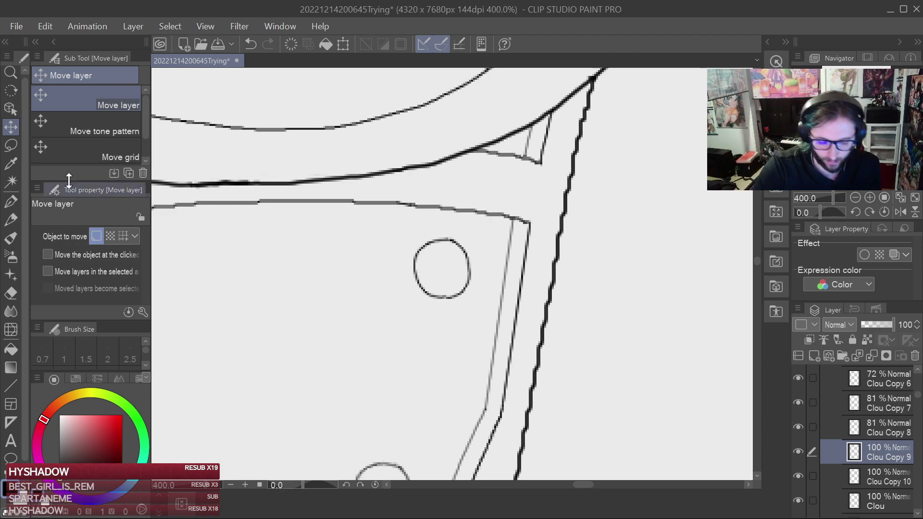
left_click(347, 43)
left_click_drag(502, 298, 503, 302)
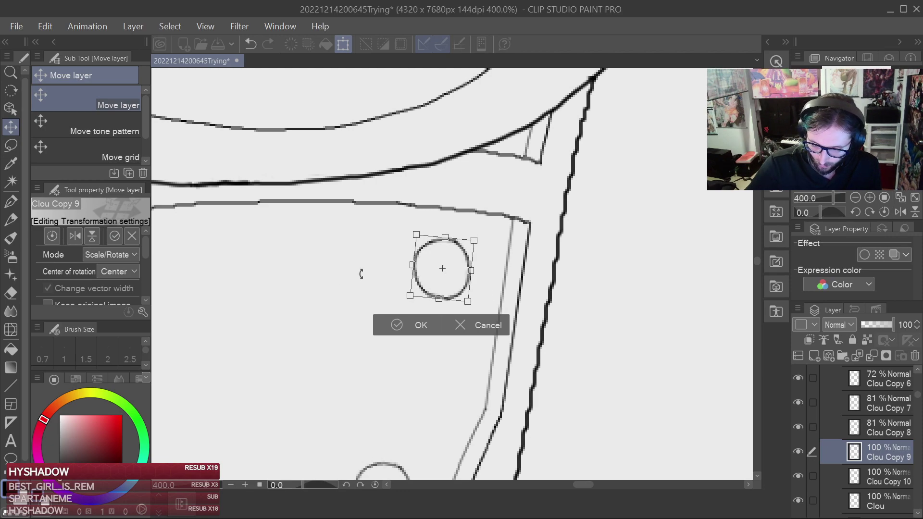
left_click(119, 351)
left_click_drag(446, 238, 450, 237)
left_click(405, 330)
Reduce the Clou Copy 9 layer's opacity to 81% and save the file.
scroll(553, 380, "down", 3)
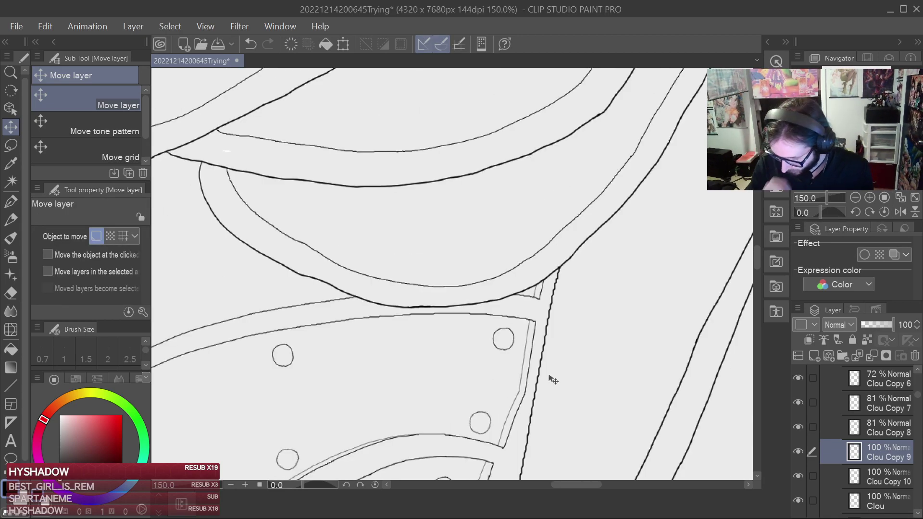
left_click(889, 325)
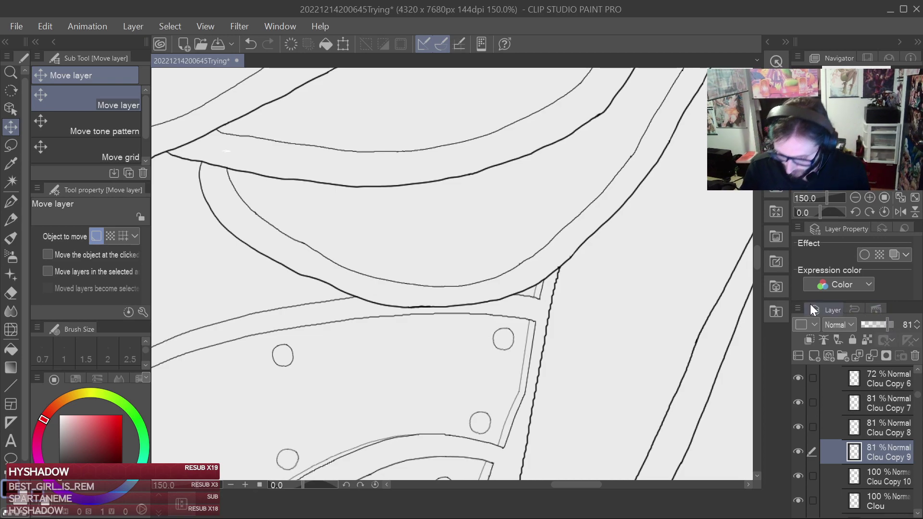
key("ctrl+s")
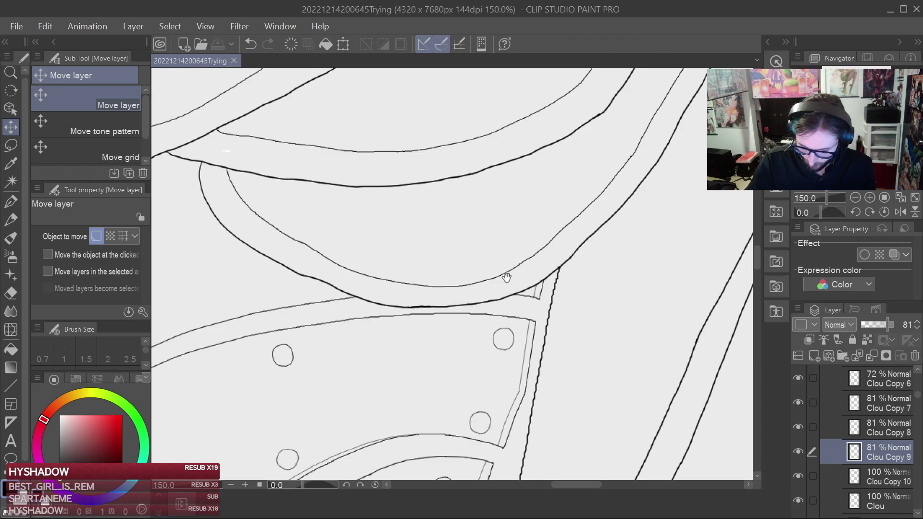
Select the Clou Copy 10 layer, the rivet along the upper panel's top edge.
left_click_drag(511, 274, 558, 209)
left_click_drag(388, 335, 488, 348)
scroll(557, 234, "up", 1)
left_click_drag(623, 314, 574, 300)
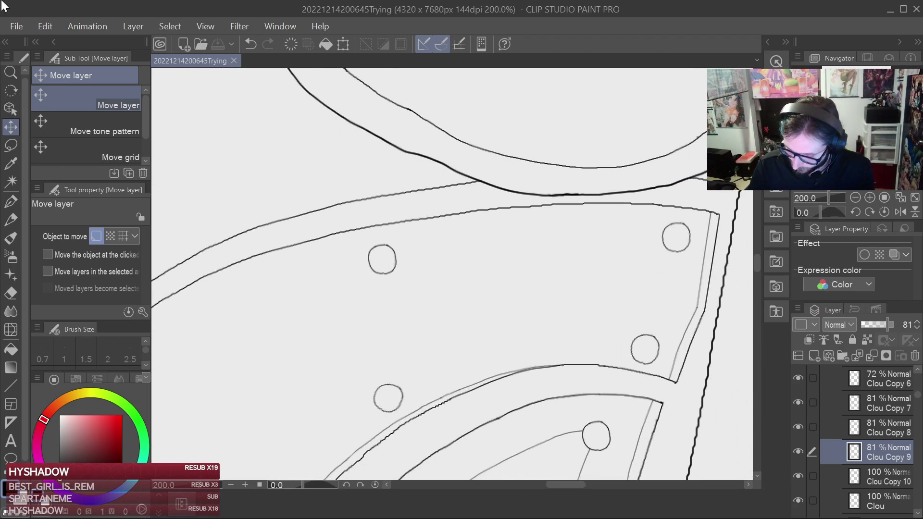
left_click(882, 480)
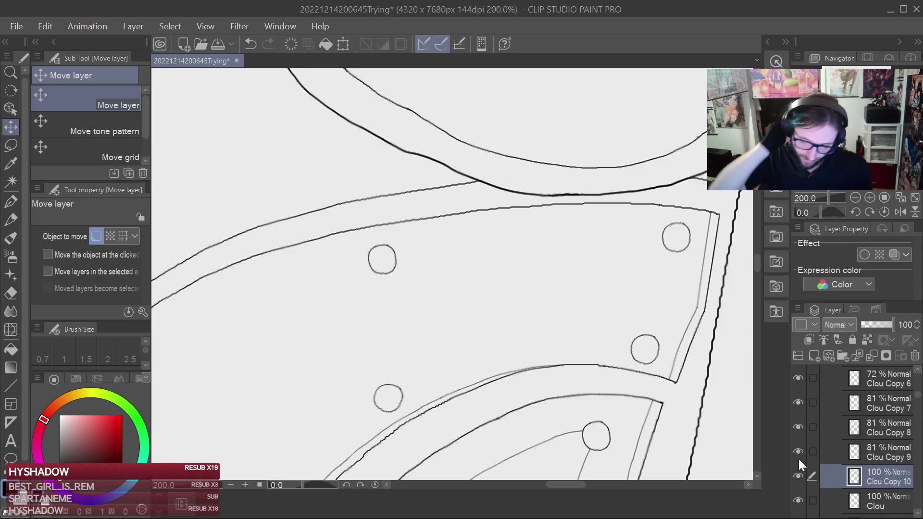
Examine the rivet placement across the whole corset and along its panel edges.
key("ctrl+minus")
key("ctrl+minus")
key("ctrl+minus")
key("ctrl+minus")
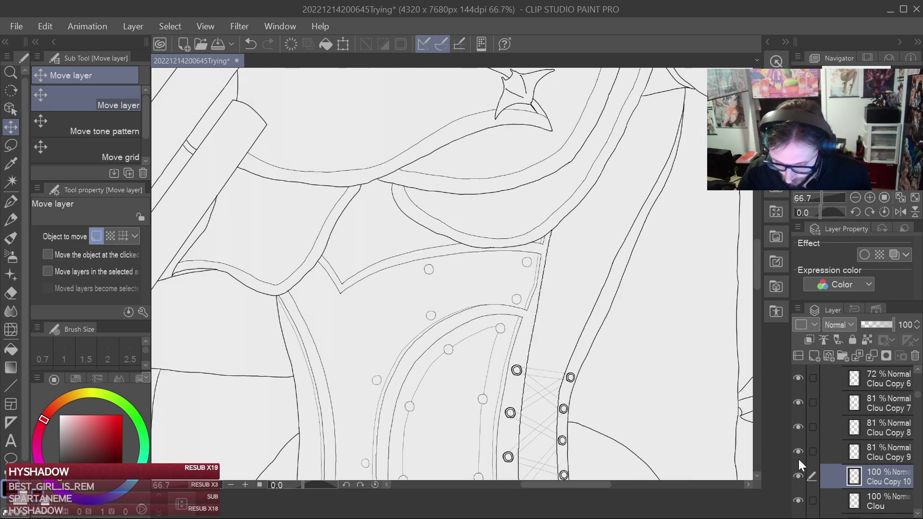
key("ctrl+minus")
key("ctrl+minus")
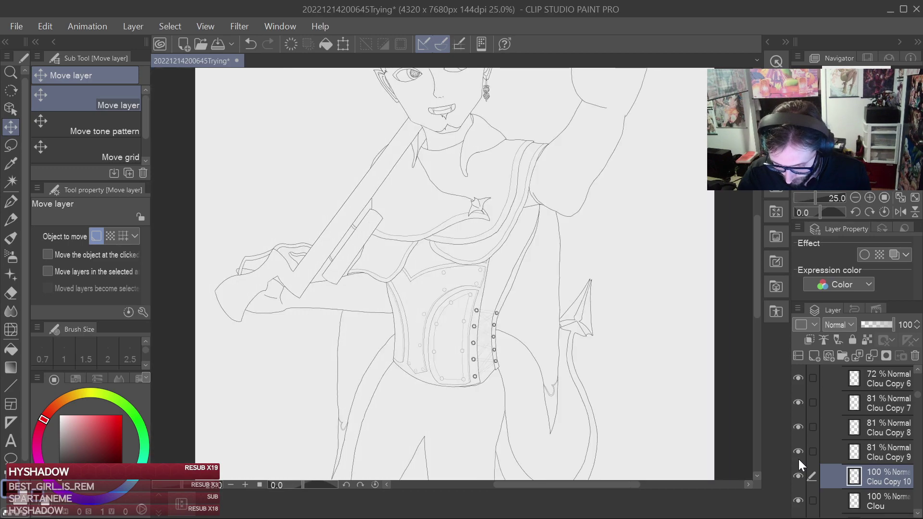
left_click_drag(541, 317, 583, 244)
scroll(548, 269, "up", 3)
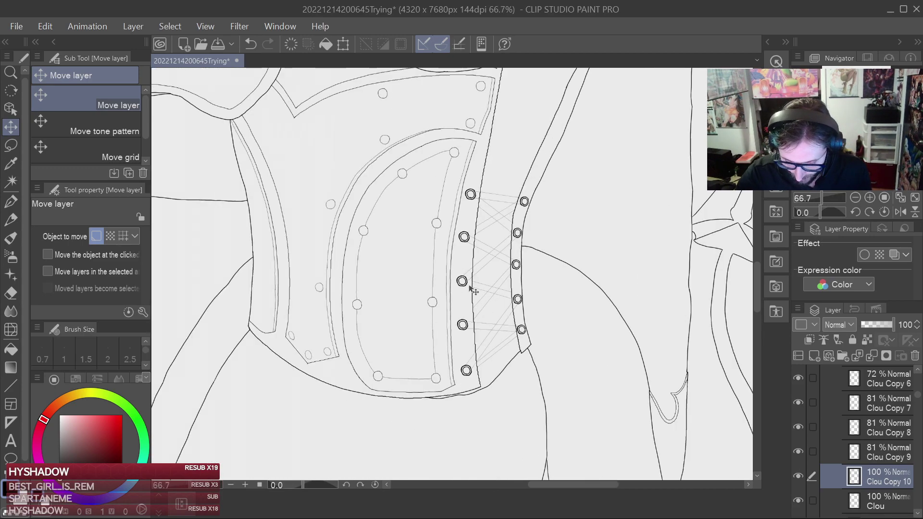
Reduce the opacity of the RingR and RingL layers, the corset's lacing eyelets, to 60%.
scroll(465, 281, "up", 2)
scroll(465, 280, "up", 3)
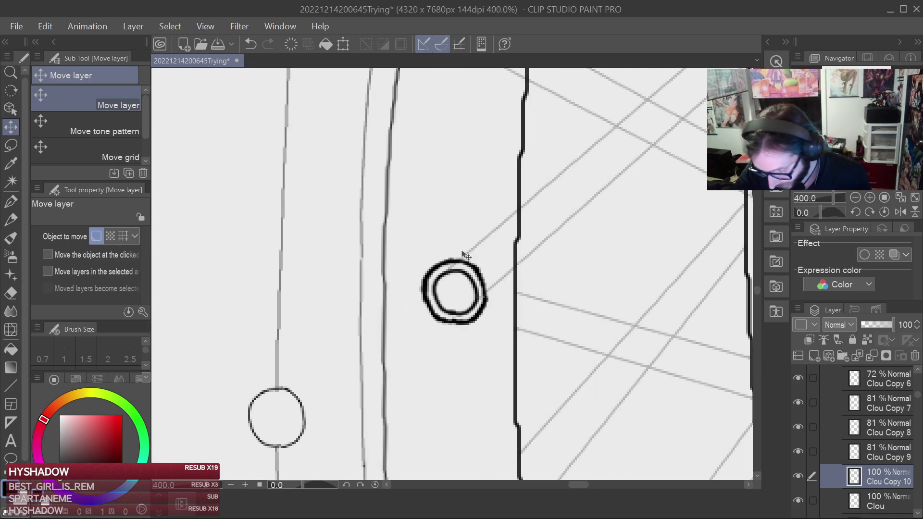
left_click(918, 514)
left_click(918, 514)
left_click(892, 472)
key("ctrl+minus")
key("ctrl+minus")
left_click(799, 473)
left_click(798, 469)
left_click(884, 323)
mouse_move(884, 322)
left_mouse_down()
mouse_move(869, 323)
mouse_move(890, 321)
mouse_move(881, 338)
left_mouse_up()
left_click(891, 490)
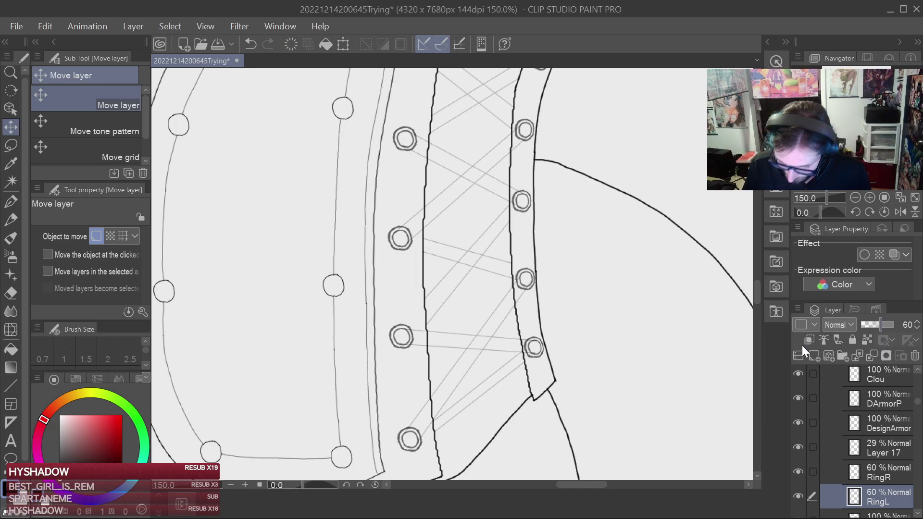
Save the file, undo the stray shift of the RingL layer, and save again.
key("ctrl+minus")
key("ctrl+minus")
key("ctrl+minus")
key("ctrl+minus")
scroll(528, 377, "up", 1)
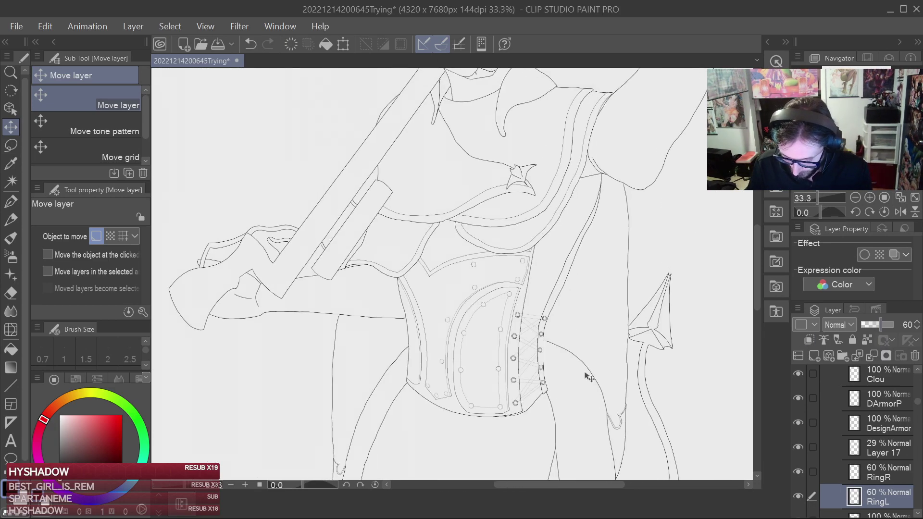
key("ctrl+s")
mouse_move(641, 379)
left_mouse_down()
mouse_move(642, 397)
mouse_move(654, 367)
left_mouse_up()
key("ctrl+z")
key("ctrl+s")
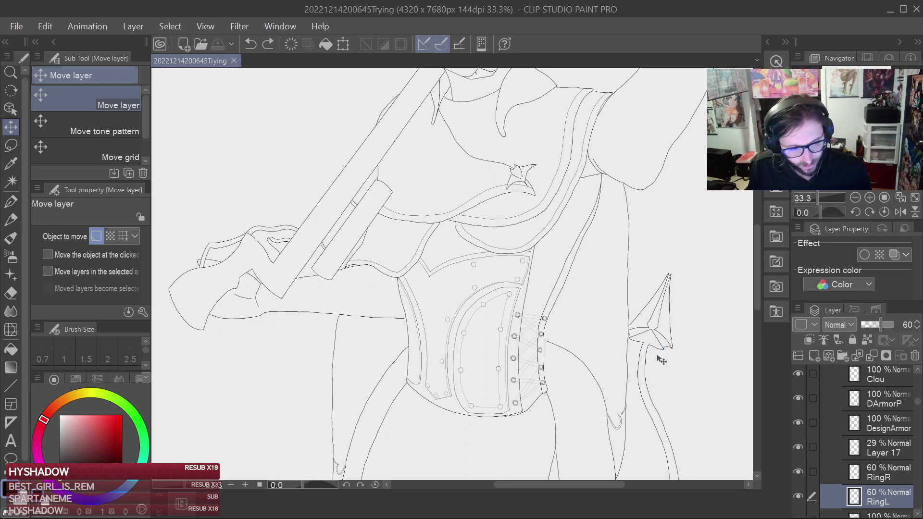
Identify the upper panel's rivets by toggling layer visibility, then delete the Clou Copy 10 layer at the panel's top edge.
scroll(916, 374, "up", 4)
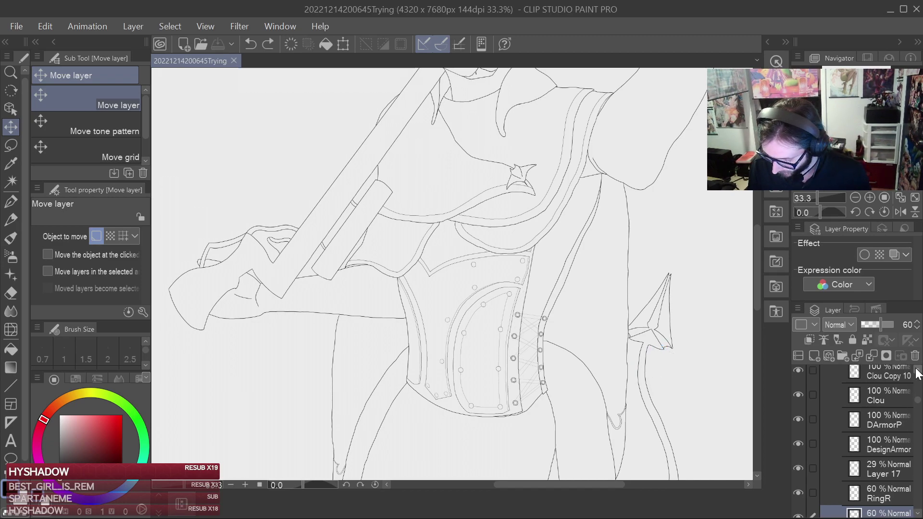
left_click(832, 435)
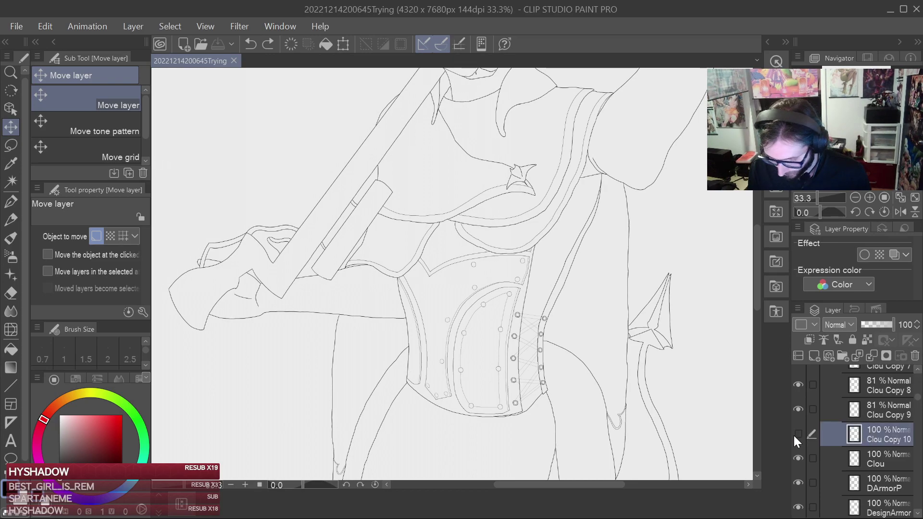
key("ctrl+s")
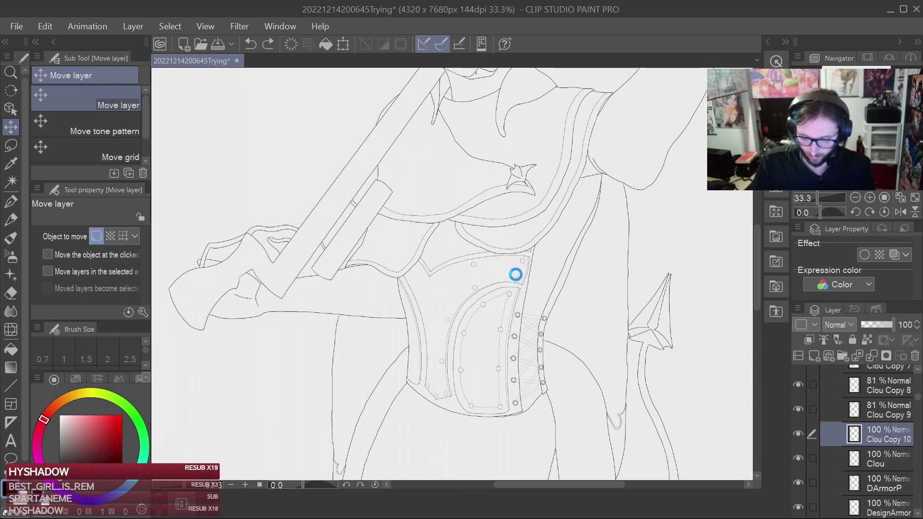
scroll(500, 285, "up", 5)
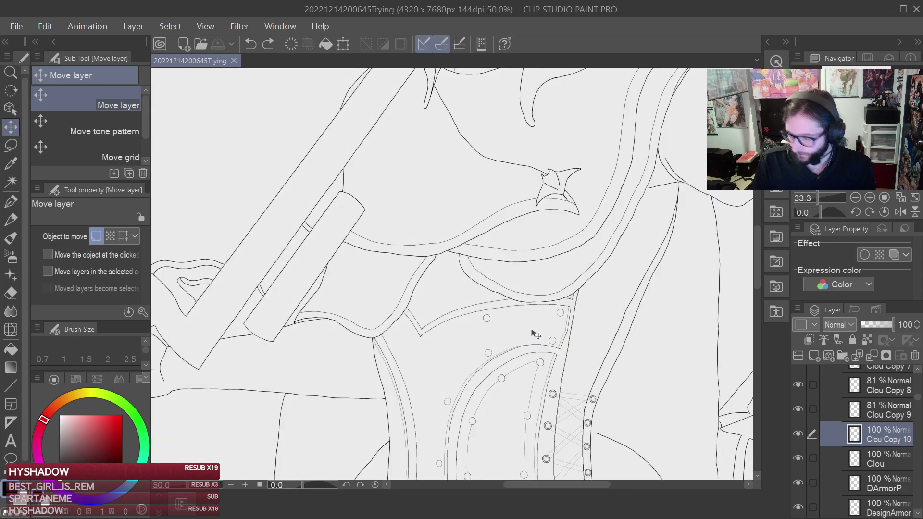
scroll(528, 315, "down", 8)
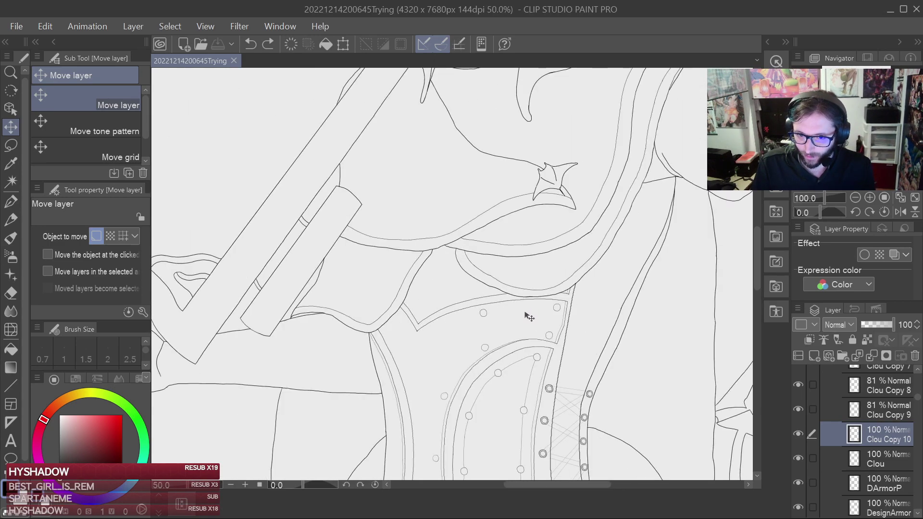
scroll(529, 316, "up", 9)
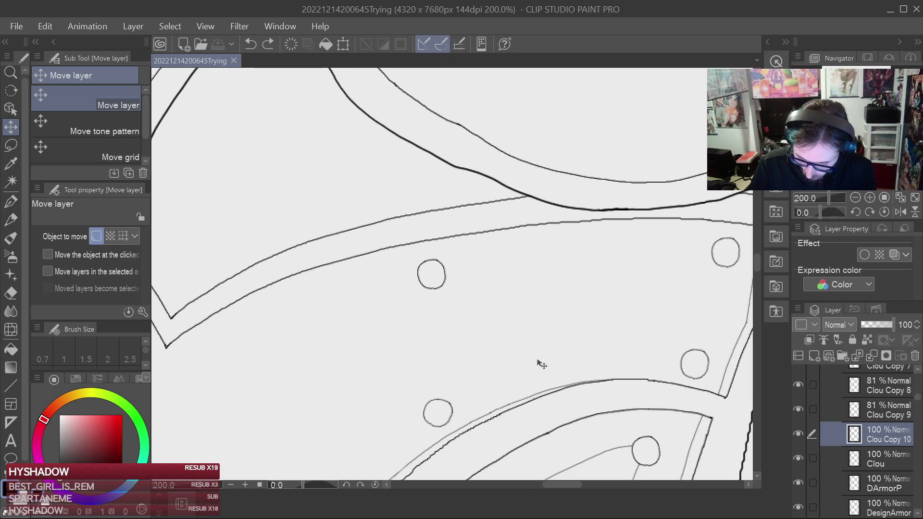
left_click(797, 386)
left_click(796, 385)
scroll(919, 375, "up", 1)
left_click(798, 381)
left_click(797, 381)
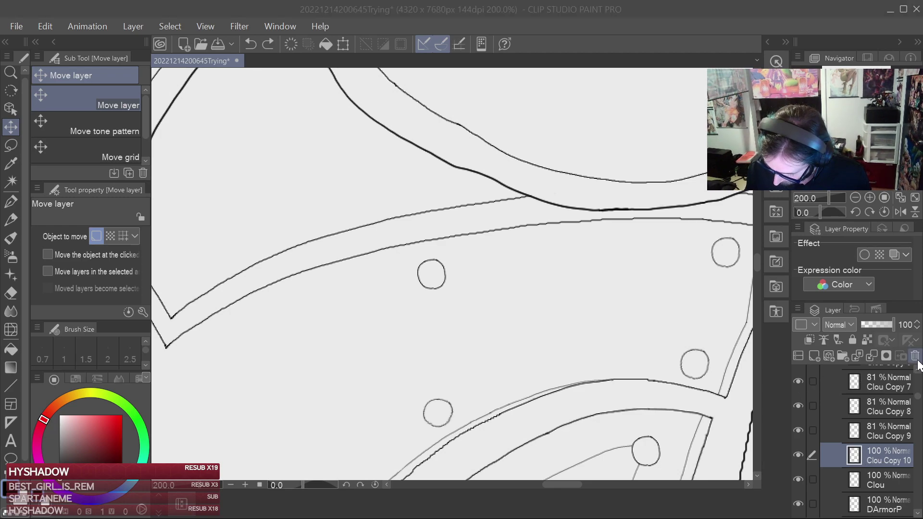
key("Delete")
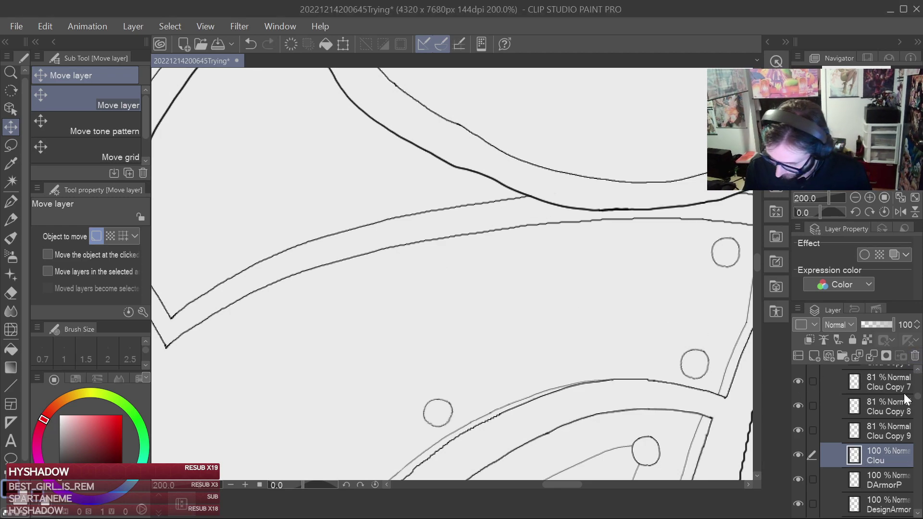
Duplicate the Clou Copy 7 layer, move the copied rivet up to the upper panel's top edge, and save the file.
left_click(881, 381)
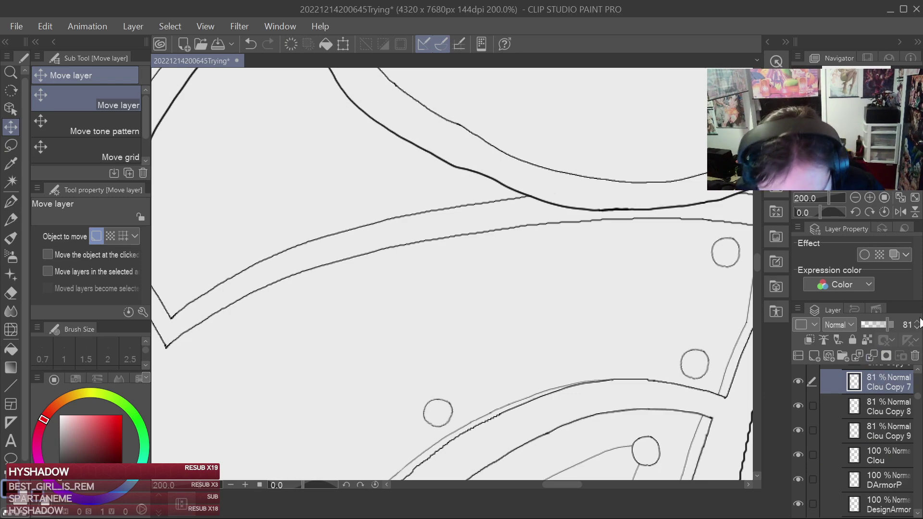
key("ctrl+c")
key("ctrl+v")
left_click_drag(483, 408, 492, 265)
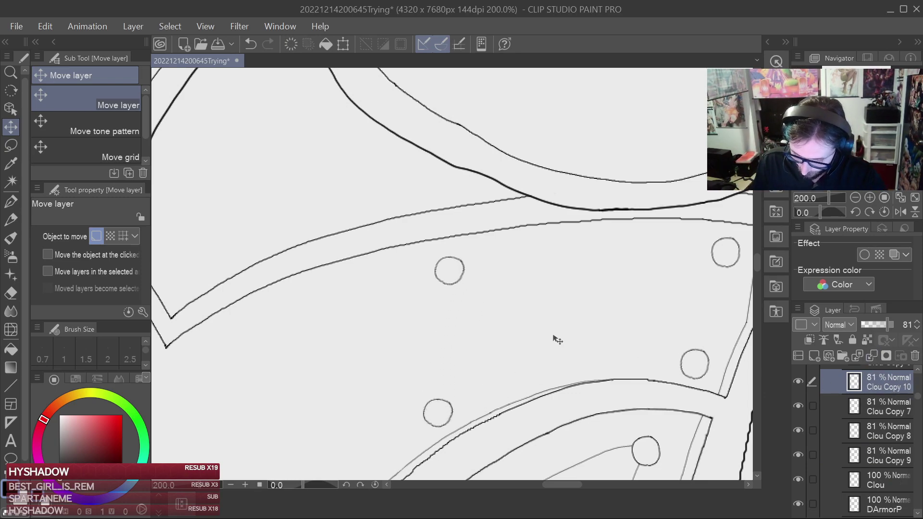
left_click_drag(560, 336, 563, 333)
scroll(619, 360, "down", 2)
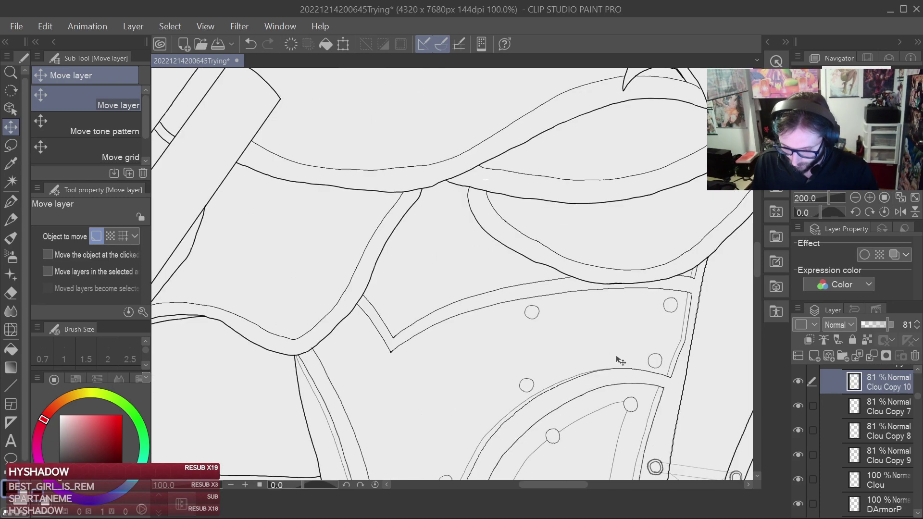
scroll(624, 360, "down", 3)
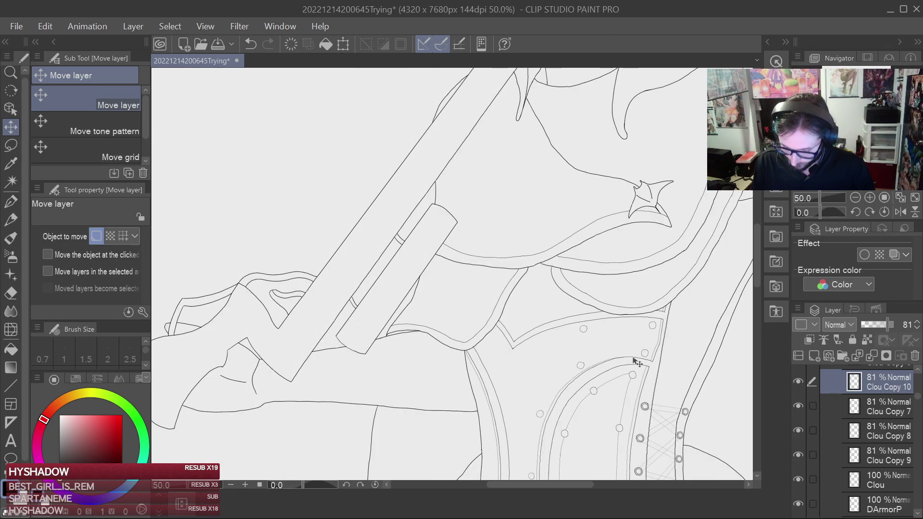
key("ctrl+s")
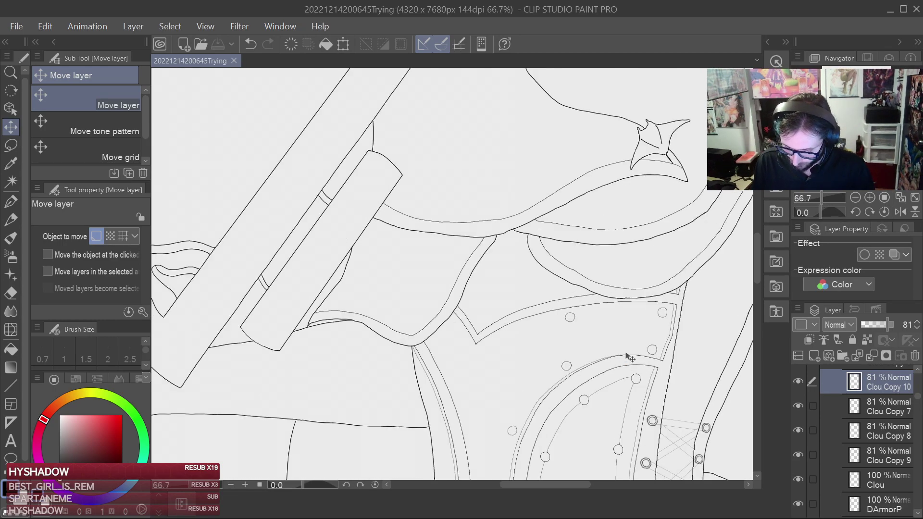
Shift the new top-edge rivet slightly away from the upper panel's corner rivet and save the file.
scroll(637, 347, "down", 5)
scroll(601, 317, "up", 2)
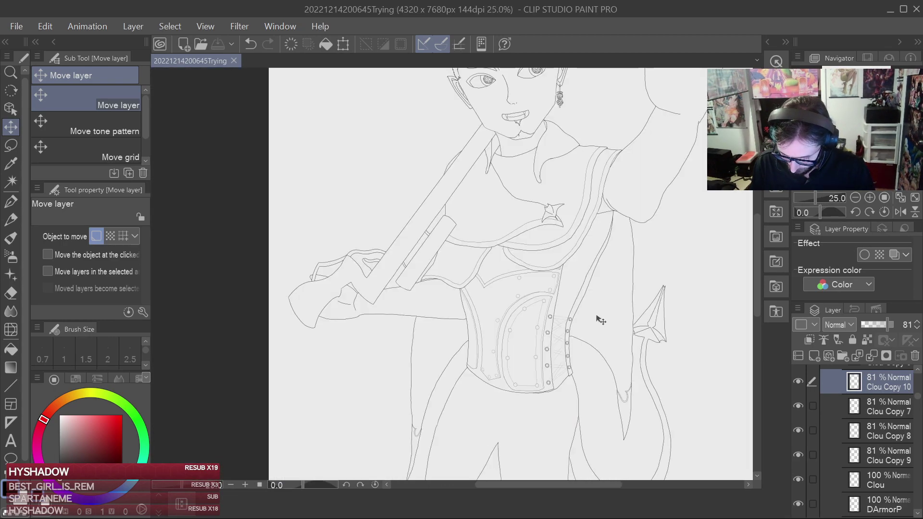
scroll(610, 303, "down", 1)
scroll(609, 304, "up", 1)
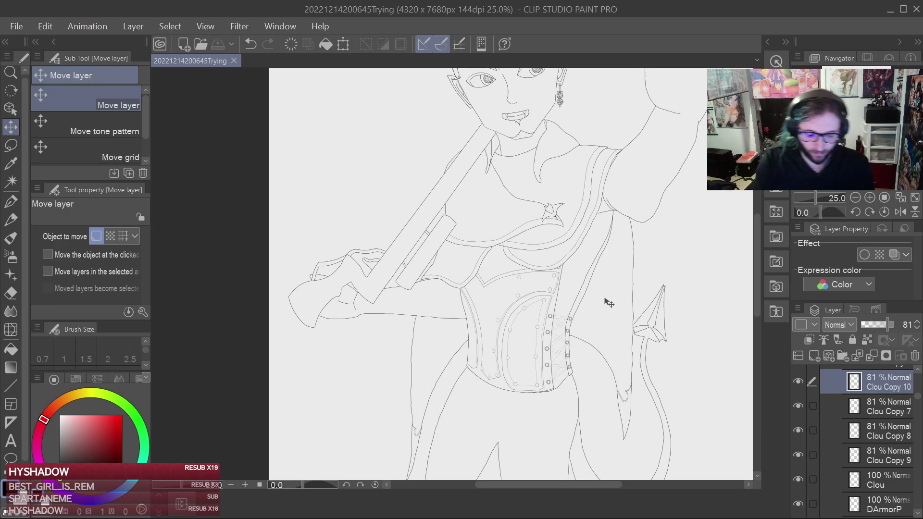
left_click(15, 203)
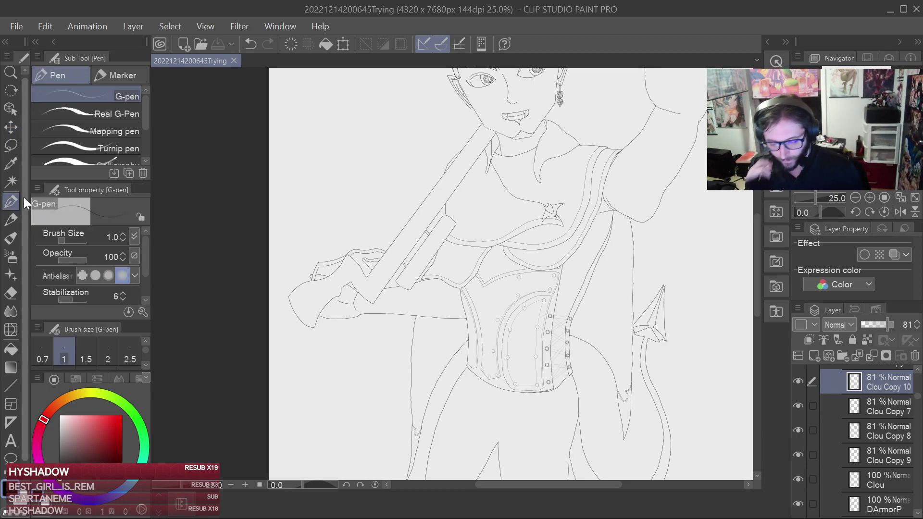
left_click_drag(623, 345, 661, 269)
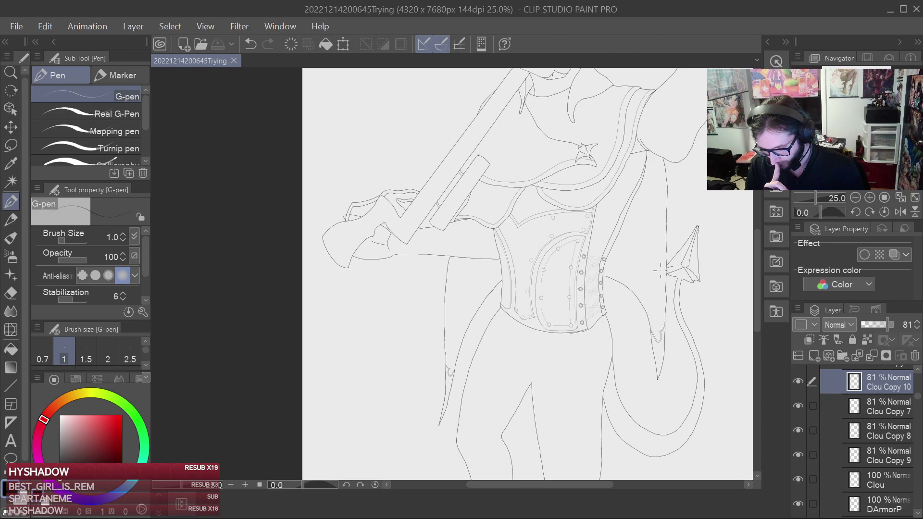
scroll(660, 271, "up", 2)
left_click_drag(538, 188, 527, 287)
scroll(580, 273, "up", 2)
left_click(11, 127)
left_click_drag(551, 323, 558, 317)
left_click_drag(469, 311, 479, 320)
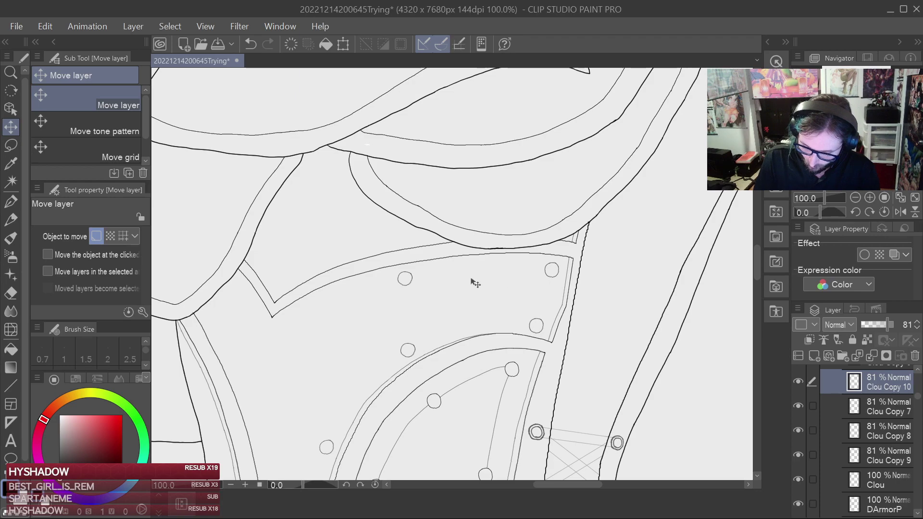
key("ctrl+s")
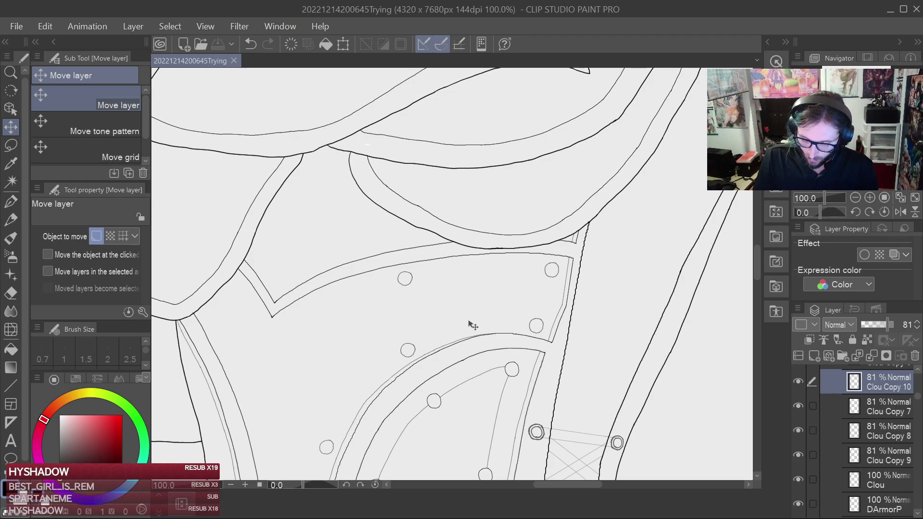
Examine the corset's rivet layout within the figure and the linework down to the boots.
scroll(470, 323, "down", 1)
scroll(519, 323, "down", 2)
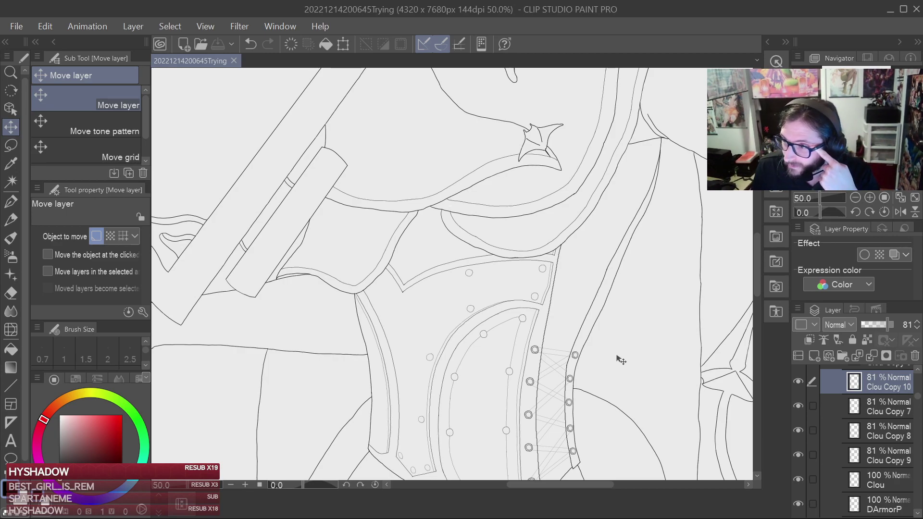
scroll(619, 358, "down", 2)
left_click_drag(609, 373, 626, 301)
mouse_move(642, 363)
left_mouse_down()
mouse_move(633, 336)
mouse_move(631, 352)
left_mouse_up()
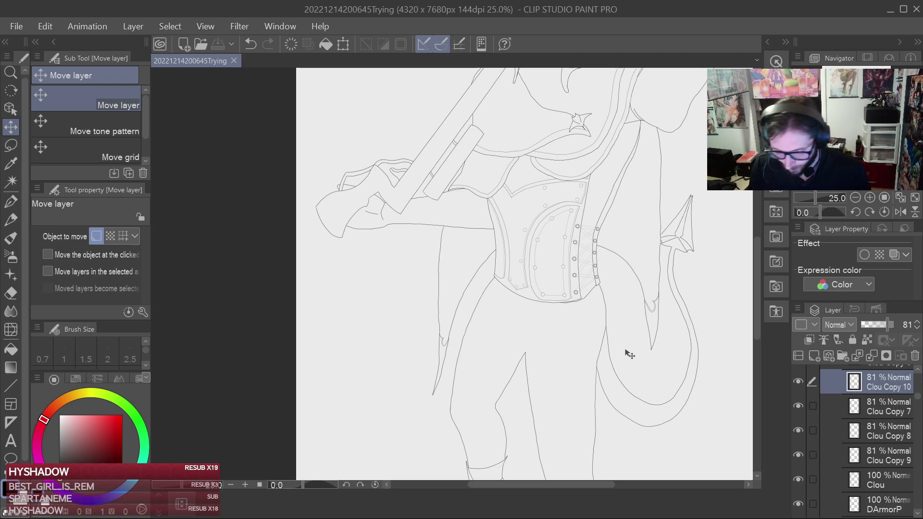
left_click_drag(591, 278, 583, 223)
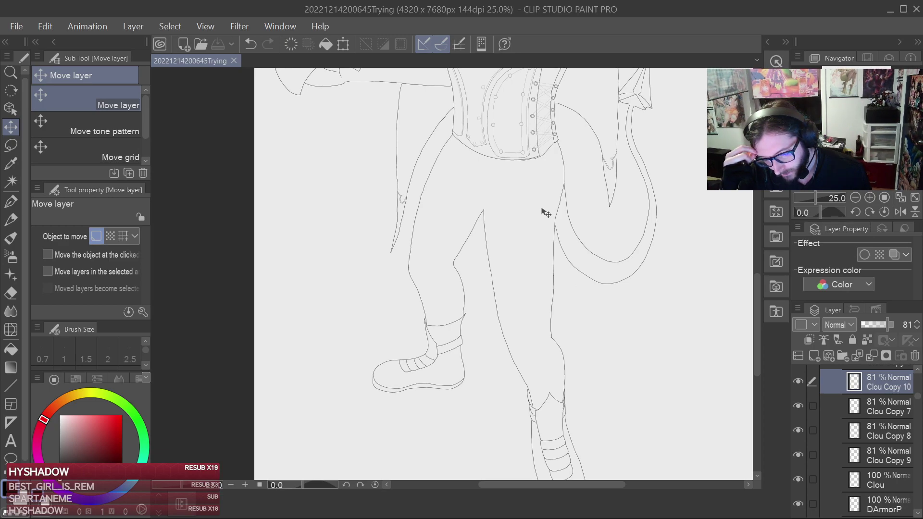
left_click_drag(542, 209, 531, 320)
Undo the stray shift of the Clou Copy 10 rivet and save the file.
left_click_drag(471, 319, 459, 286)
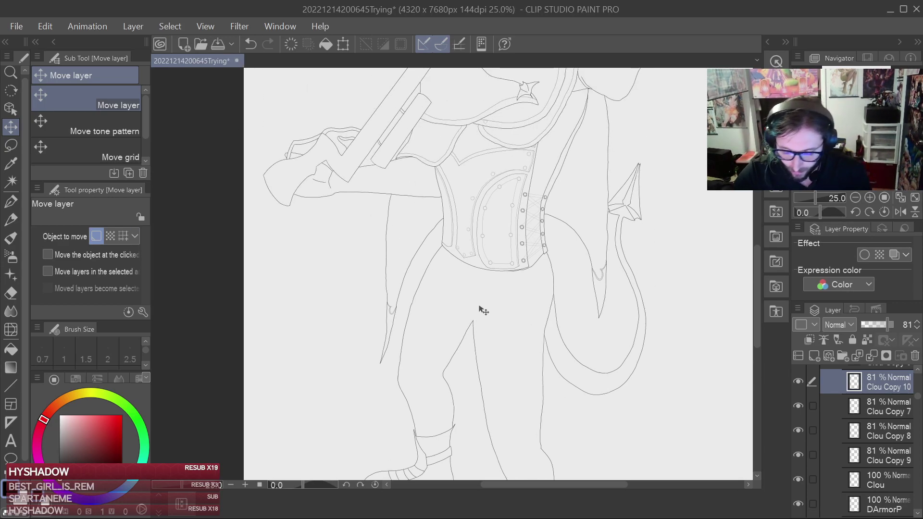
left_click_drag(547, 350, 509, 208)
mouse_move(497, 88)
left_mouse_down()
mouse_move(501, 268)
mouse_move(501, 219)
mouse_move(511, 274)
left_mouse_up()
left_click_drag(514, 240, 513, 267)
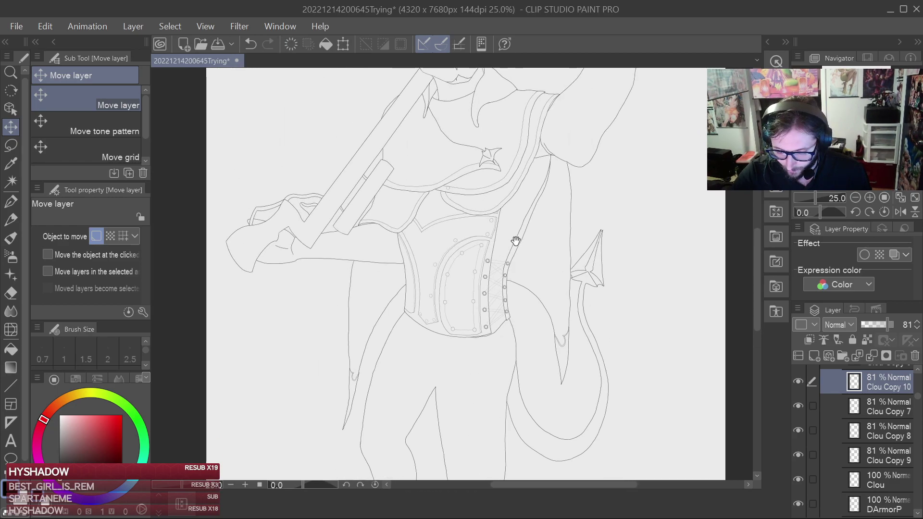
left_click_drag(527, 186, 525, 224)
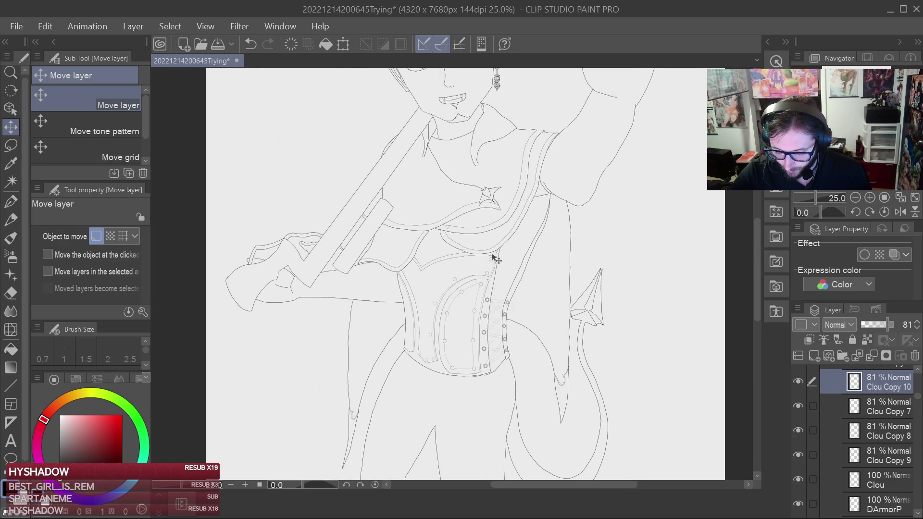
key("ctrl+z")
key("ctrl+s")
Examine the linework from the legs and tail up to the face and the raised hand.
left_click_drag(526, 282, 521, 260)
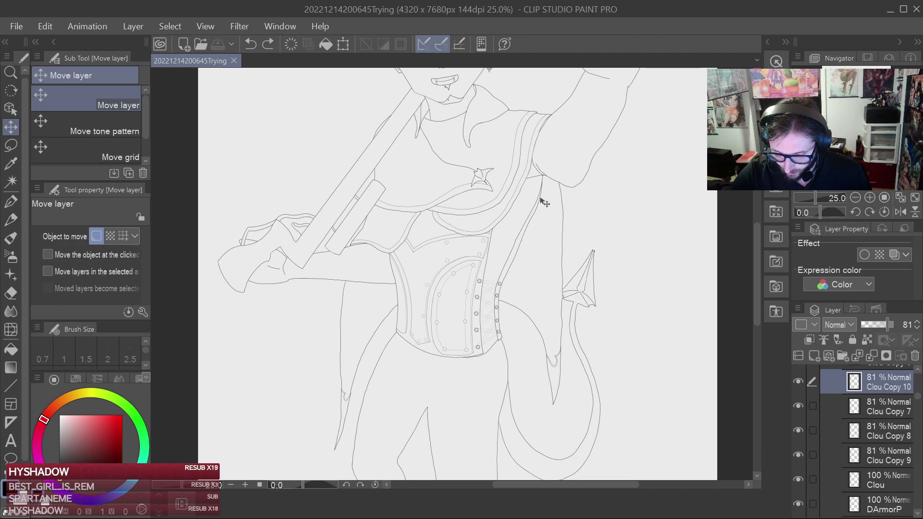
left_click_drag(581, 264, 554, 184)
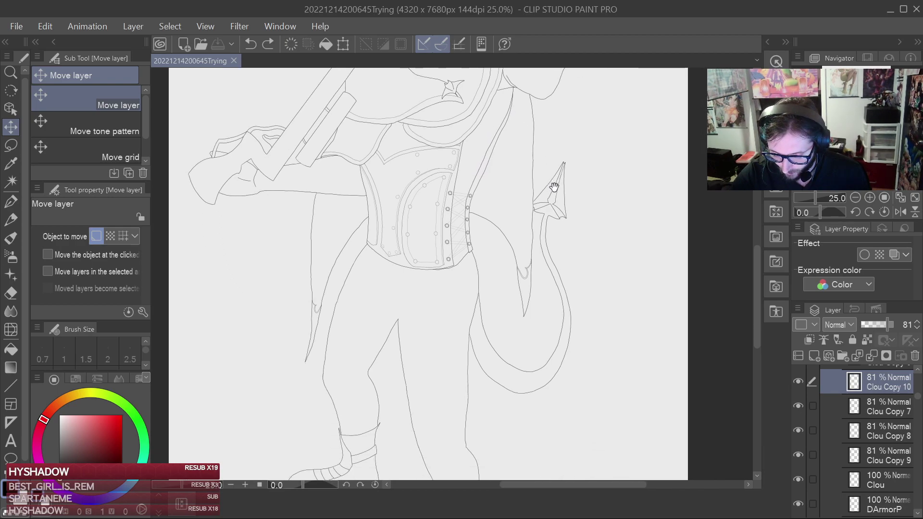
left_click_drag(524, 229, 540, 246)
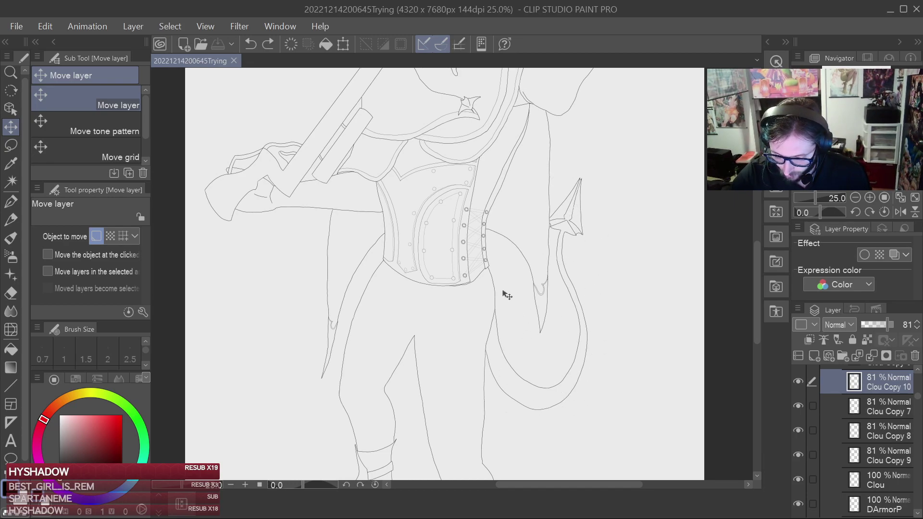
mouse_move(567, 190)
left_mouse_down()
mouse_move(553, 263)
mouse_move(558, 345)
left_mouse_up()
left_click_drag(572, 220, 558, 287)
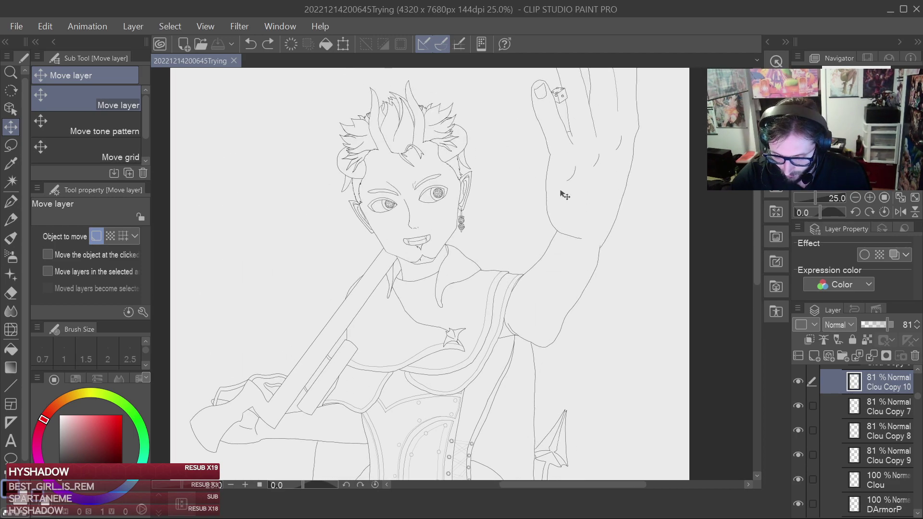
left_click_drag(571, 225, 517, 378)
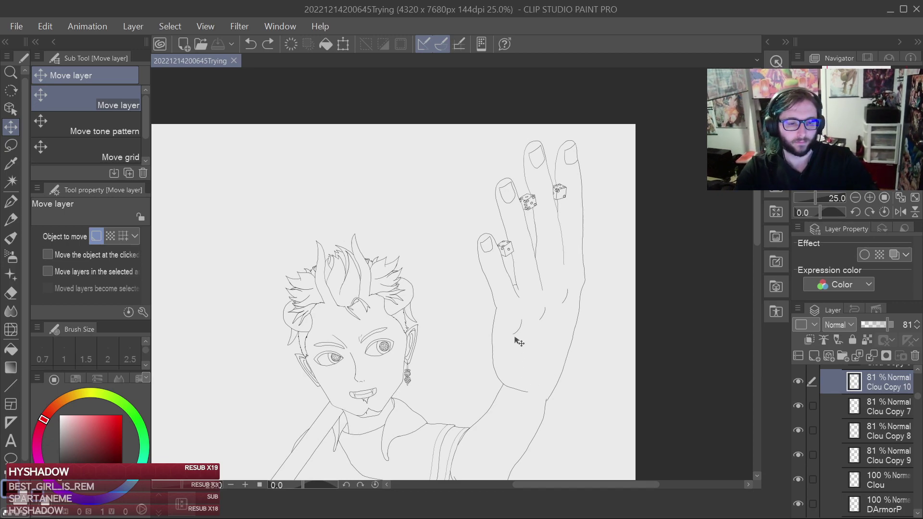
left_click_drag(548, 320, 587, 268)
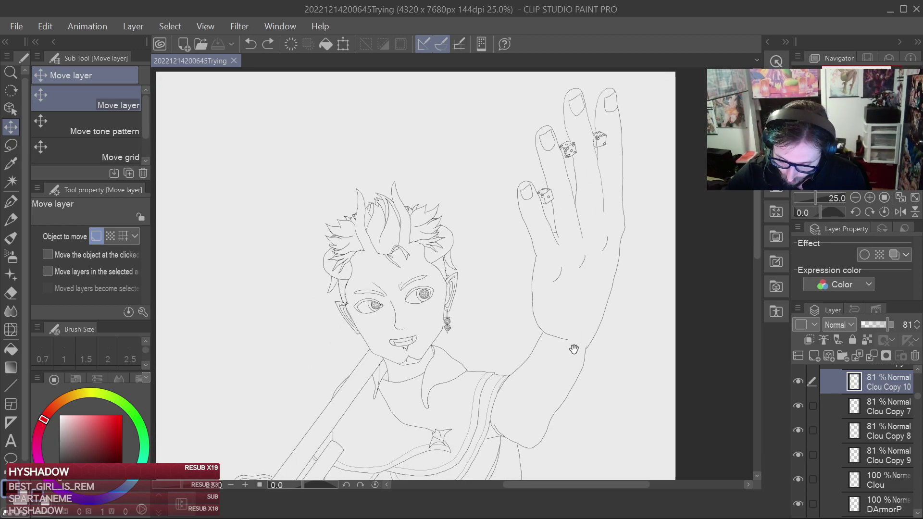
Examine the linework from the raised hand down over the torso to the boots, including the whole figure at reduced scale.
mouse_move(513, 330)
left_mouse_down()
mouse_move(538, 294)
mouse_move(595, 292)
mouse_move(579, 270)
mouse_move(575, 276)
mouse_move(574, 175)
left_mouse_up()
mouse_move(582, 224)
left_mouse_down()
mouse_move(579, 207)
mouse_move(599, 200)
mouse_move(577, 201)
left_mouse_up()
scroll(582, 205, "down", 4)
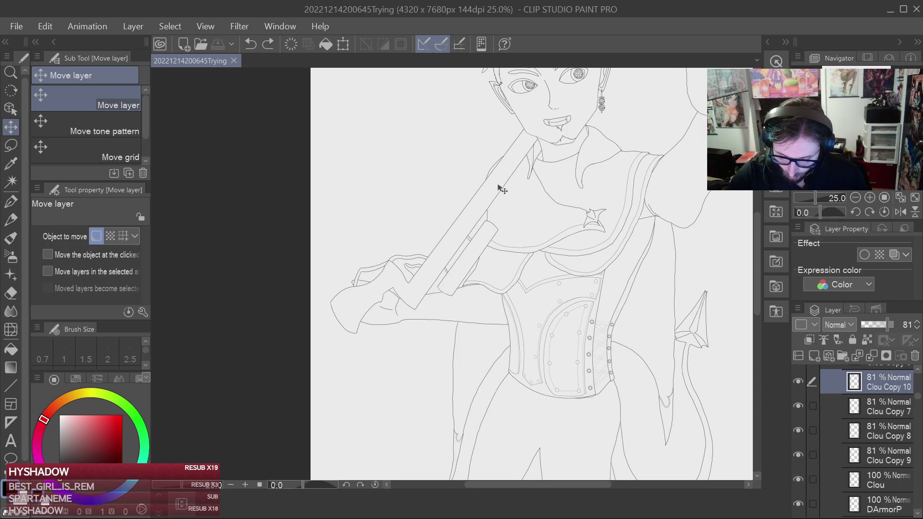
scroll(533, 151, "down", 7)
left_click_drag(557, 243, 554, 154)
left_click_drag(562, 261, 521, 414)
scroll(580, 240, "down", 2)
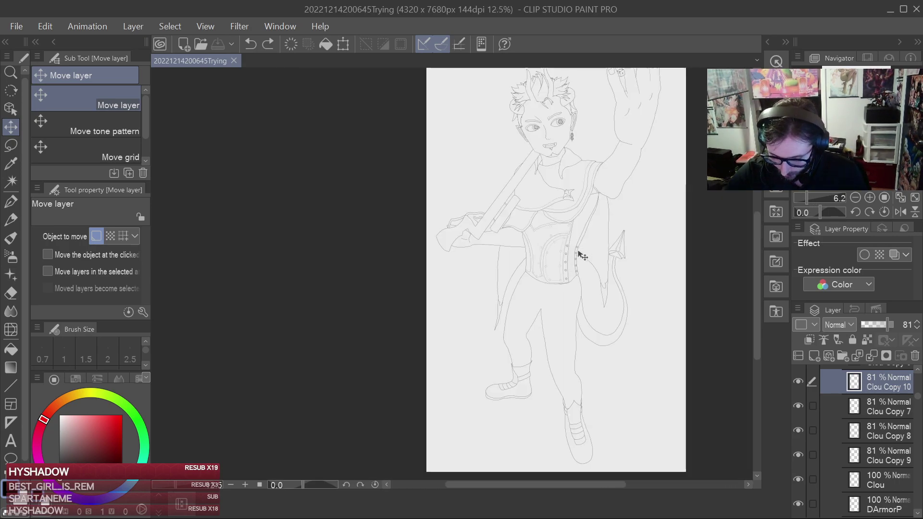
scroll(557, 240, "down", 3)
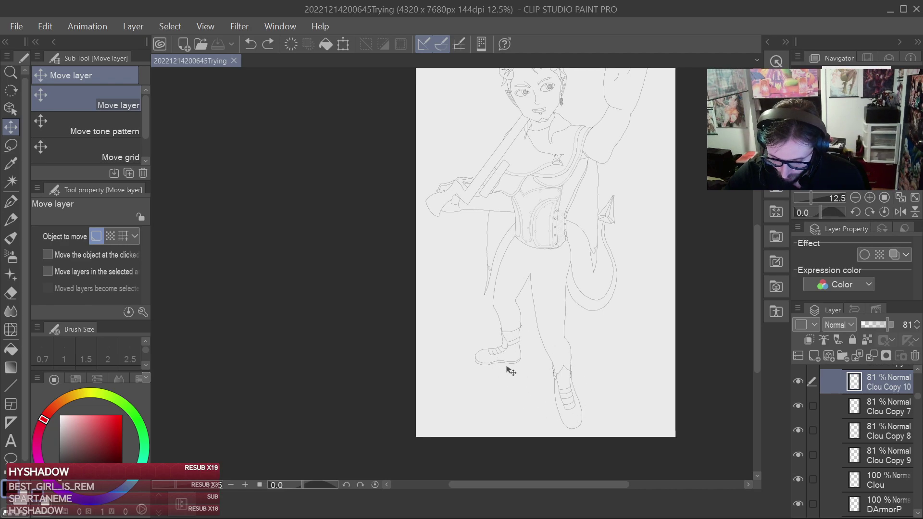
scroll(511, 270, "up", 4)
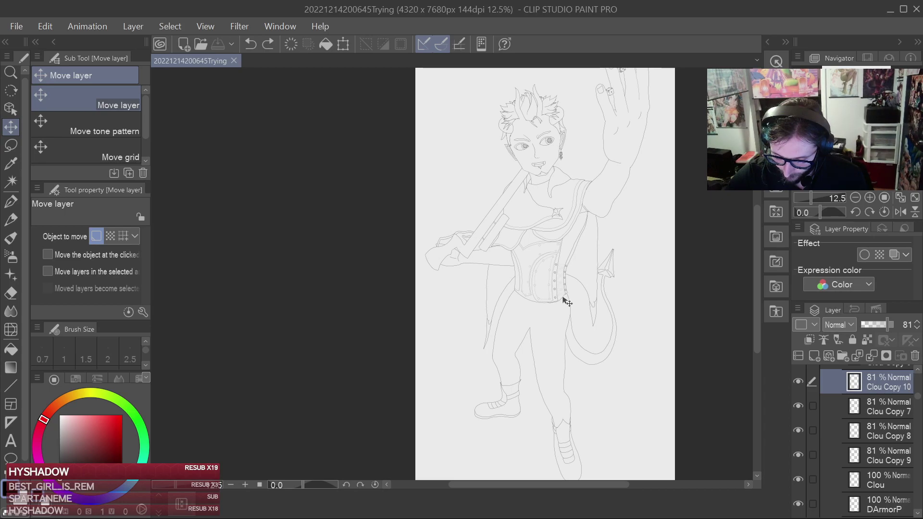
Inspect the corset's rivets and lacing rings up close and compare them with the surrounding chest, arm and tail linework.
scroll(563, 298, "up", 3)
left_click_drag(565, 263, 542, 321)
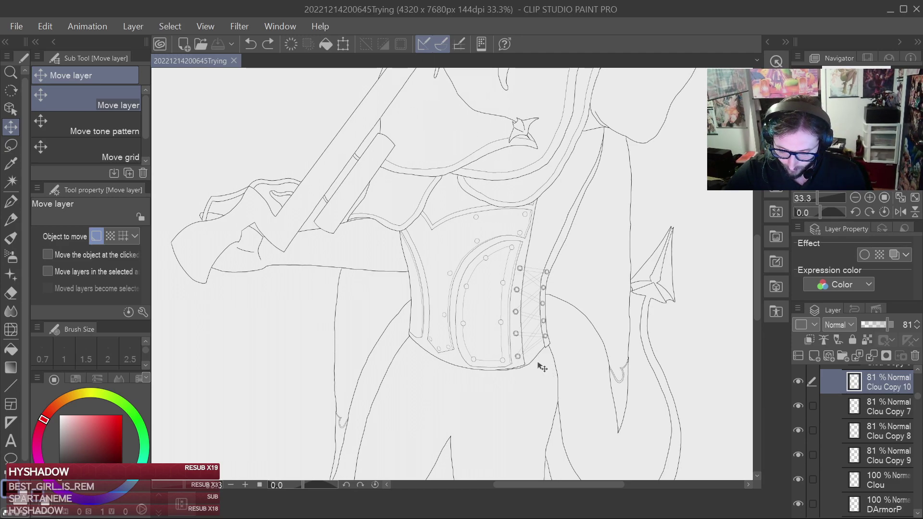
scroll(543, 368, "up", 2)
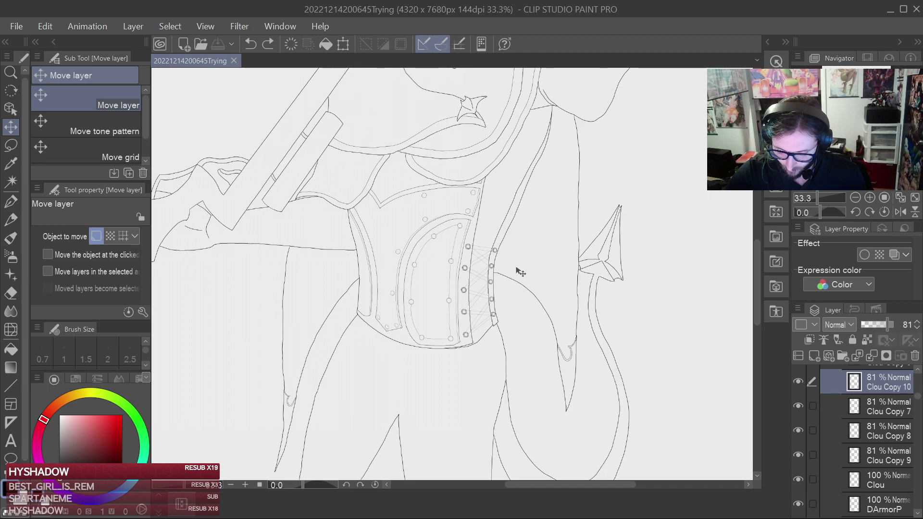
scroll(521, 279, "down", 3)
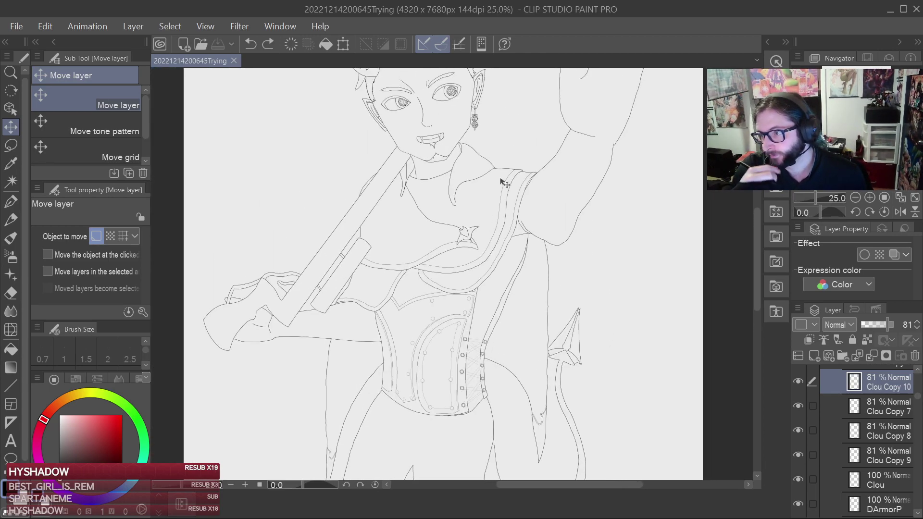
scroll(521, 331, "down", 3)
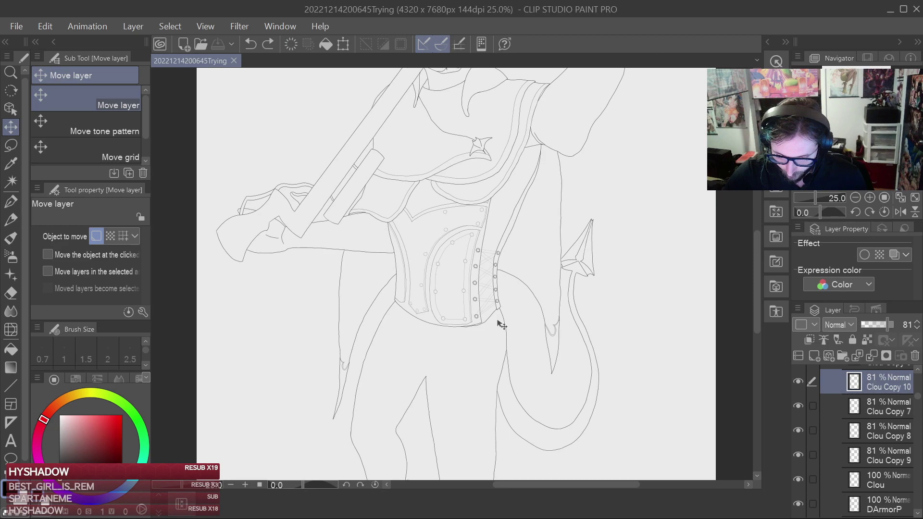
scroll(509, 318, "up", 2)
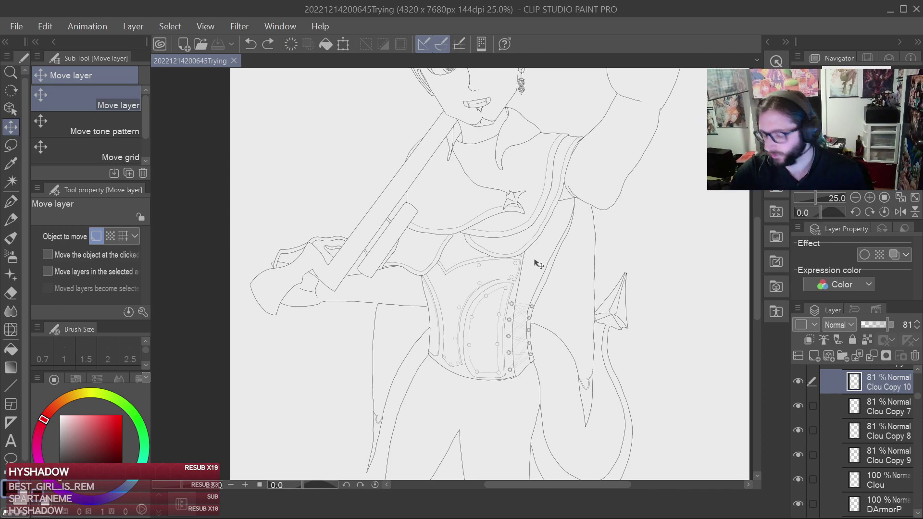
scroll(493, 246, "down", 5)
mouse_move(541, 208)
left_mouse_down()
mouse_move(545, 245)
mouse_move(535, 212)
left_mouse_up()
scroll(545, 246, "up", 2)
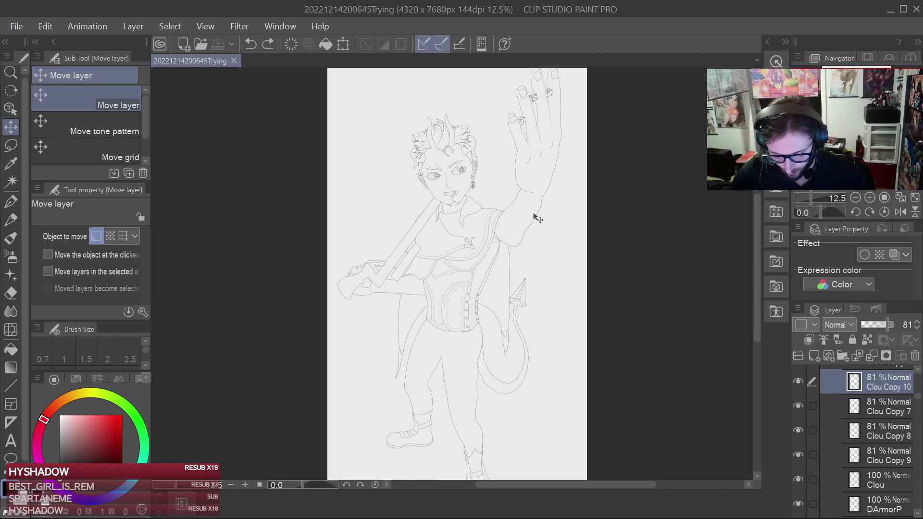
Check how the corset detailing balances with the face, raised hand and legs, both close up and across the full figure.
scroll(505, 298, "up", 2)
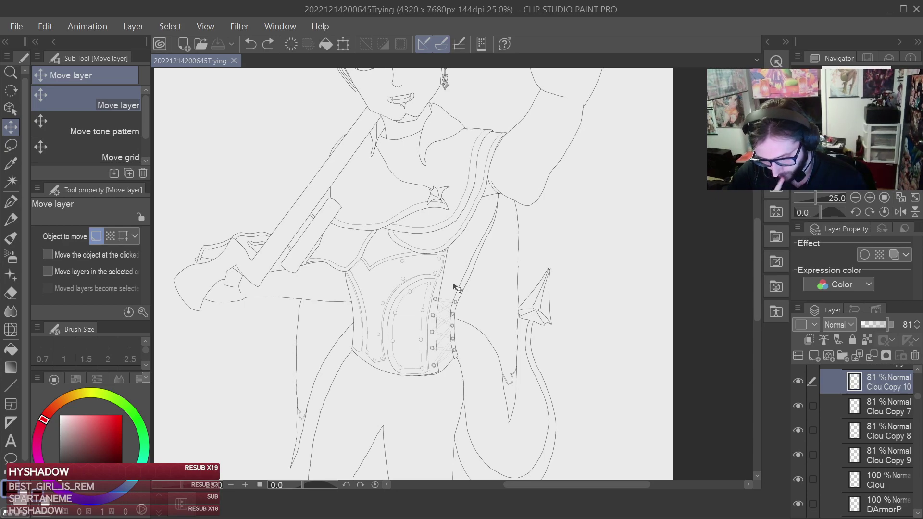
scroll(453, 283, "up", 5)
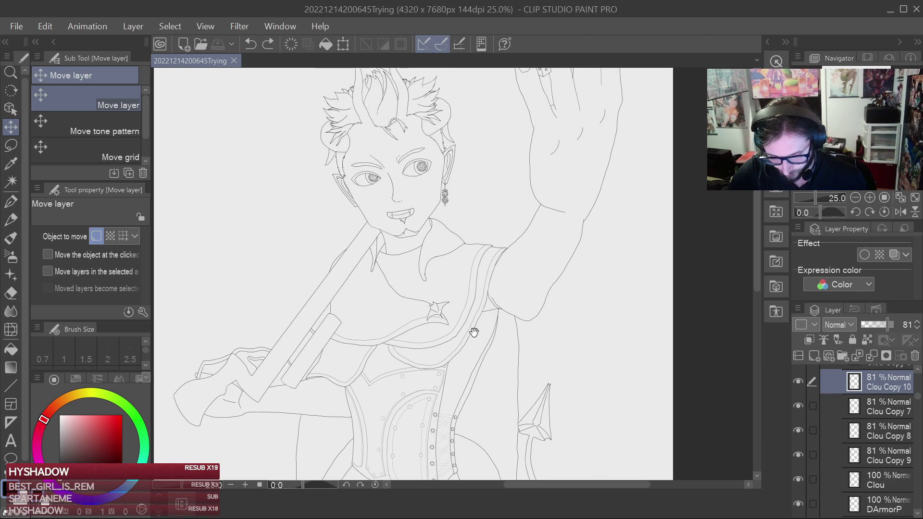
scroll(491, 312, "down", 3)
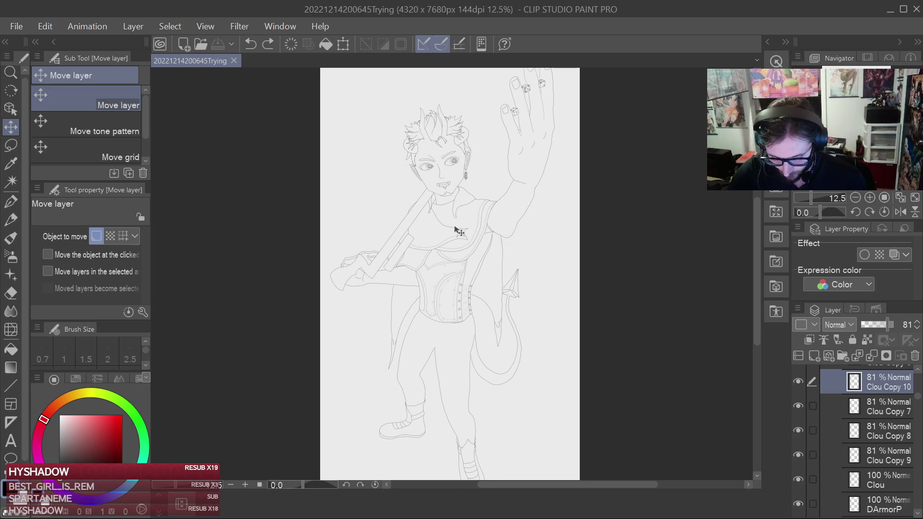
left_click_drag(465, 249, 486, 268)
scroll(526, 148, "up", 2)
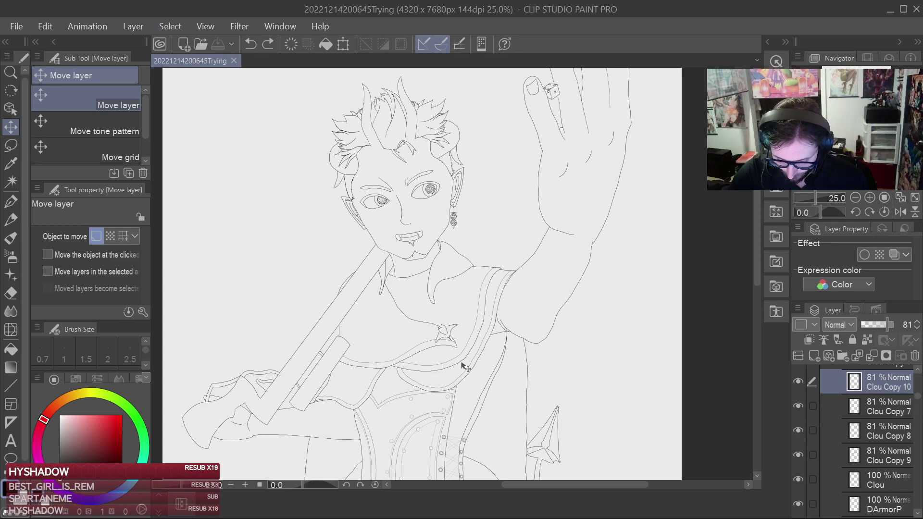
scroll(521, 206, "down", 7)
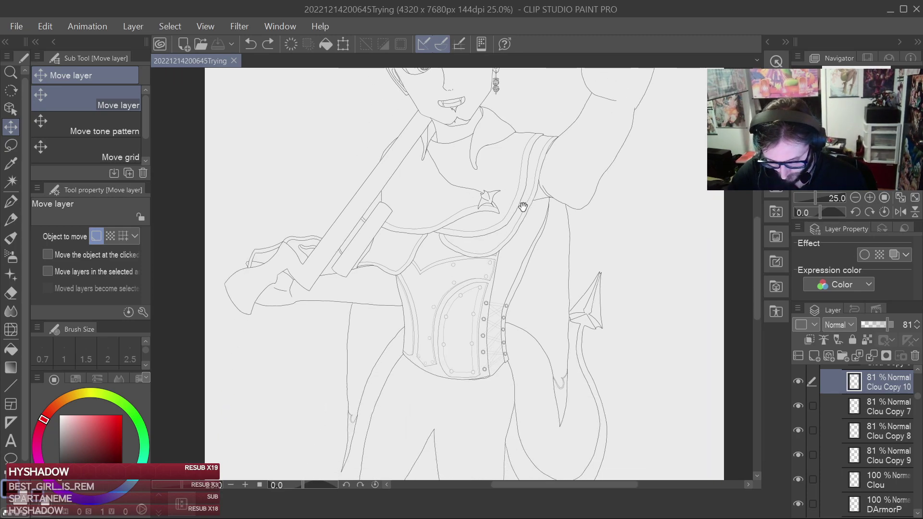
mouse_move(503, 280)
left_mouse_down()
mouse_move(535, 179)
mouse_move(505, 280)
left_mouse_up()
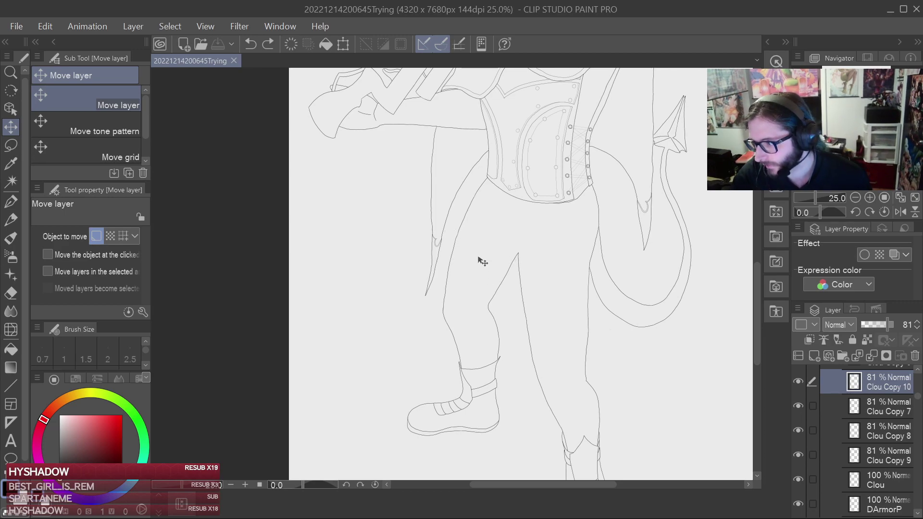
scroll(481, 261, "down", 6)
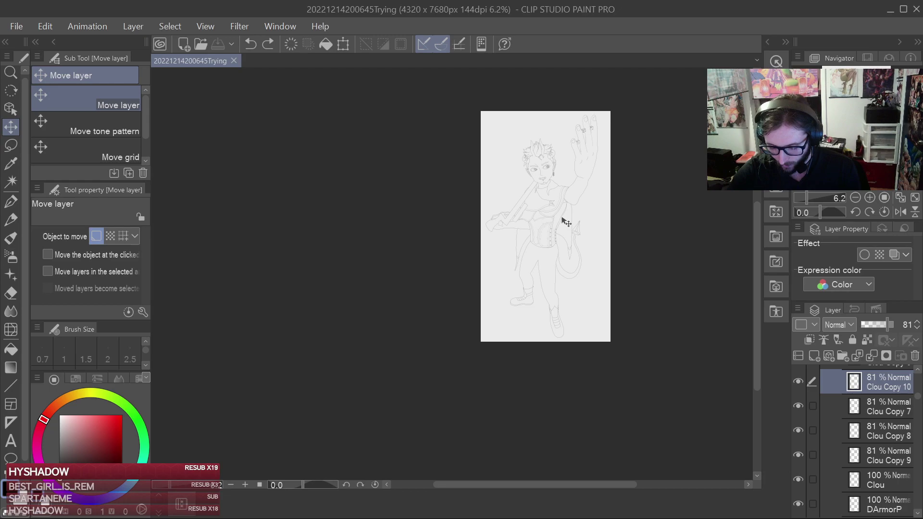
scroll(538, 264, "down", 2)
scroll(536, 263, "up", 5)
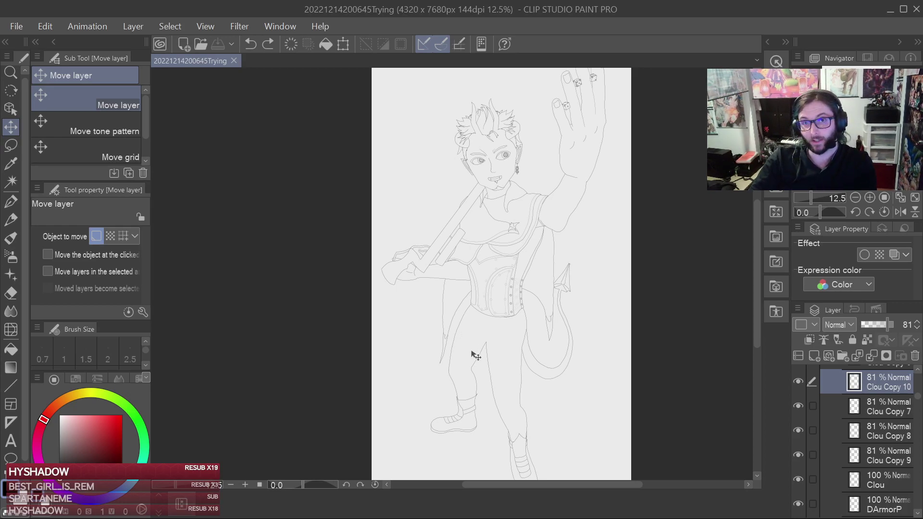
Review the complete figure with the entire page framed at 9% zoom.
scroll(473, 355, "down", 1)
scroll(471, 350, "up", 1)
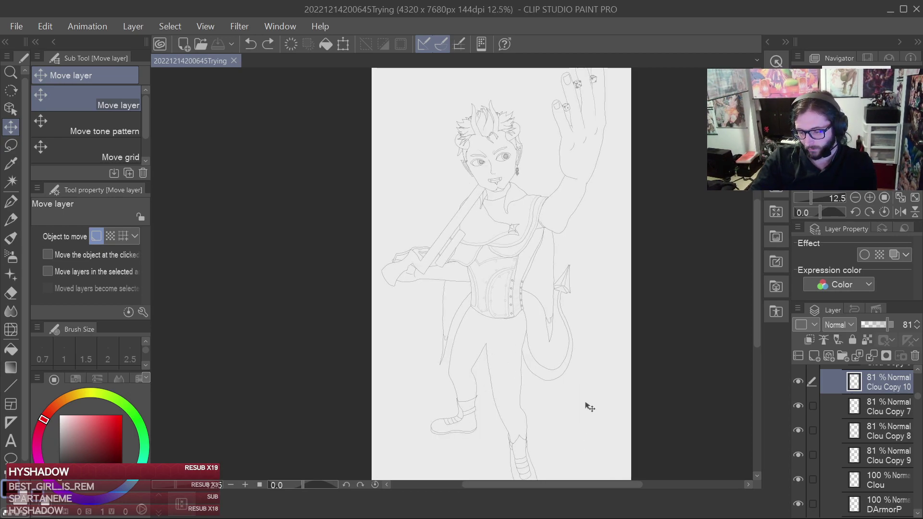
scroll(589, 384, "down", 2)
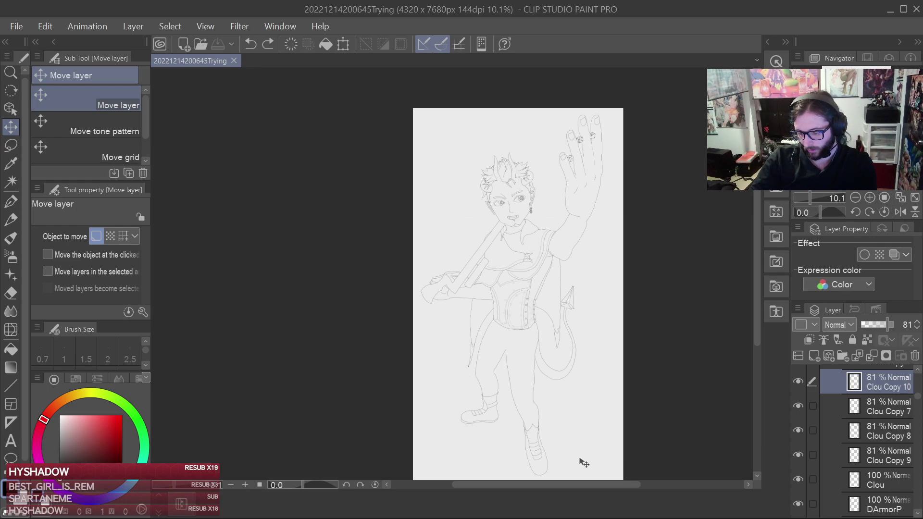
scroll(596, 457, "down", 2)
scroll(670, 399, "up", 1)
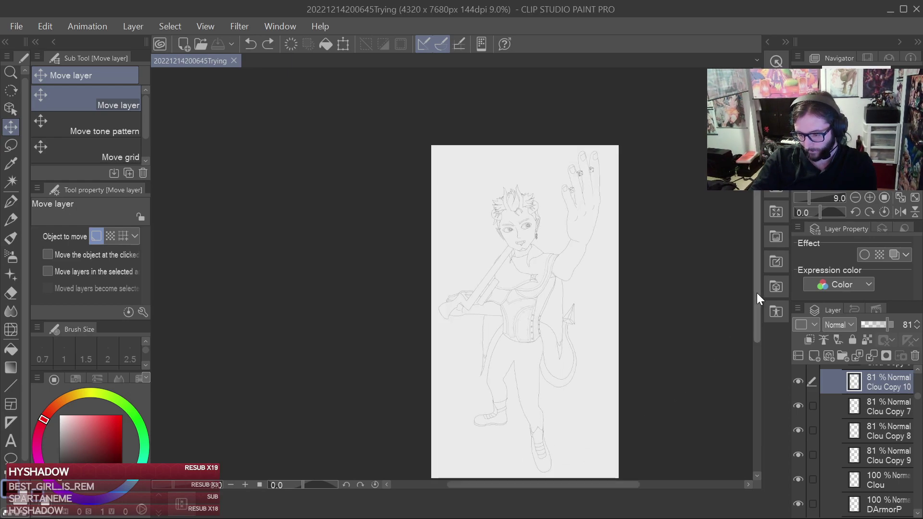
left_click_drag(756, 293, 760, 310)
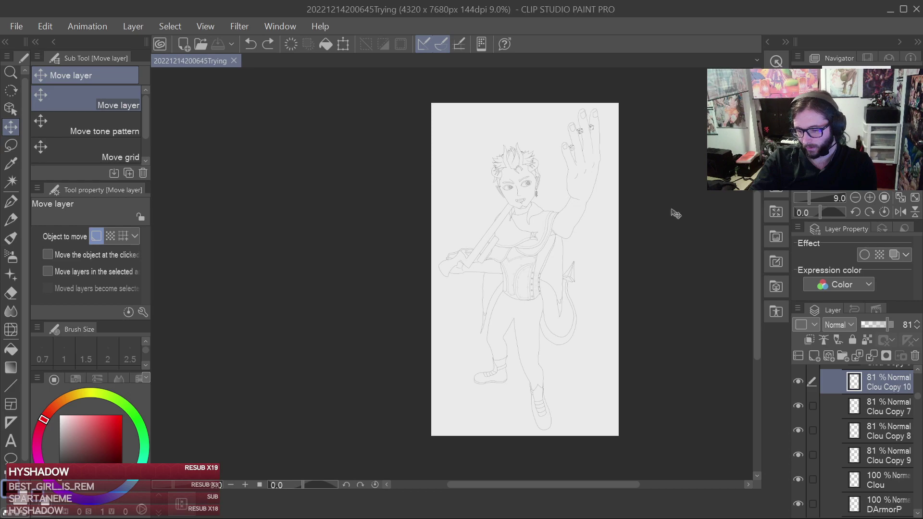
left_click_drag(587, 483, 650, 475)
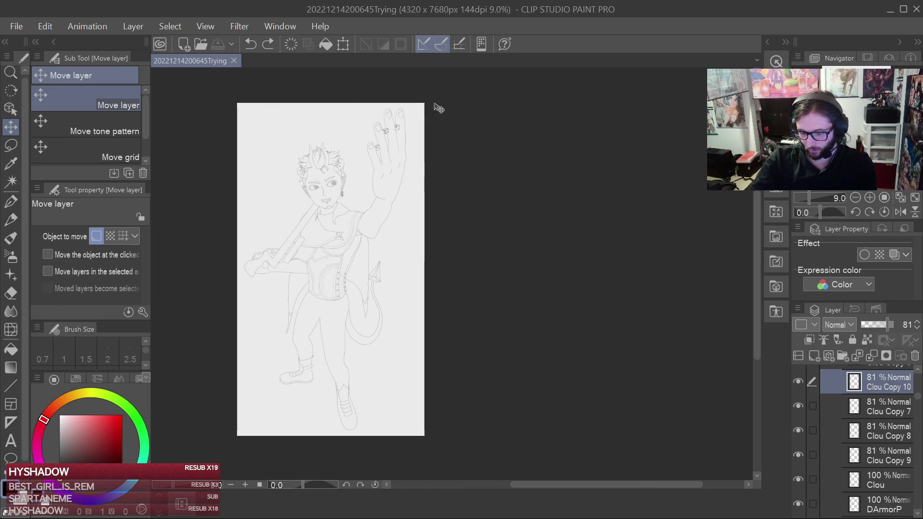